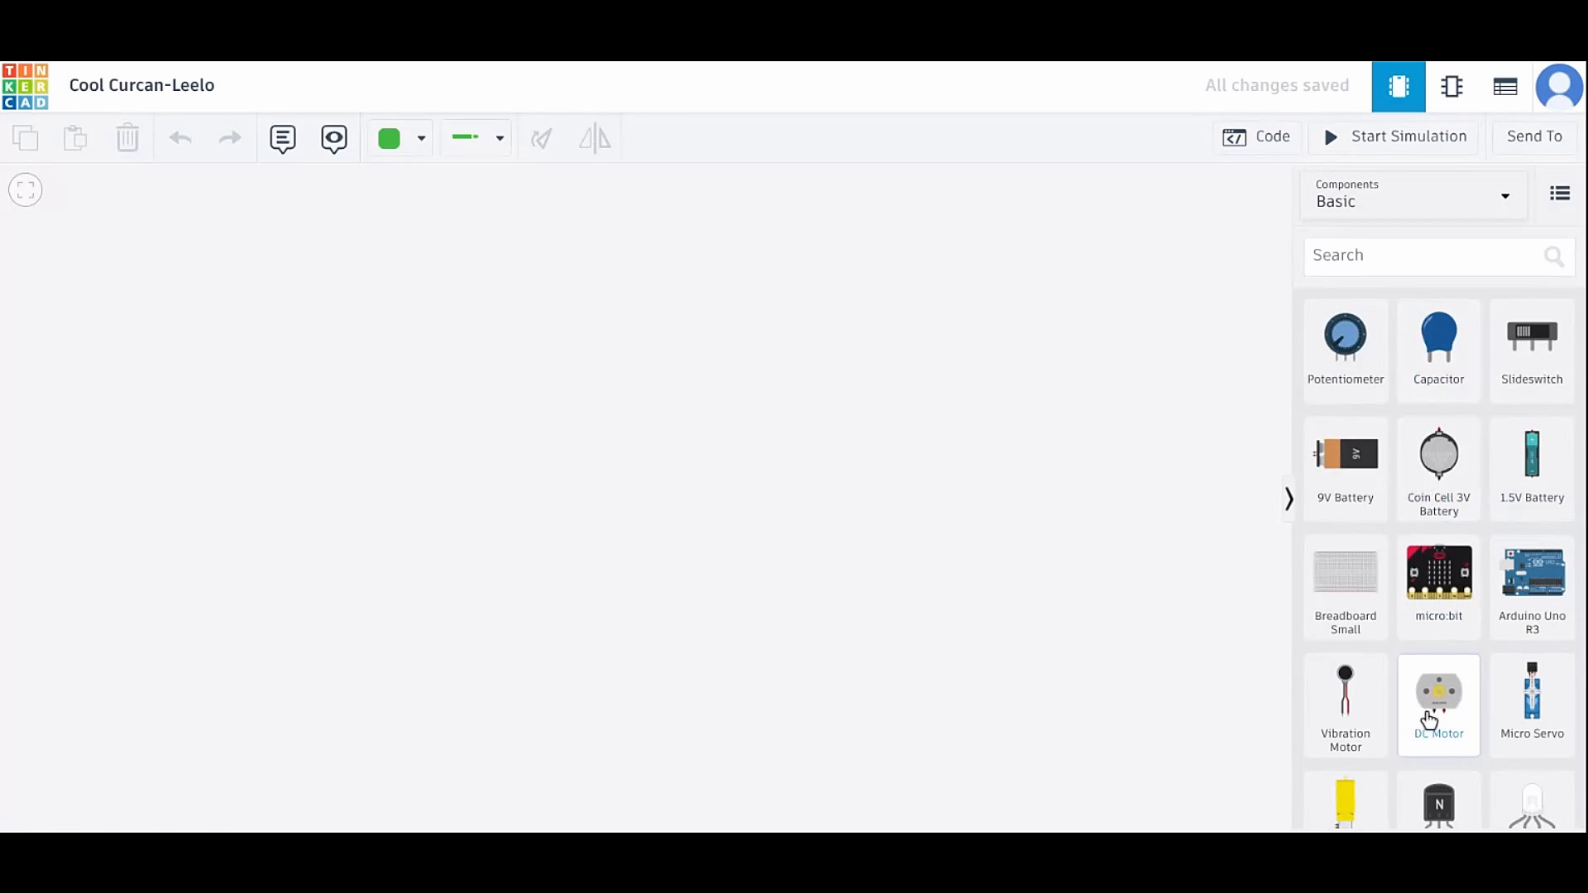
Step: Place a DC Motor on the empty workspace and move it near the middle
left_click_drag(1444, 716, 1006, 510)
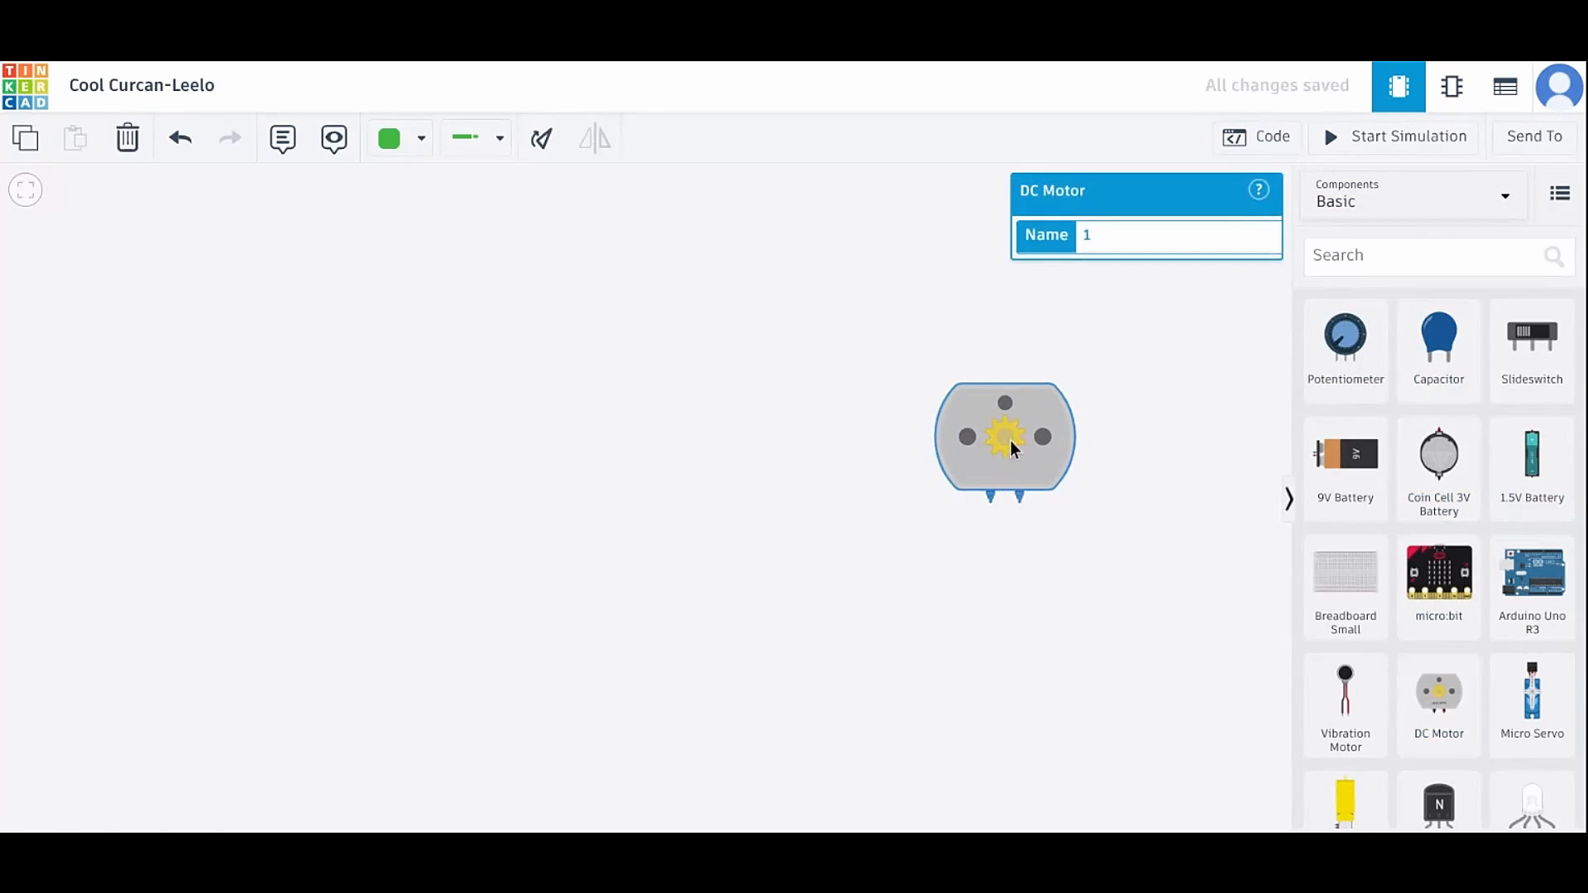
left_click_drag(1010, 446, 736, 424)
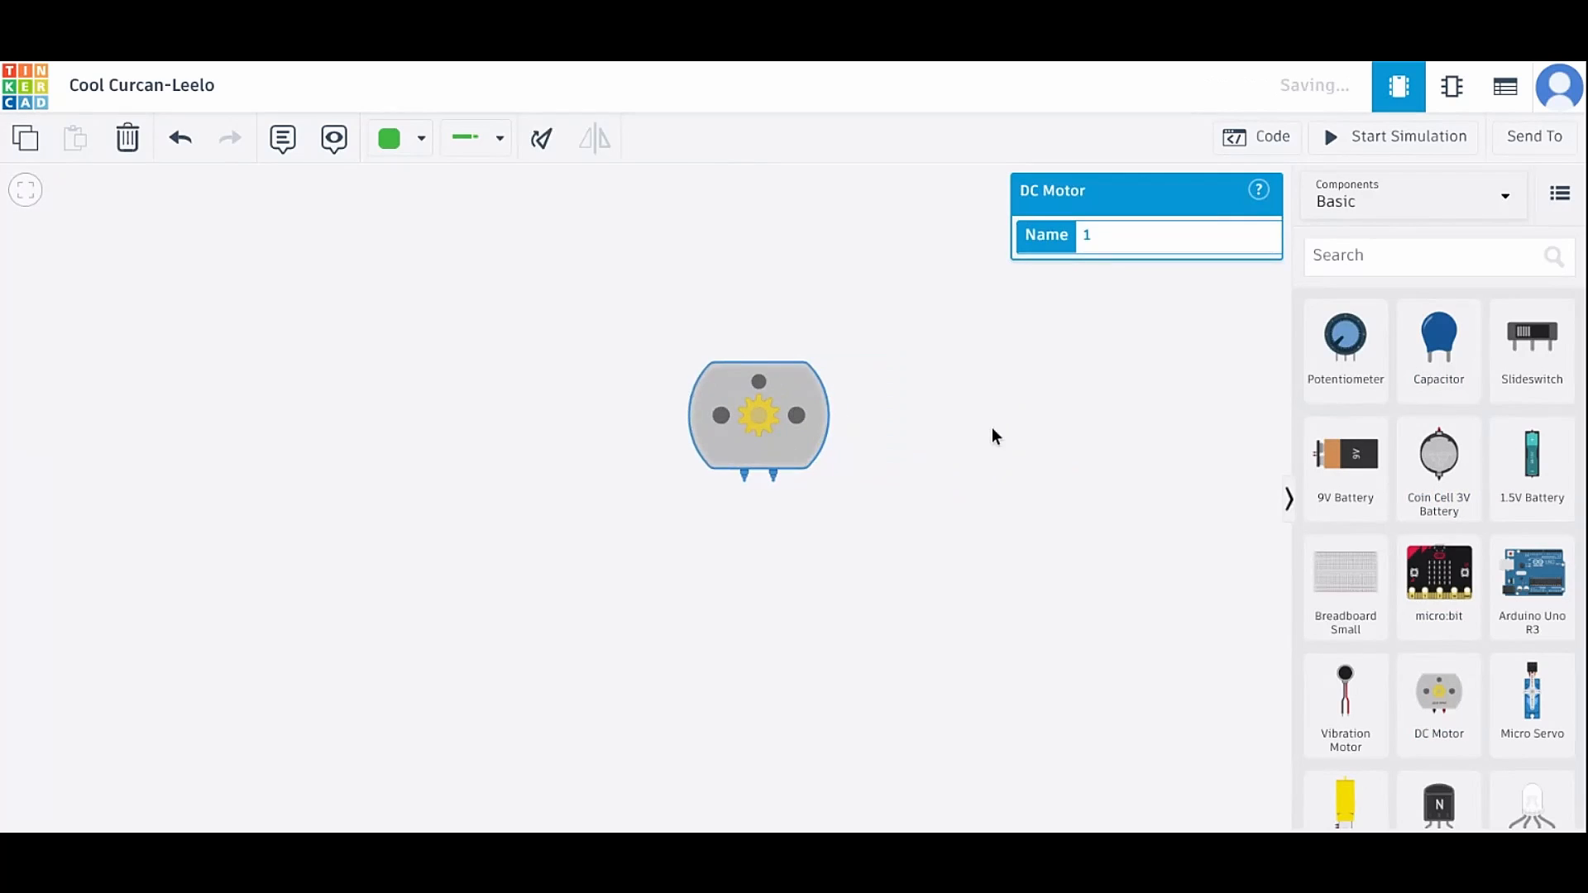
left_click(684, 322)
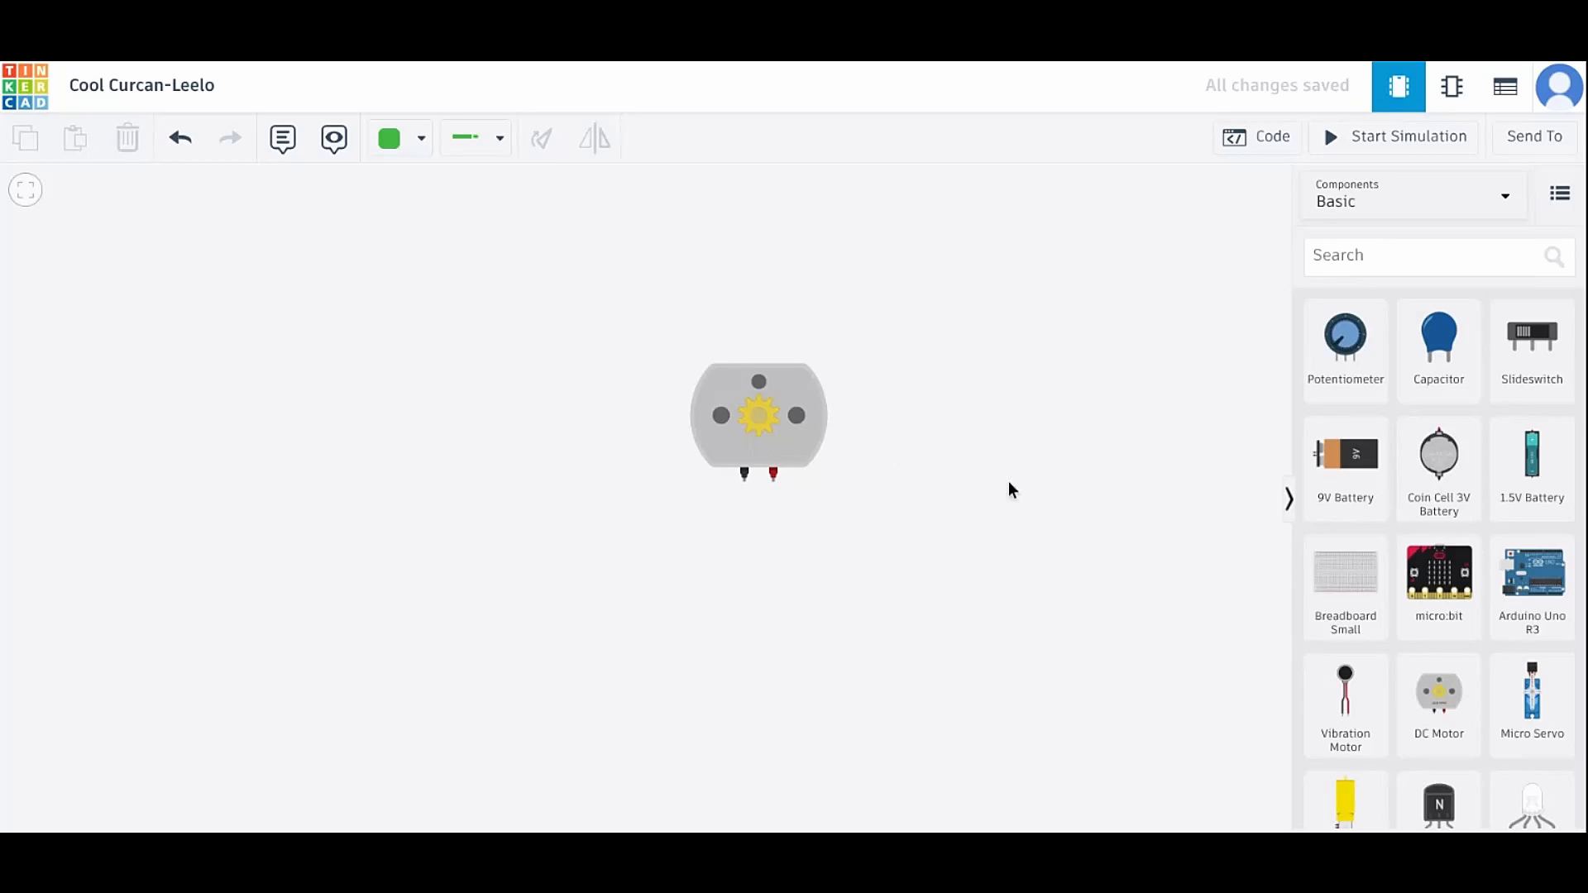
Step: Add a 9V Battery and position it below and to the right of the motor
left_click(1348, 475)
left_click(108, 502)
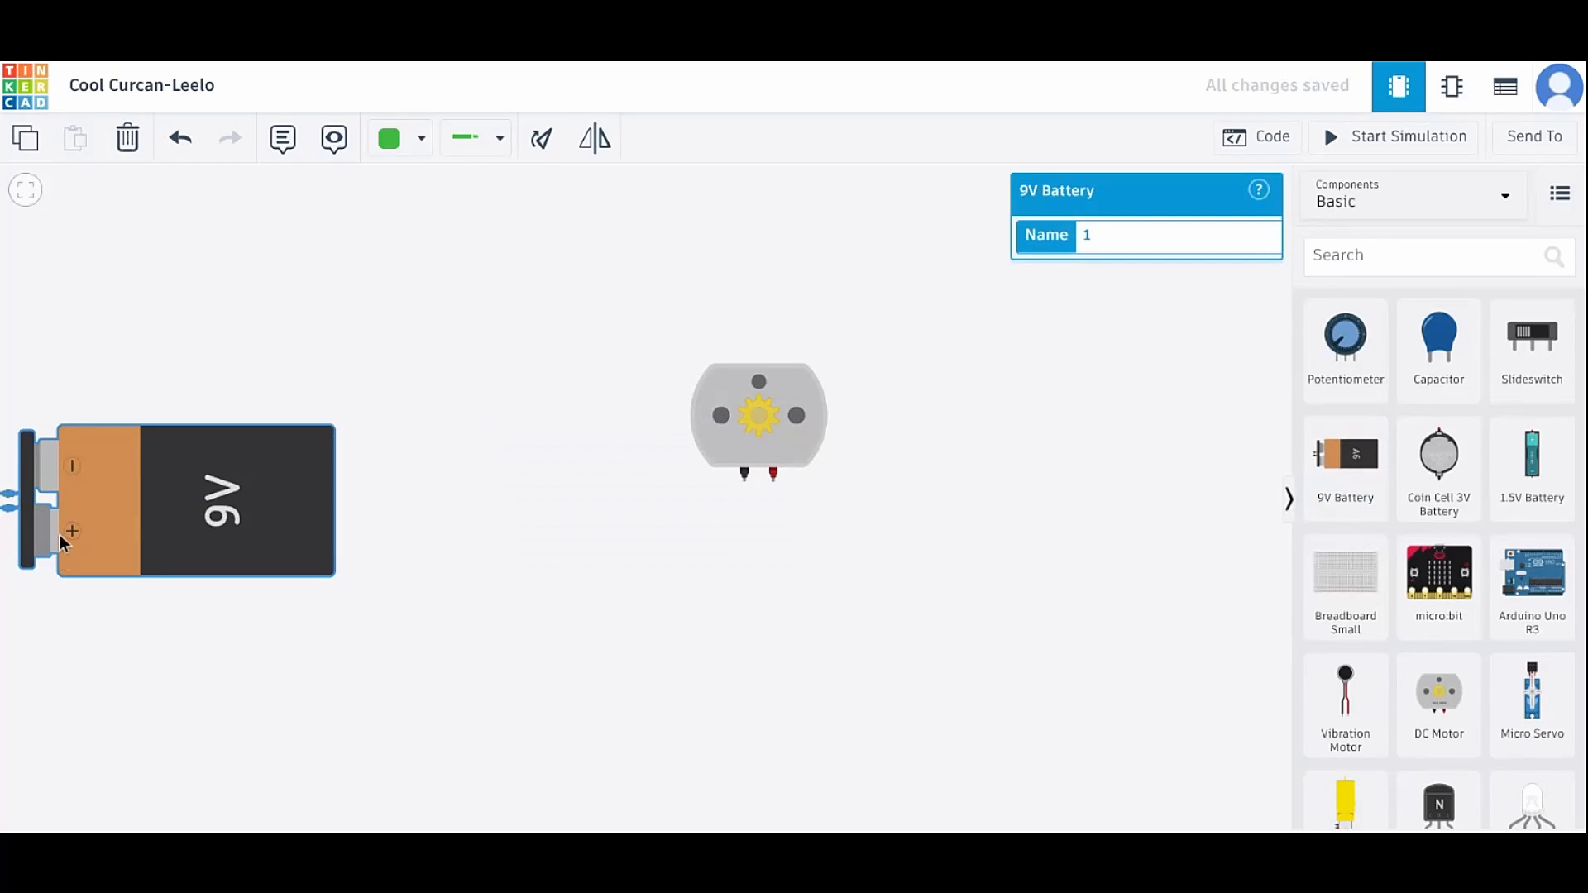
left_click_drag(121, 508, 971, 641)
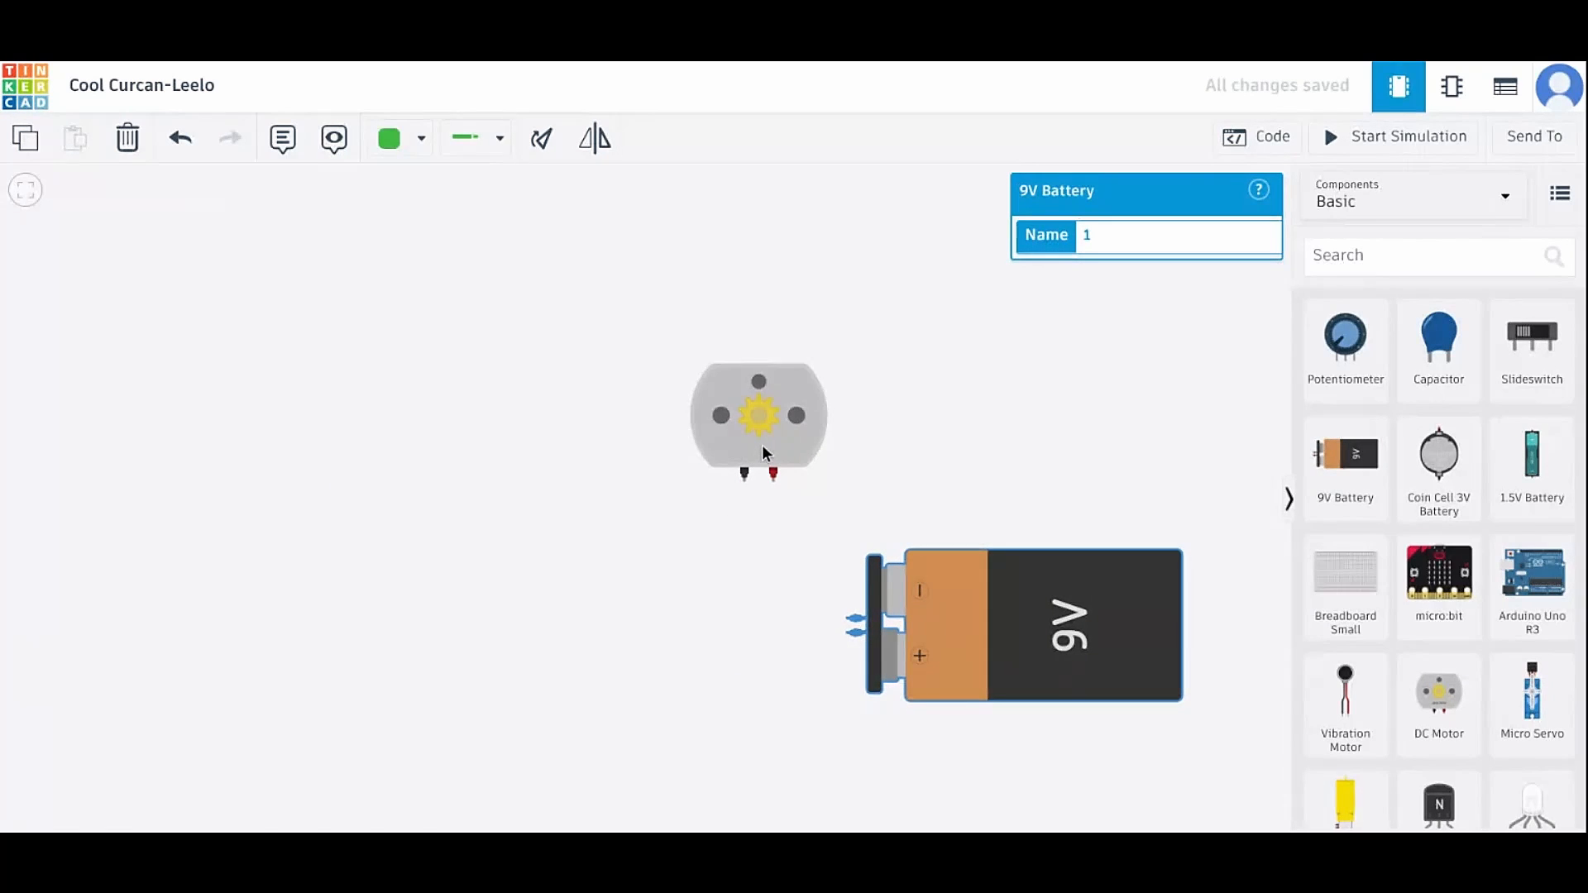
Step: Spread the parts apart, with the motor on the left and the 9V battery level with it on the right
left_click_drag(762, 450, 346, 467)
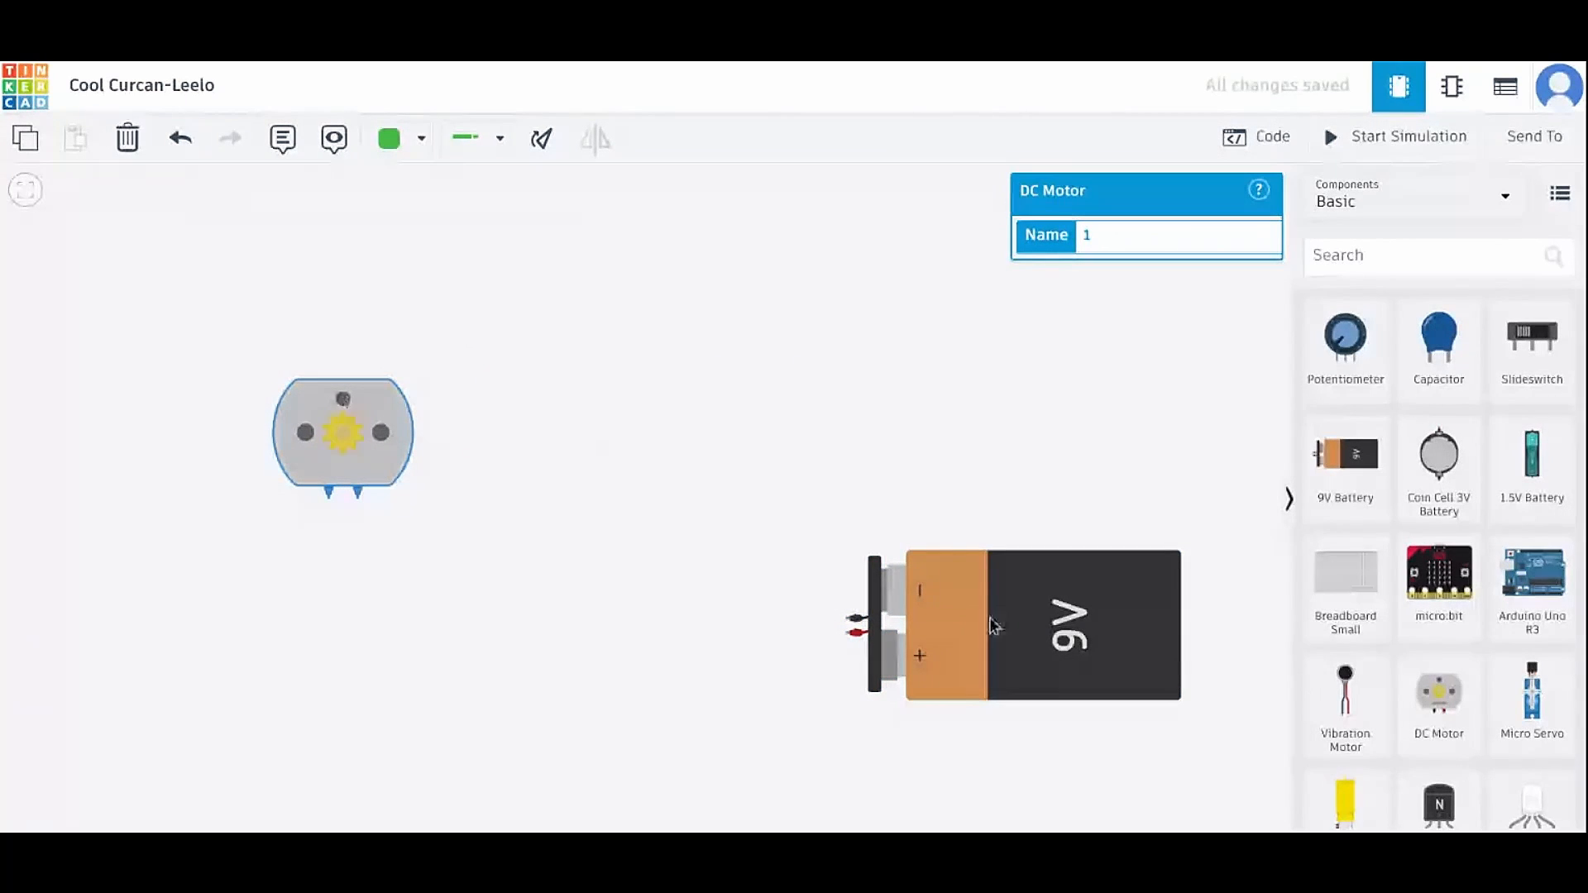
scroll(1340, 636, "down", 3)
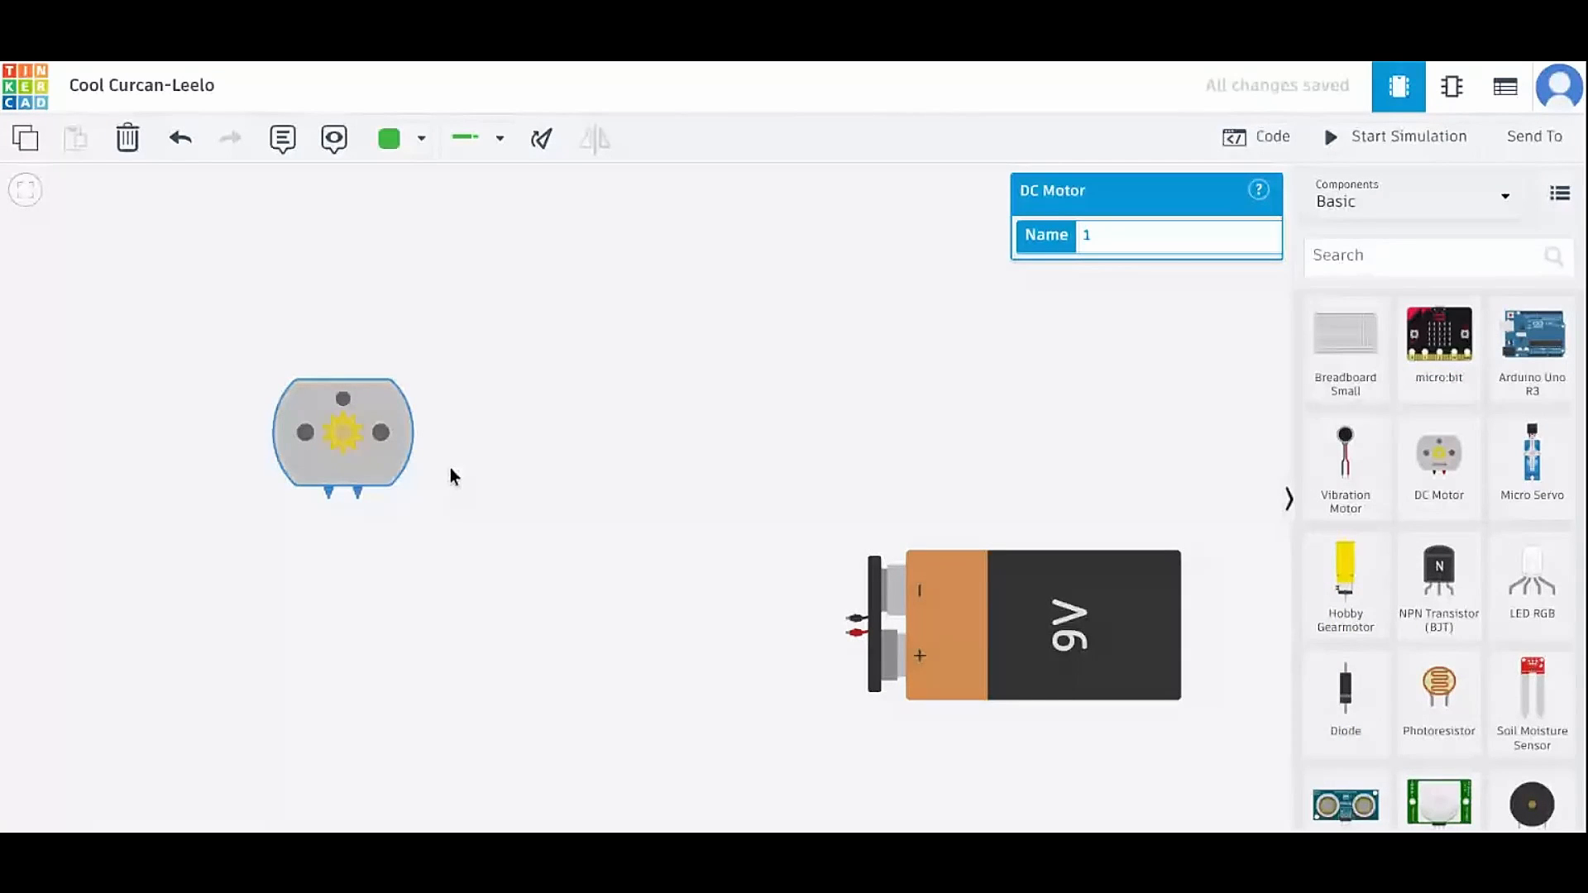
left_click_drag(1034, 638, 894, 463)
left_click(1024, 712)
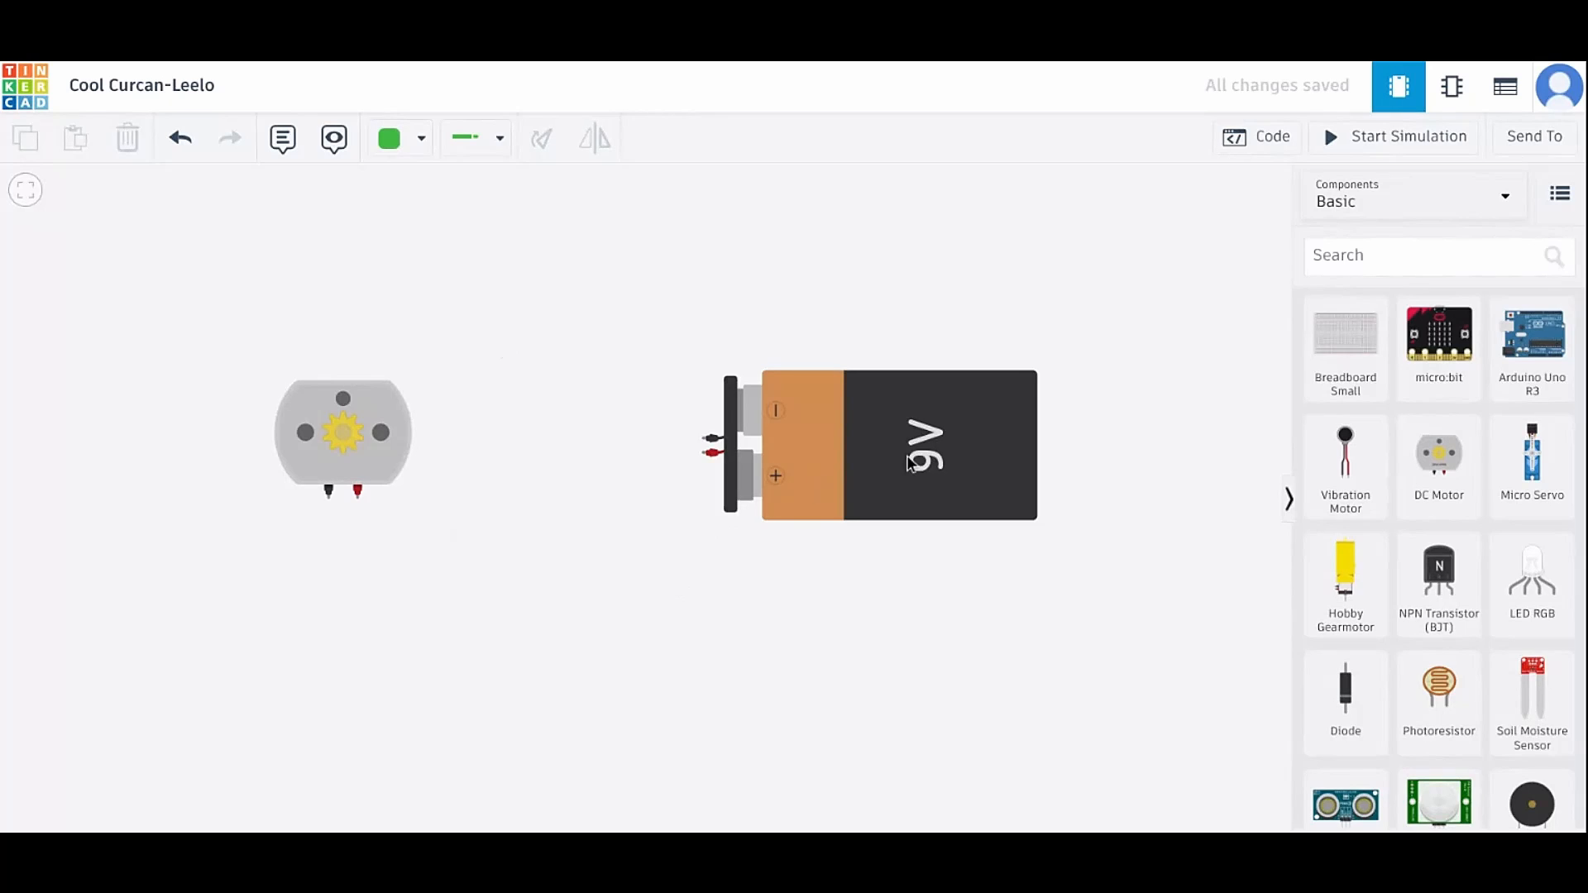
mouse_move(908, 457)
left_mouse_down()
mouse_move(1014, 457)
mouse_move(930, 446)
left_mouse_up()
left_click(845, 596)
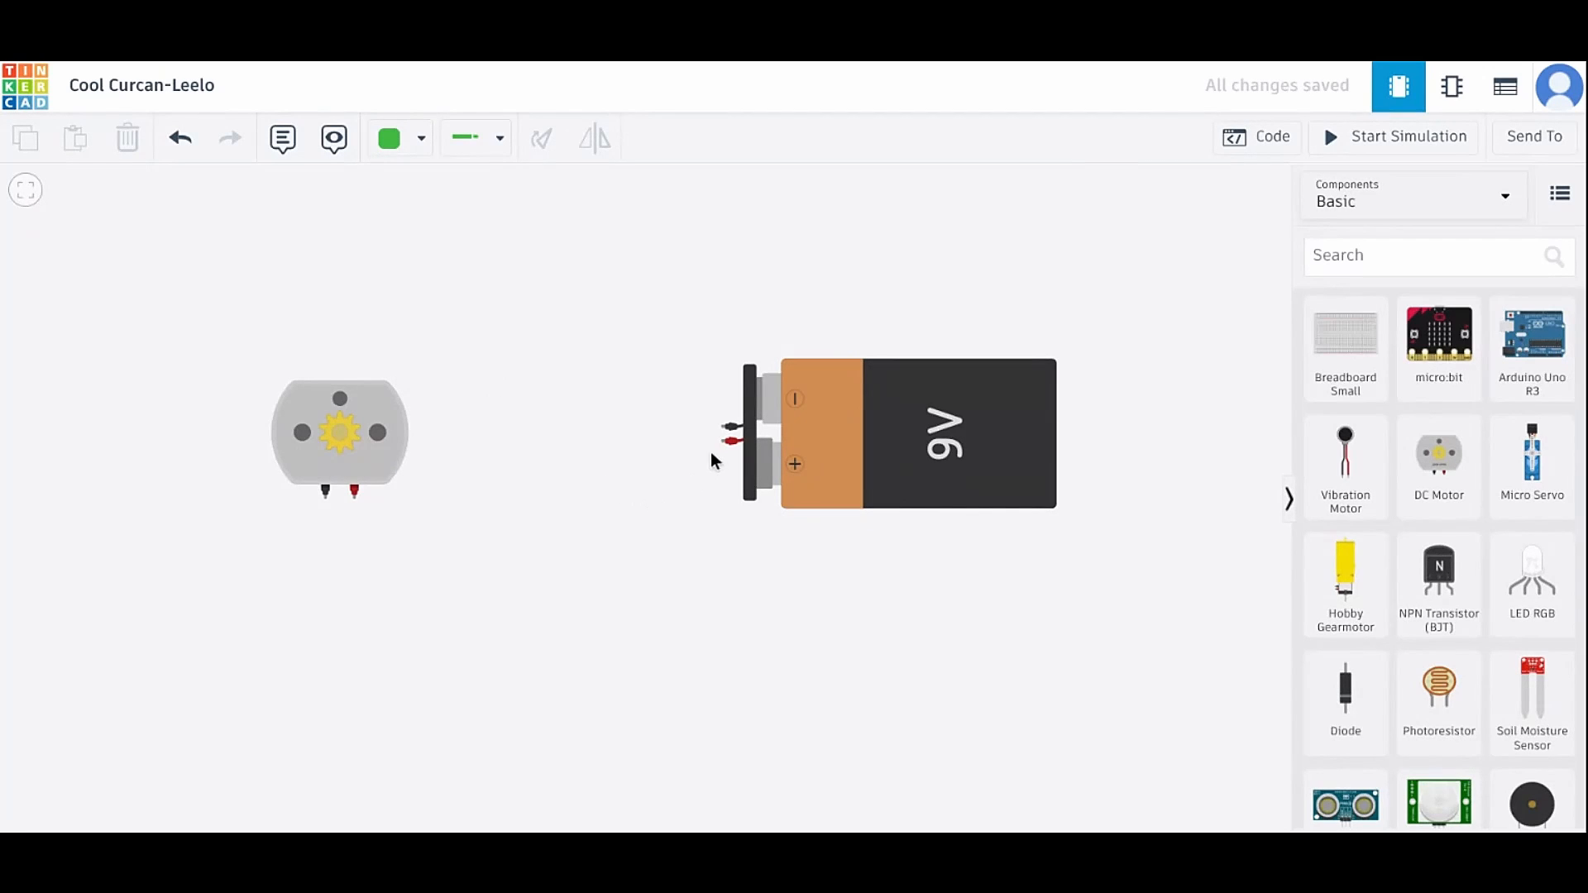
Step: Wire the battery's positive terminal straight to the motor's red terminal
left_click(731, 441)
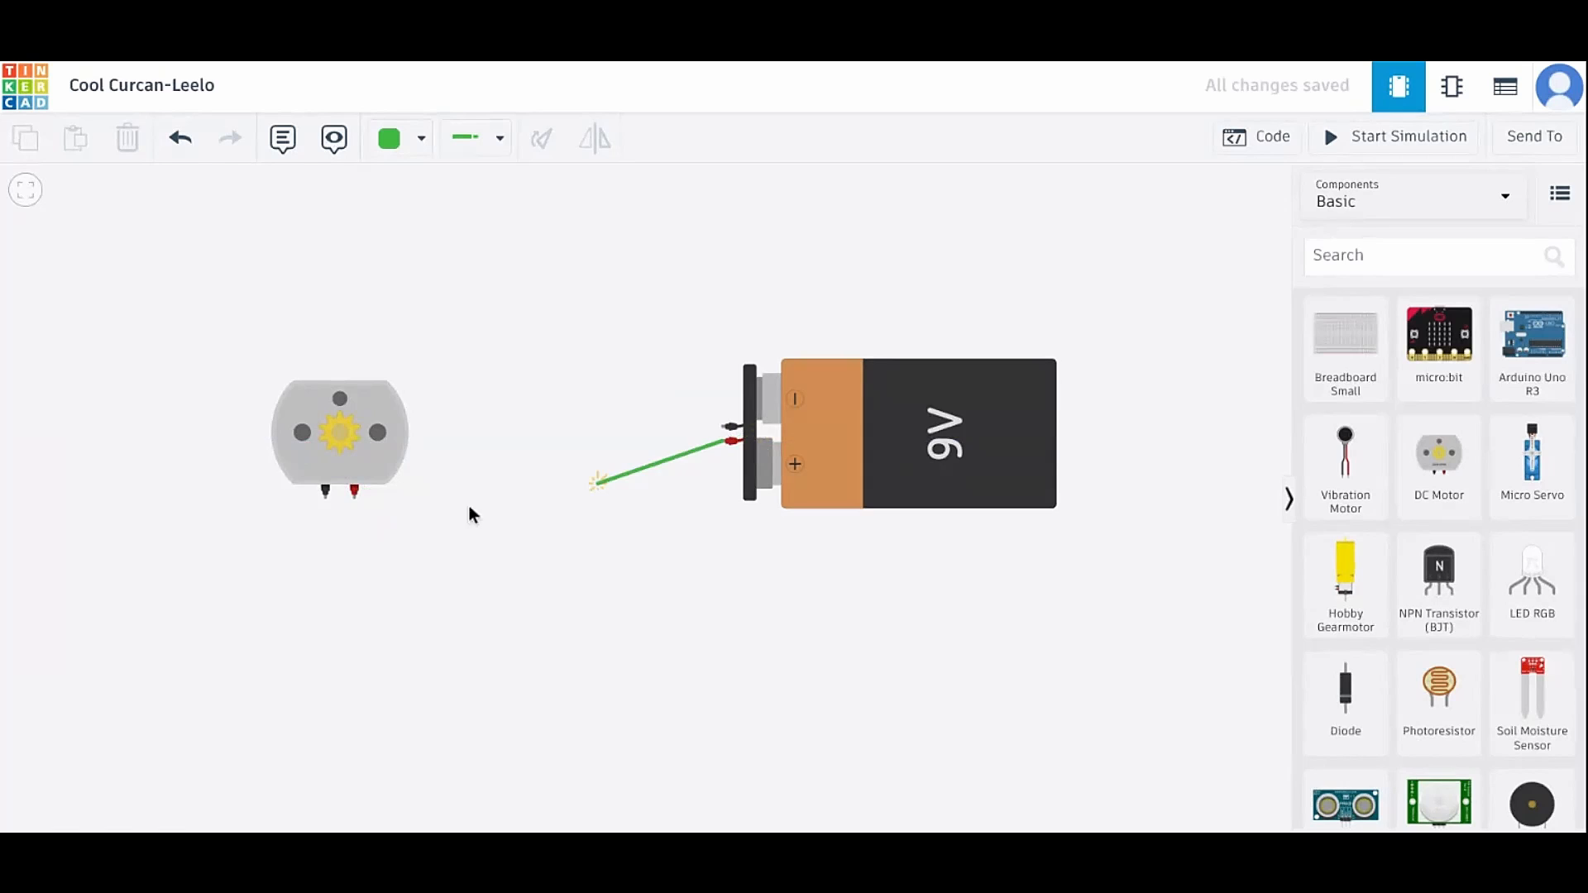
left_click(354, 495)
Step: Mirror the 9V battery and rotate it 180 degrees so that its terminals face right
left_click(835, 426)
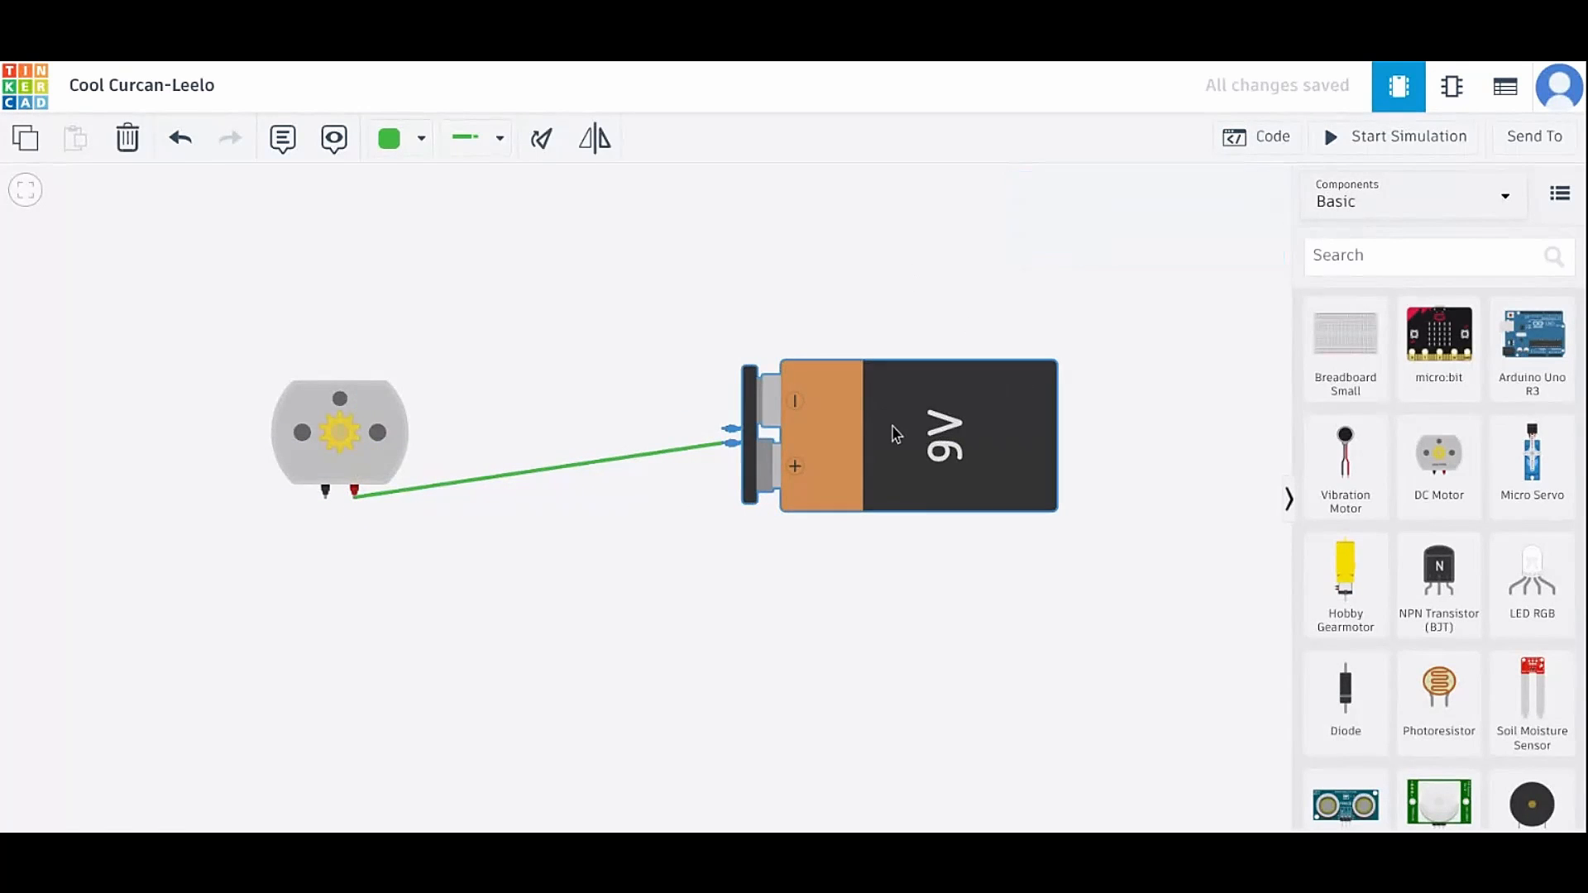
left_click(596, 139)
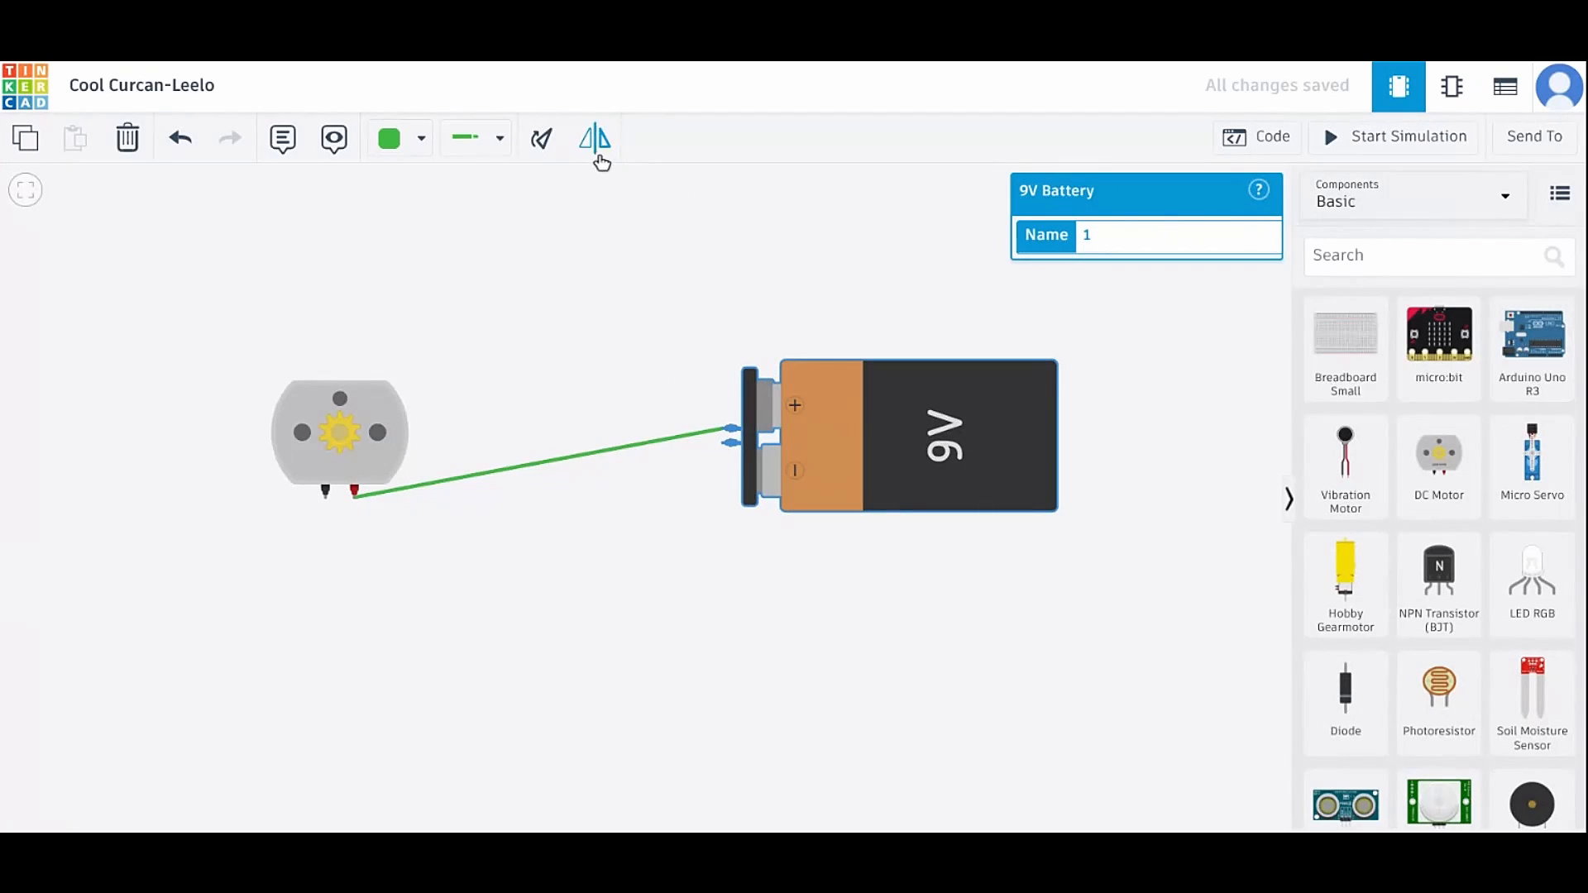
left_click(541, 139)
left_click(540, 139)
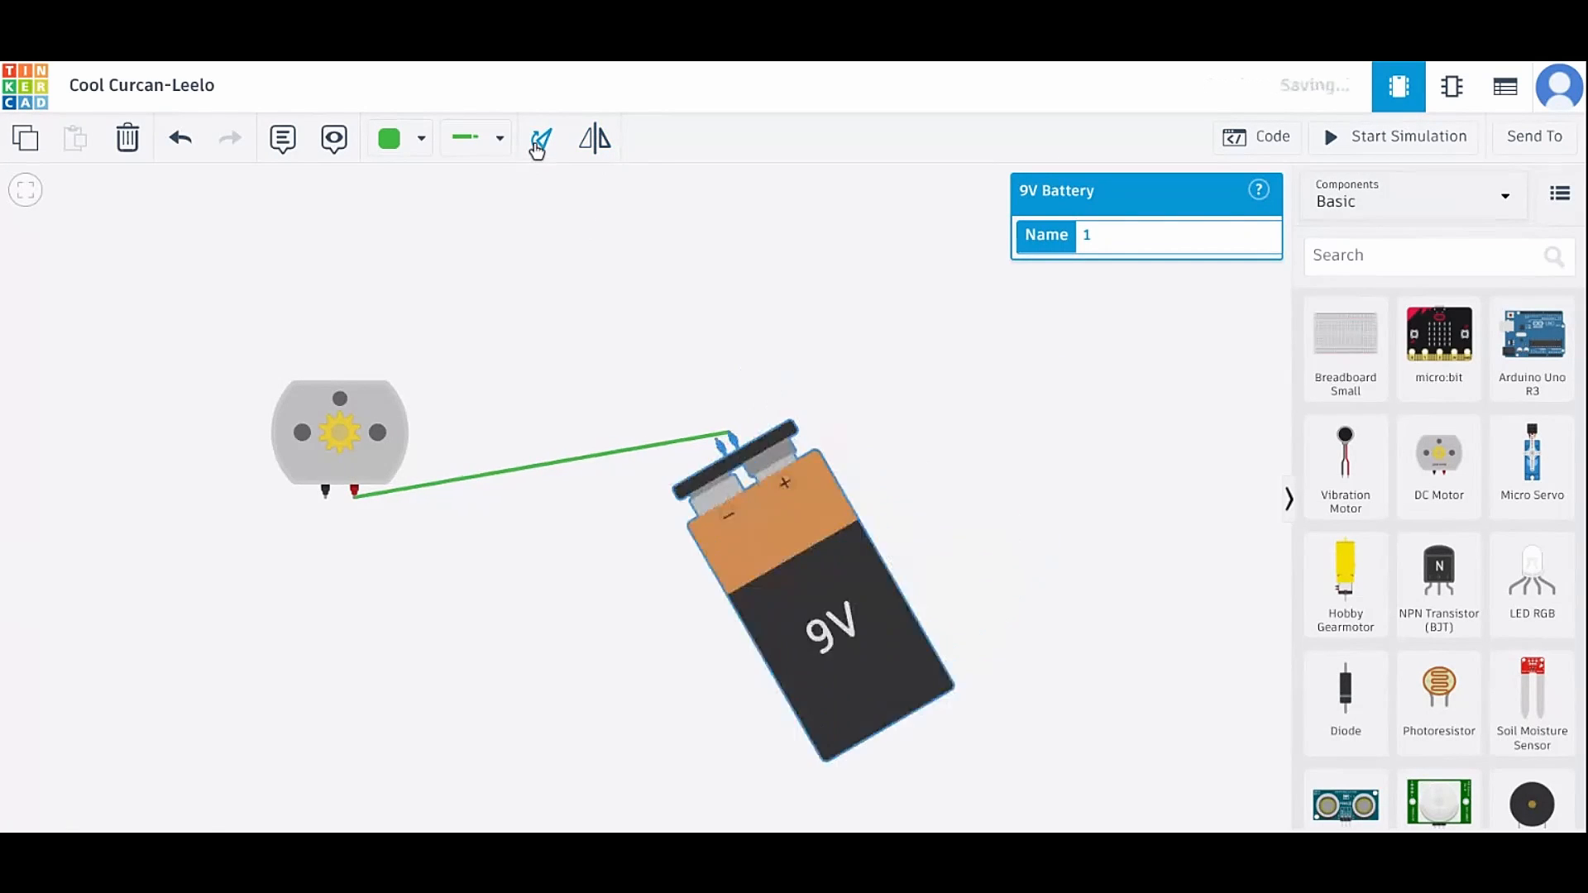
left_click(540, 139)
left_click(540, 139)
left_click(540, 139)
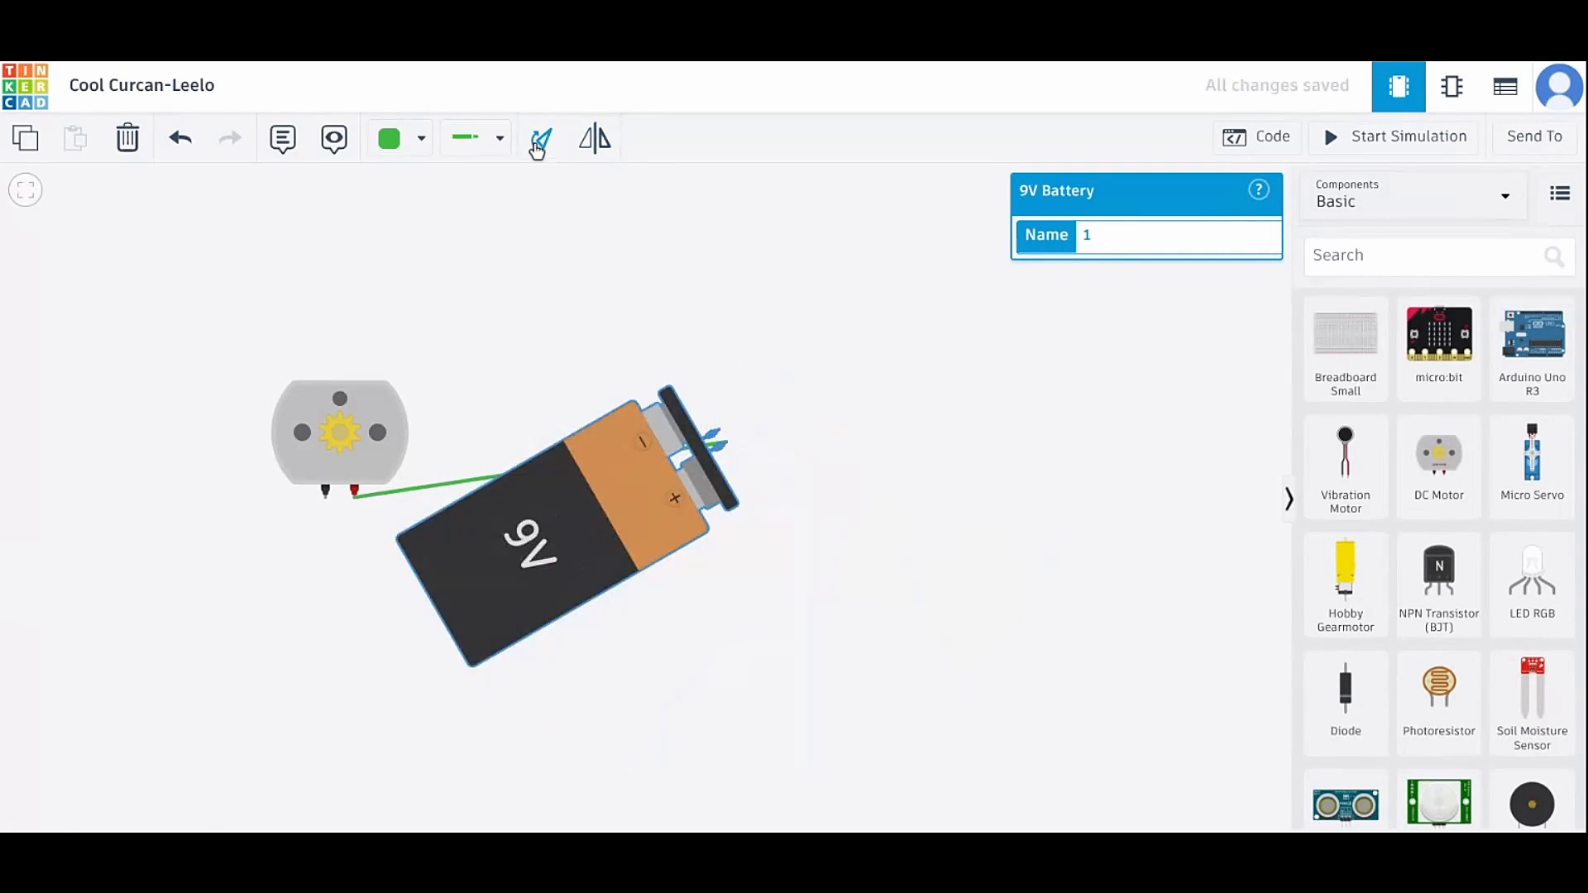
left_click(540, 139)
Step: Move the motor to the right of the battery and slightly higher, and shift the battery further left
left_click_drag(339, 432, 829, 668)
left_click_drag(924, 601, 1085, 411)
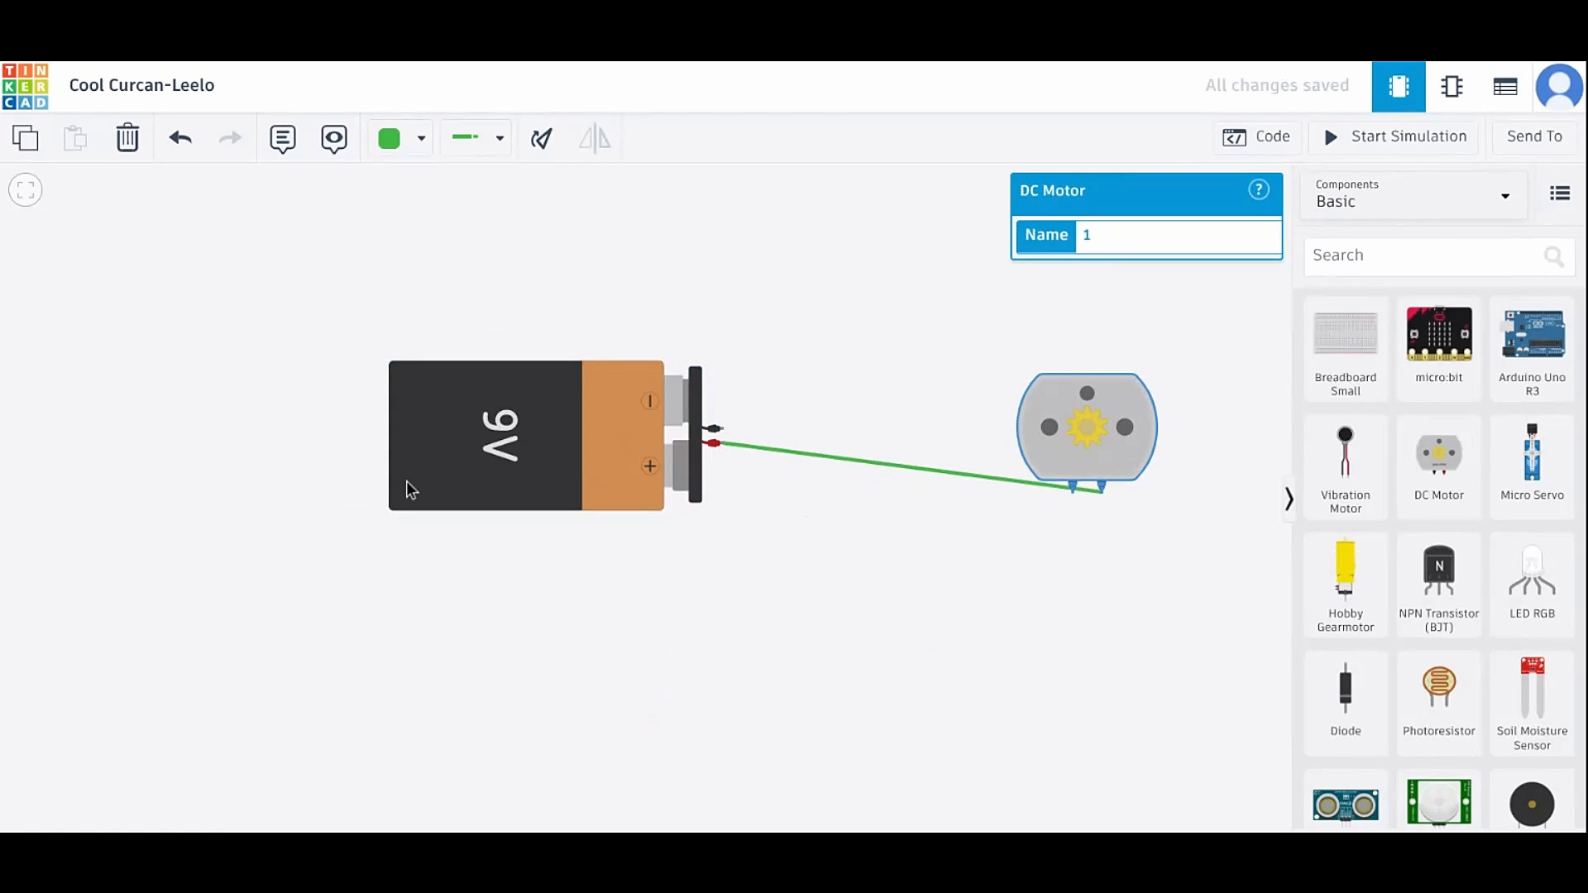
left_click_drag(408, 443, 314, 433)
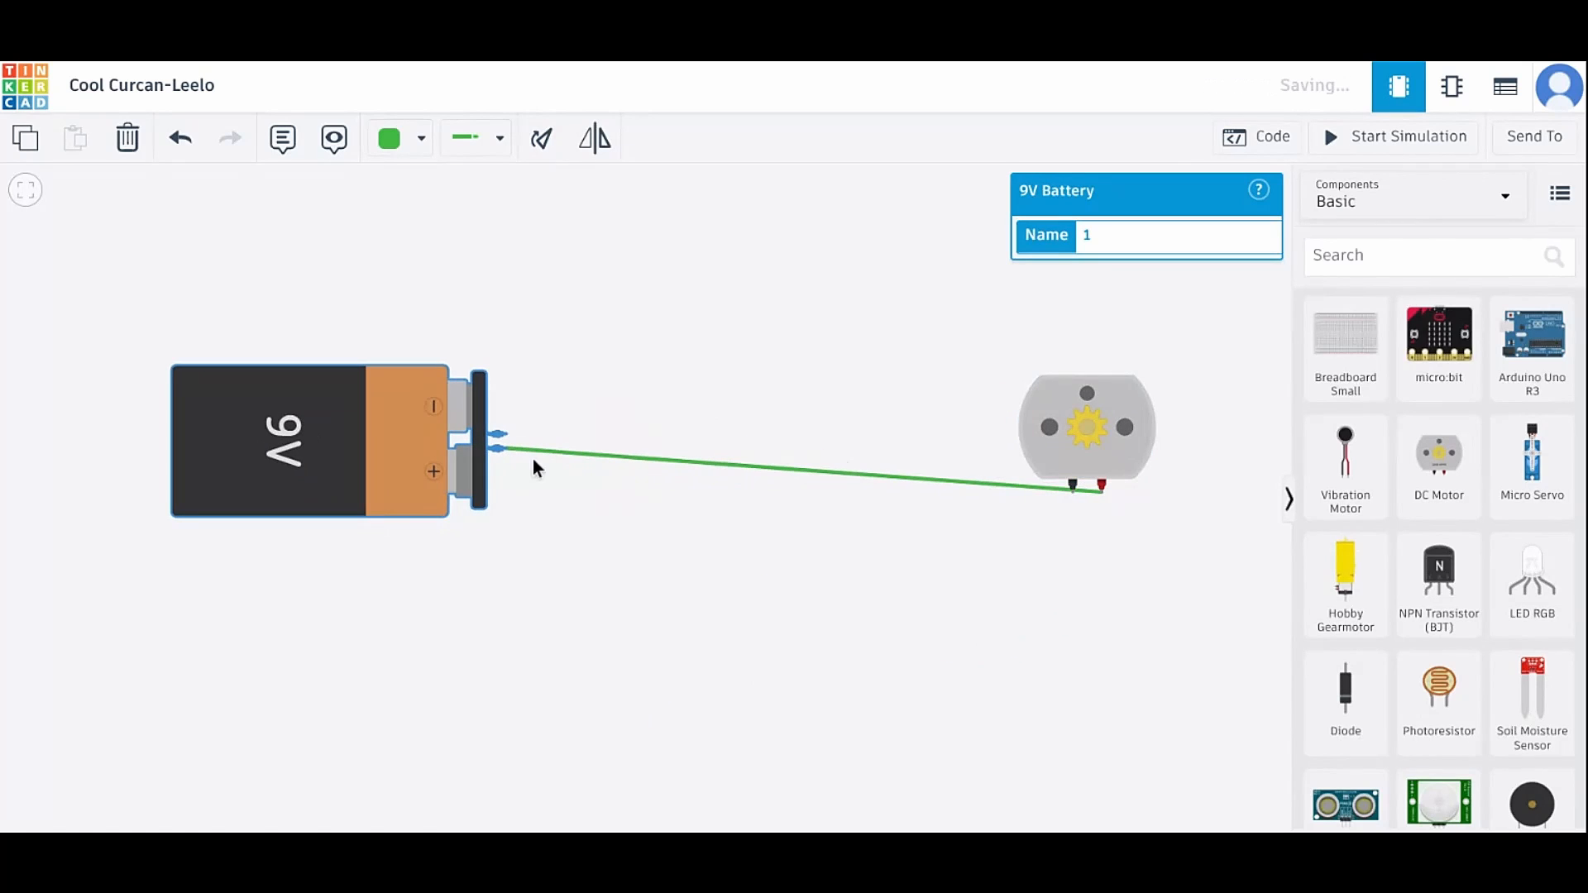
left_click(1057, 385)
left_click_drag(1057, 389, 1058, 315)
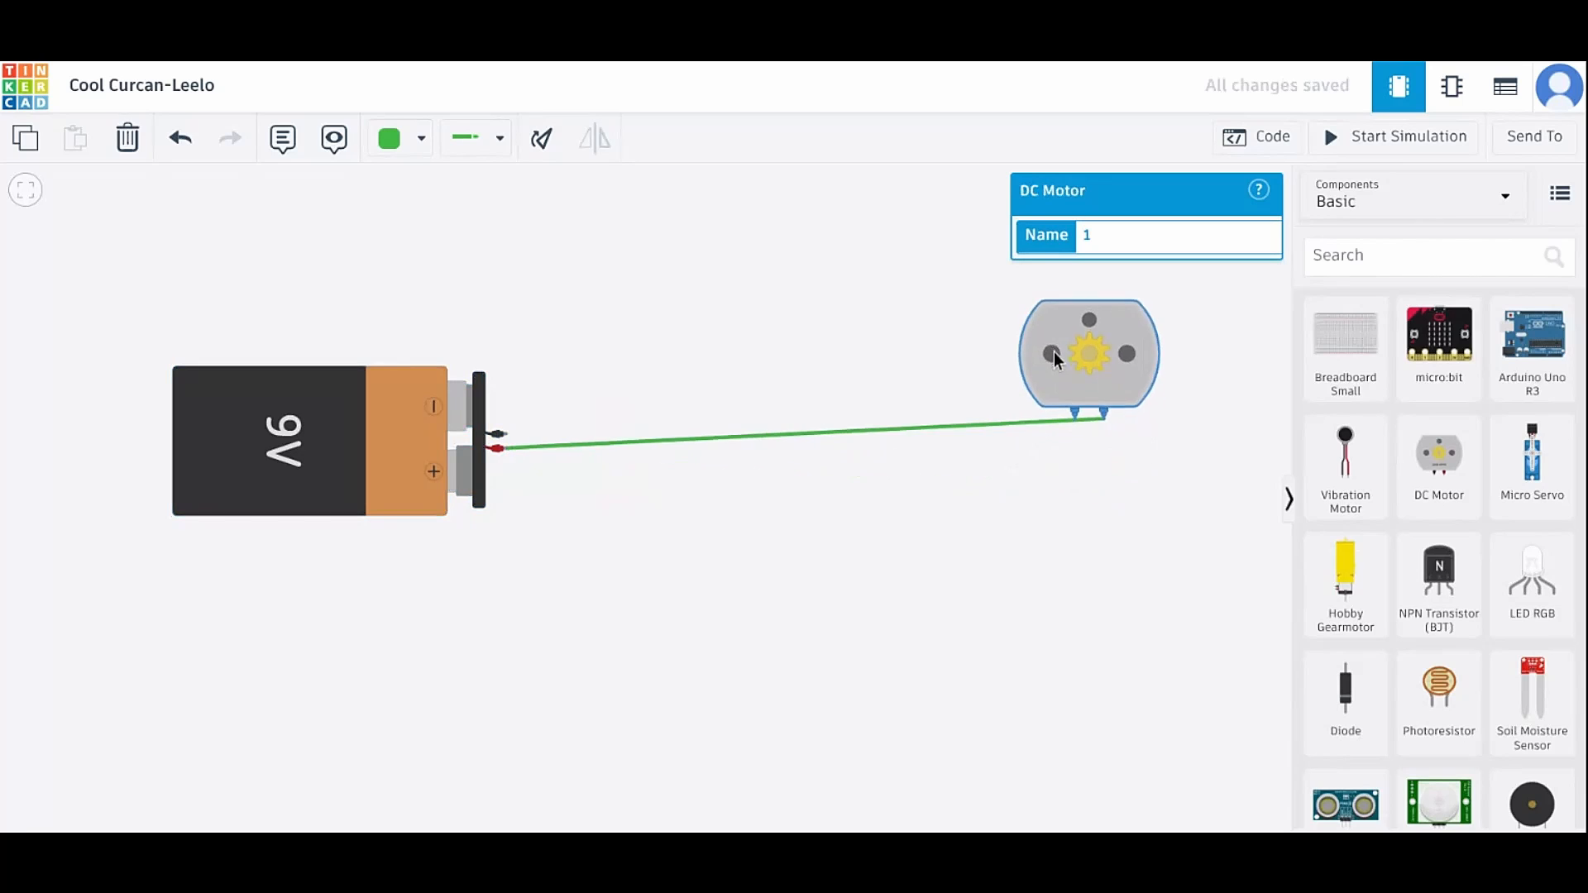
Step: Replace the straight wire with one bent below the parts, from the battery's positive terminal to the motor's Terminal 2
left_click(807, 437)
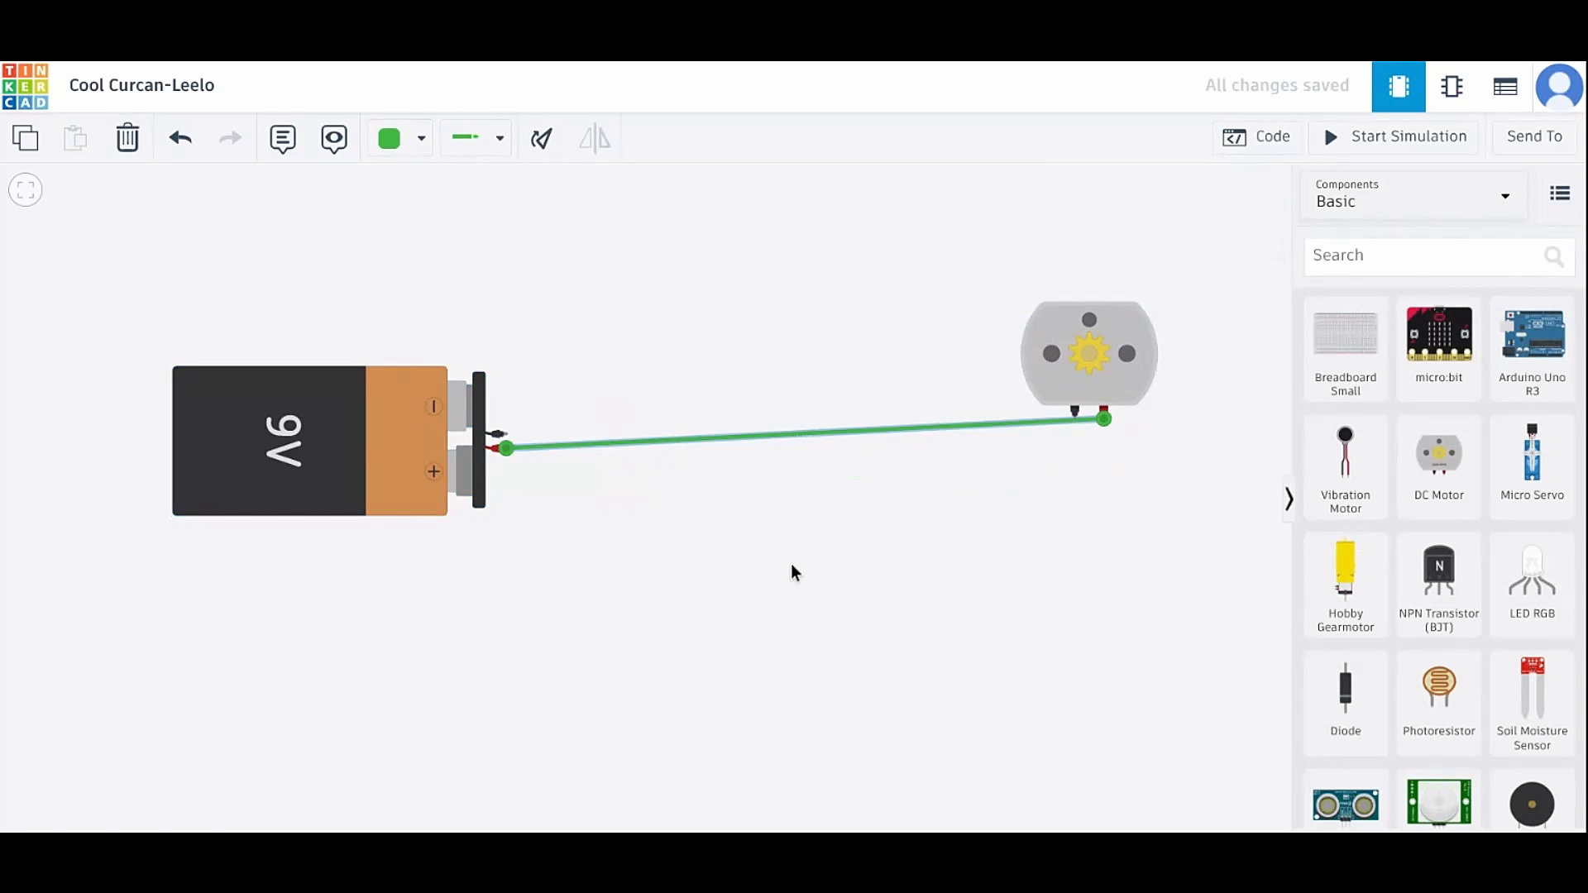
key("Delete")
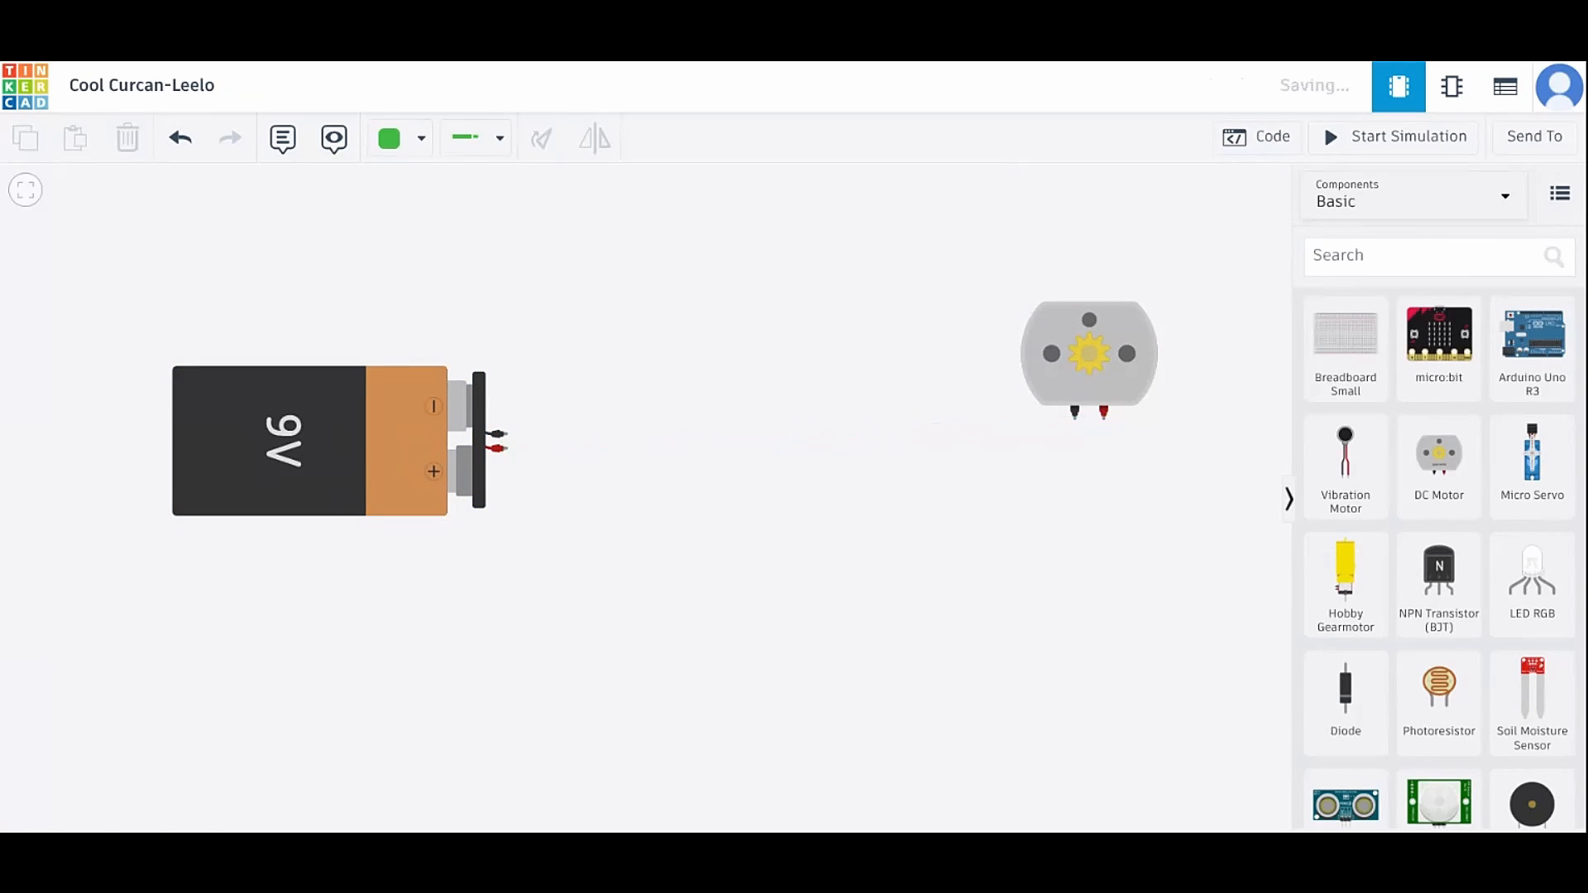
left_click(501, 447)
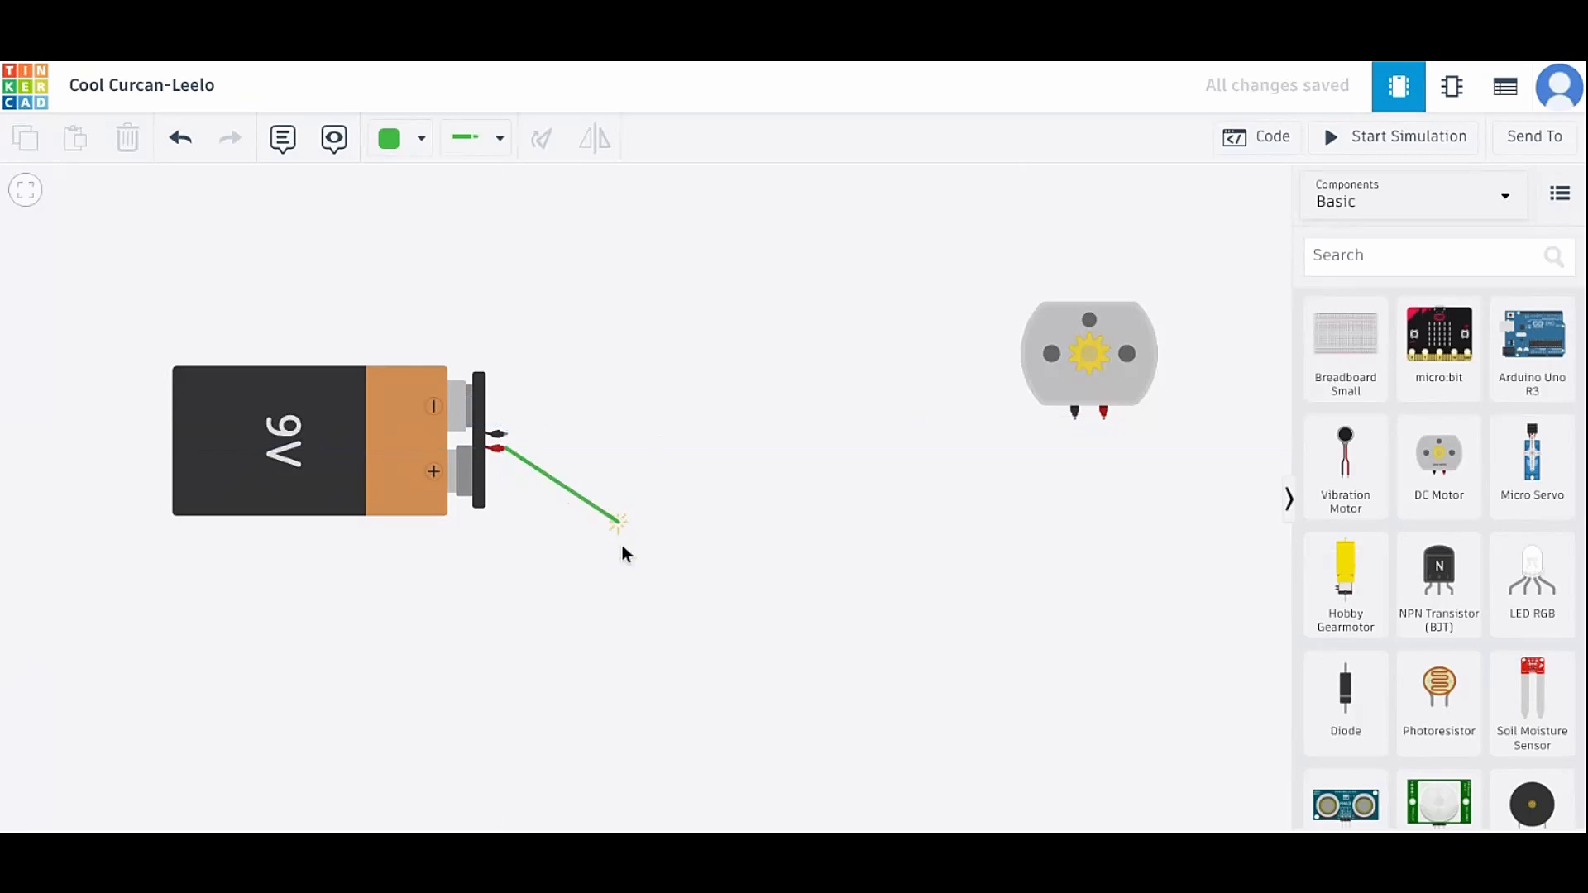
left_click(876, 594)
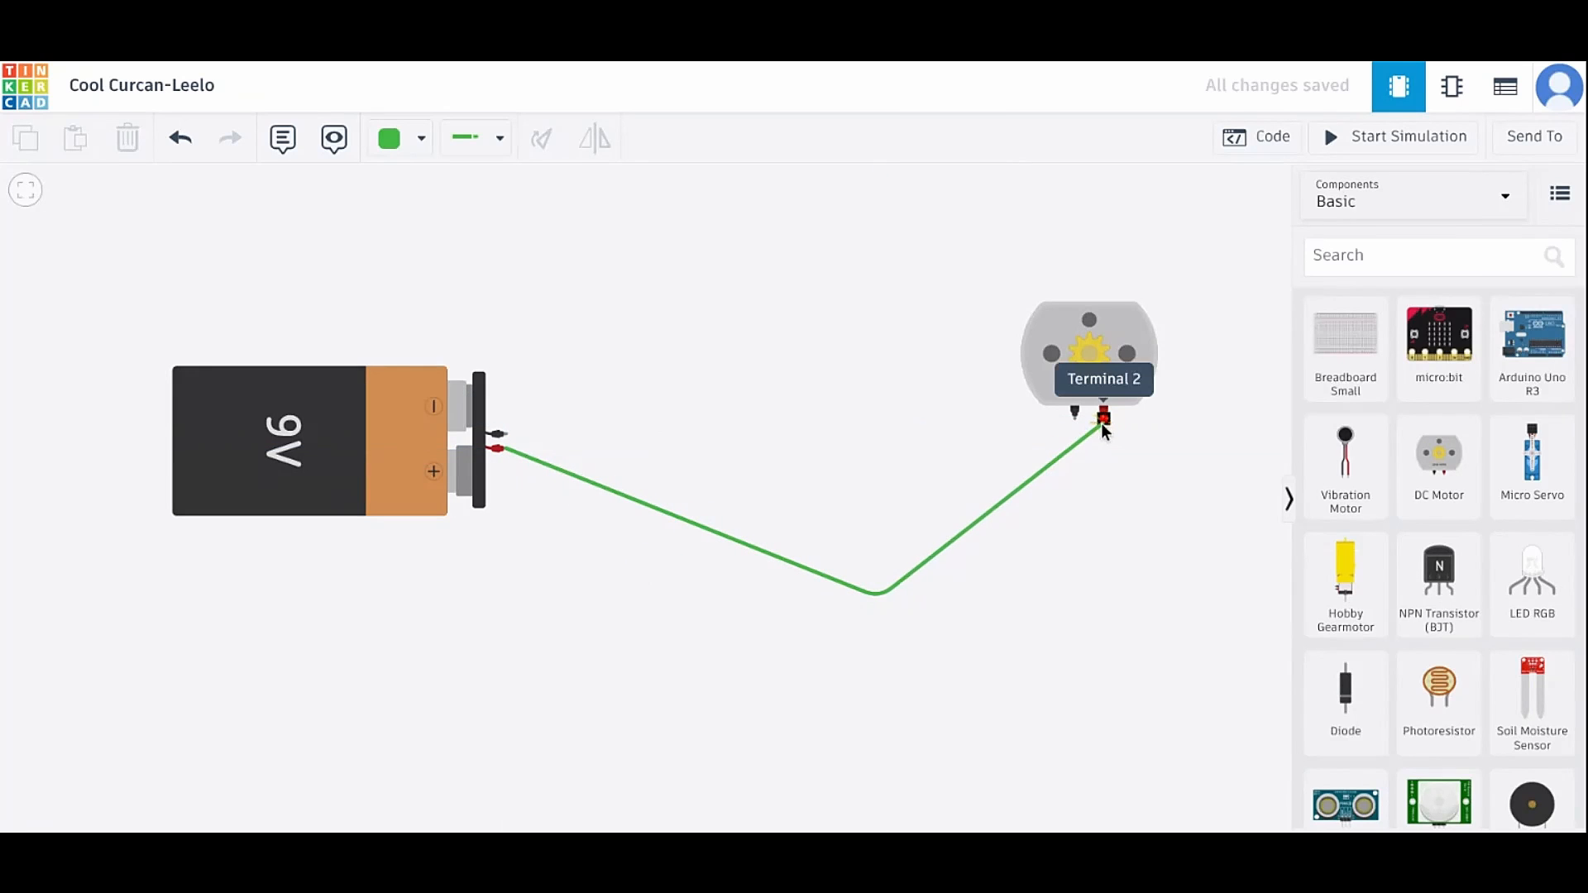
left_click(1104, 416)
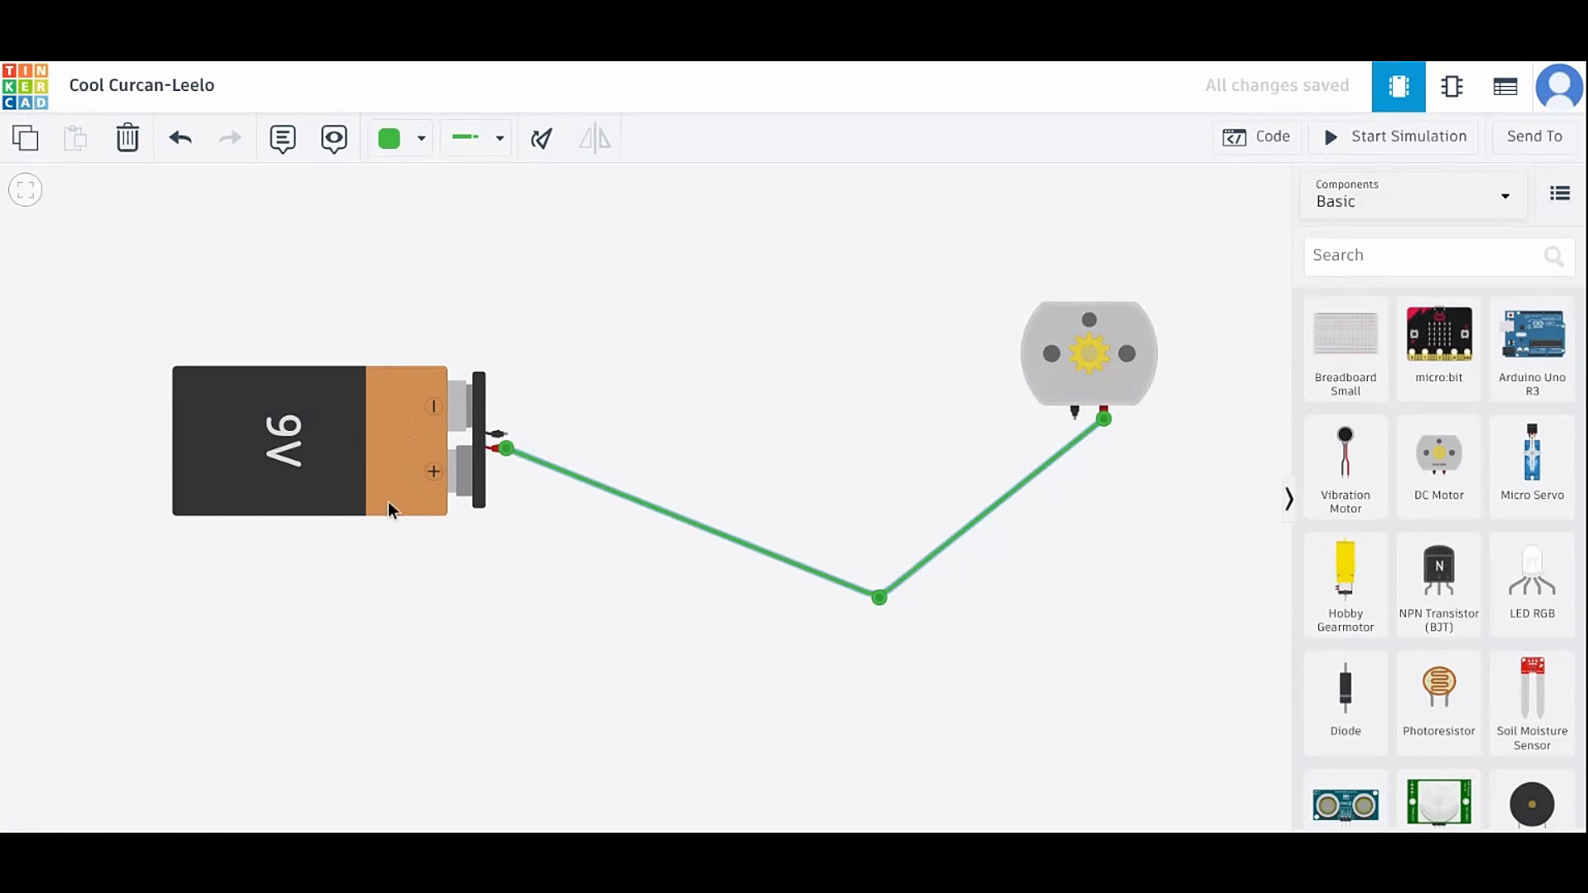
Step: Wire the motor's black terminal to the battery's negative terminal and run the simulation
left_click(1075, 416)
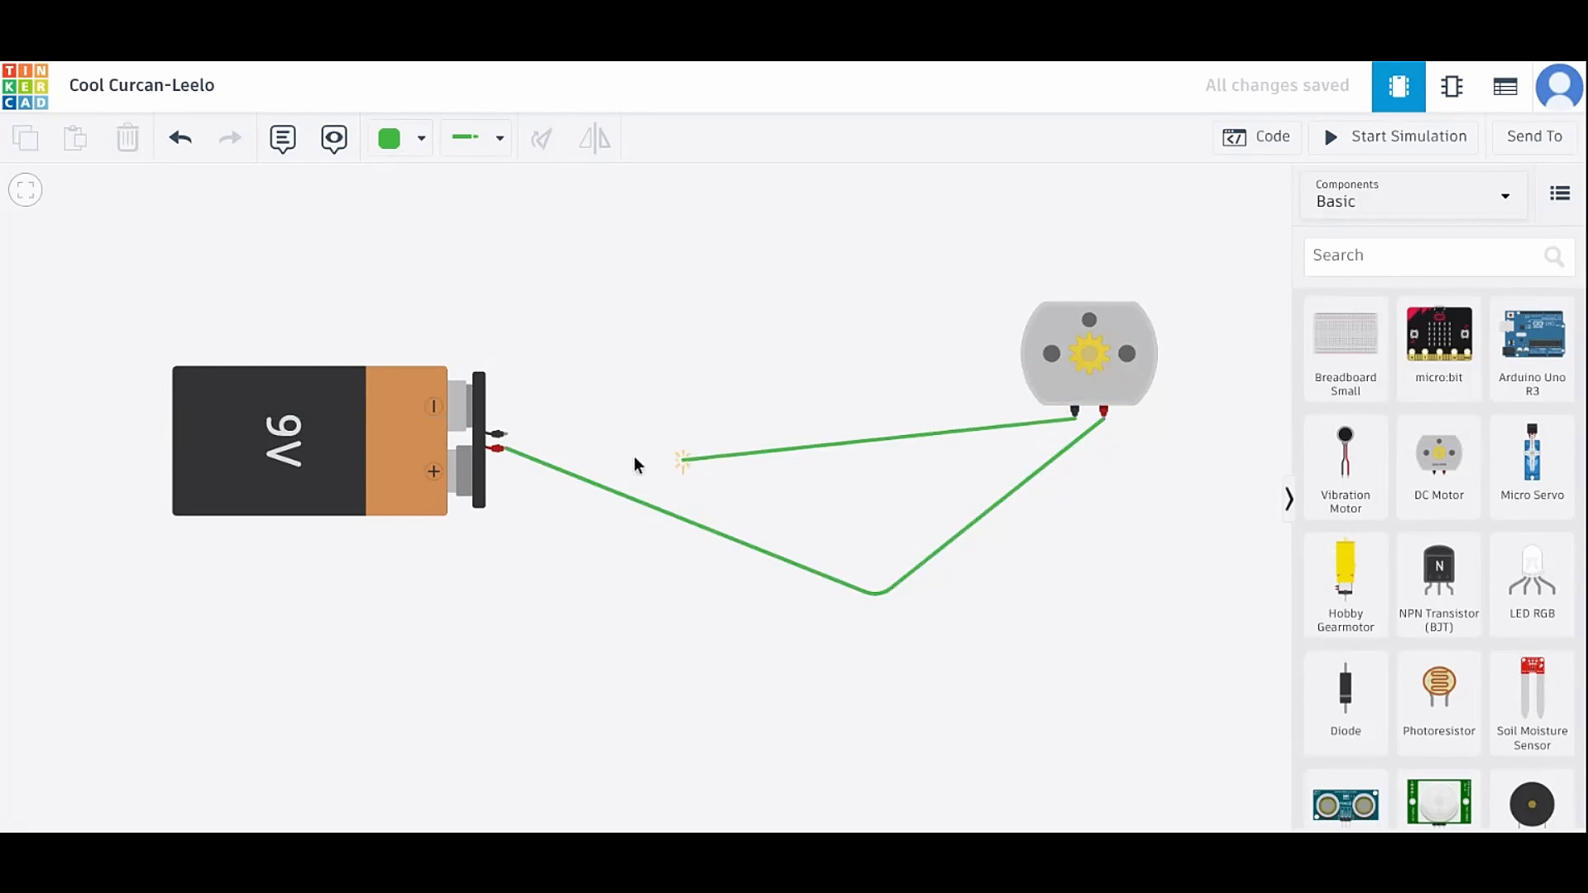
left_click(508, 437)
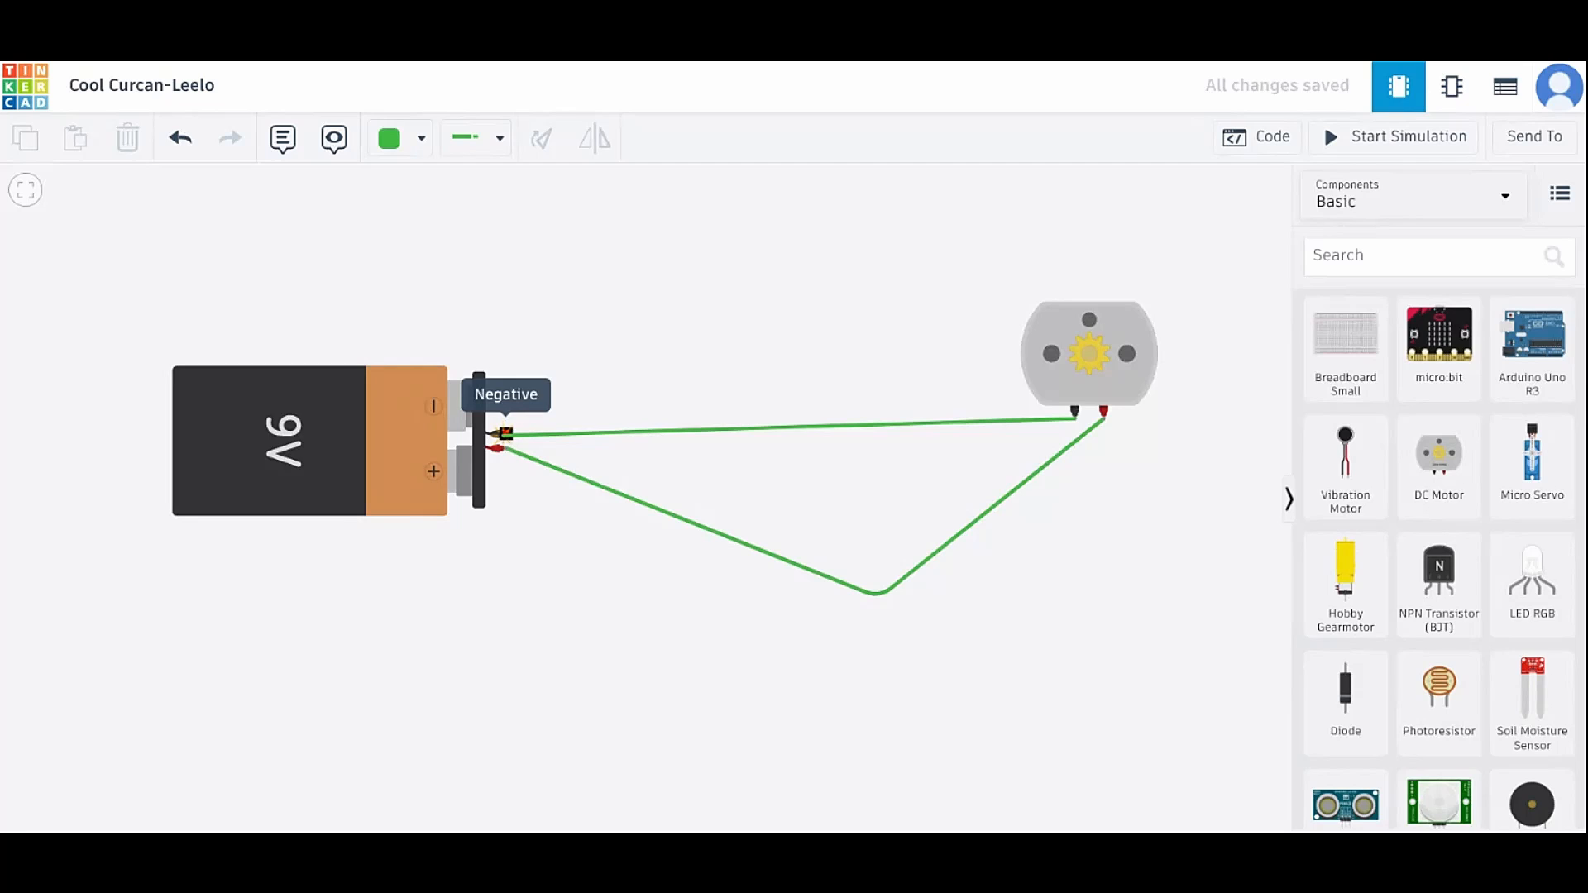
left_click(506, 436)
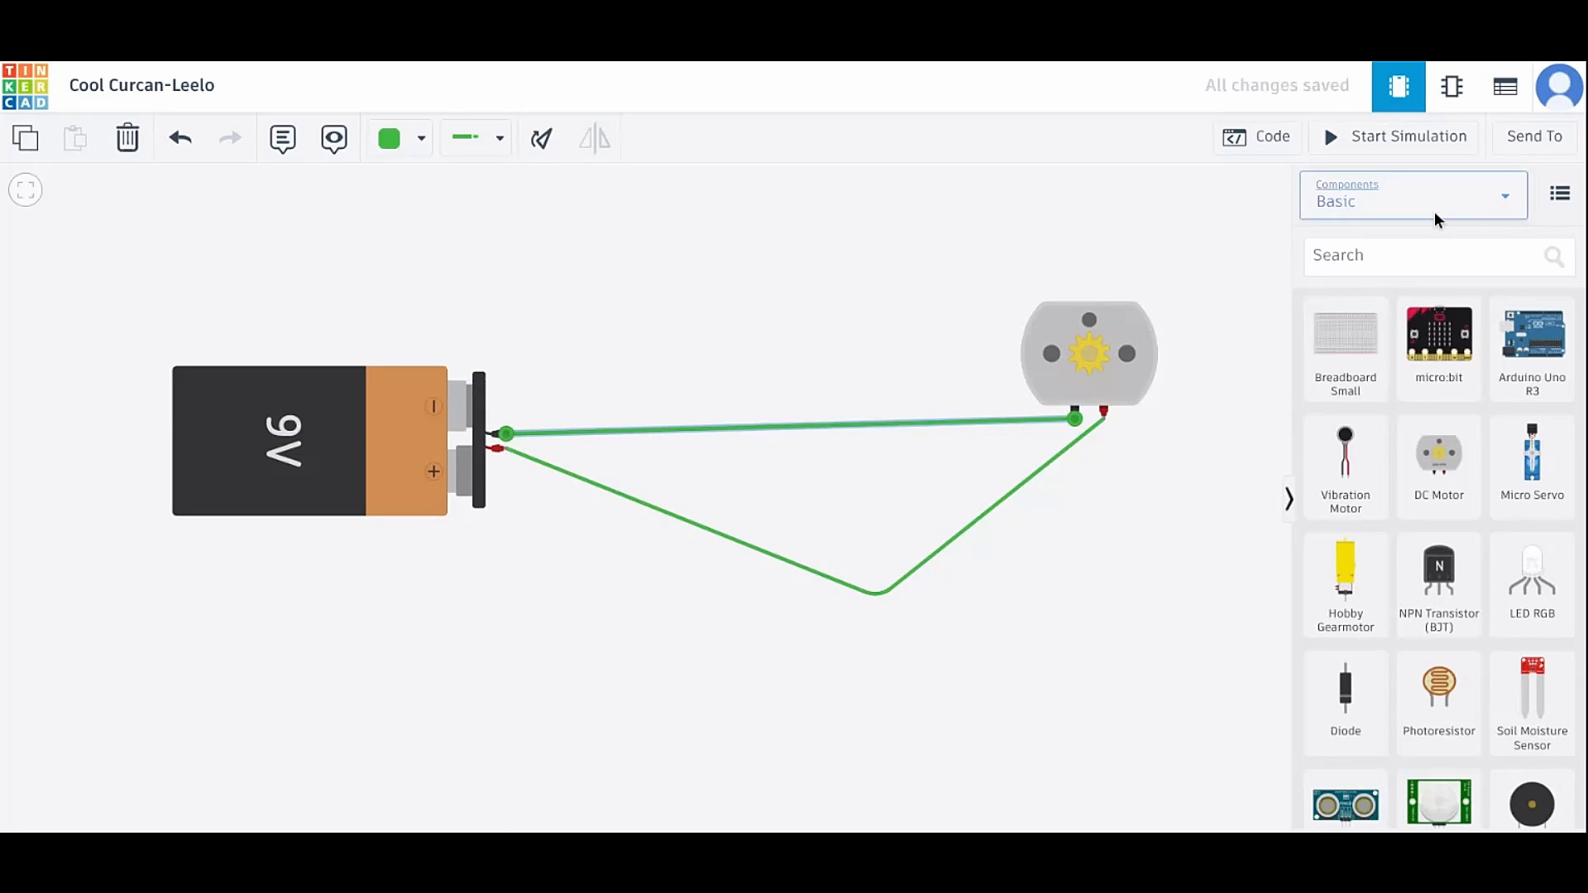
left_click(1427, 137)
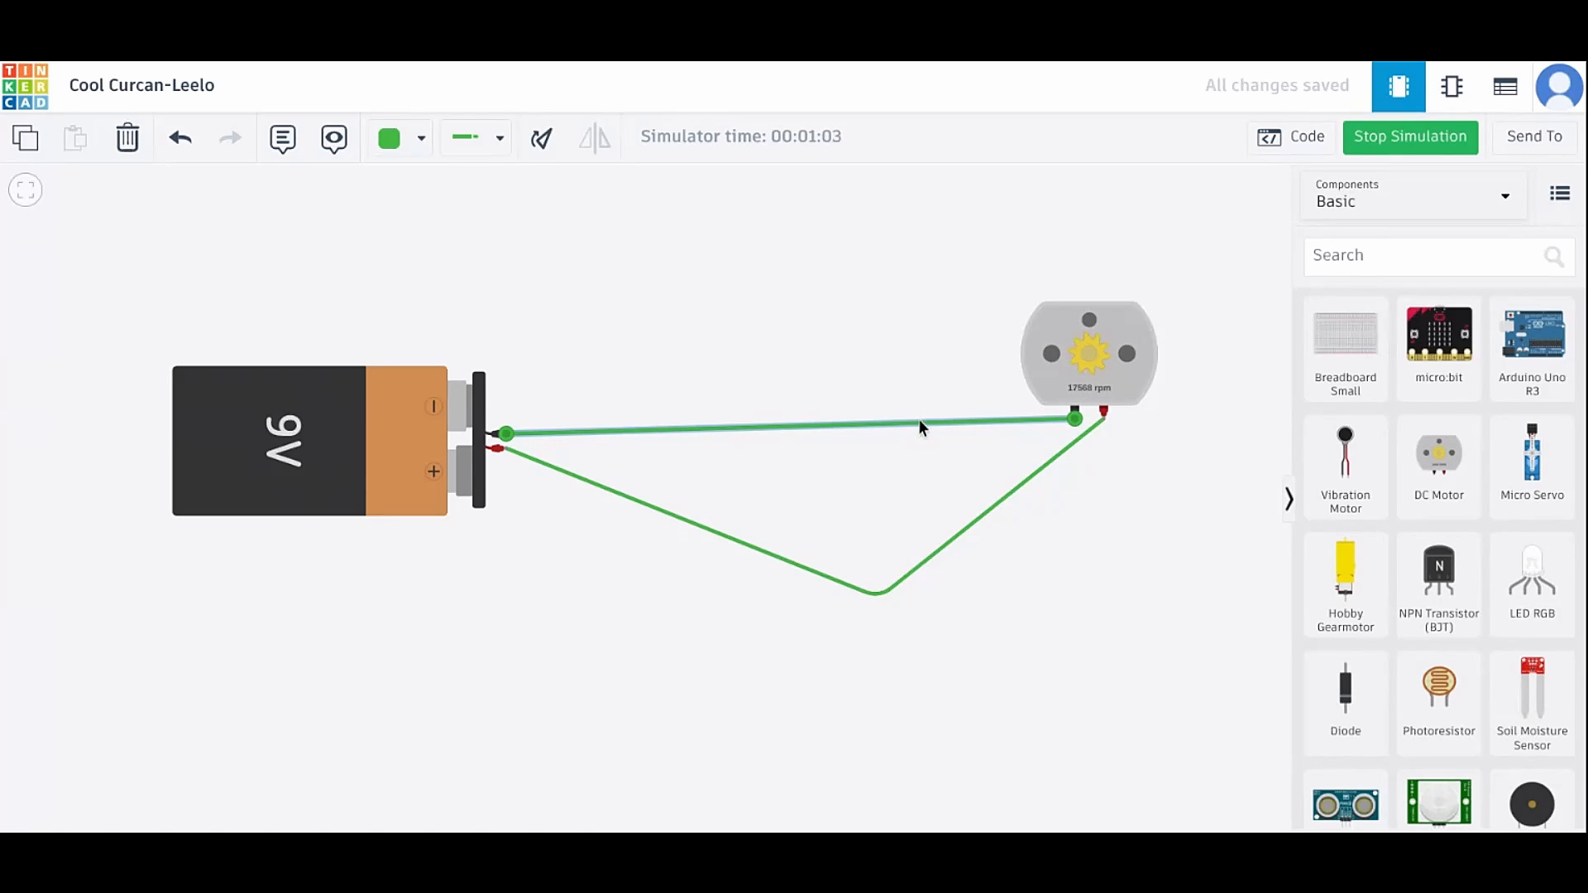
Step: Delete the wire on the battery's negative terminal and place a Photoresistor above the gap between battery and motor
key("Delete")
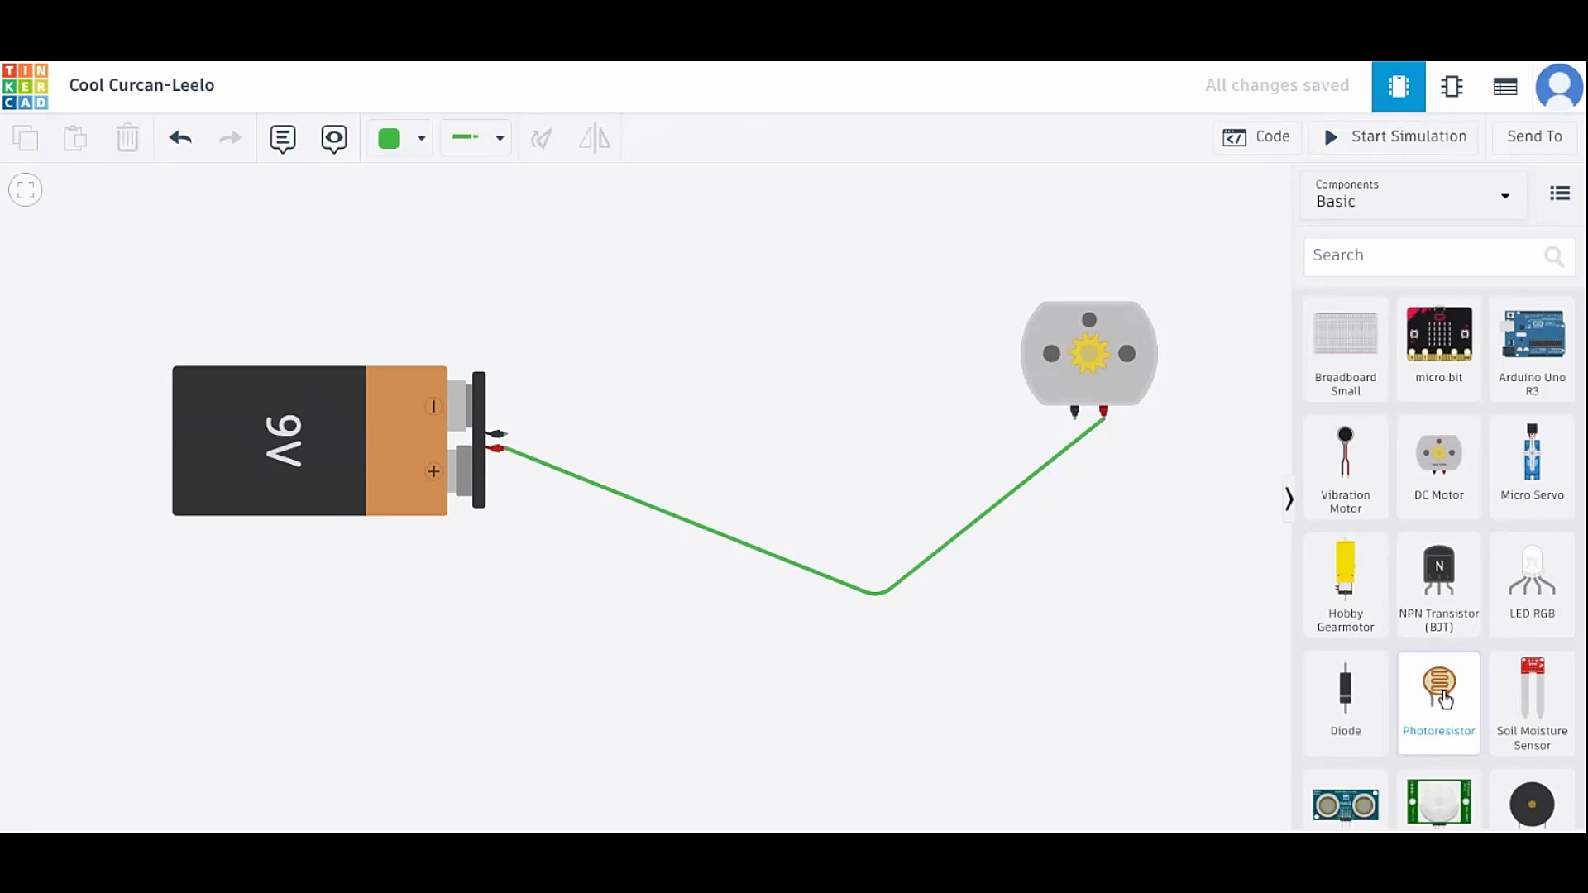
left_click(1439, 693)
left_click(769, 329)
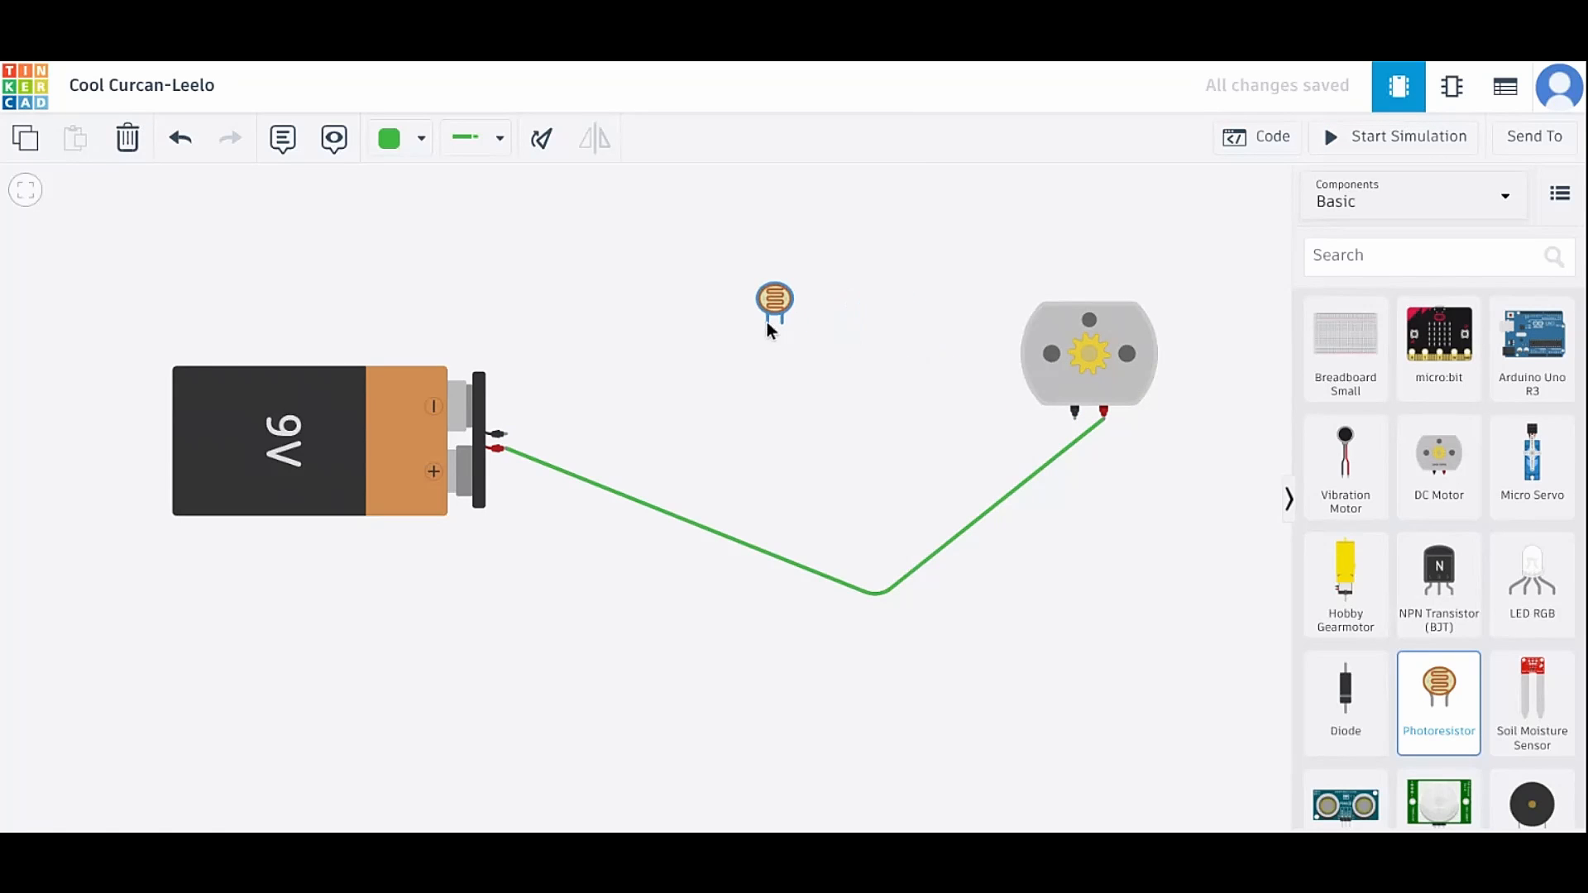
left_click(800, 434)
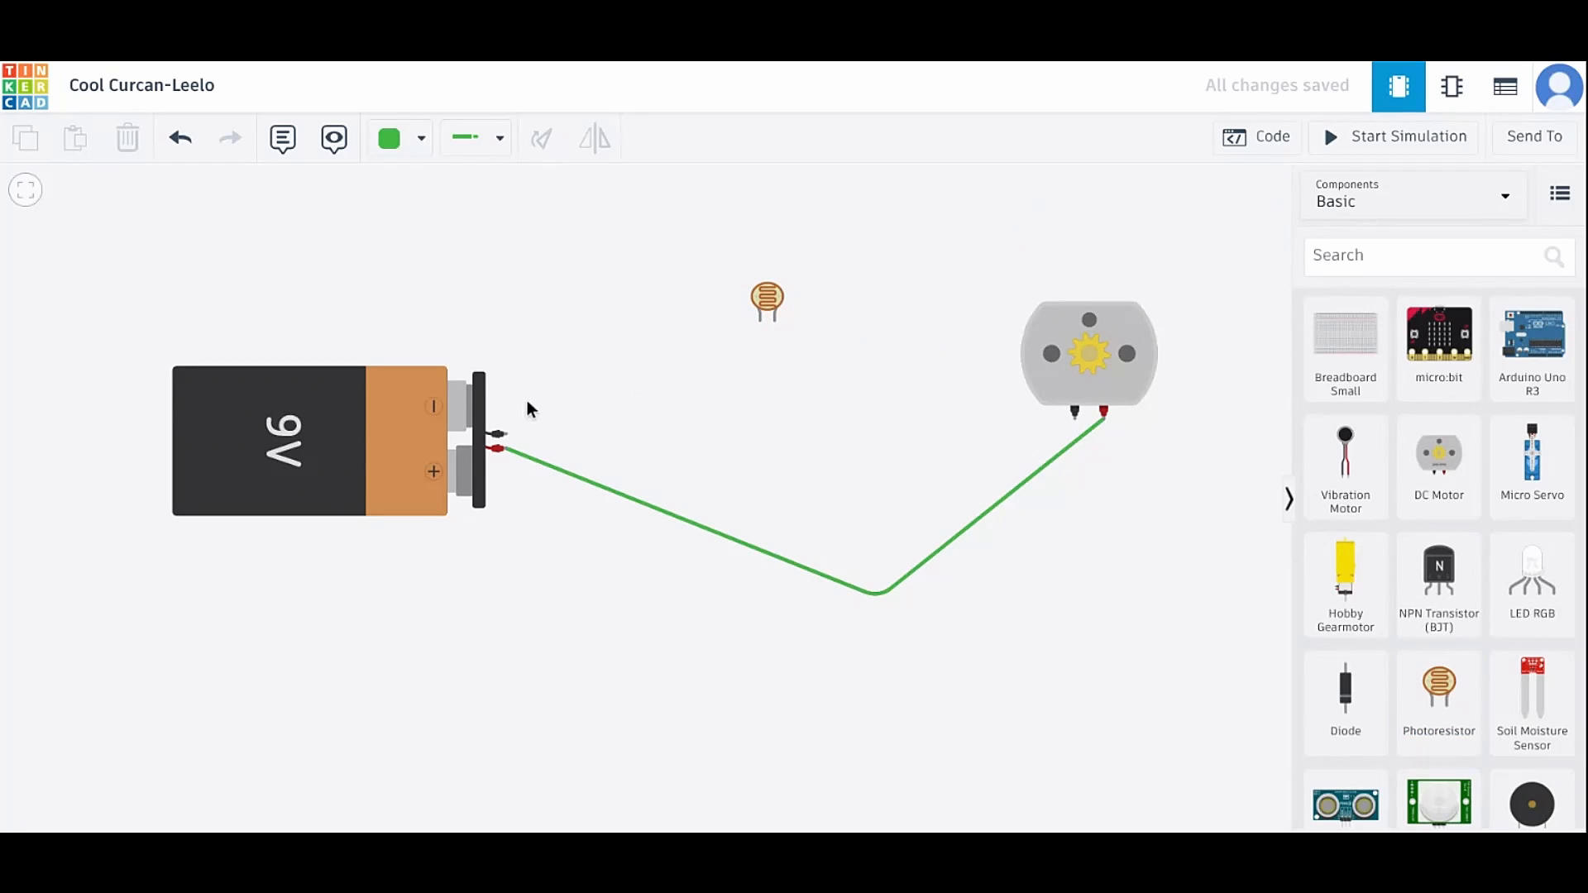
Step: Wire the battery's negative terminal to the photoresistor's Terminal 1
left_click(503, 435)
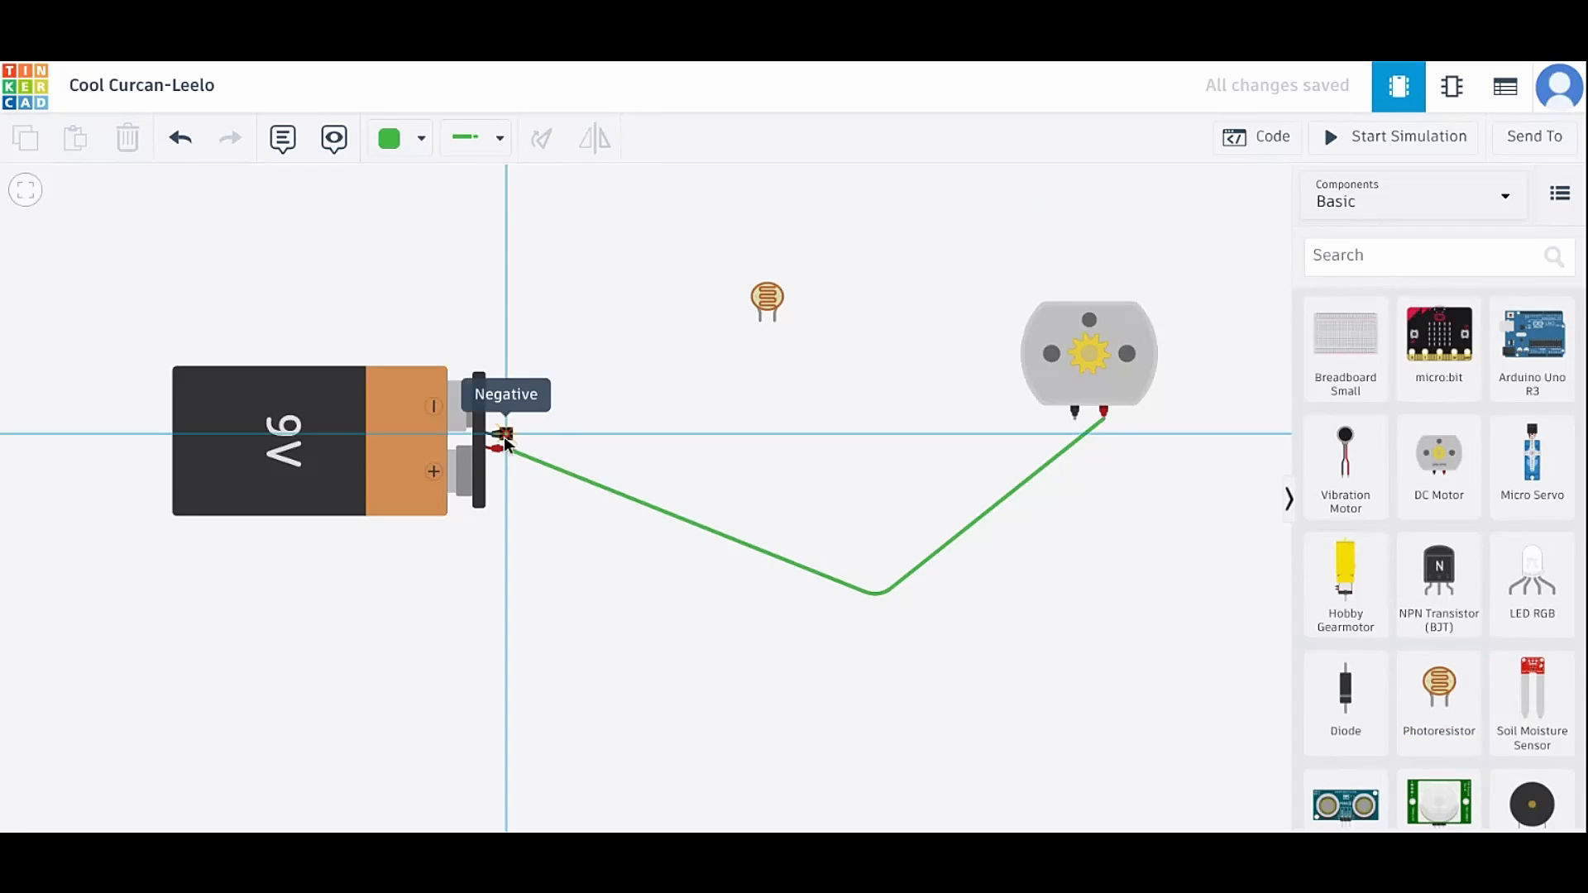
left_click(766, 319)
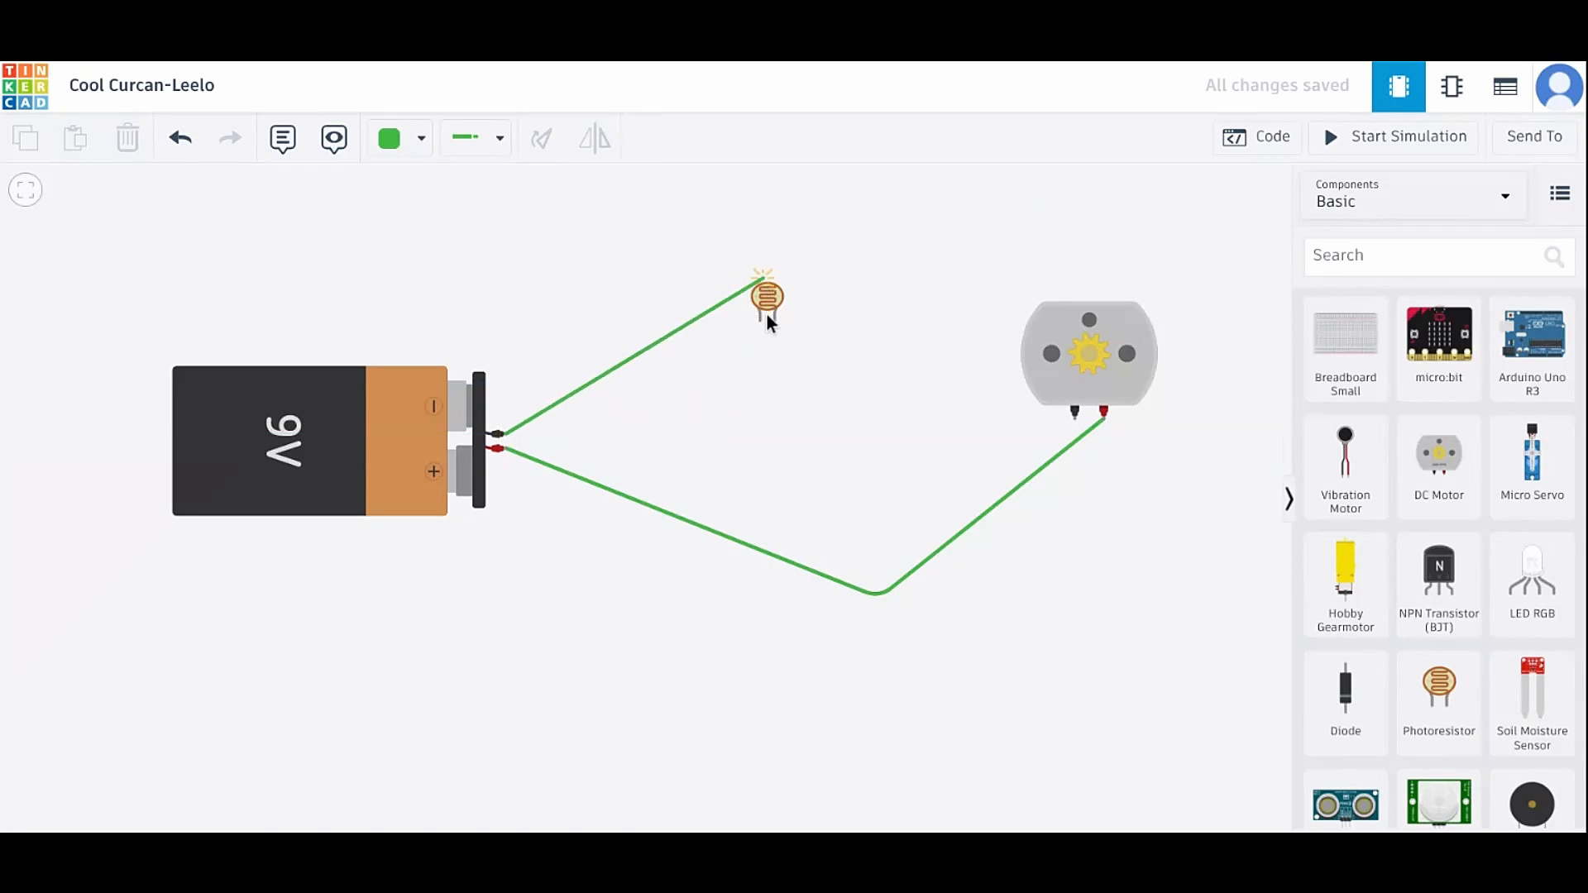
left_click(760, 321)
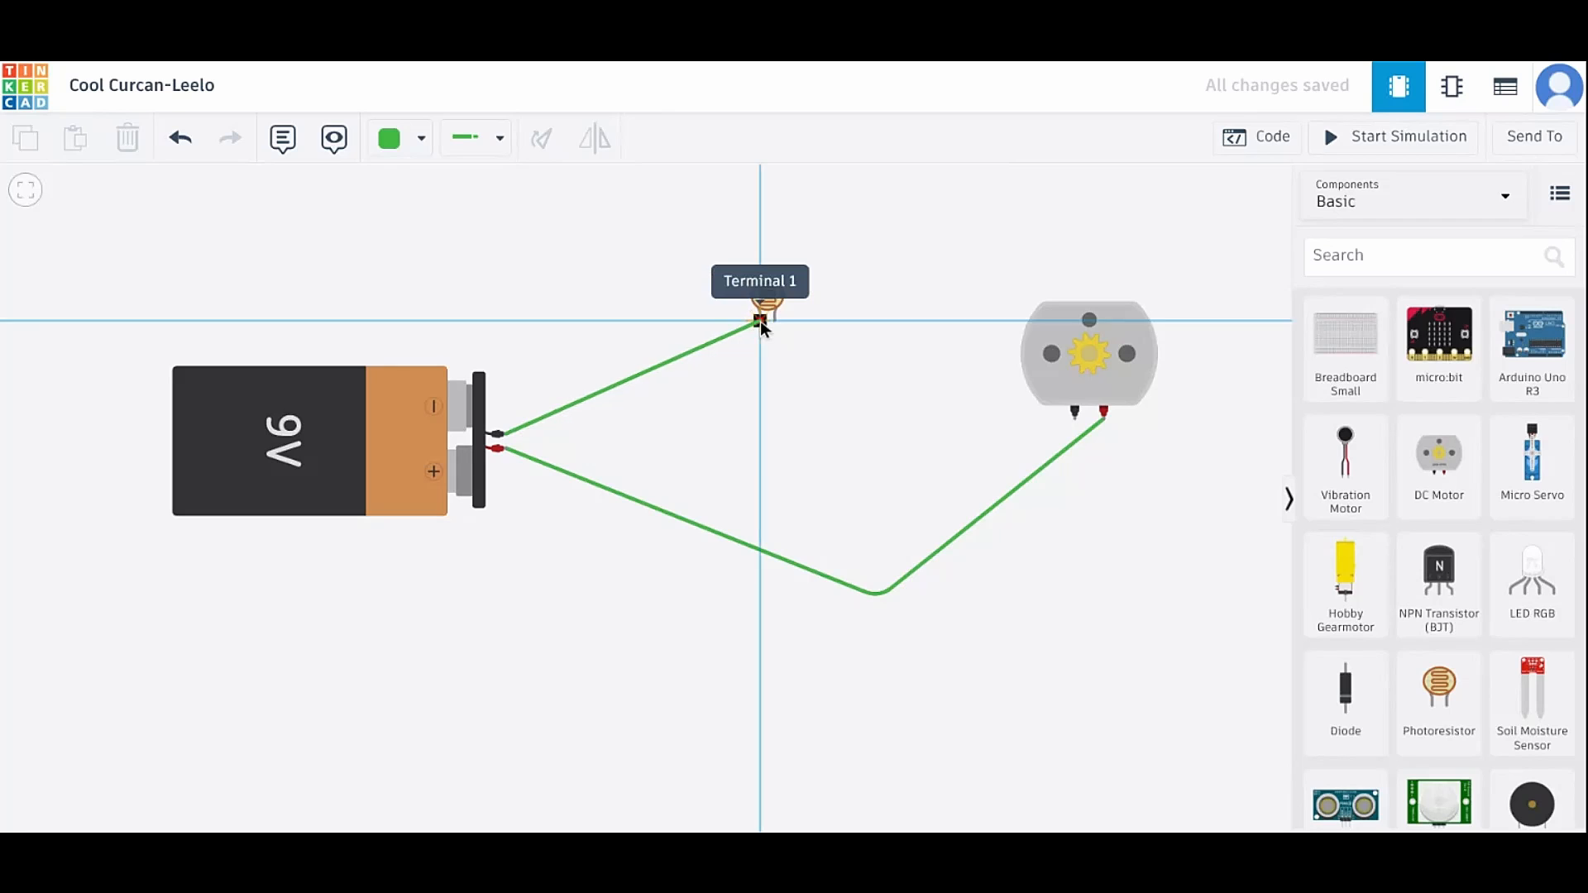
left_click(760, 323)
Step: Wire the photoresistor's free terminal to the motor's black terminal with one bend, and run the simulation
left_click(774, 319)
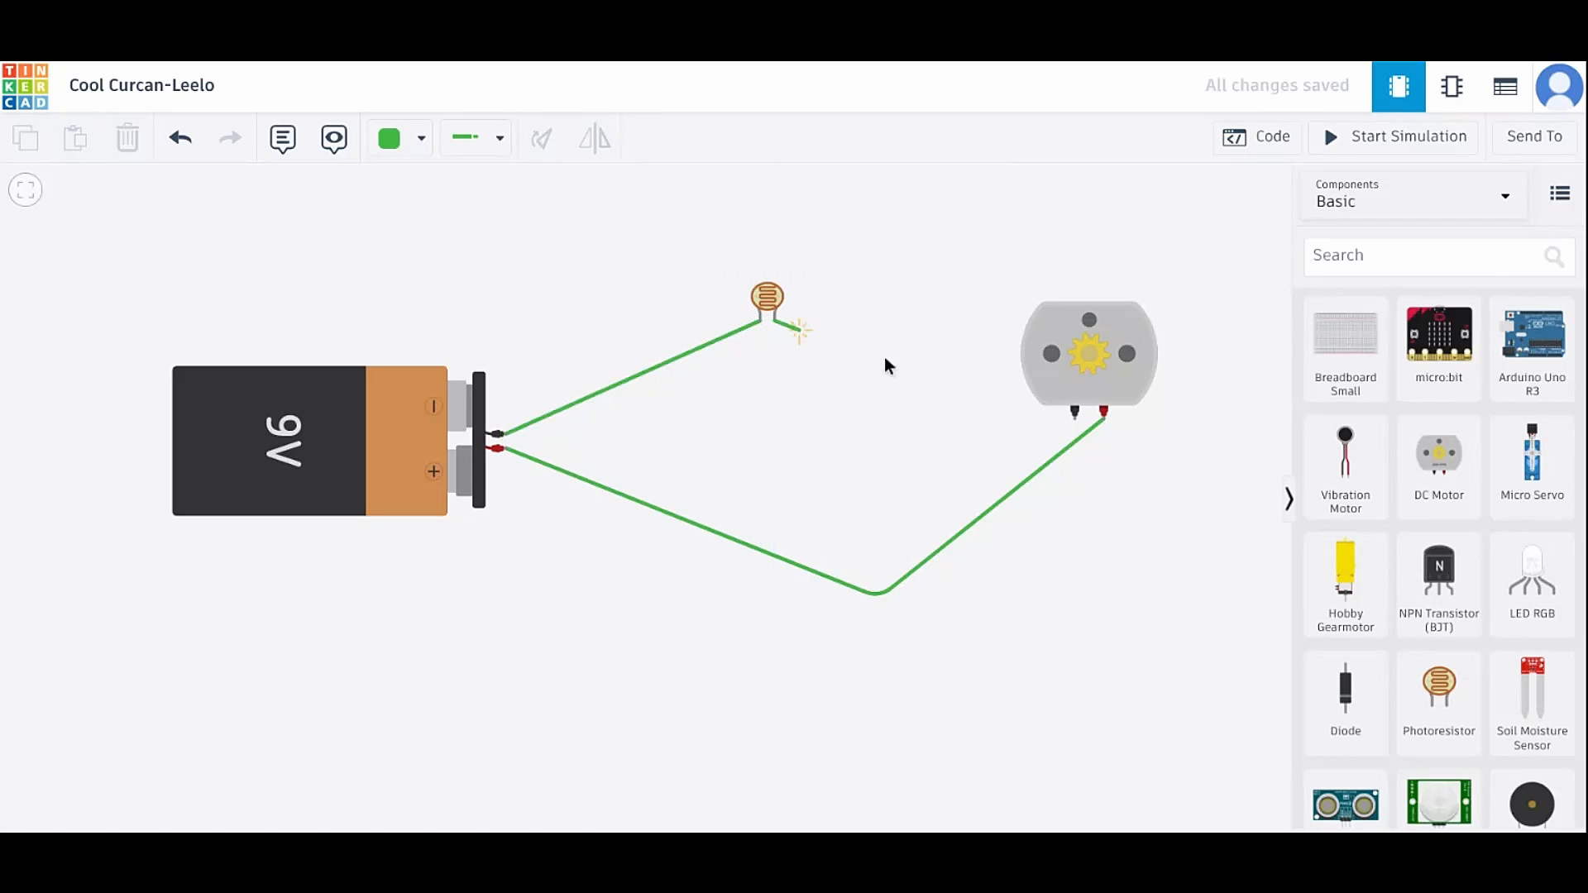
left_click(1003, 422)
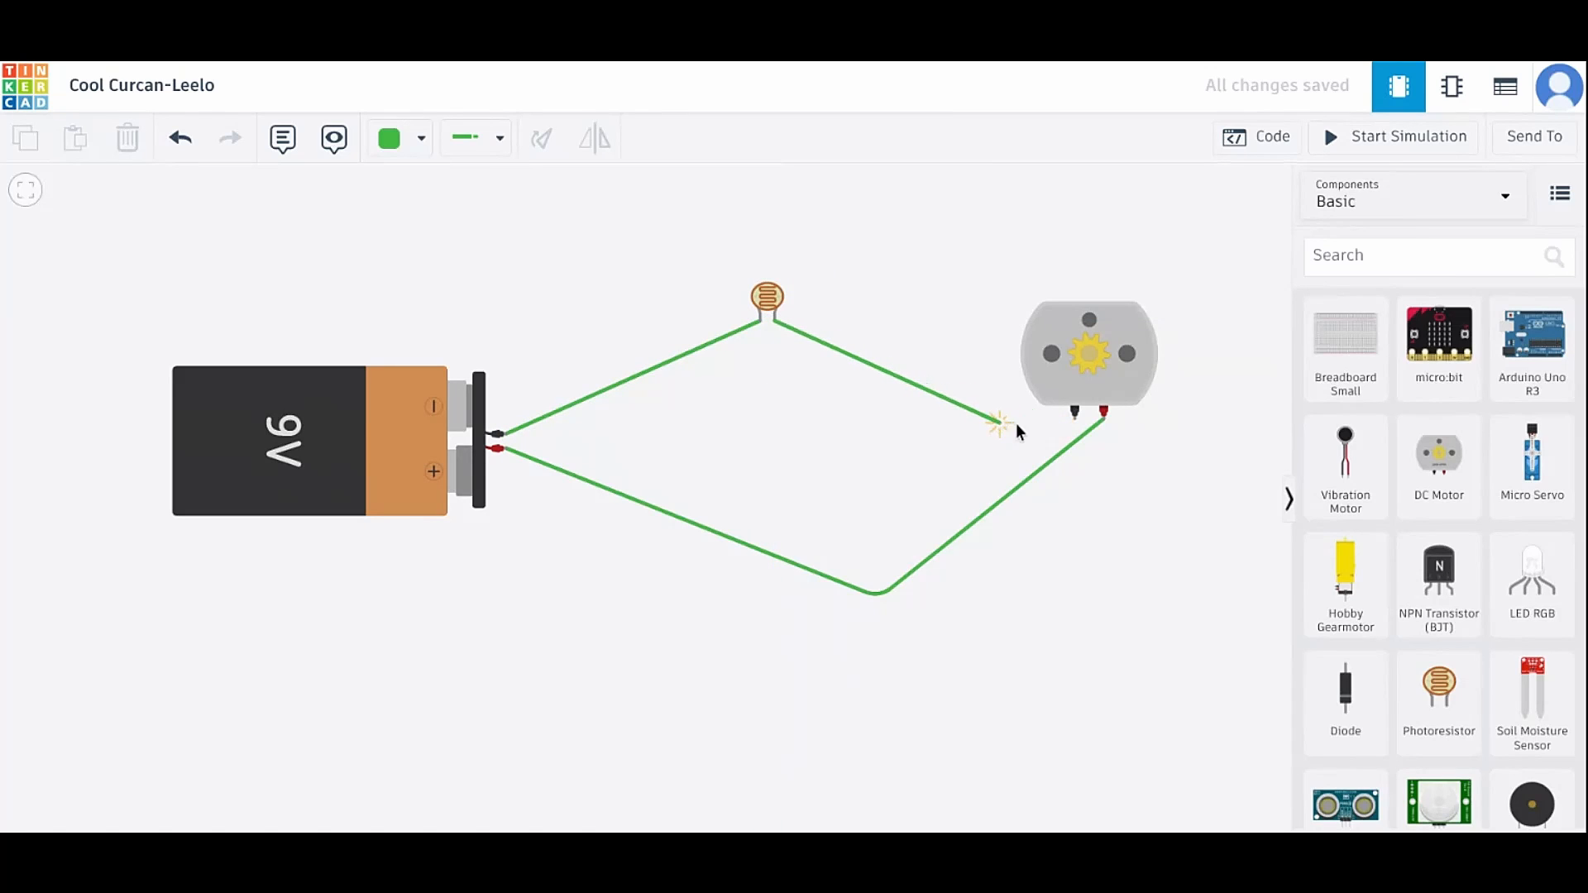
left_click(1074, 417)
left_click(1342, 138)
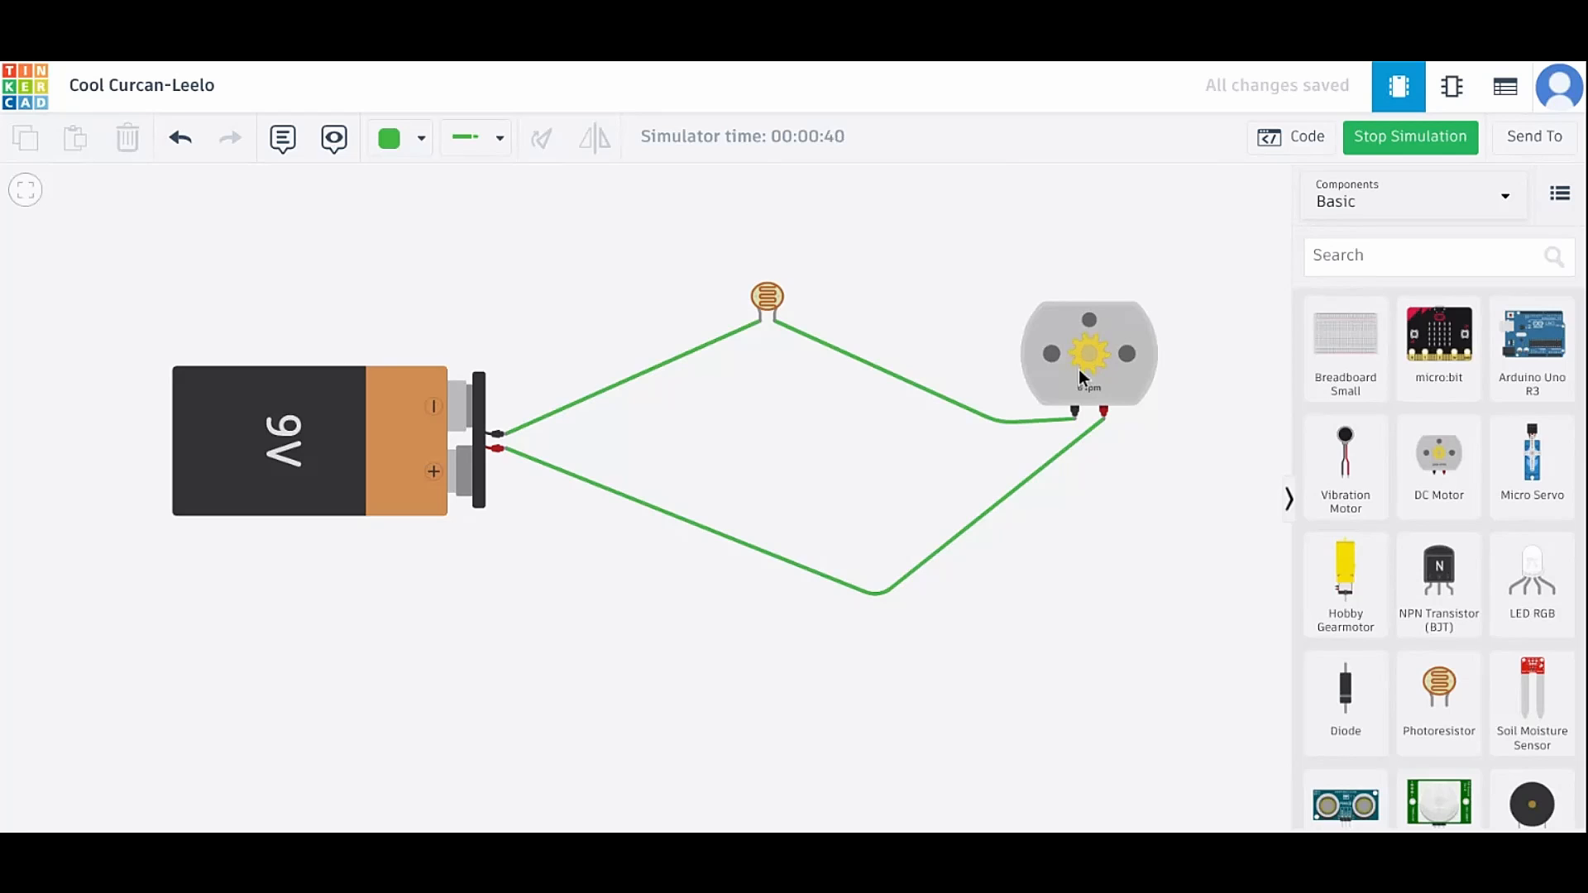
Step: Vary the photoresistor's light level from darkest towards brightest and back to darkest while the simulation runs
left_click(767, 296)
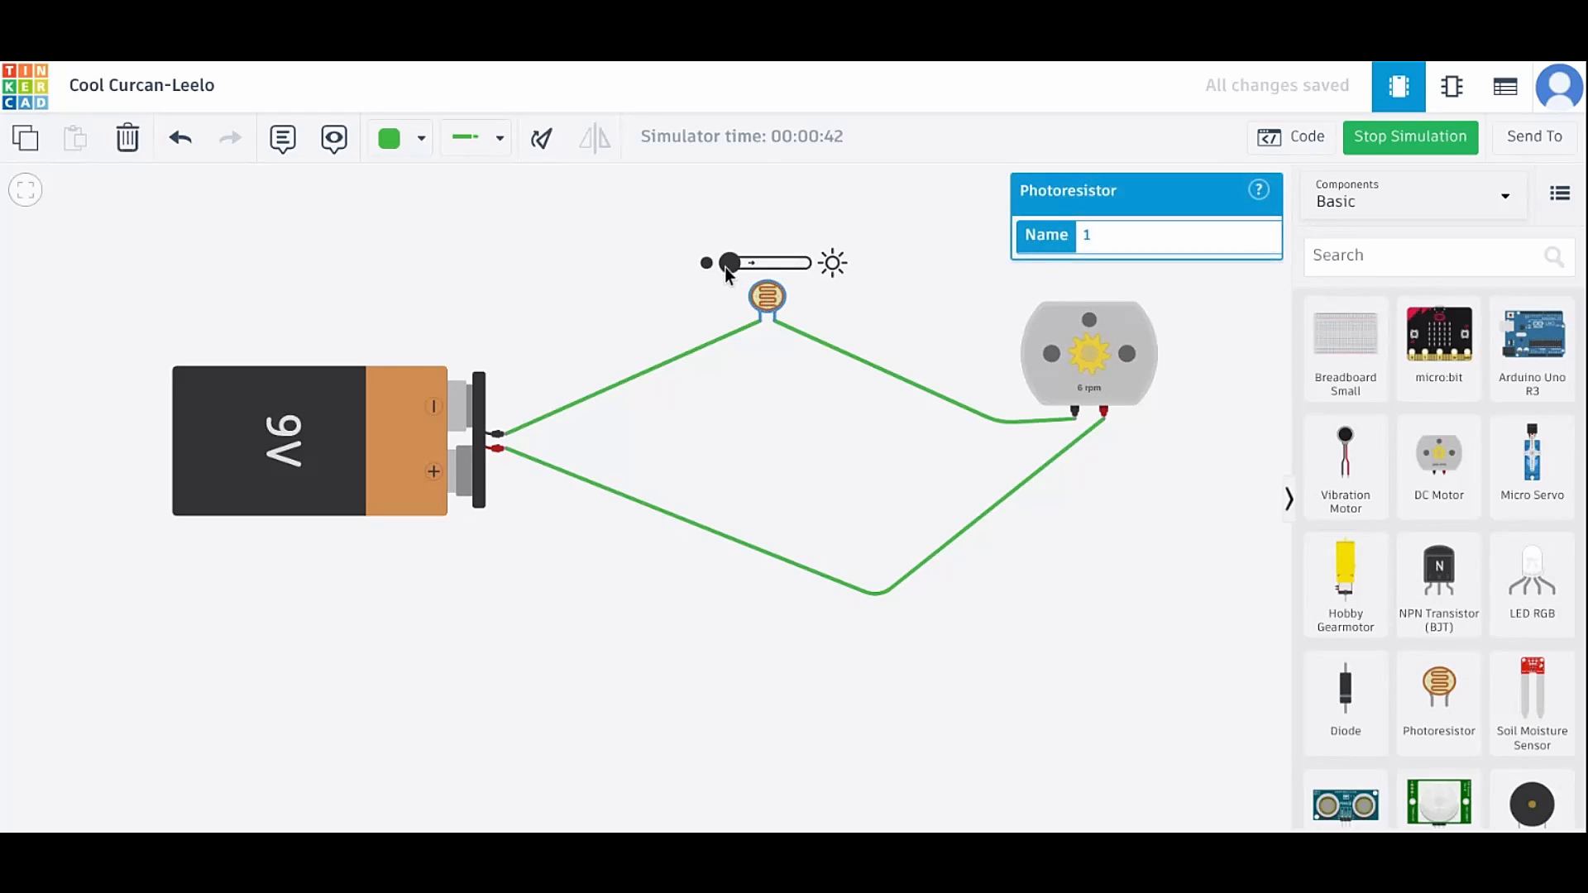
left_click_drag(727, 265, 787, 268)
left_click_drag(805, 264, 680, 263)
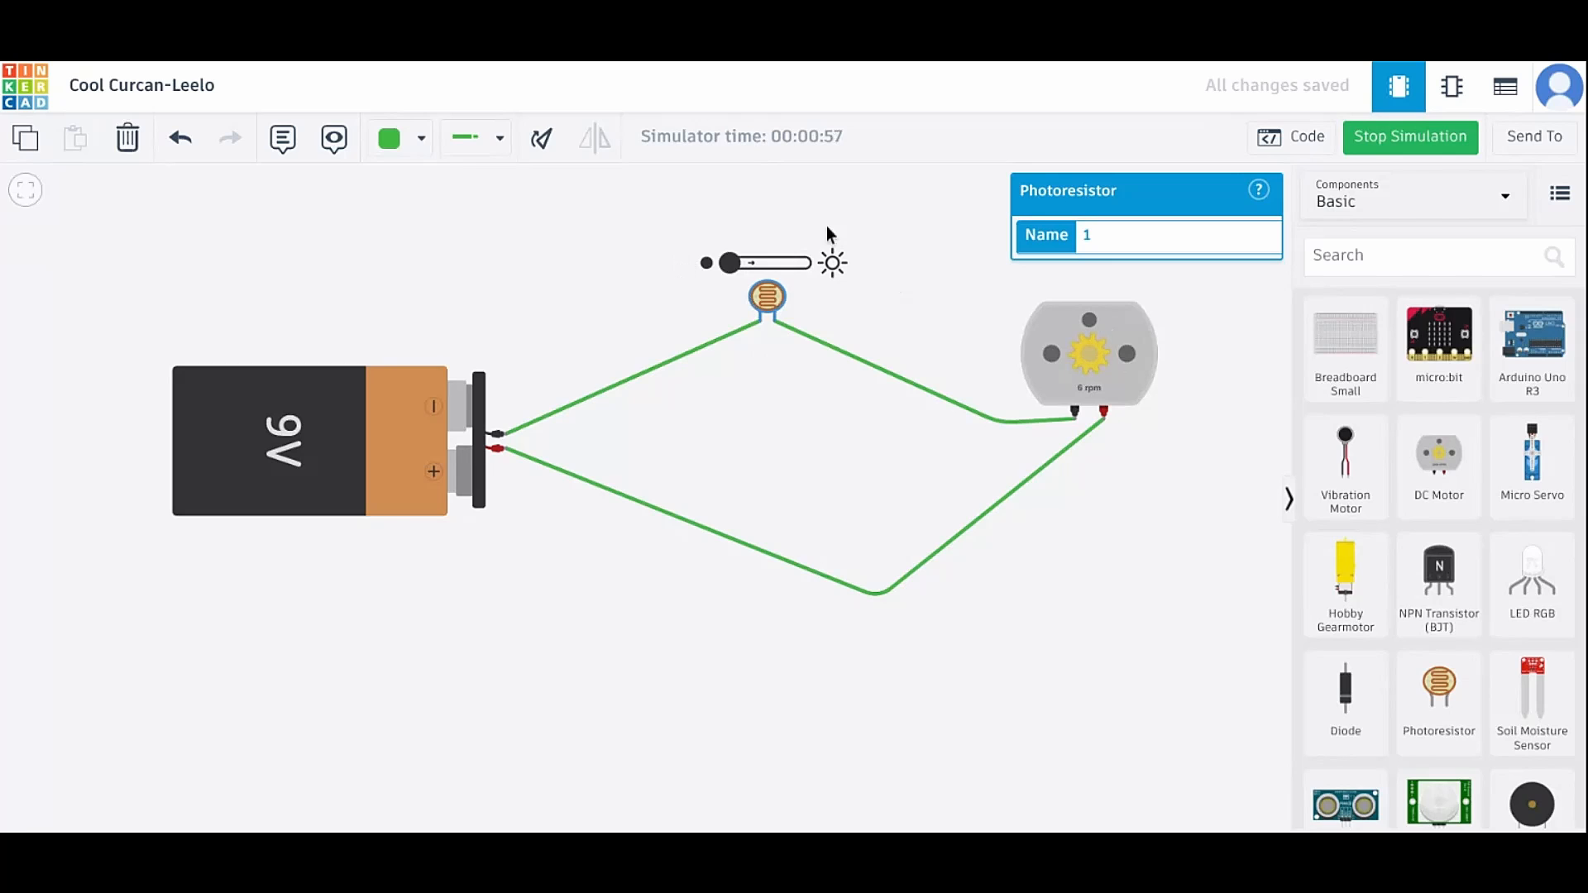
left_click(772, 377)
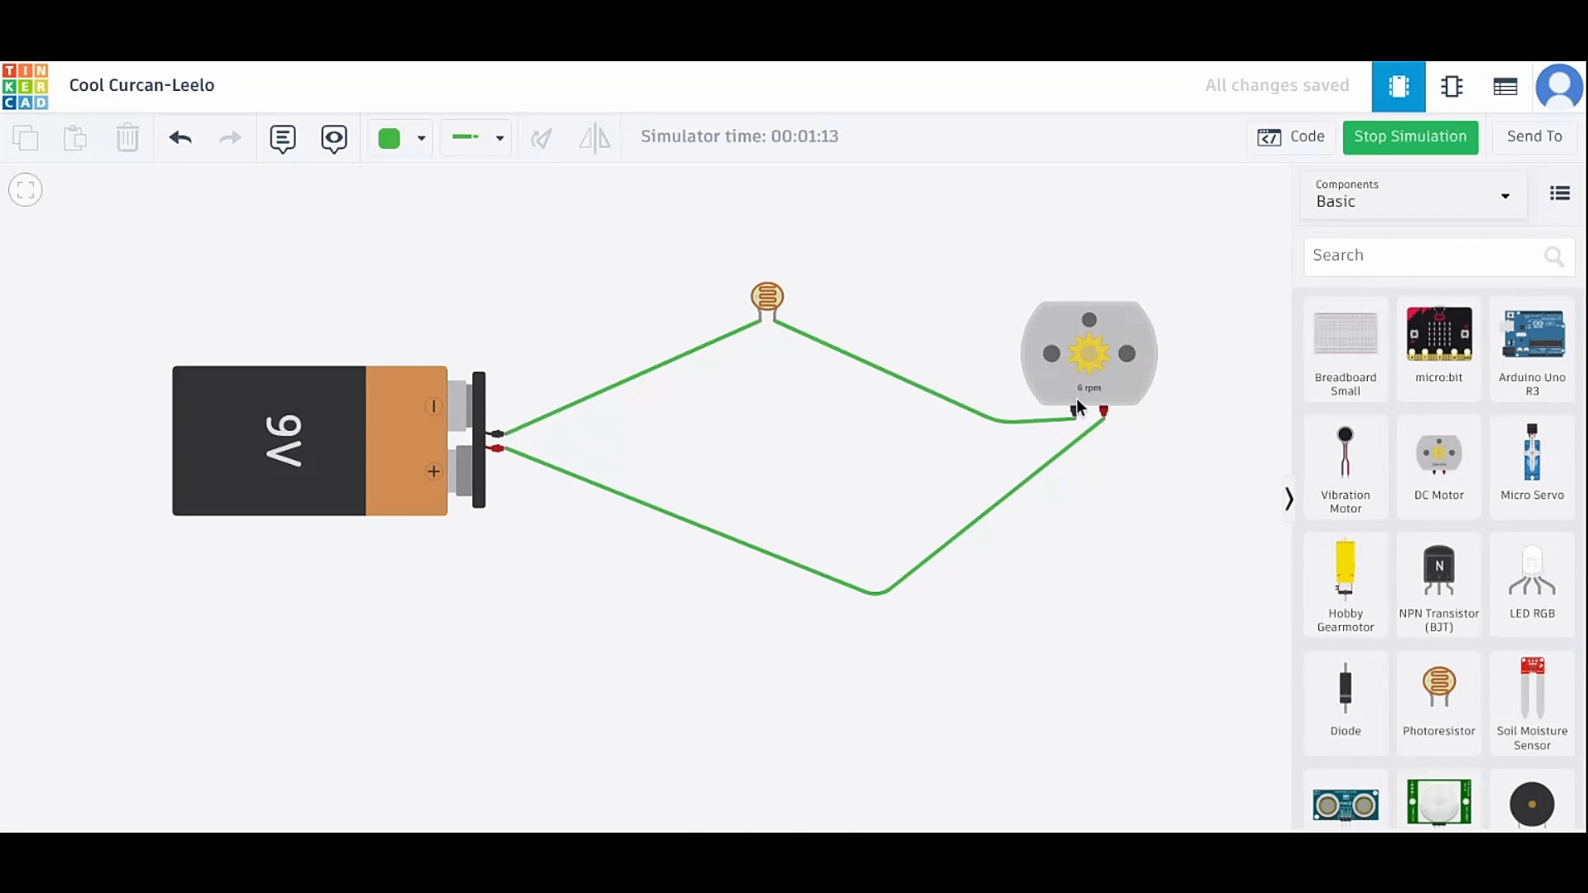
Step: Raise the photoresistor's light level to just below the middle of its range, and nudge it slightly brighter
left_click(767, 298)
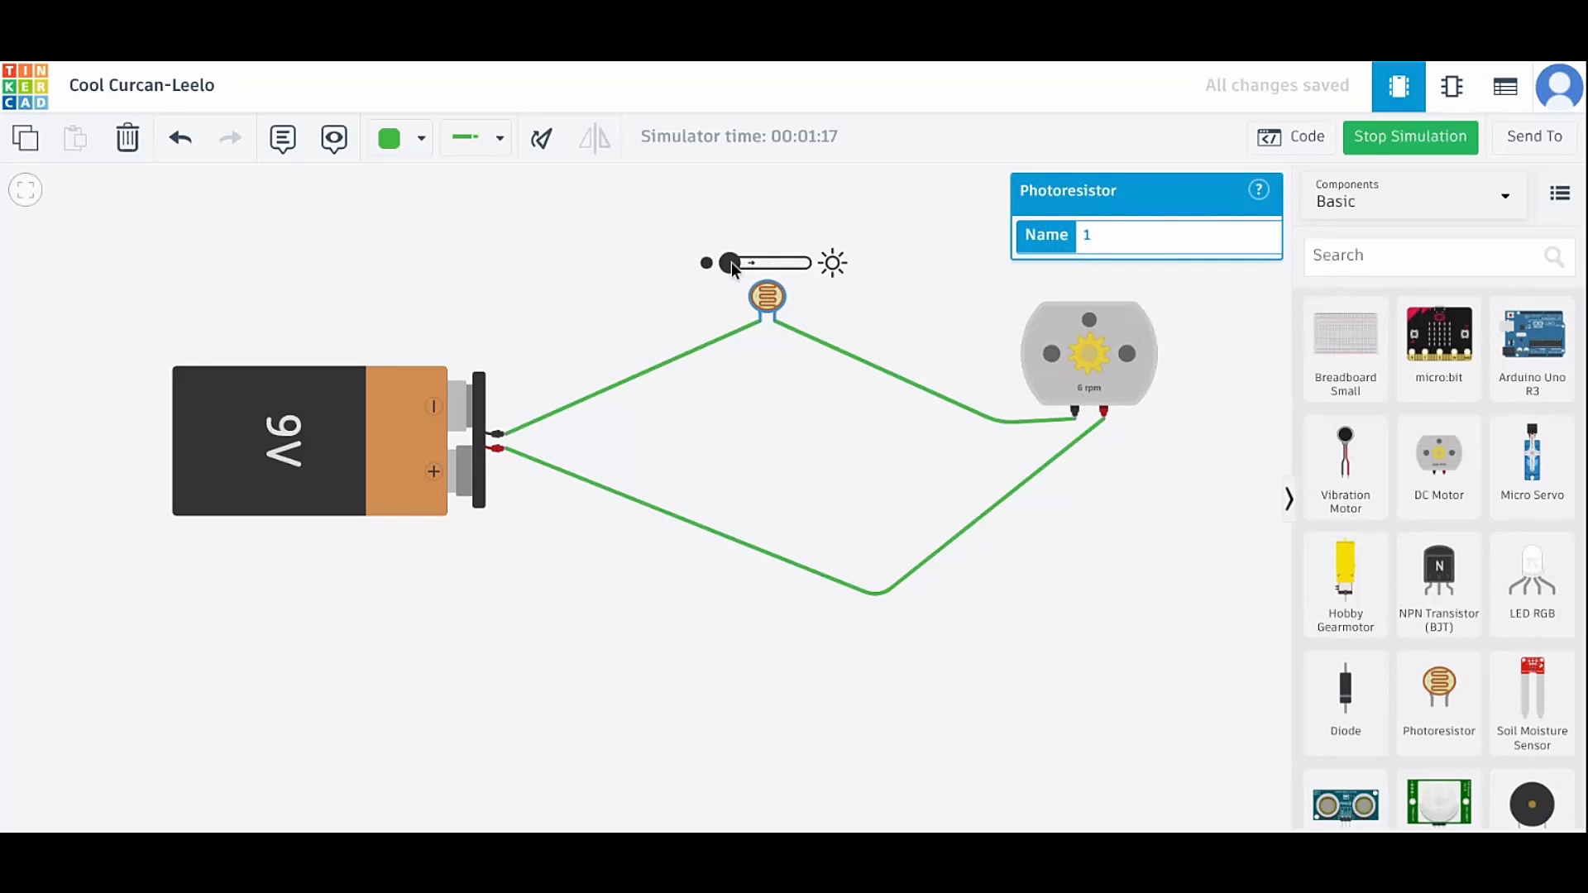
left_click_drag(732, 262, 761, 271)
left_click(1247, 298)
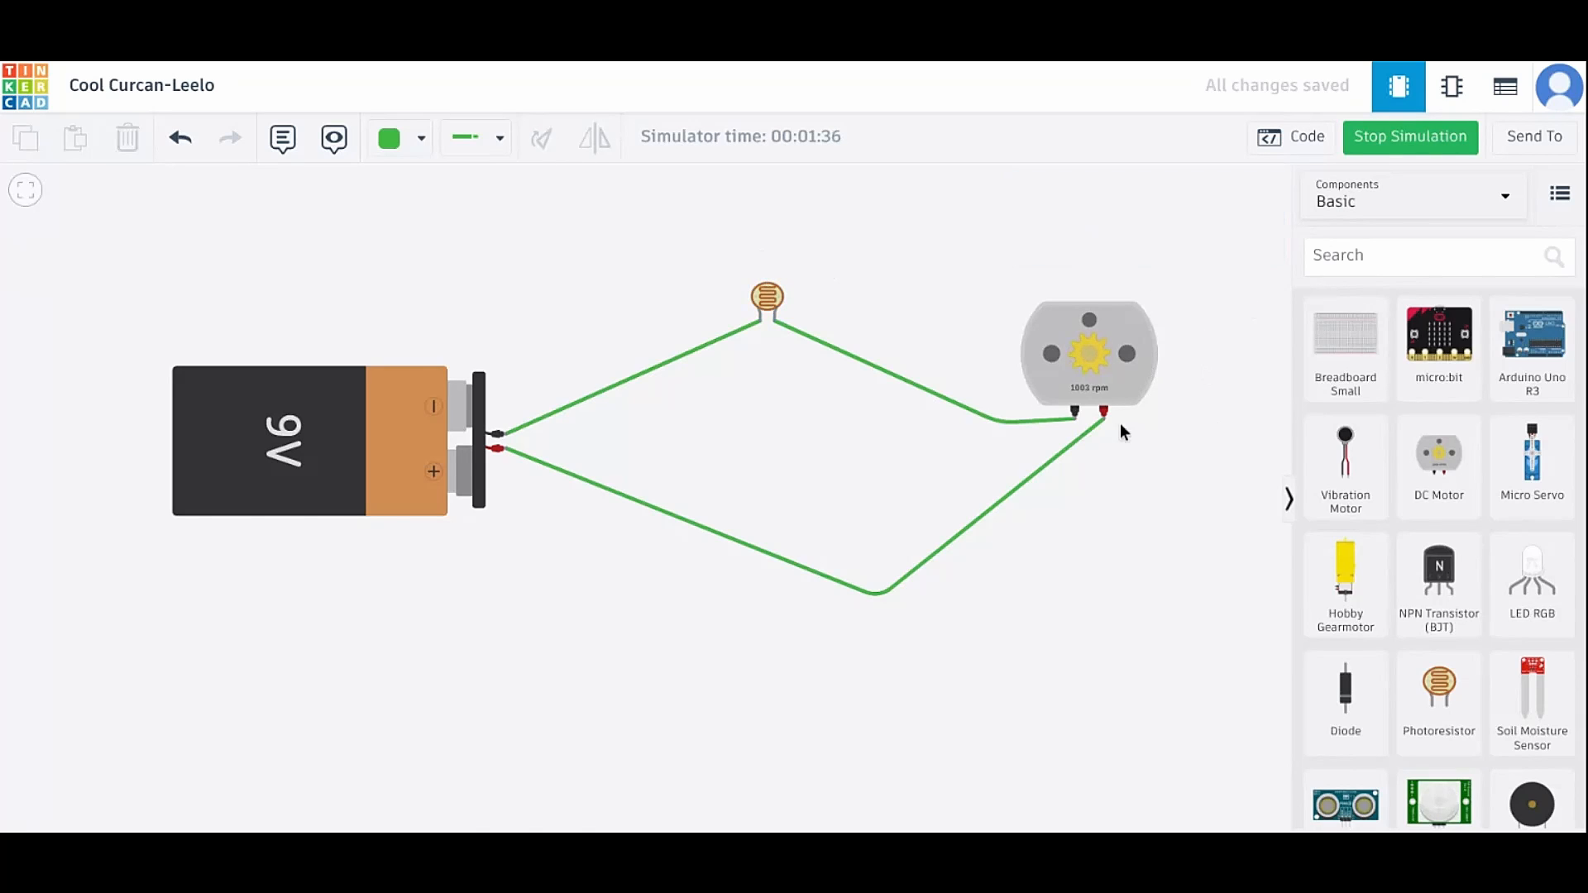
left_click(765, 296)
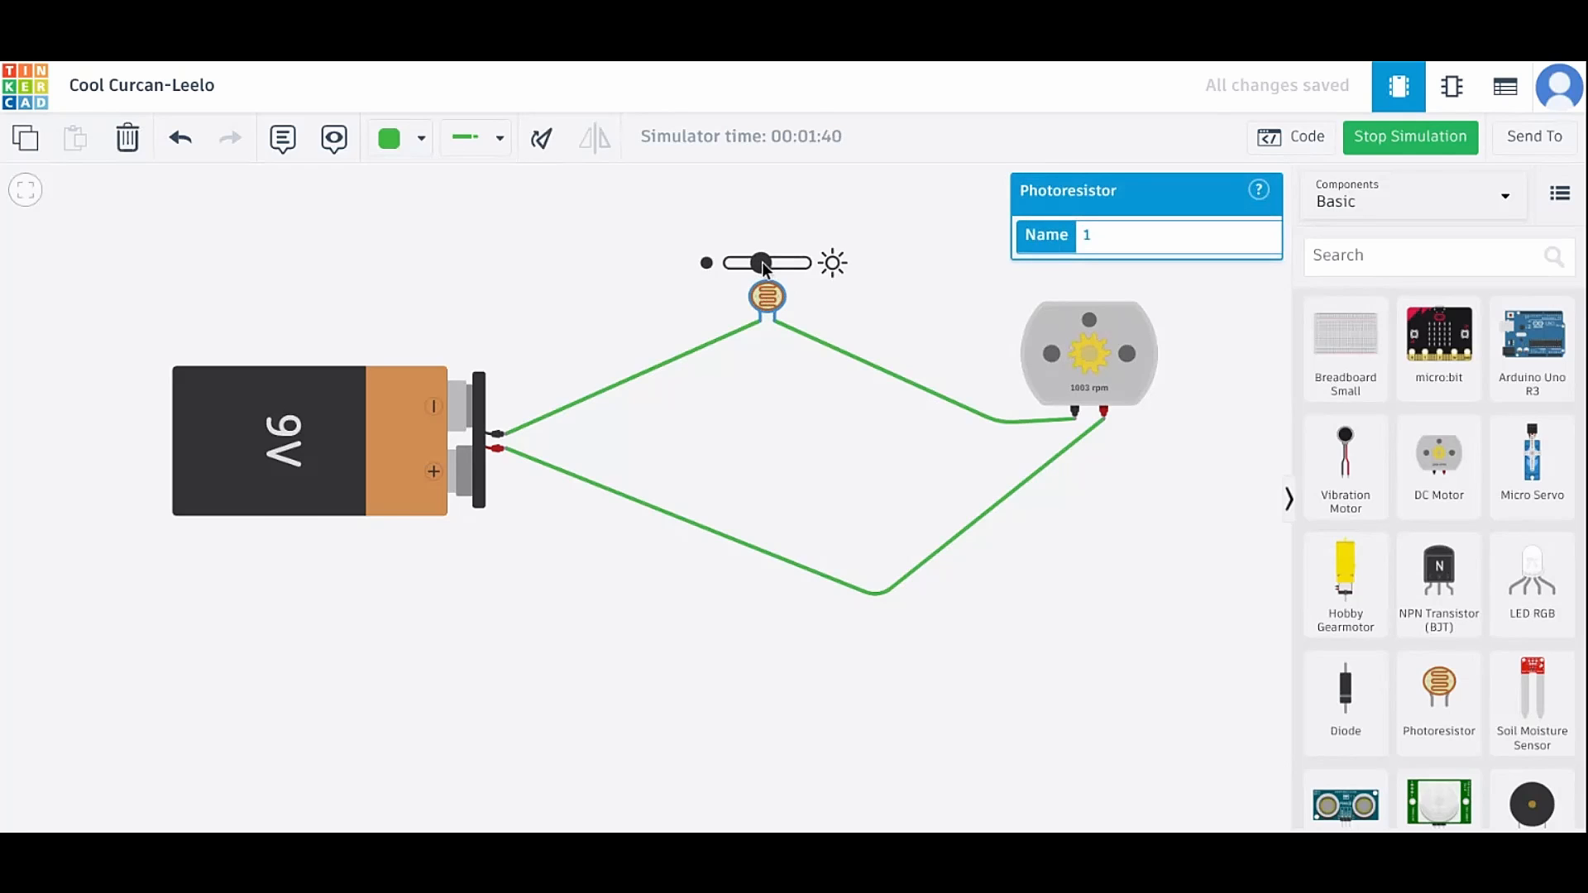
left_click_drag(762, 262, 764, 262)
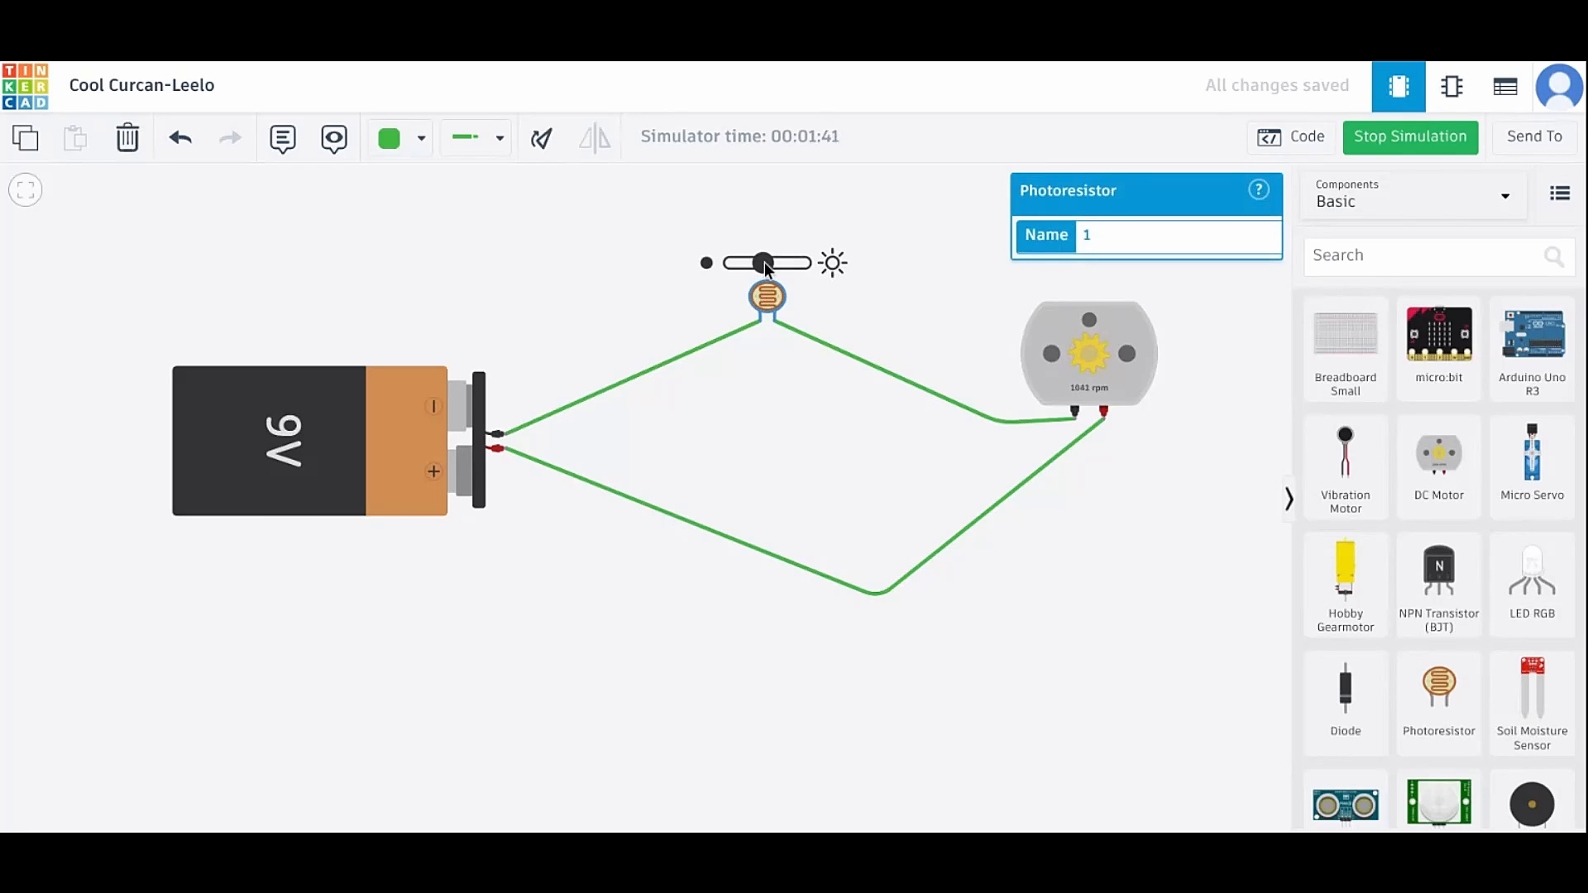
left_click(1184, 539)
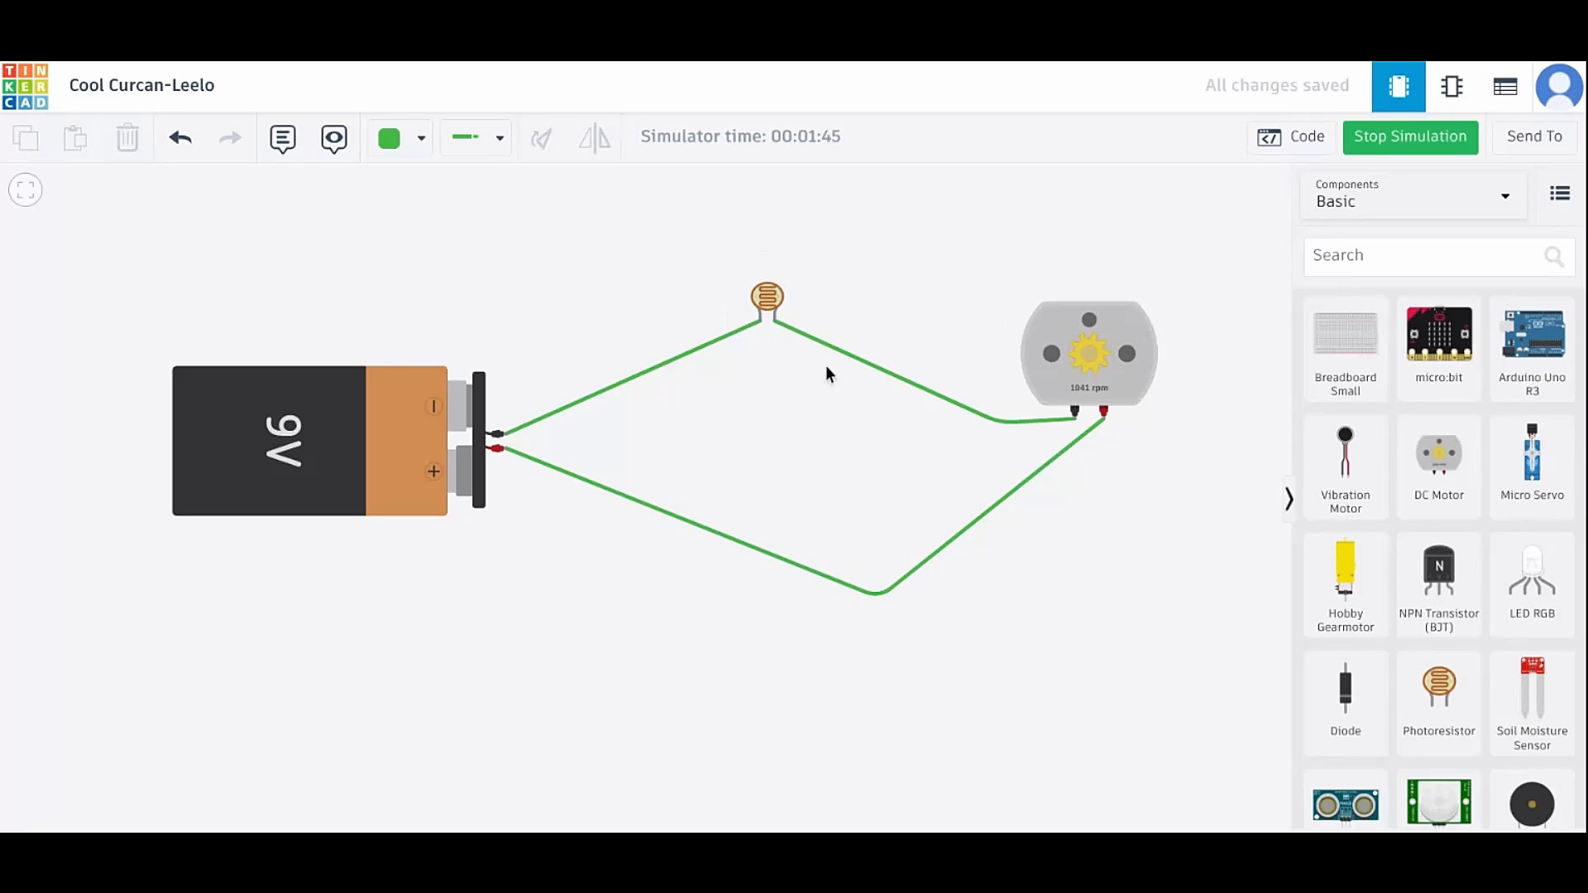
Step: Raise the photoresistor's light level to about two thirds of its range and stop the simulation
left_click(769, 297)
left_click_drag(752, 261, 778, 266)
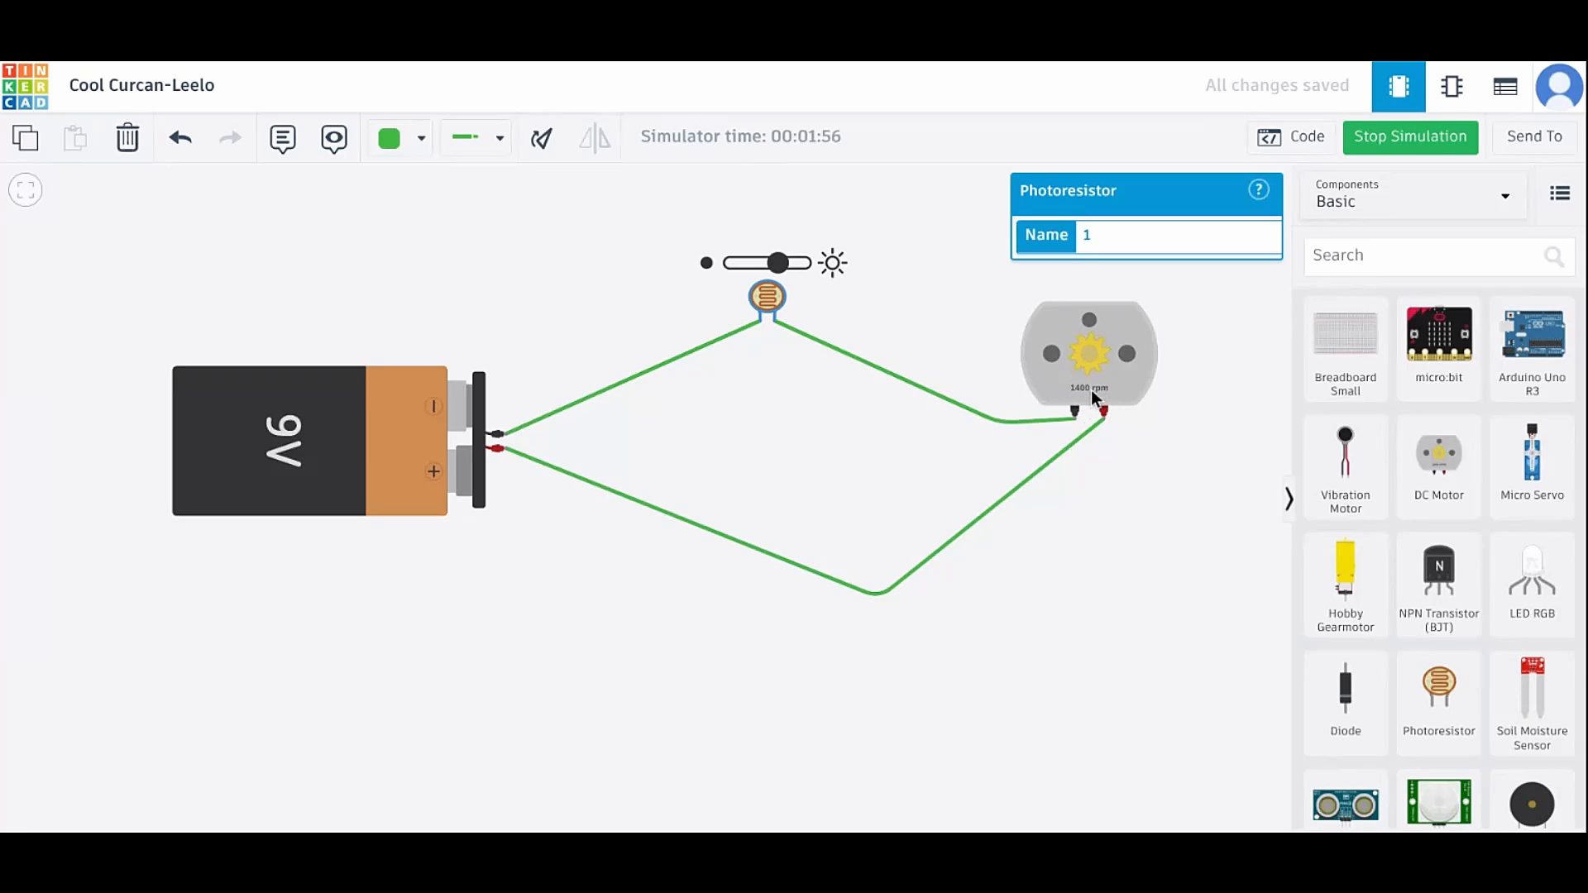
left_click(940, 323)
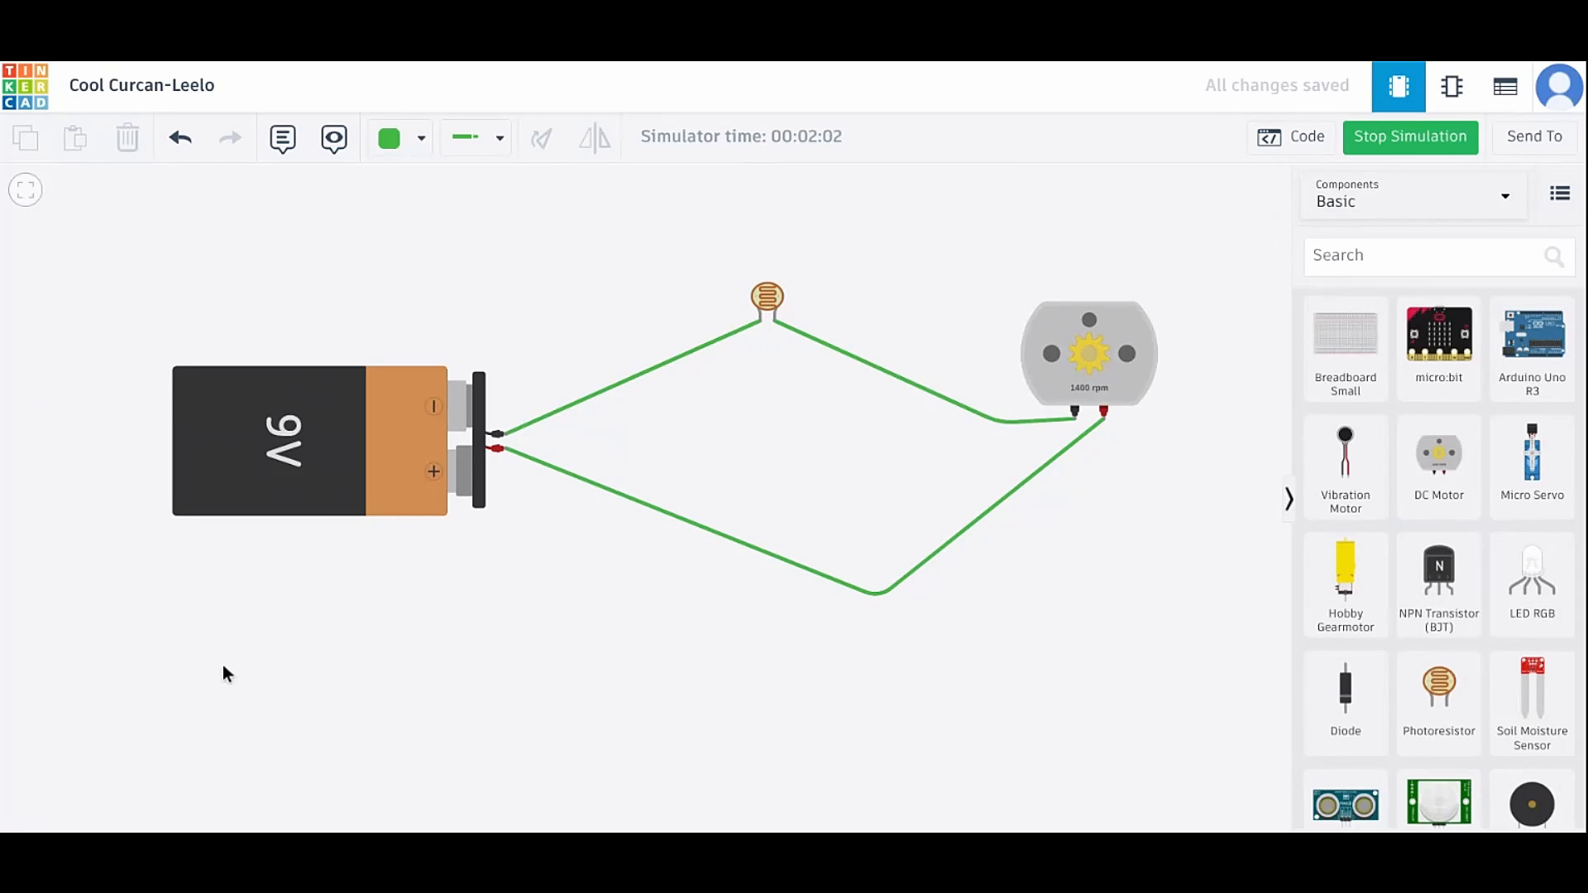
left_click(1421, 141)
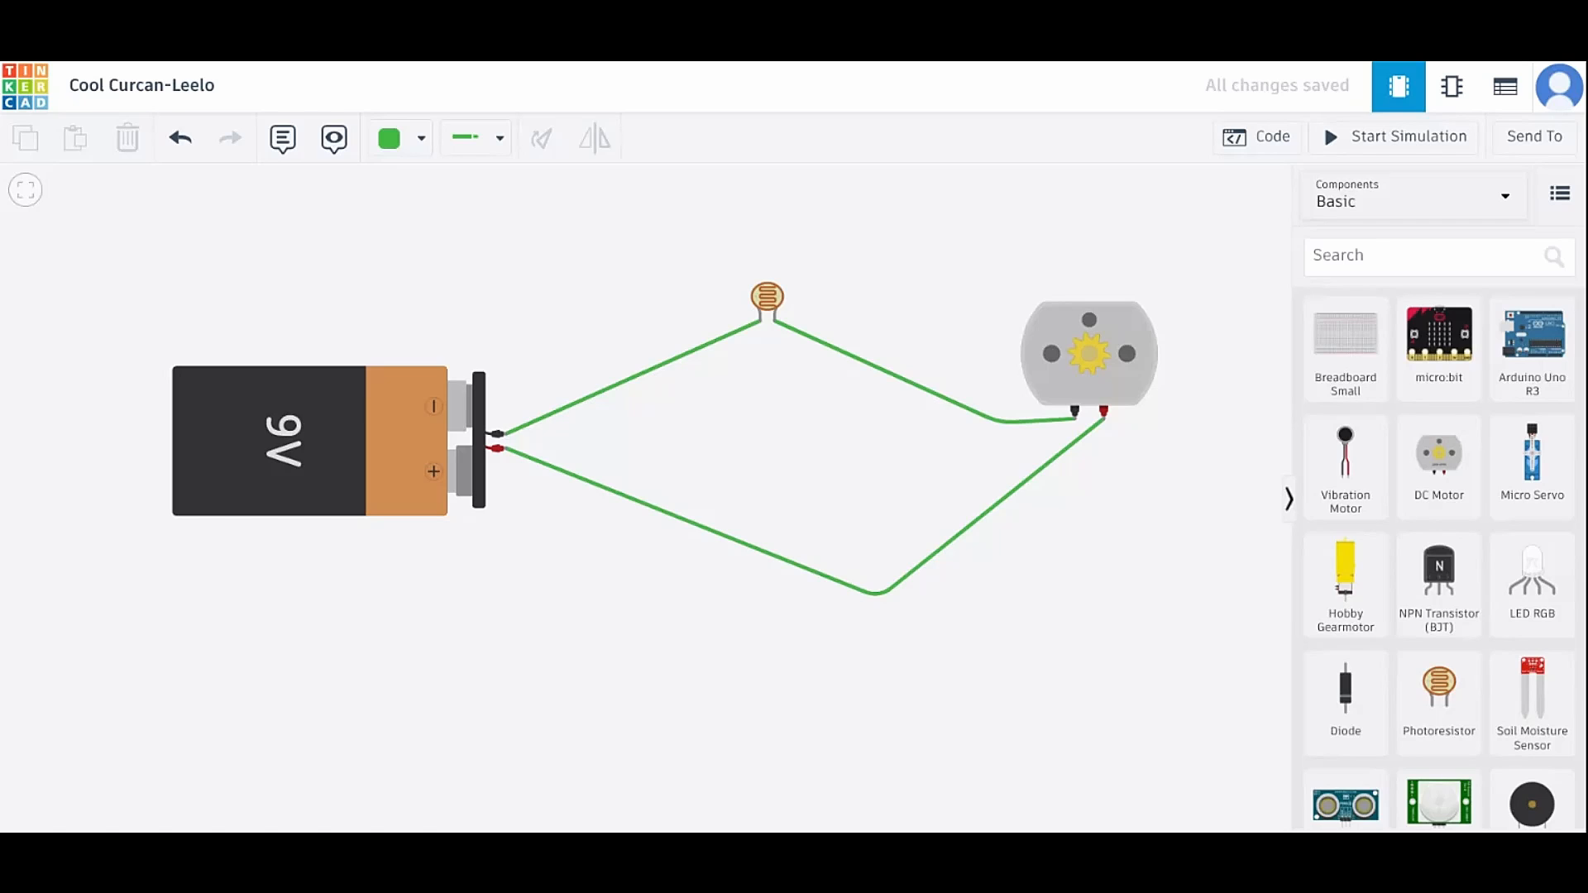
left_click(769, 298)
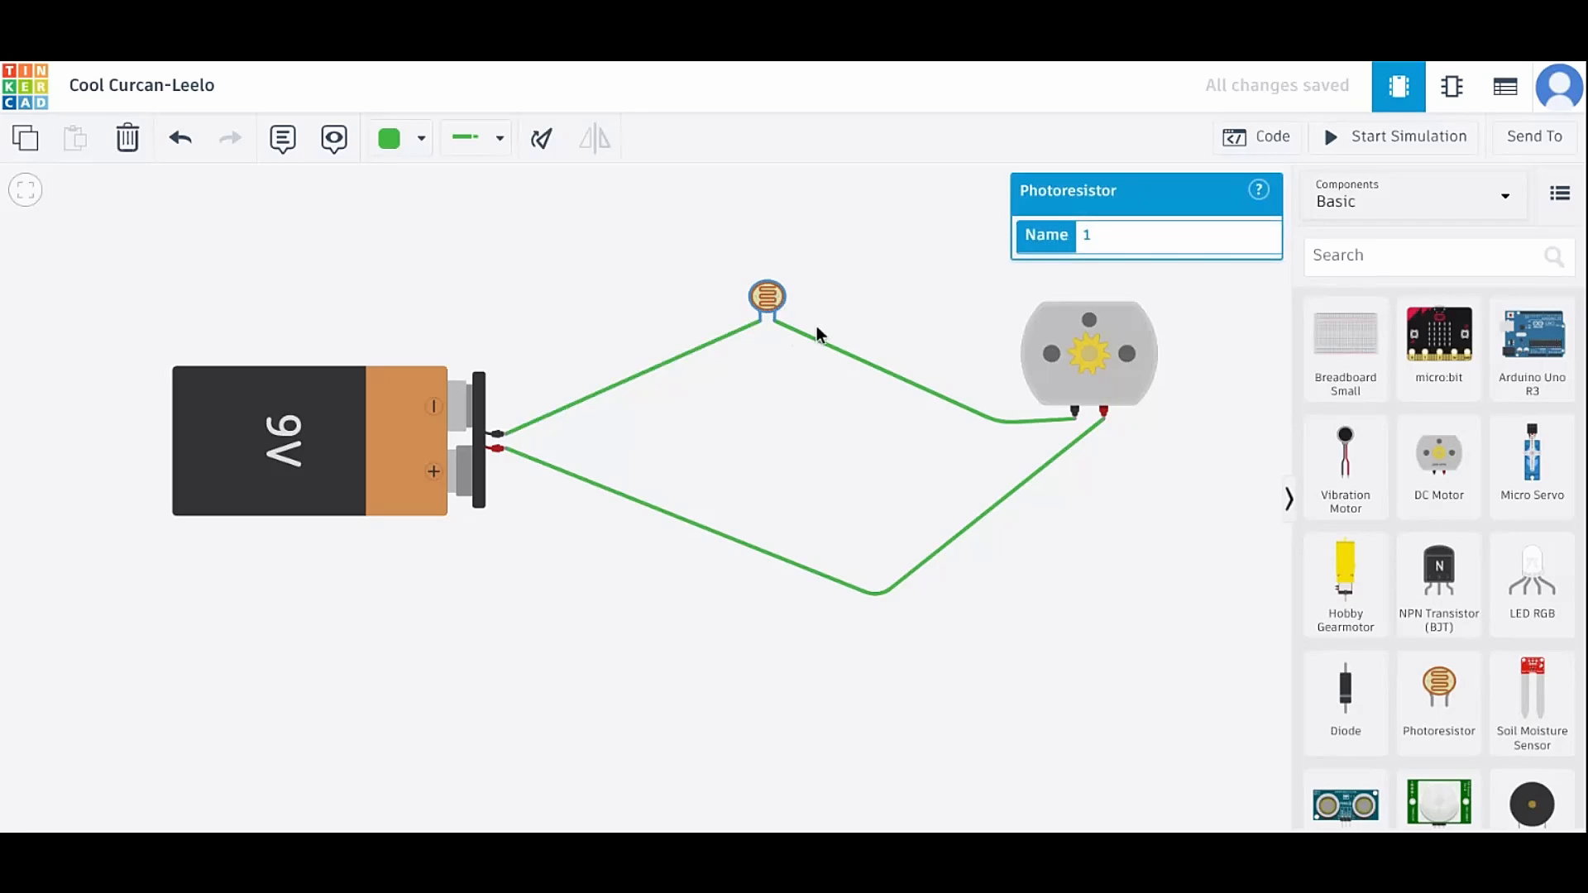
left_click(852, 290)
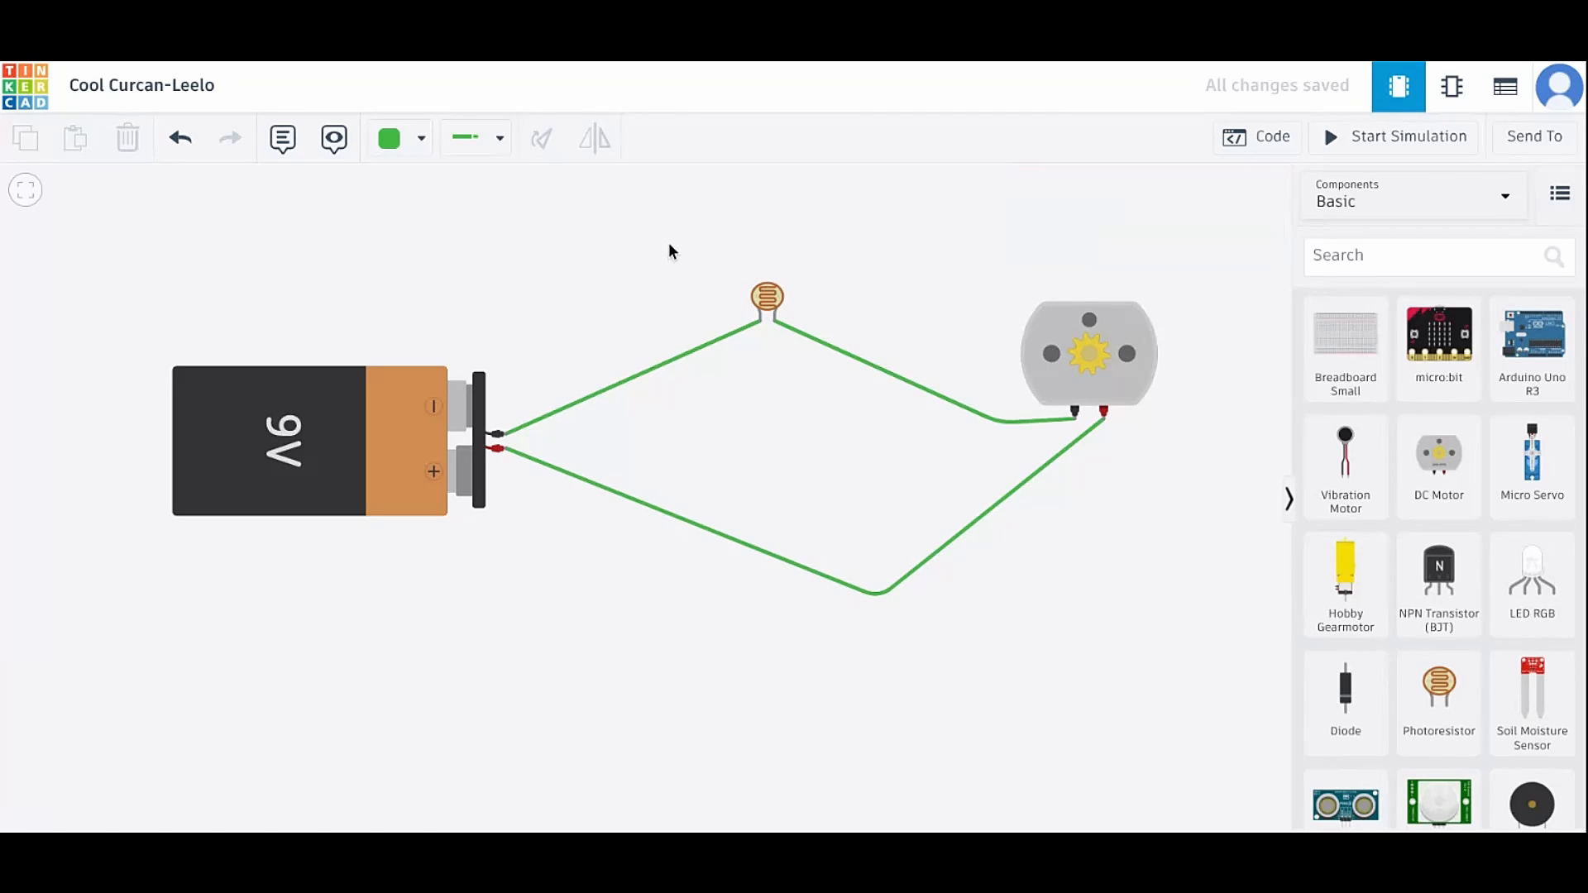
left_click_drag(668, 241, 667, 281)
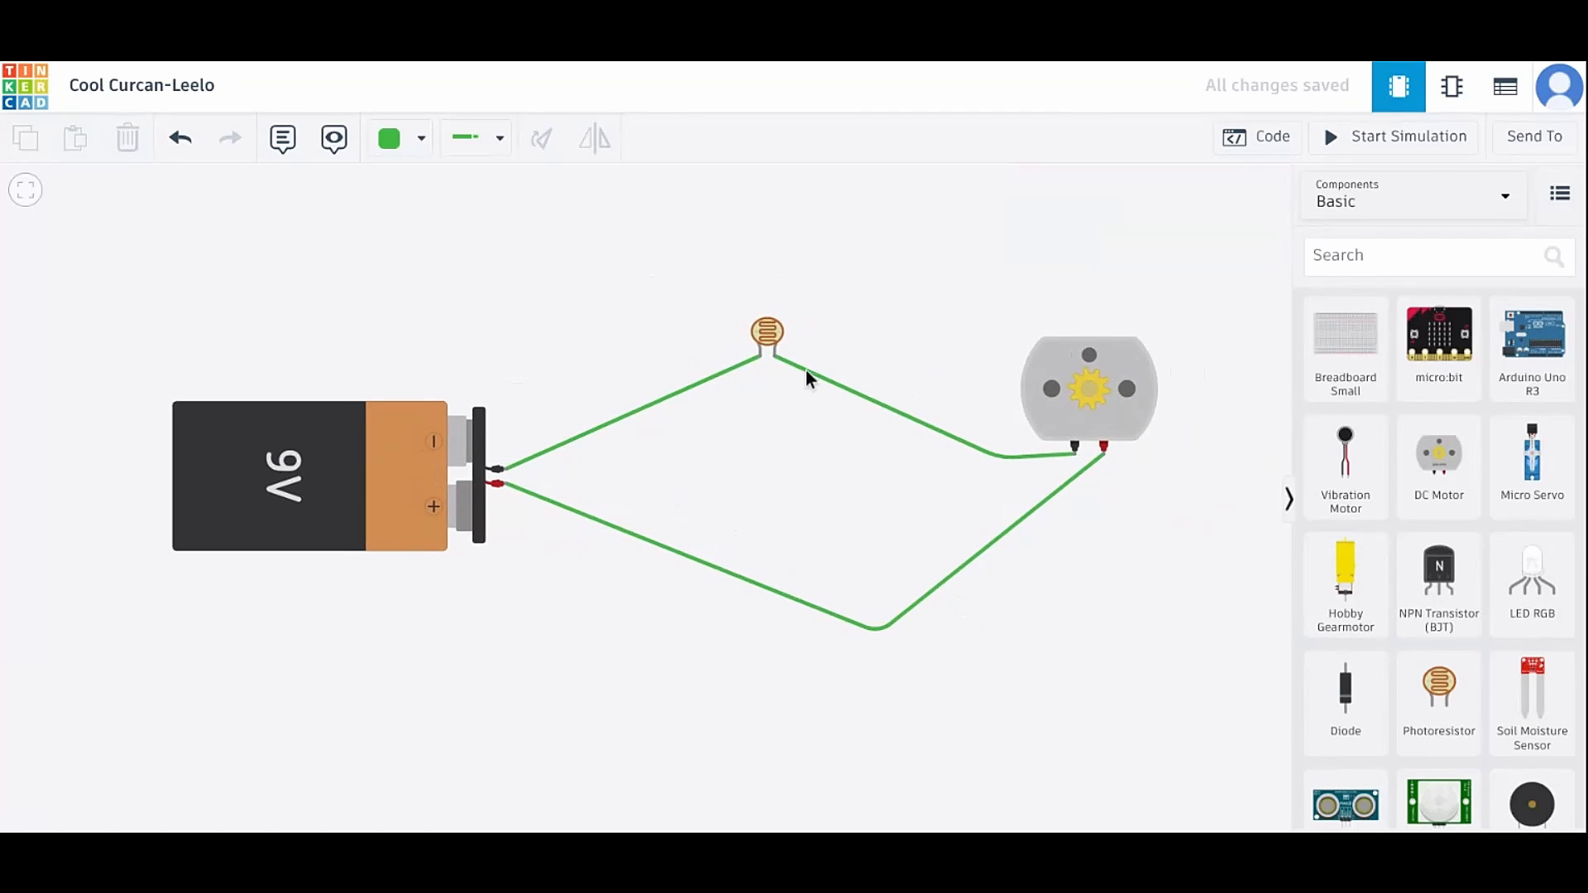
left_click(759, 332)
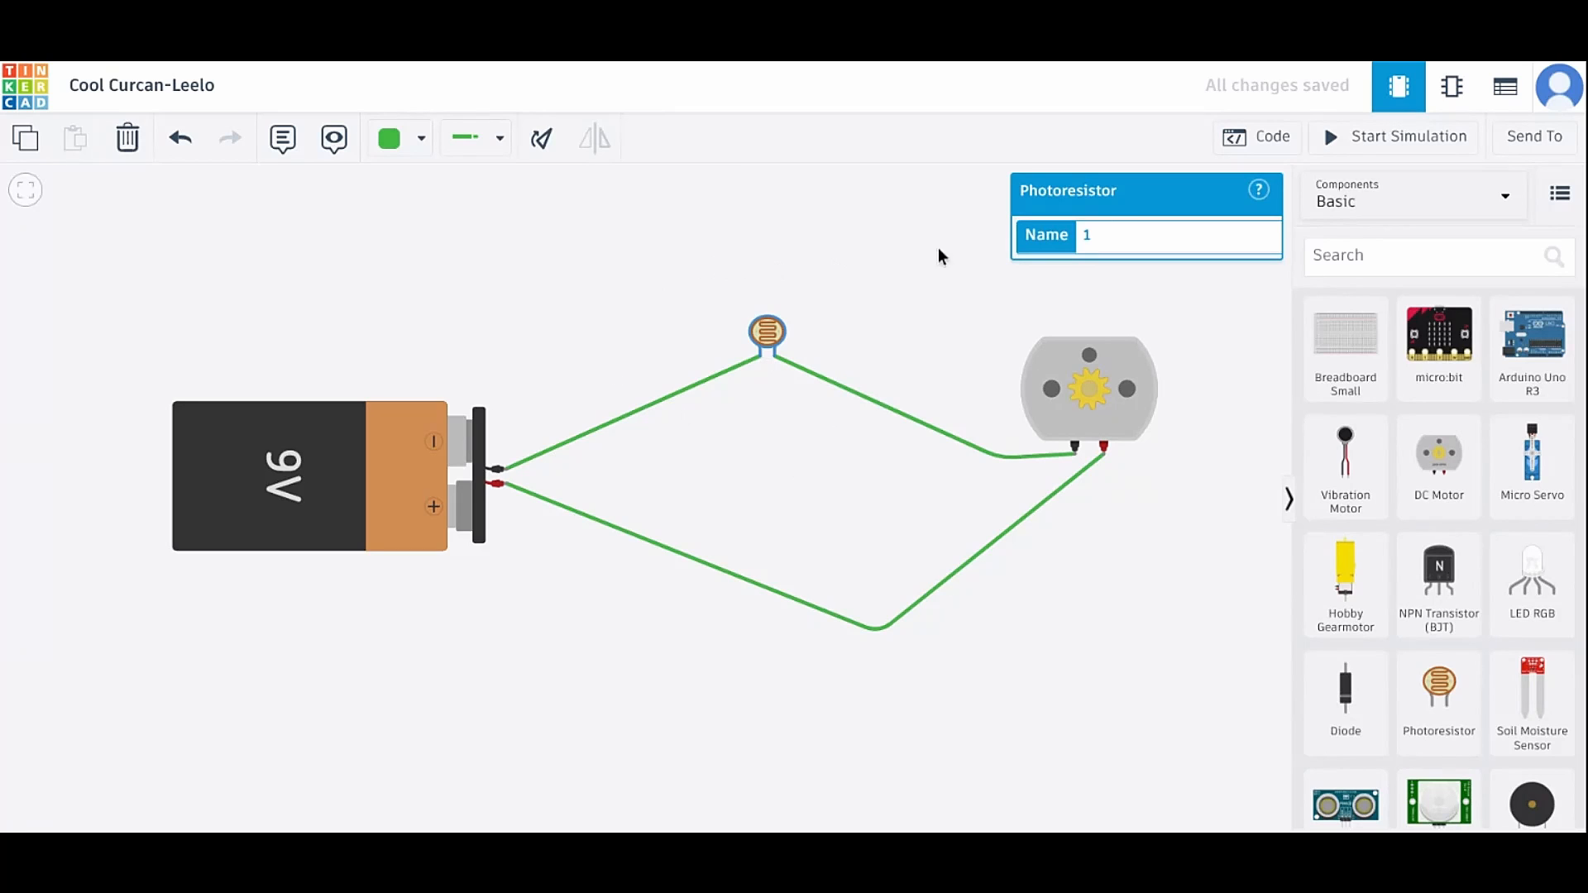
left_click(1145, 286)
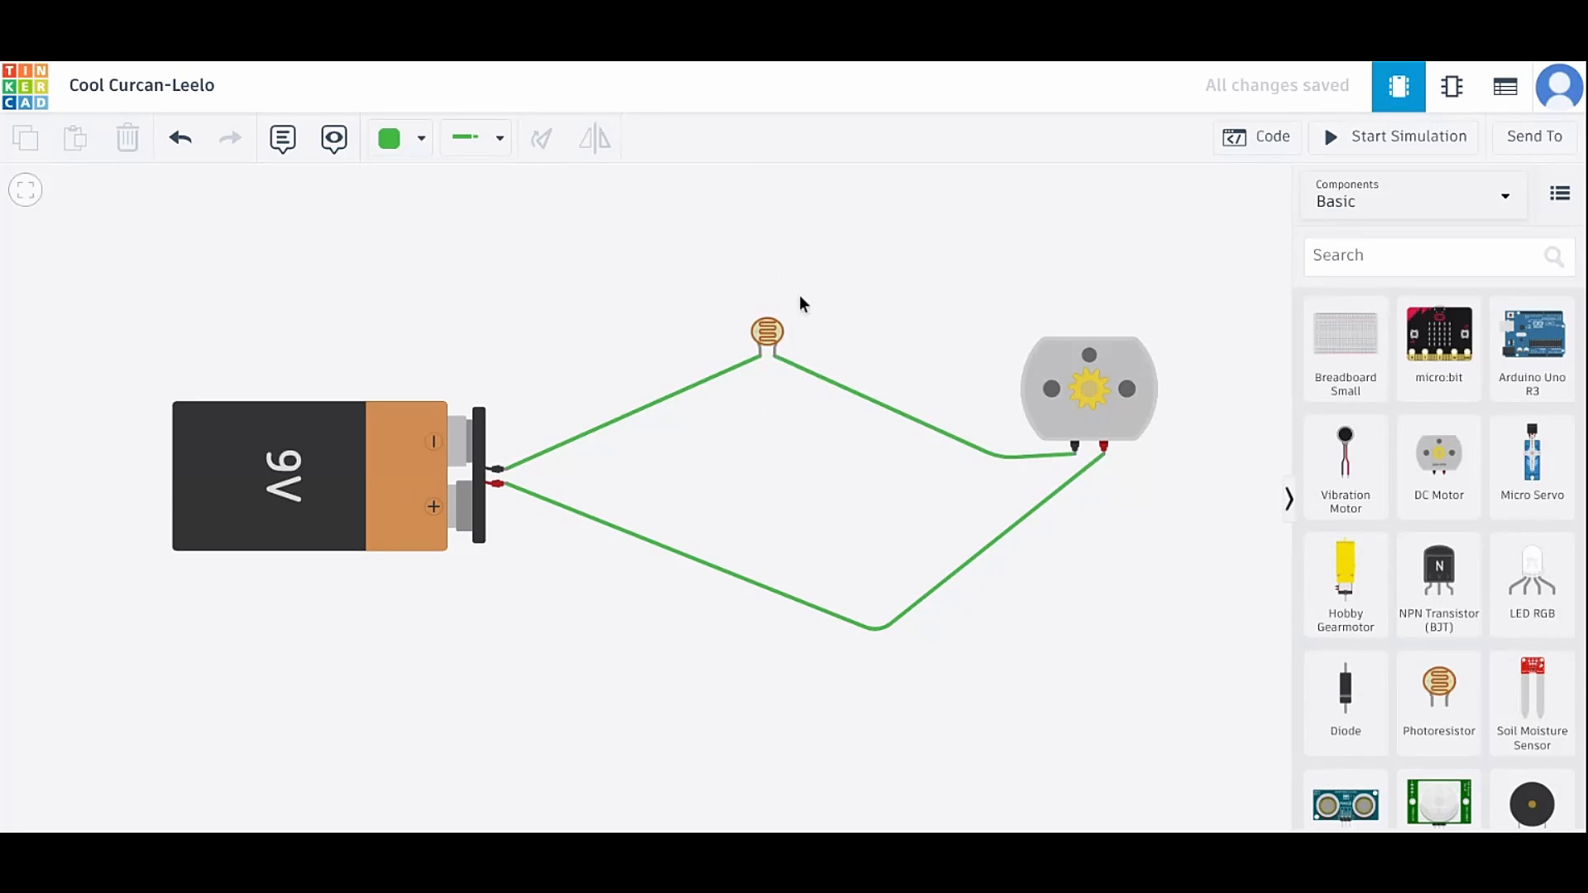
left_click(769, 330)
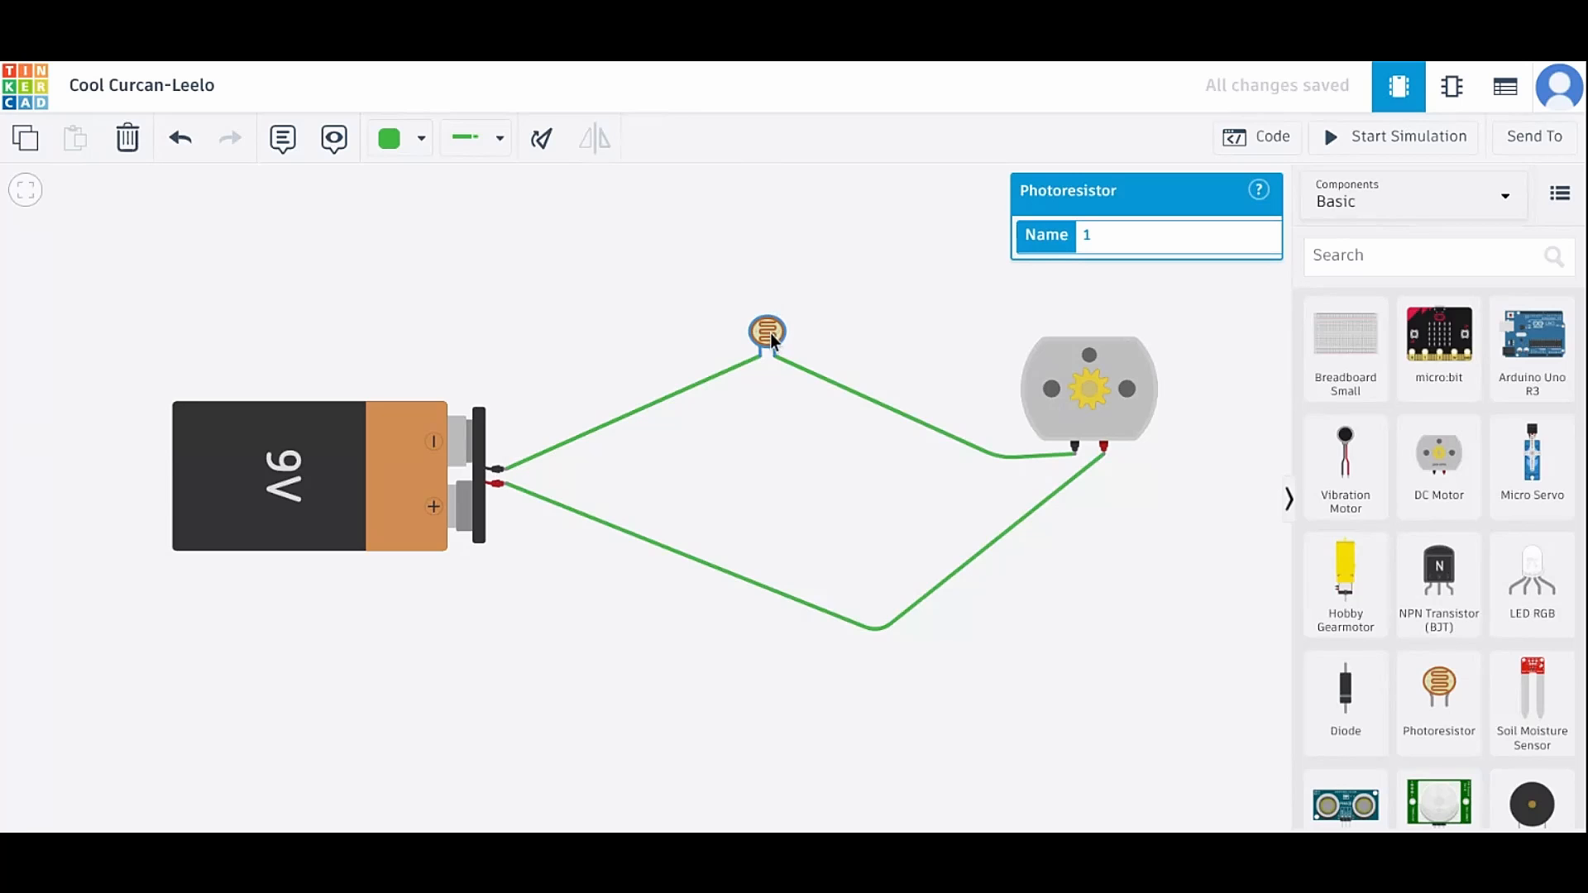
left_click(862, 284)
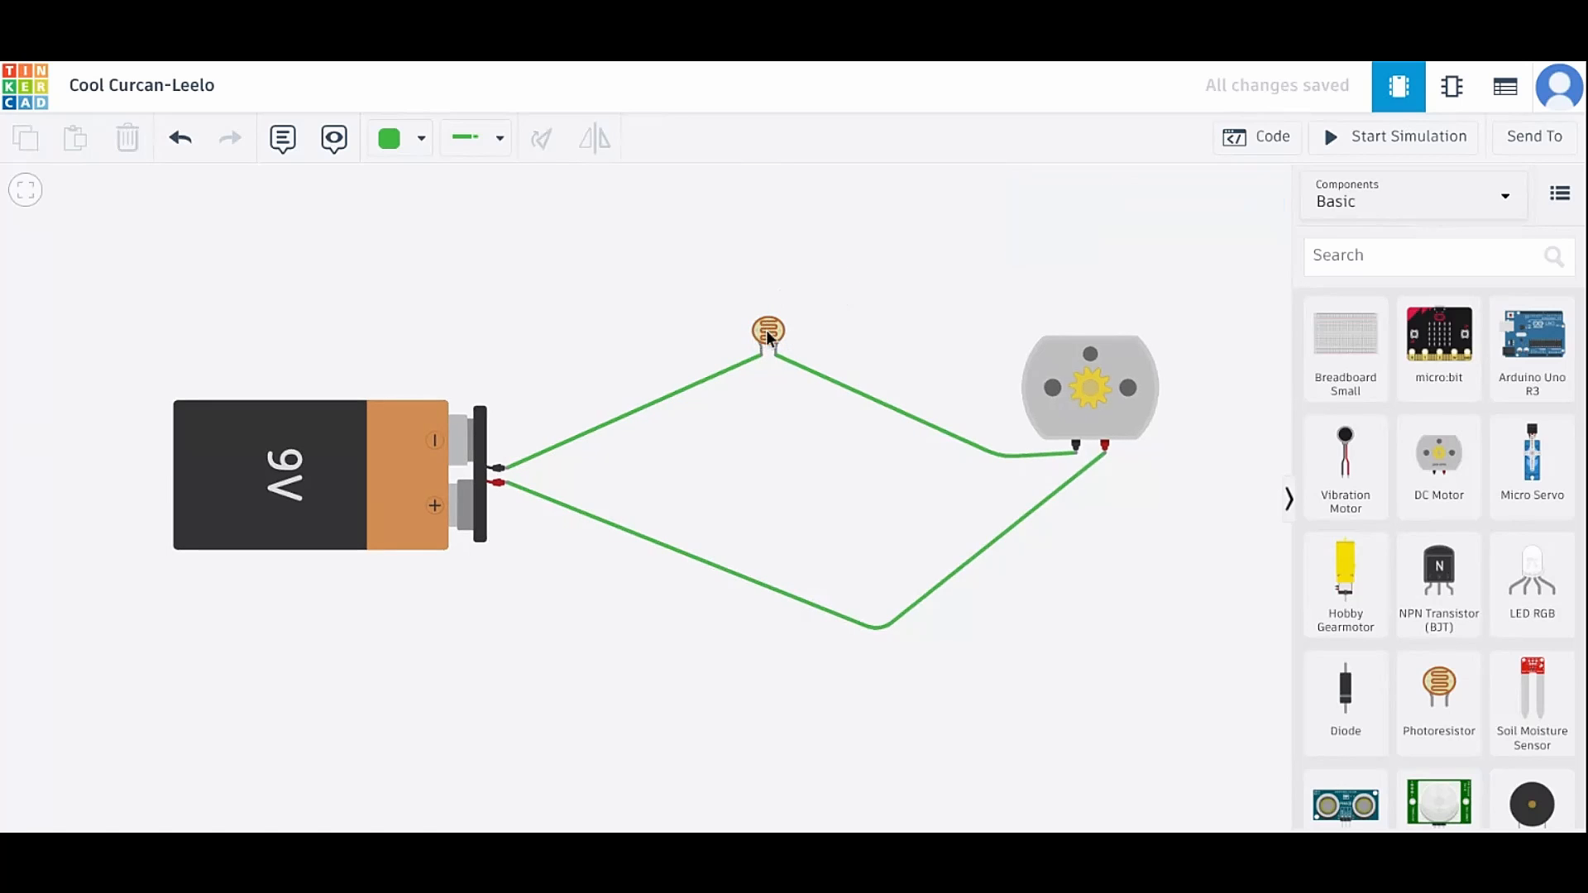
Step: Run the simulation, raise the photoresistor's light level to about the middle, lower it slightly, and stop the simulation
left_click(1442, 138)
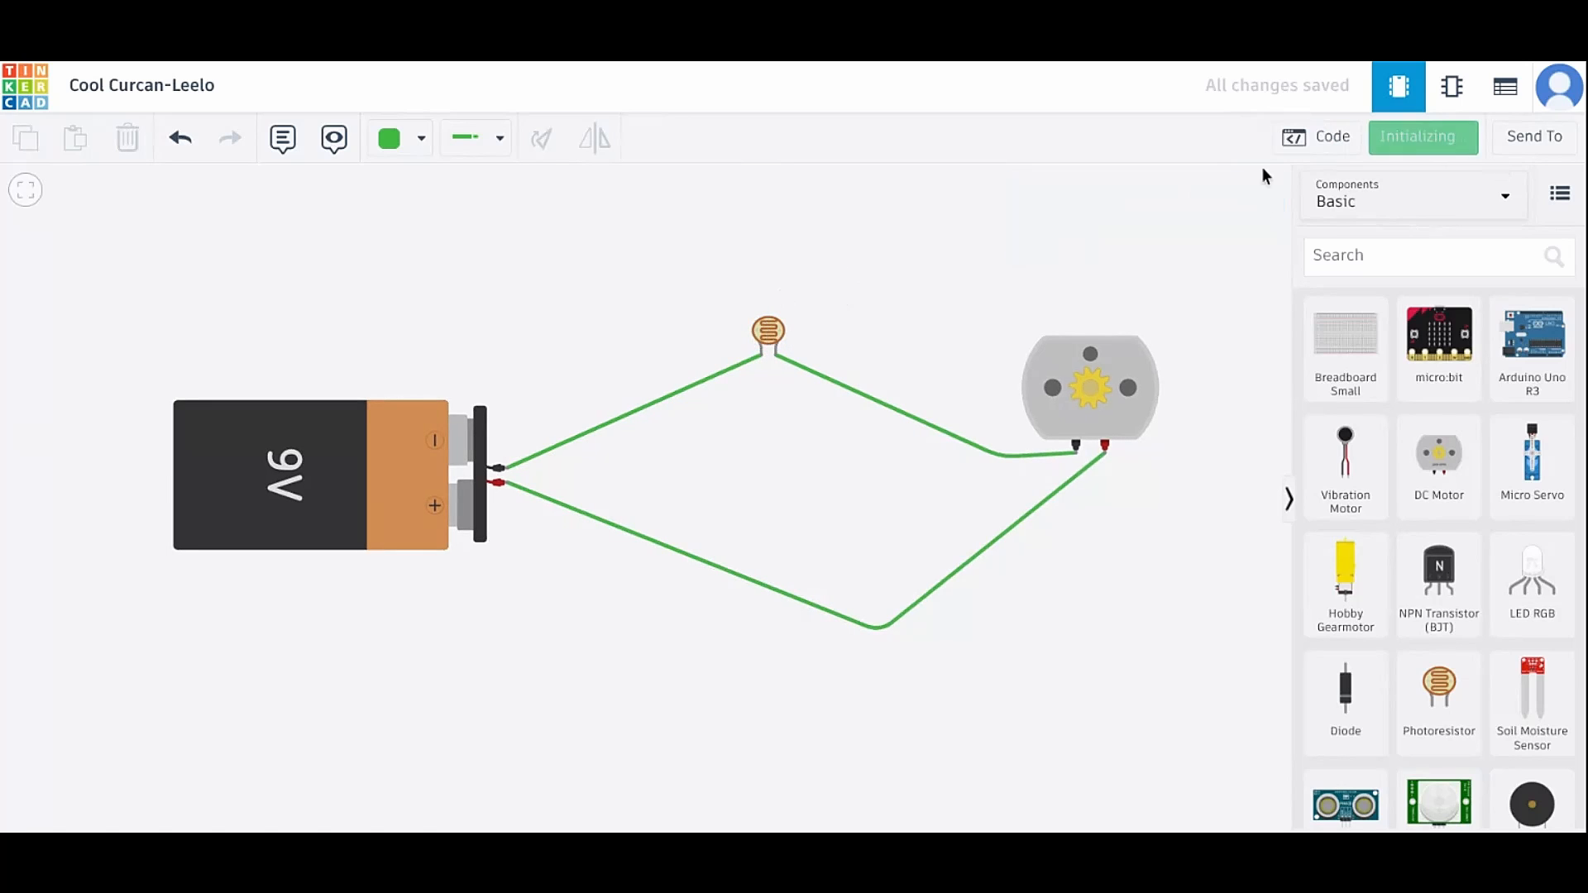
left_click(769, 331)
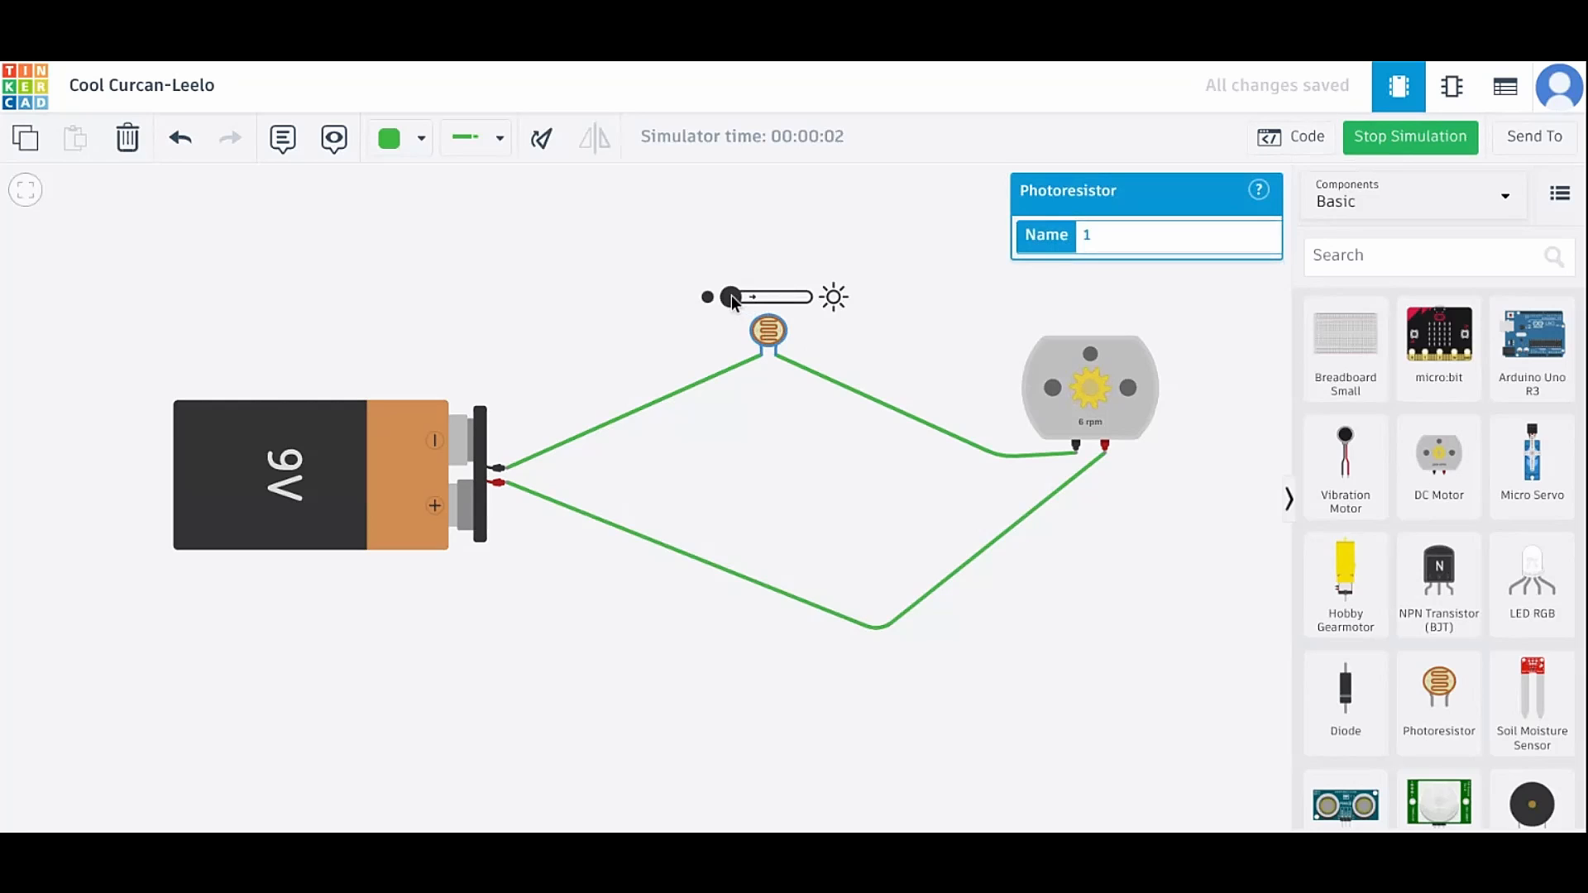
left_click_drag(733, 296, 767, 302)
mouse_move(768, 300)
left_mouse_down()
mouse_move(823, 308)
mouse_move(754, 300)
left_mouse_up()
left_click(943, 222)
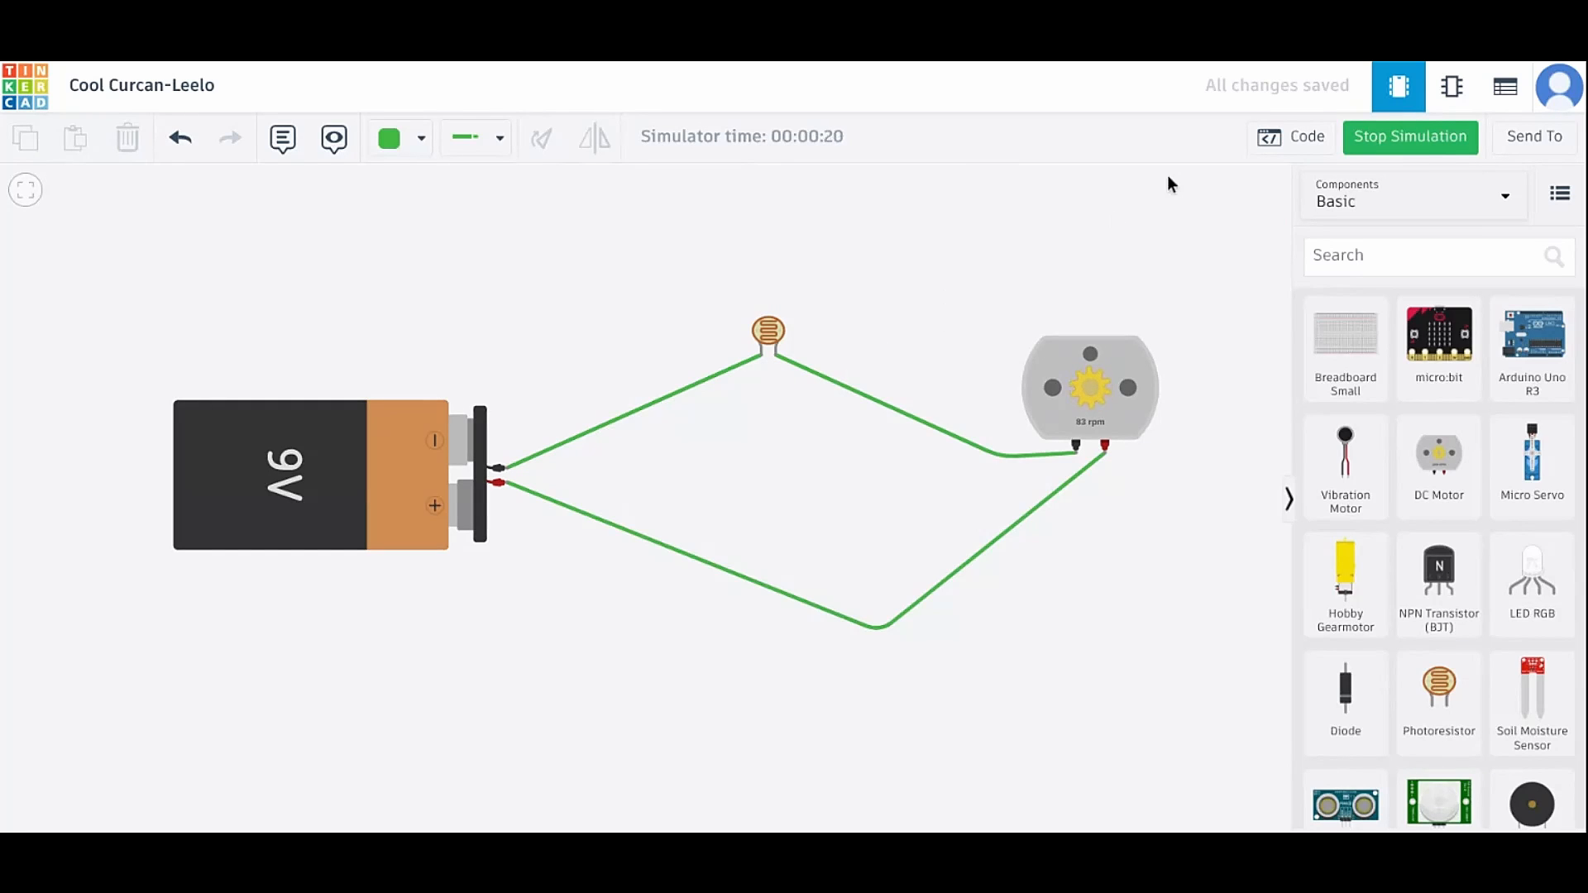
left_click(1424, 139)
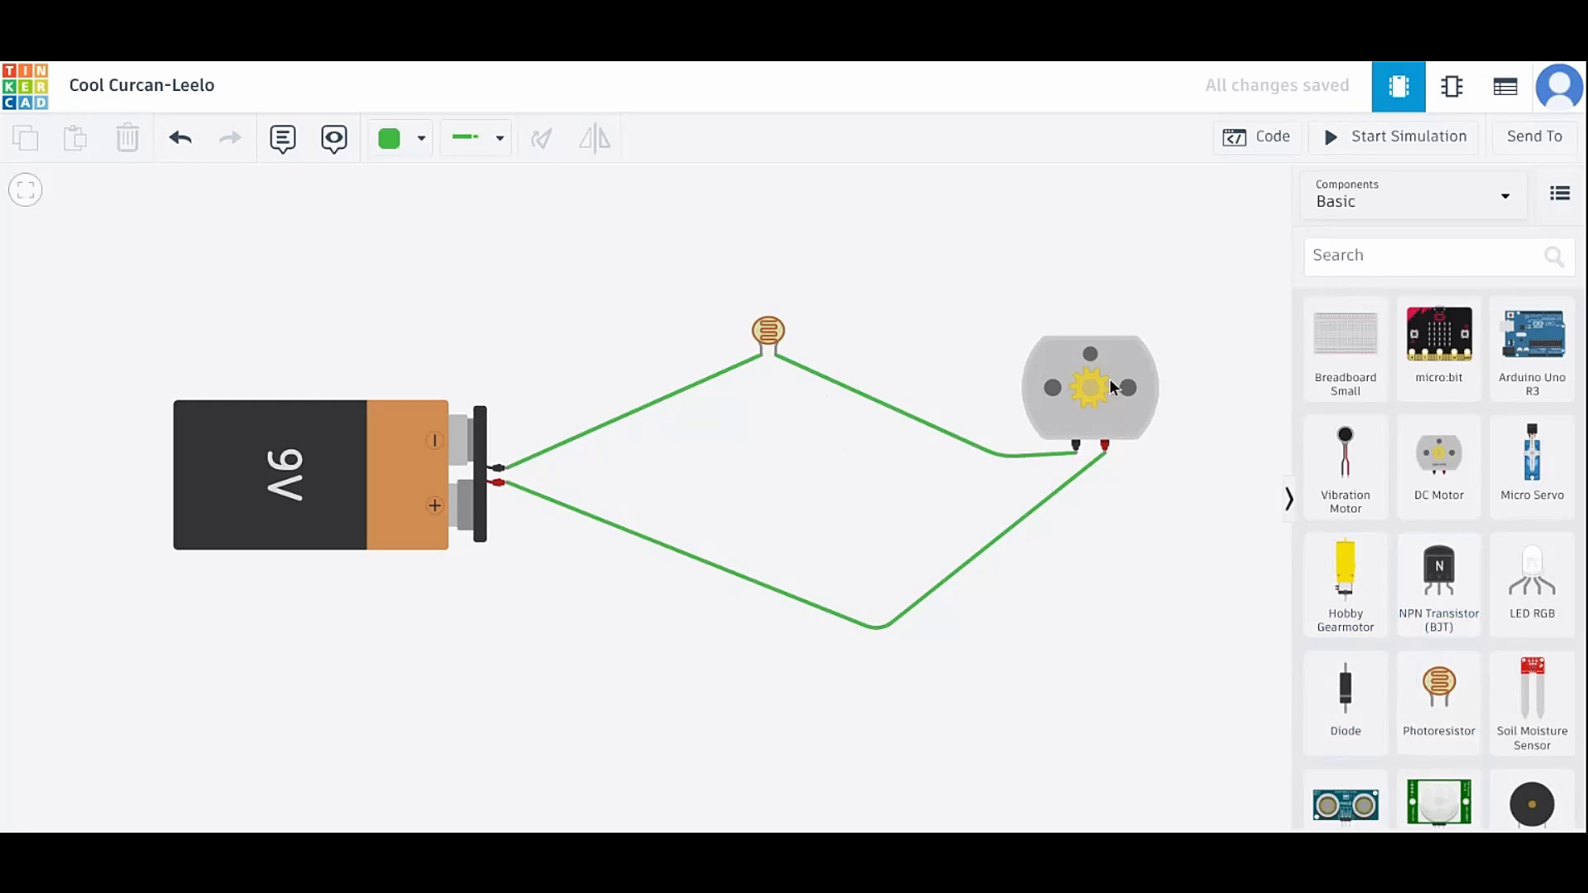
Step: Delete the two wires connecting the photoresistor to the motor's black terminal and to the battery's negative terminal
left_click(959, 435)
key("Delete")
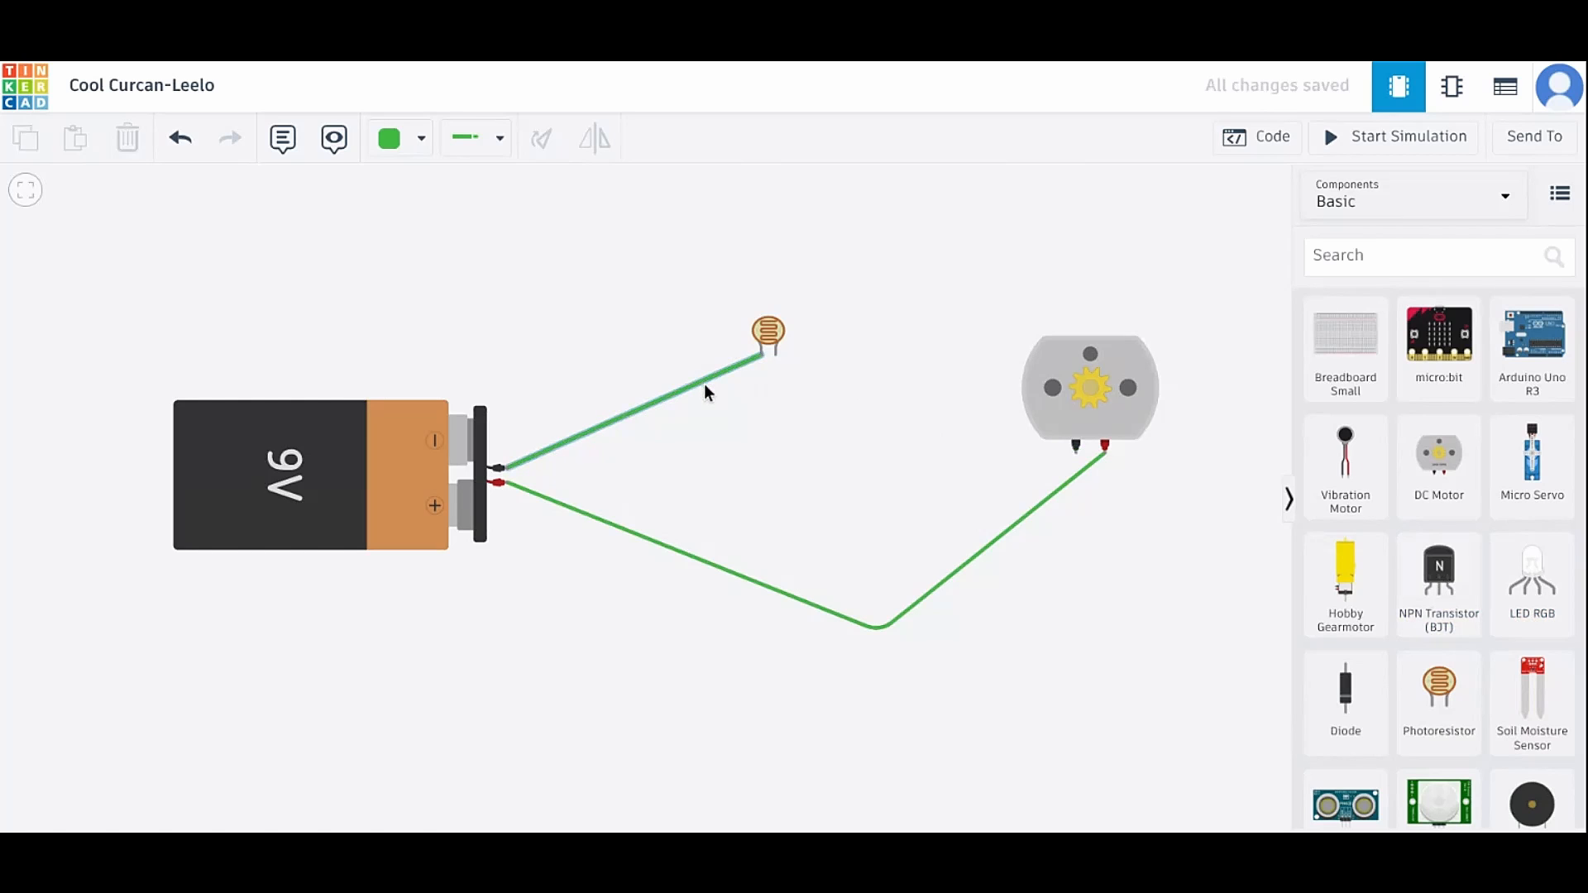
left_click(733, 369)
key("Delete")
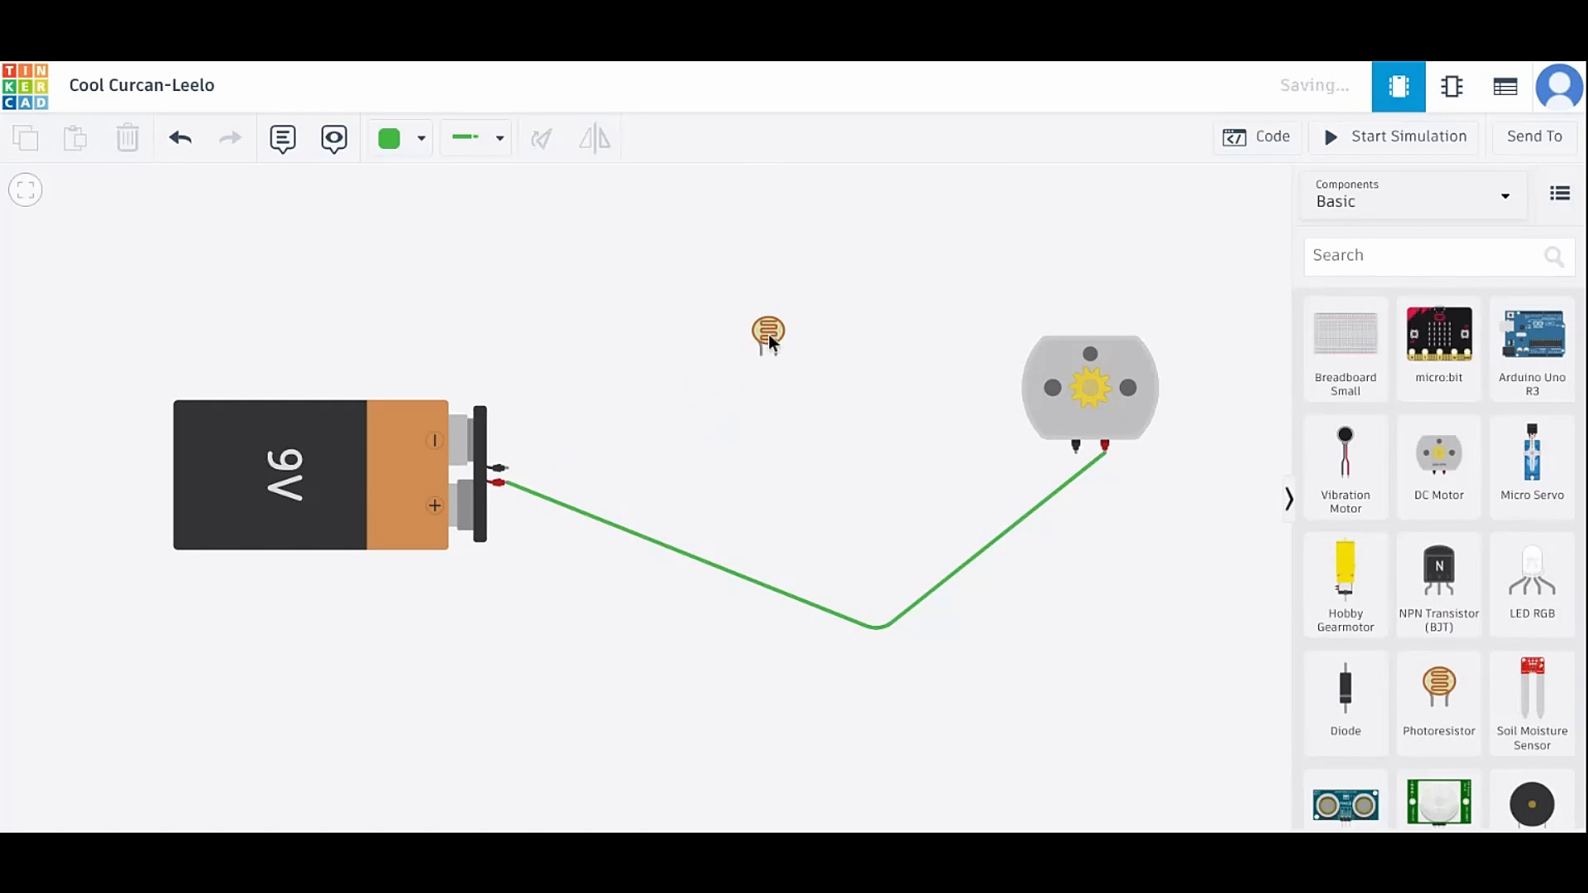
Step: Move the photoresistor closer to the battery and place an NPN Transistor (BJT) between it and the motor
left_click_drag(768, 335, 699, 381)
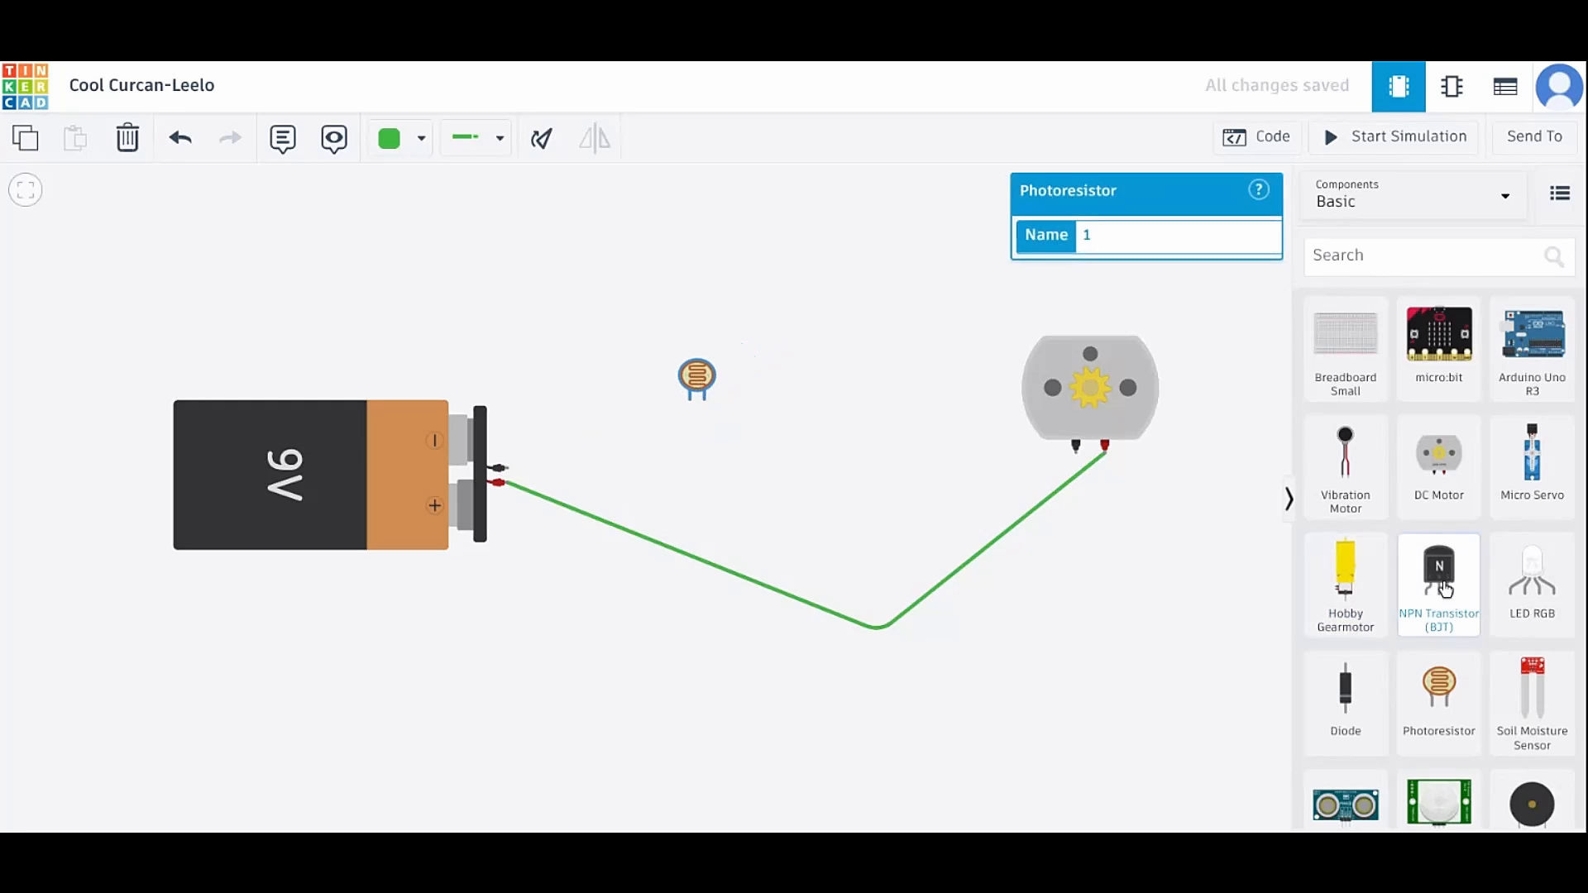
left_click_drag(1445, 589, 867, 355)
left_click(875, 407)
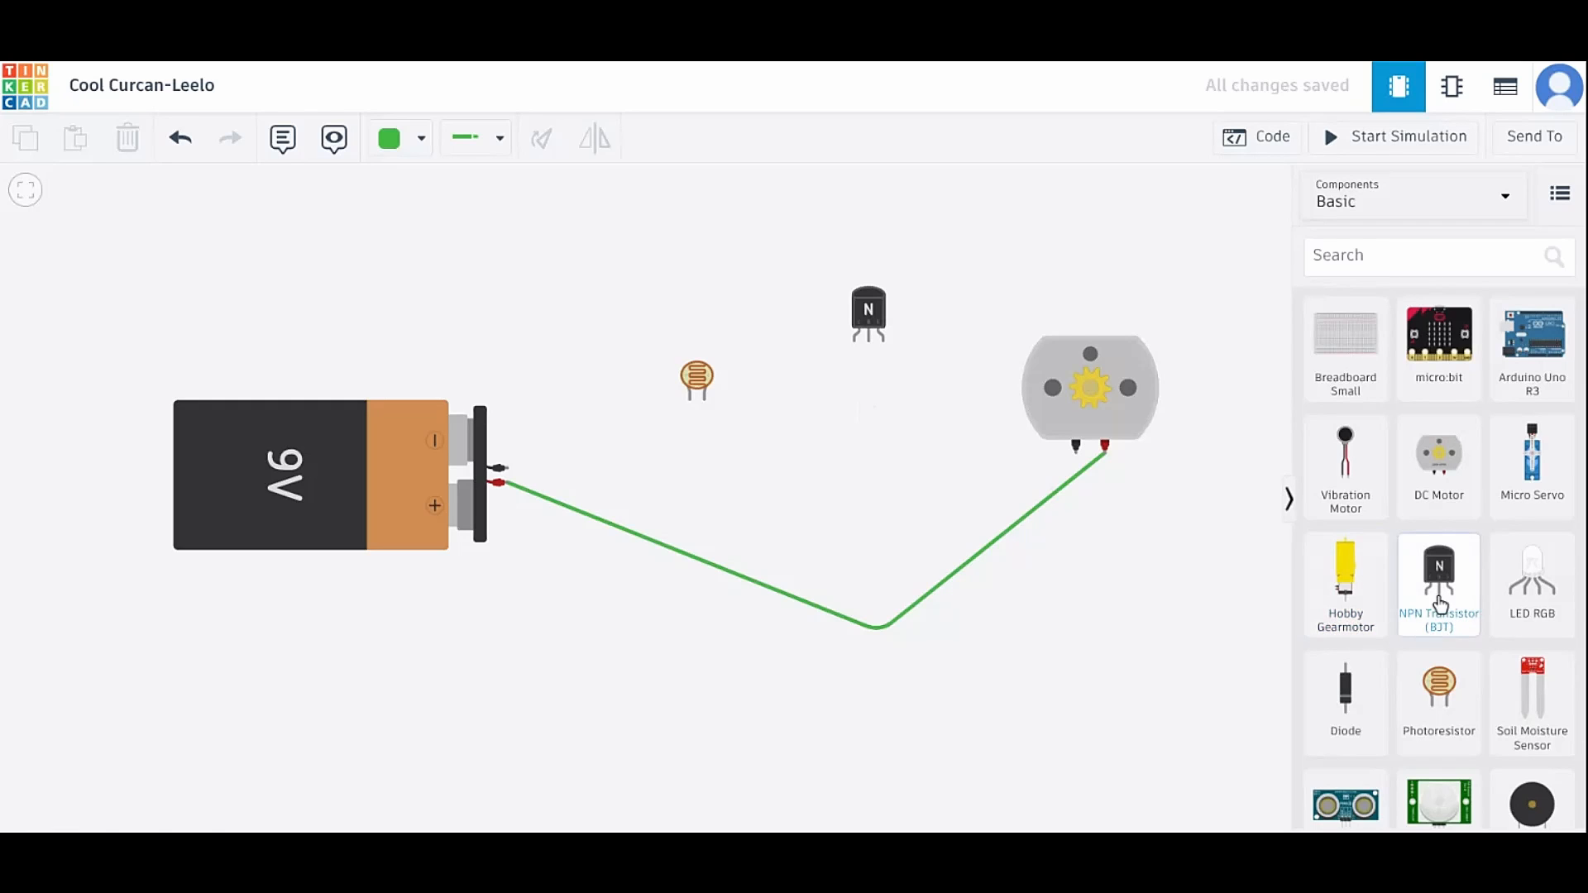
Step: Place a Resistor between the battery and the motor, and mirror the battery so its positive terminal is uppermost
scroll(1444, 628, "down", 1)
scroll(1462, 641, "up", 5)
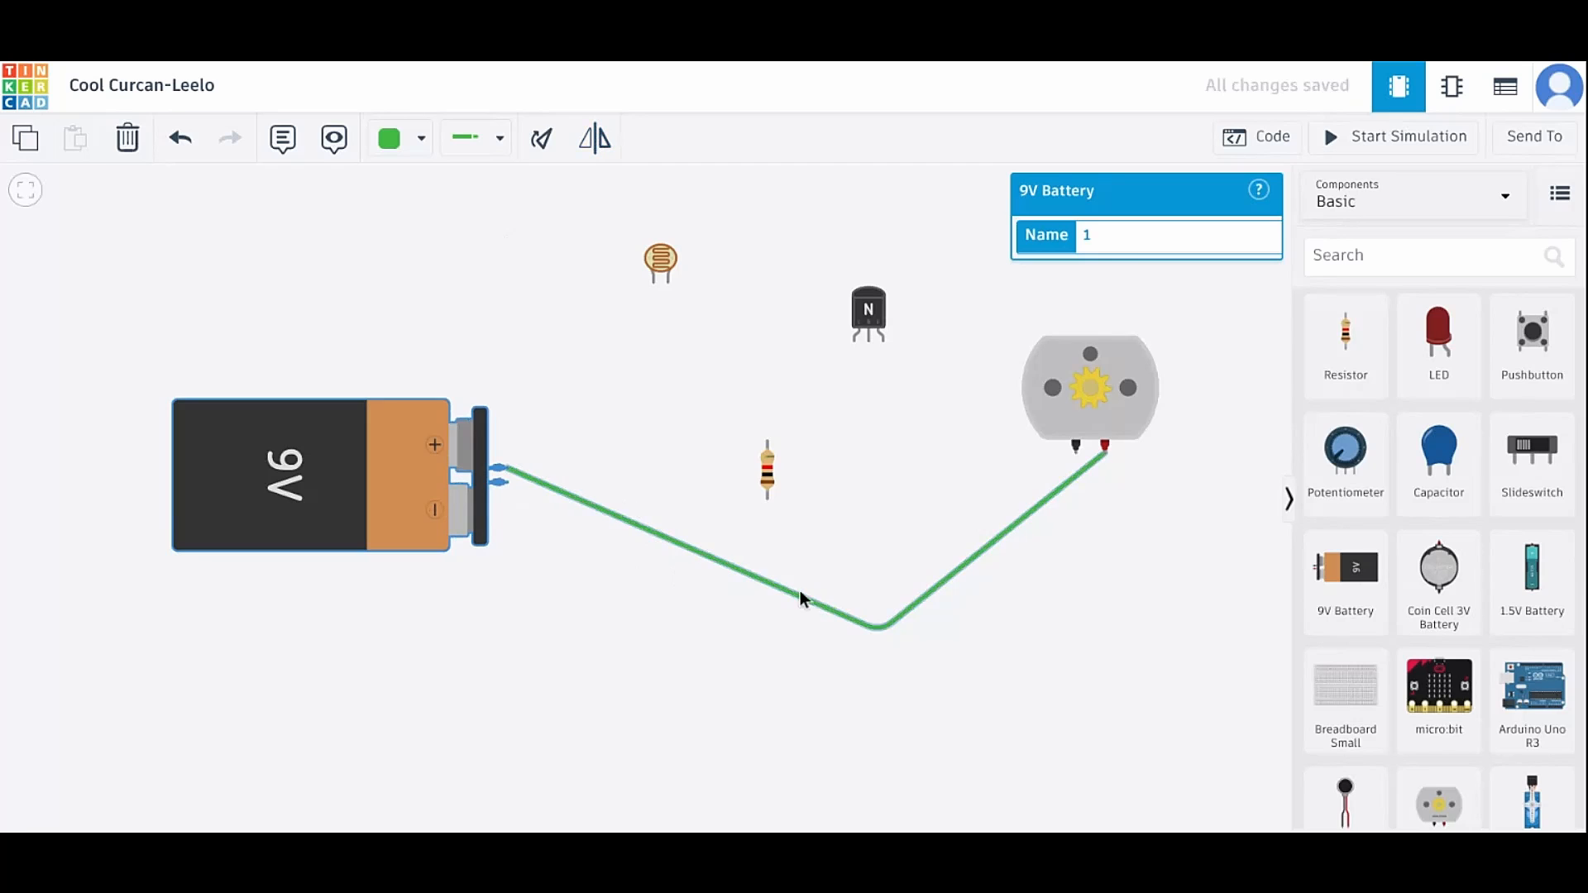
Step: Try rerouting the wire between the battery's positive terminal and the motor above the components, and delete that wire
left_click_drag(880, 624, 876, 556)
left_click_drag(879, 422, 833, 197)
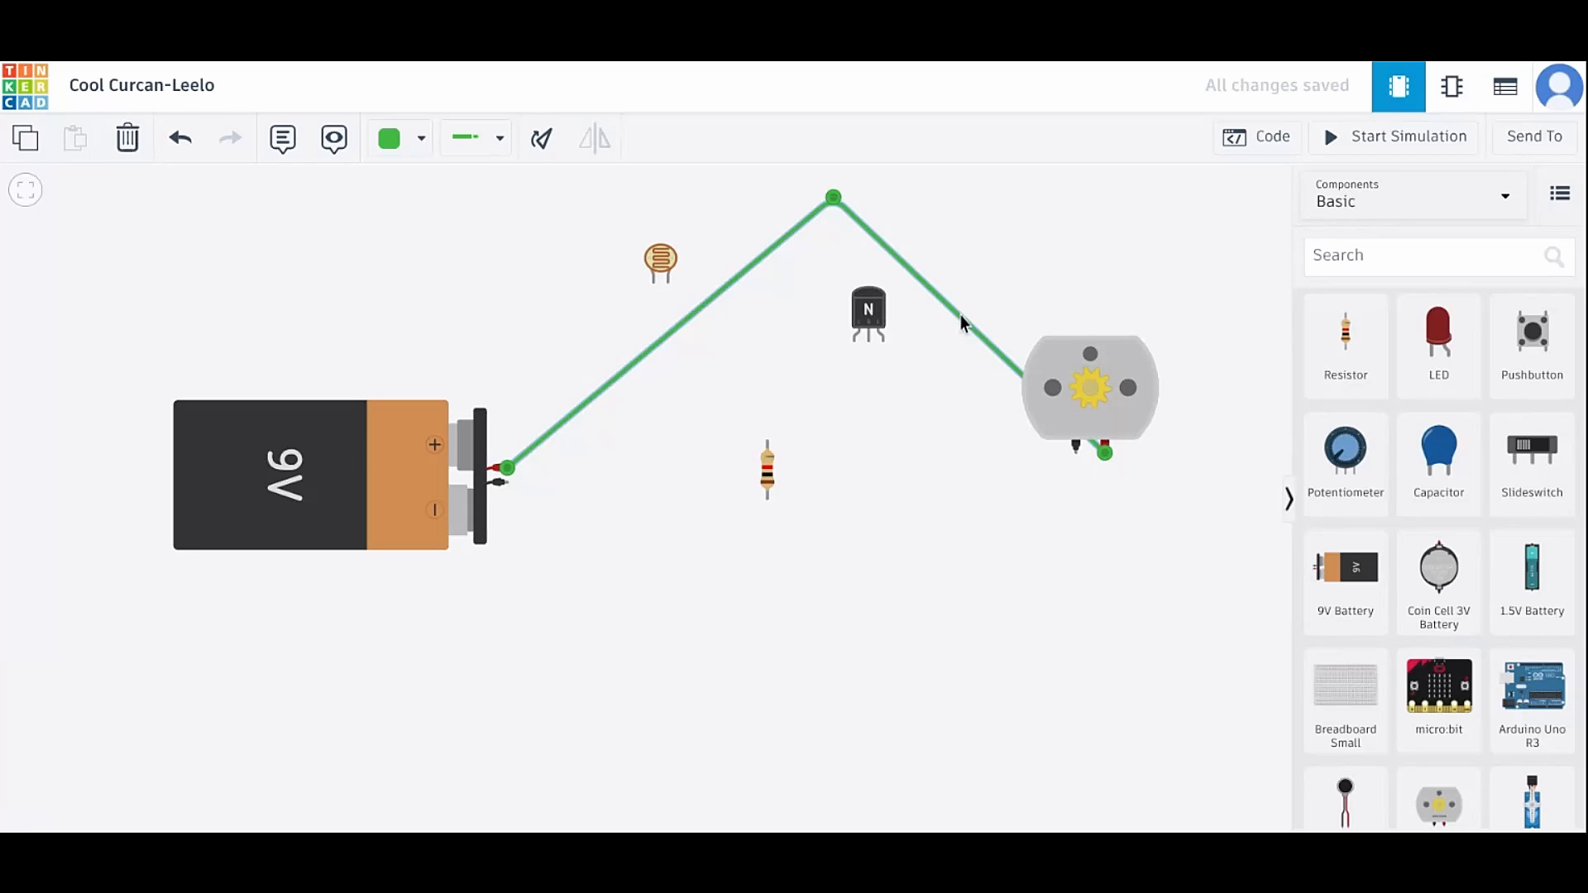
key("Delete")
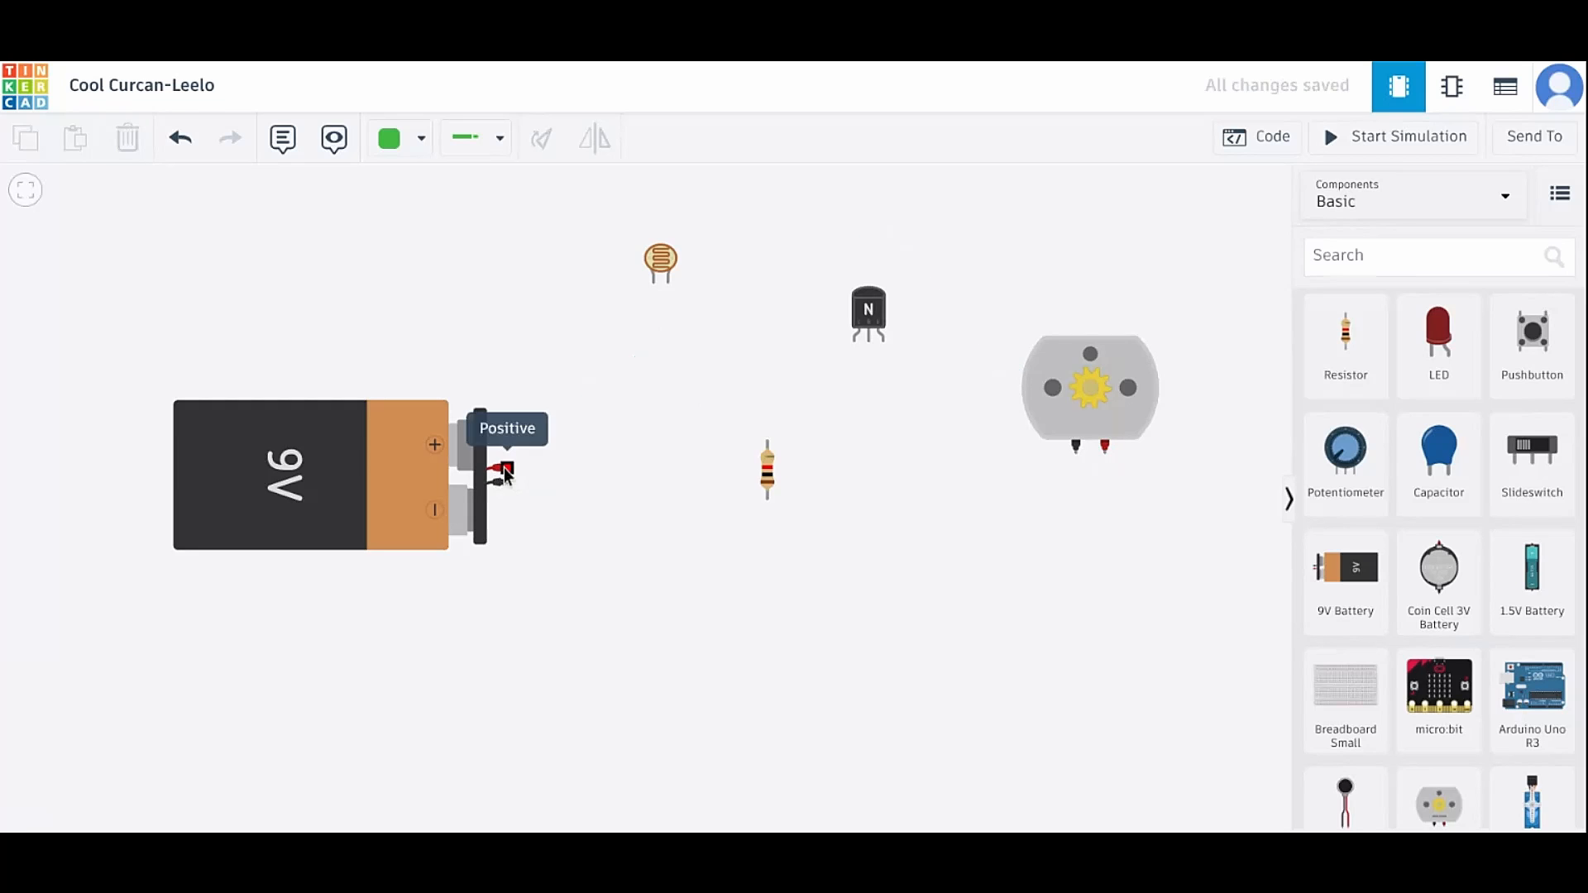
Step: Wire the battery's positive terminal to the motor's red terminal with four bends, passing above the components and around the motor's far side
left_click(507, 470)
left_click(578, 236)
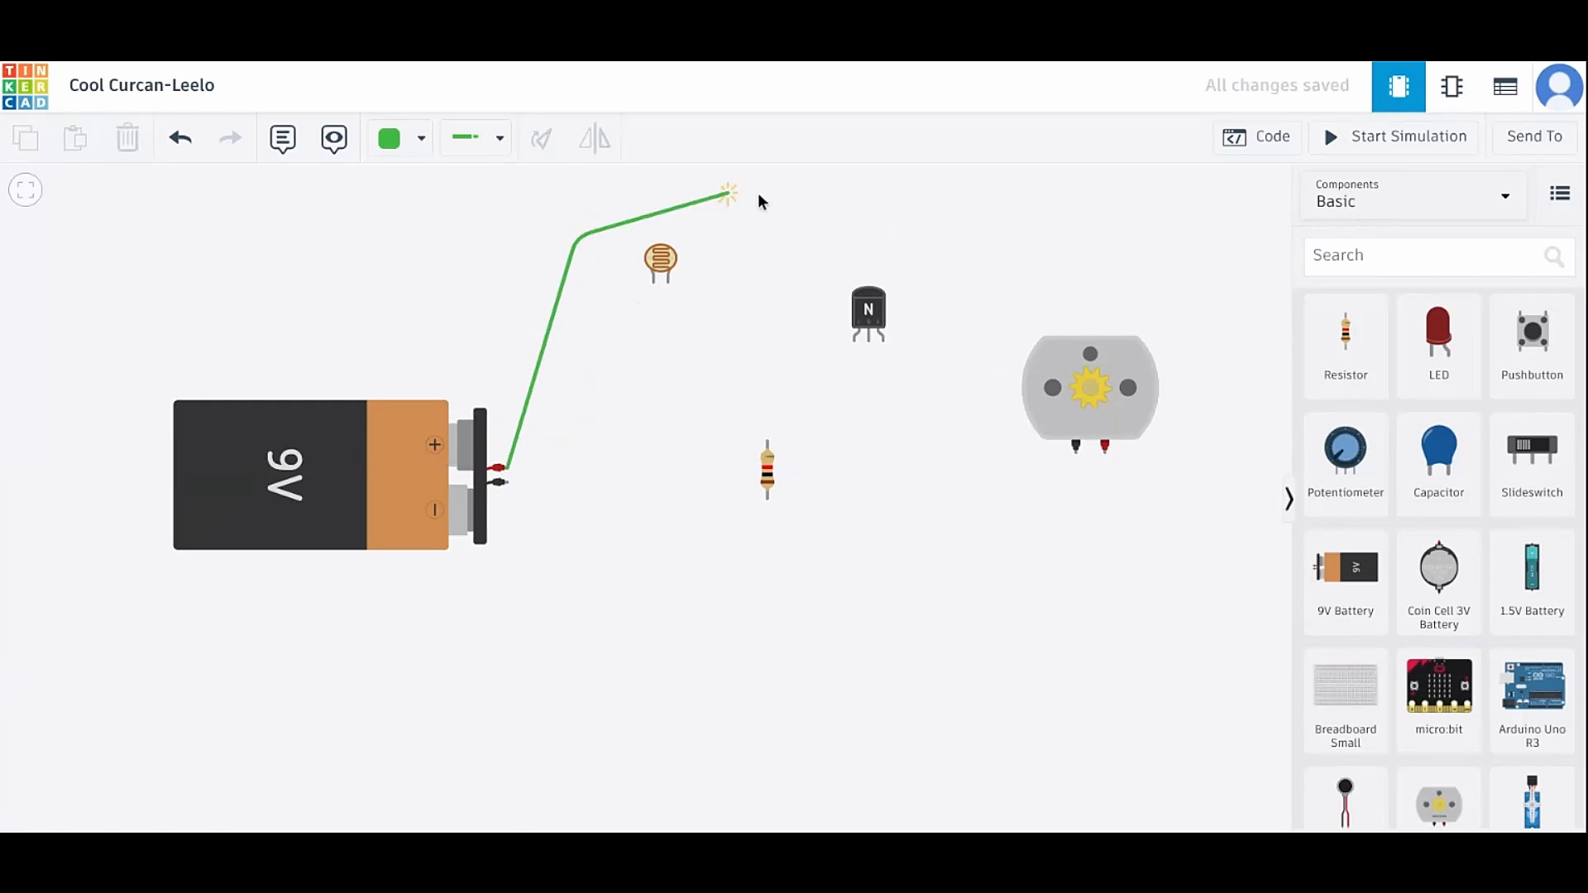
left_click(926, 207)
left_click(1213, 269)
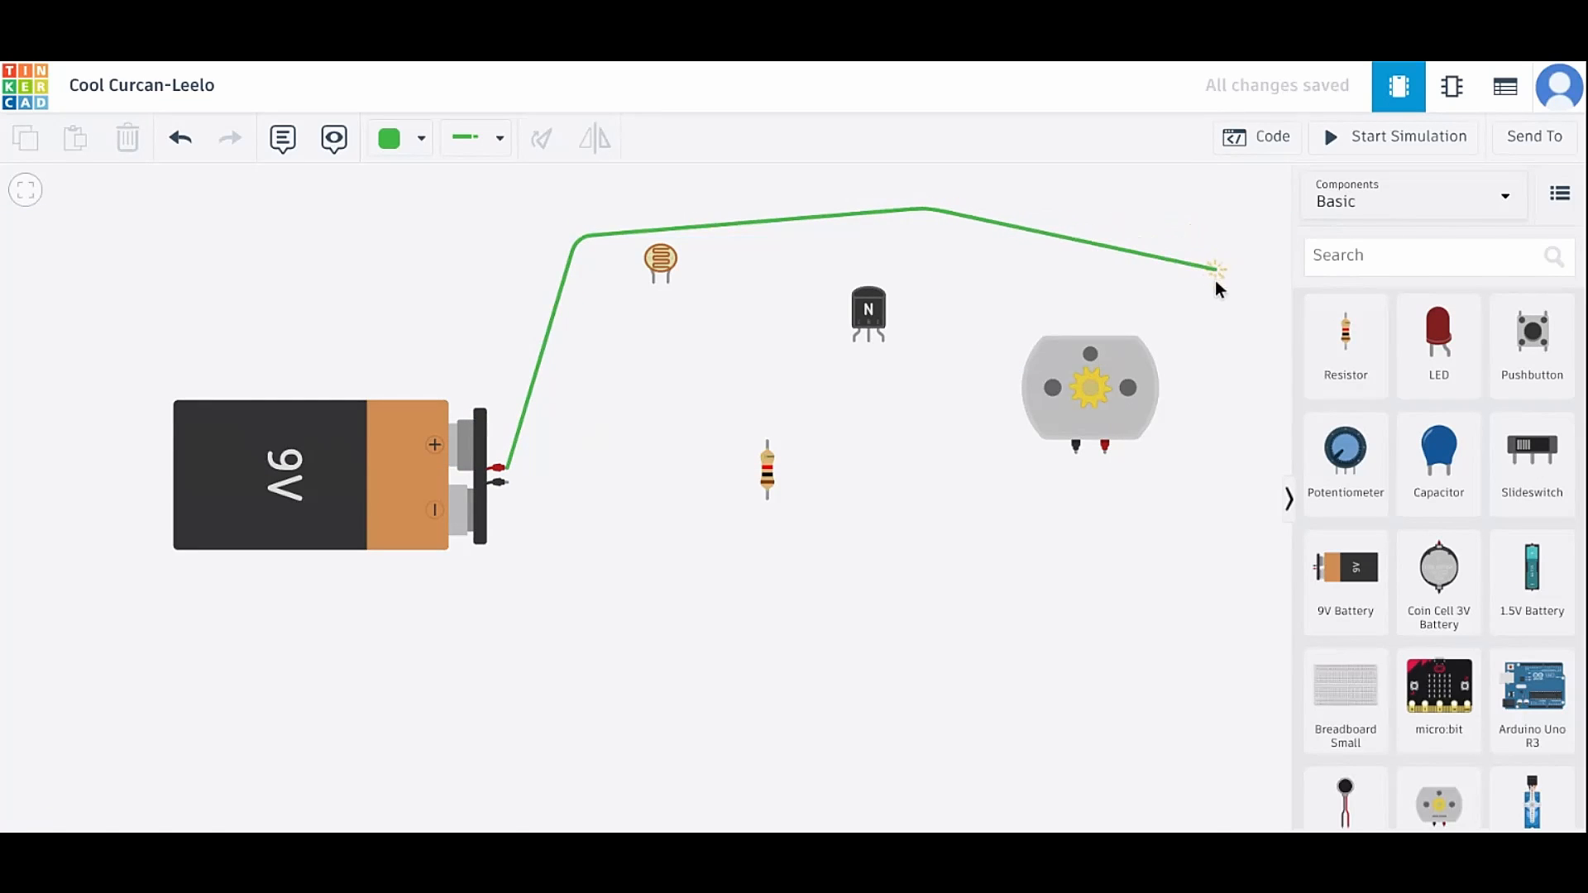
left_click(1198, 490)
left_click(1105, 448)
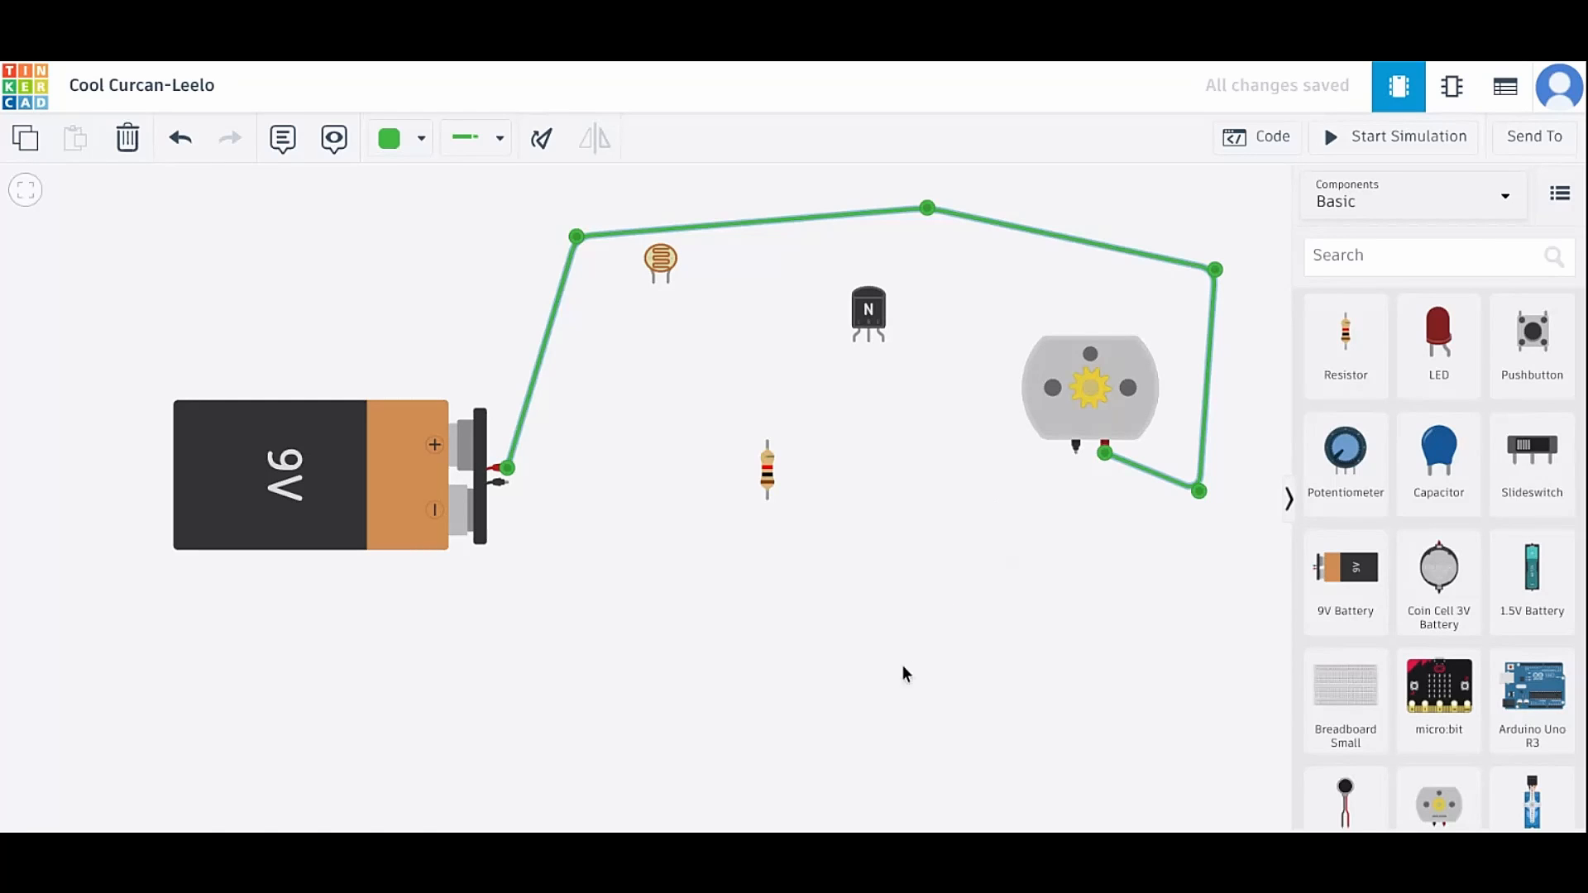
Step: Reposition the photoresistor, transistor and resistor below the new wire, with the resistor lowest between the other two
left_click_drag(659, 272, 695, 341)
left_click_drag(861, 330, 857, 442)
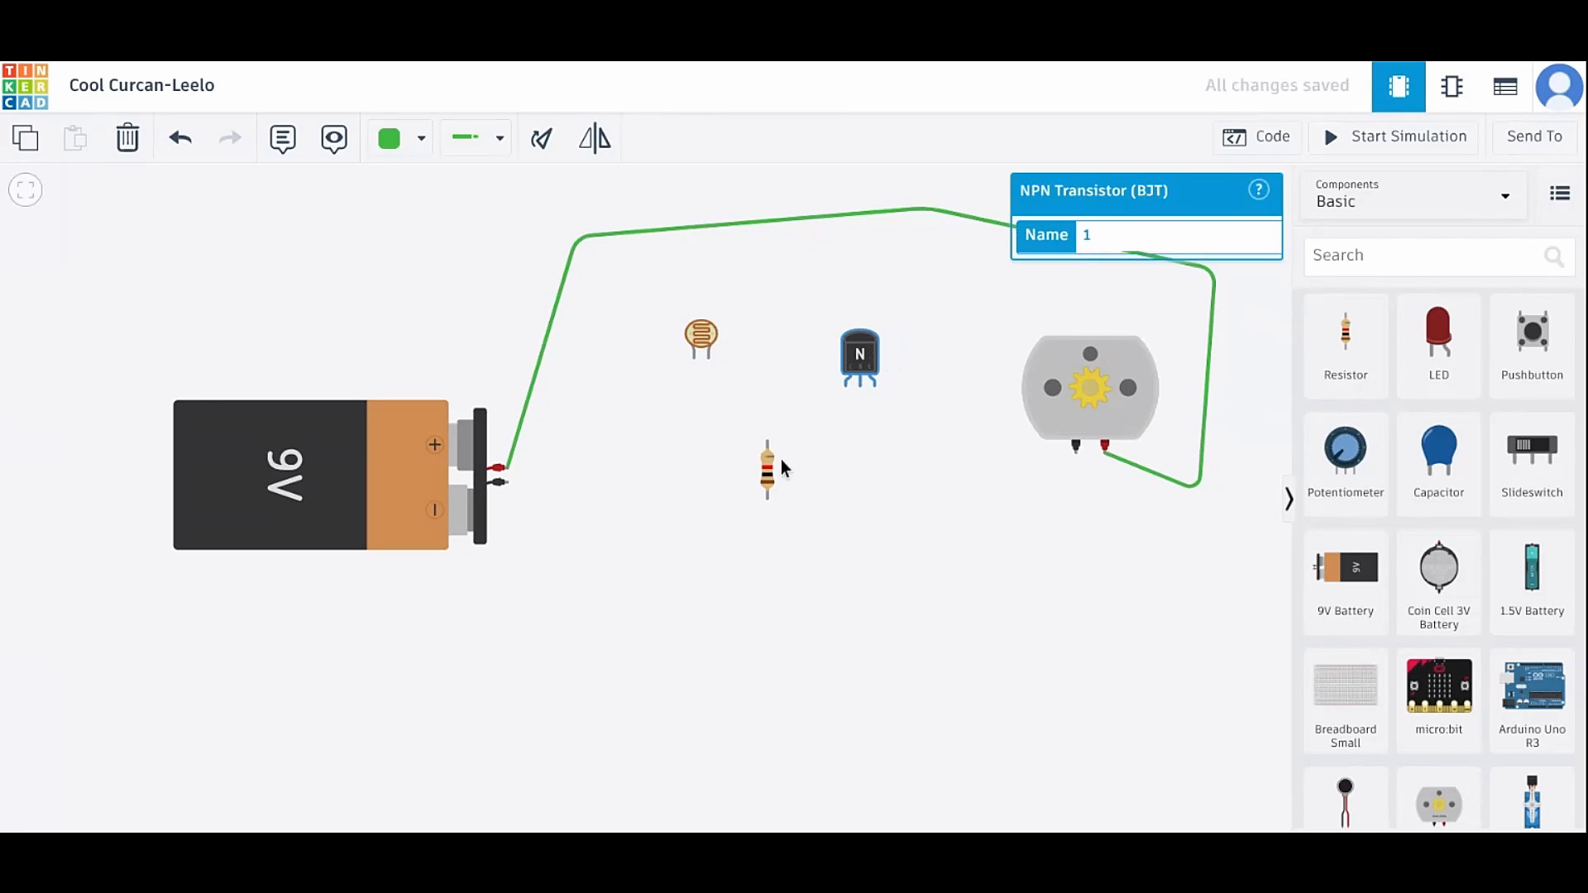
left_click_drag(781, 459, 751, 489)
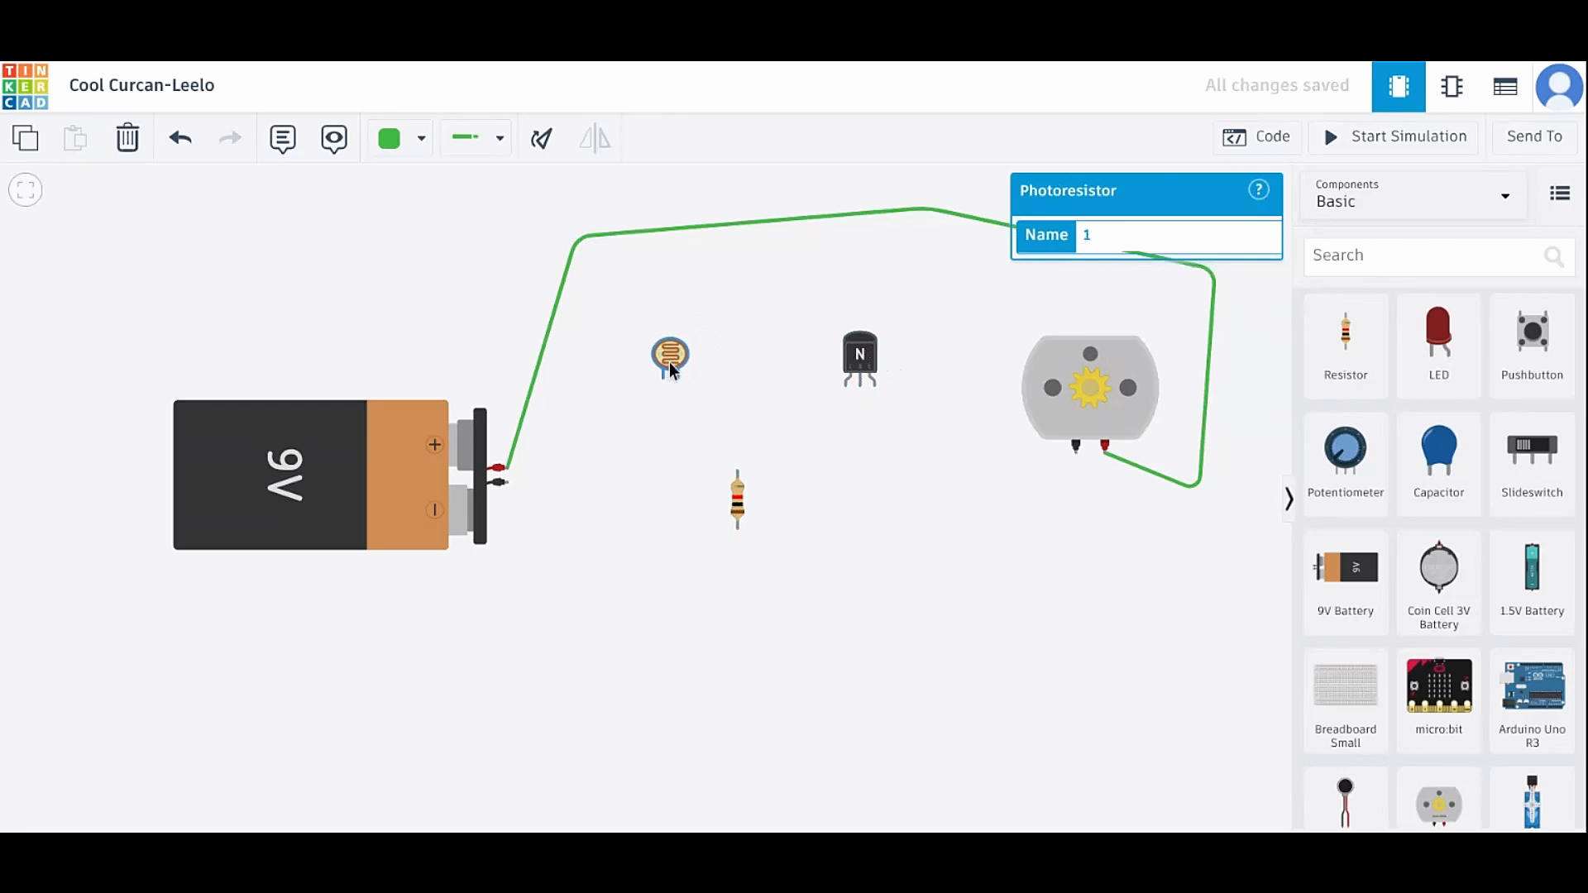
left_click_drag(669, 374, 679, 374)
left_click(958, 350)
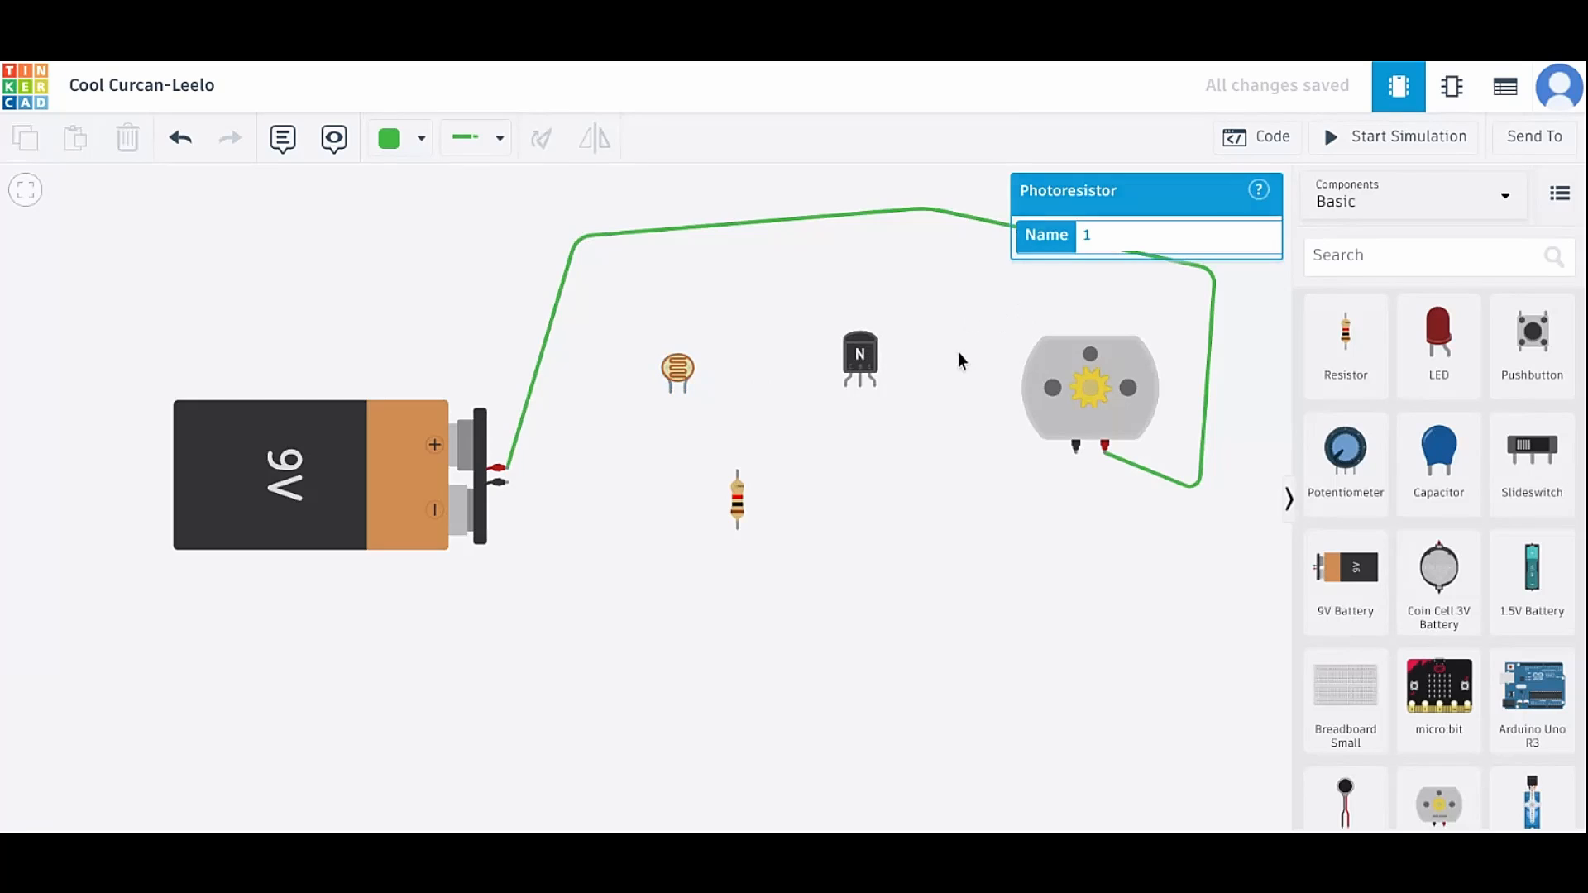
Step: Wire the battery's negative terminal to the photoresistor's left lead, and the photoresistor's Terminal 2 to the transistor's base with one bend
left_click(861, 354)
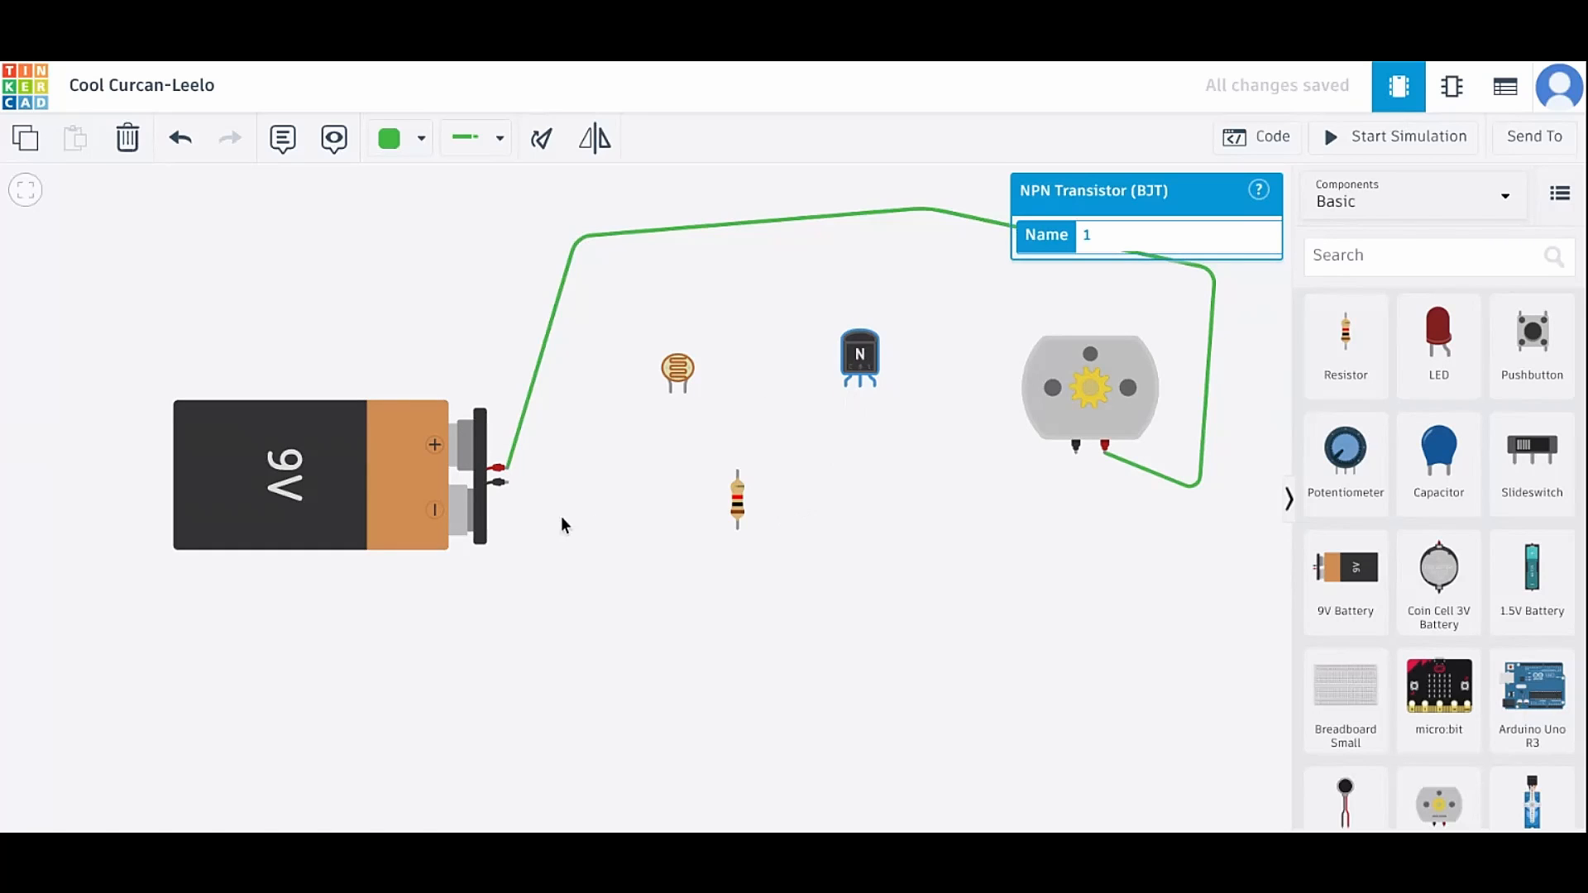
left_click(506, 482)
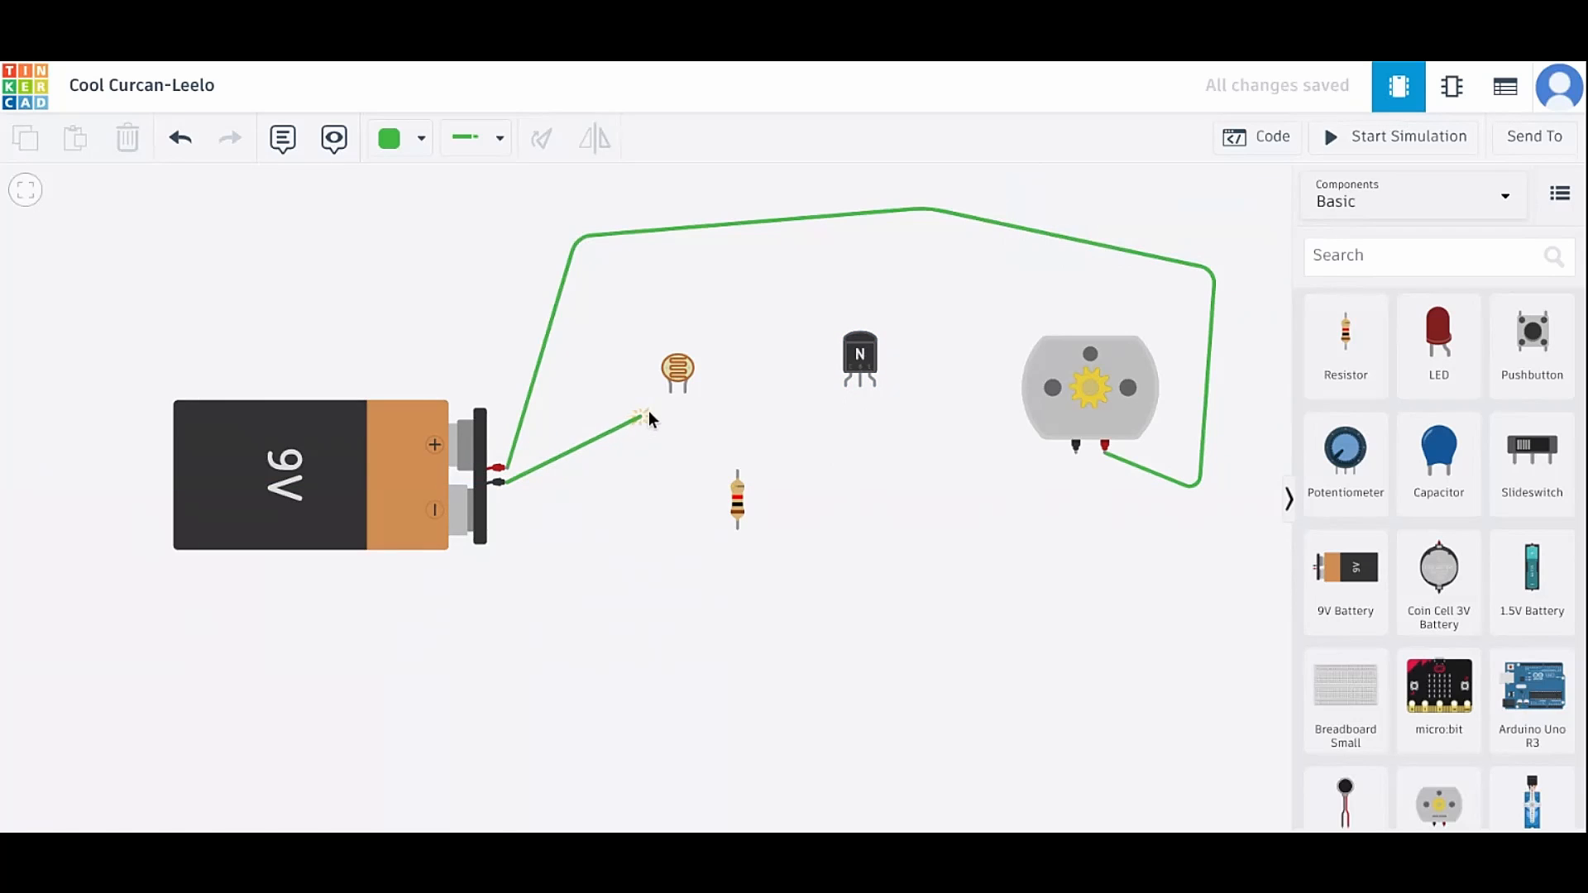
left_click(668, 394)
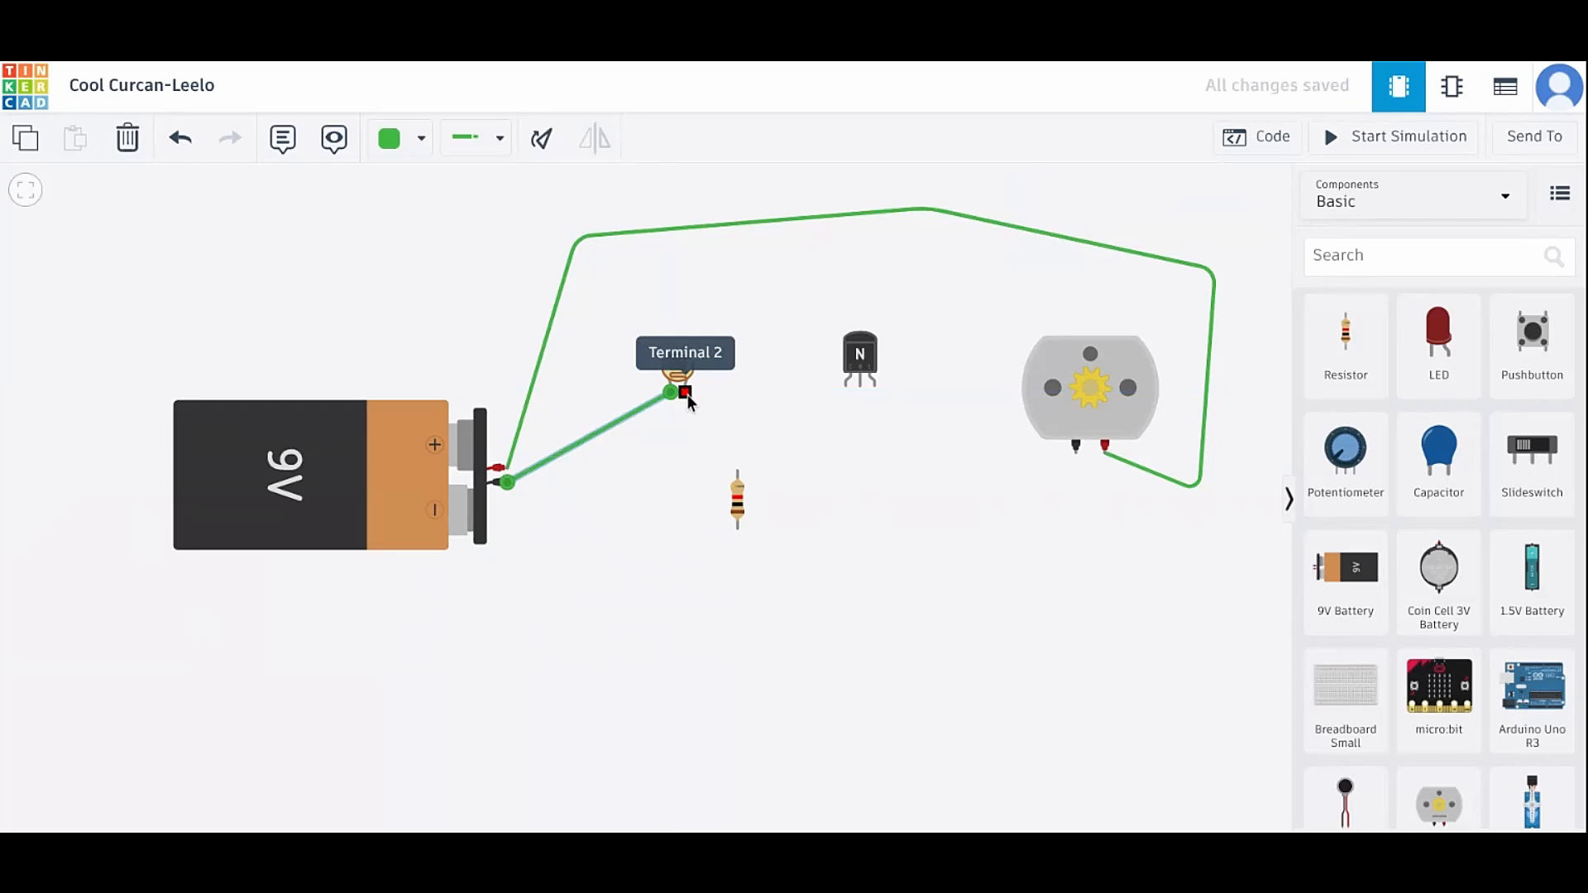
left_click(687, 393)
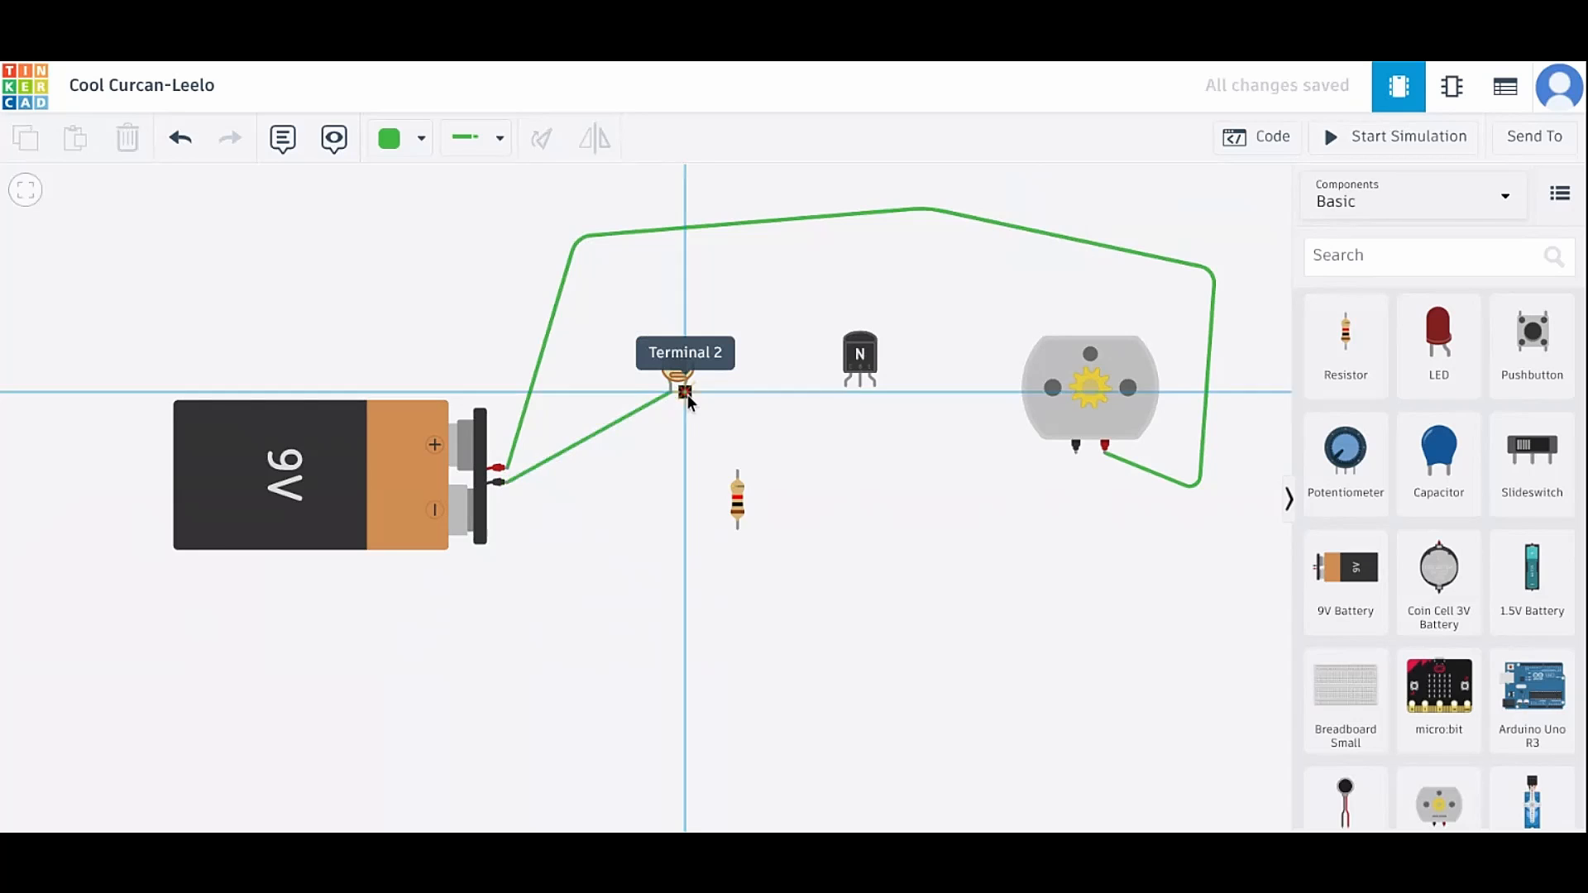
left_click(786, 460)
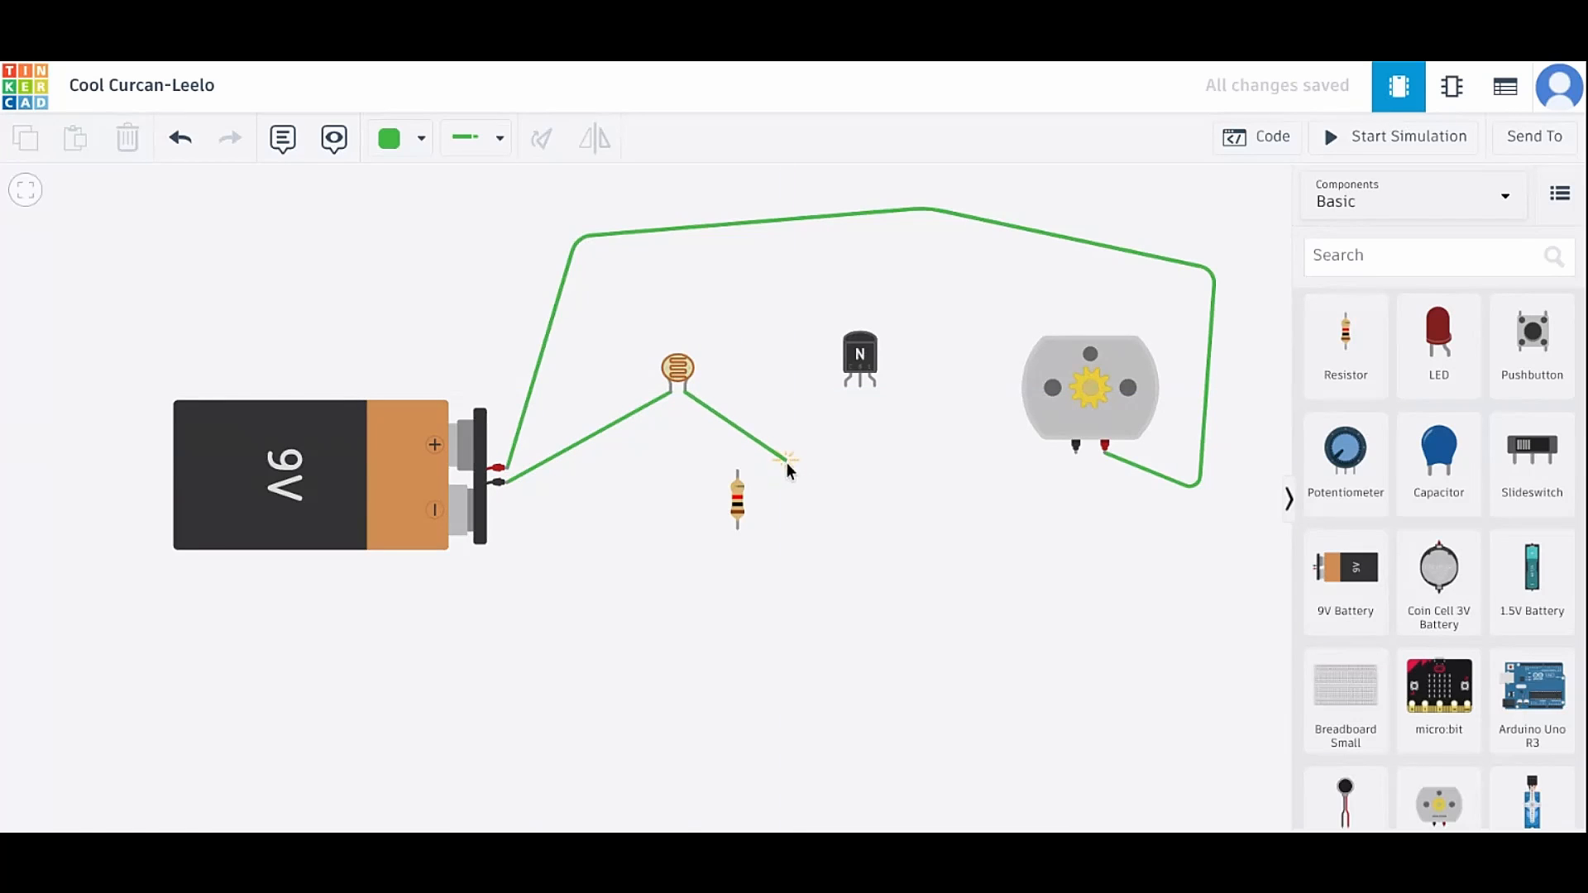
left_click(858, 387)
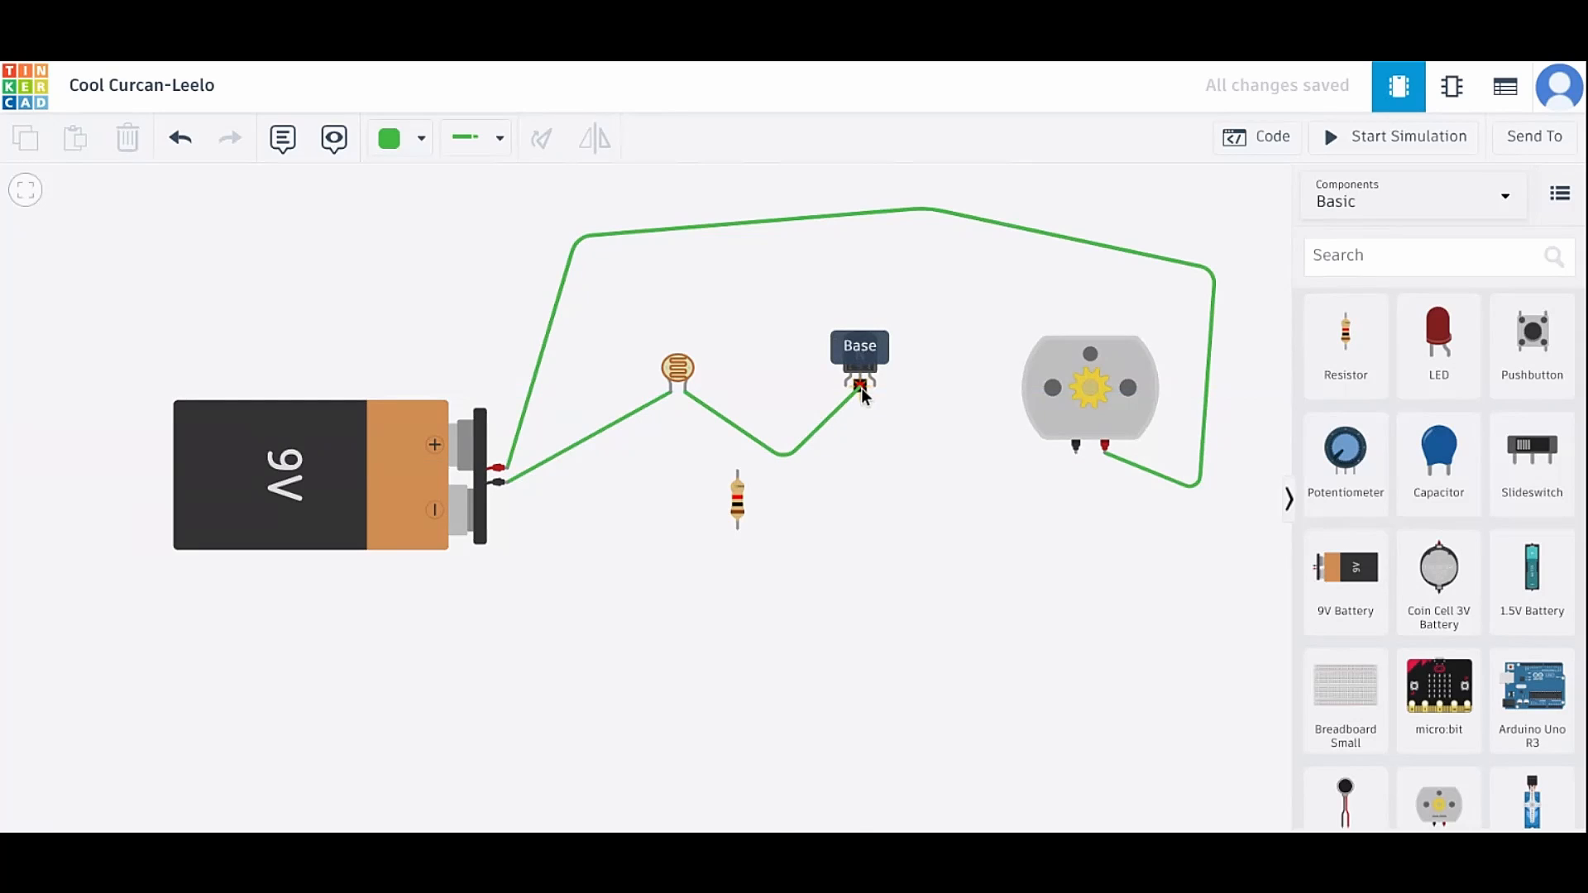
left_click(861, 389)
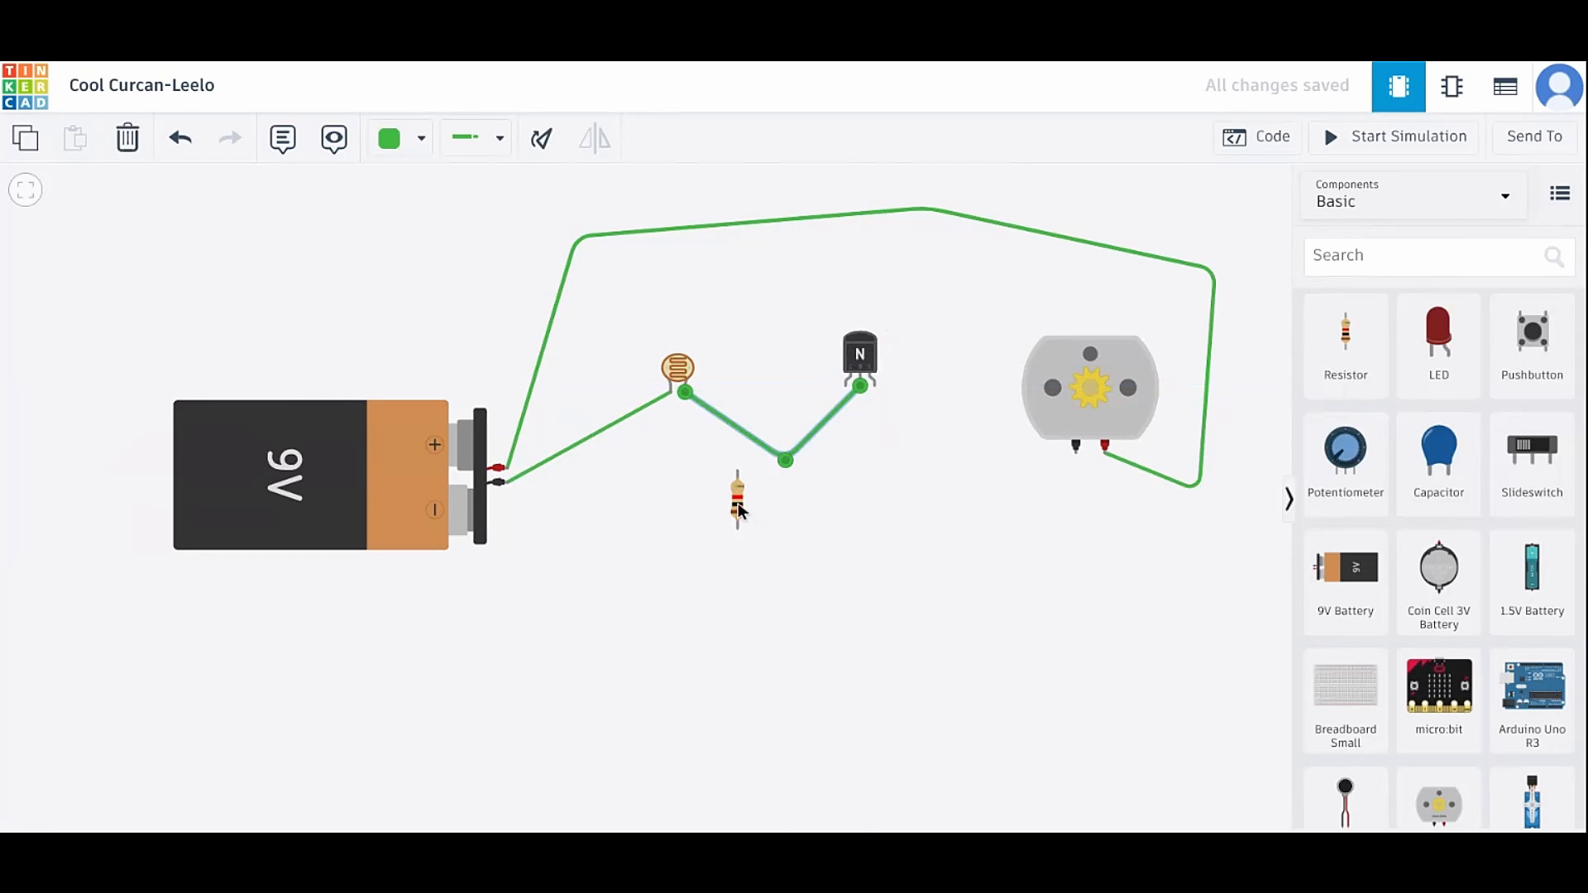
Step: Move the resistor further below the photoresistor and transistor, and wire its Terminal 2 to the transistor's base
left_click_drag(739, 511, 728, 556)
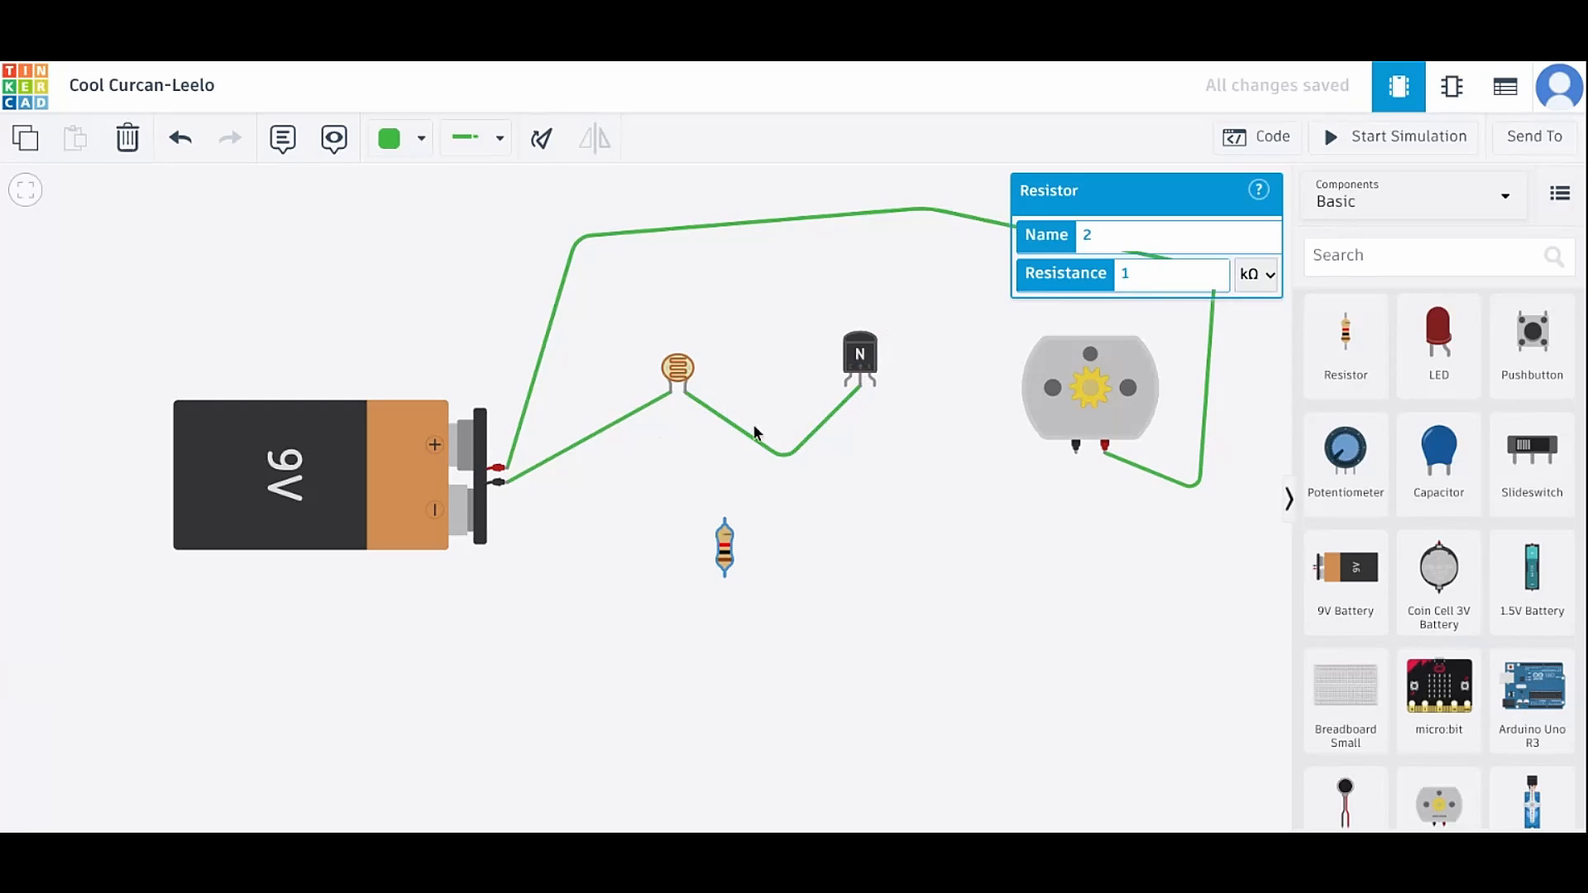
left_click_drag(739, 558, 772, 580)
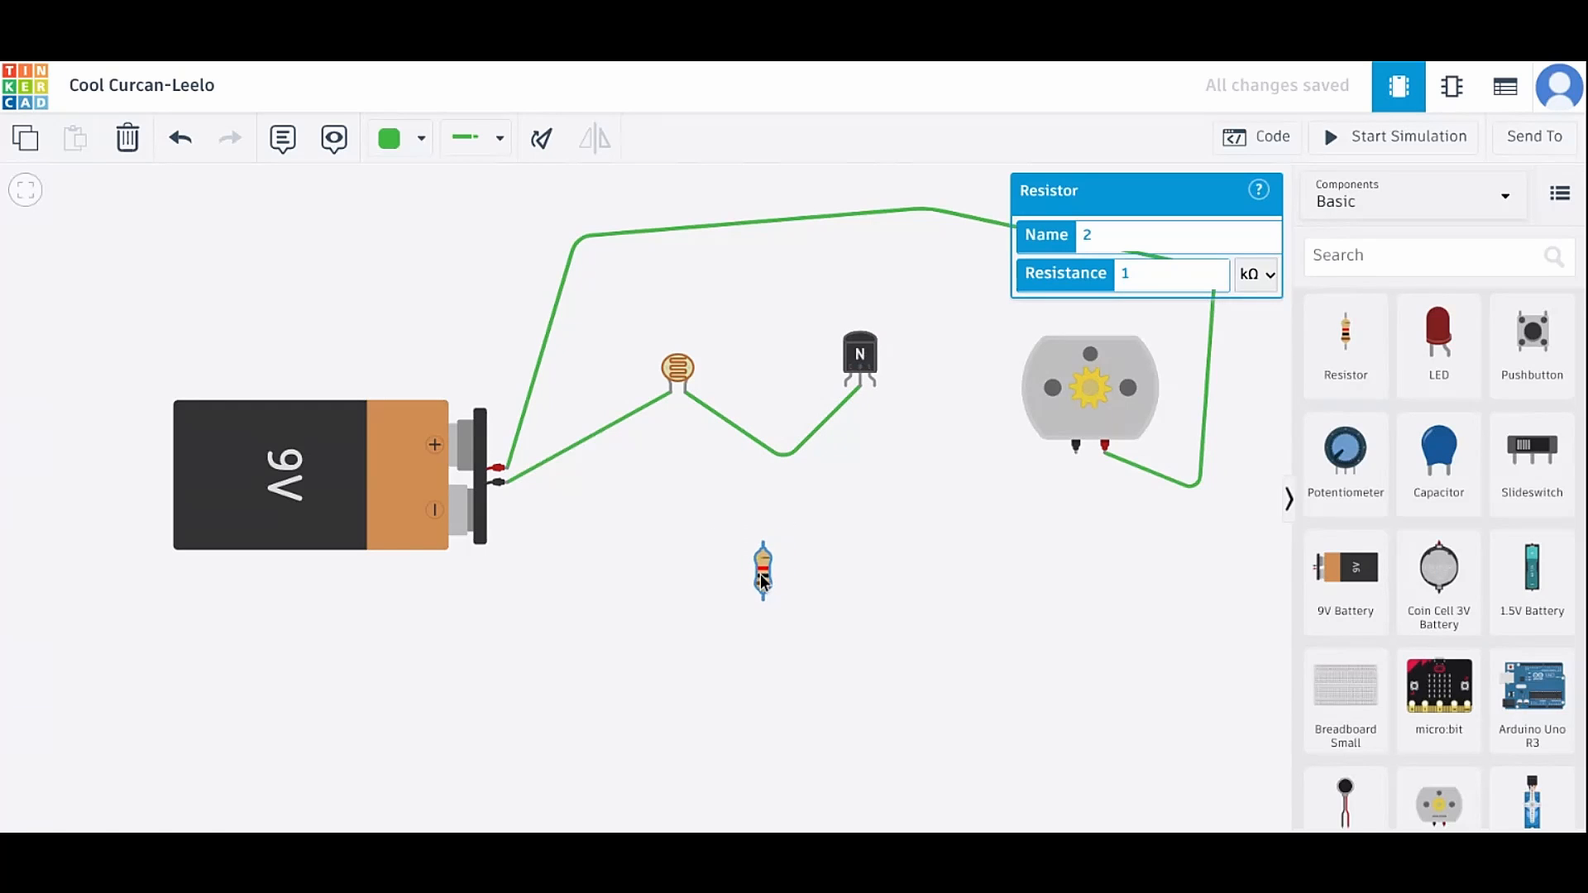
left_click(861, 385)
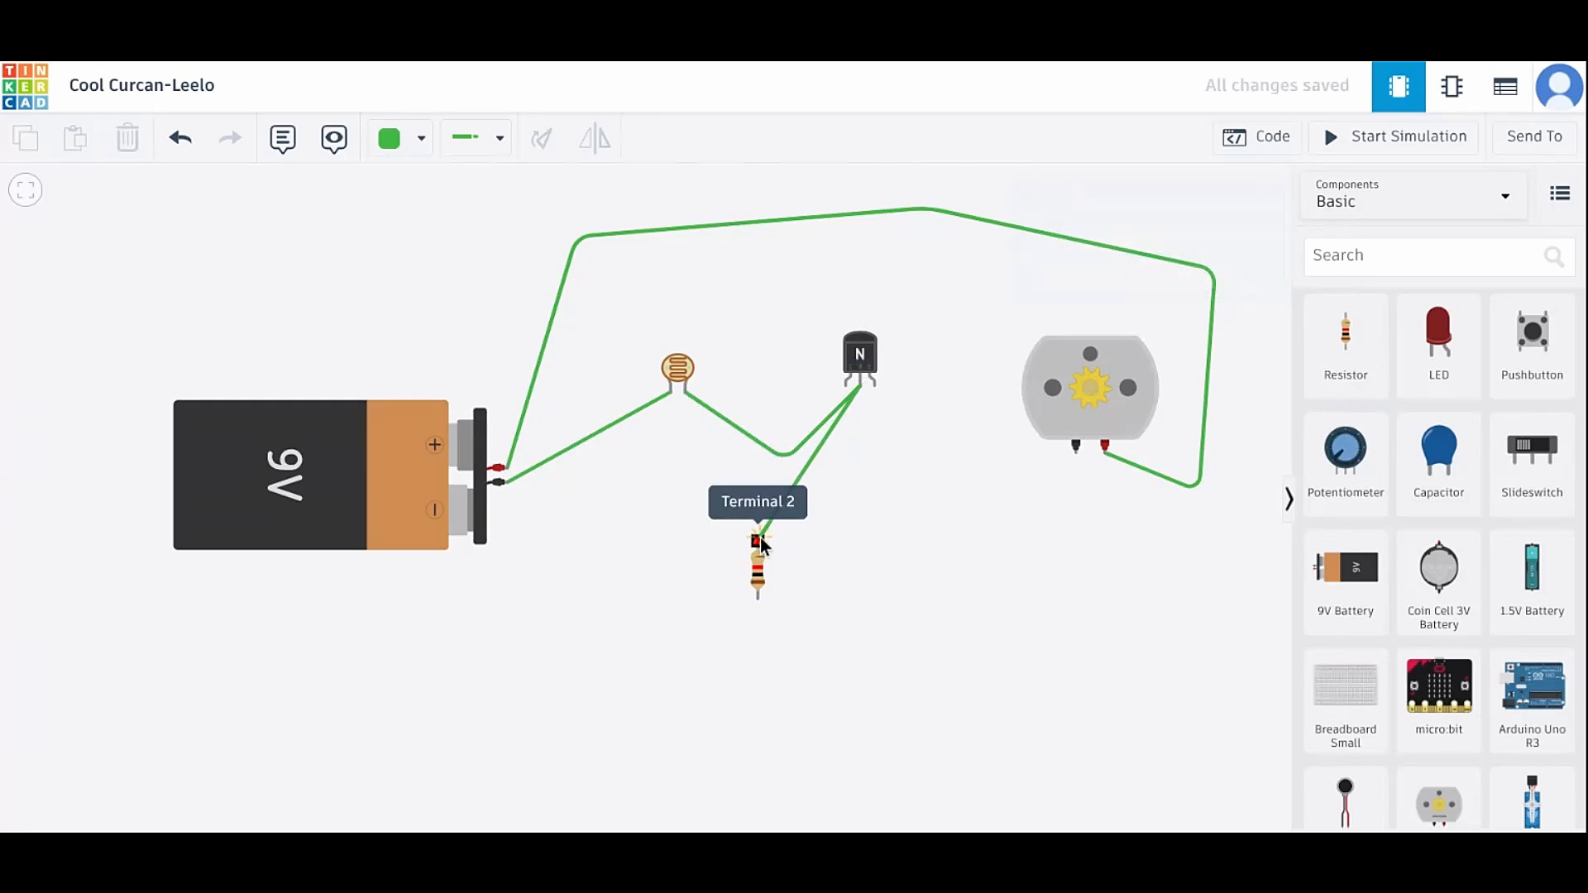
left_click(759, 539)
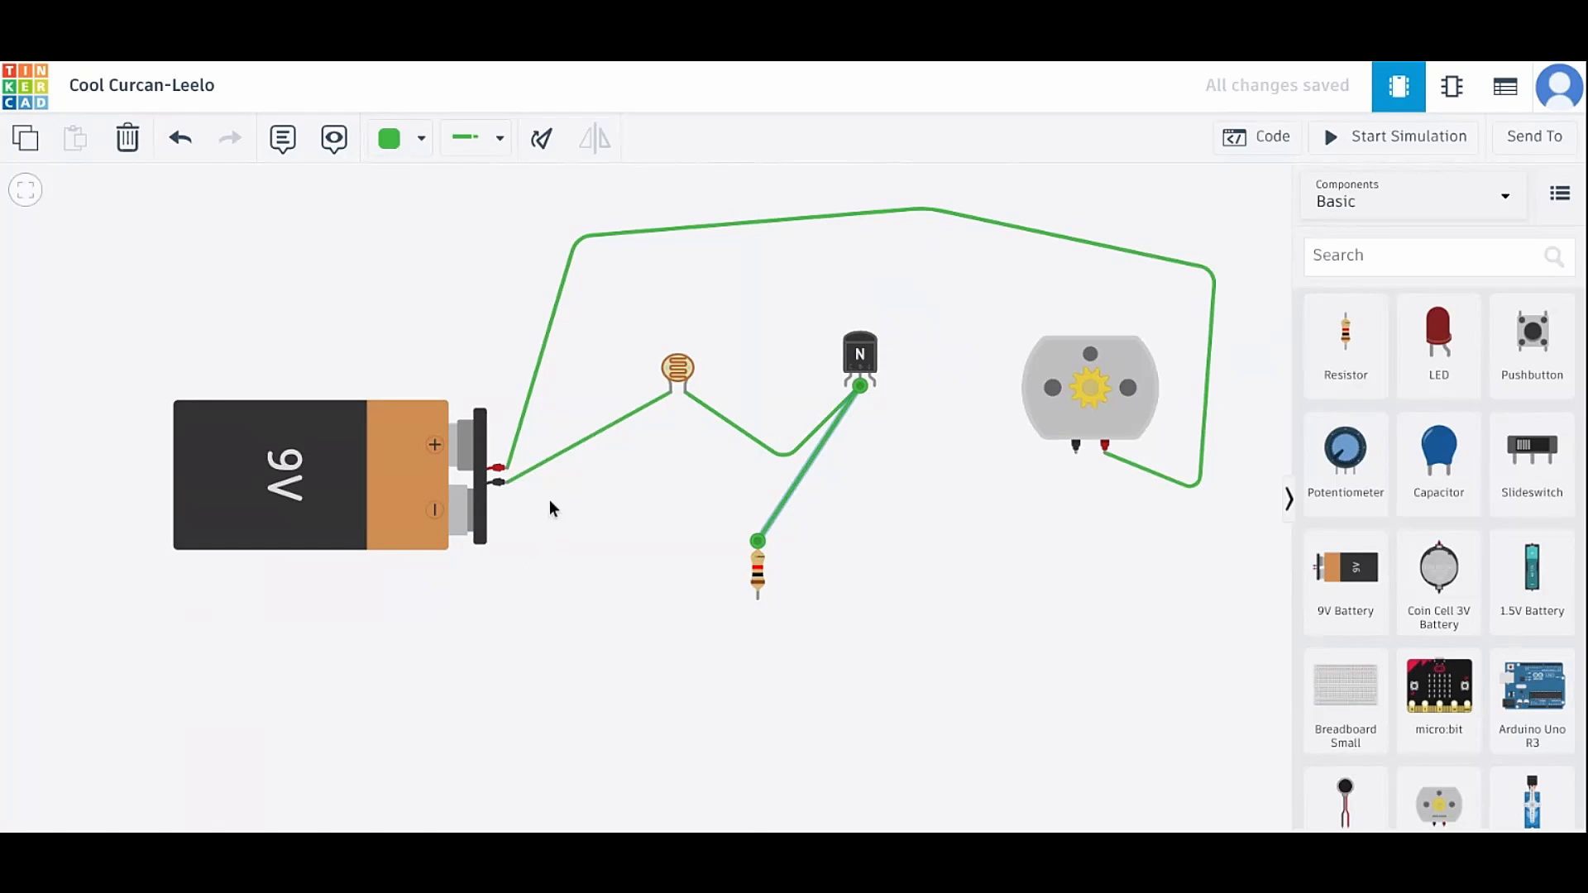
Step: Wire the battery's negative terminal to the resistor's lower lead with one bend, and color that wire black
left_click(502, 483)
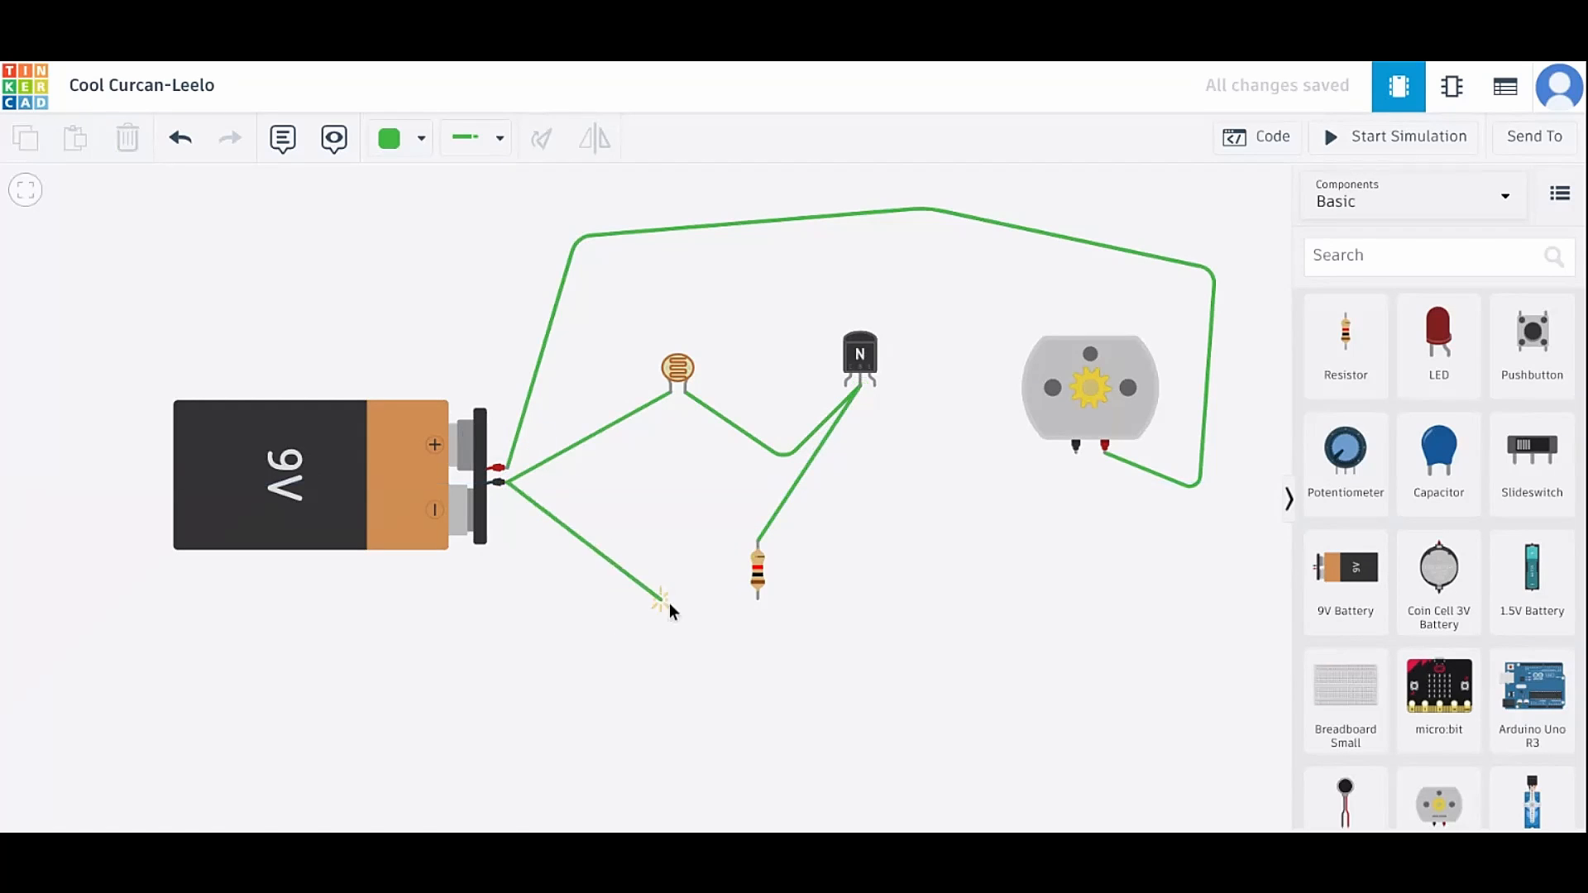
left_click(612, 606)
left_click(757, 599)
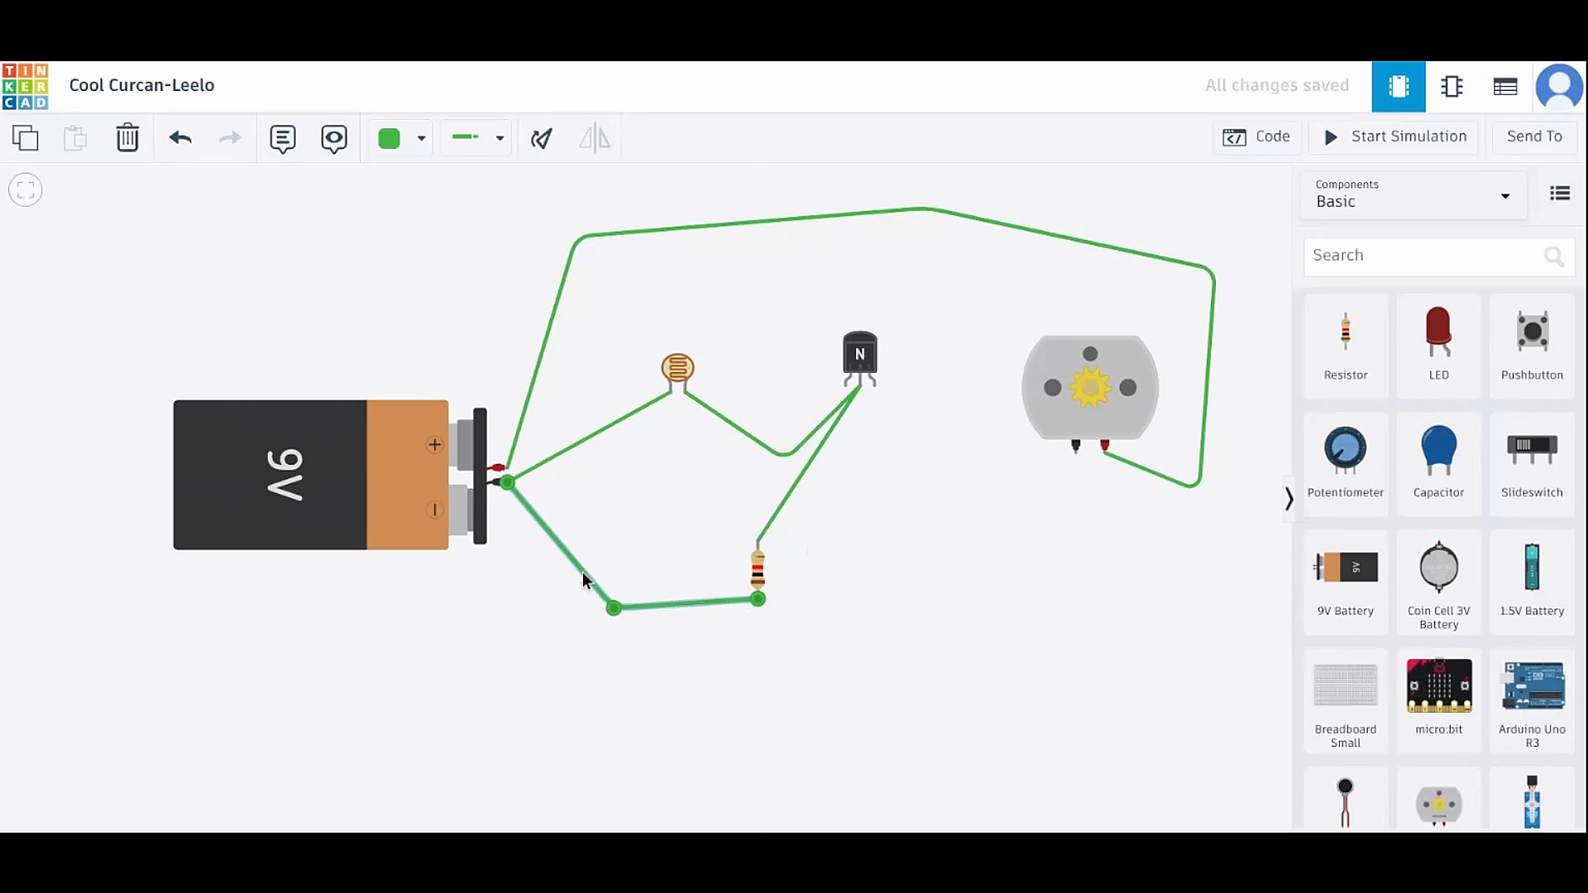
left_click(419, 138)
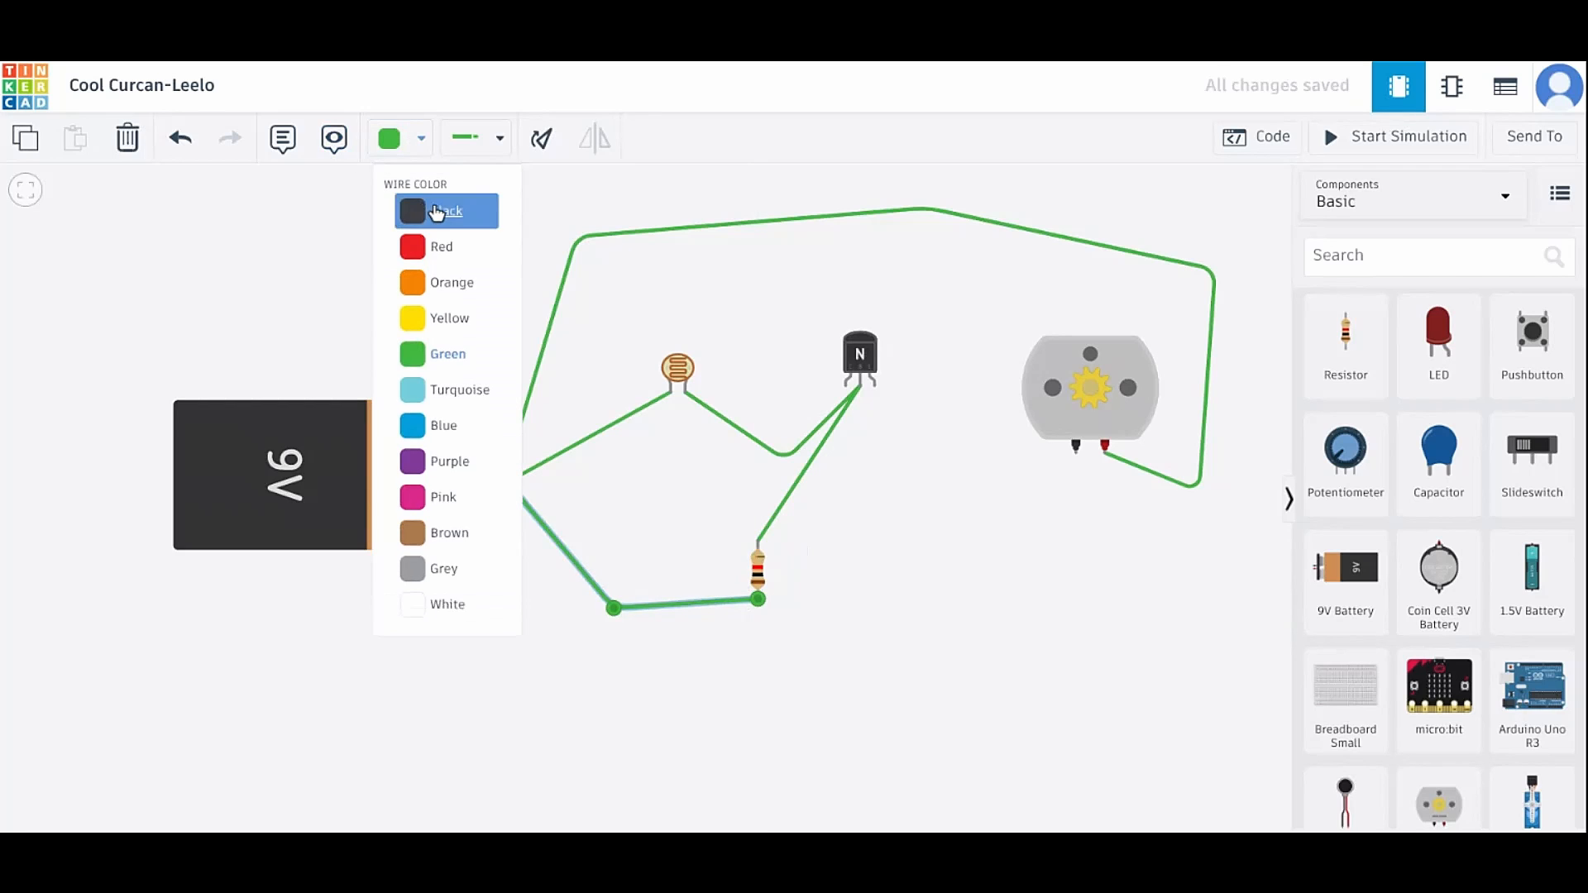
left_click(434, 205)
left_click(802, 710)
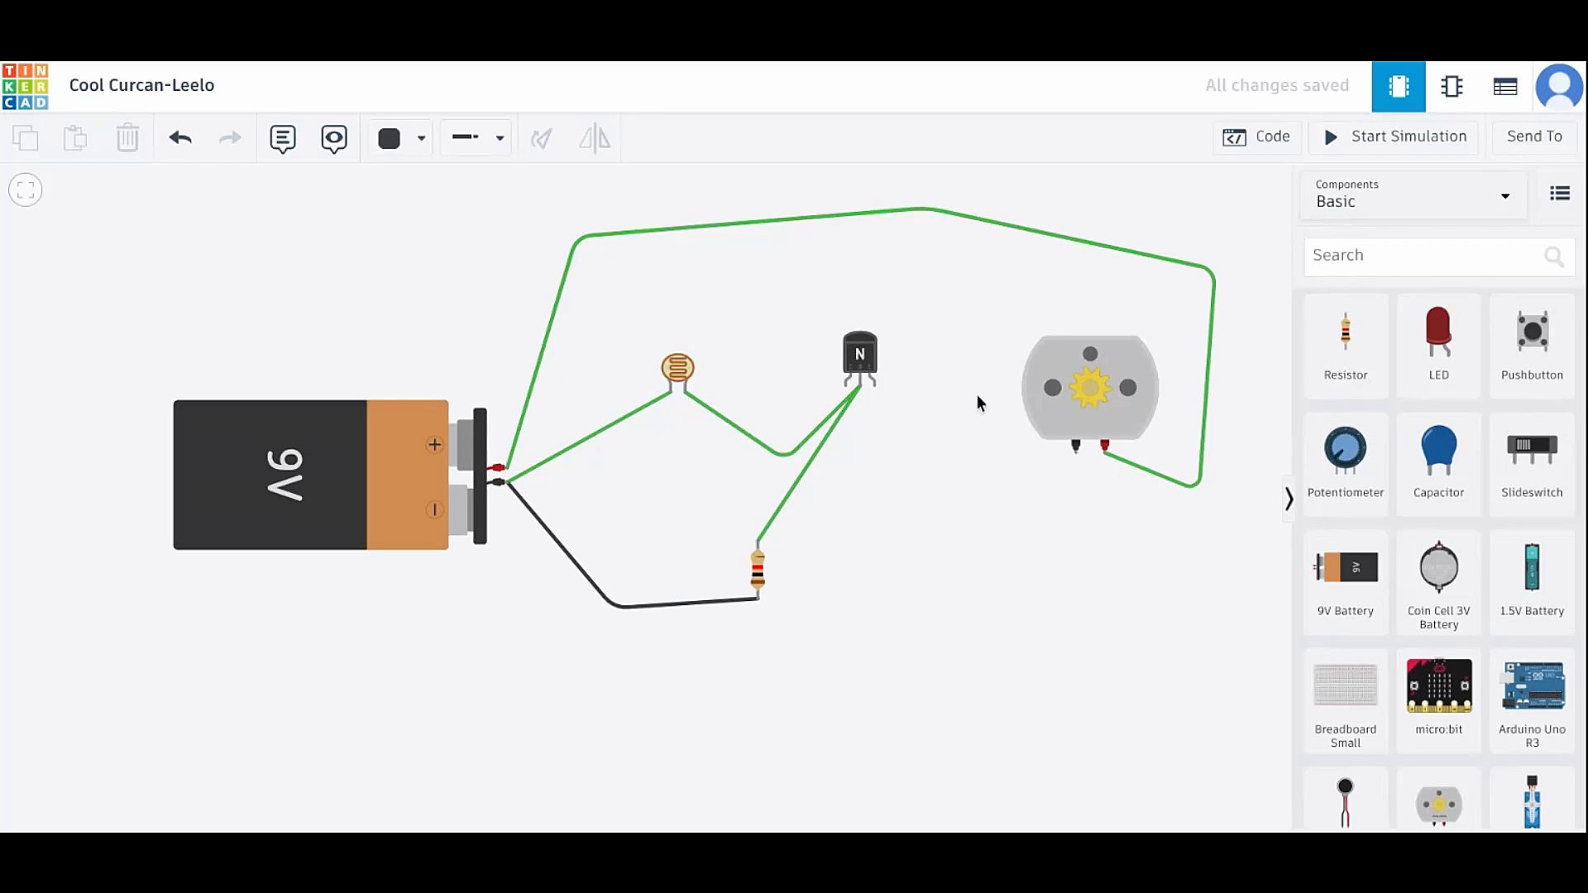
Step: Wire the transistor's left lead to the motor's black terminal with four bends, passing above the transistor, and color the wire green
left_click(845, 386)
left_click(787, 359)
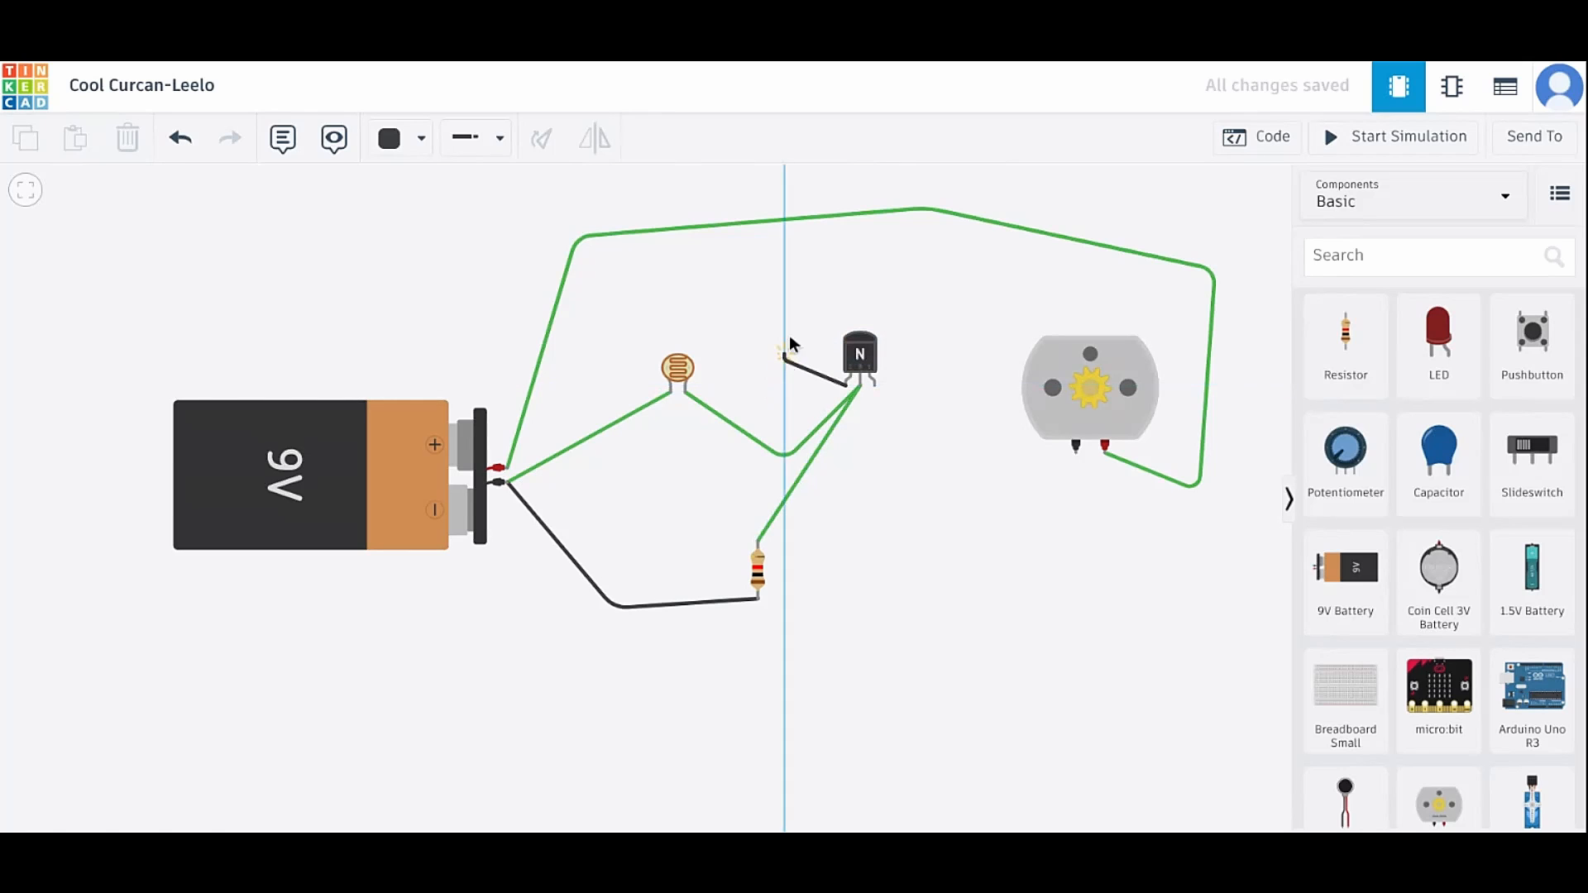
left_click(836, 301)
left_click(962, 347)
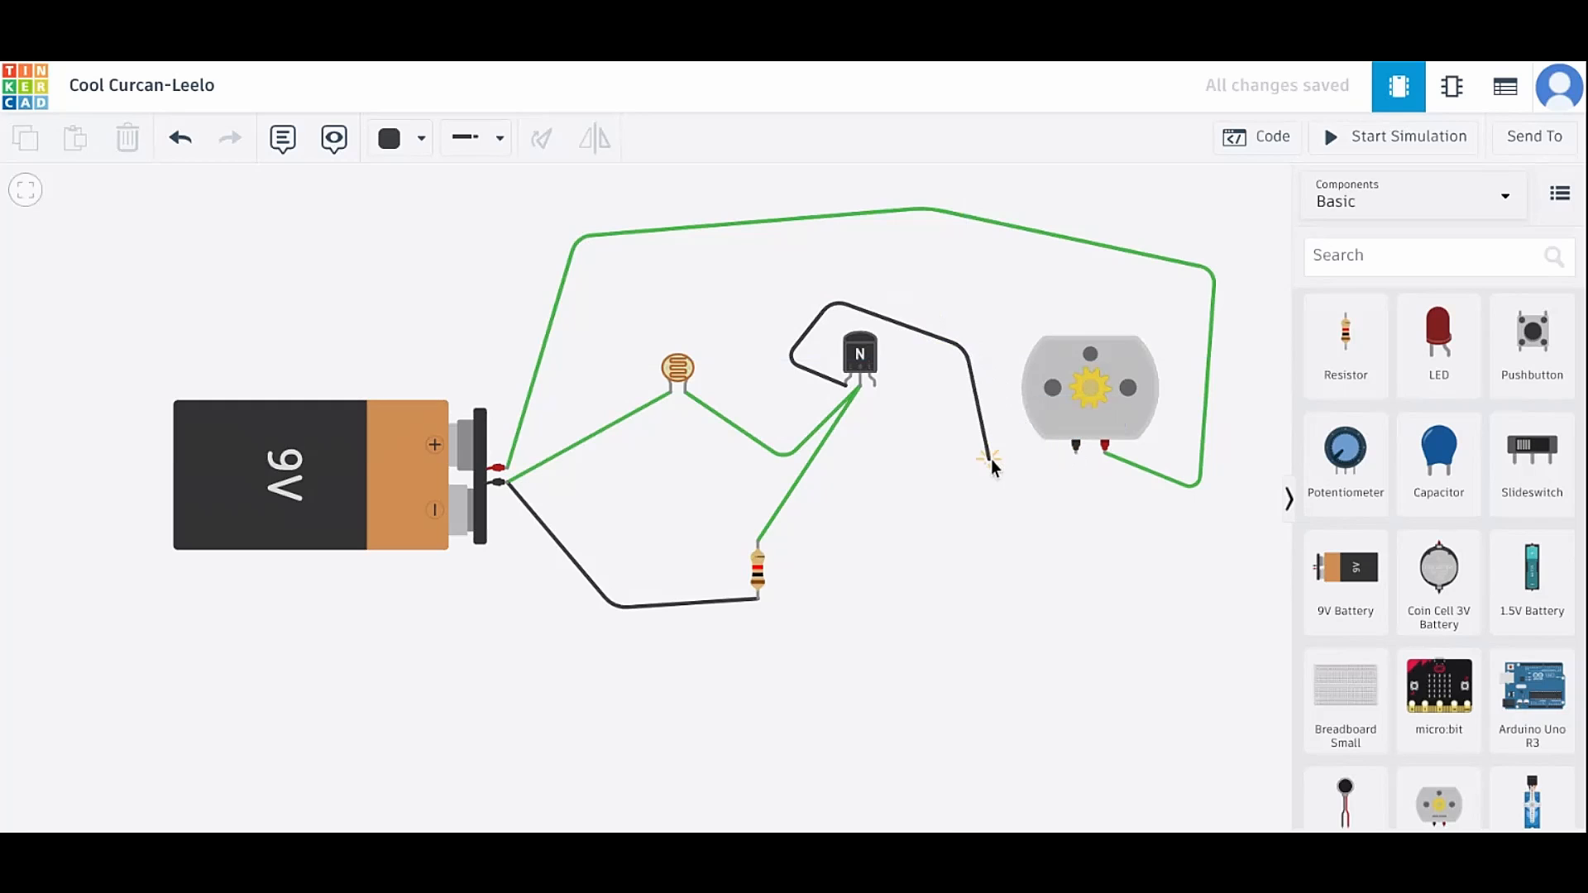
left_click(1019, 460)
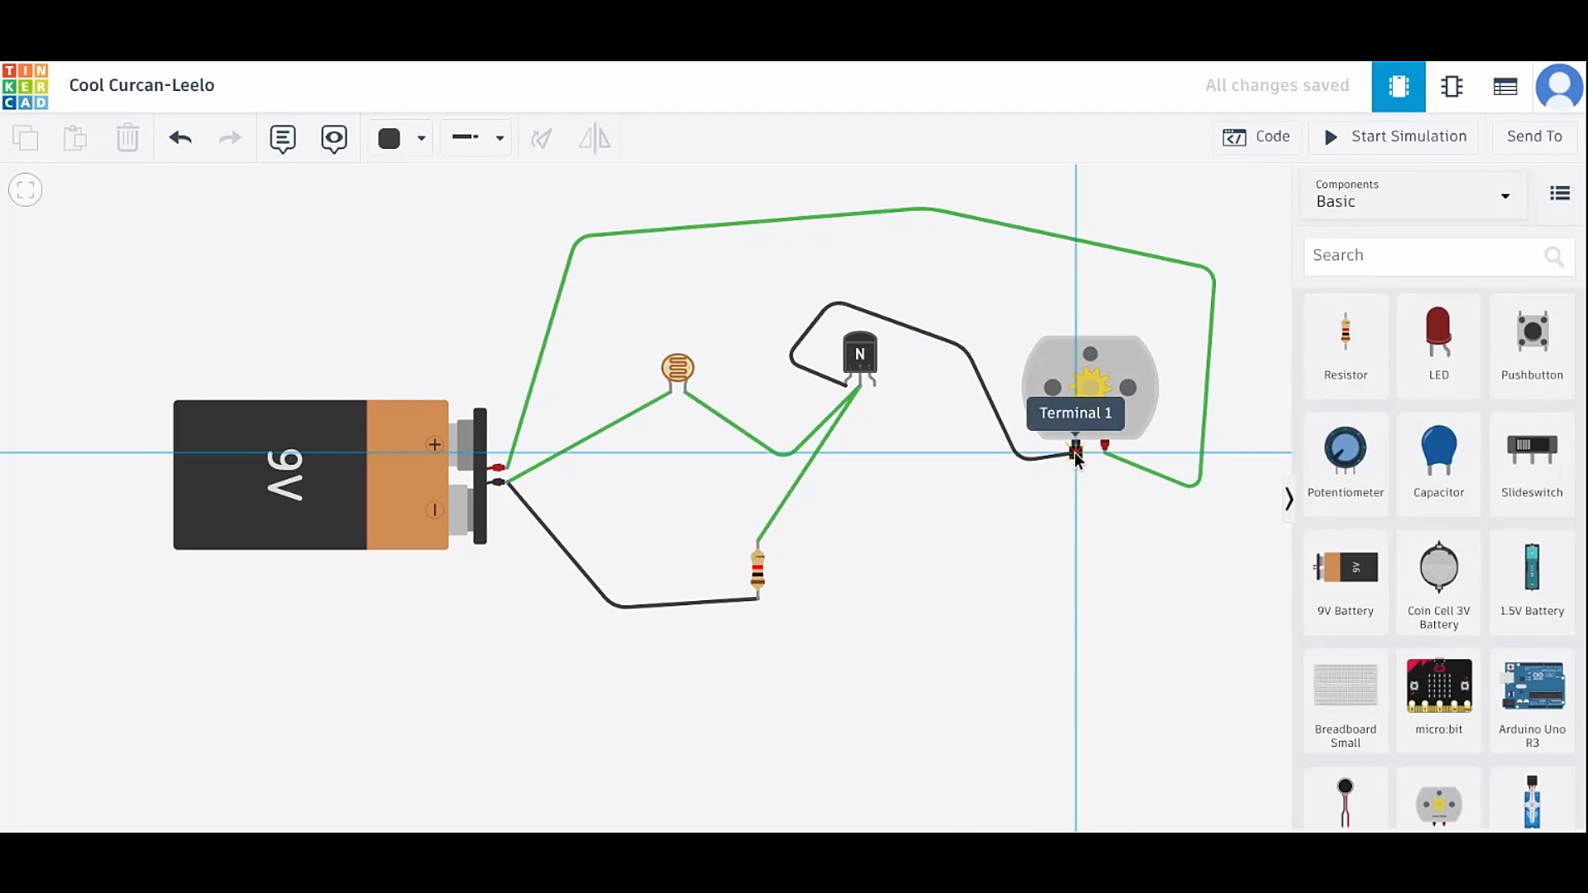
left_click(1075, 447)
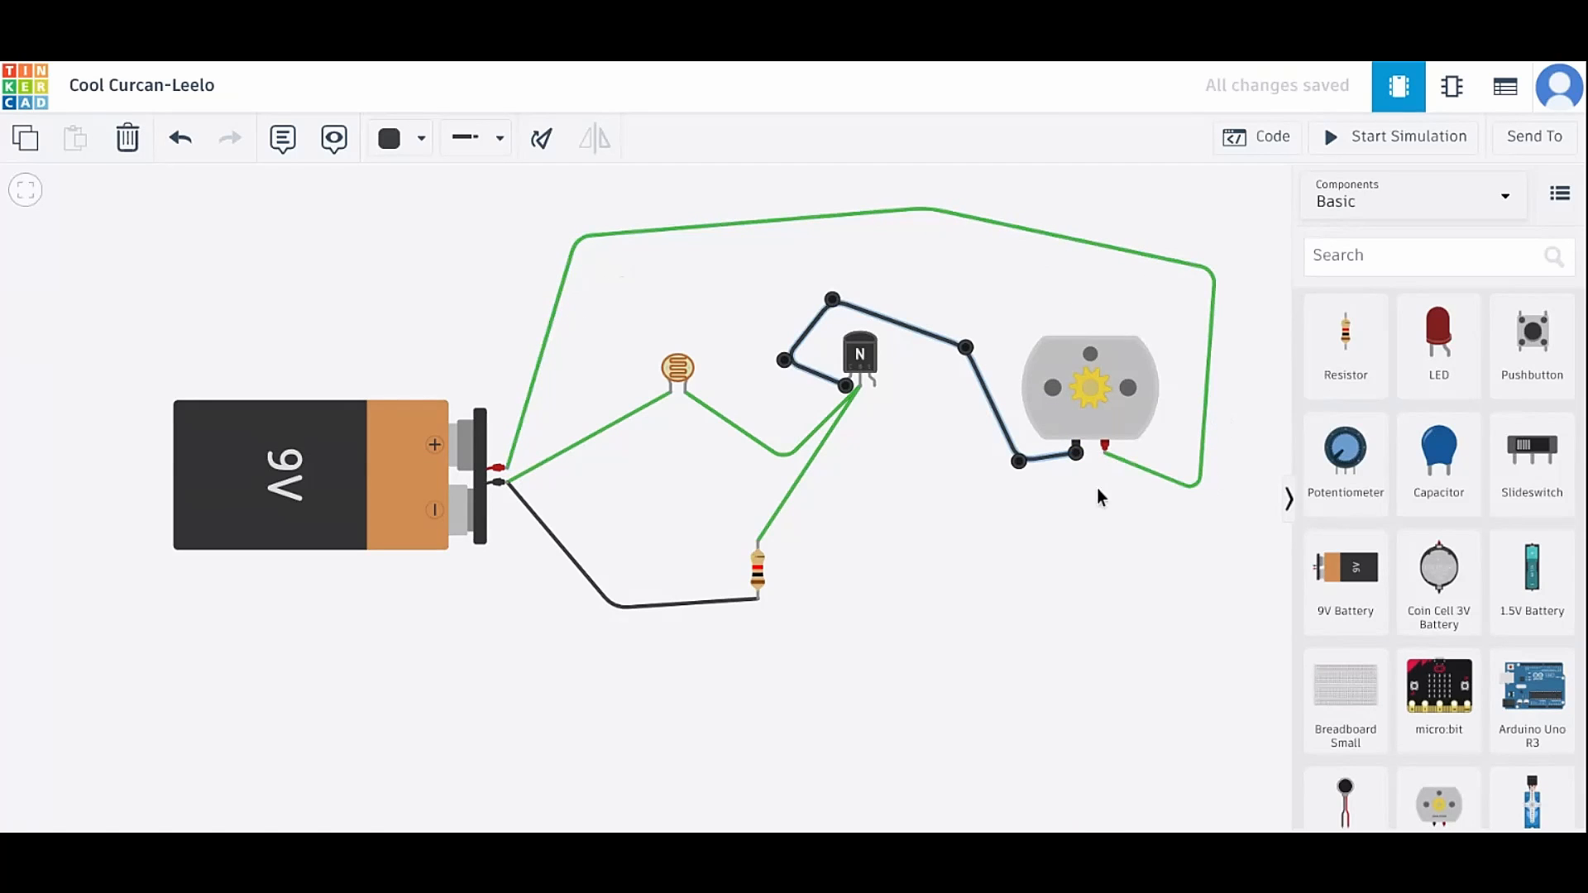
left_click(421, 139)
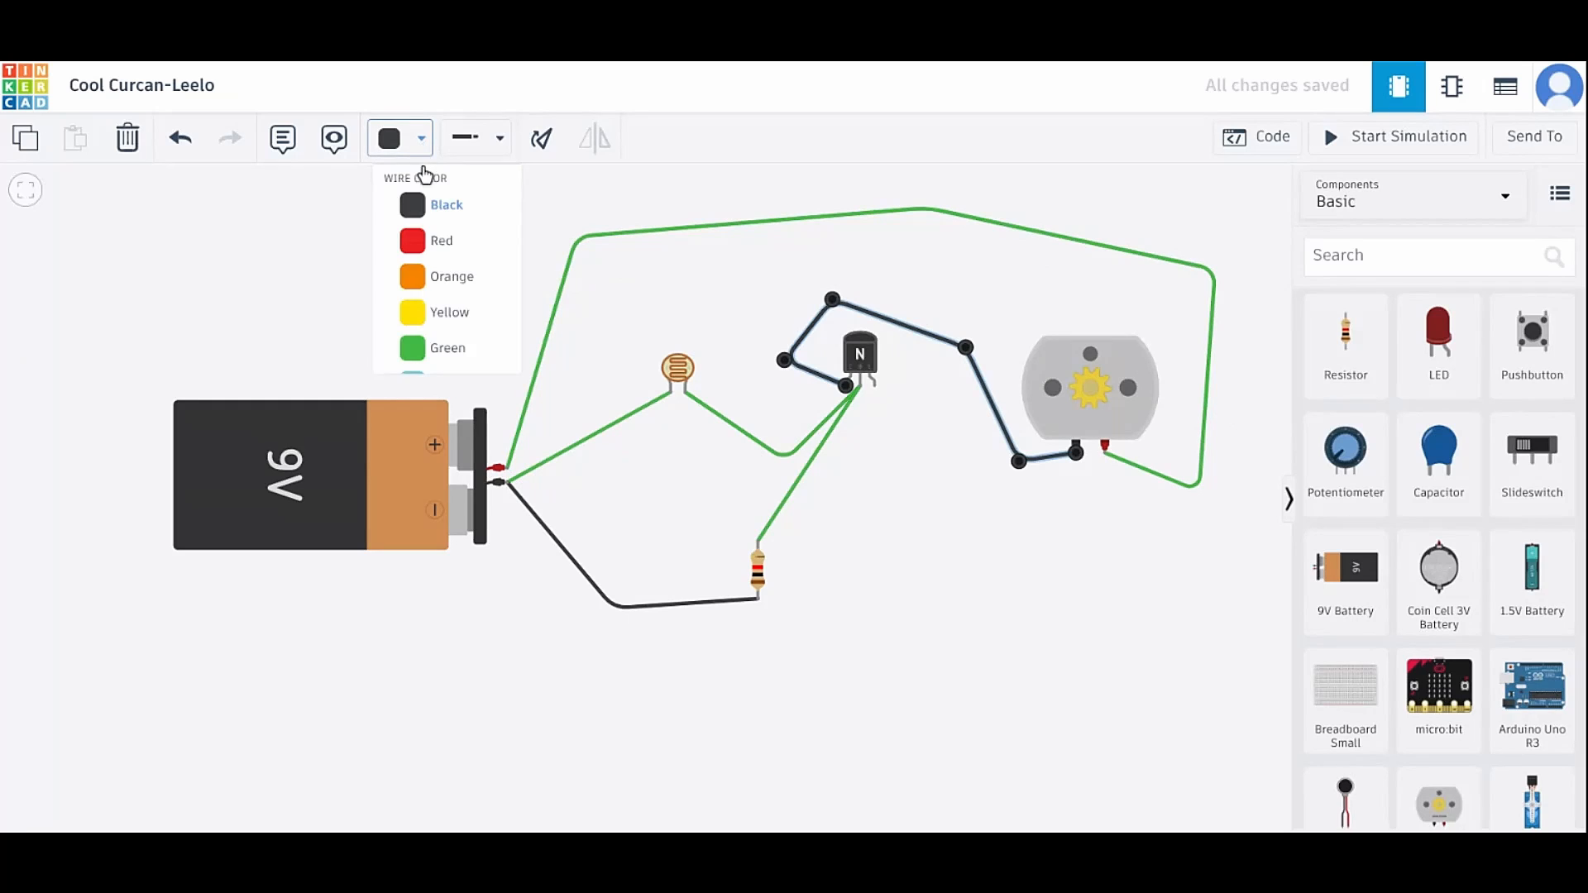
left_click(453, 351)
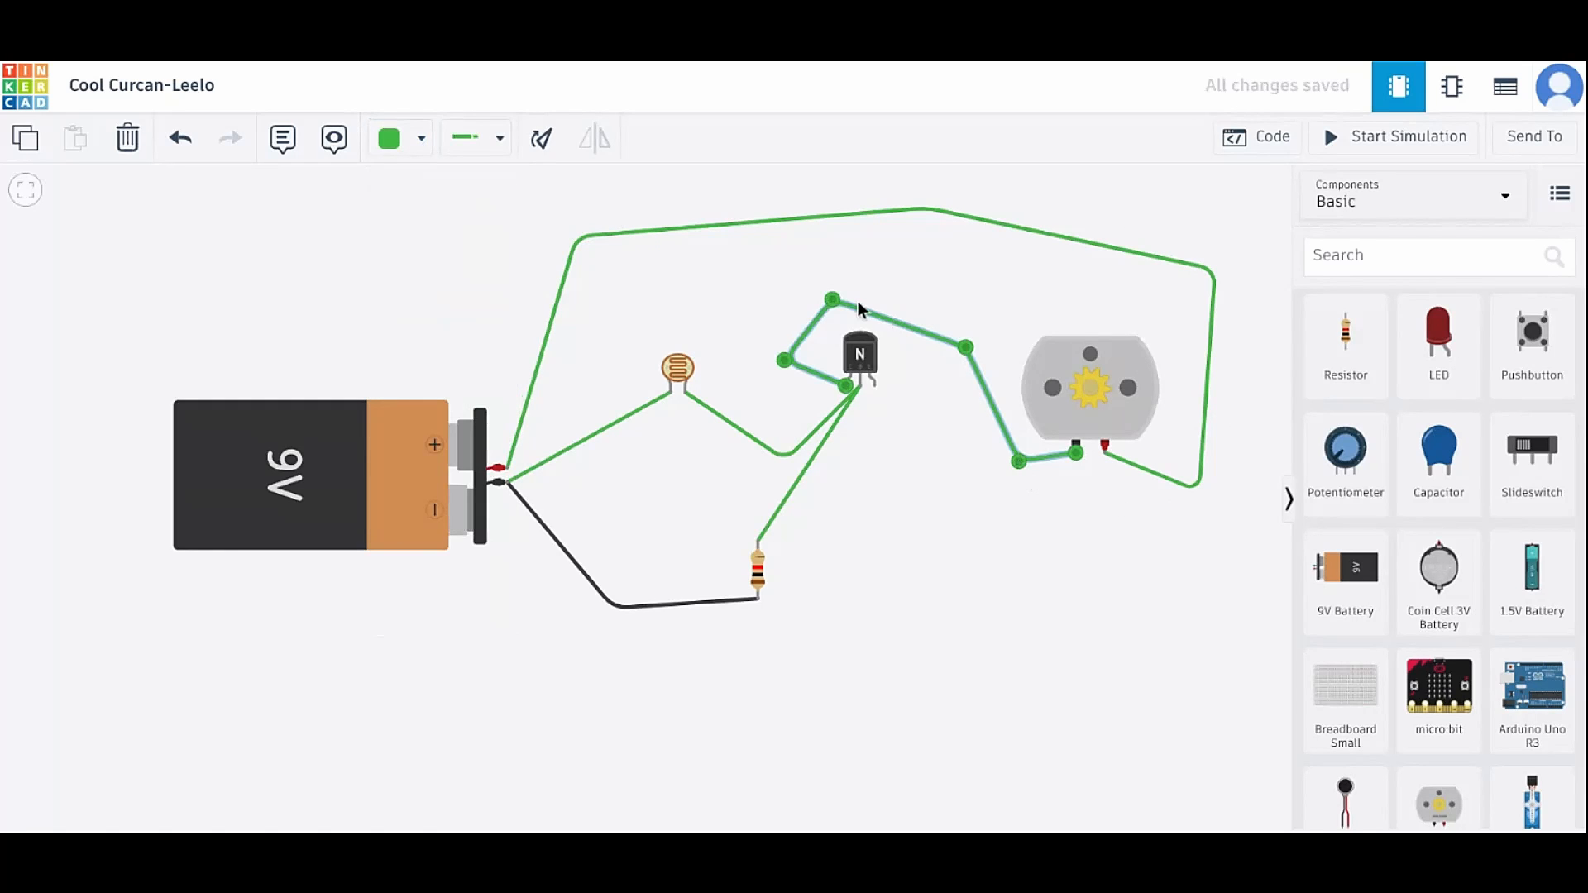
left_click(953, 542)
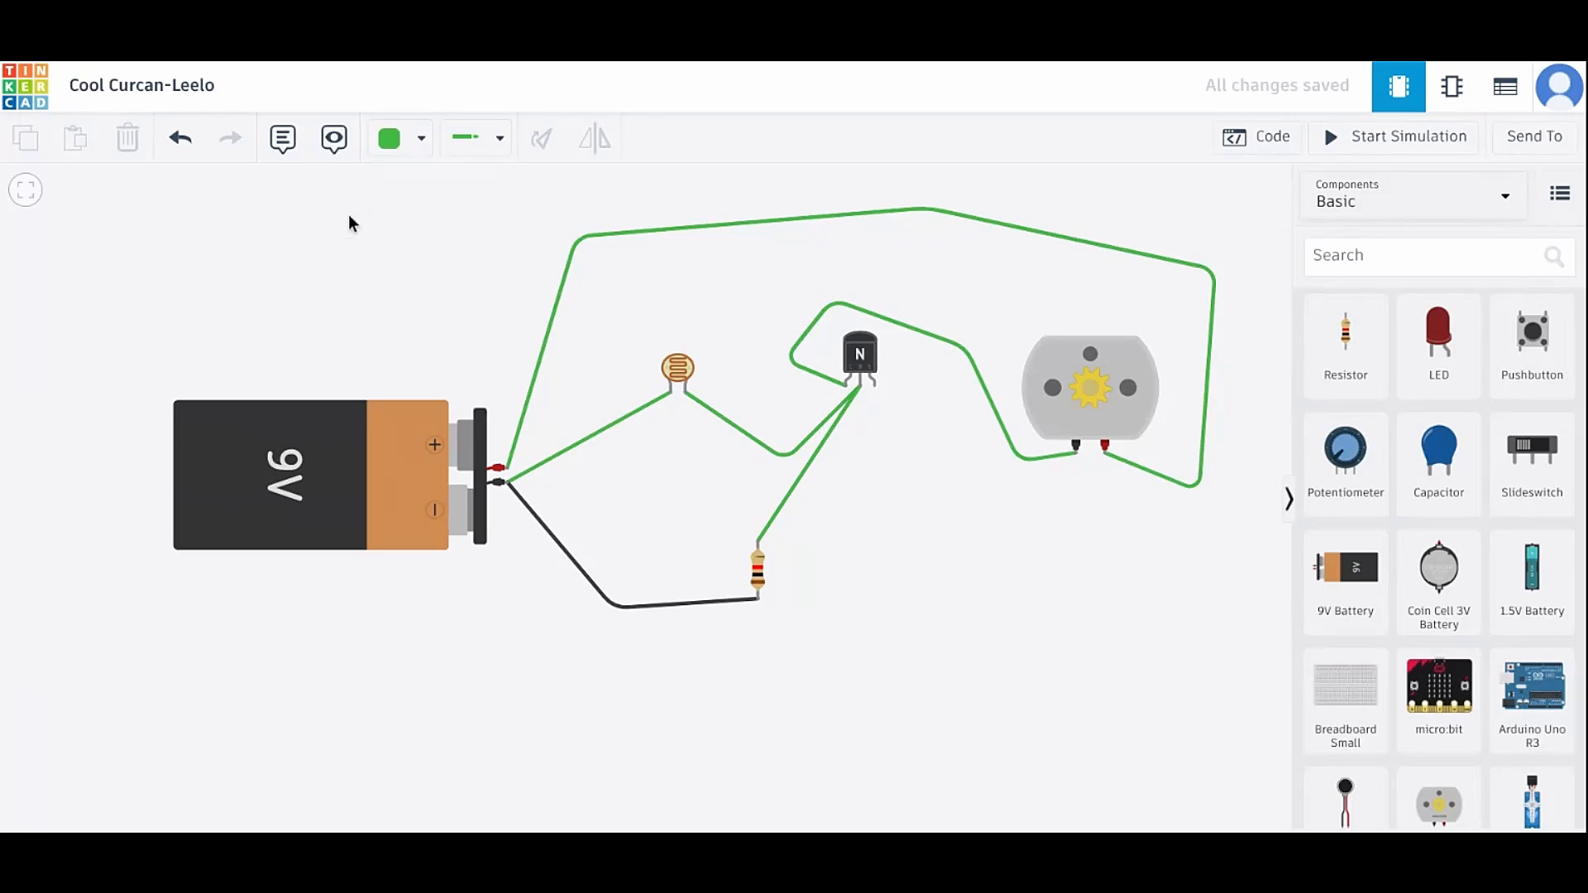
Step: Wire the transistor's right lead to the battery's negative terminal with three bends, passing below the resistor, and color the wire black
left_click(878, 384)
left_click(919, 565)
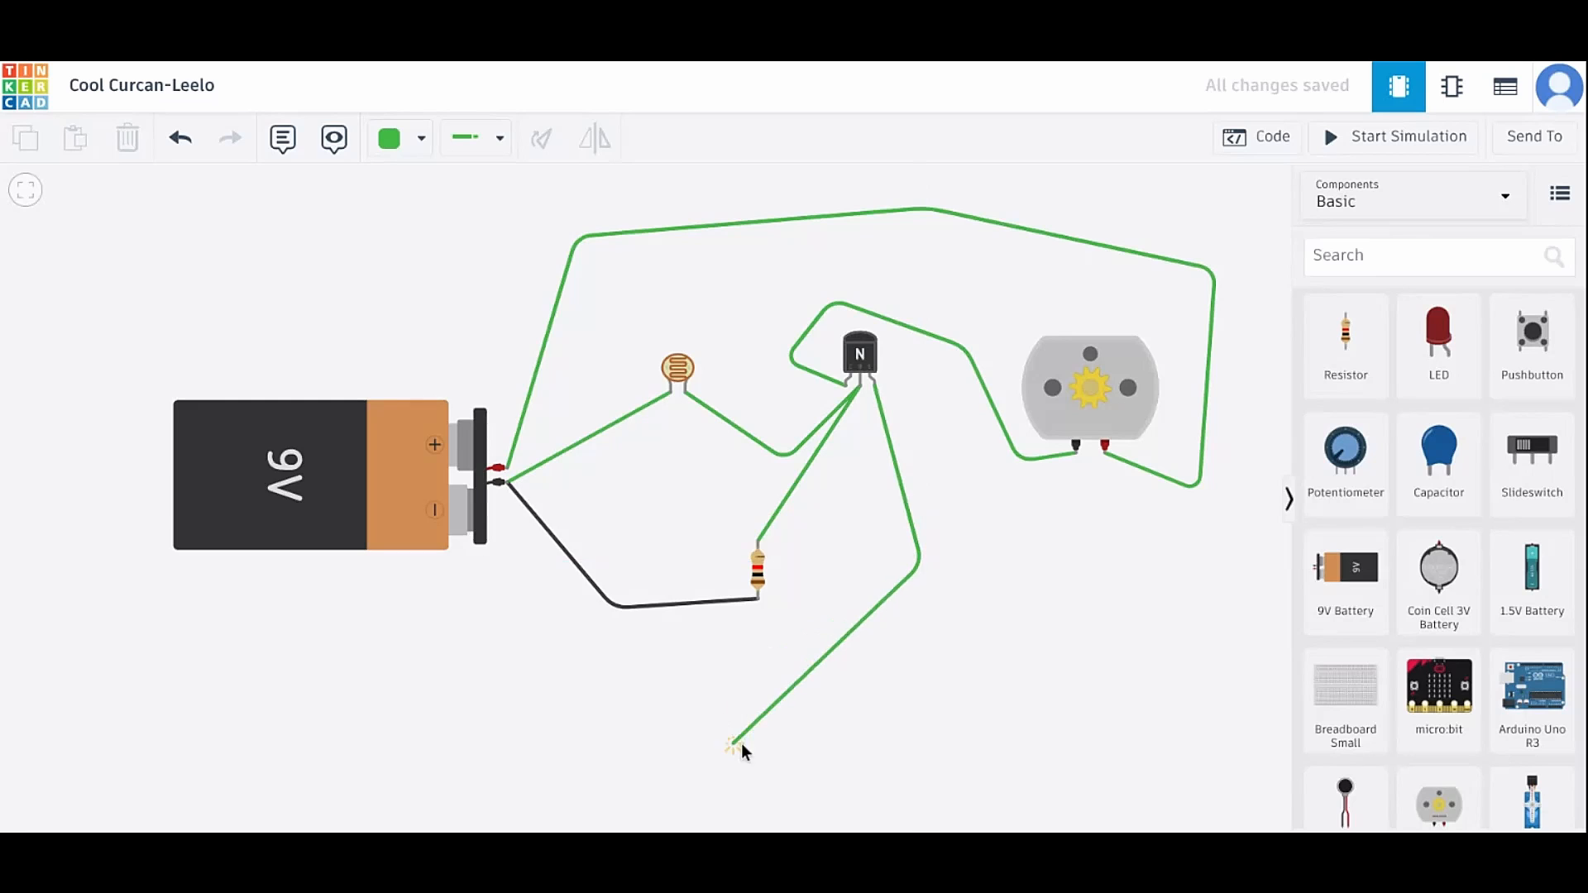
left_click(669, 723)
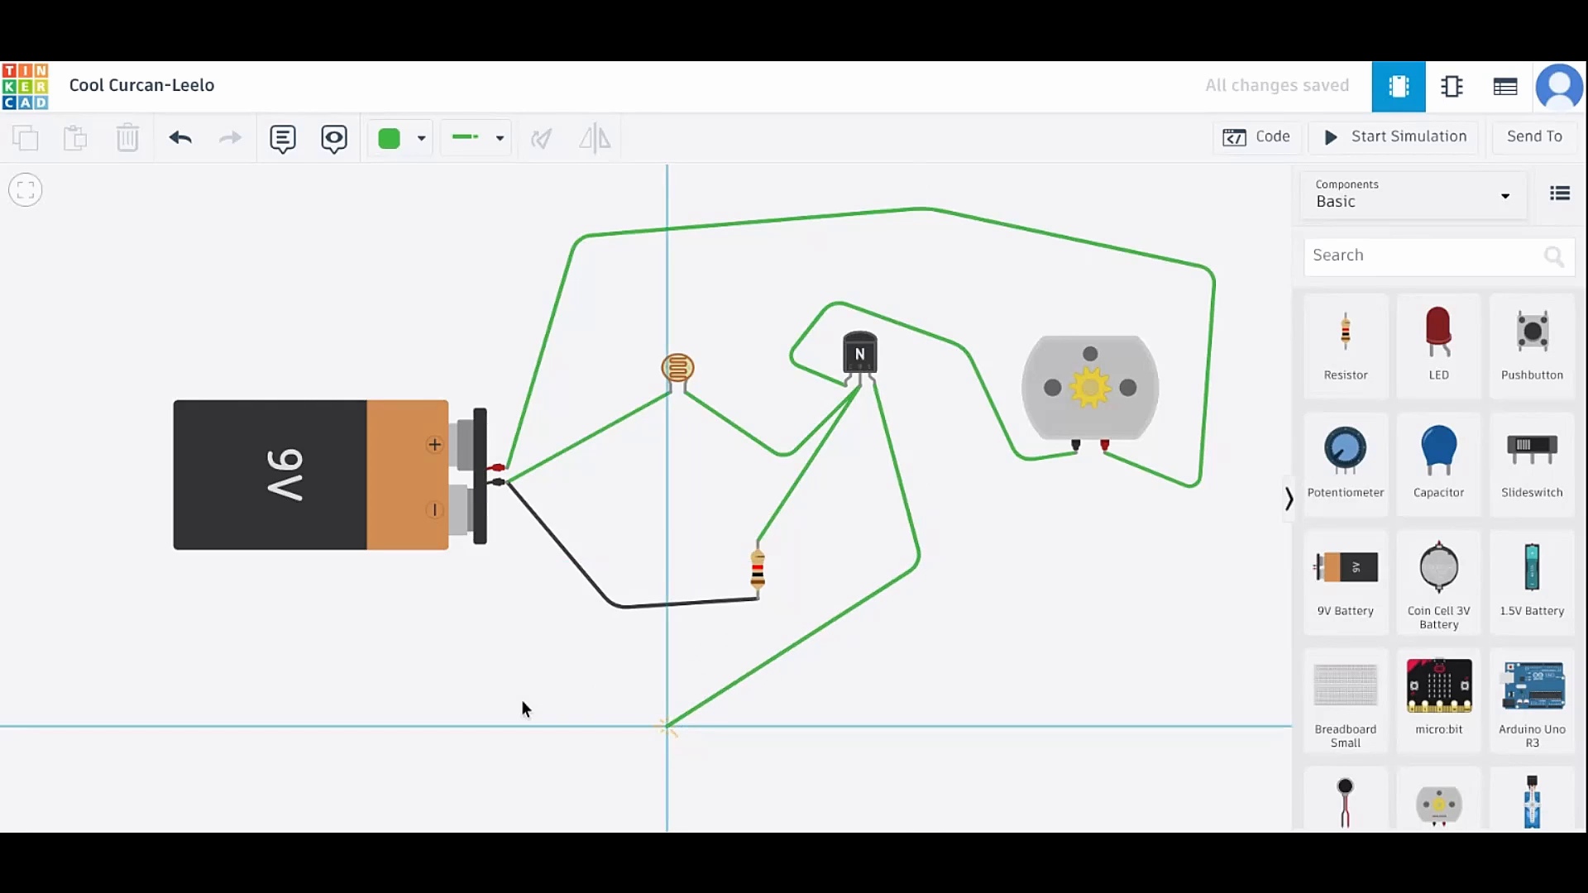
left_click(524, 635)
left_click(504, 482)
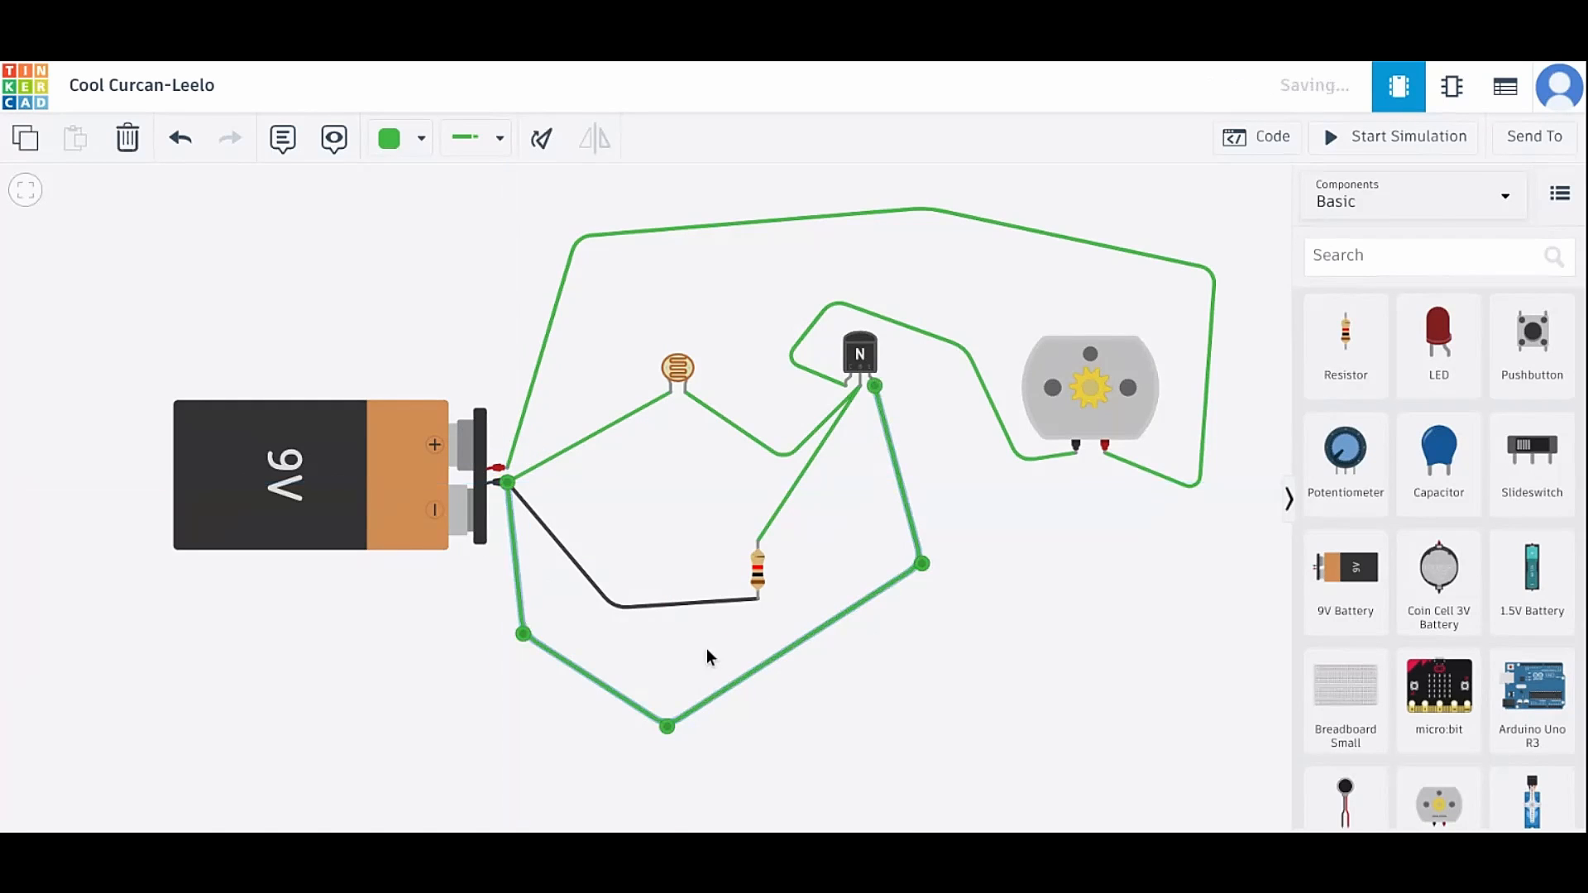
left_click(419, 133)
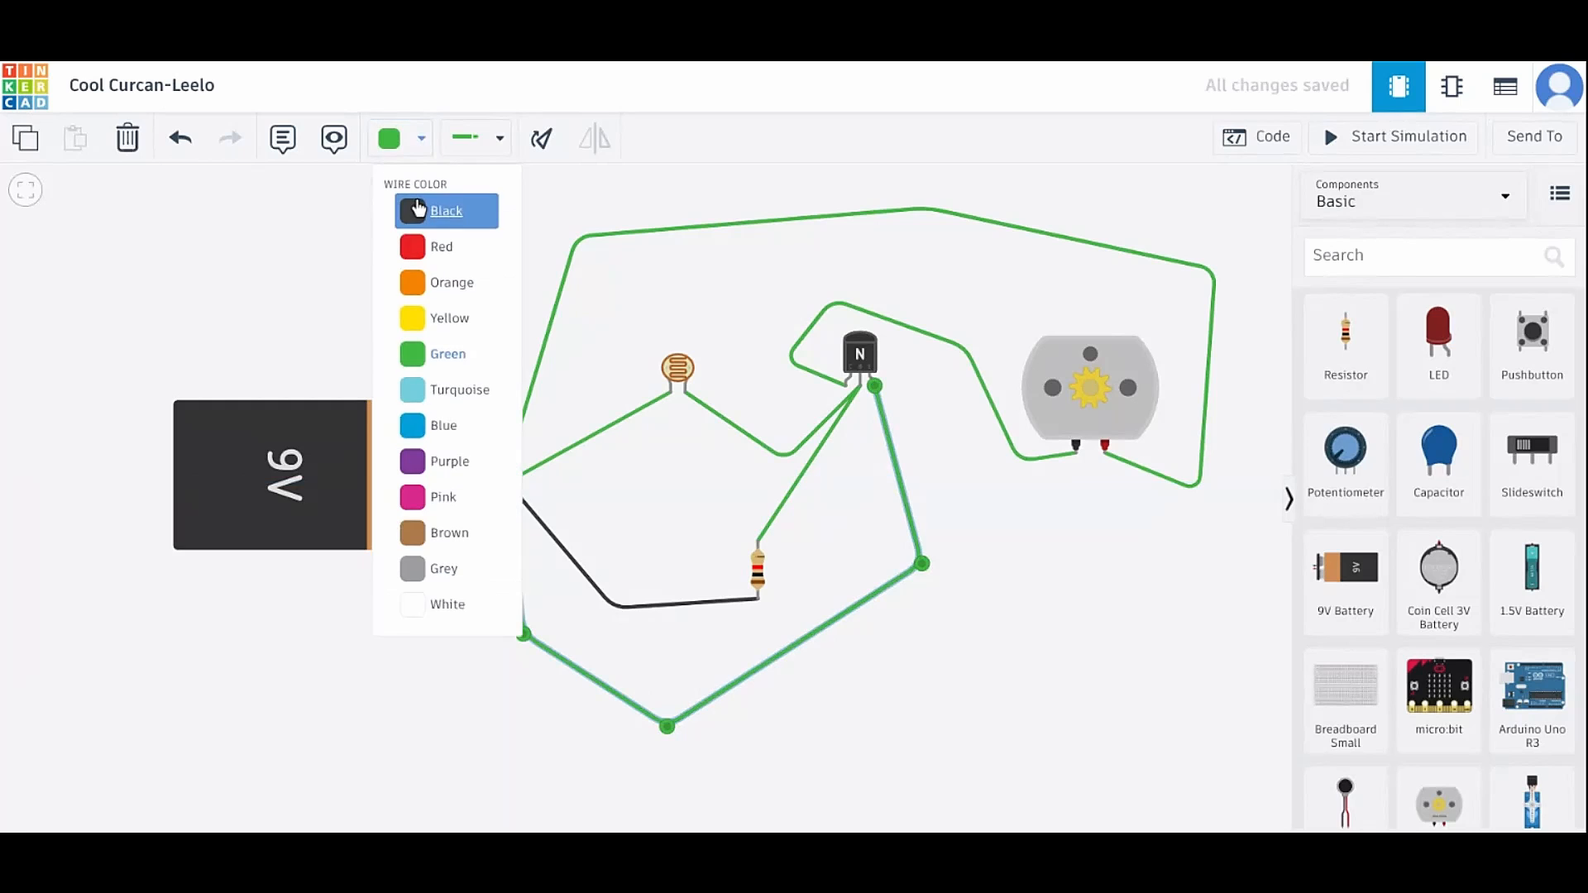
left_click(414, 210)
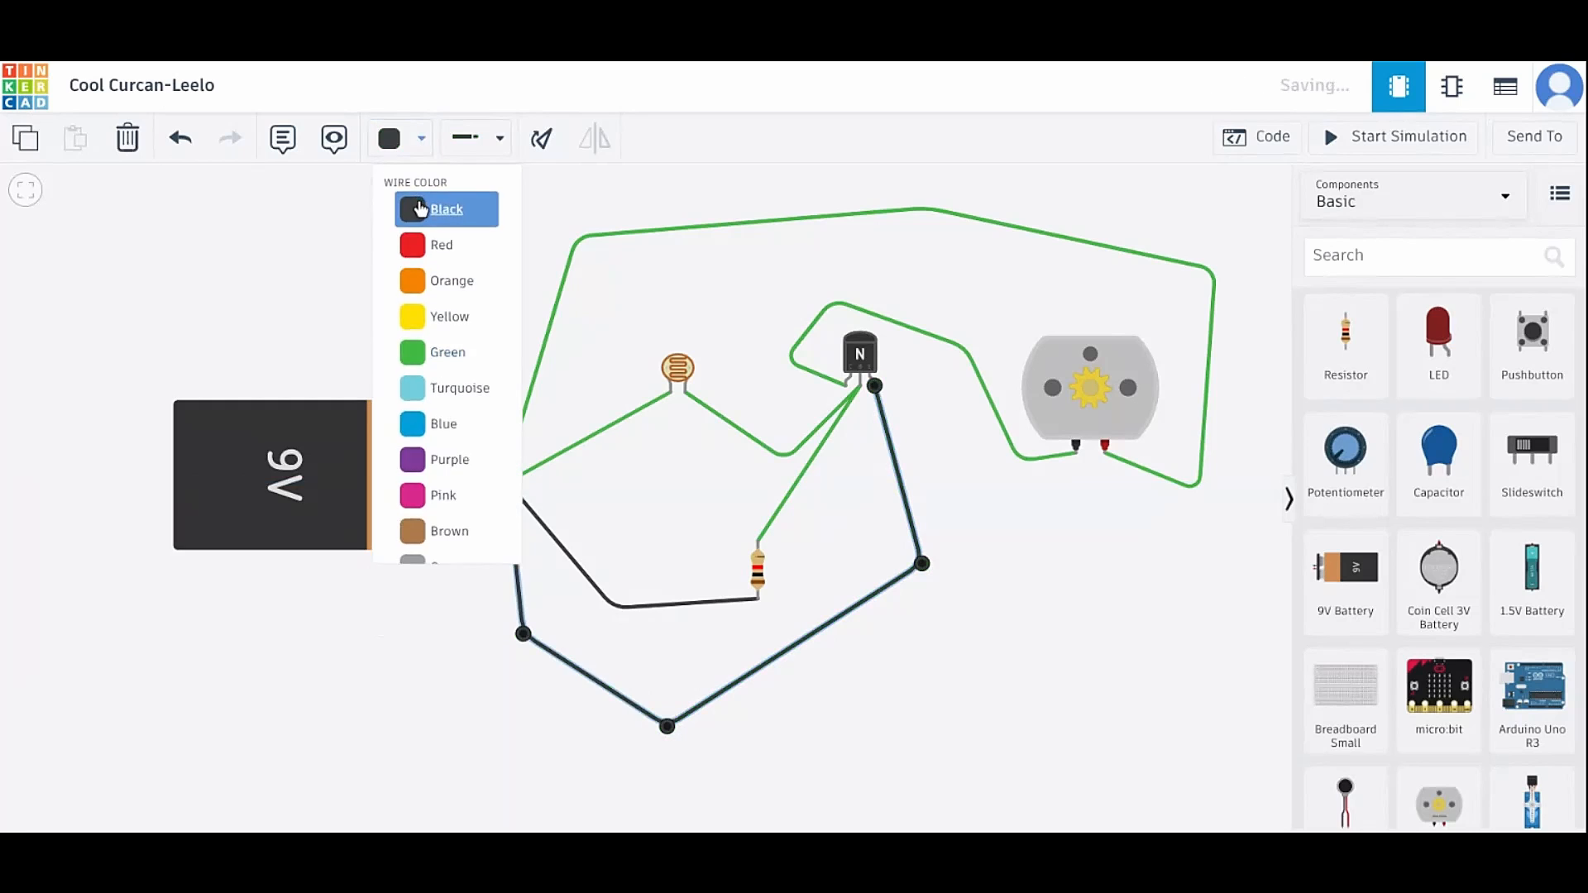
left_click(1130, 754)
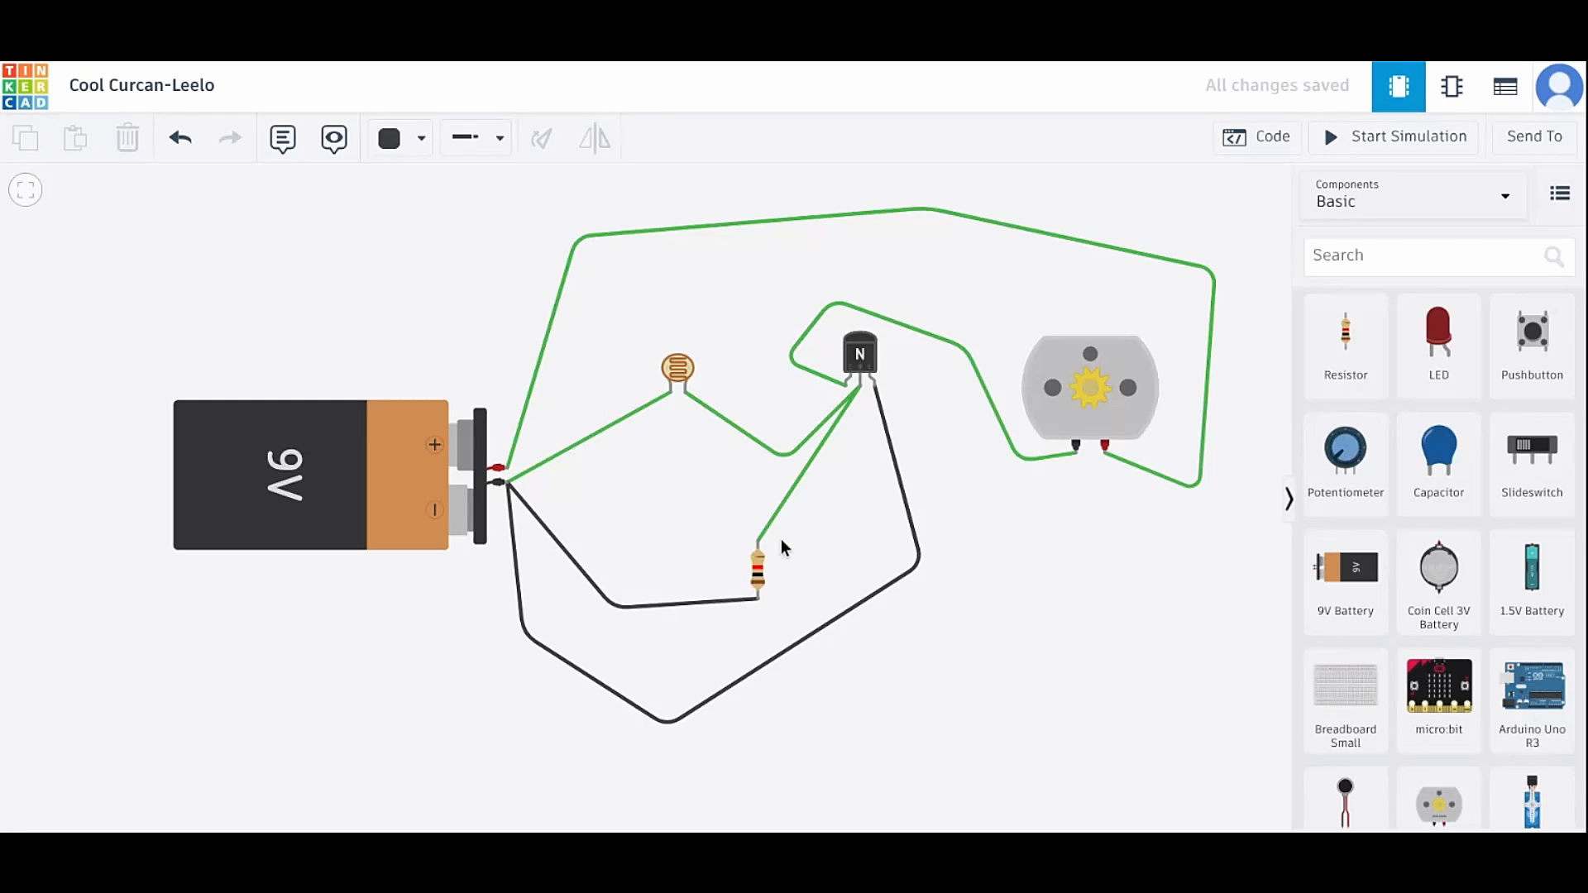
Step: Inspect the properties of the resistor and of the NPN transistor
left_click(758, 579)
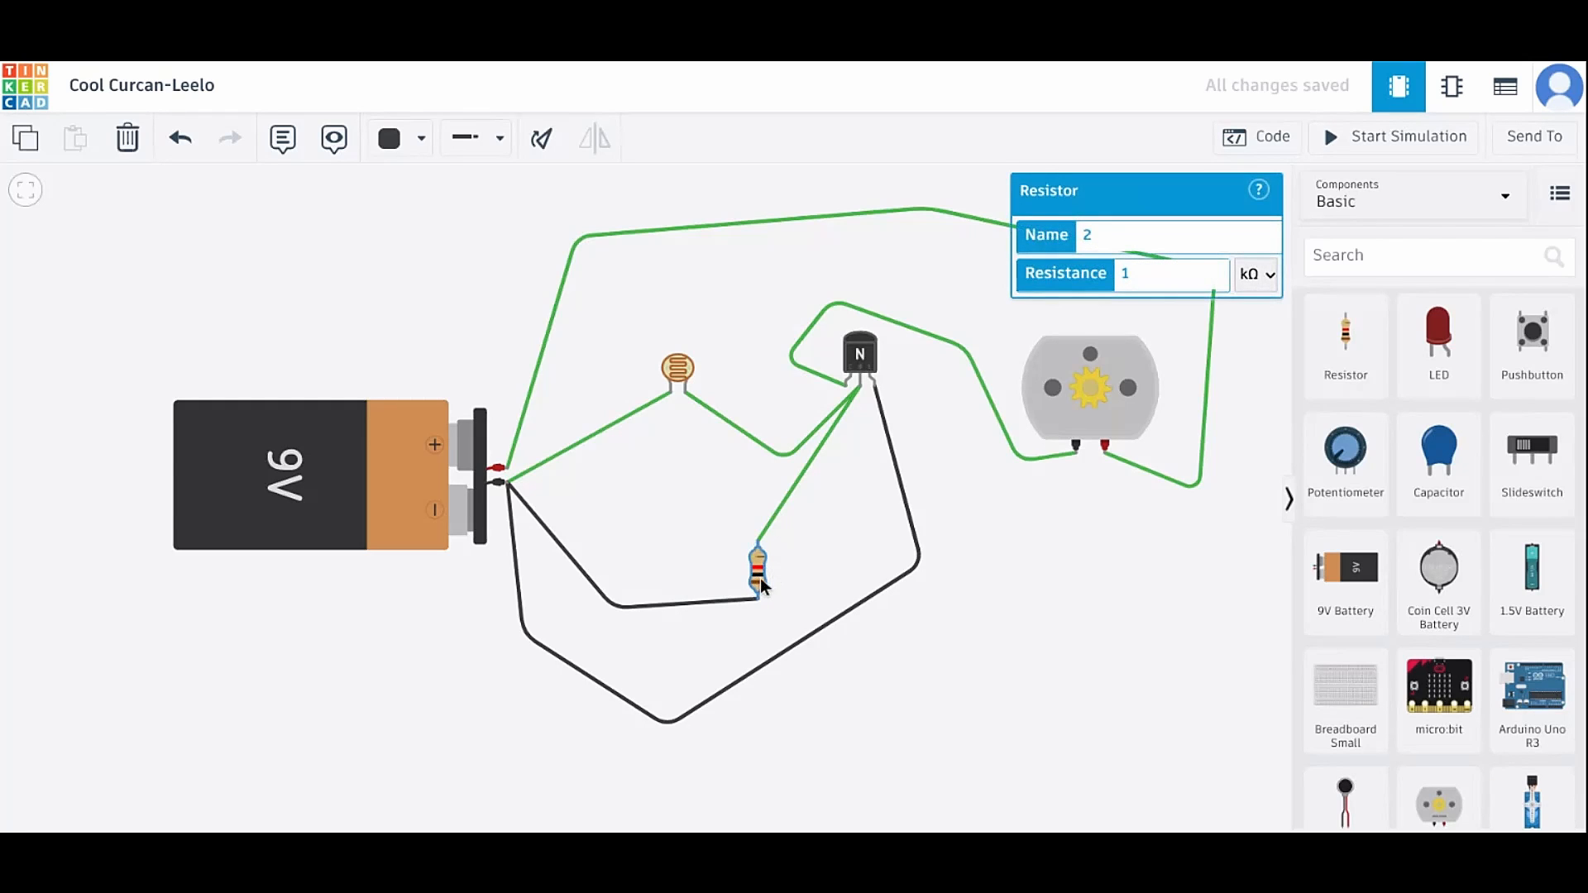
left_click(804, 552)
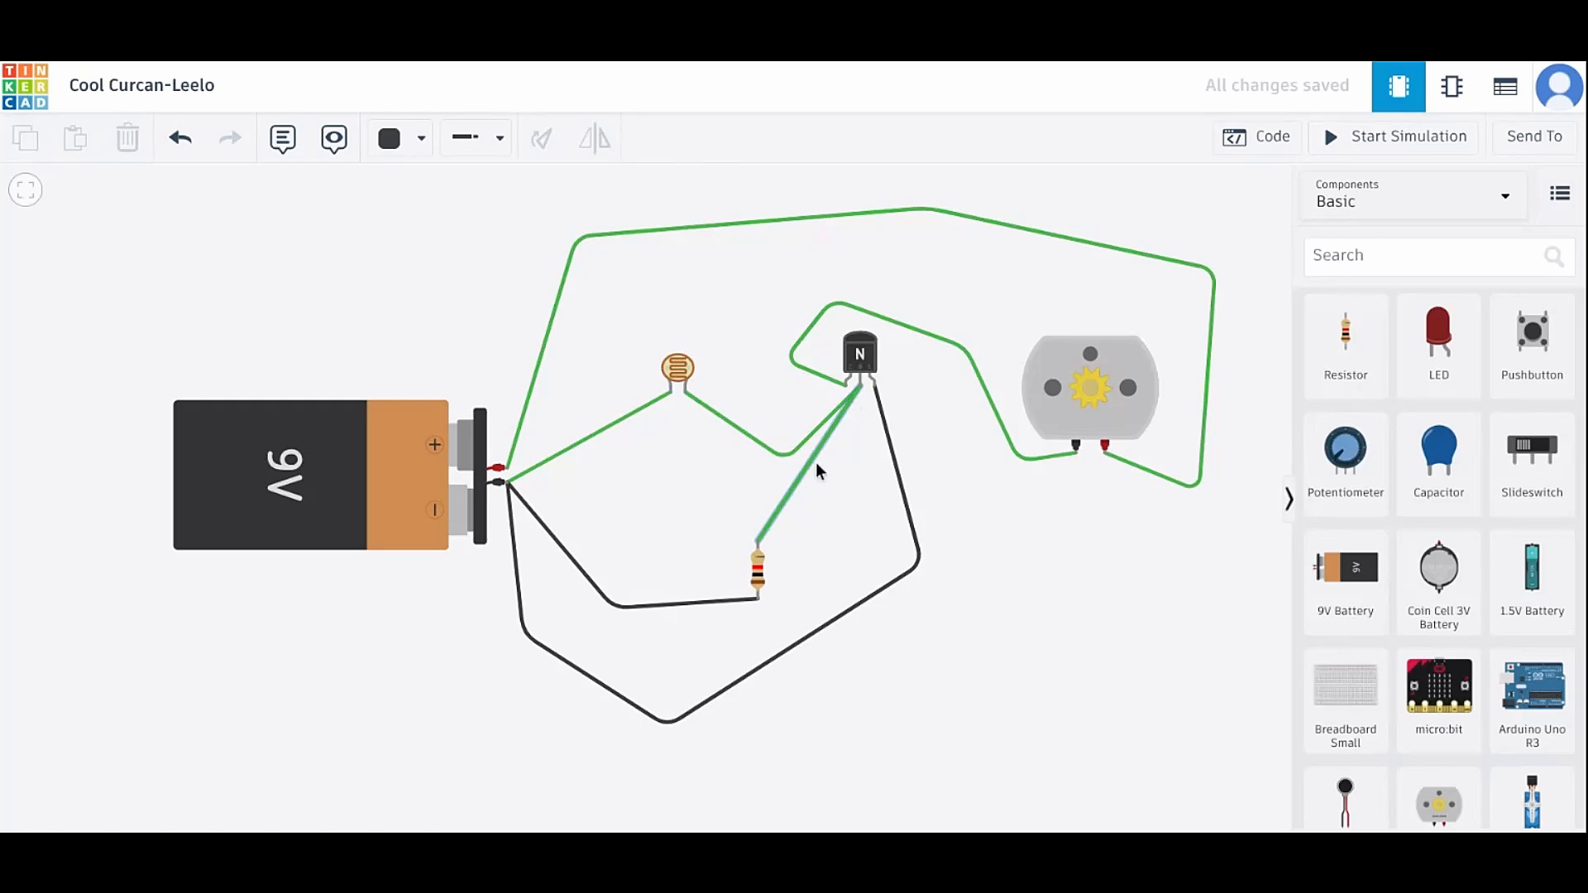
left_click(758, 573)
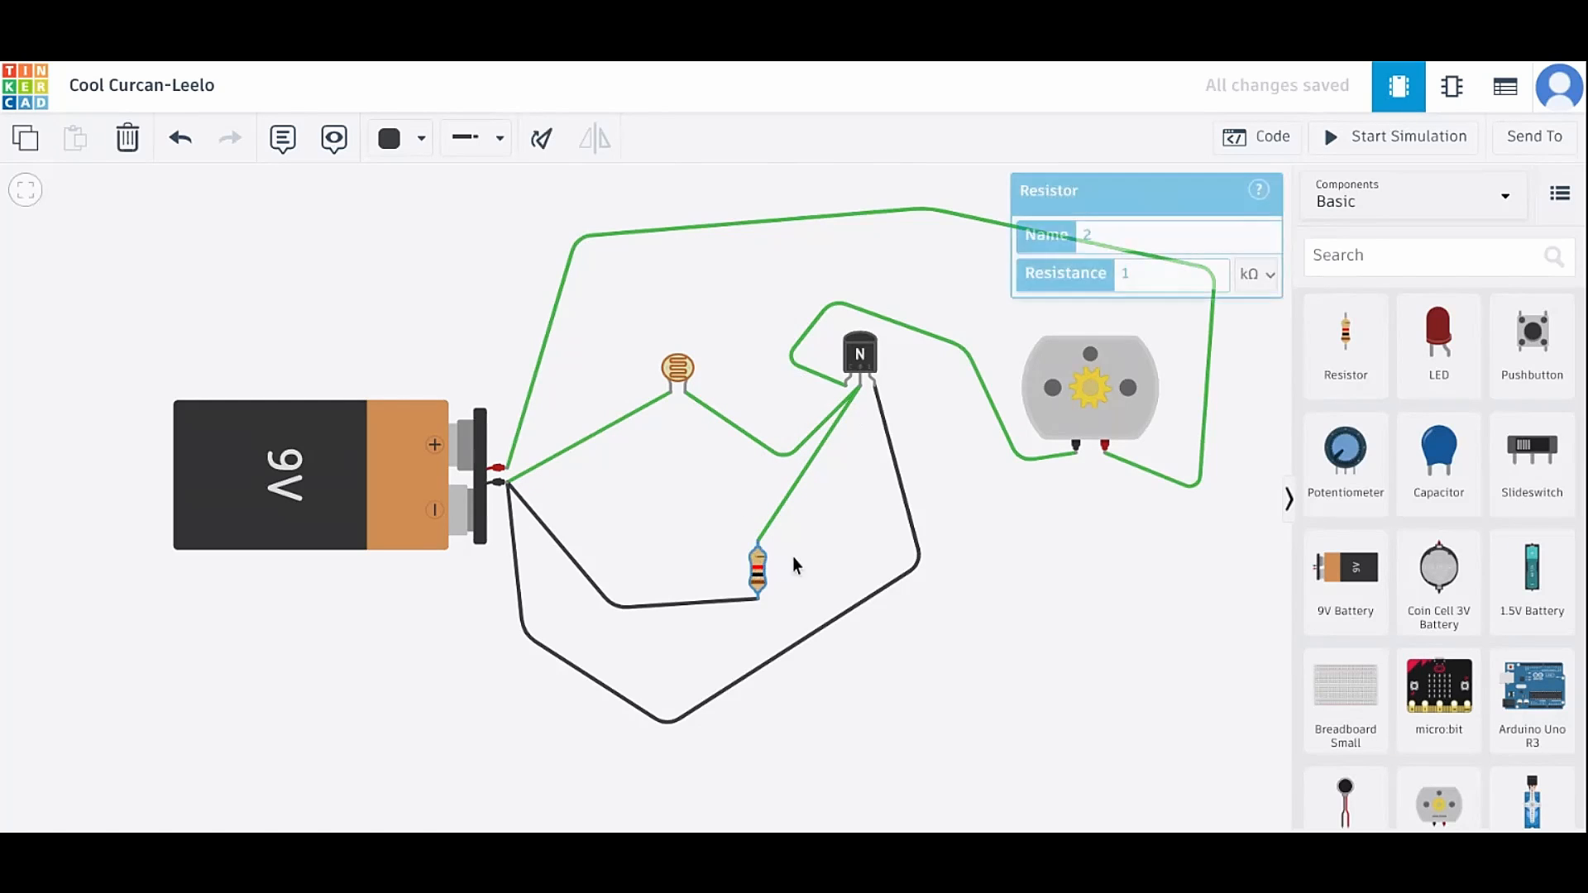
left_click(844, 470)
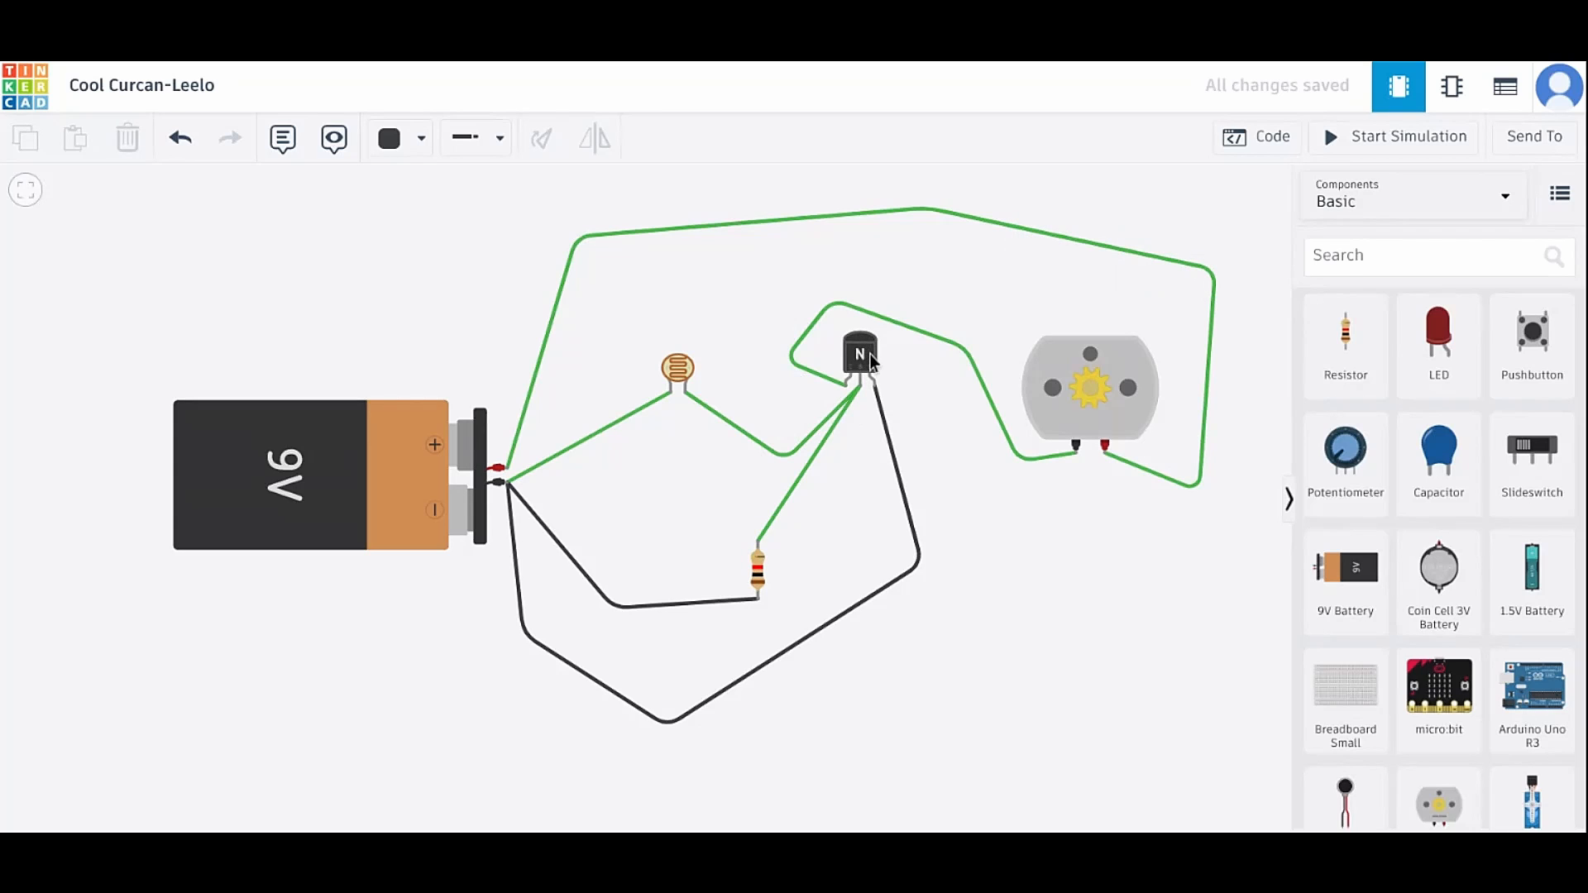
left_click(861, 354)
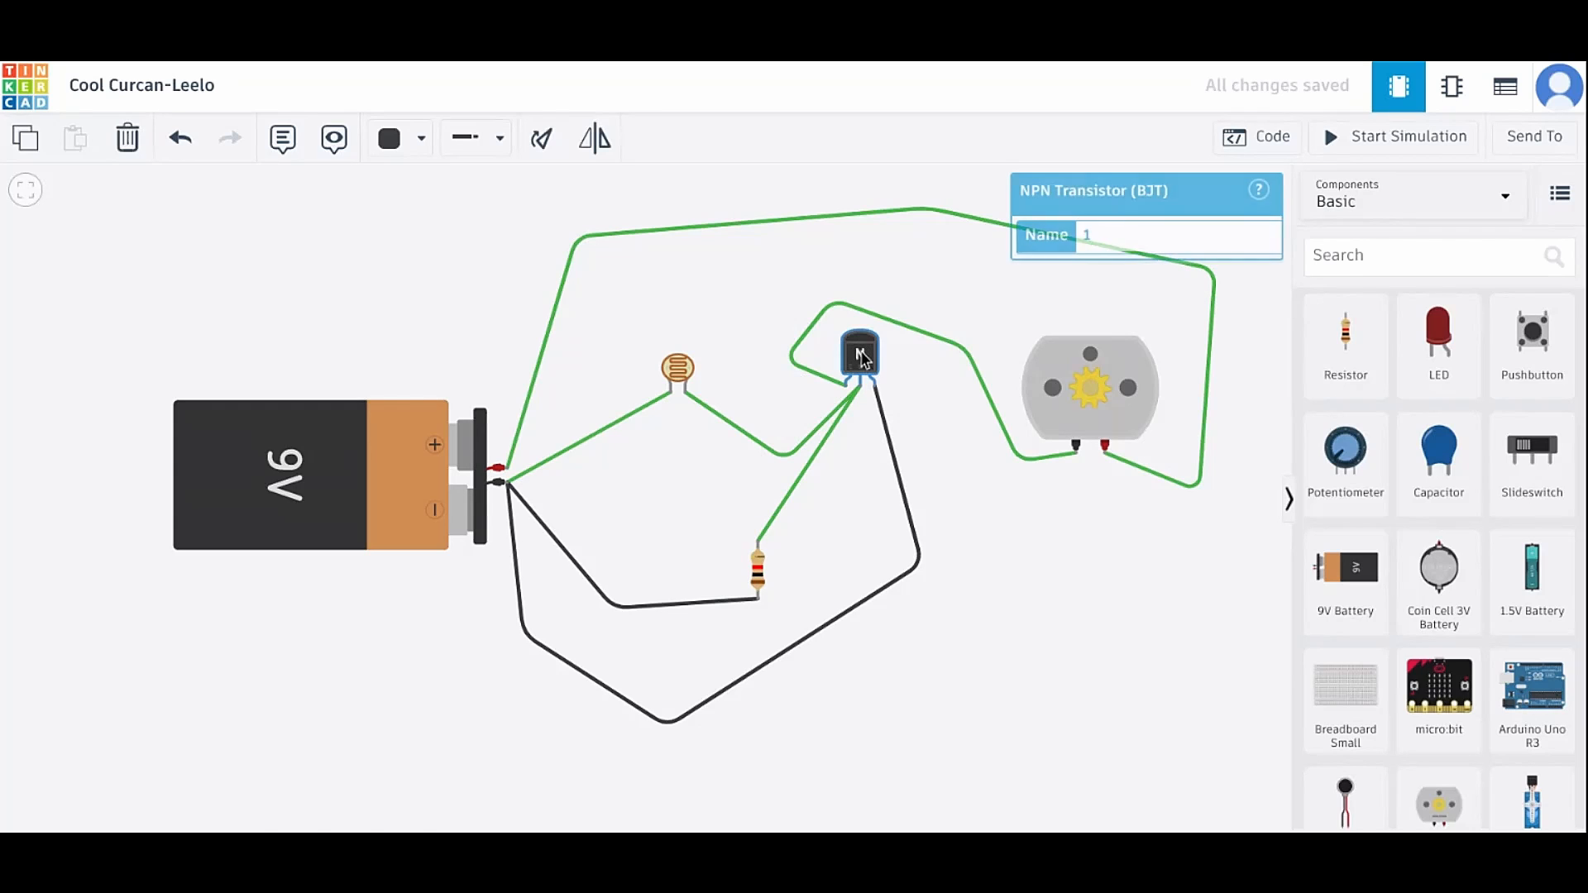
left_click(1091, 648)
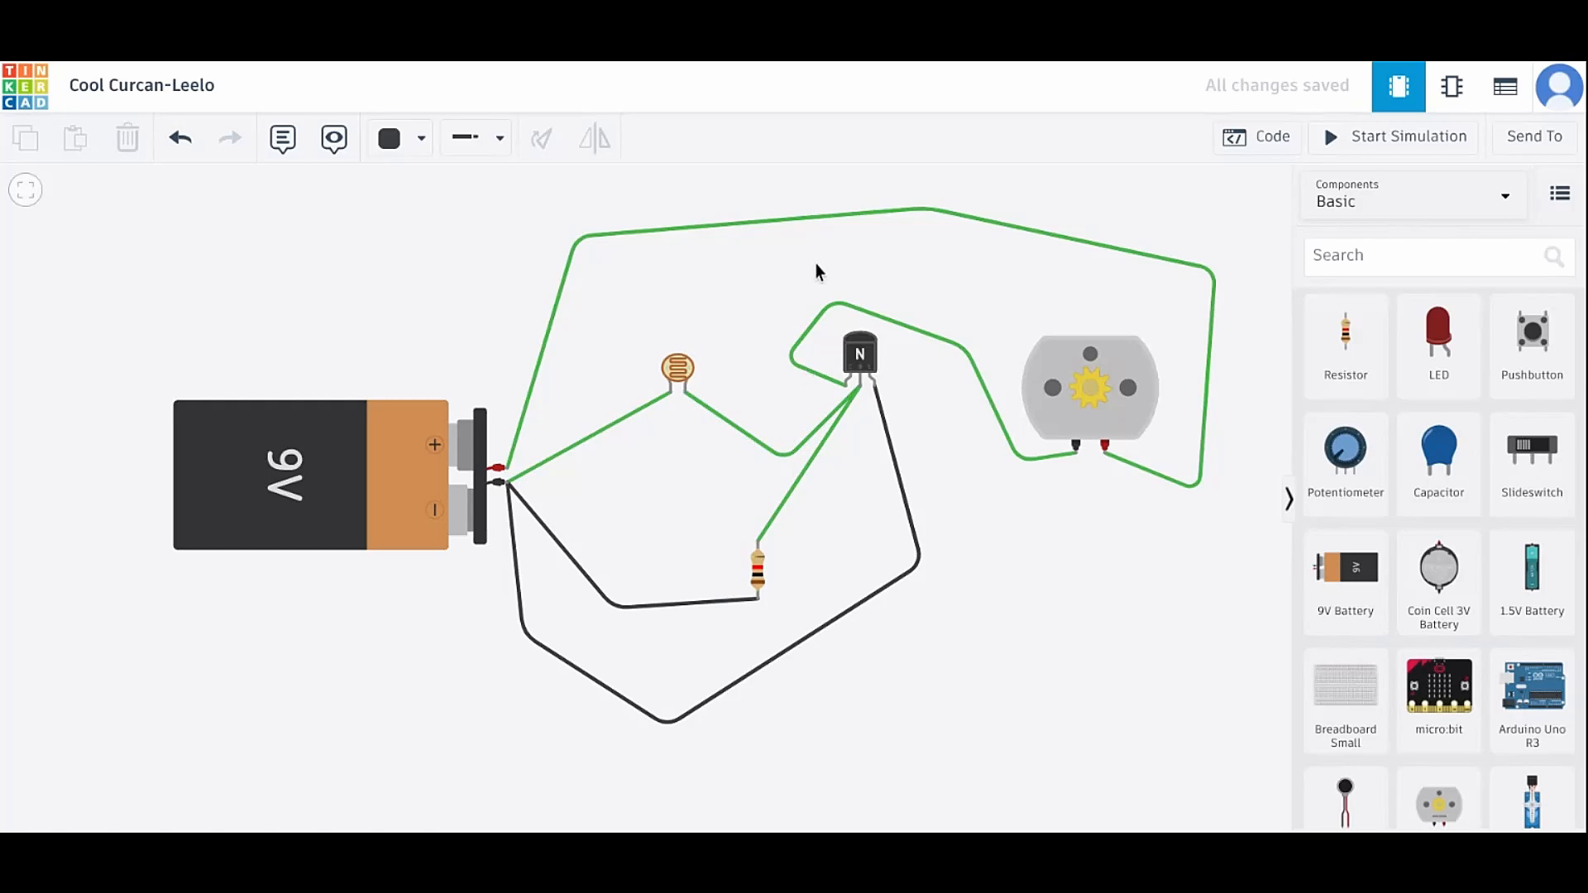
Step: Color the wires from the battery's positive terminal to the motor and from the motor to the transistor's left lead turquoise
left_click(819, 216)
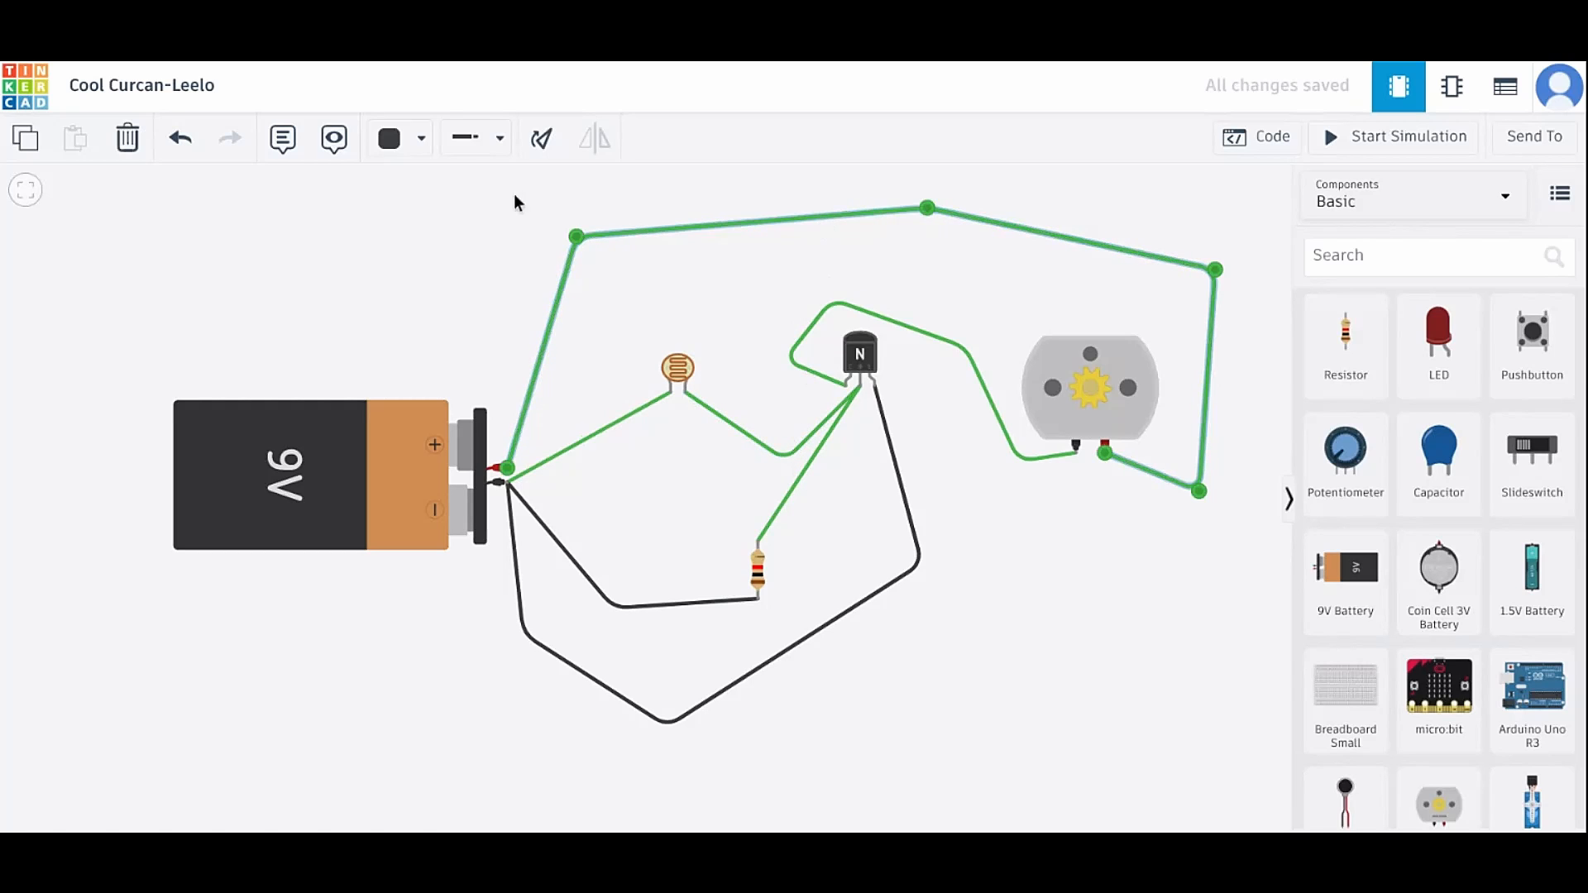
left_click(421, 139)
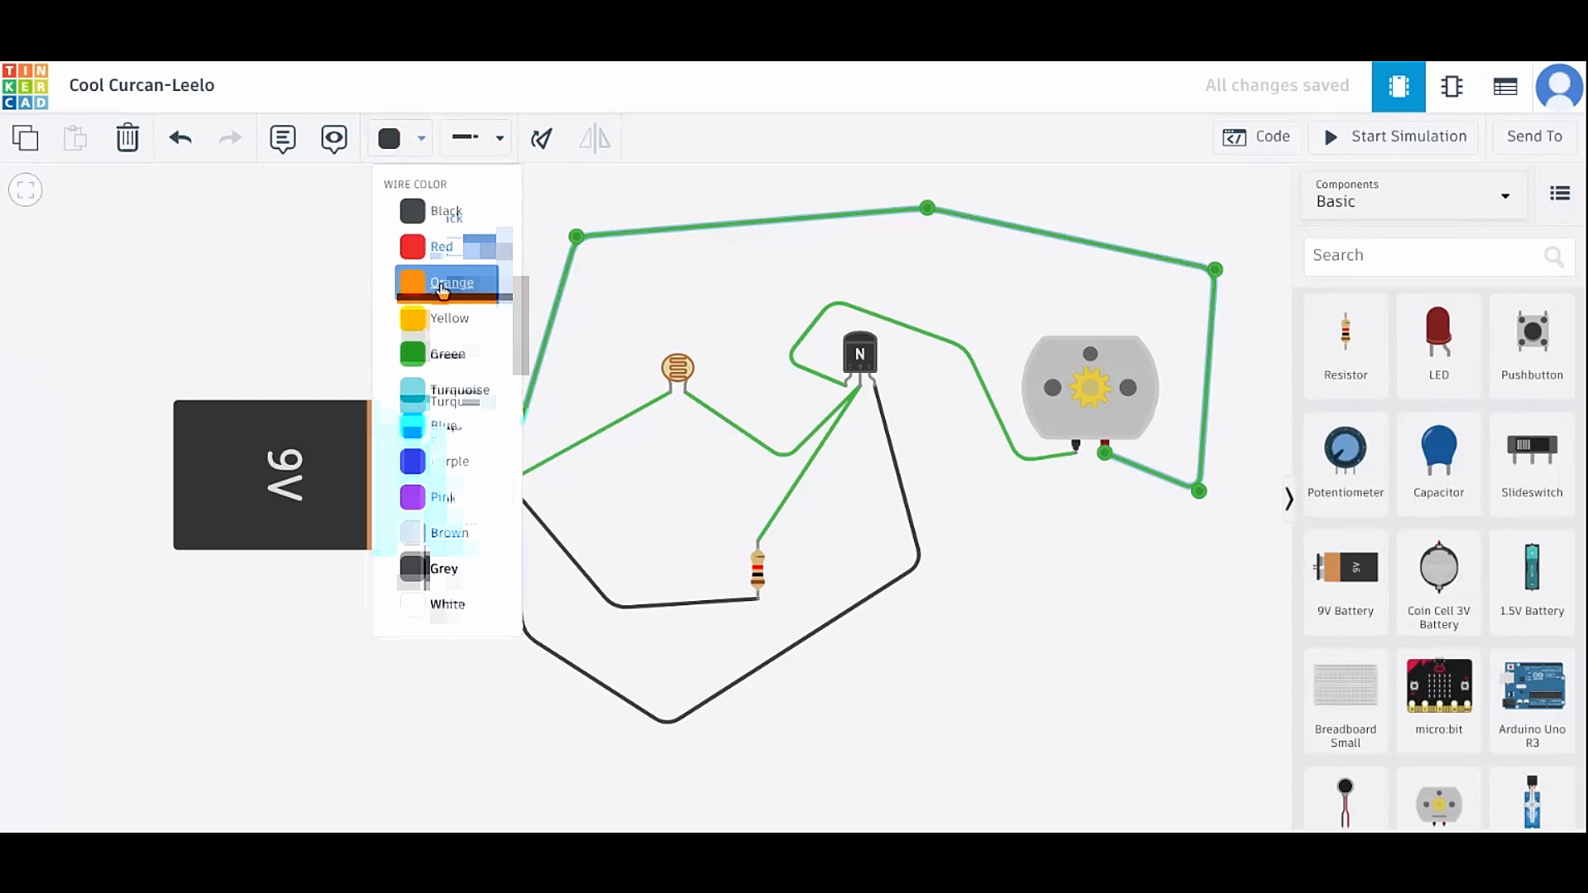
left_click(461, 396)
left_click(1020, 617)
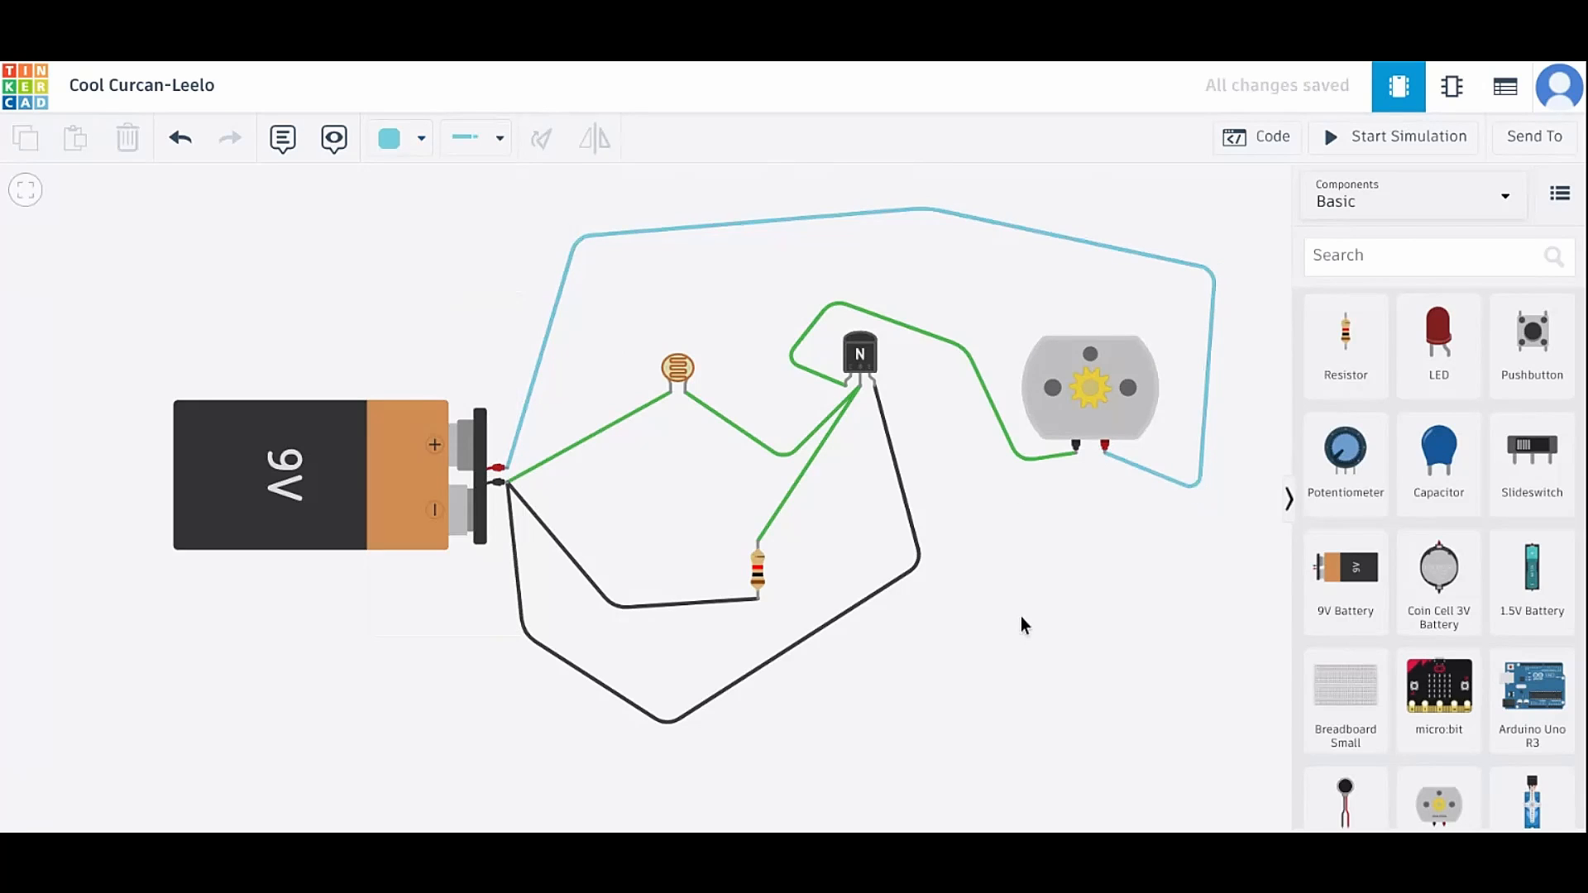
left_click(991, 412)
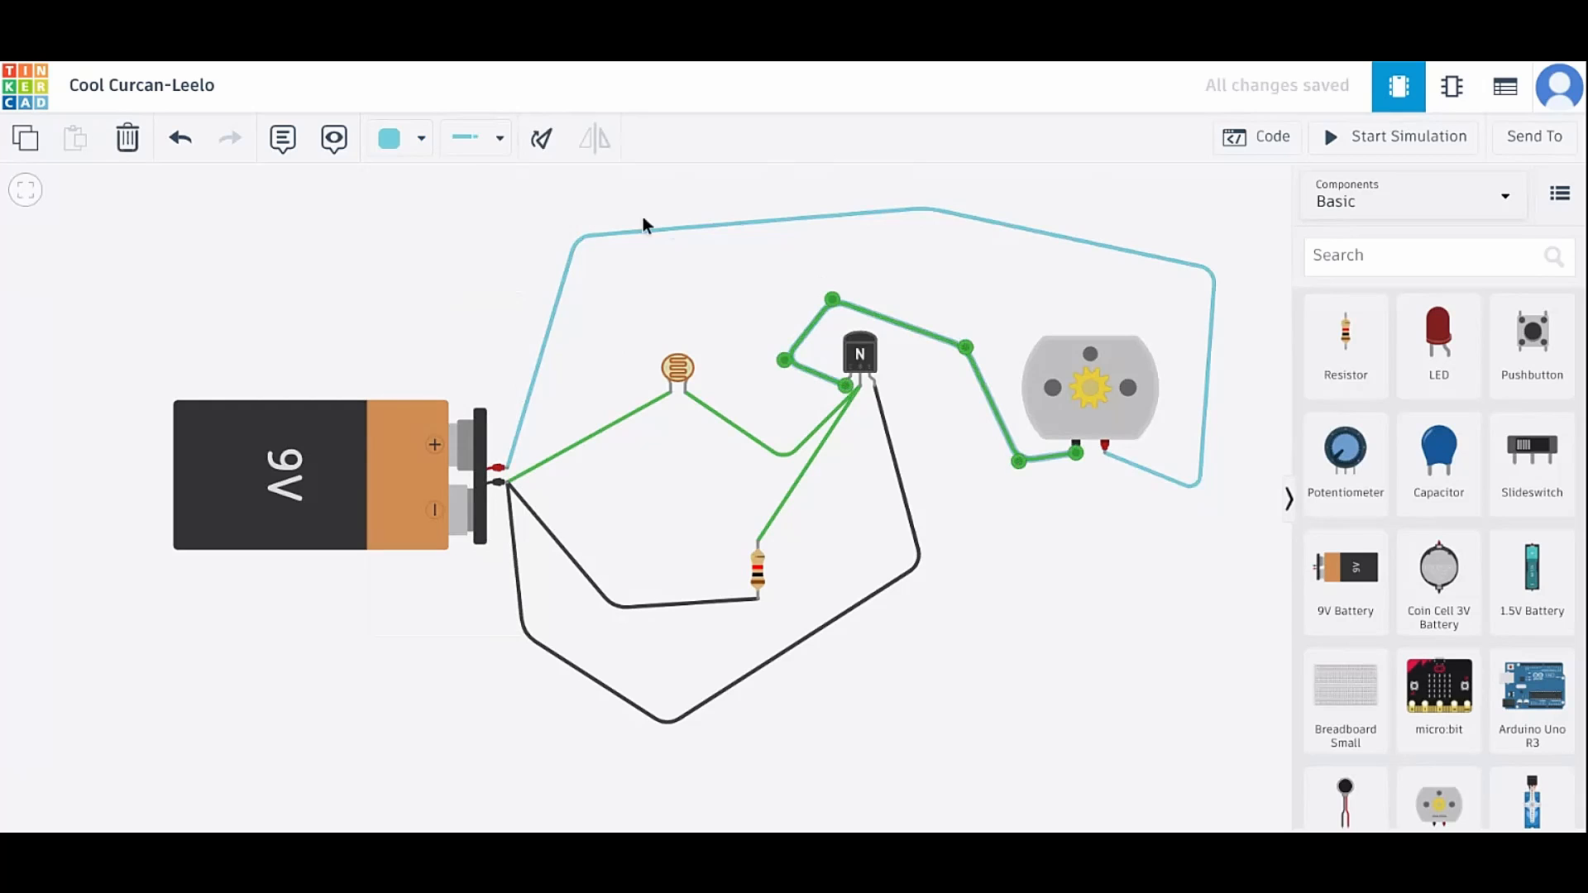
left_click(428, 147)
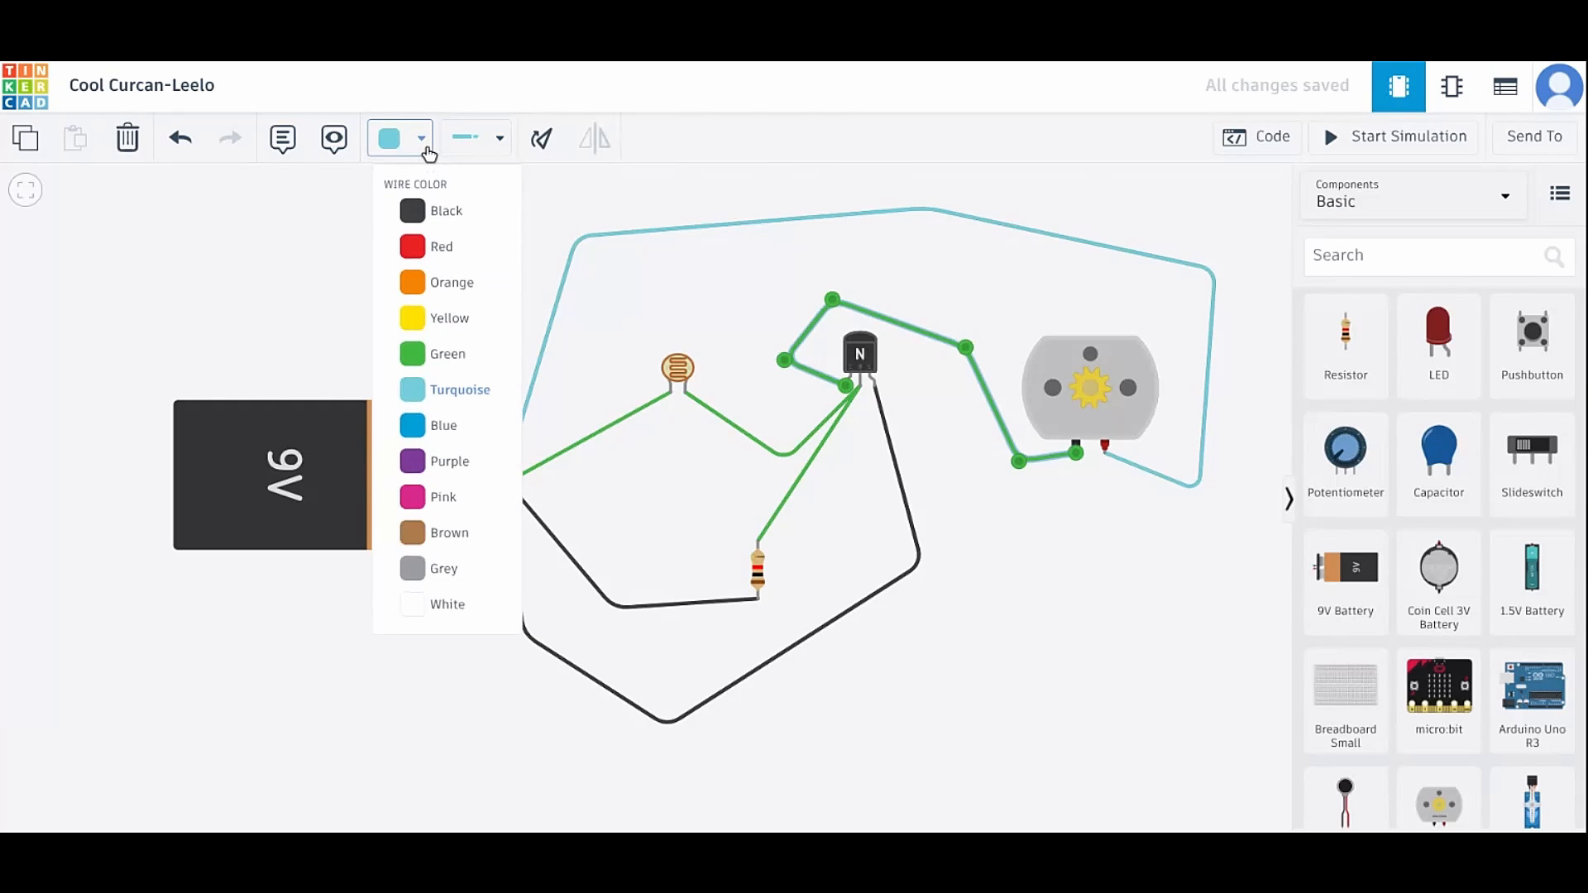
left_click(456, 396)
left_click(1108, 636)
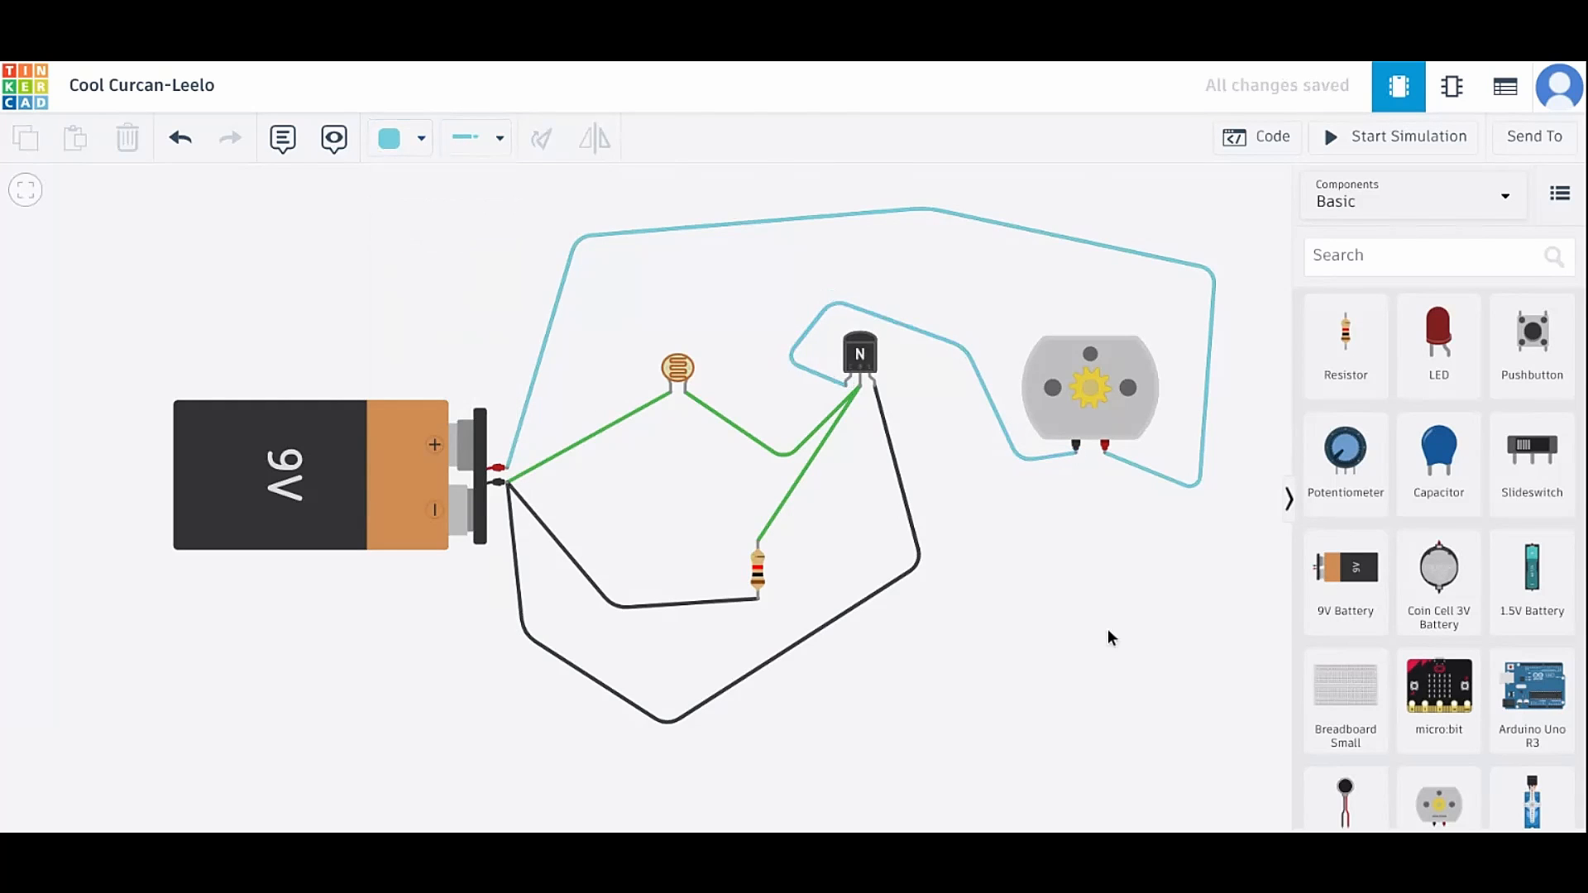
Step: Color the wire from the battery's positive terminal to the motor's red terminal orange
left_click(839, 217)
left_click(422, 149)
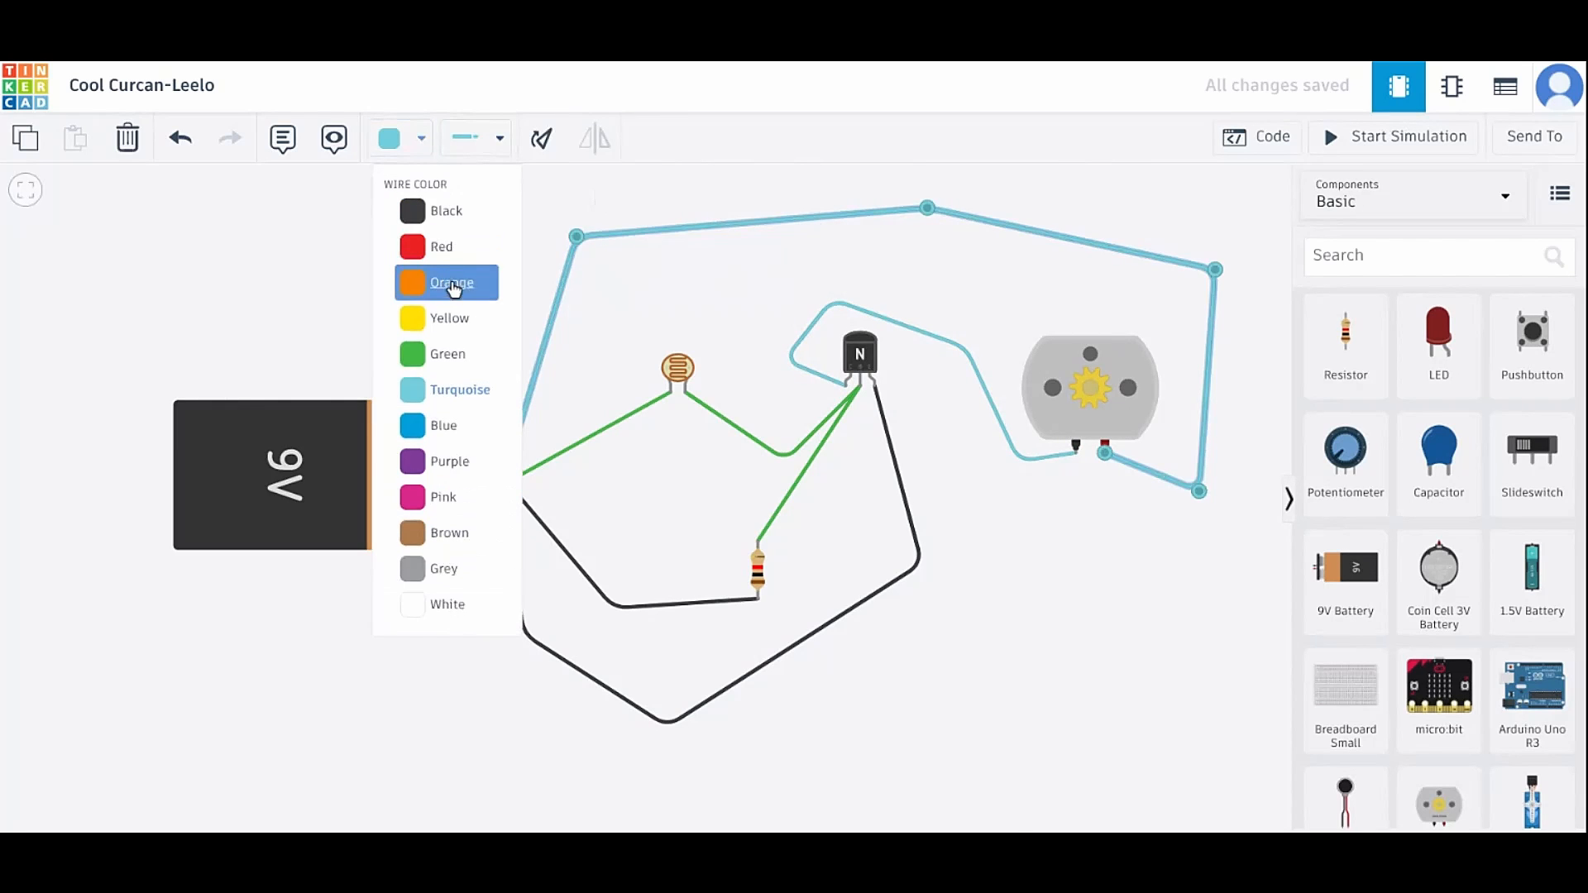
left_click(451, 277)
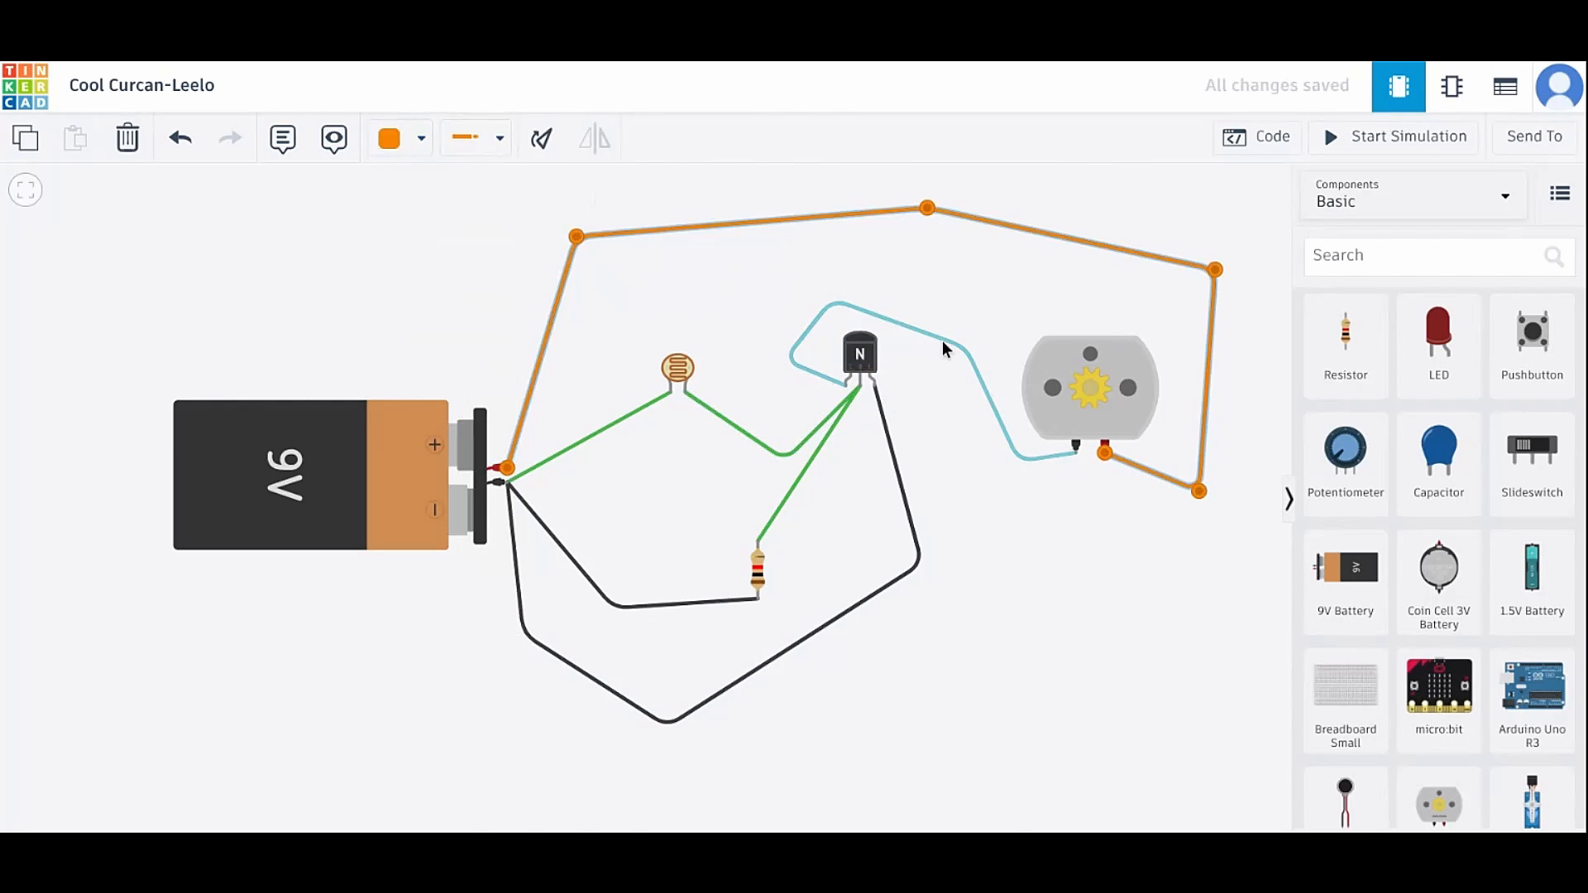
Step: Reapply turquoise to the wire between the transistor's left lead and the motor's black terminal
left_click(941, 339)
left_click(423, 146)
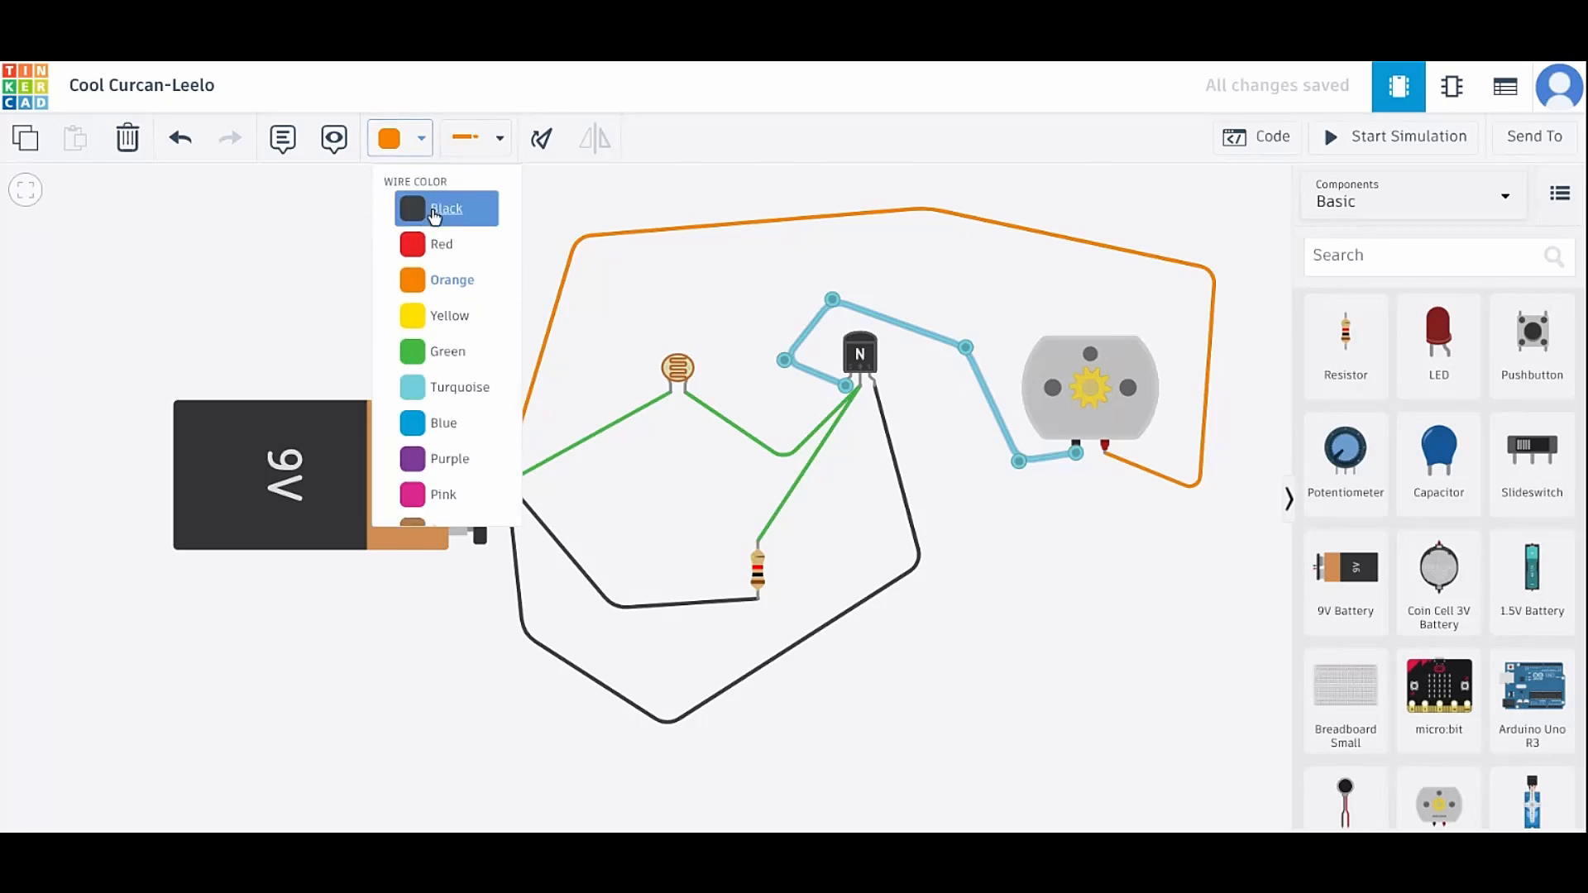
left_click(458, 382)
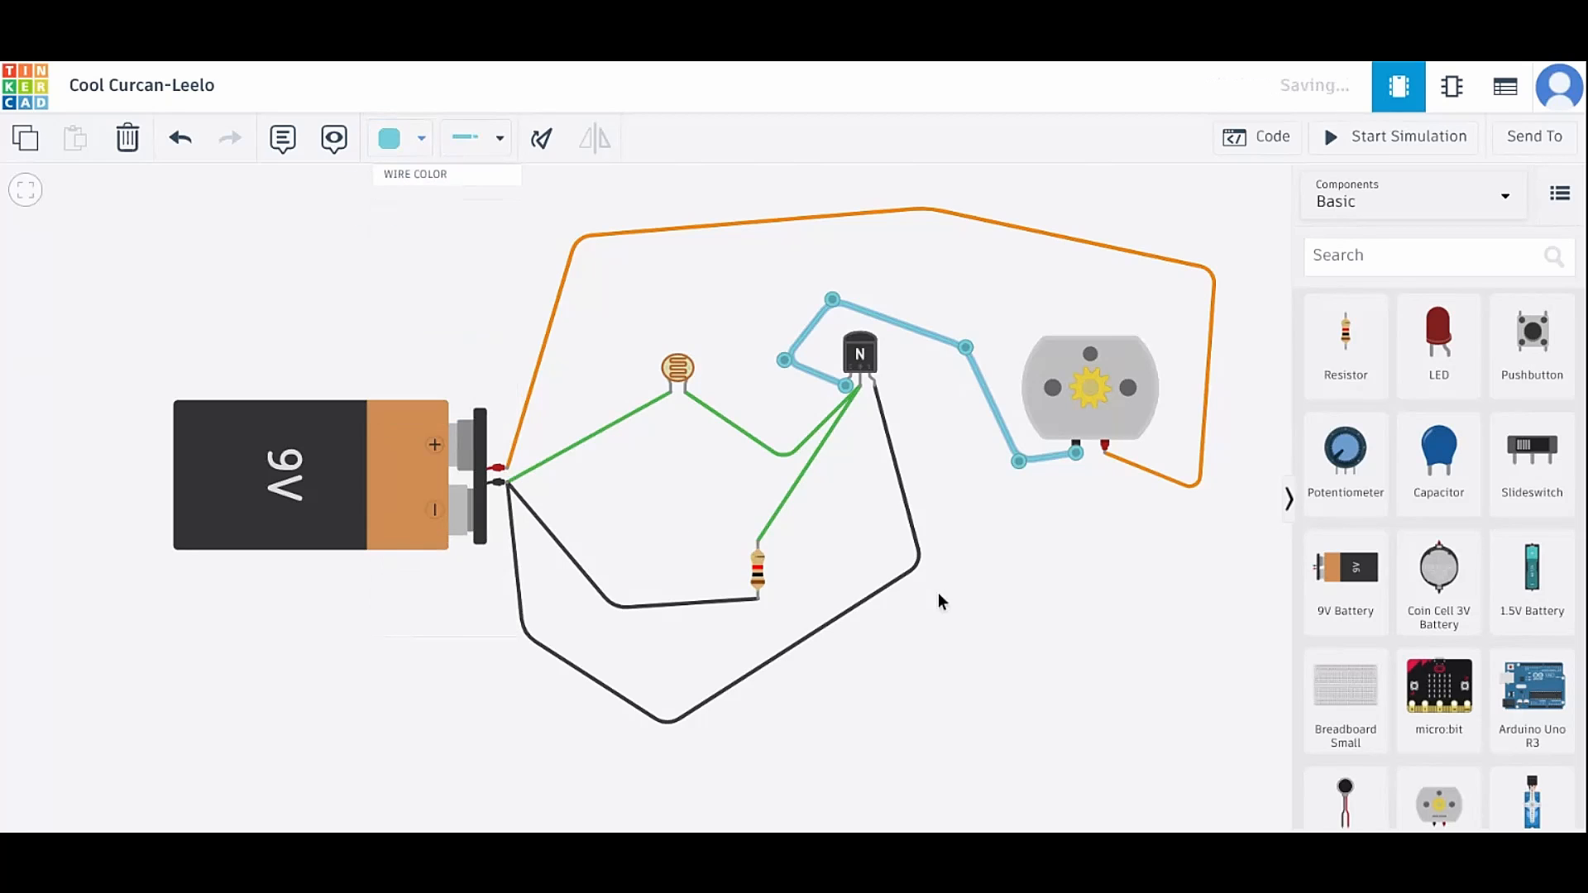
left_click(1100, 684)
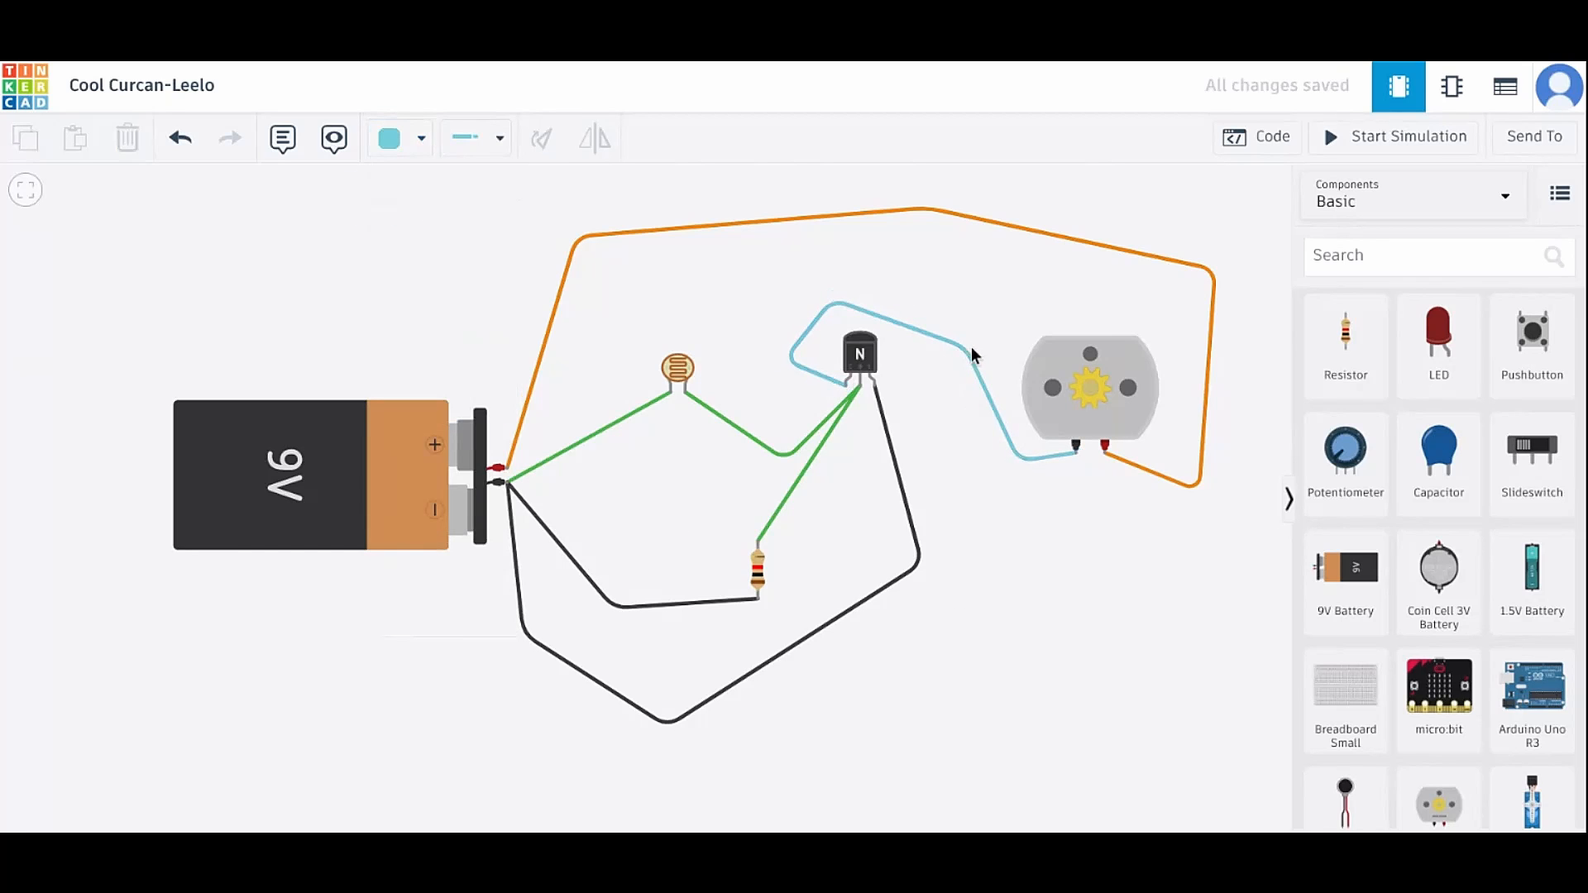
Step: Color the wire between the transistor's left lead and the motor's black terminal orange
left_click(964, 348)
left_click(422, 145)
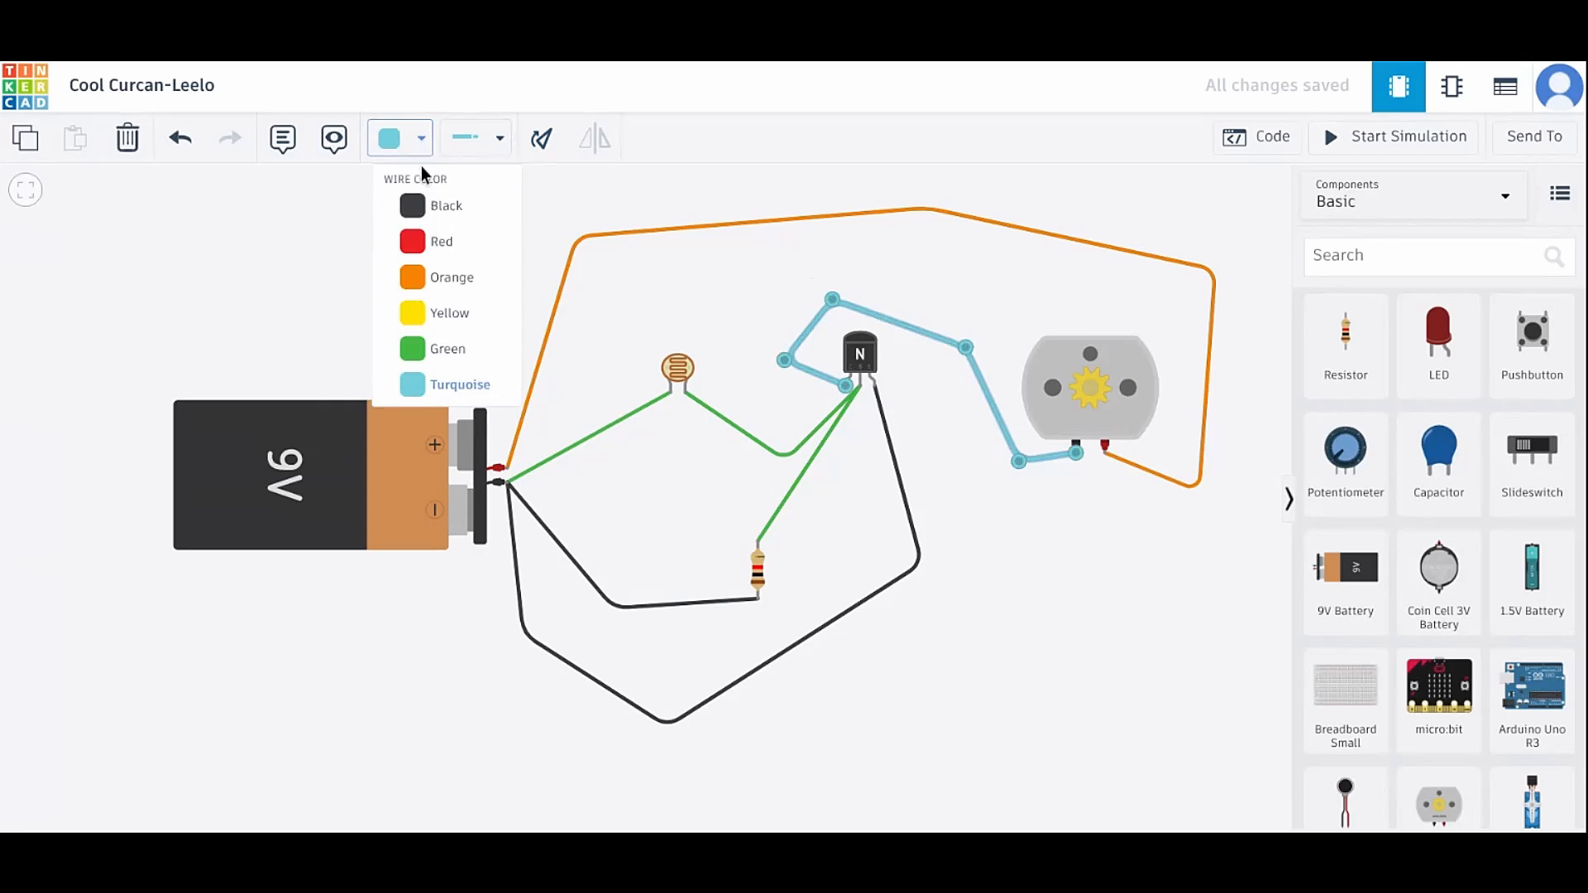
left_click(447, 278)
left_click(1173, 647)
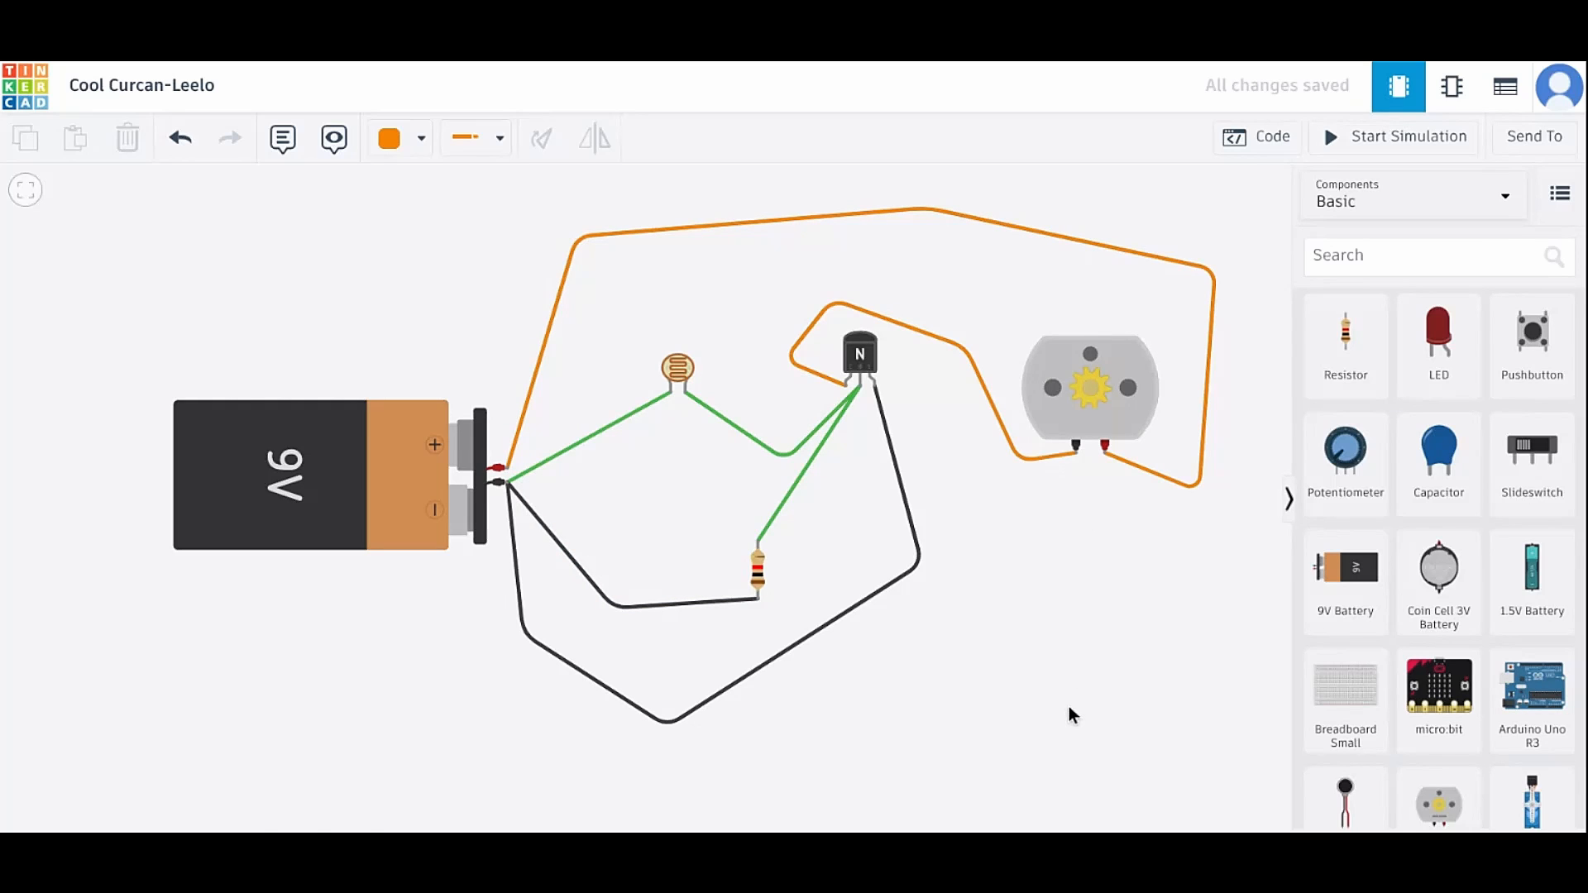
Step: Color the wire from the transistor's right lead to the battery's negative terminal orange
left_click(804, 635)
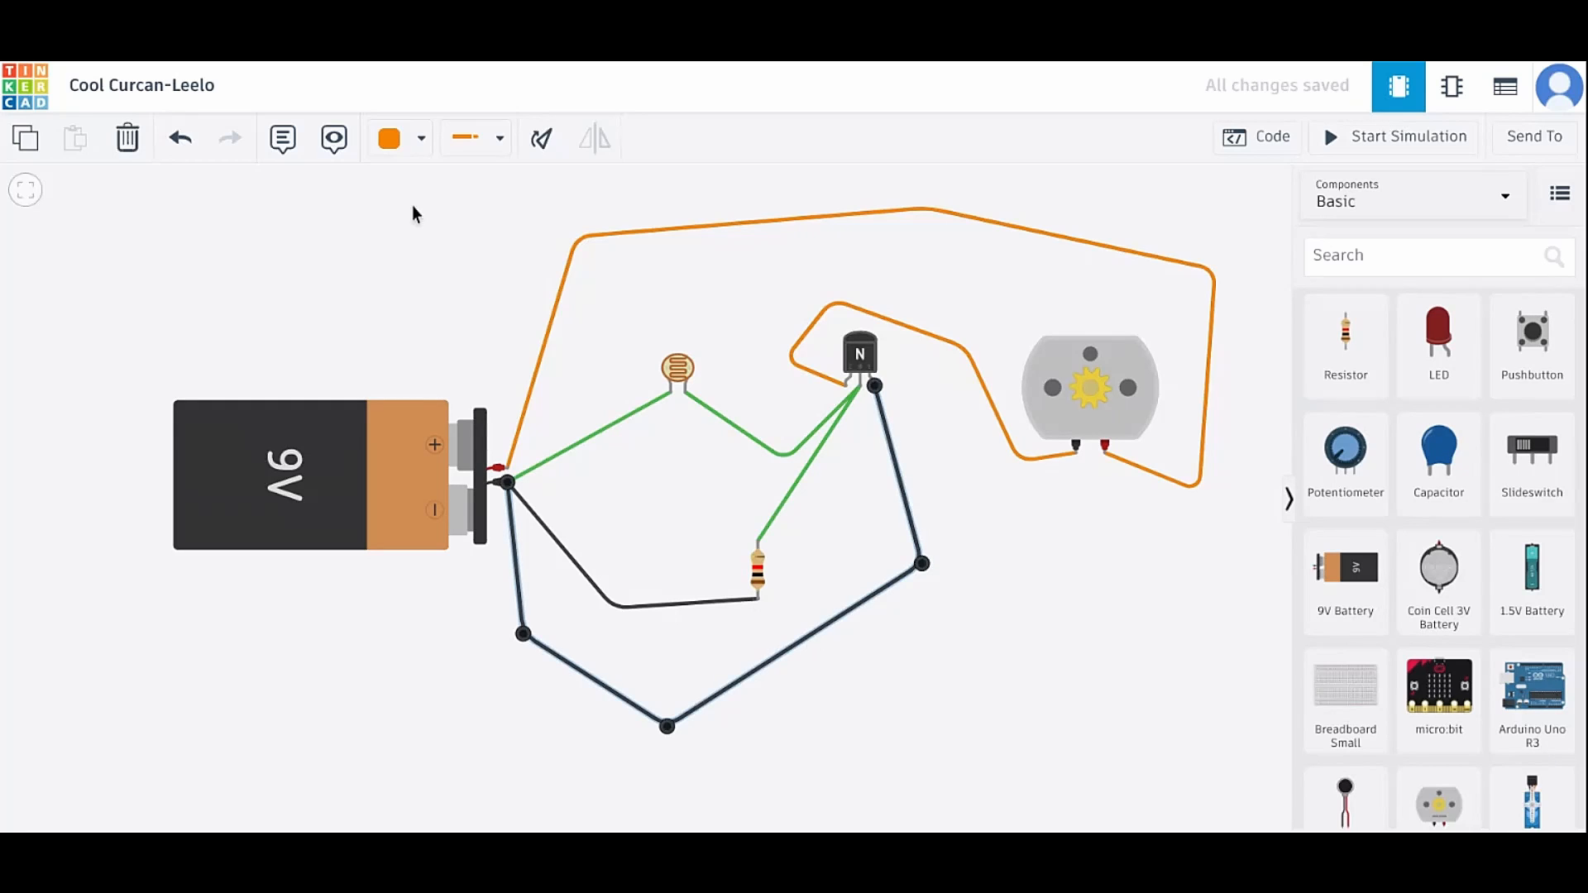
left_click(419, 138)
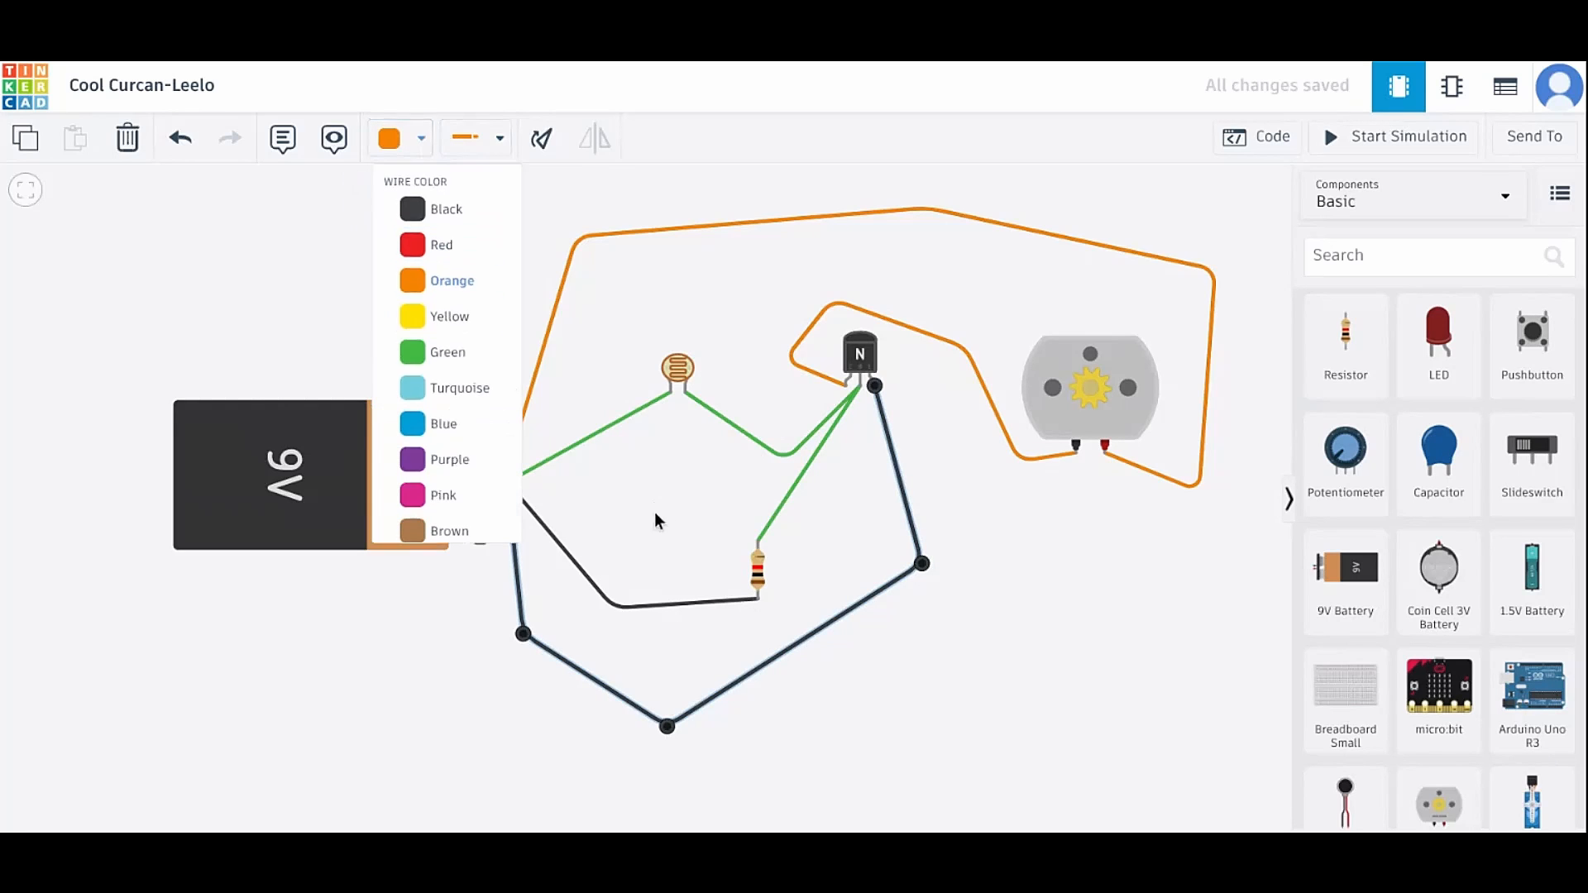
left_click(441, 281)
left_click(955, 664)
Step: Color the wire from the battery's negative terminal to the resistor's lower lead green
left_click(671, 604)
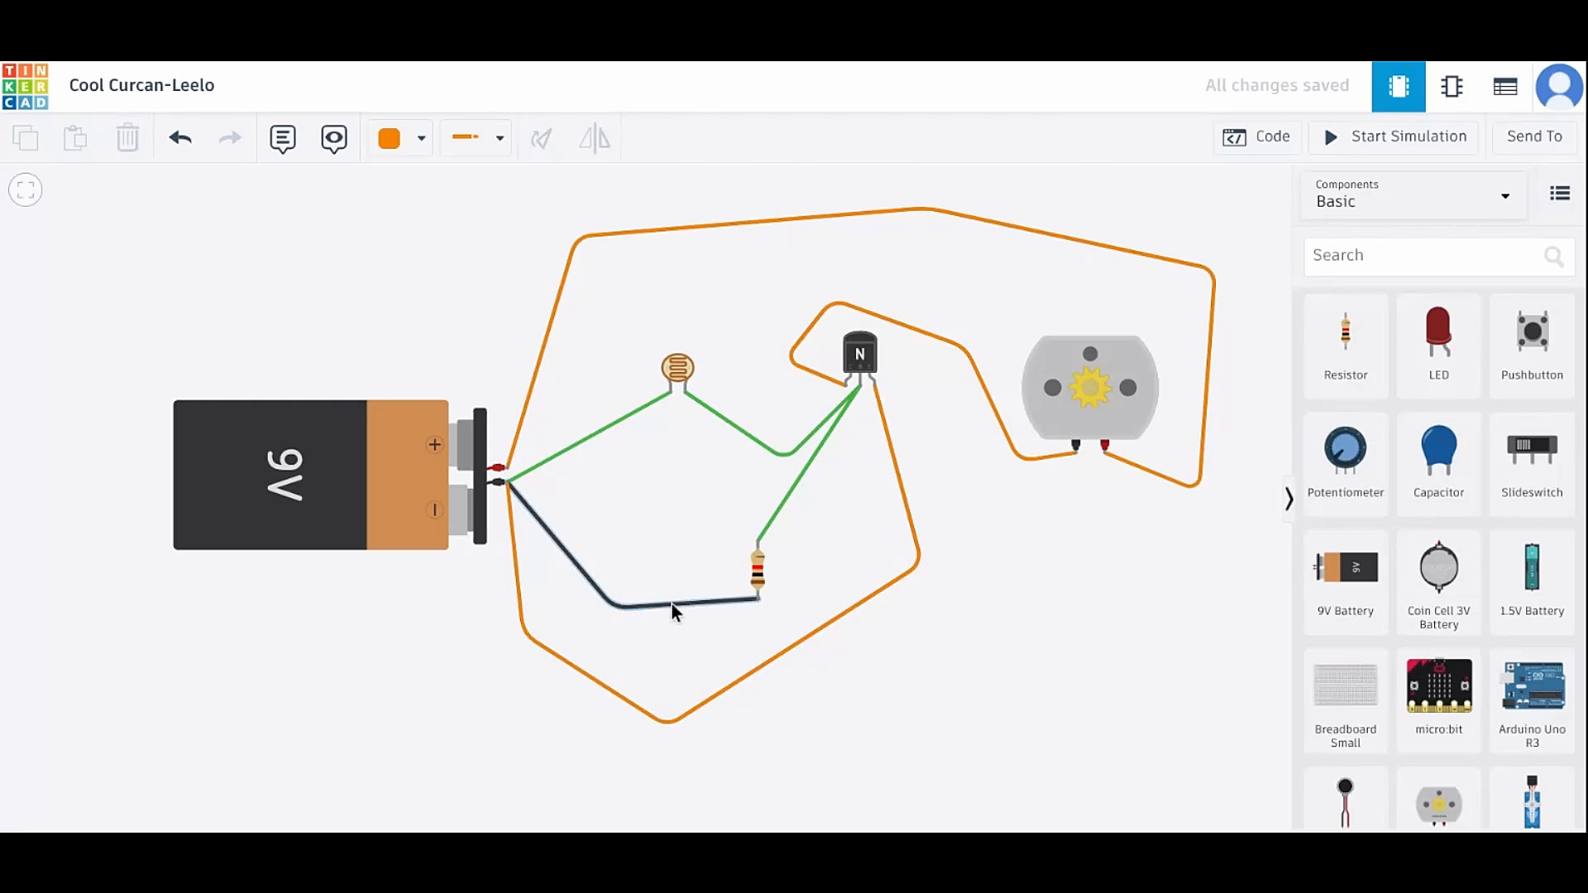
left_click(420, 139)
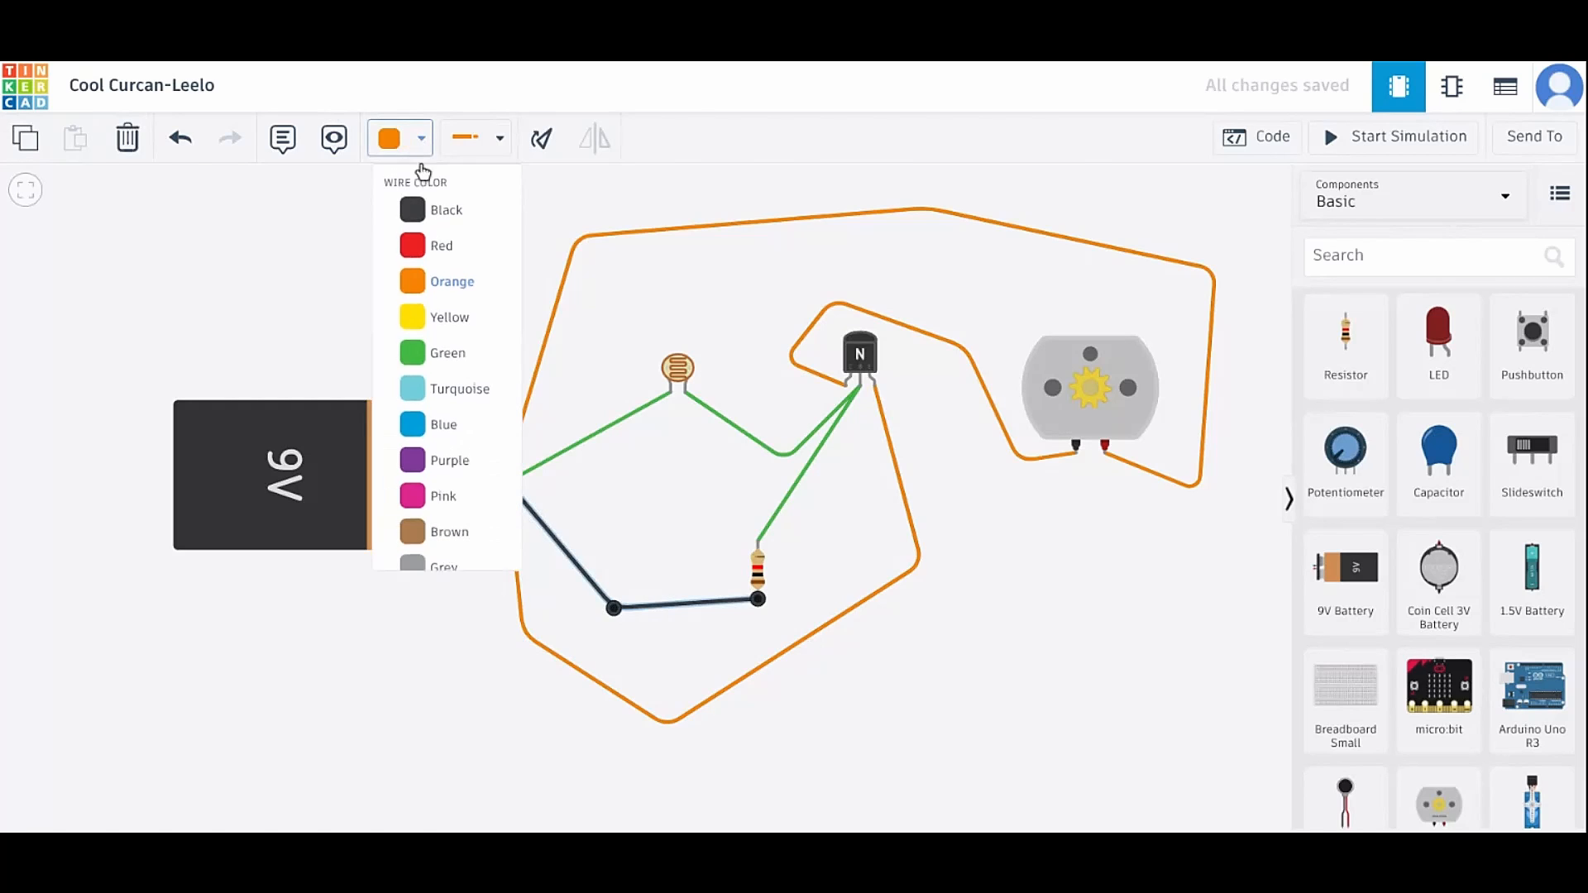
left_click(452, 368)
left_click(958, 743)
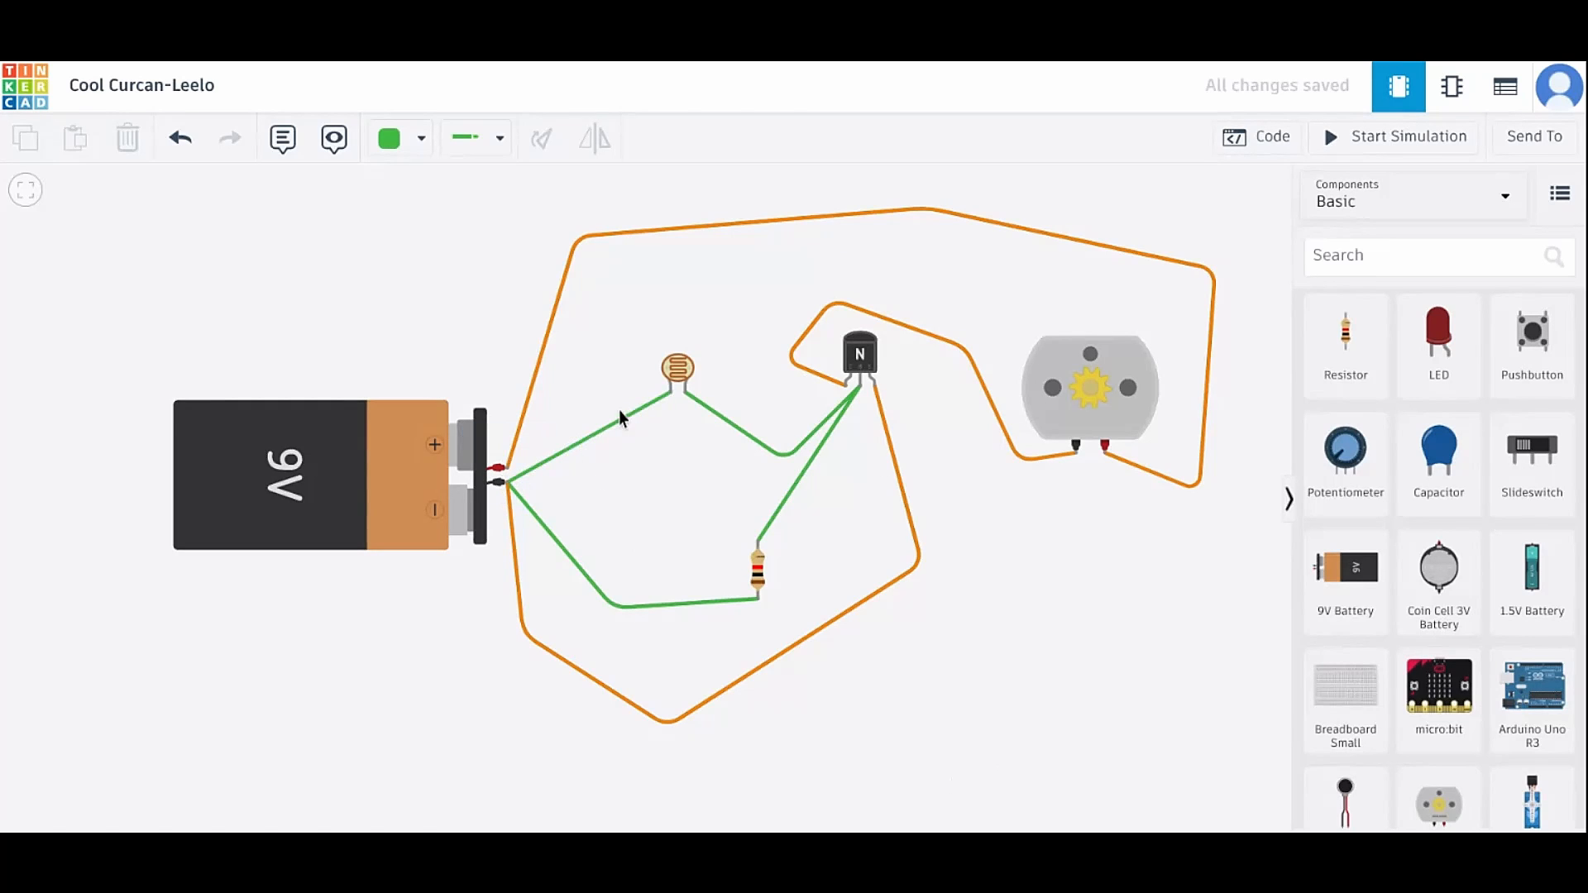
Step: Replace the wire between the battery's negative terminal and the photoresistor with one from the positive terminal to the photoresistor's left lead
left_click(583, 441)
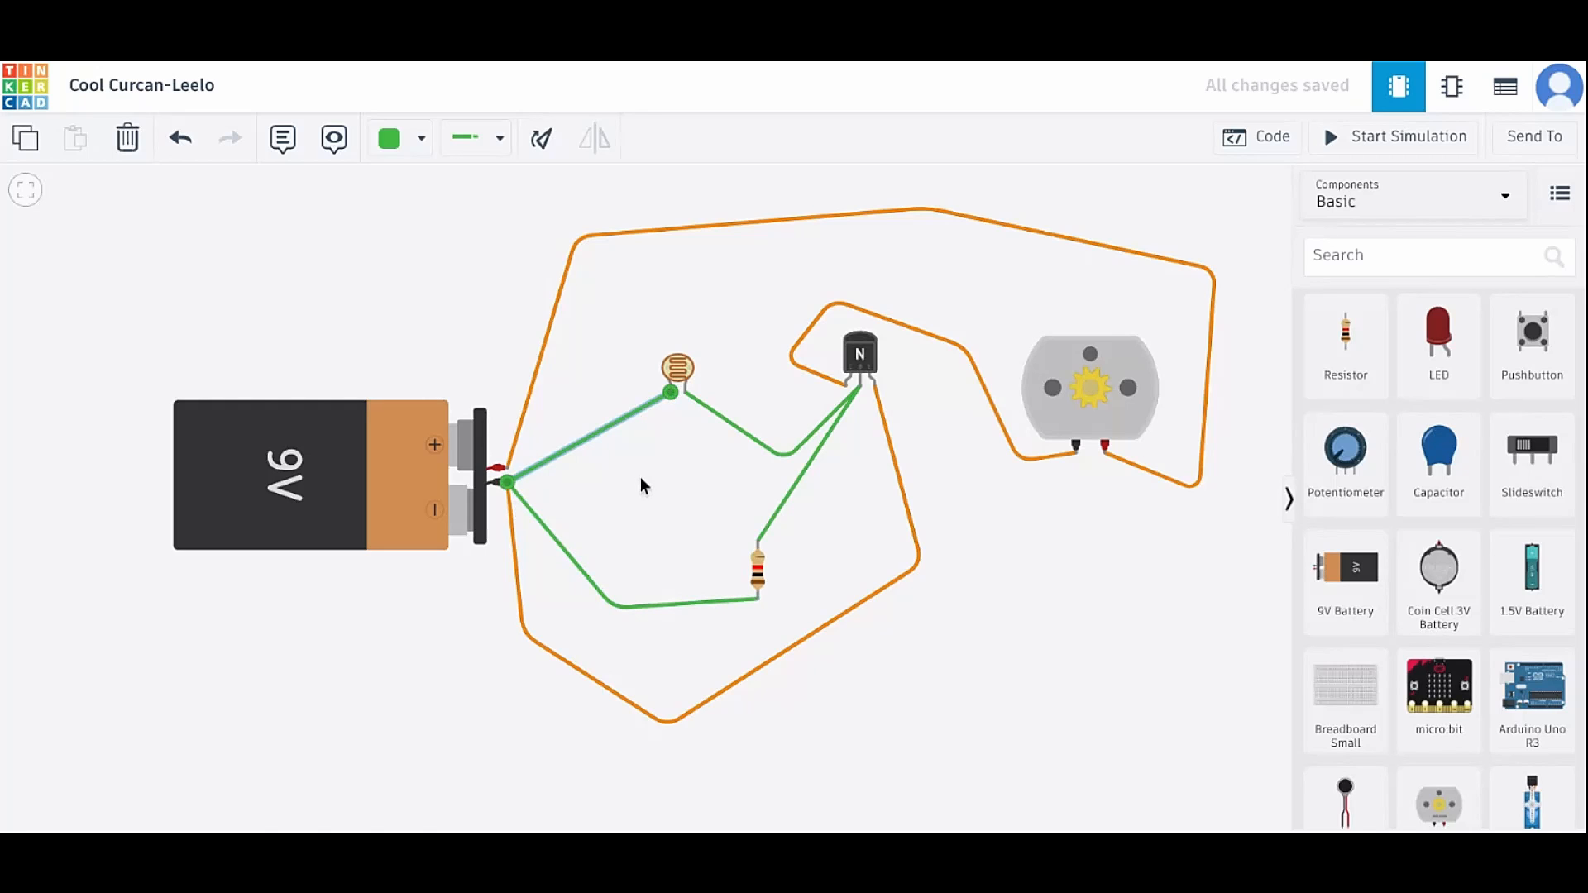
key("Delete")
left_click(506, 467)
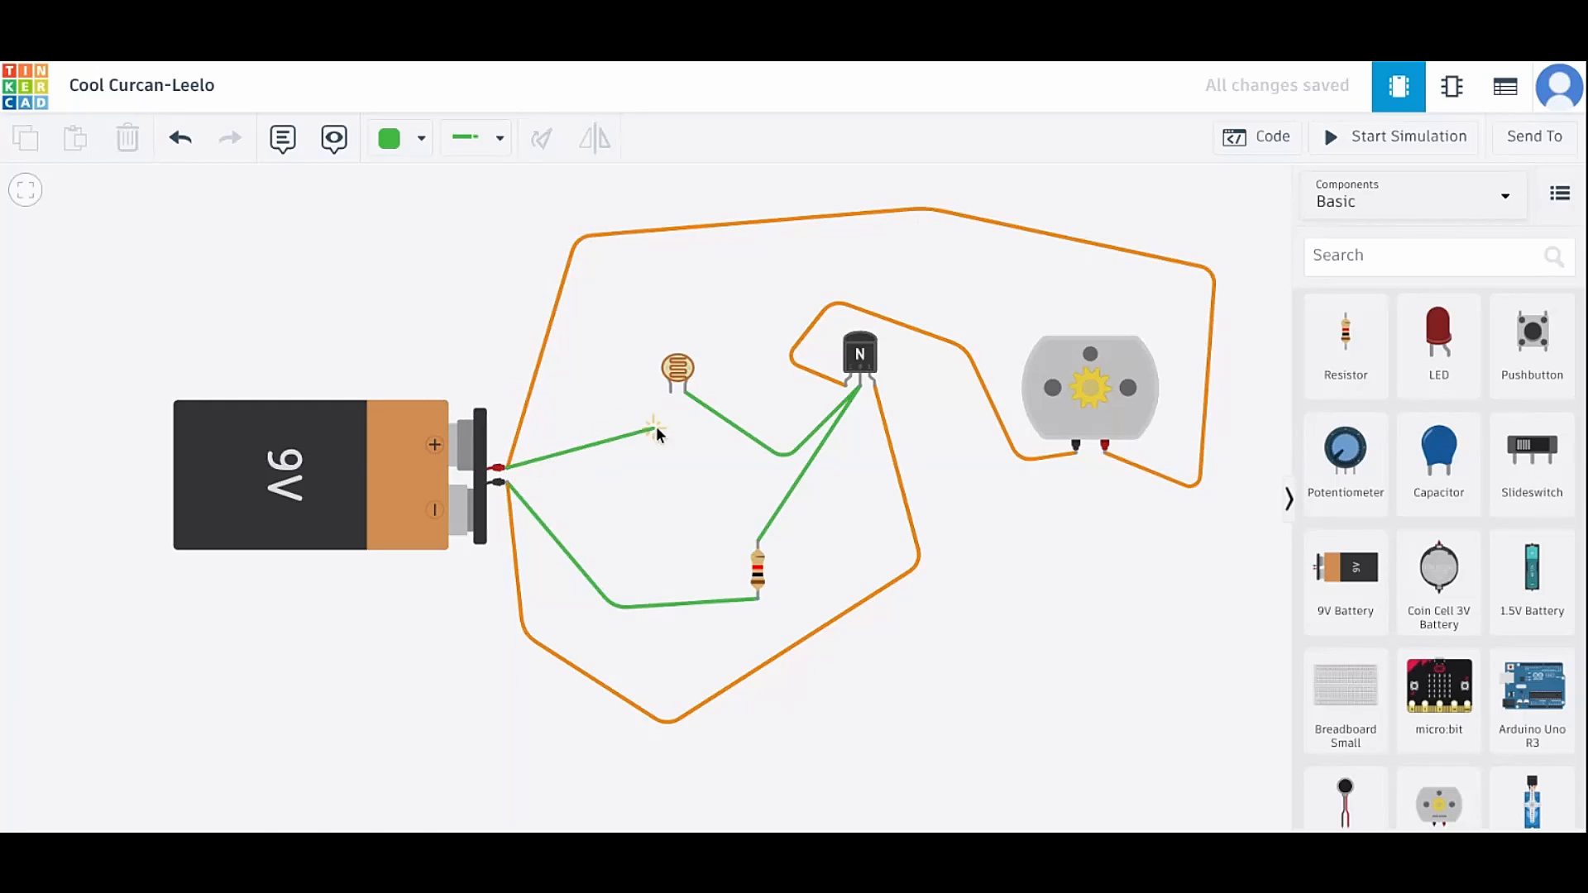
left_click(671, 393)
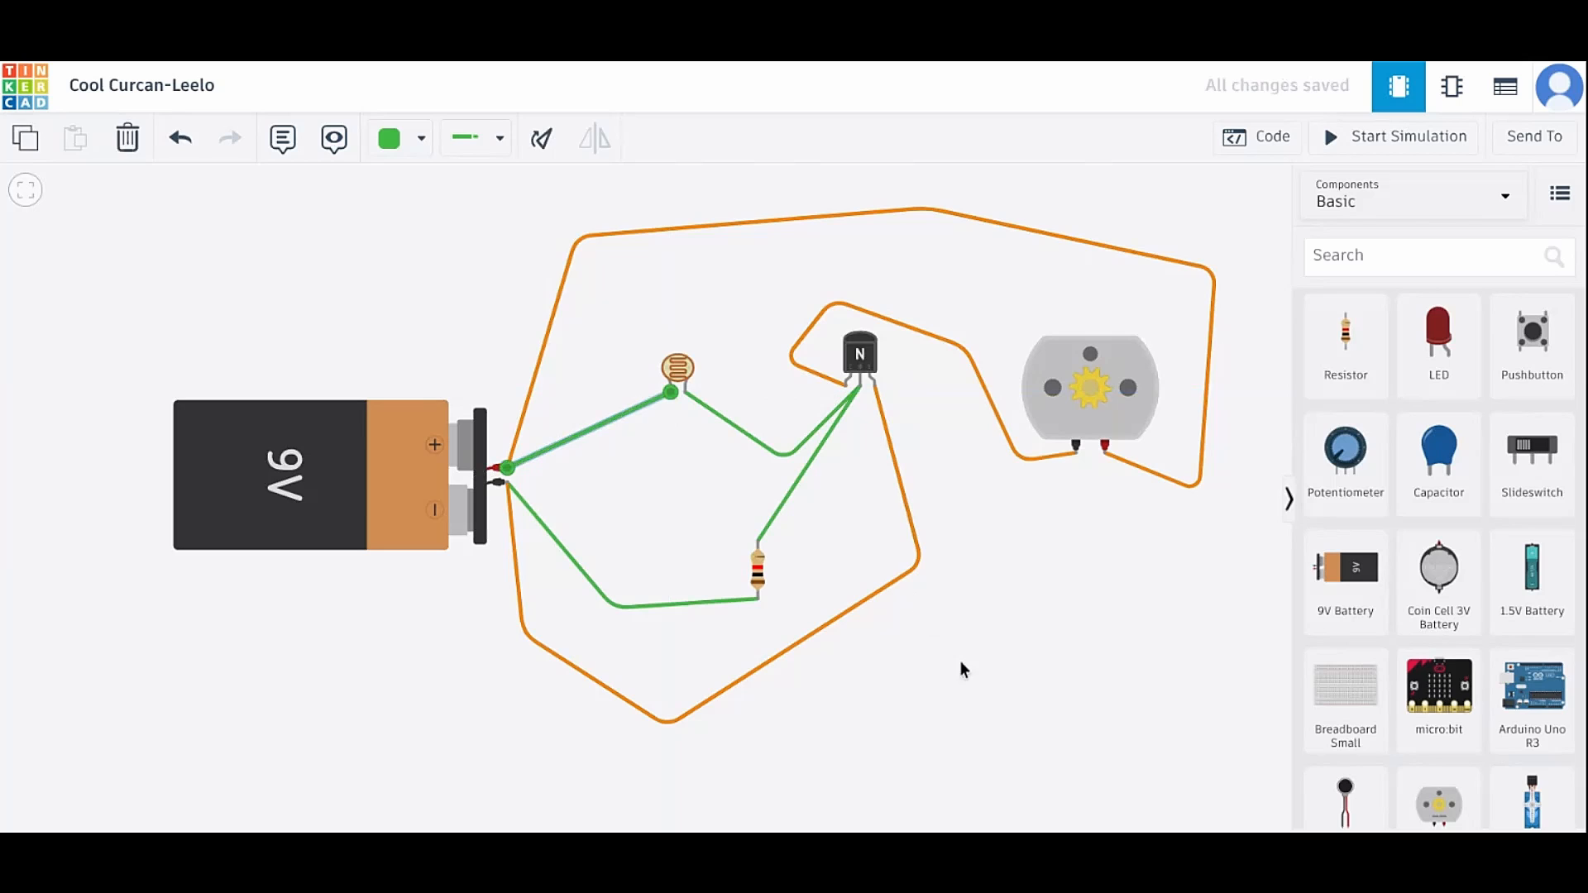
left_click(961, 718)
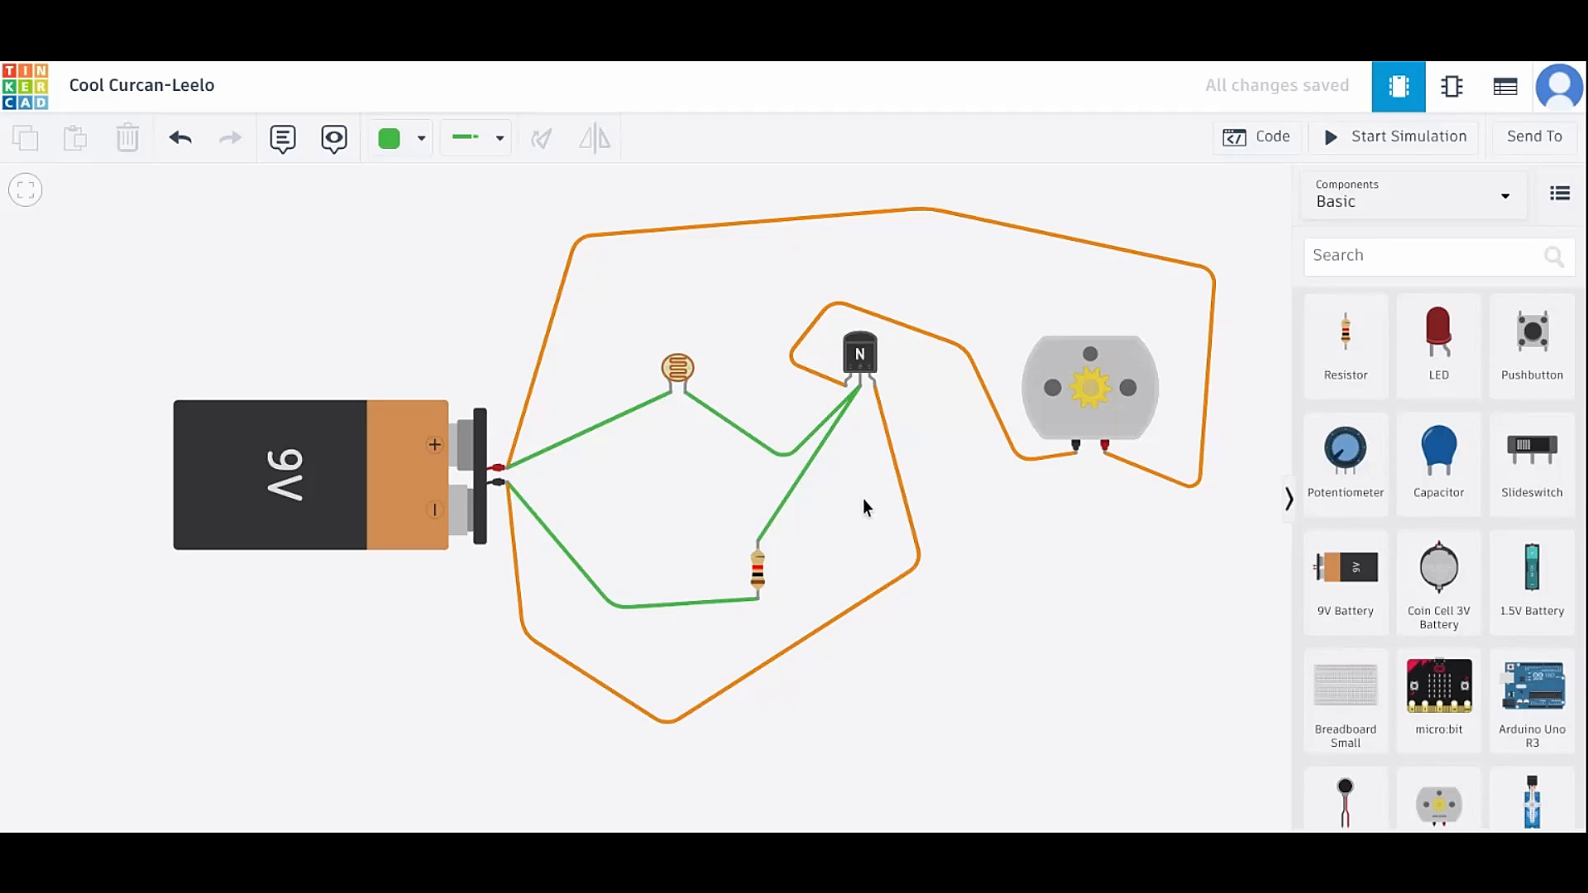
Step: Replace the wire from the photoresistor's right lead to the transistor's middle lead with a shallower one that has two bends
left_click(771, 452)
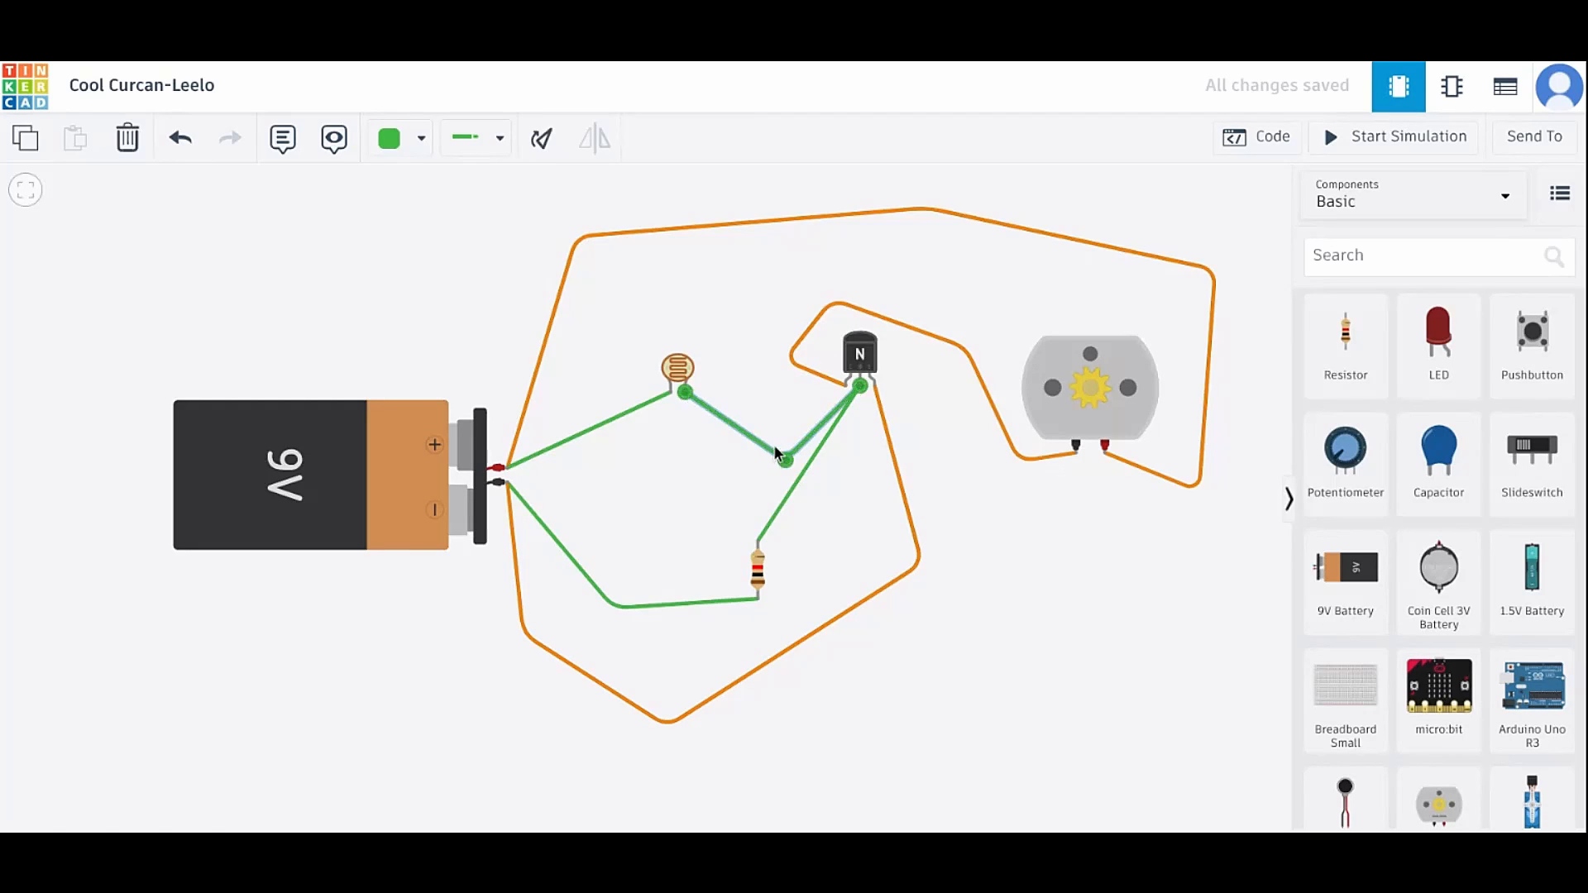
key("Delete")
left_click(685, 391)
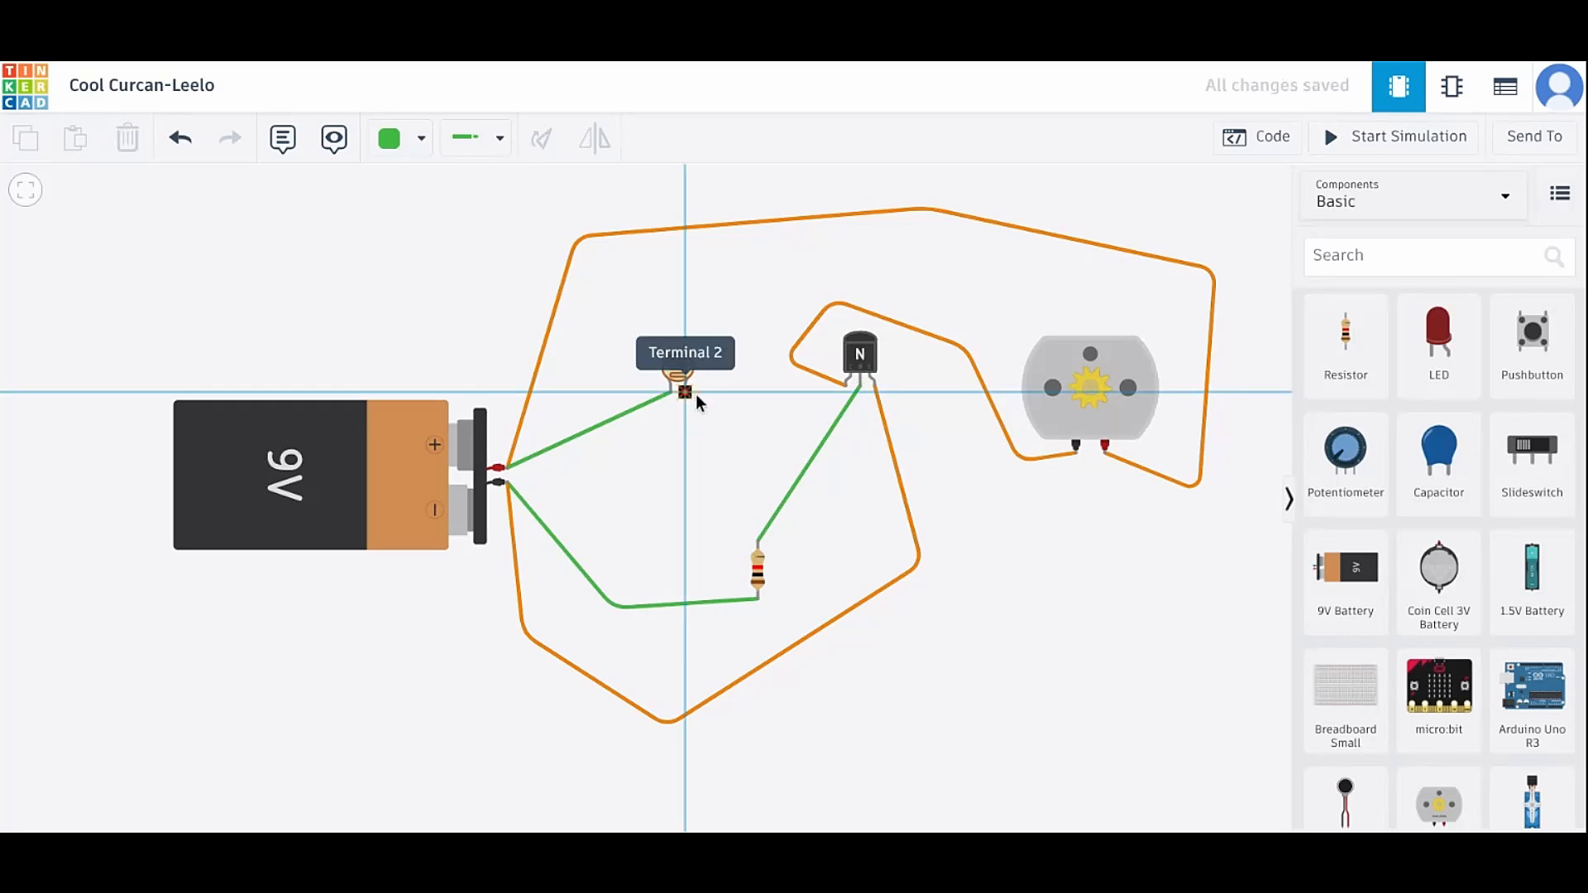
left_click(768, 405)
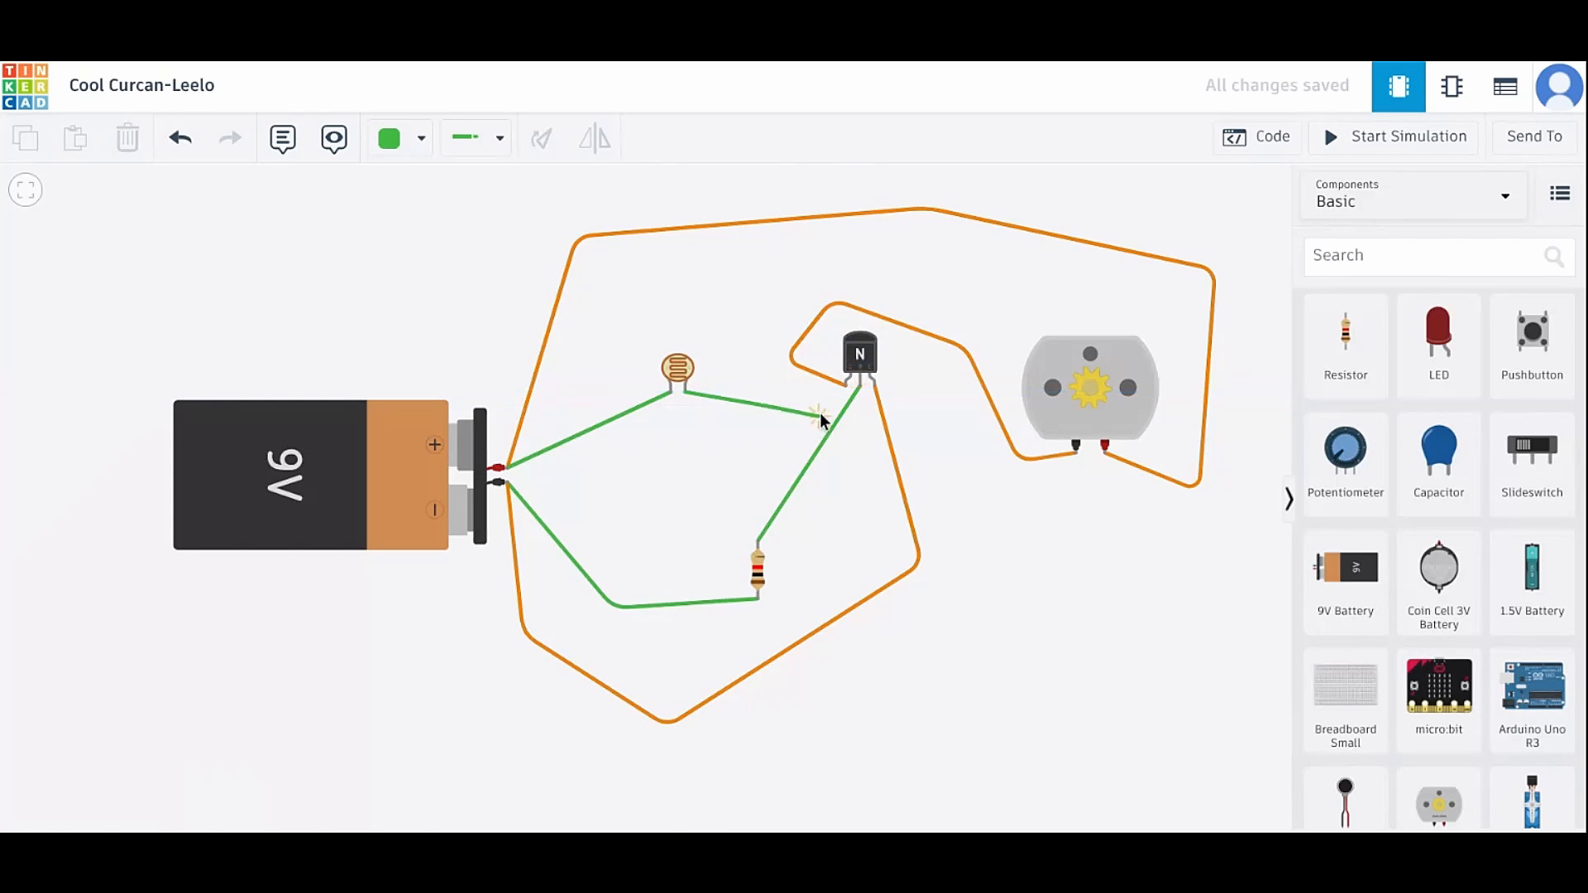
left_click(858, 389)
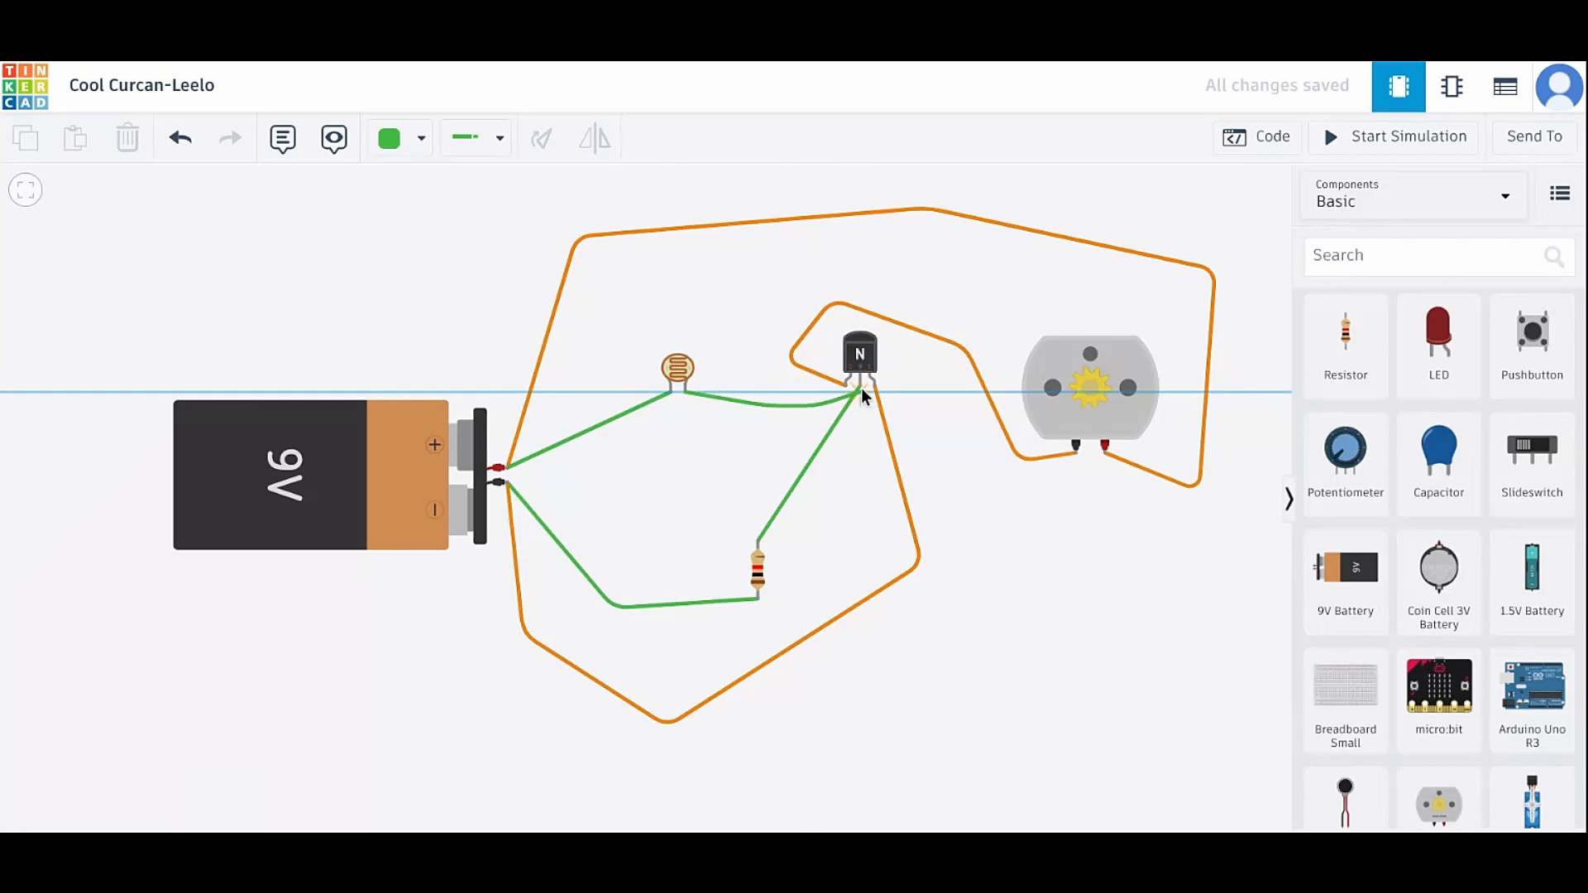
left_click(861, 385)
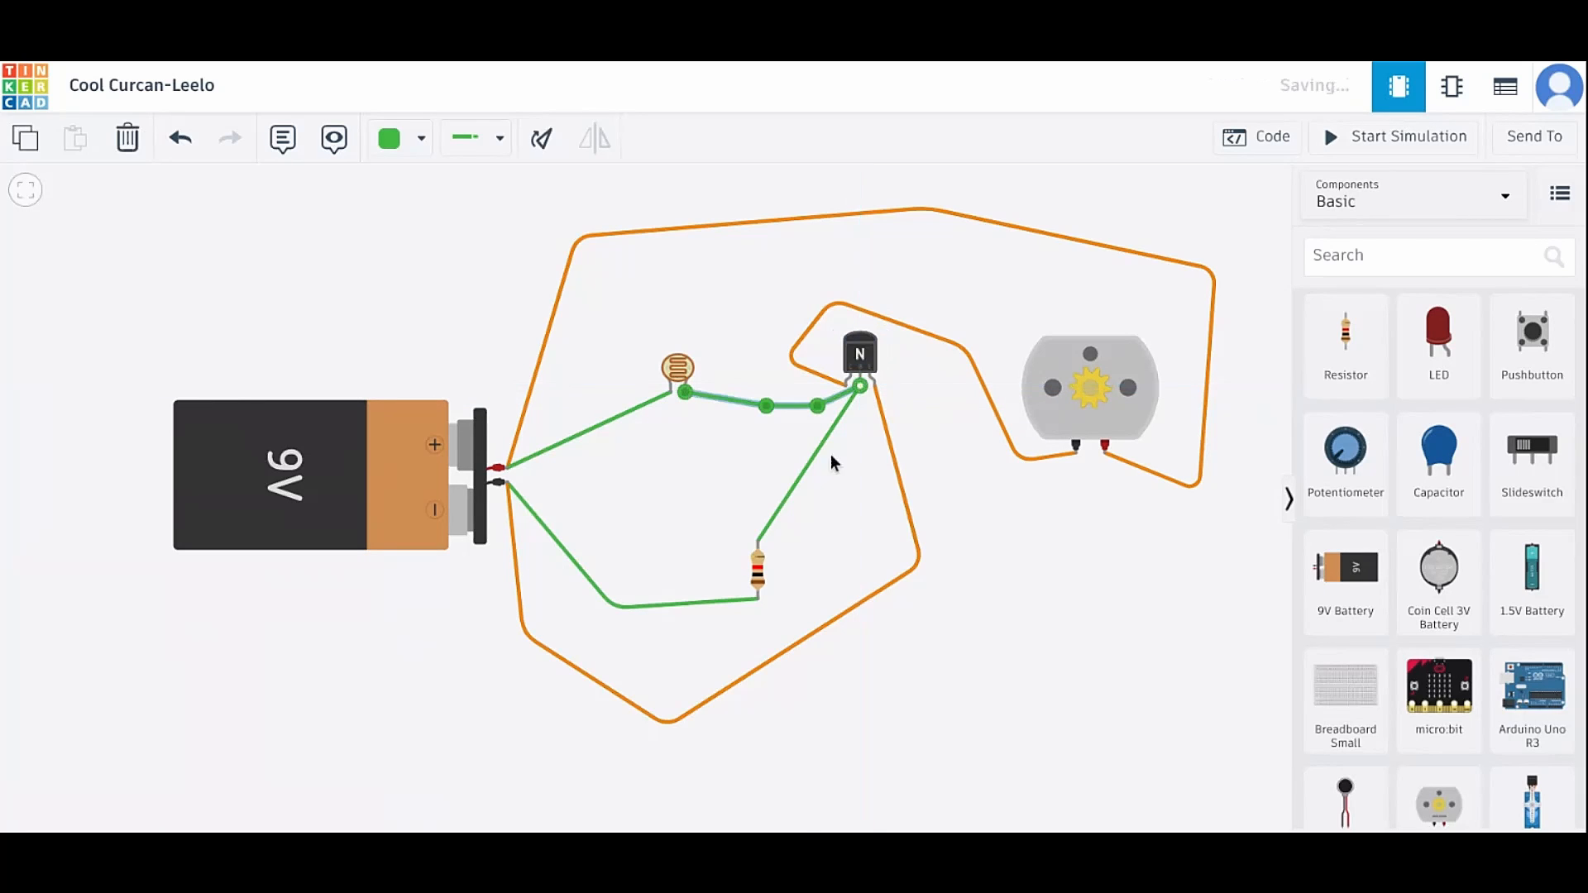
left_click(1166, 621)
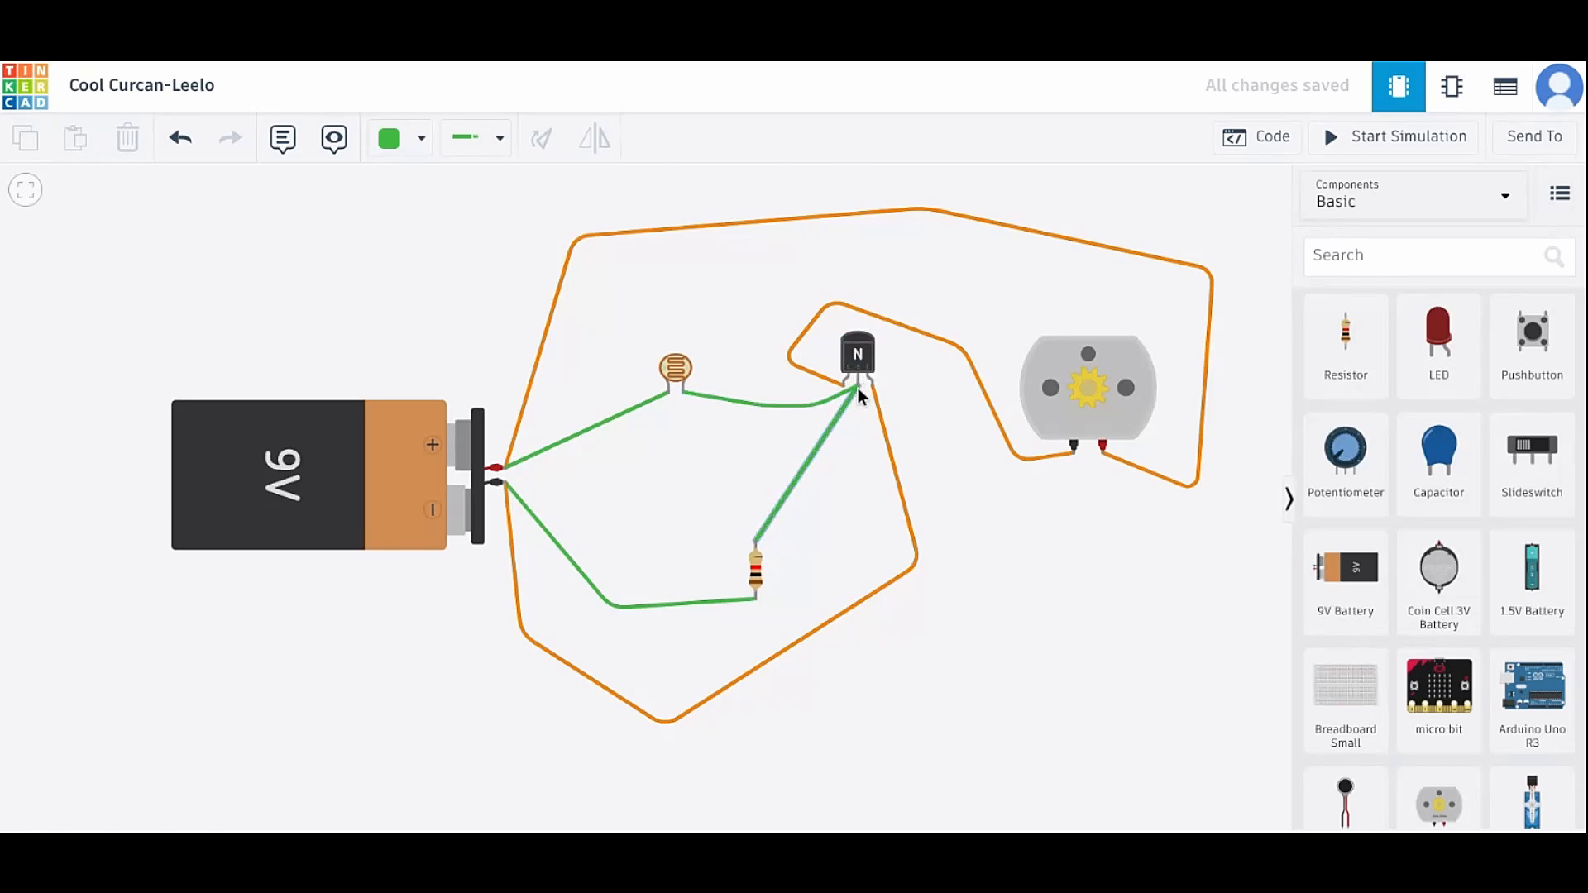
Step: Start the simulation and raise the photoresistor's light level to slightly below mid-range
left_click(671, 366)
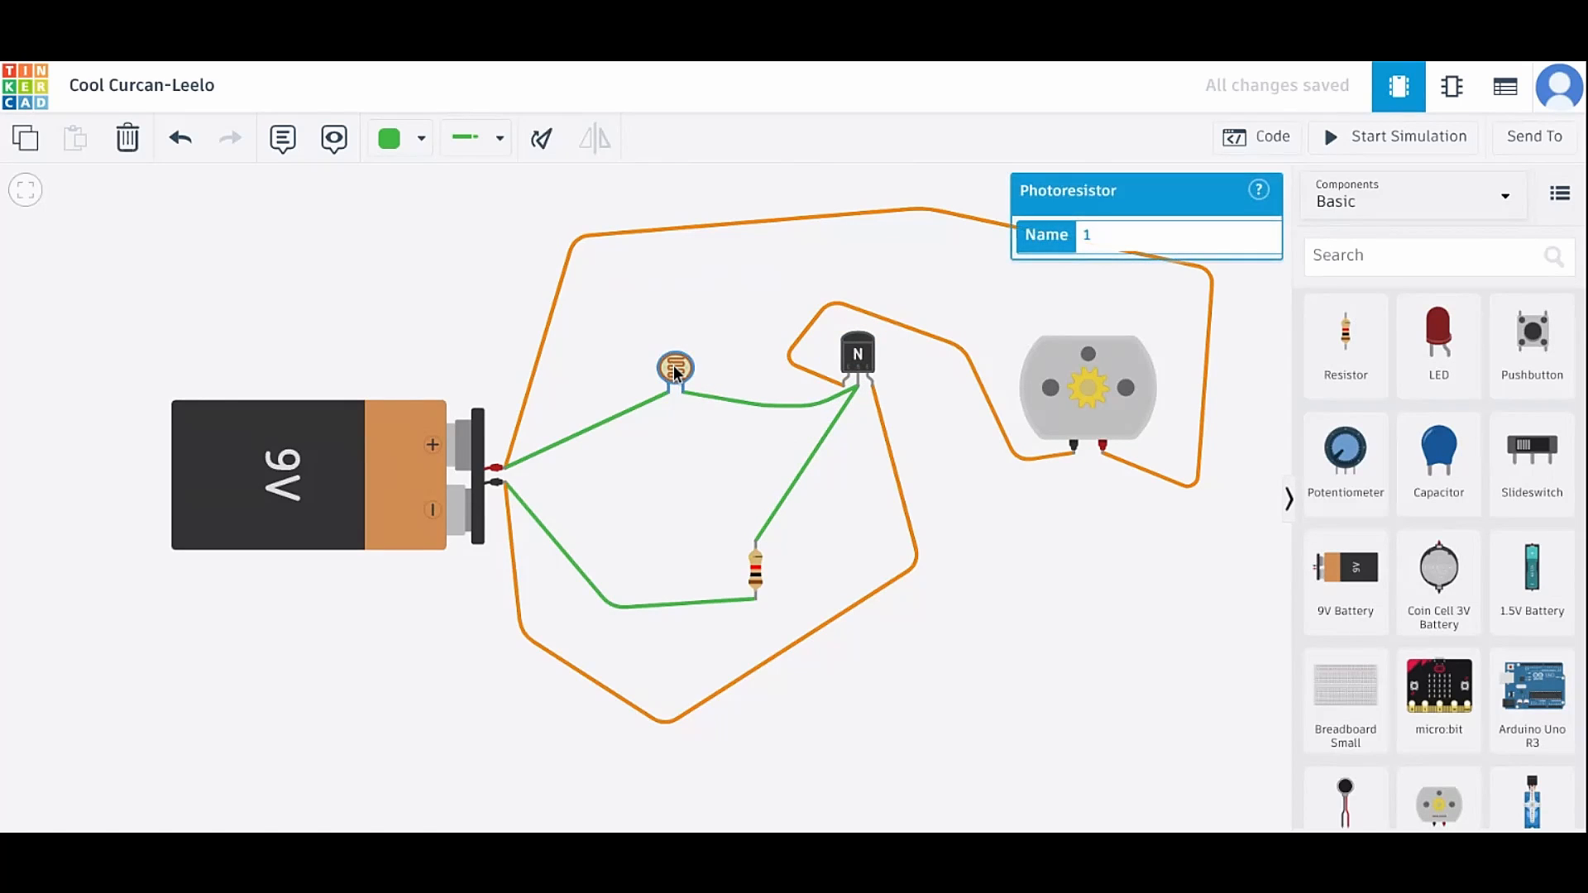
left_click(1418, 145)
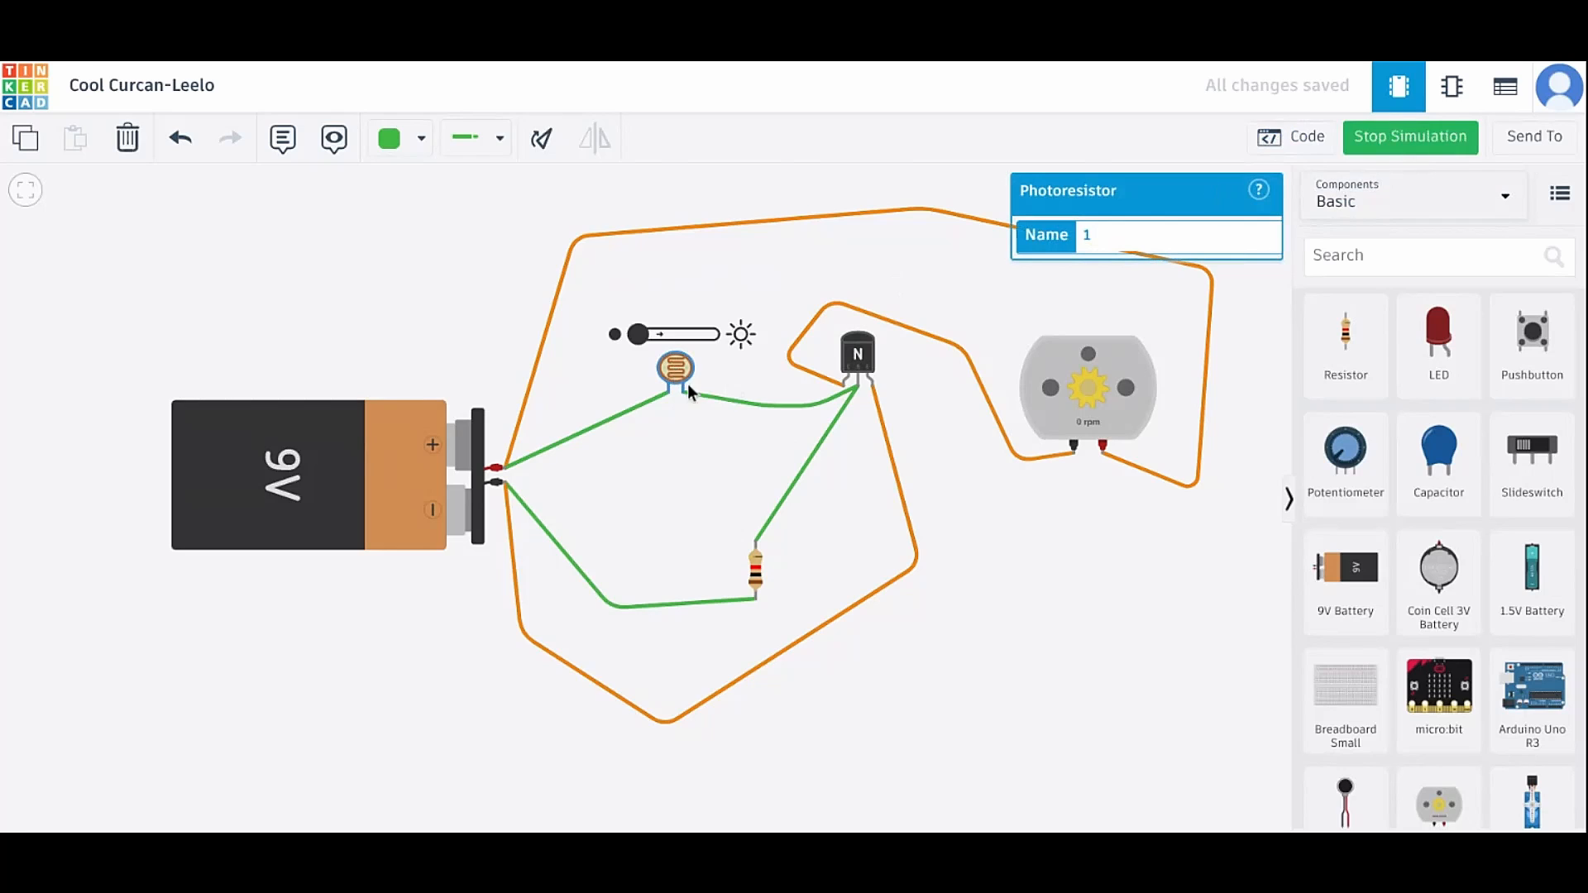
left_click(664, 335)
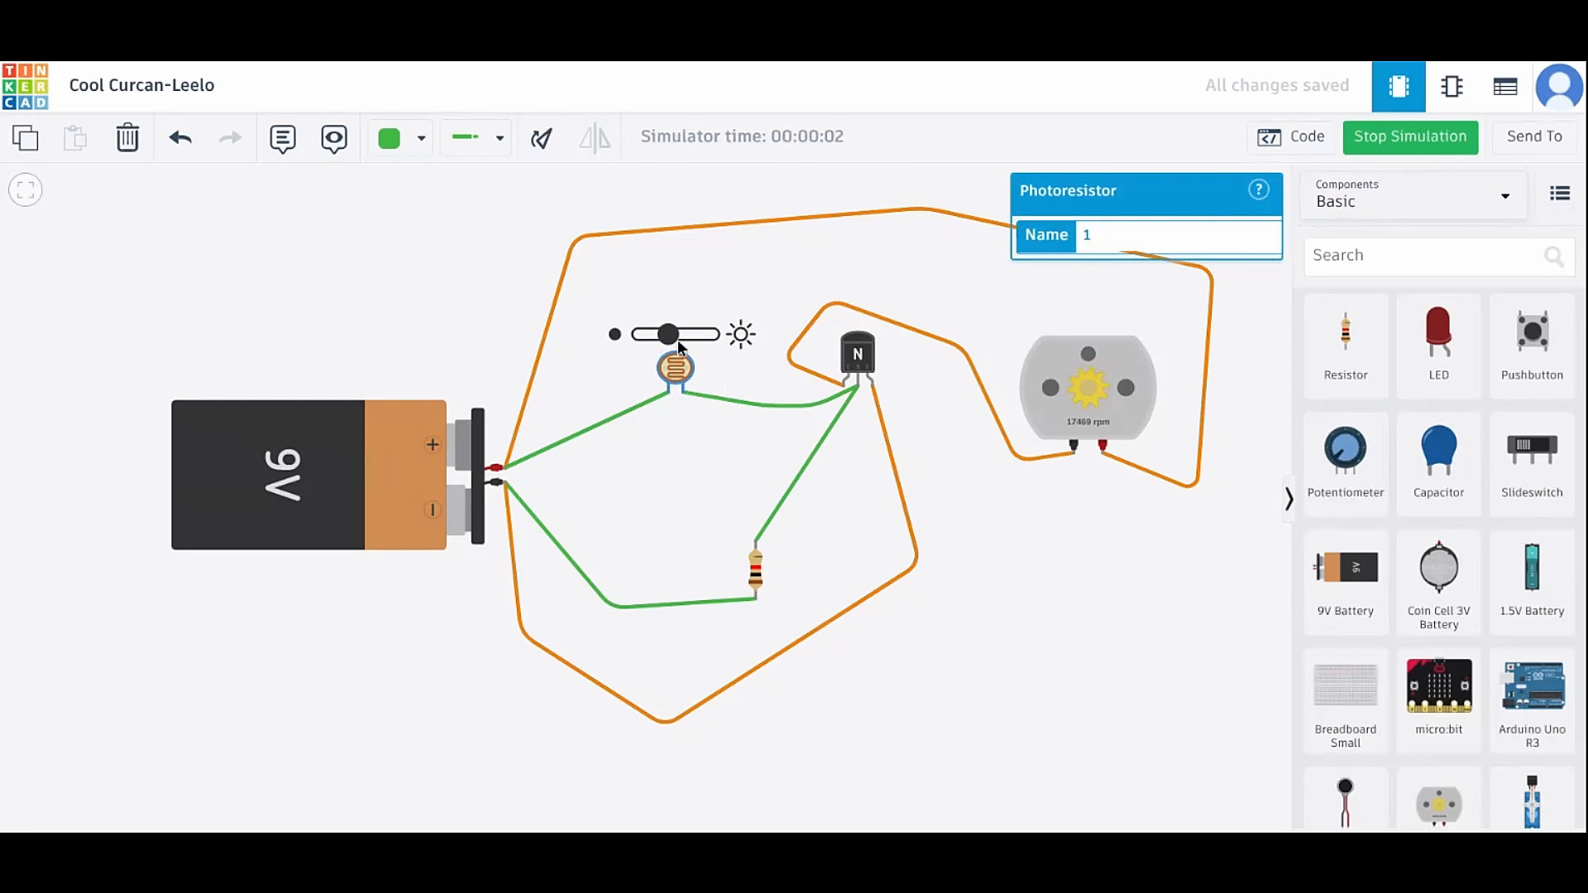
mouse_move(657, 339)
left_mouse_down()
mouse_move(643, 341)
mouse_move(692, 344)
mouse_move(673, 344)
left_mouse_up()
Step: Examine the photoresistor's battery wire and the NPN transistor in the running circuit, and stop the simulation
left_click(504, 467)
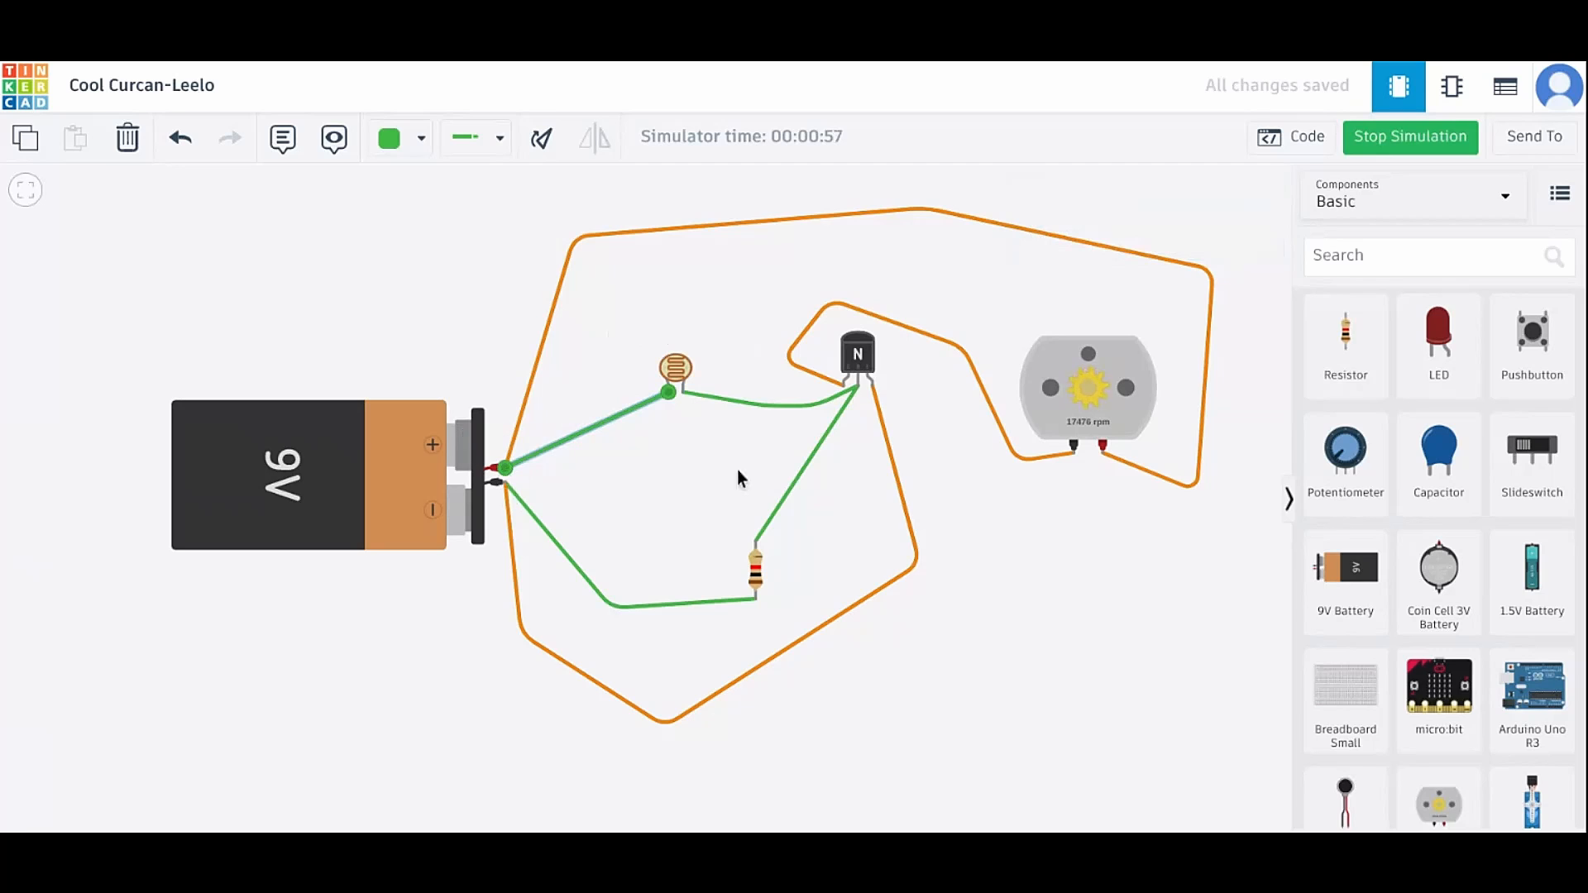
left_click(855, 384)
left_click(1034, 649)
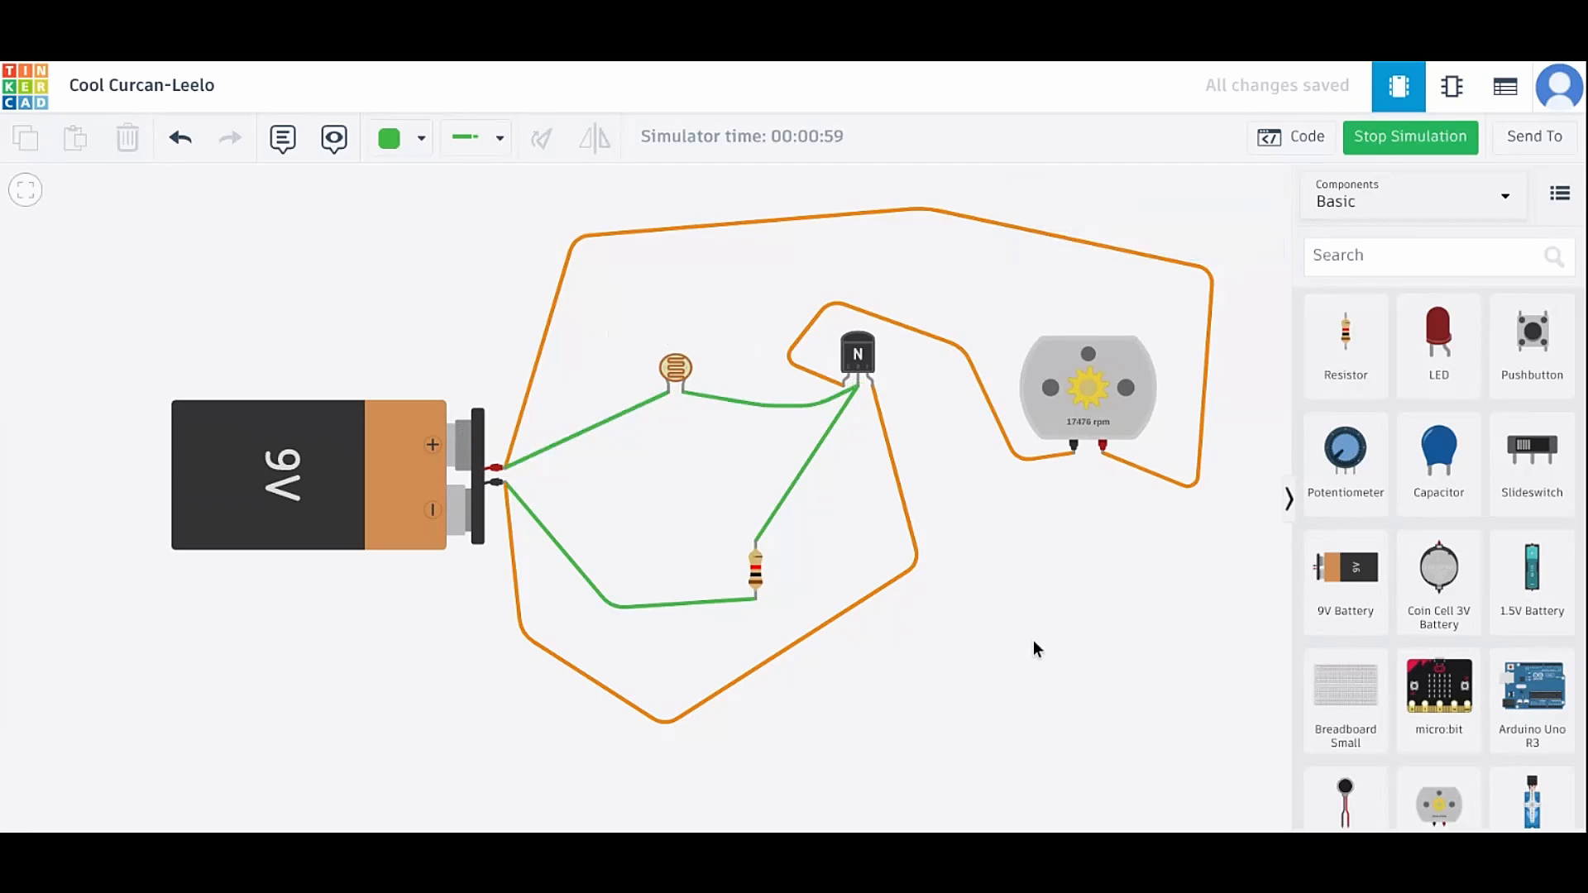
left_click(861, 354)
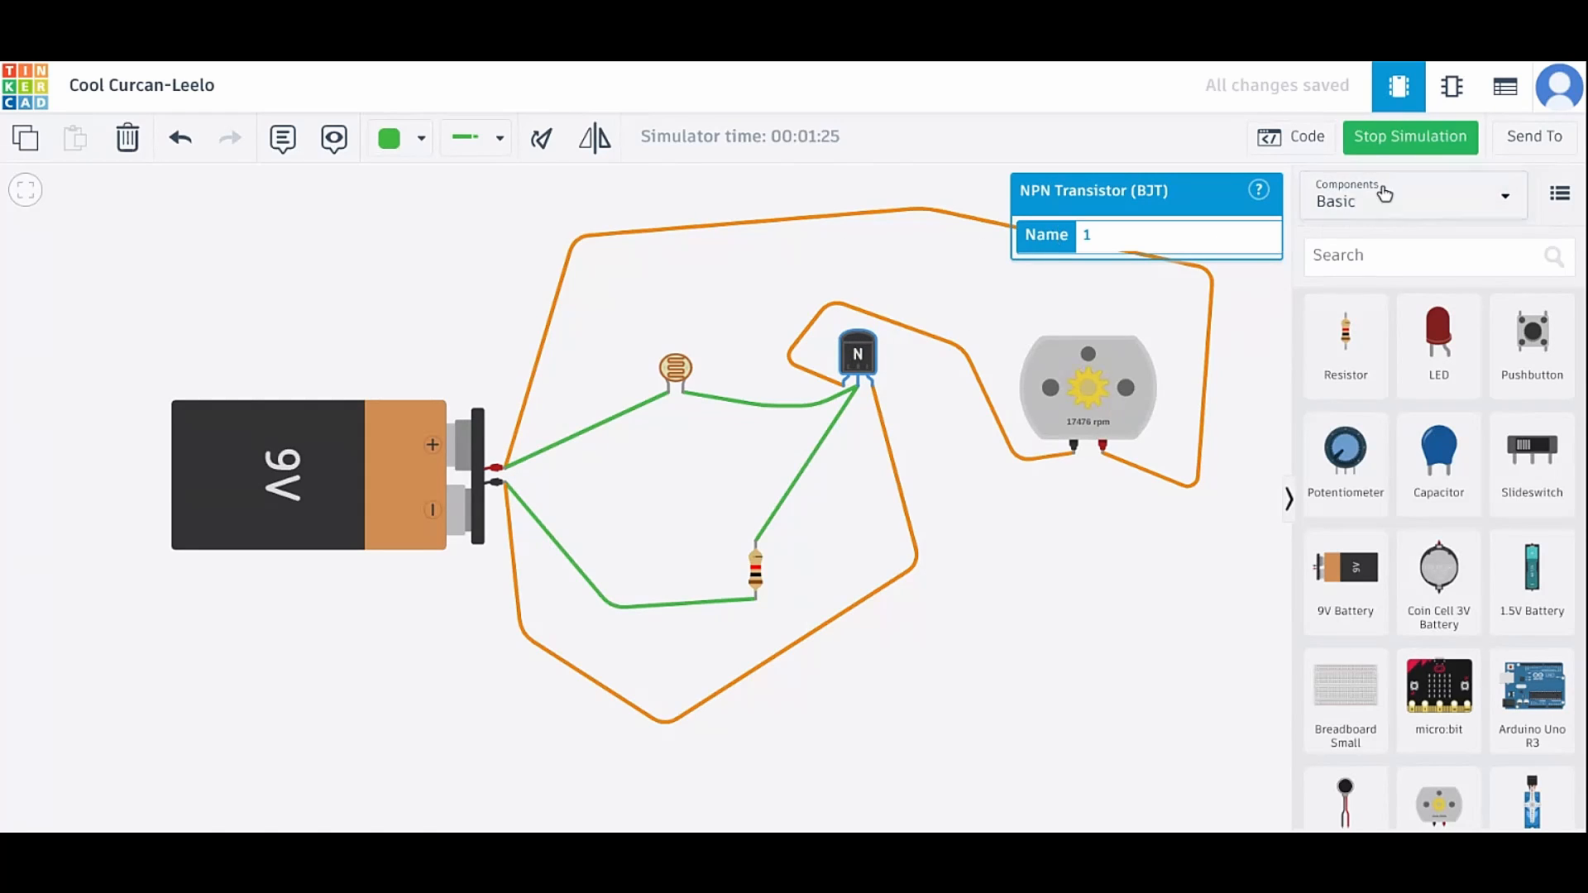
left_click(1416, 139)
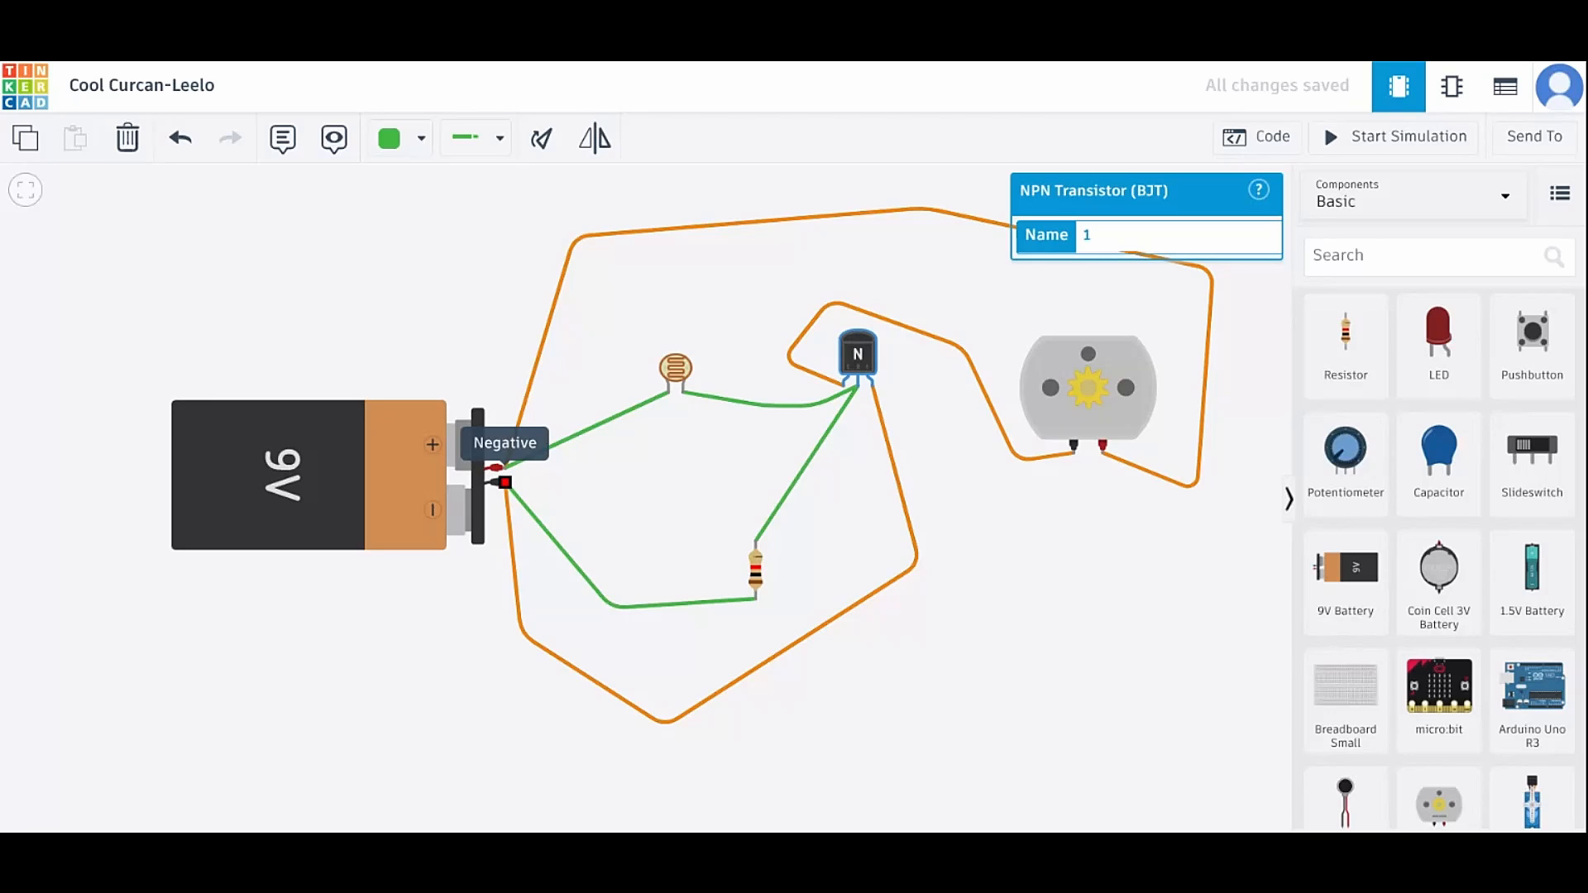
Step: Add a diode to the workspace directly below the DC motor
left_click(1062, 677)
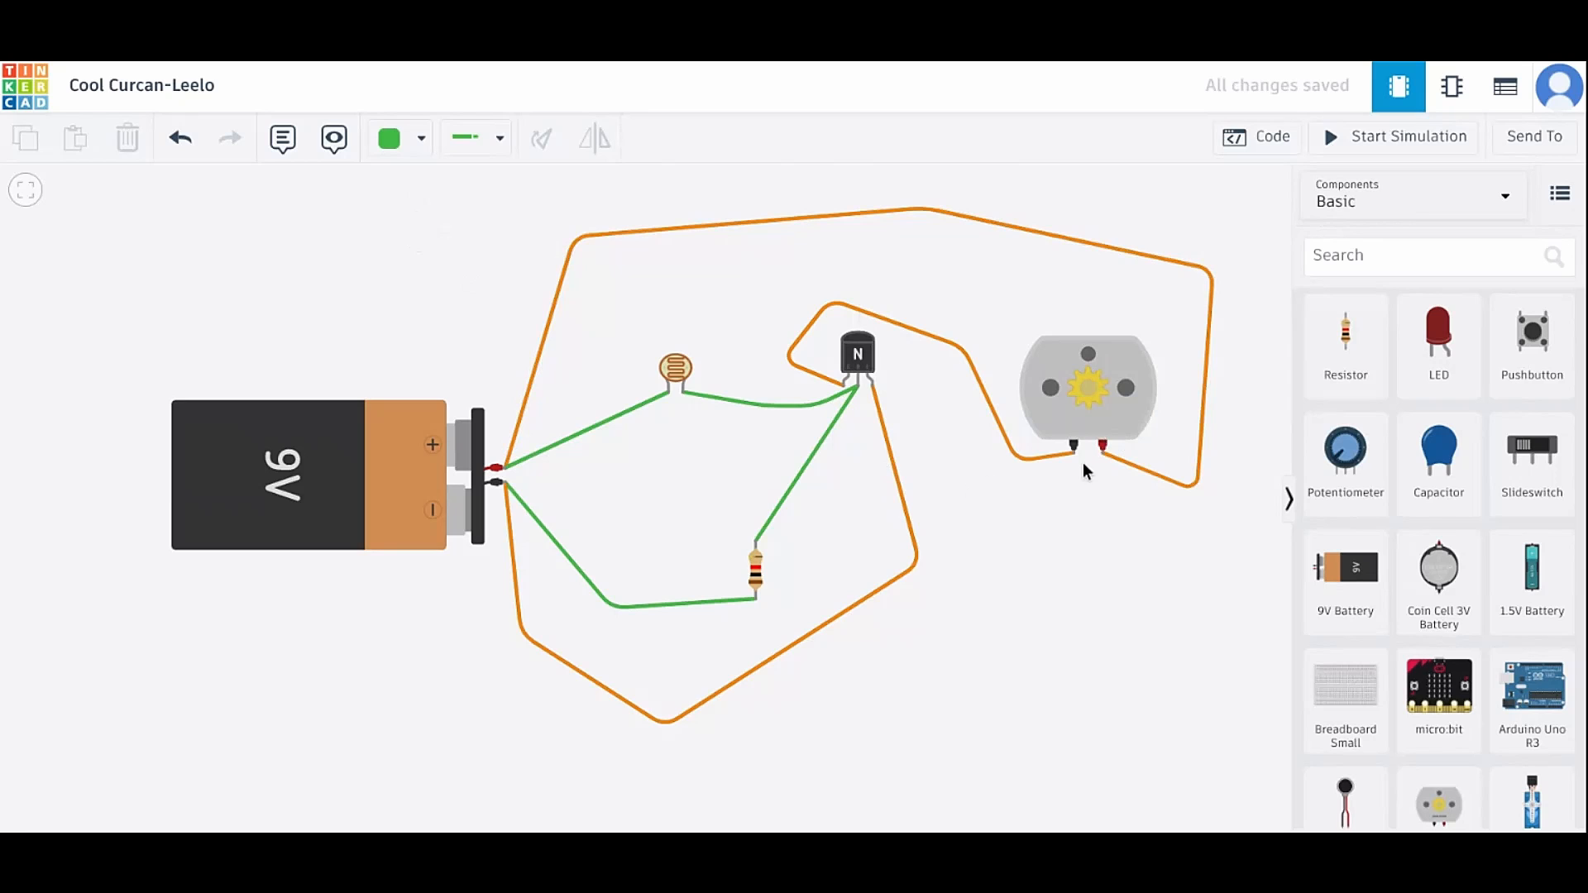
scroll(1464, 610, "down", 3)
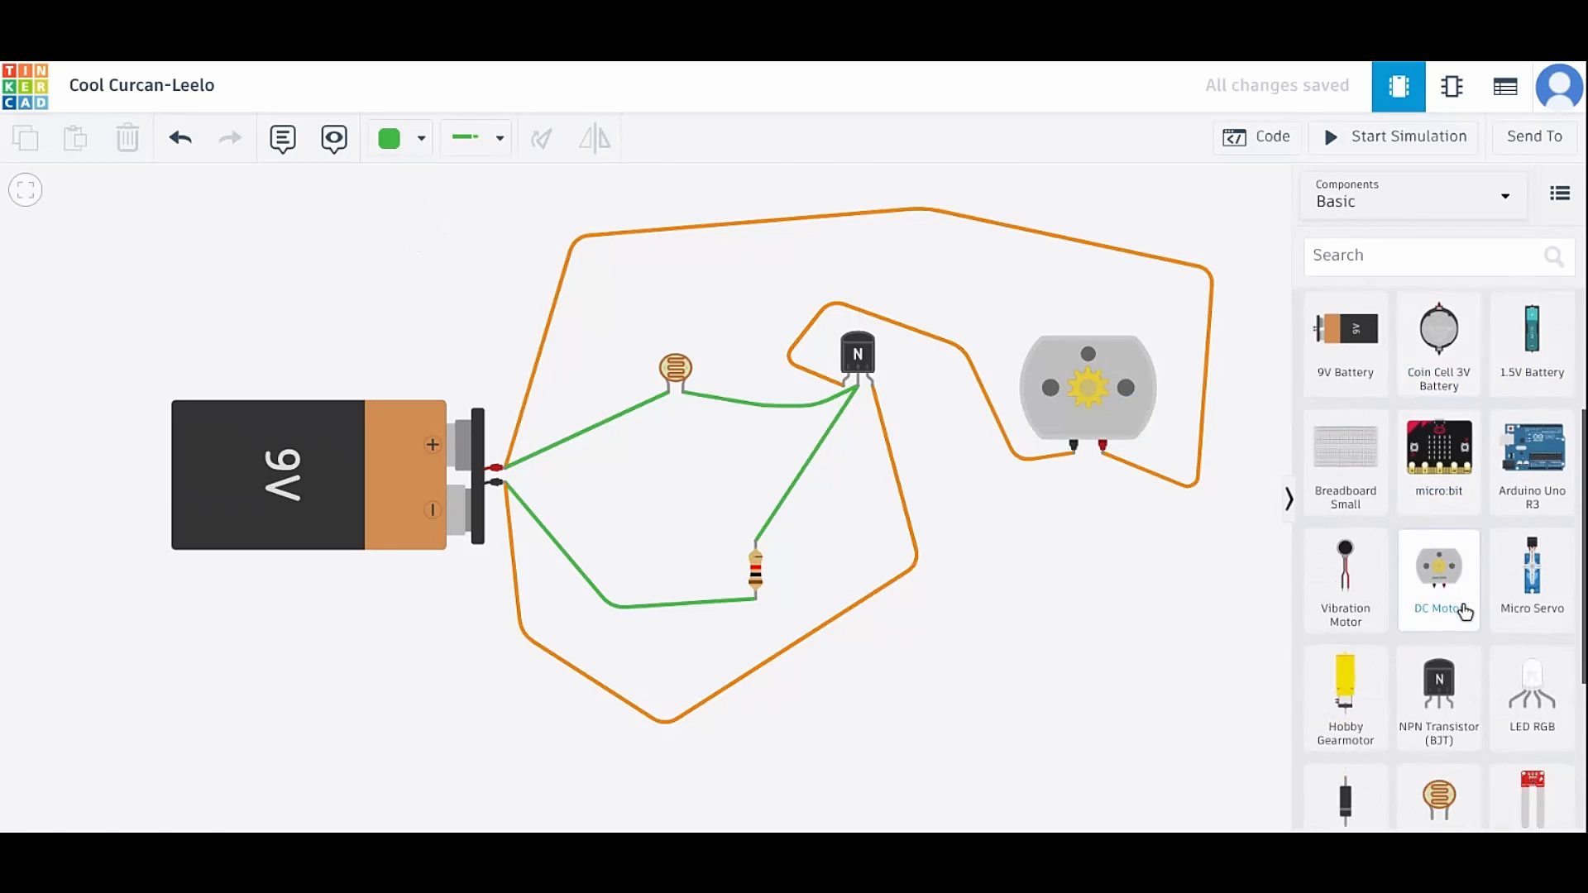
scroll(1464, 609, "down", 3)
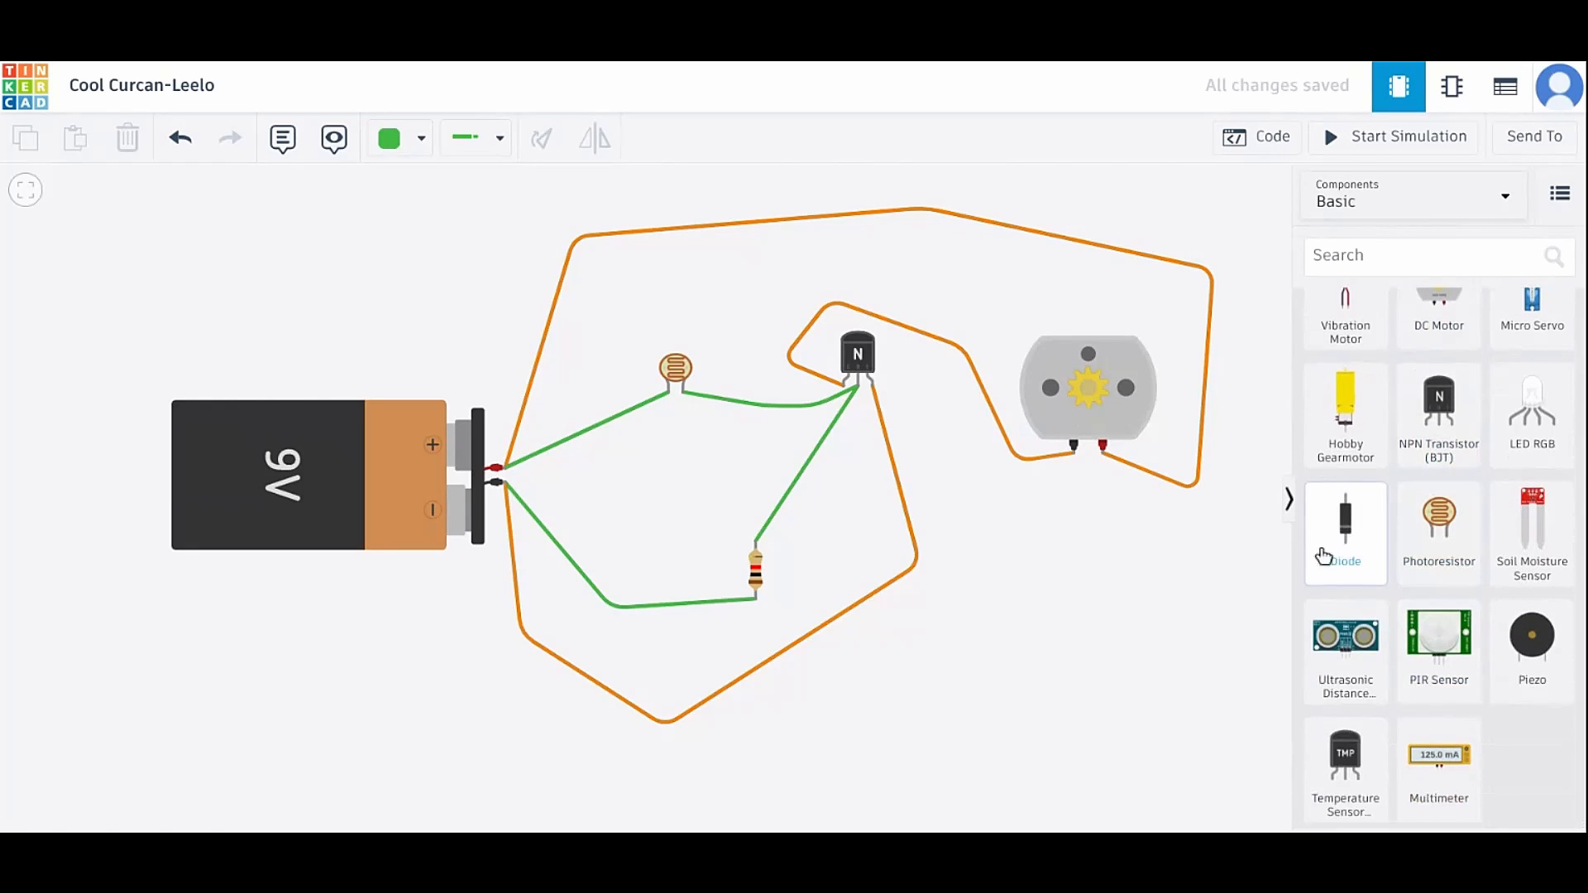
left_click_drag(1324, 555, 1071, 563)
left_click(1094, 656)
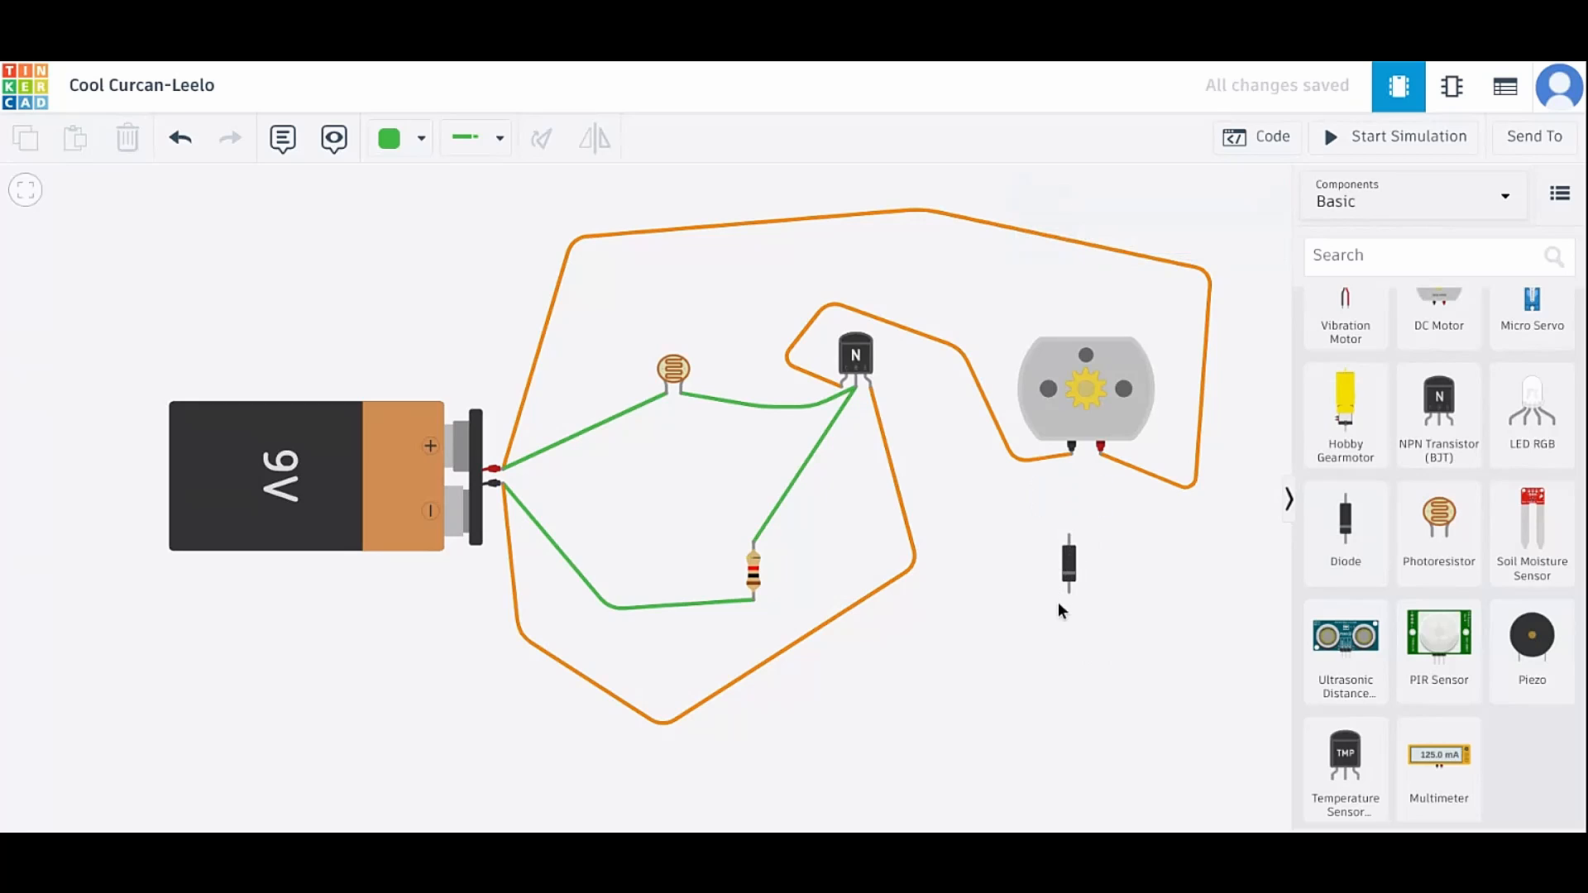
Step: Wire the diode across the motor, anode to the black terminal and lower lead to the red terminal with one bend
left_click(1071, 455)
left_click(1069, 536)
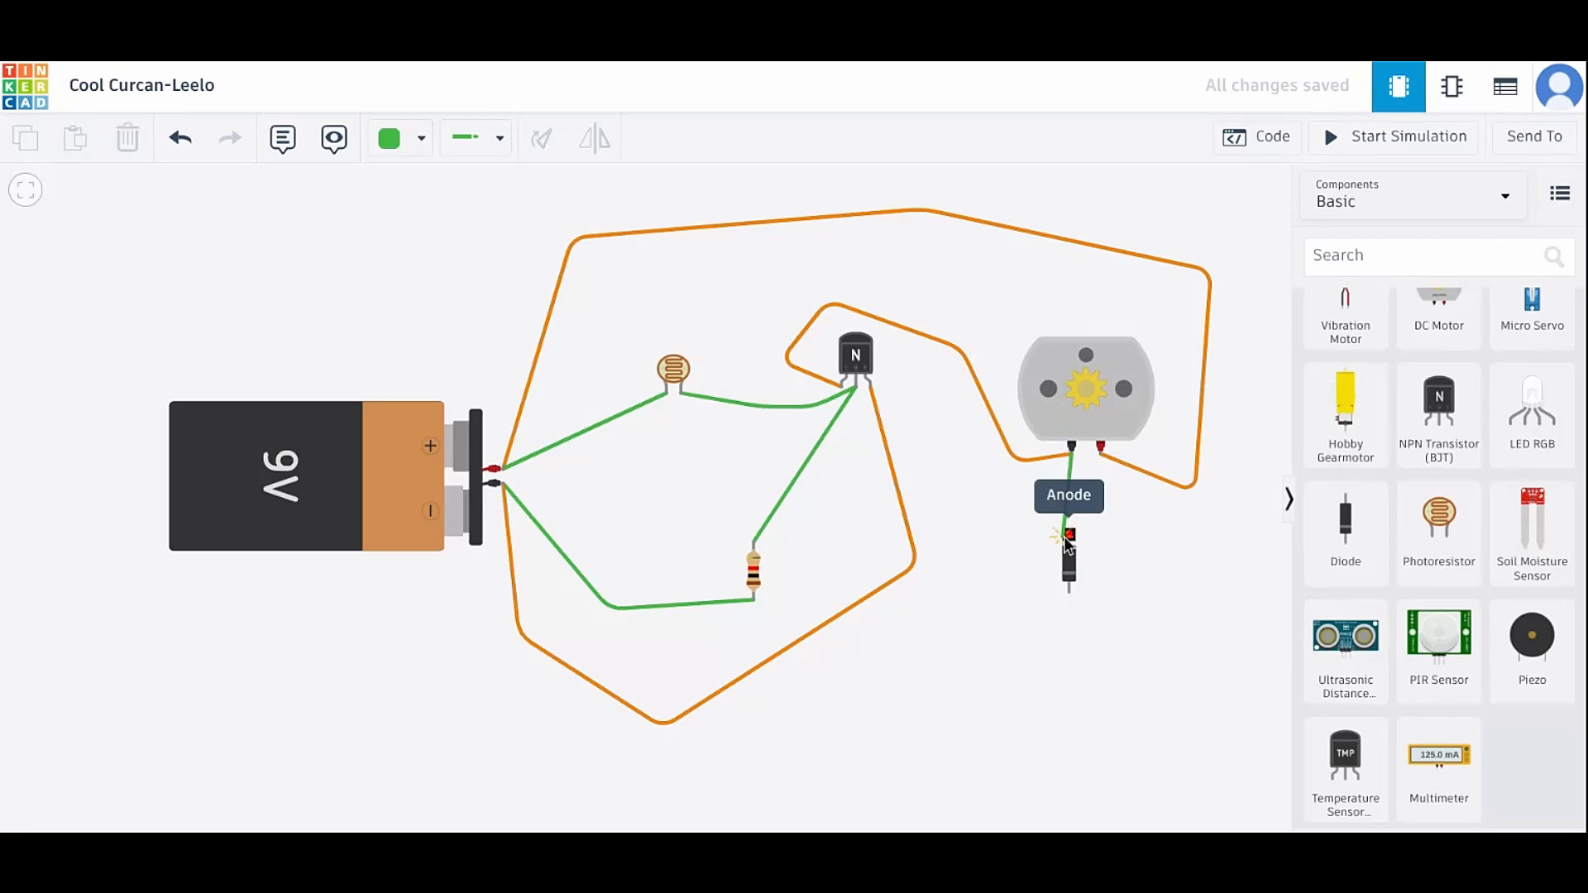
left_click(1070, 535)
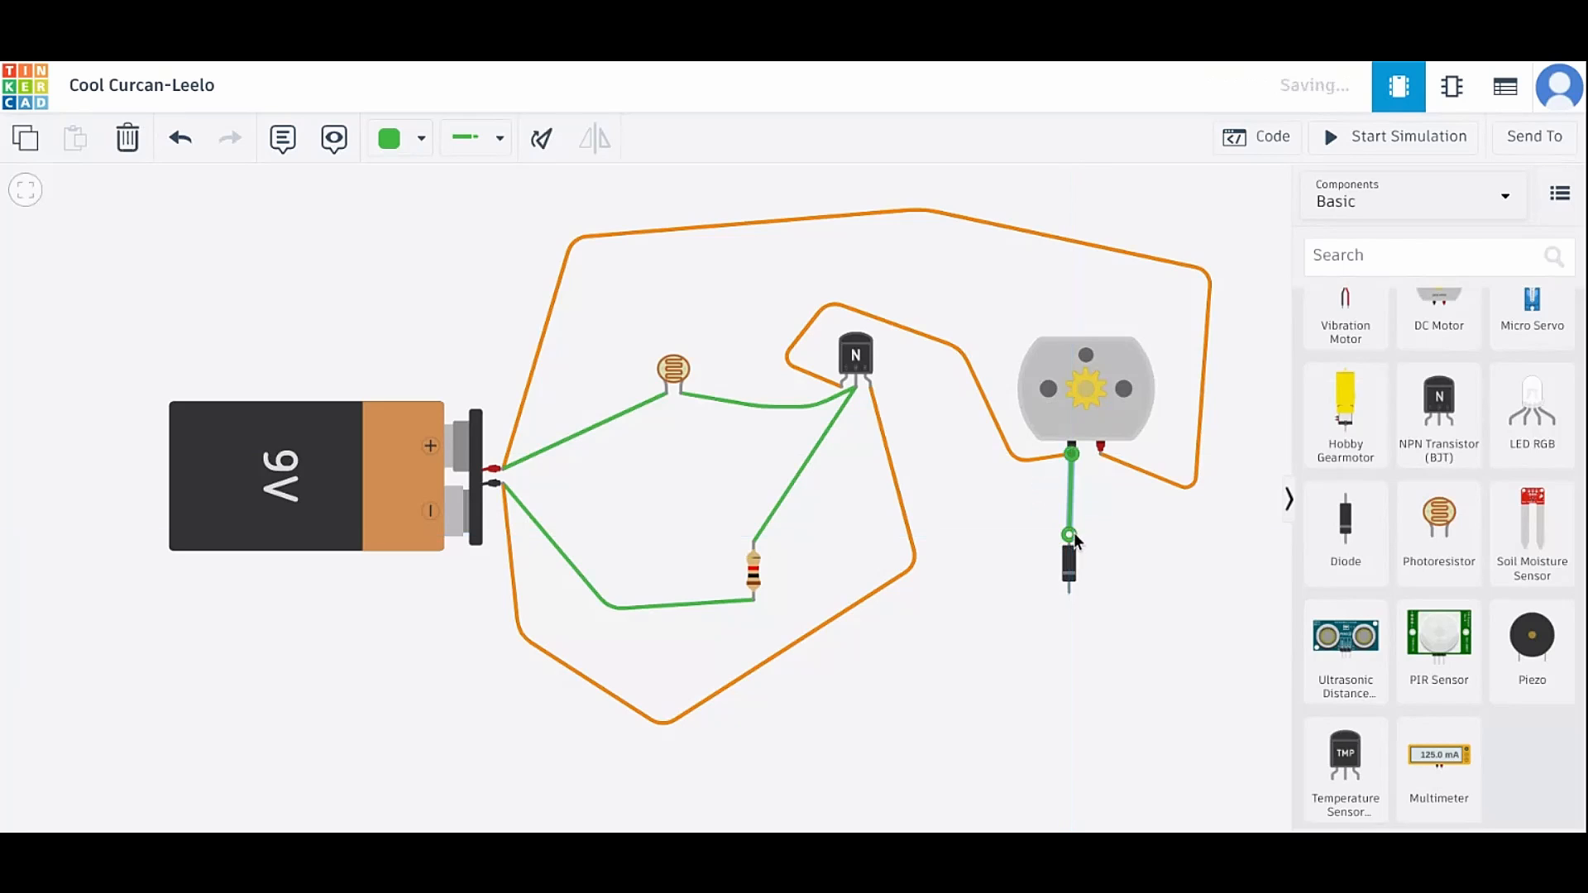
left_click(1069, 593)
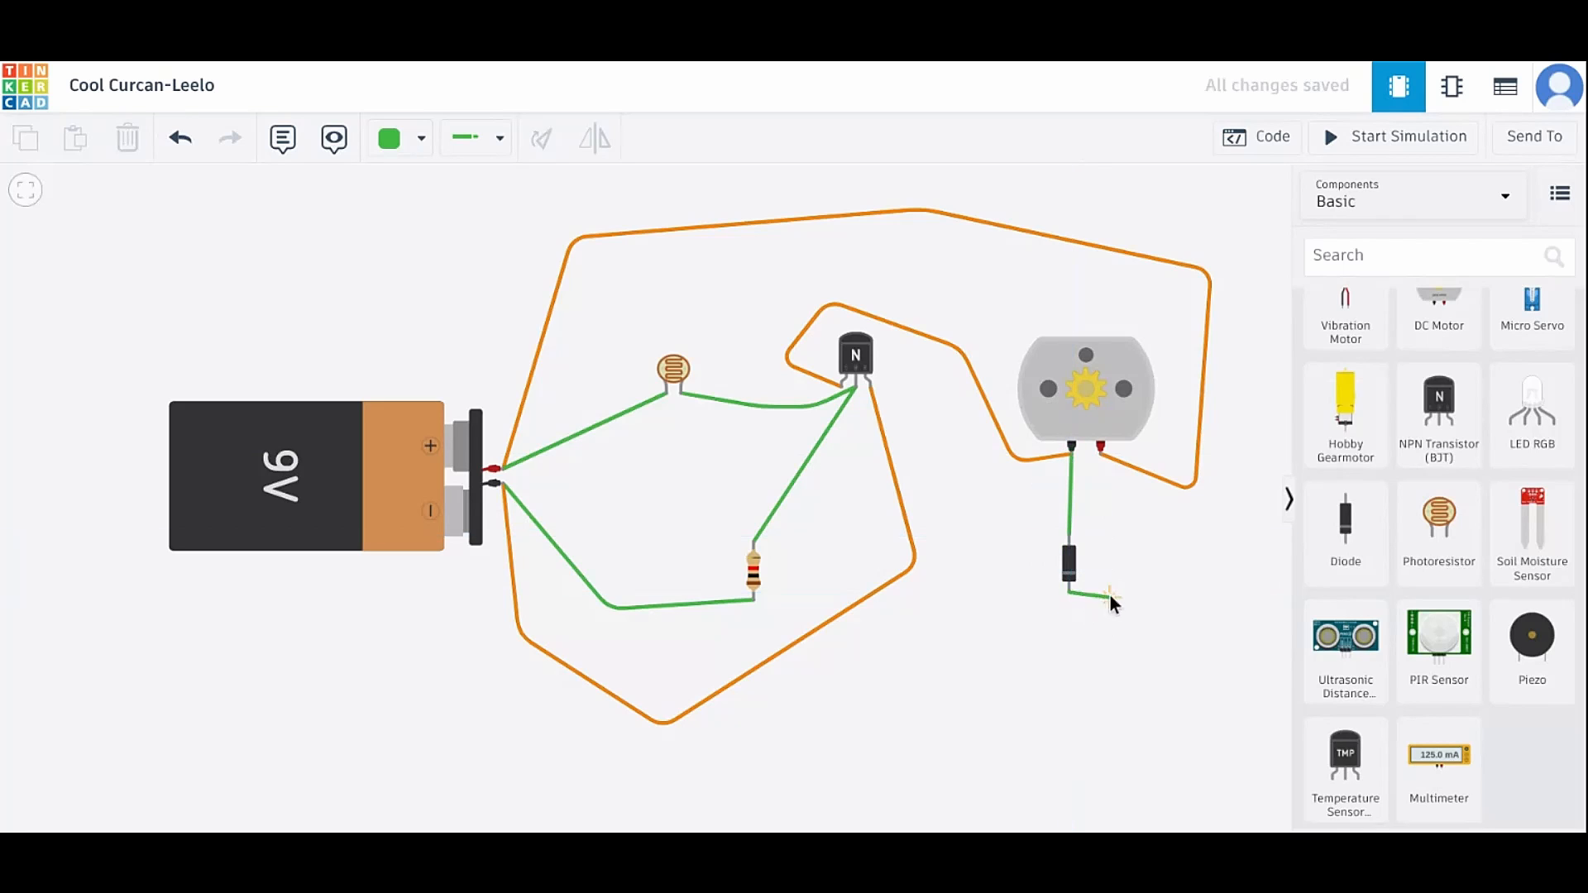
left_click(1107, 591)
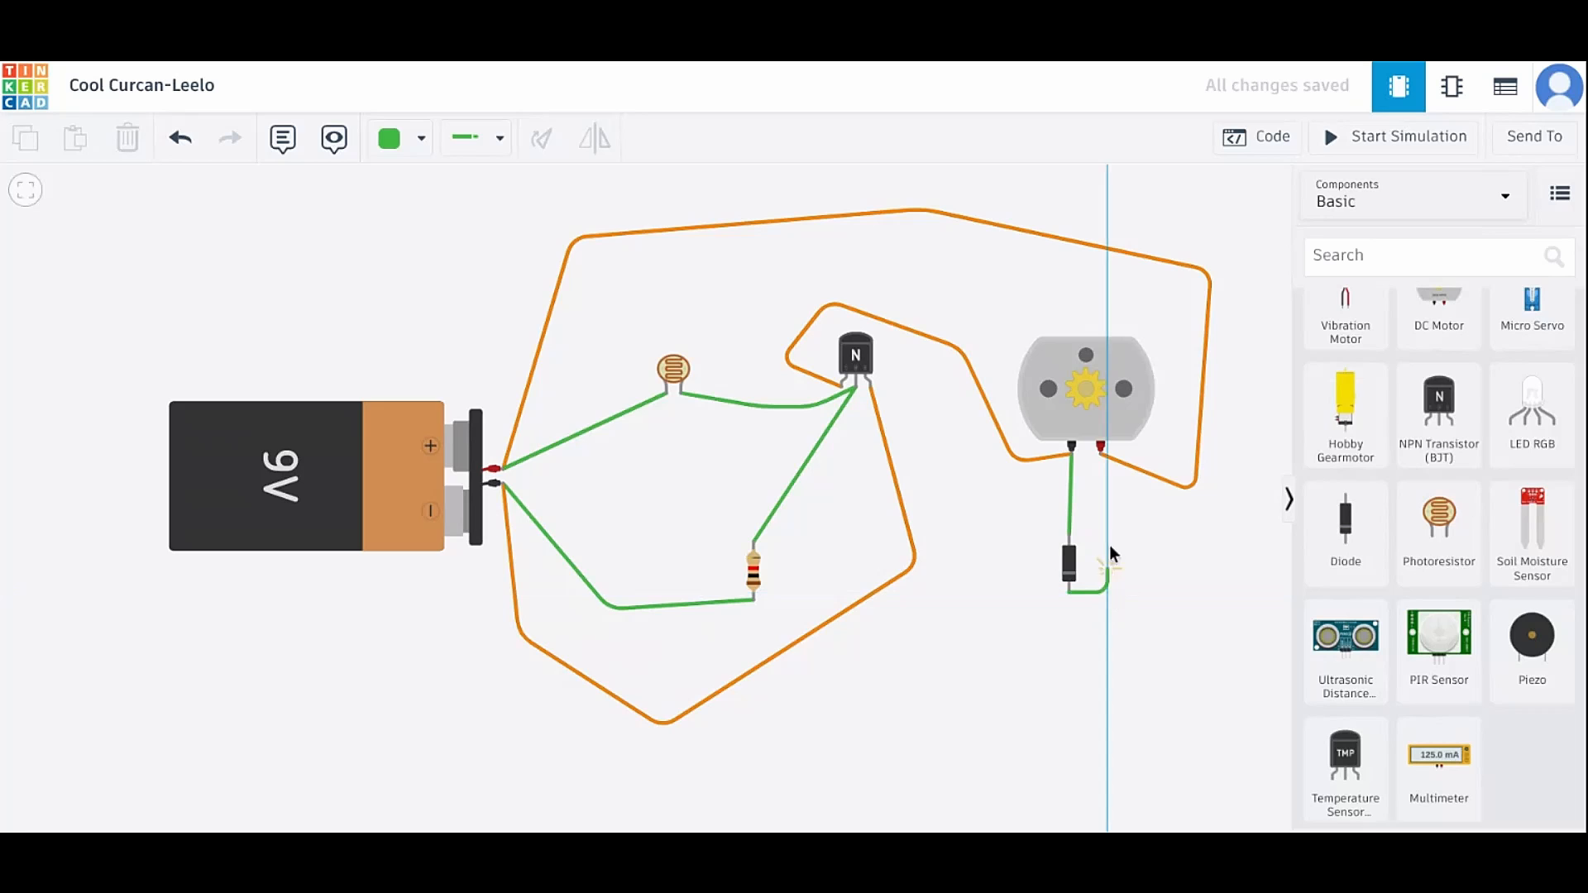
left_click(1100, 453)
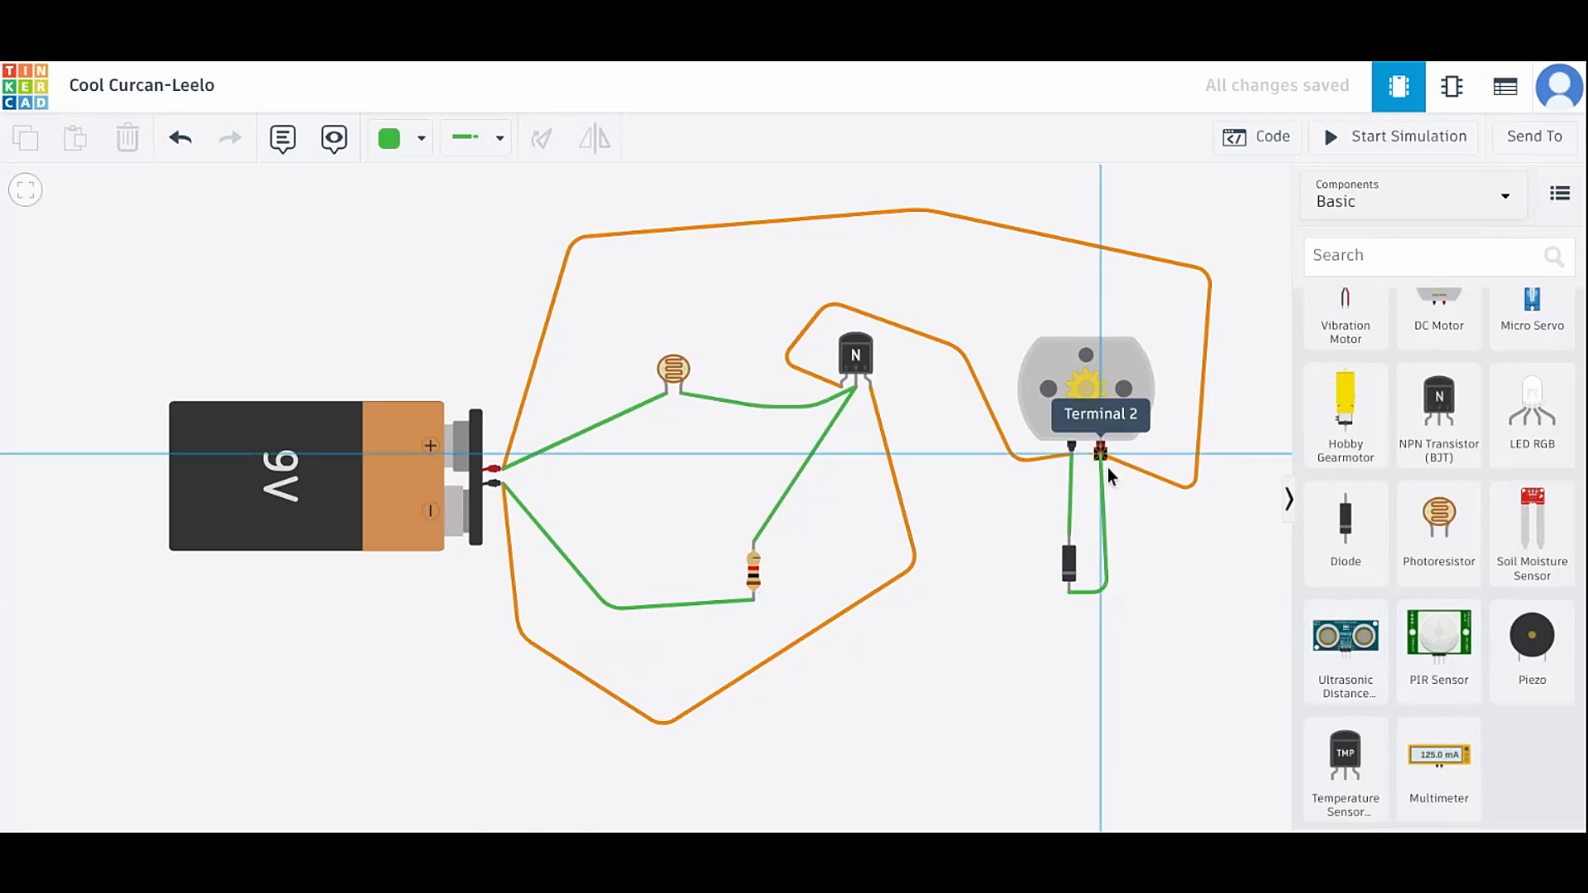
left_click(1109, 533)
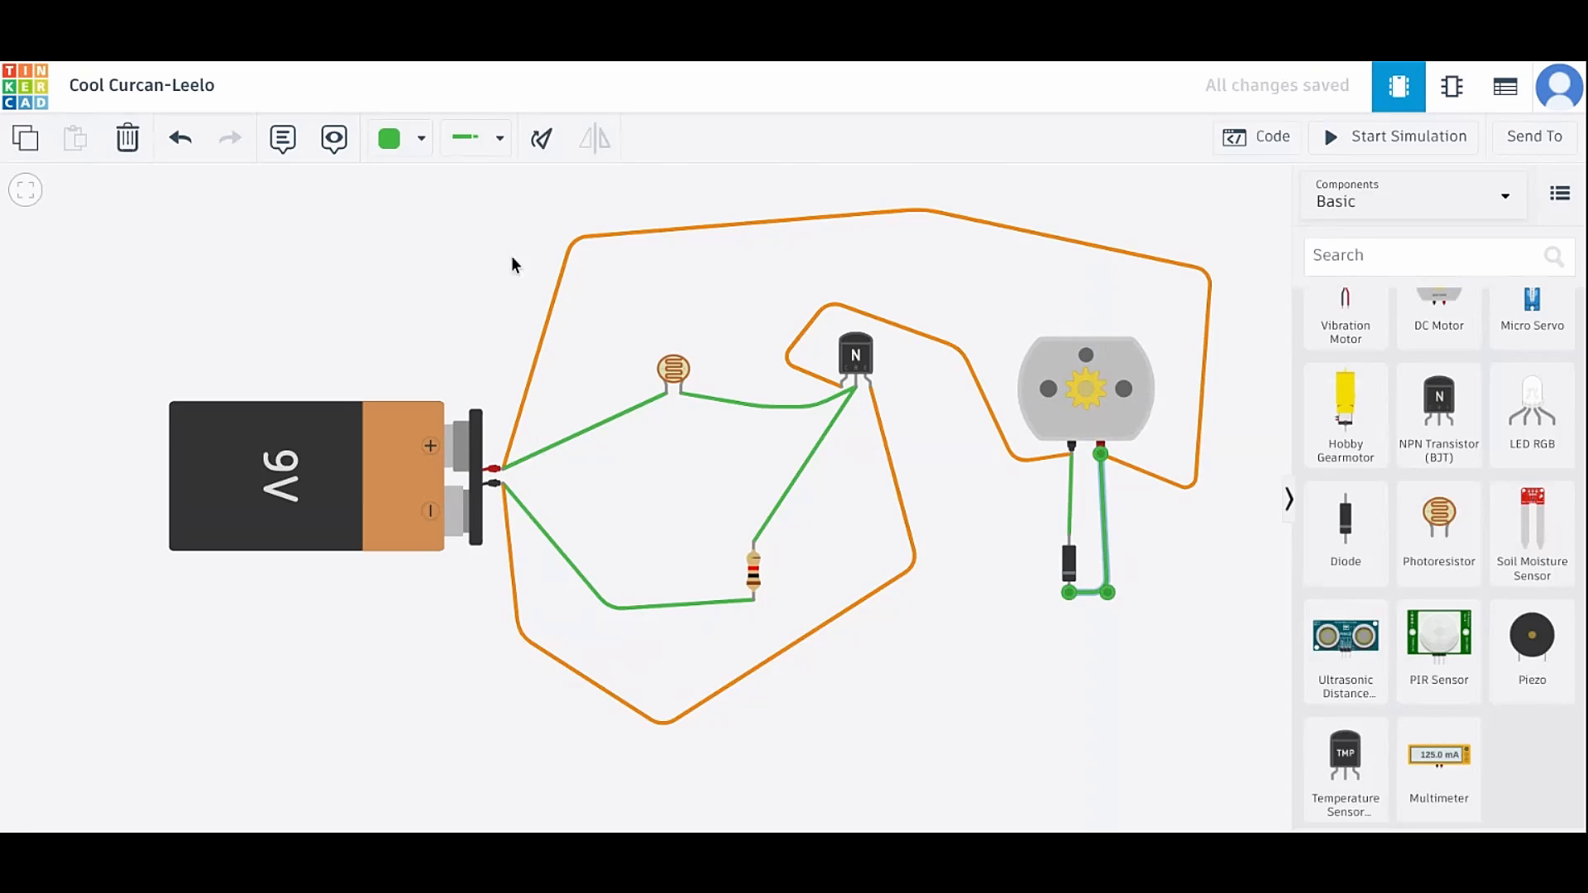
Step: Color both wires between the diode and the DC motor red
left_click(411, 145)
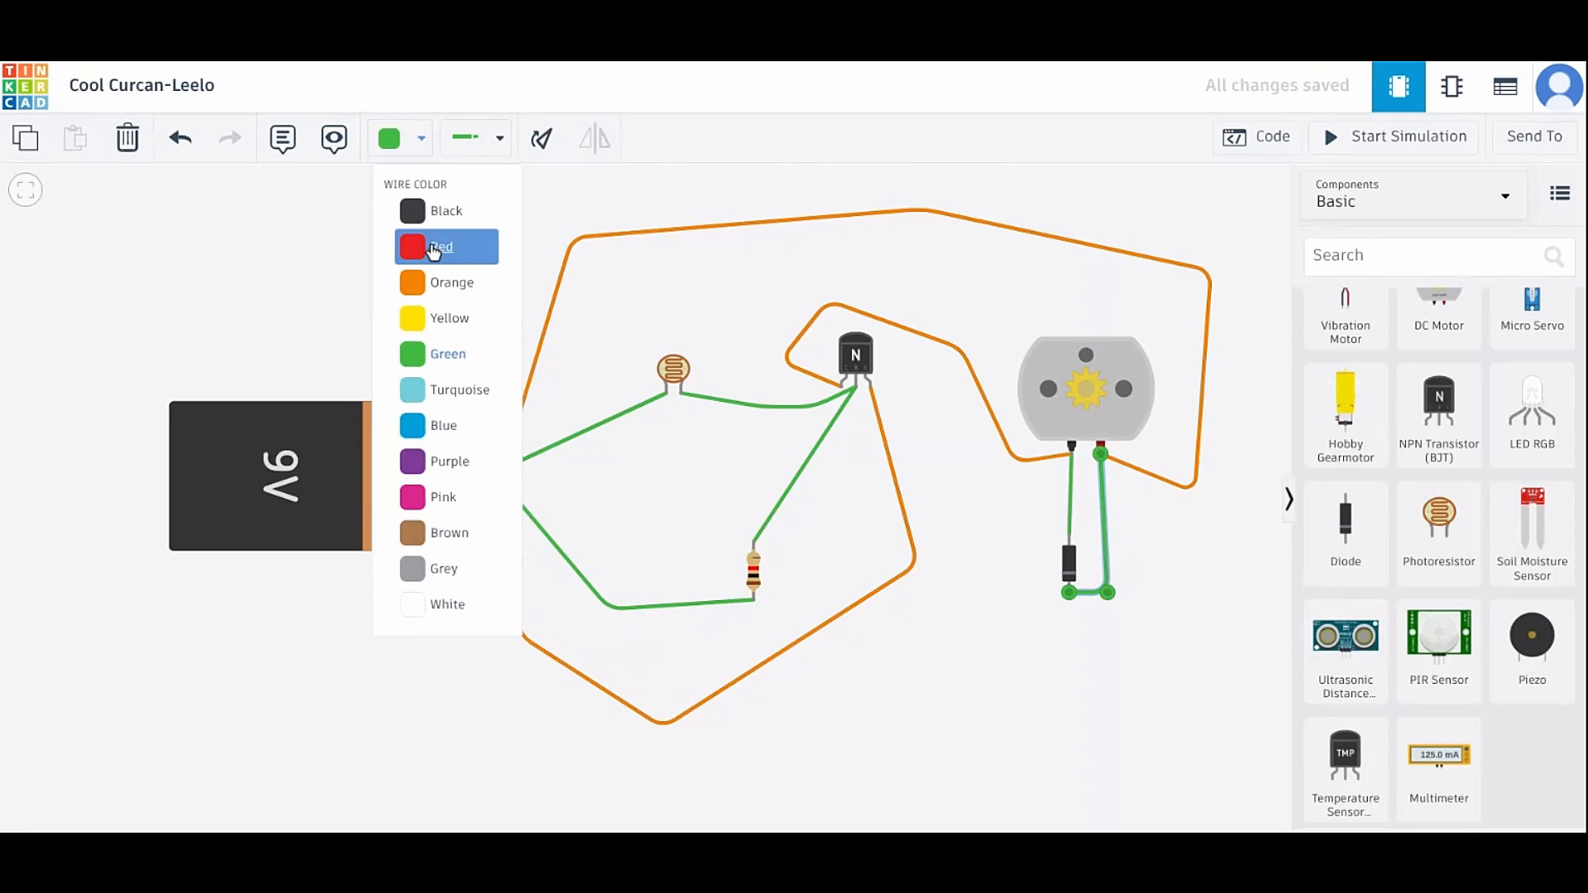
left_click(438, 244)
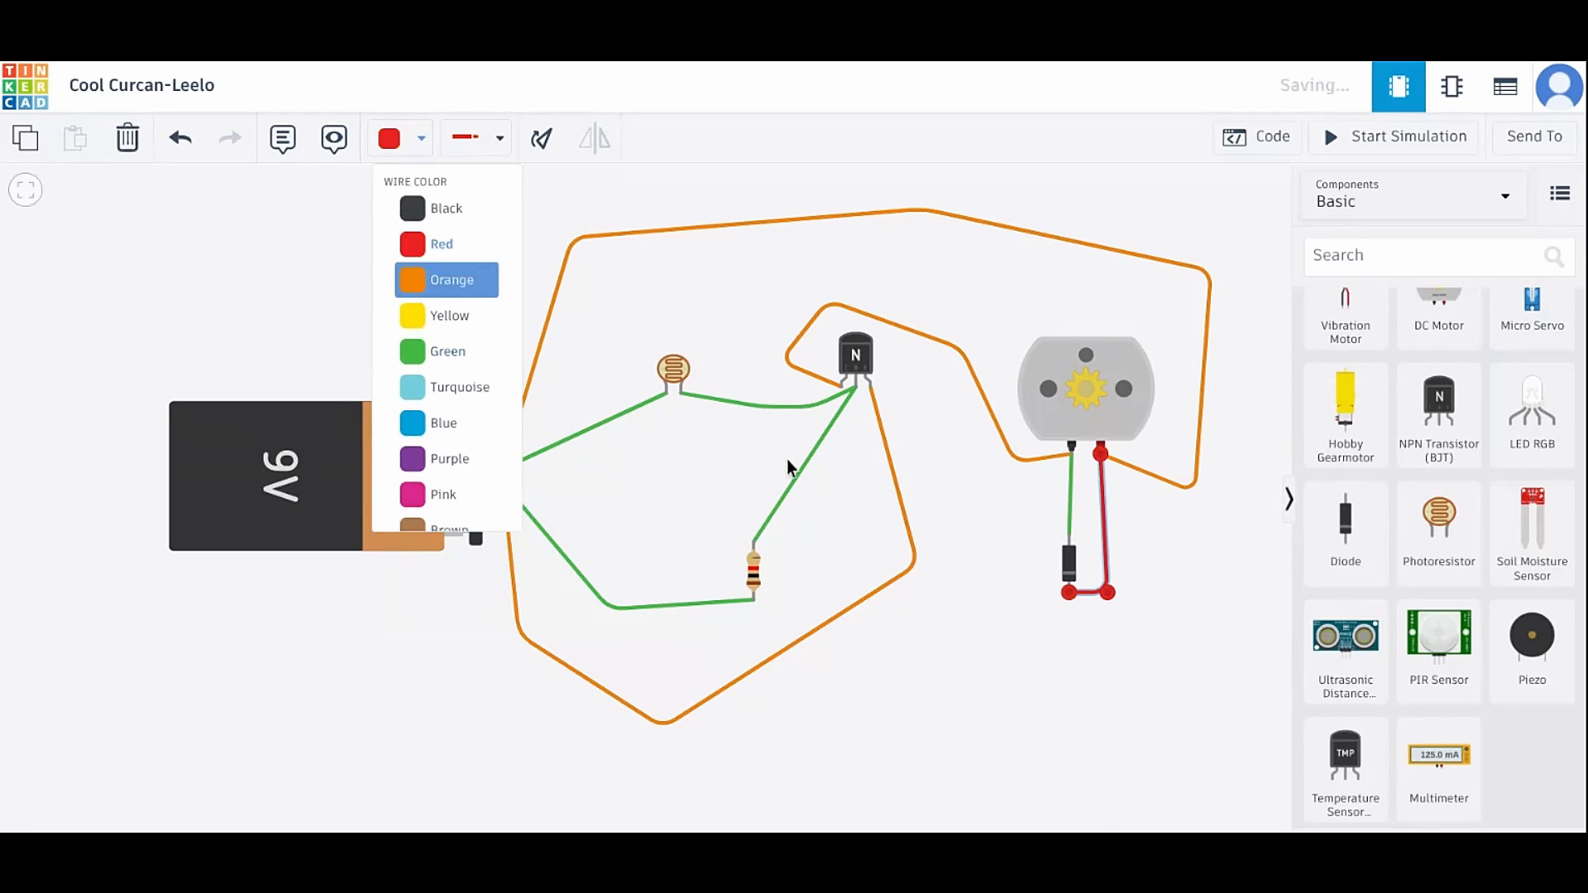
left_click(1070, 505)
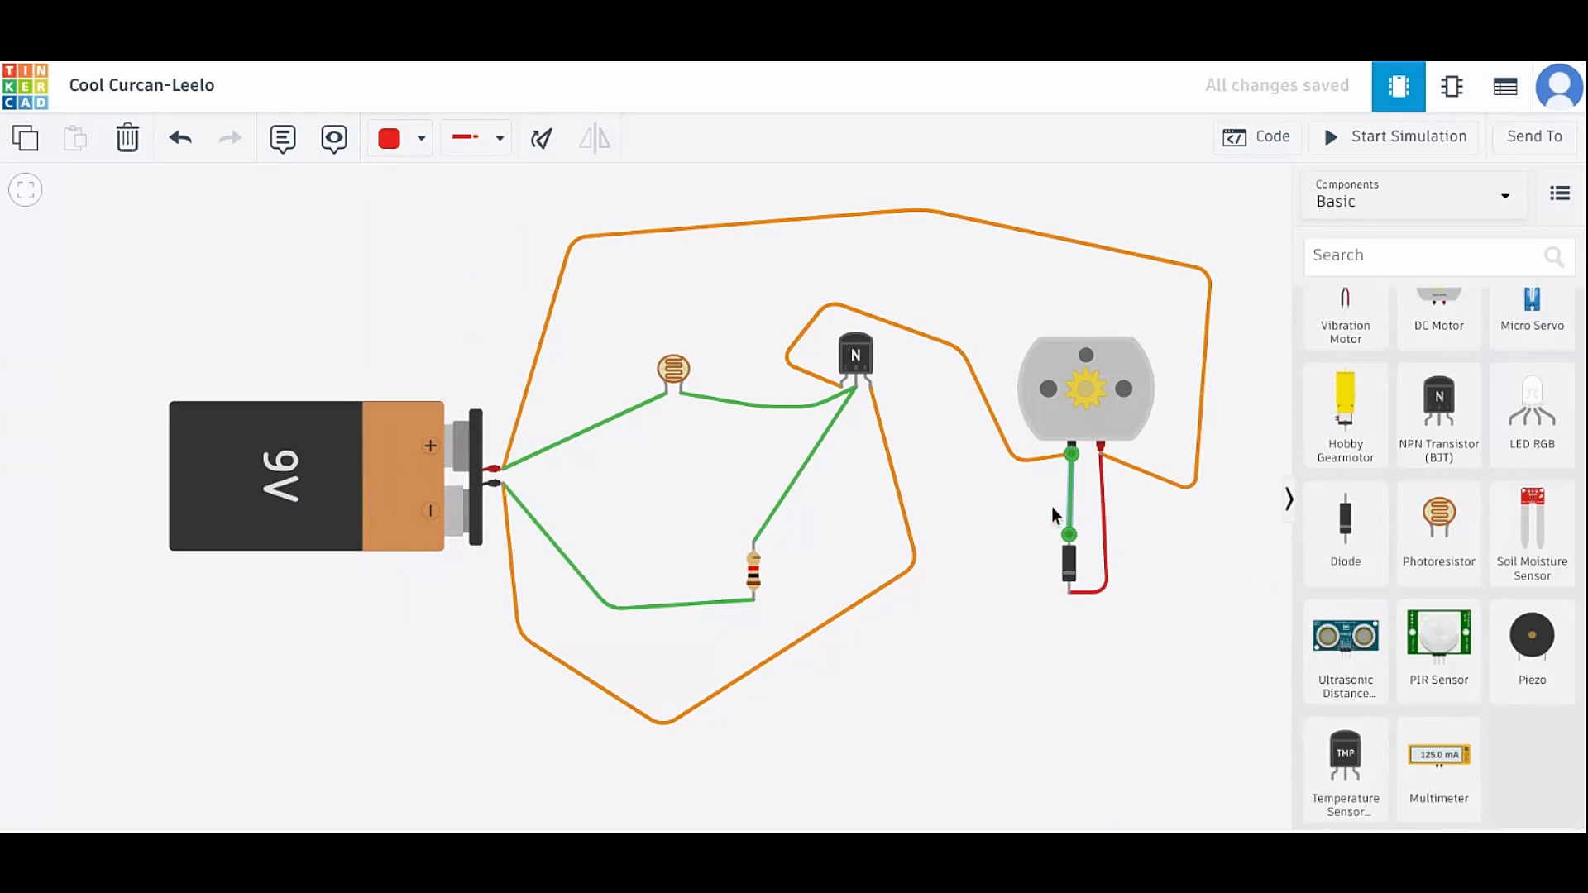
left_click(421, 139)
left_click(1156, 708)
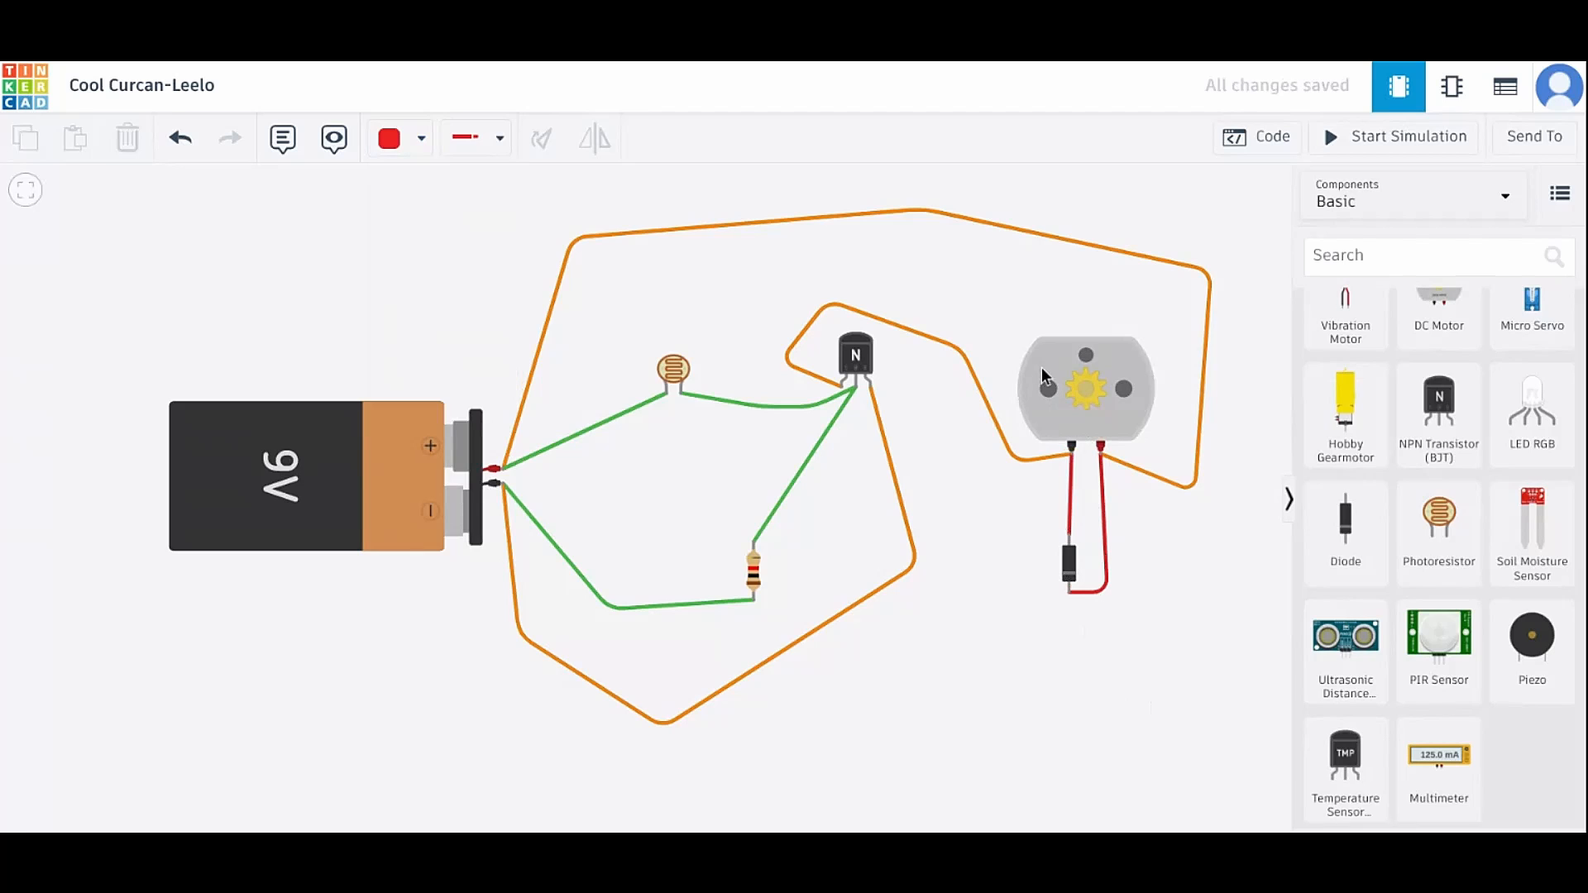
left_click(985, 396)
key("Delete")
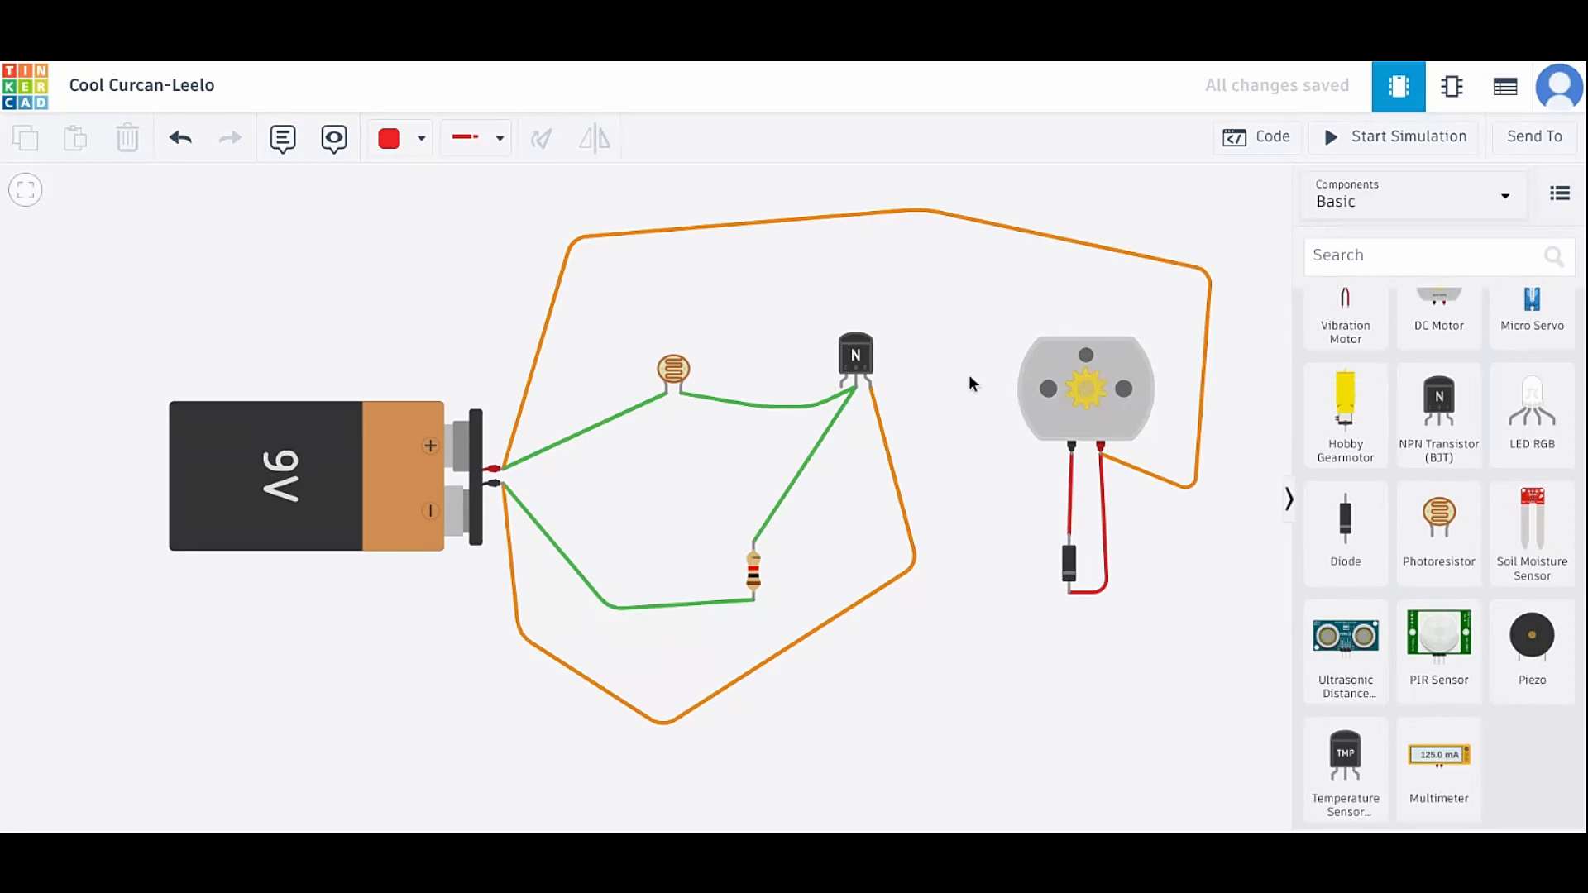
key("ctrl+z")
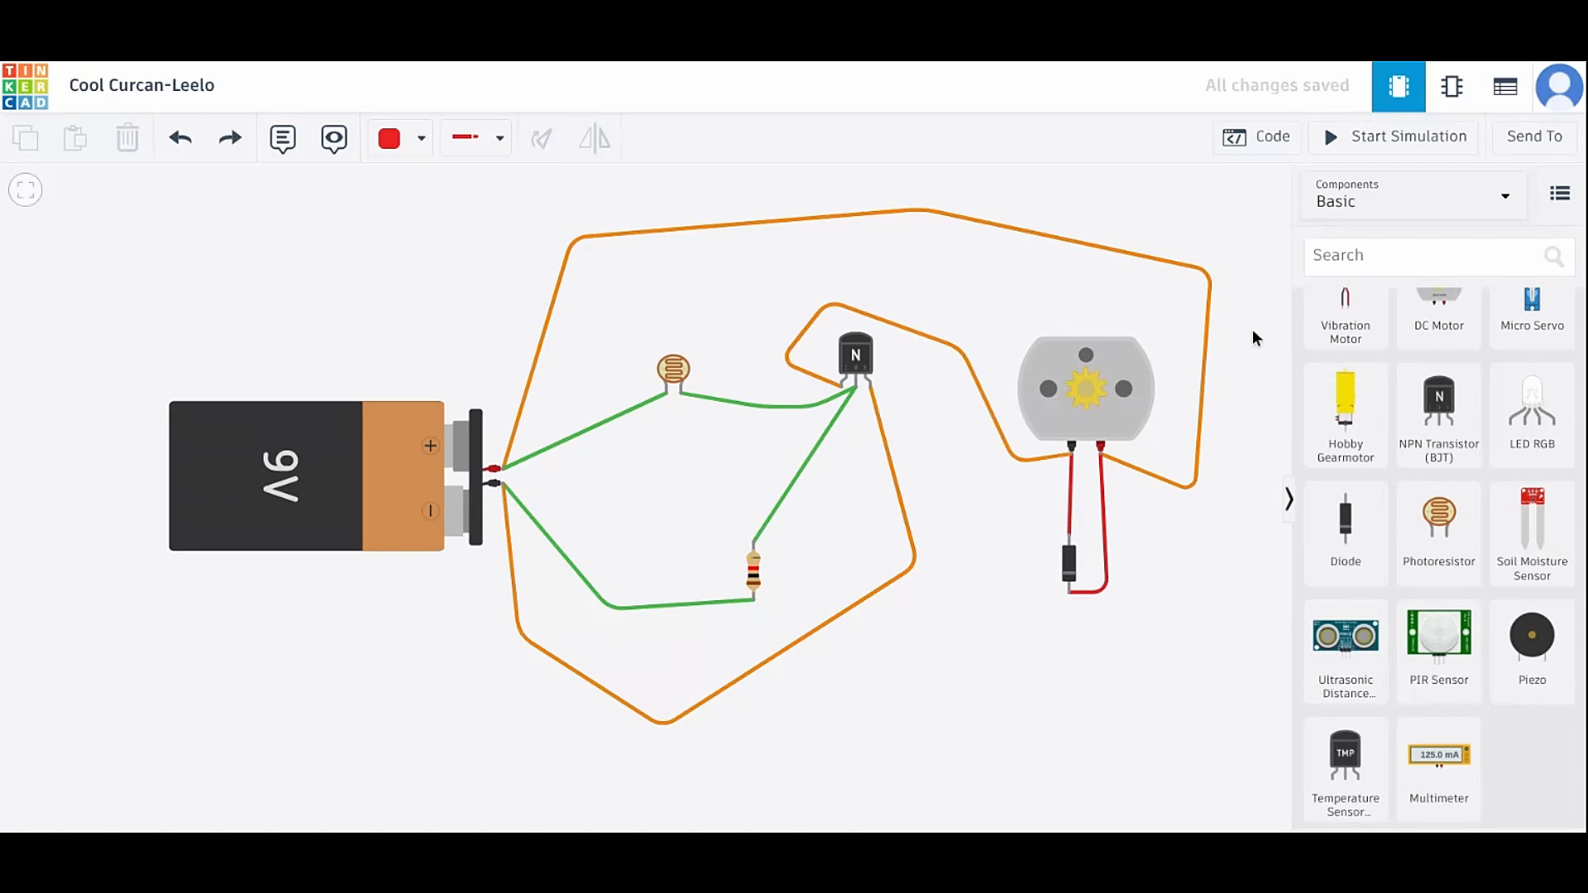
Step: Replace the wire from the battery's positive terminal to the motor's red terminal with one that has four bends above the components
left_click(1204, 369)
key("Delete")
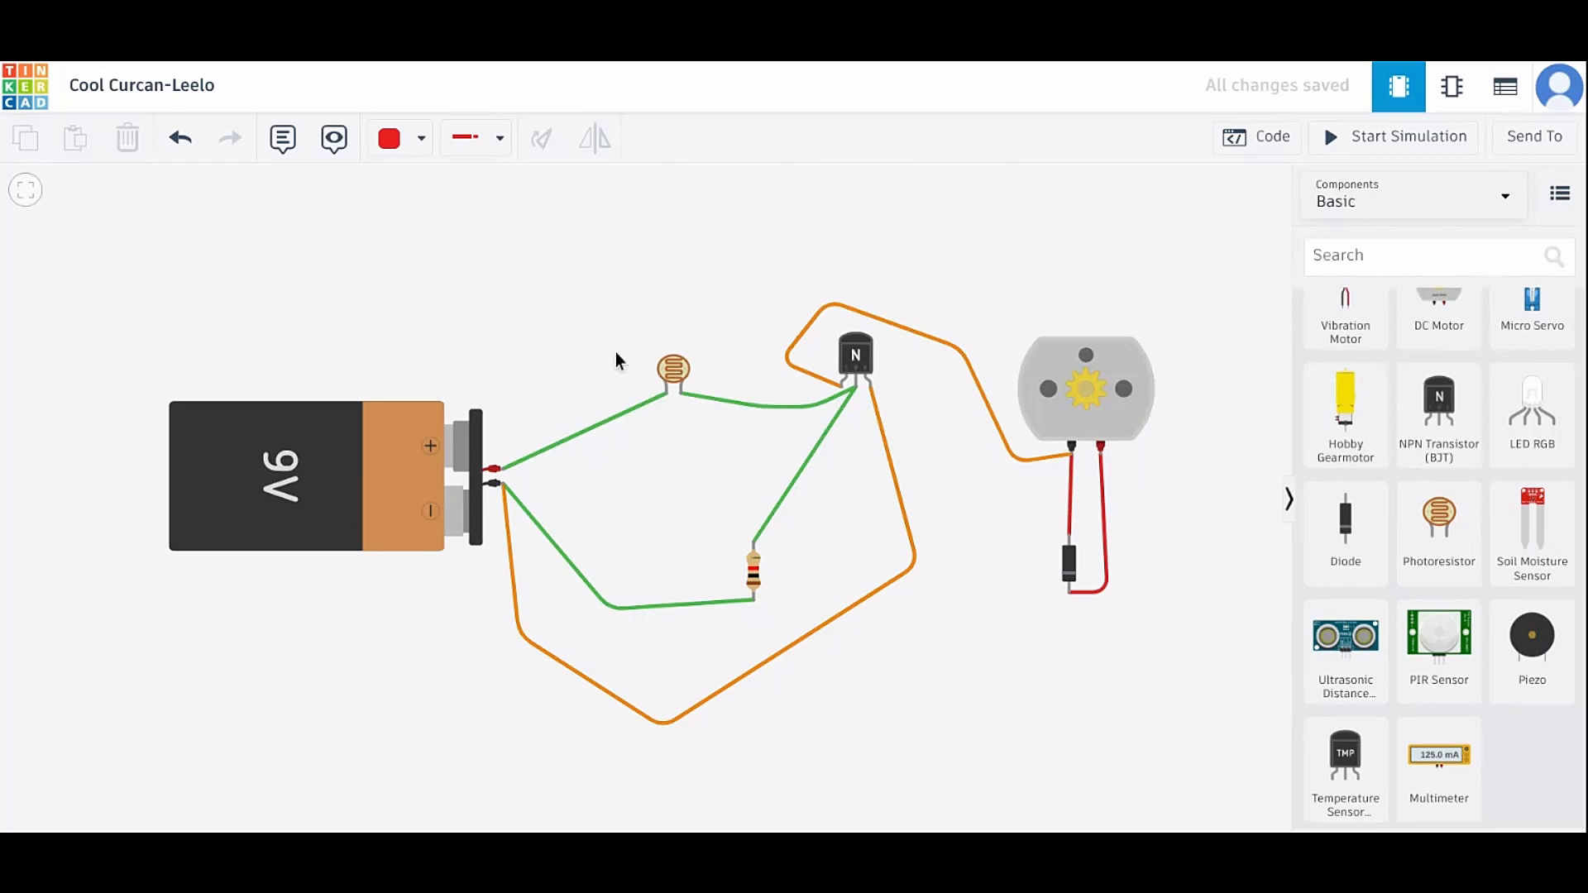
left_click(500, 465)
left_click(658, 278)
left_click(931, 229)
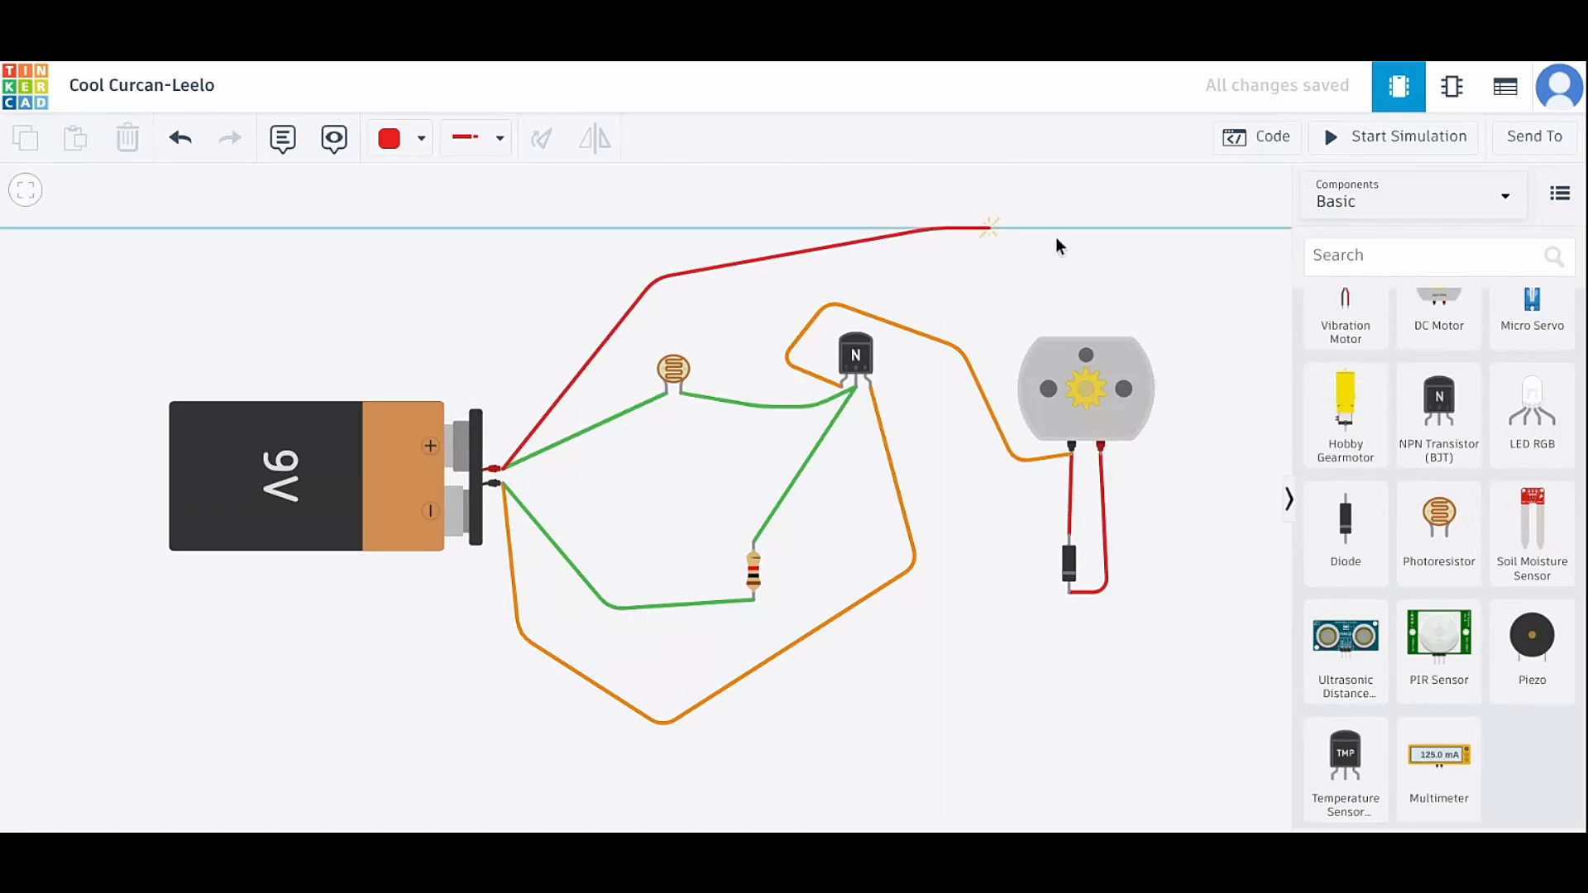
left_click(1204, 303)
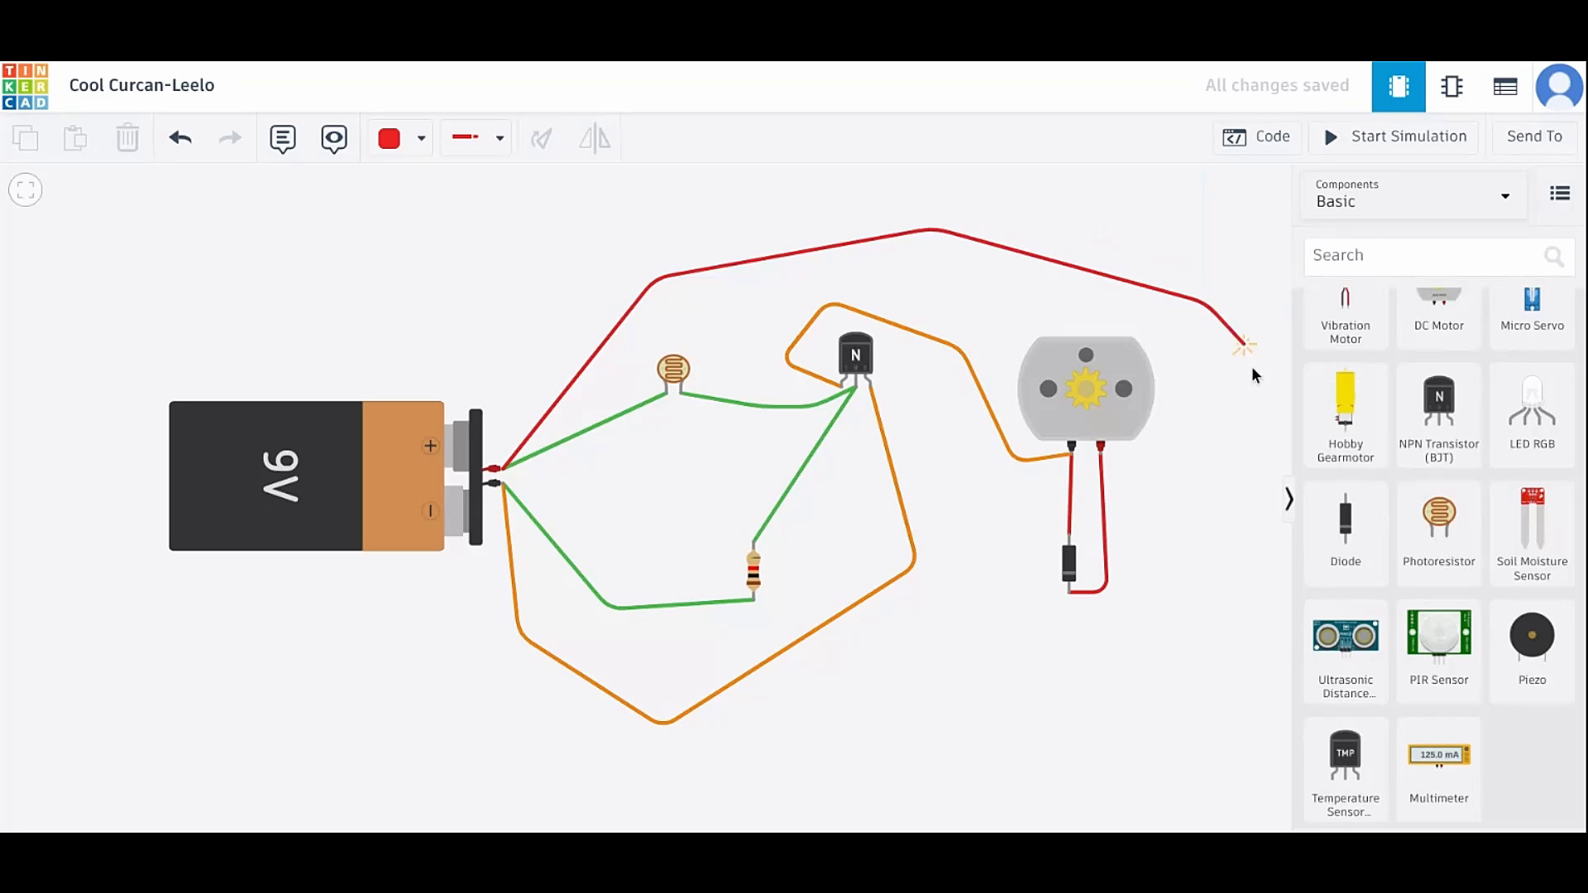
left_click(1204, 464)
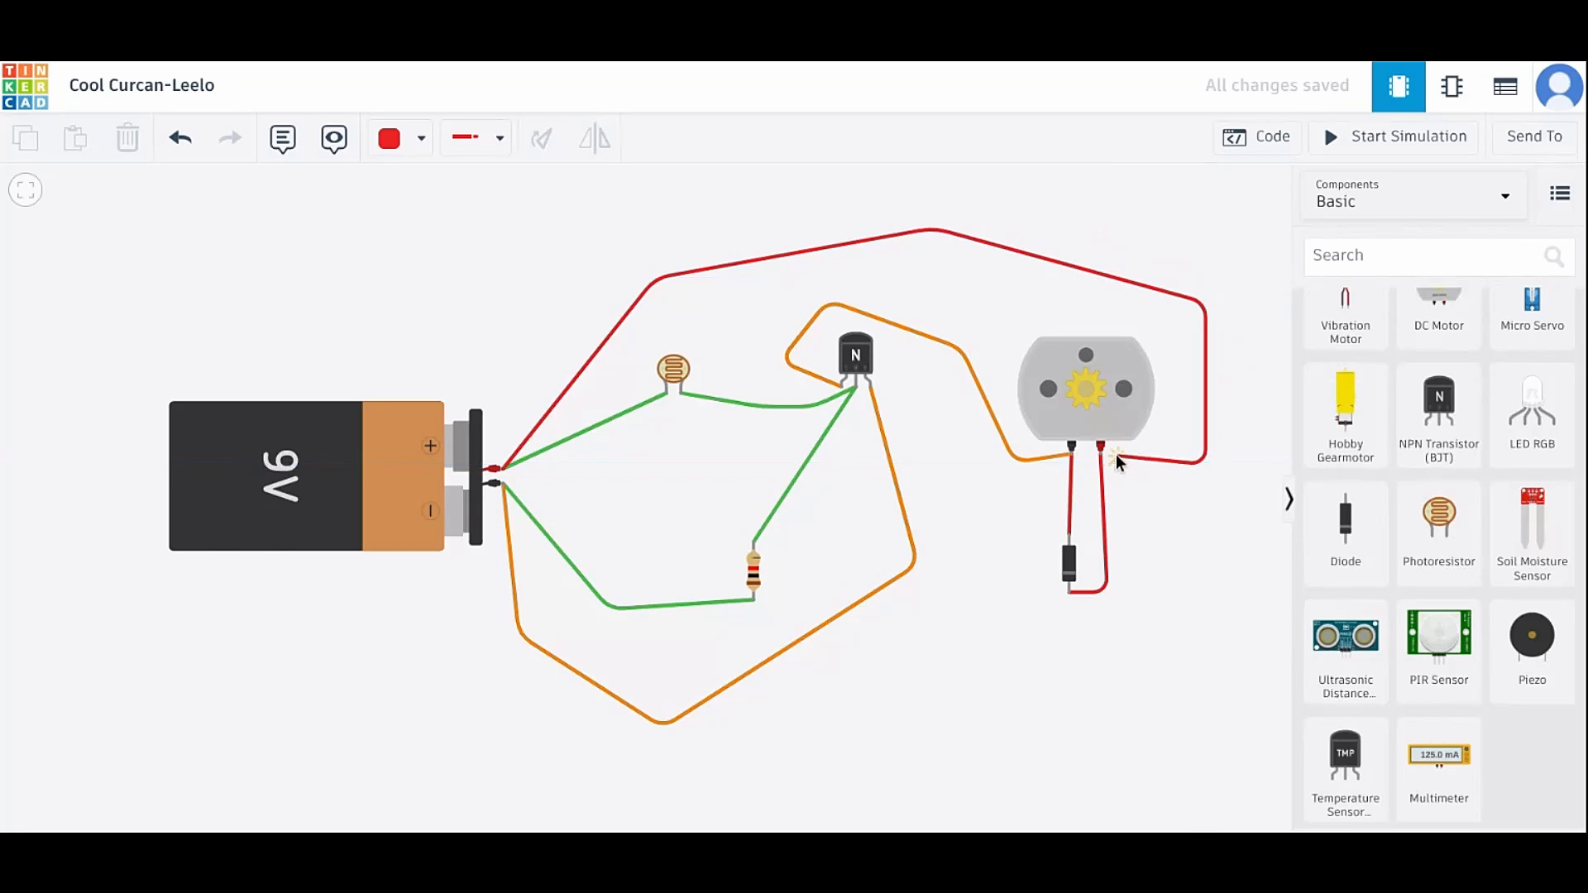
left_click(1115, 454)
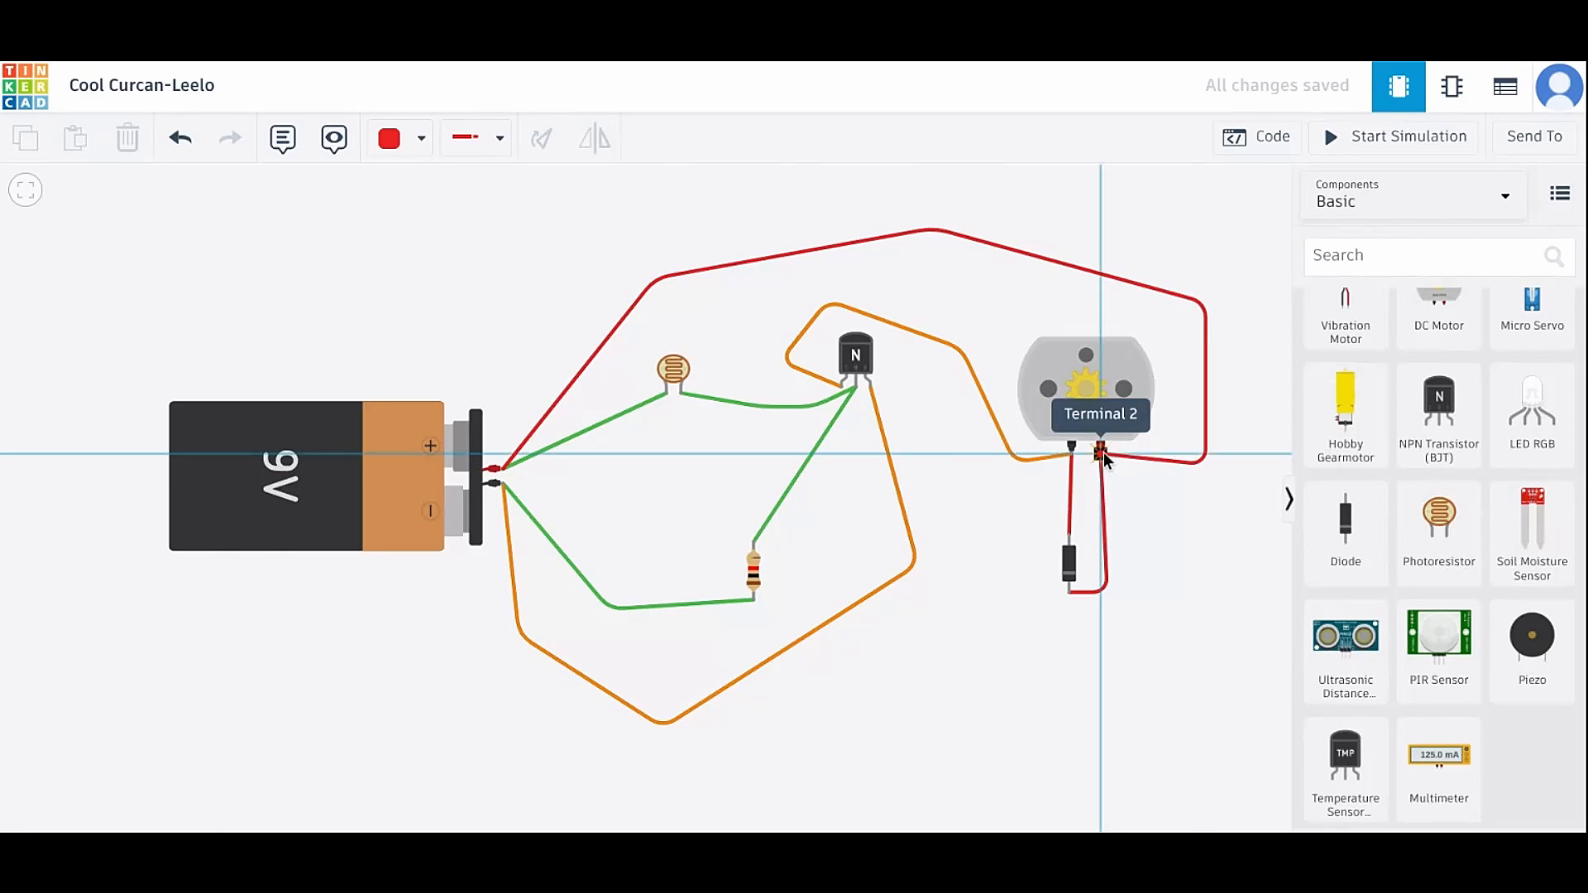
left_click(1103, 452)
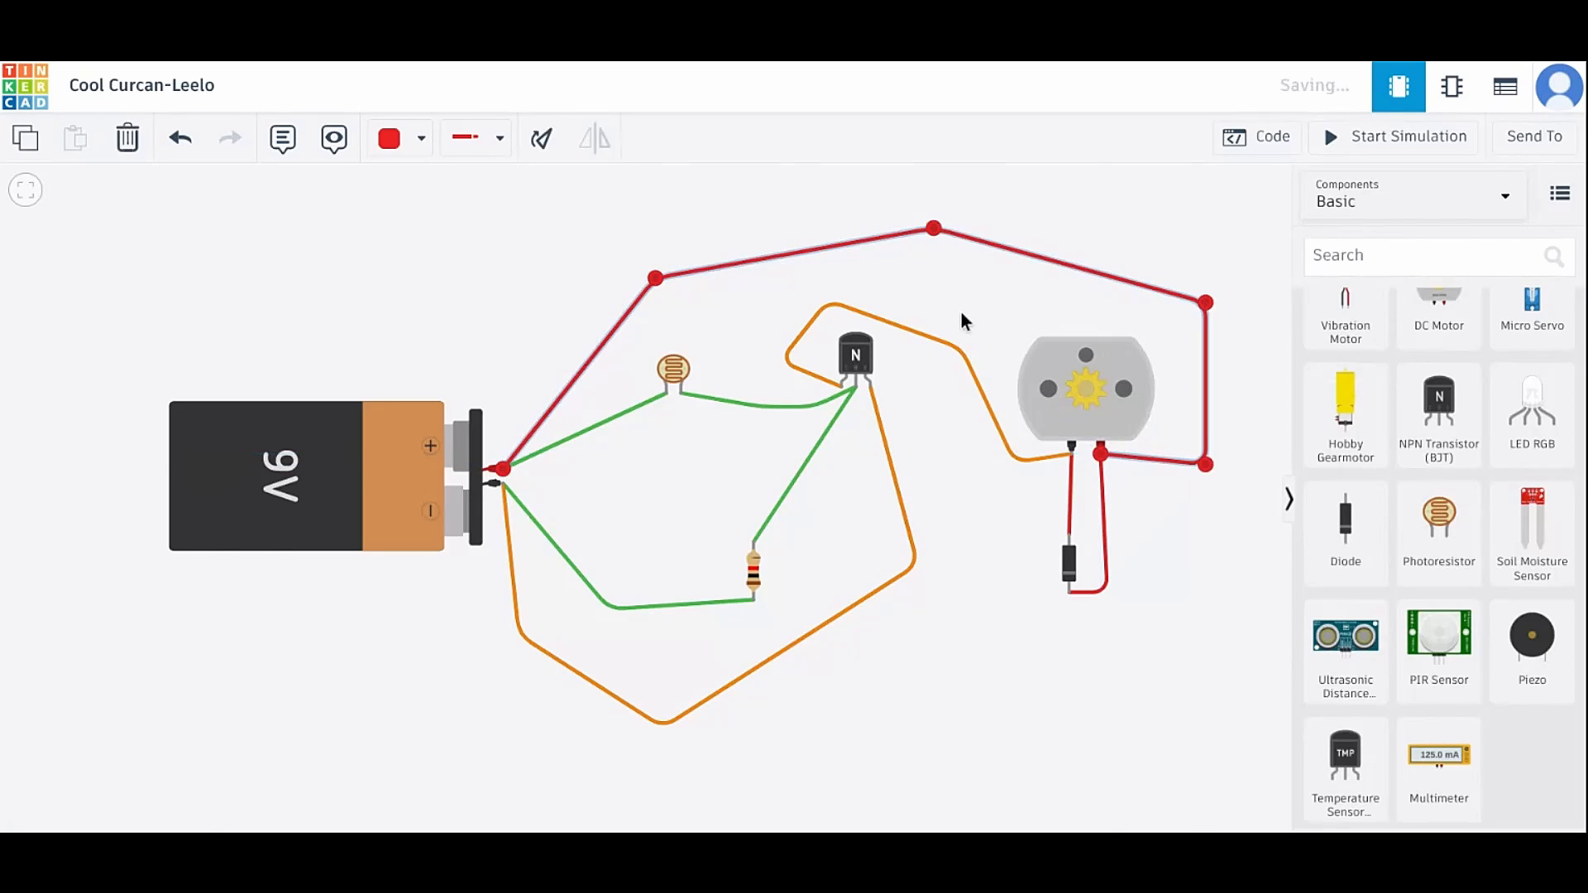
Step: Color the new wire from the battery's positive terminal to the motor orange
left_click(406, 139)
left_click(450, 280)
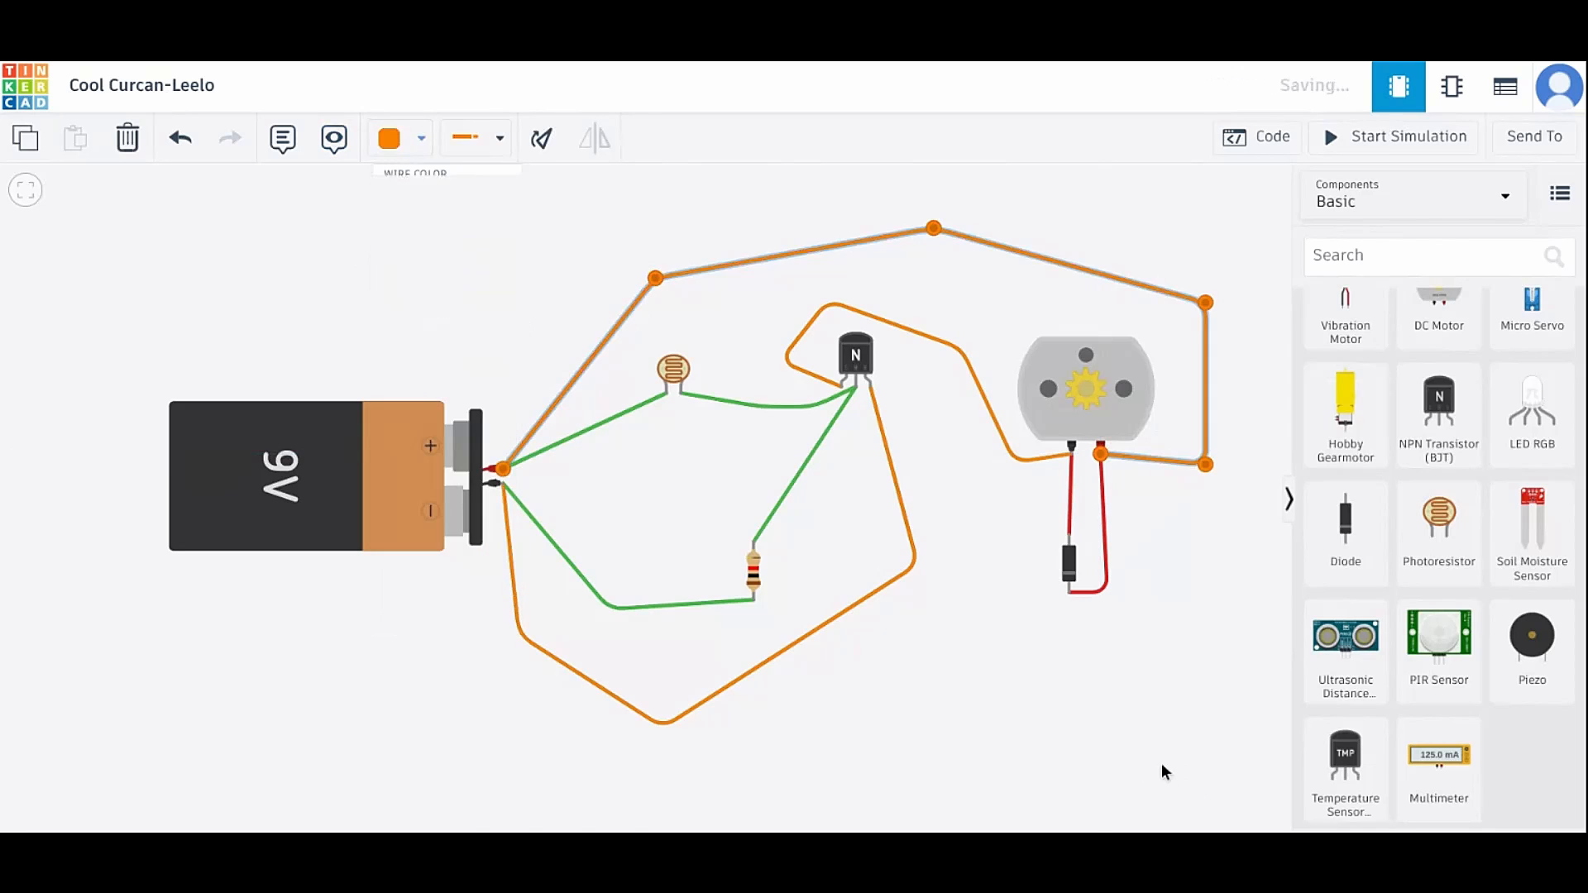
left_click(1133, 755)
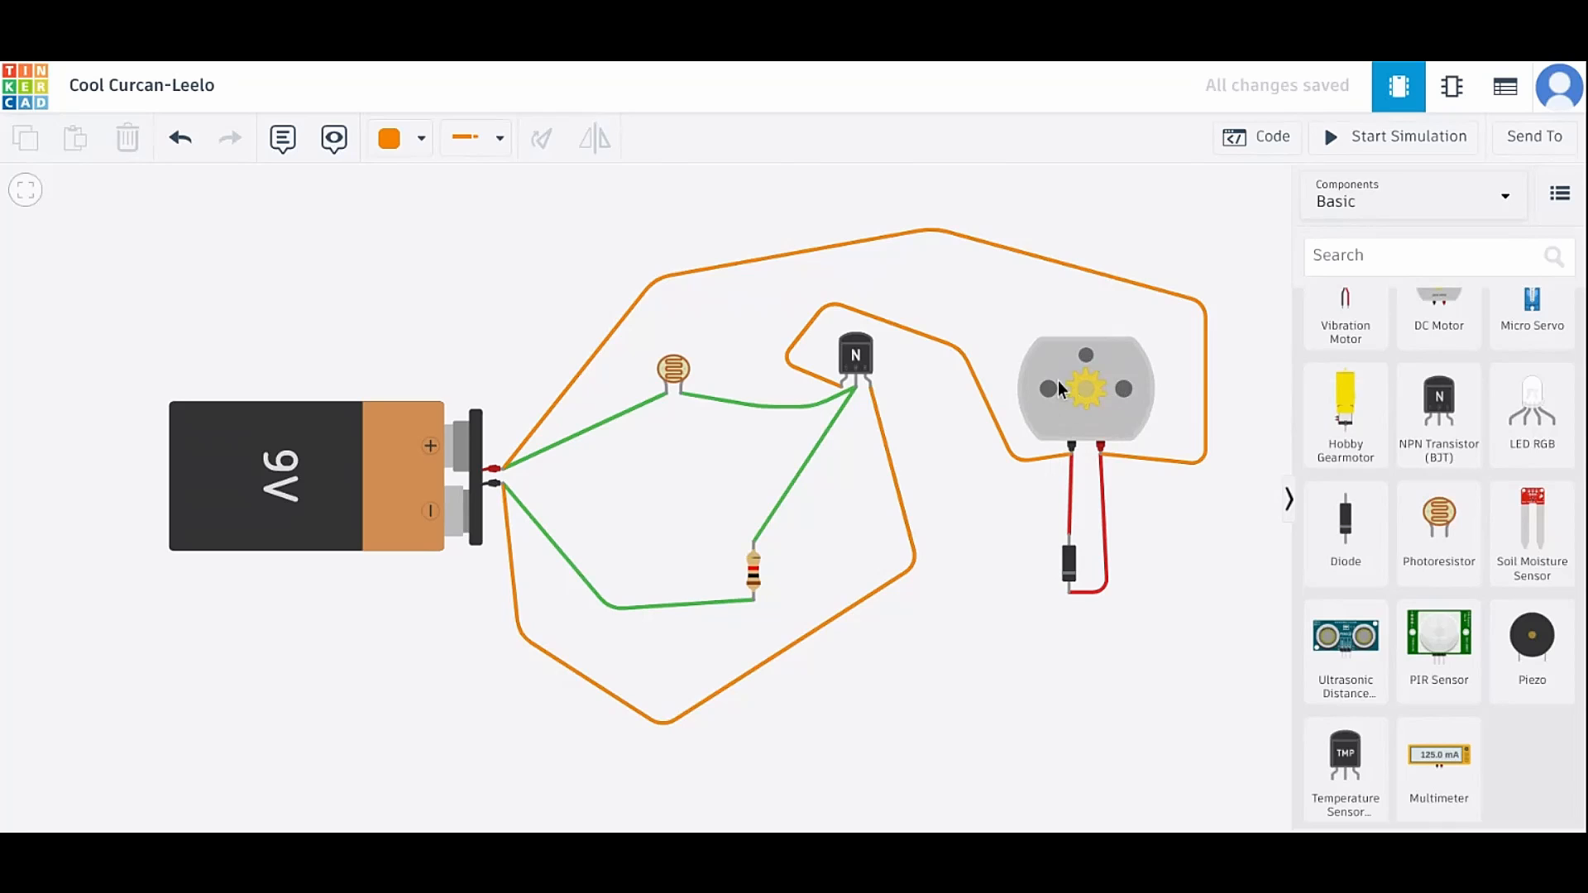
left_click(857, 355)
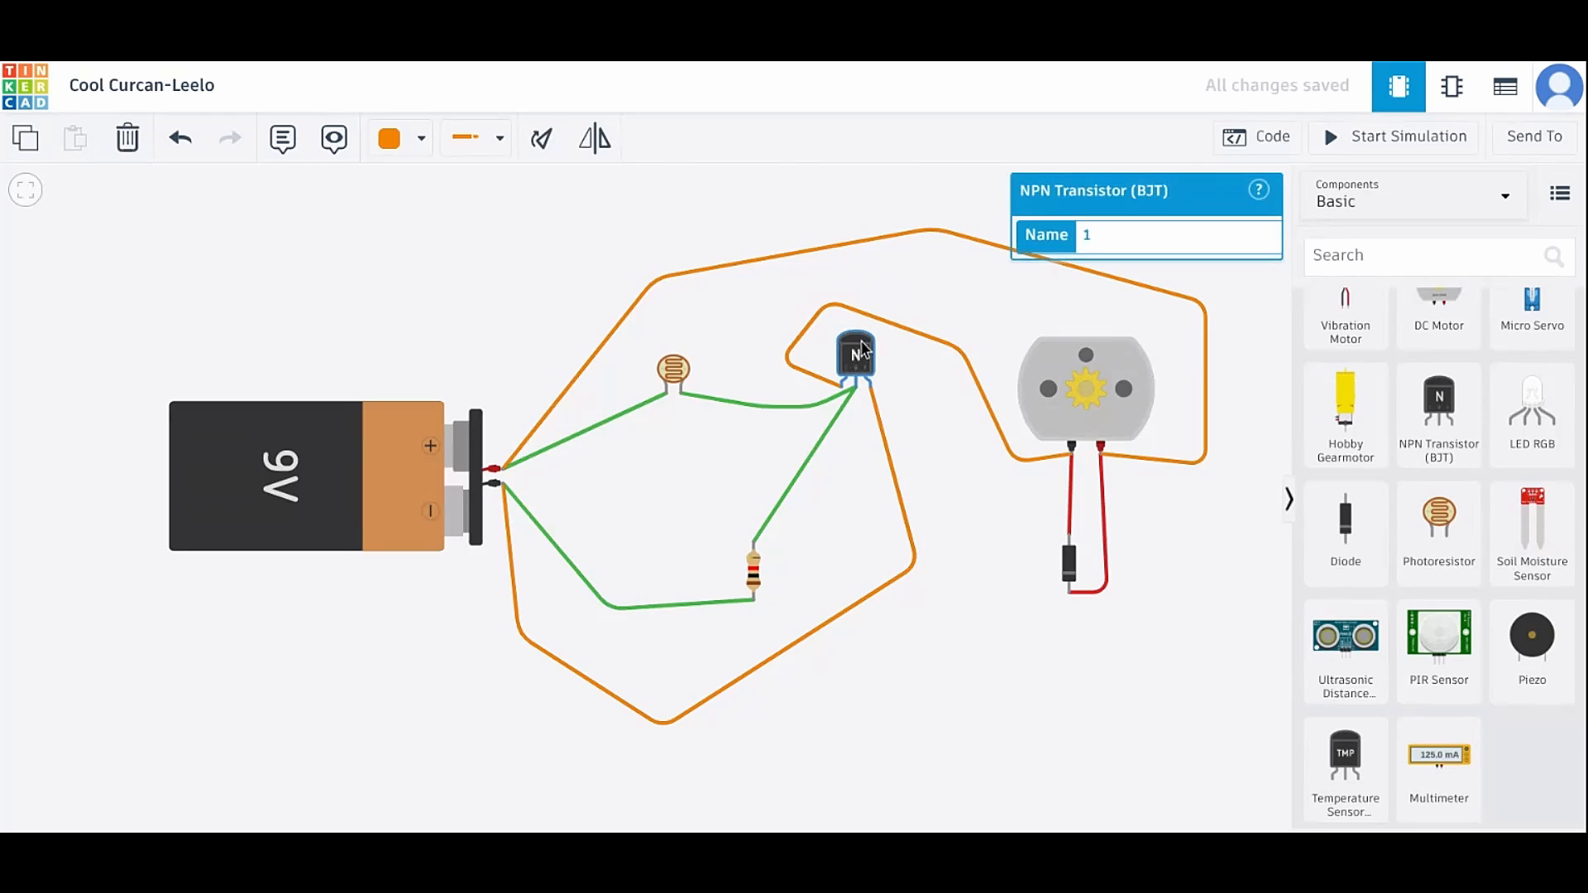
left_click(991, 671)
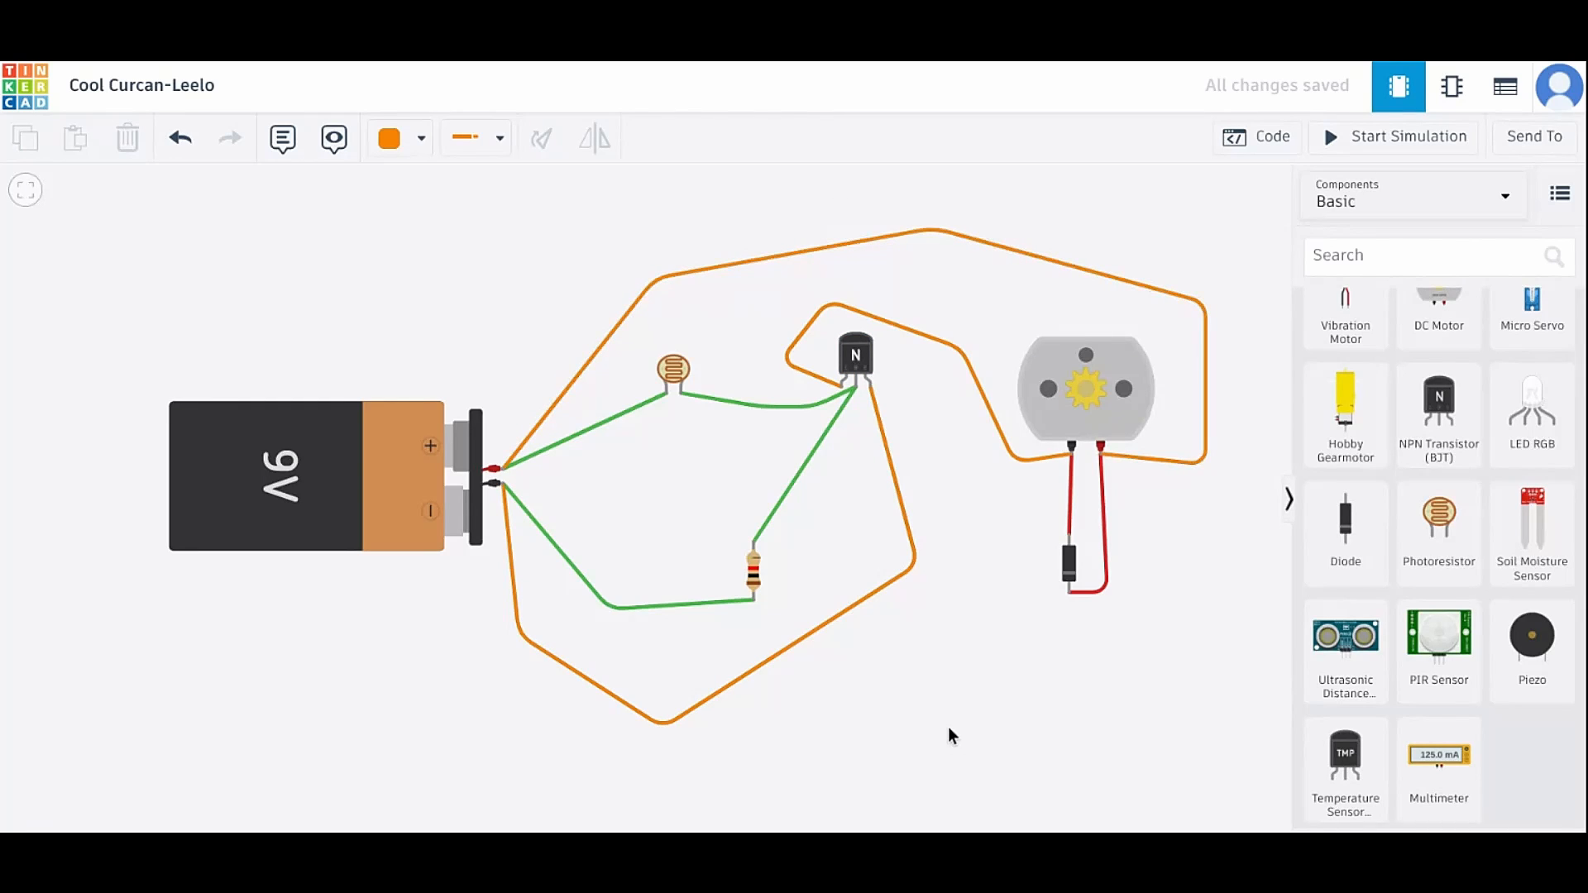
Step: Color the two wires from the battery's negative terminal to the transistor and the resistor black
left_click(855, 612)
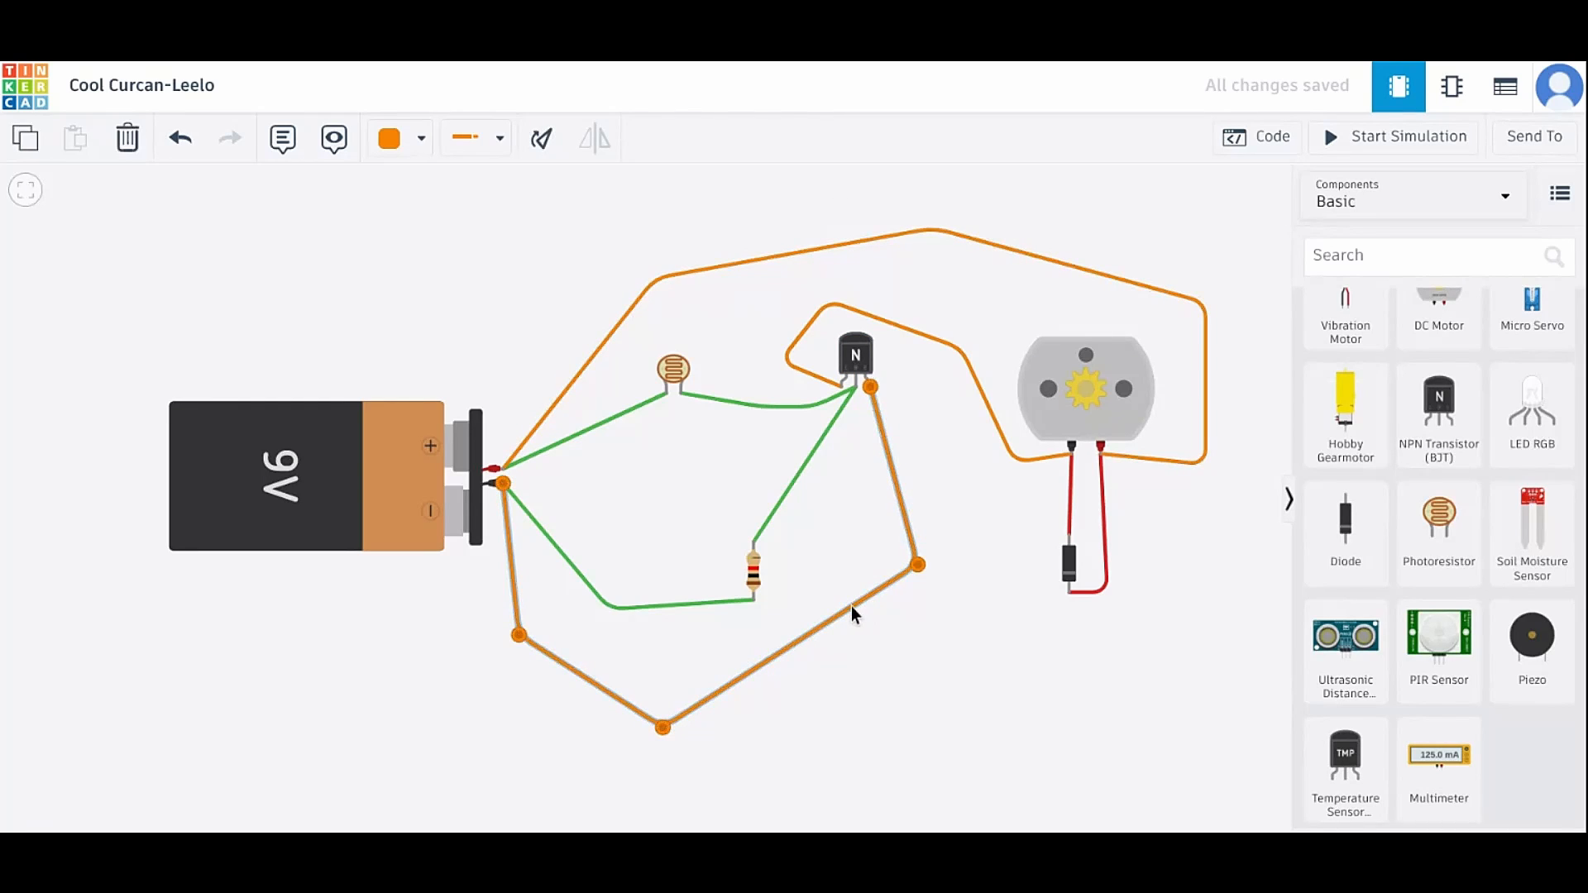
left_click(421, 139)
left_click(418, 204)
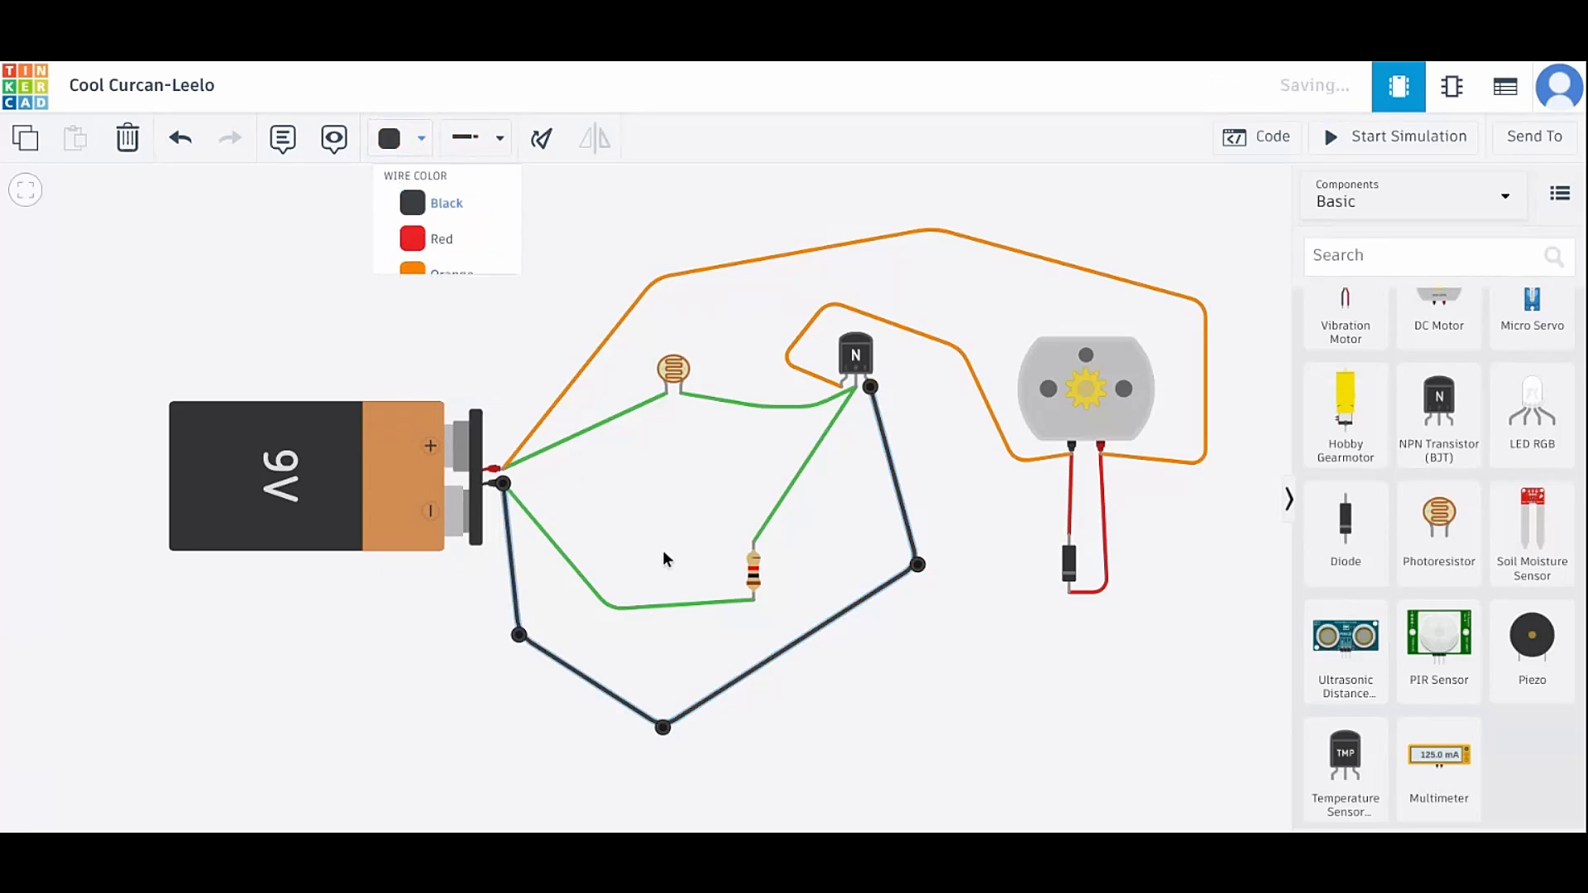
left_click(650, 609)
left_click(421, 139)
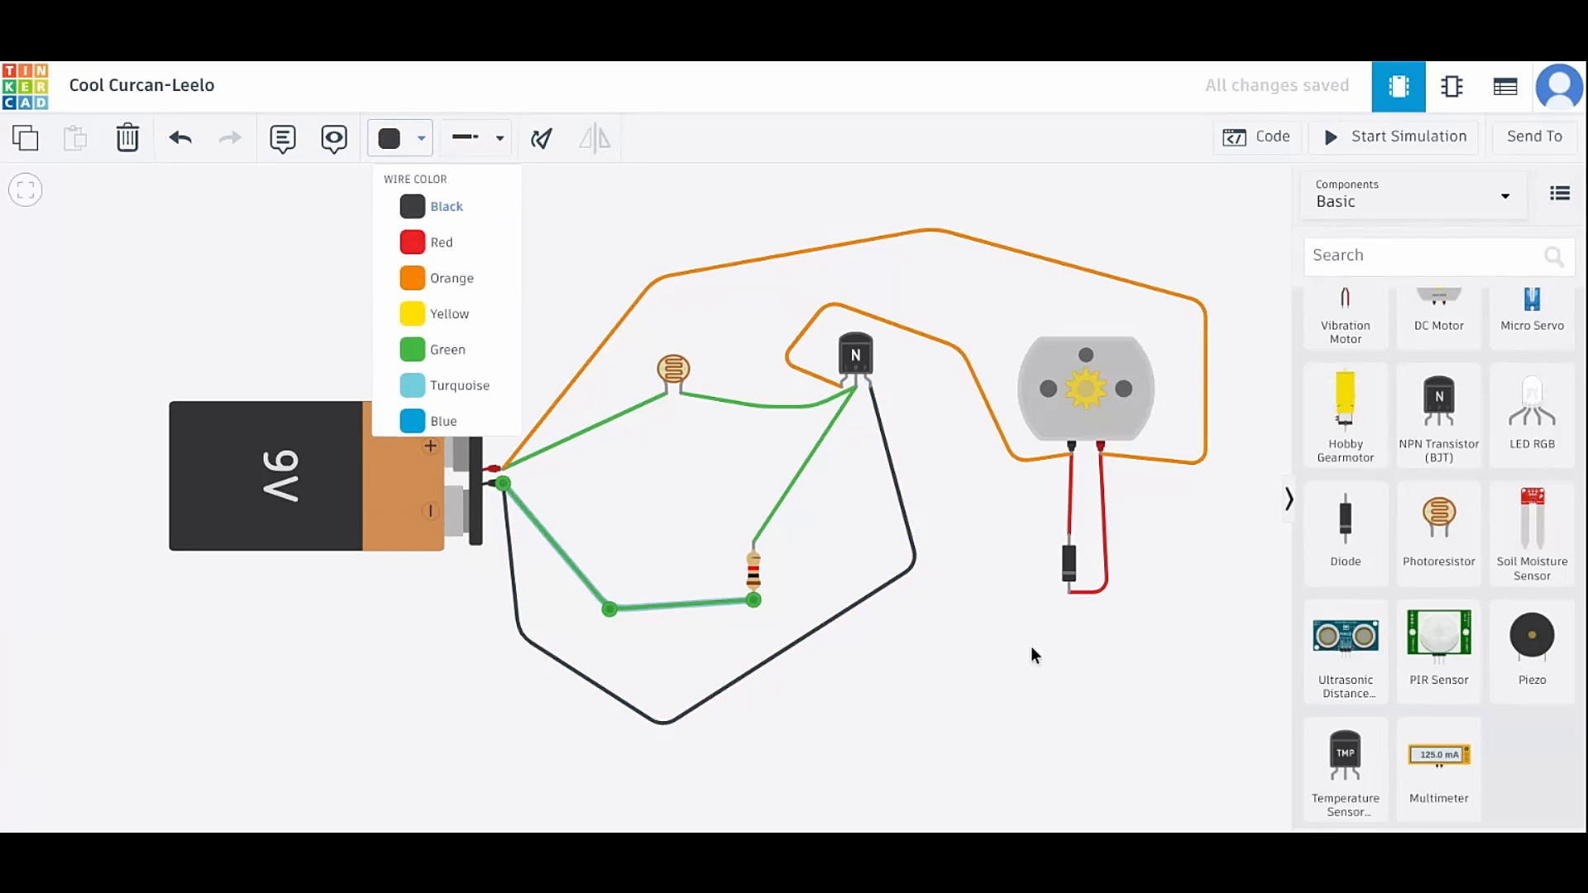
left_click(475, 211)
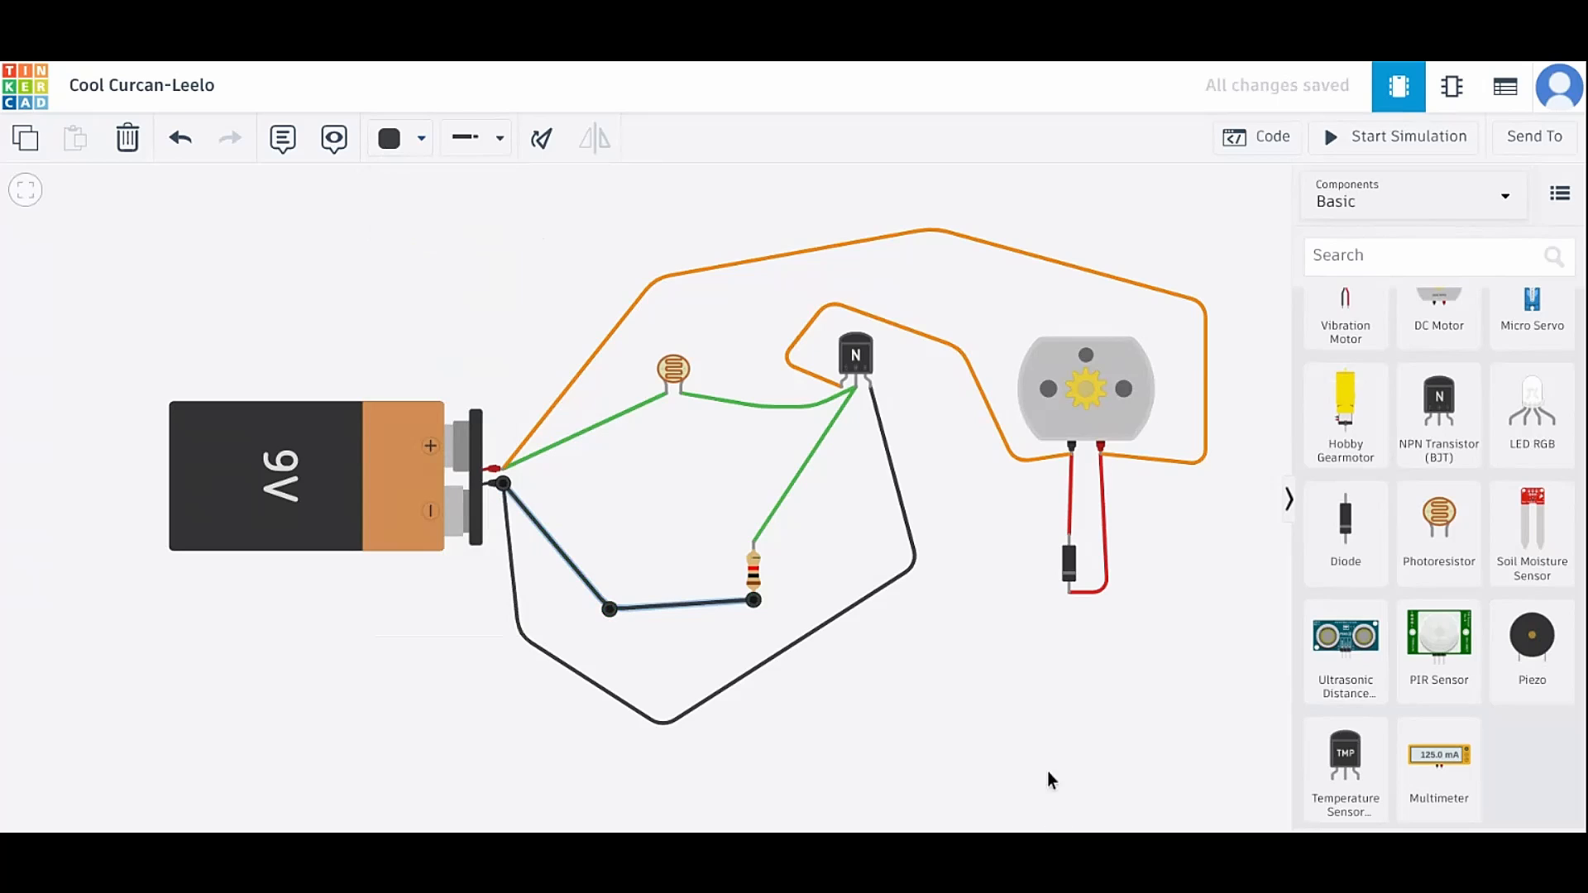
left_click(1044, 734)
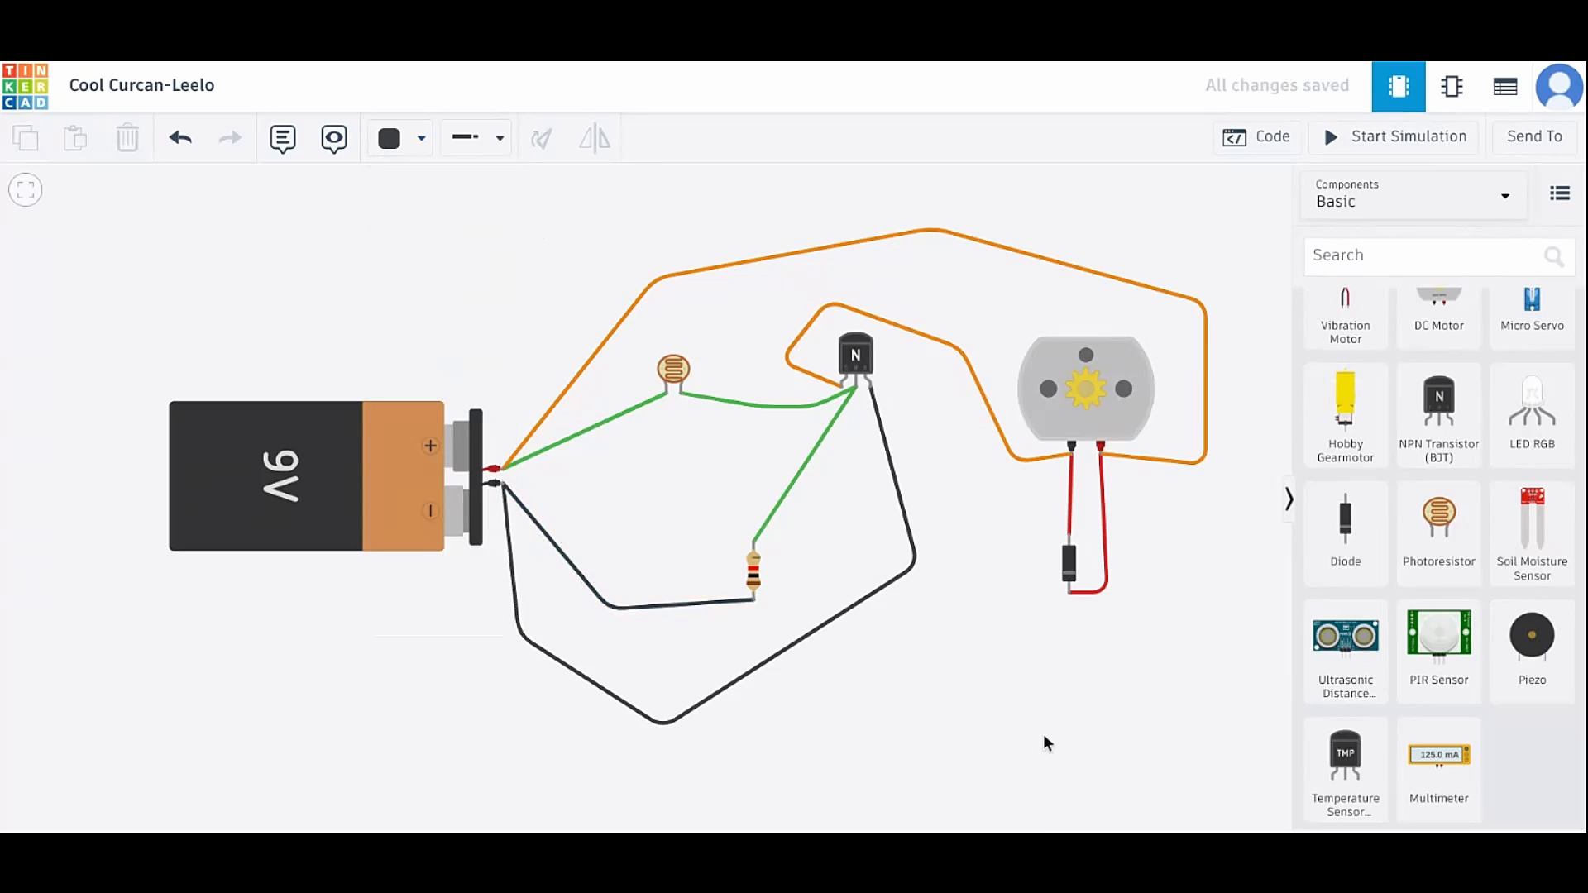
Step: Color both wires between the diode and the DC motor grey
left_click(1073, 506)
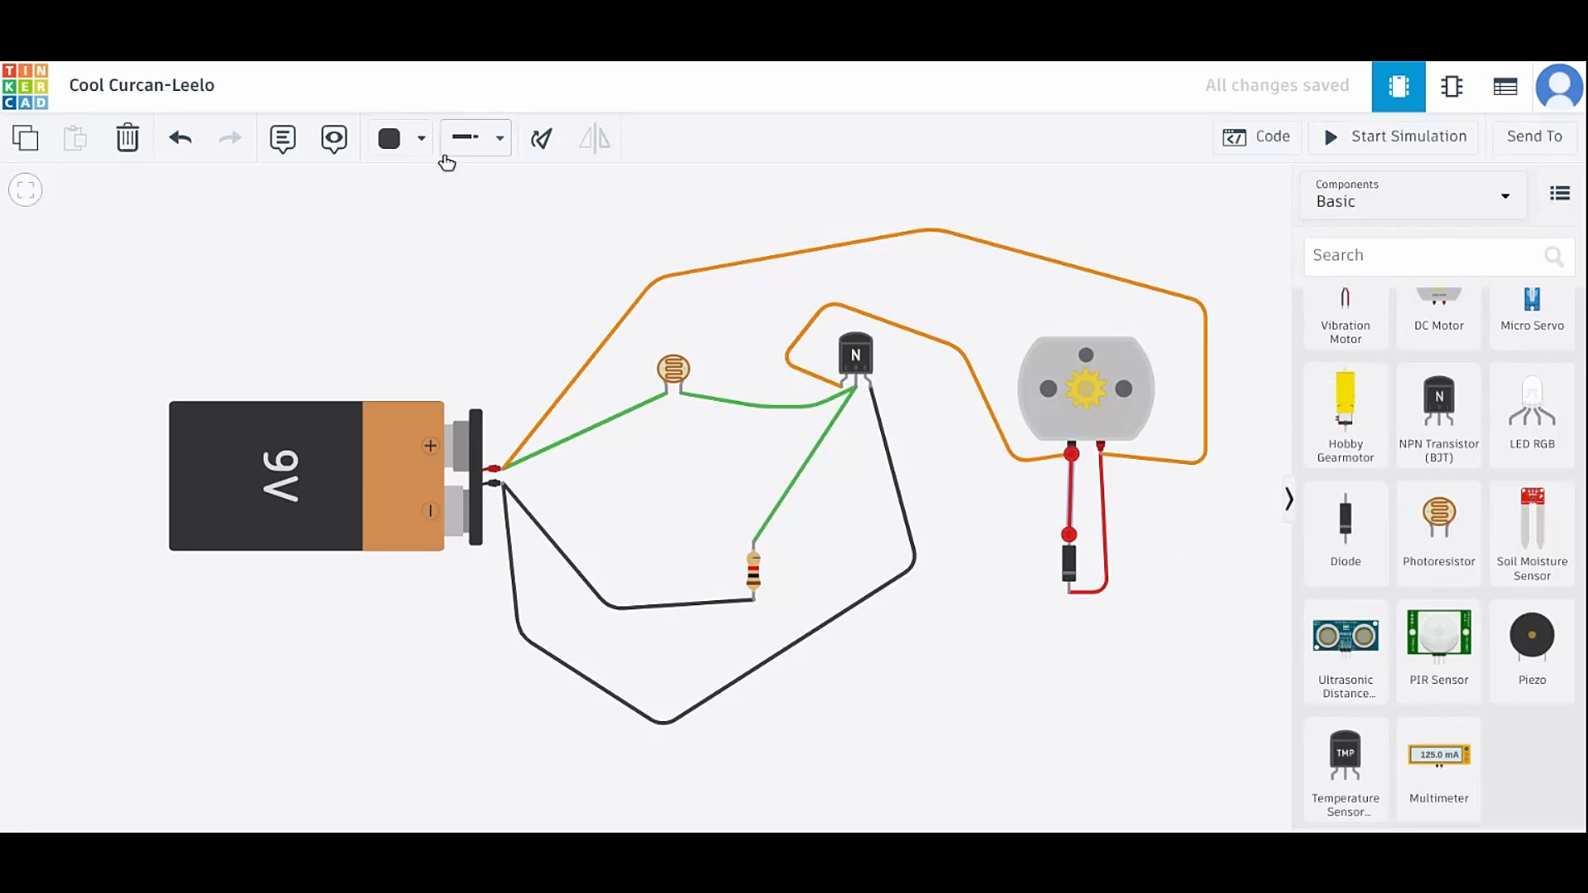
left_click(422, 139)
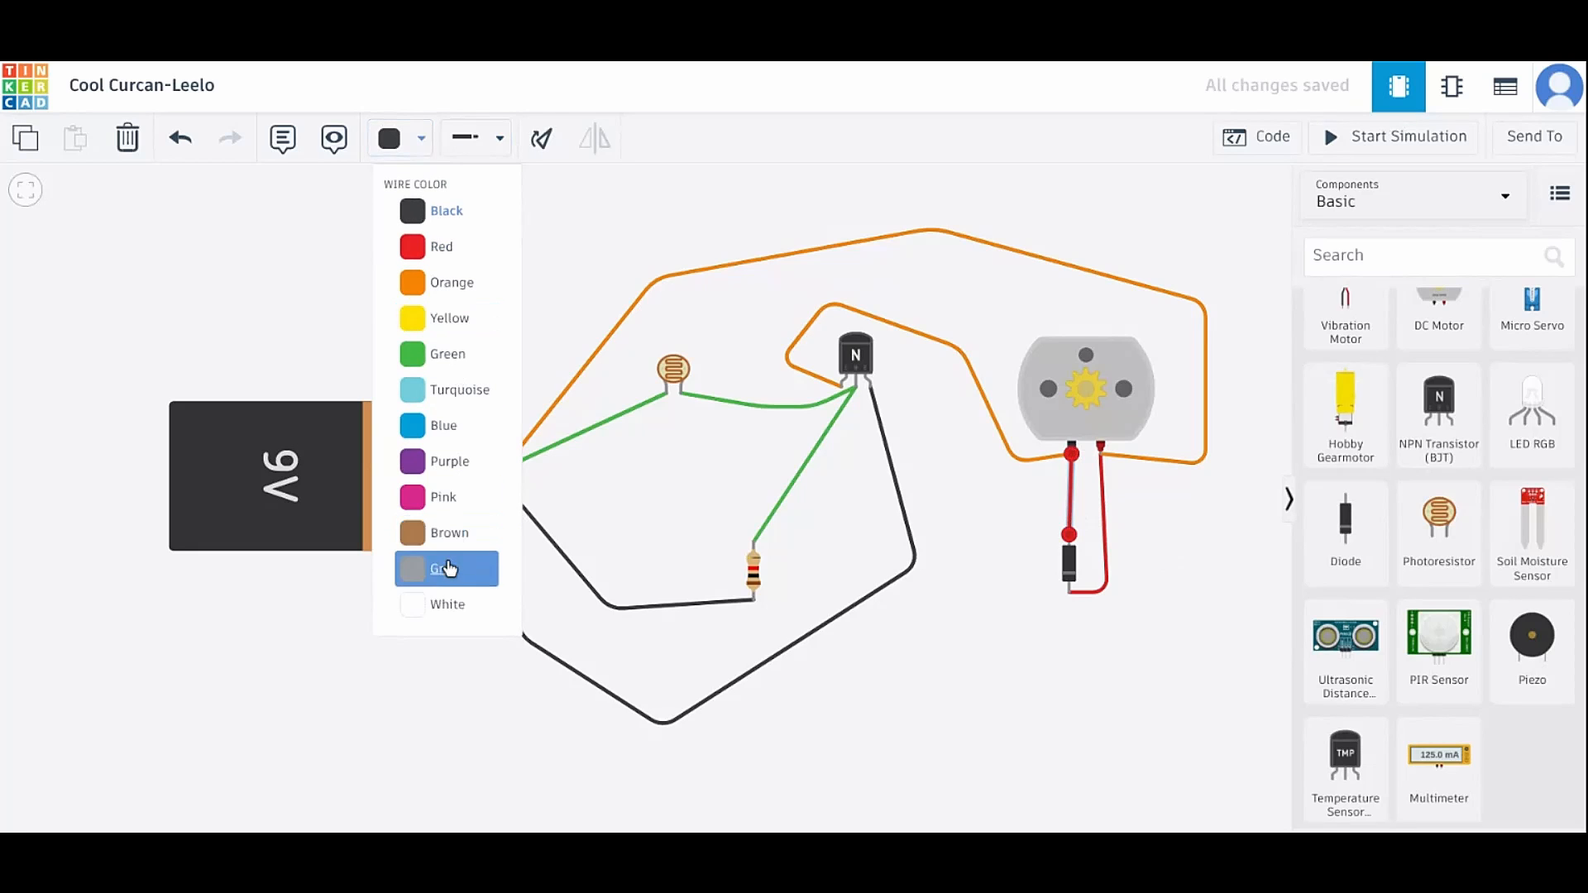
left_click(450, 568)
left_click(1093, 589)
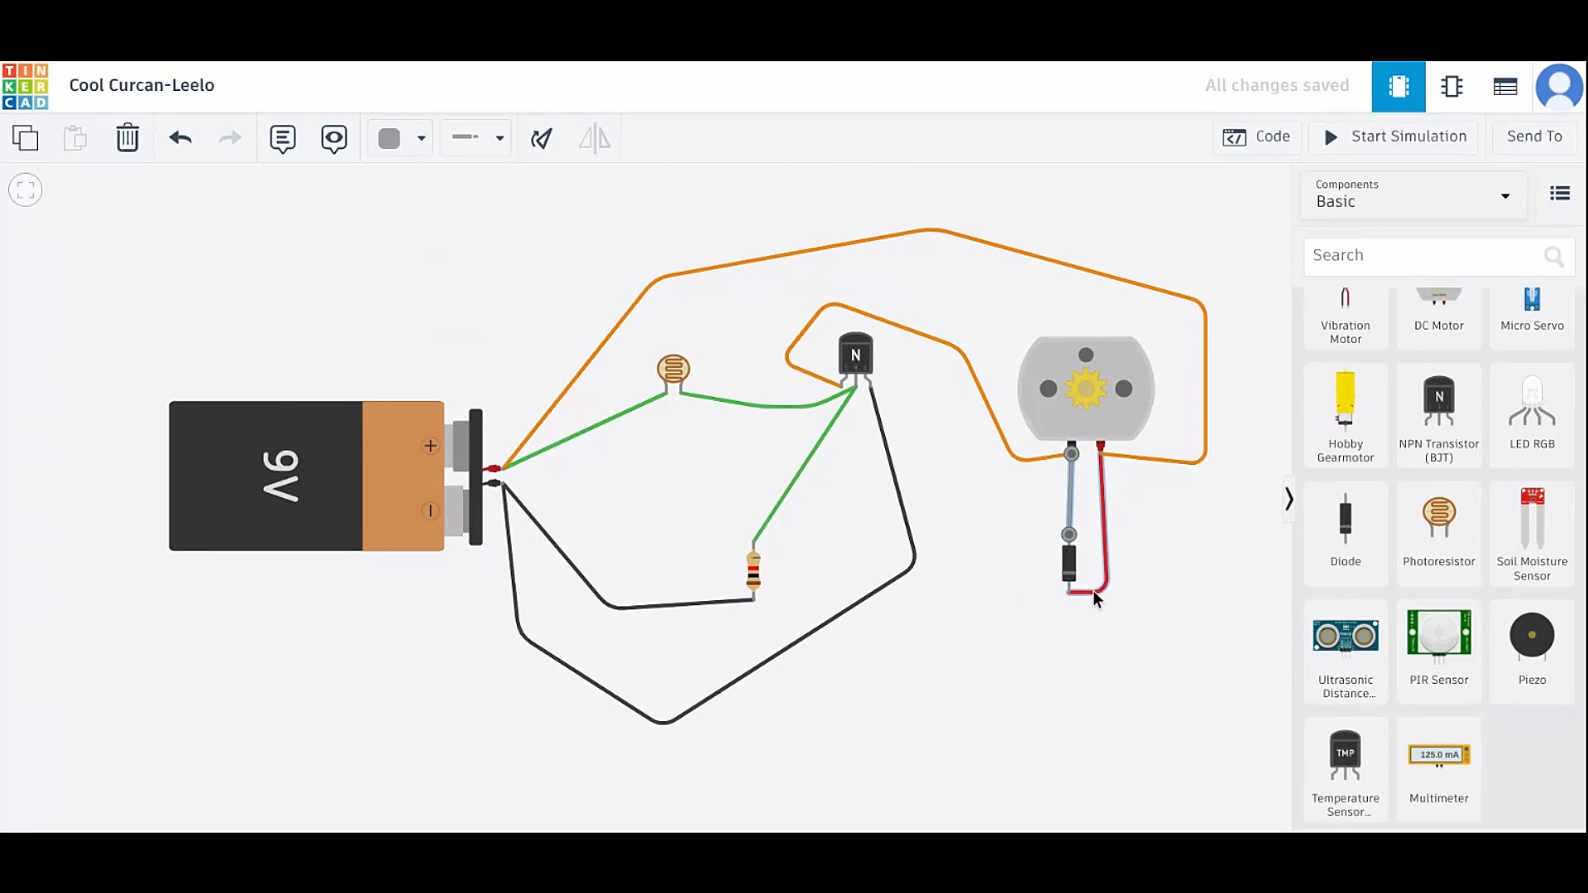
left_click(401, 148)
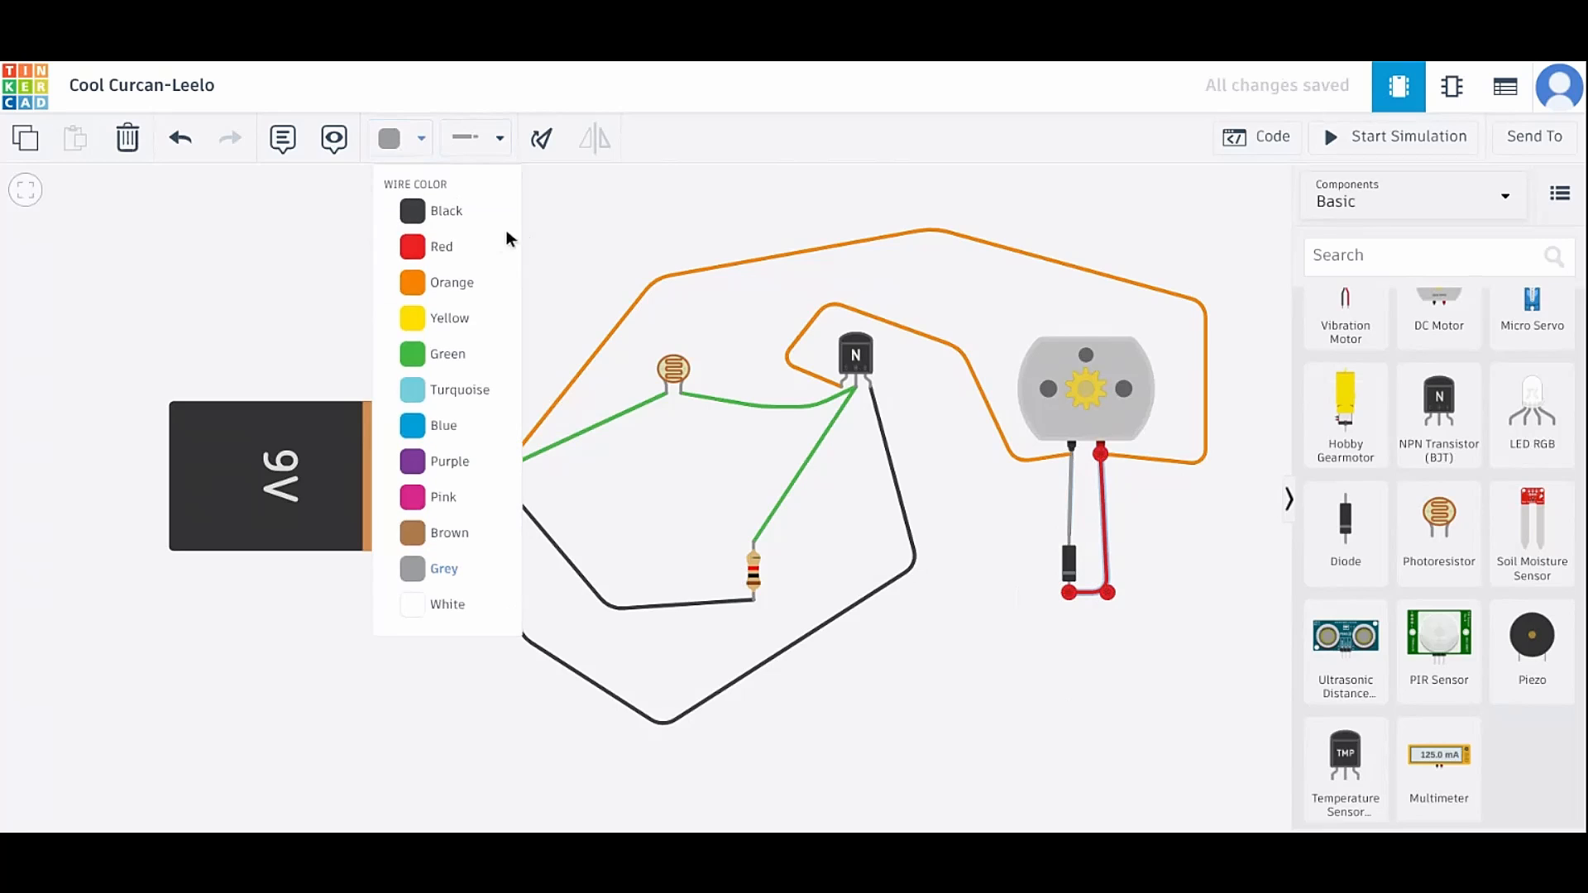
left_click(454, 570)
left_click(1055, 744)
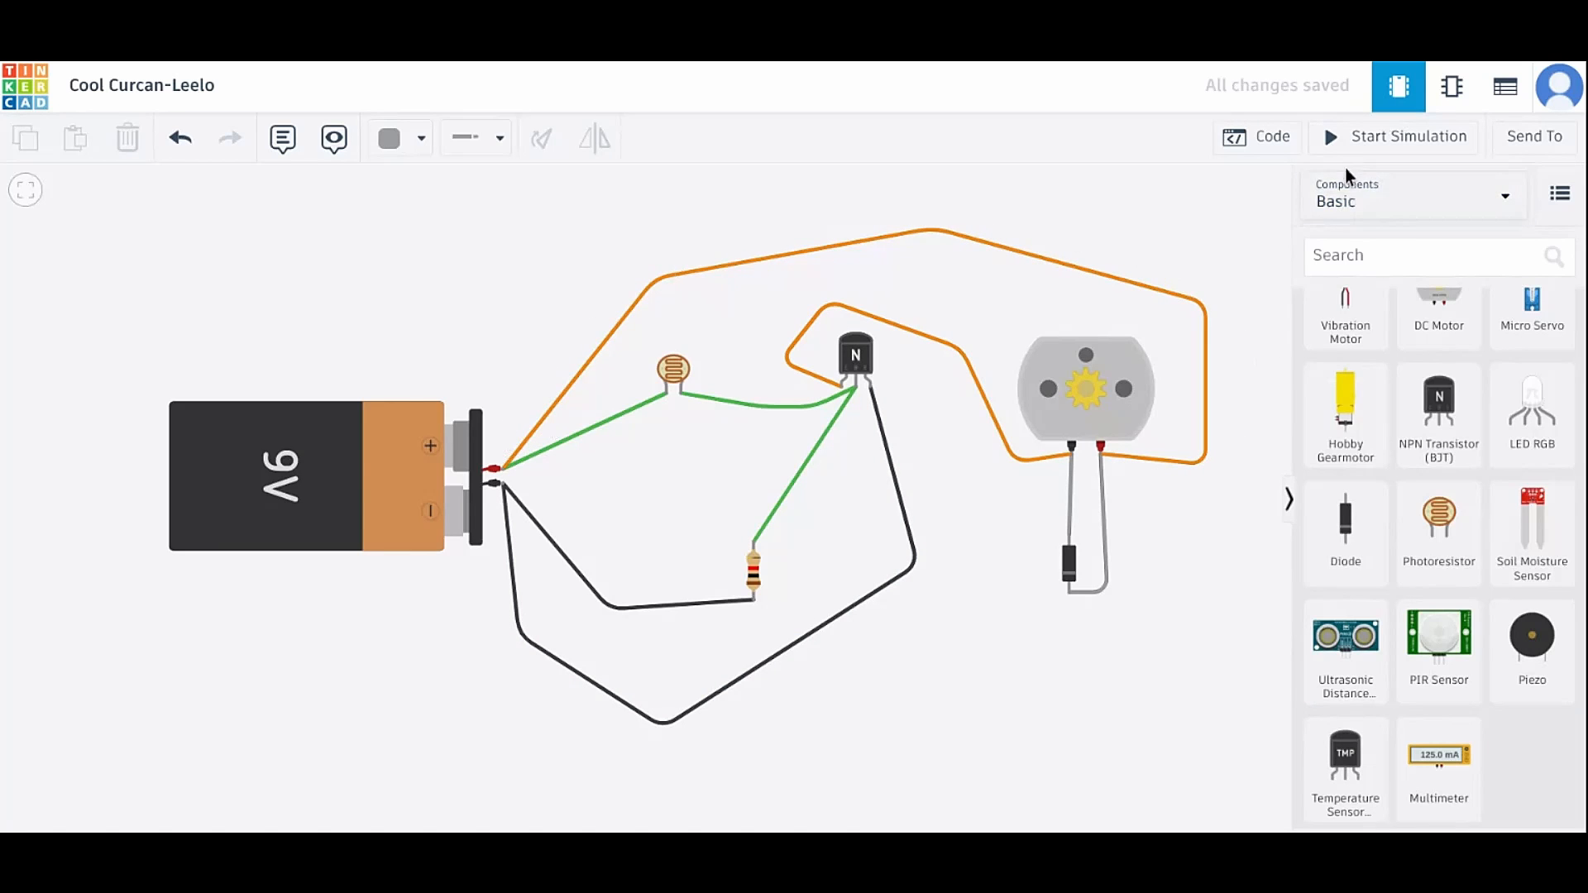
Step: Run the simulation and vary the photoresistor's light level up and down, ending at the dark end
left_click(1328, 138)
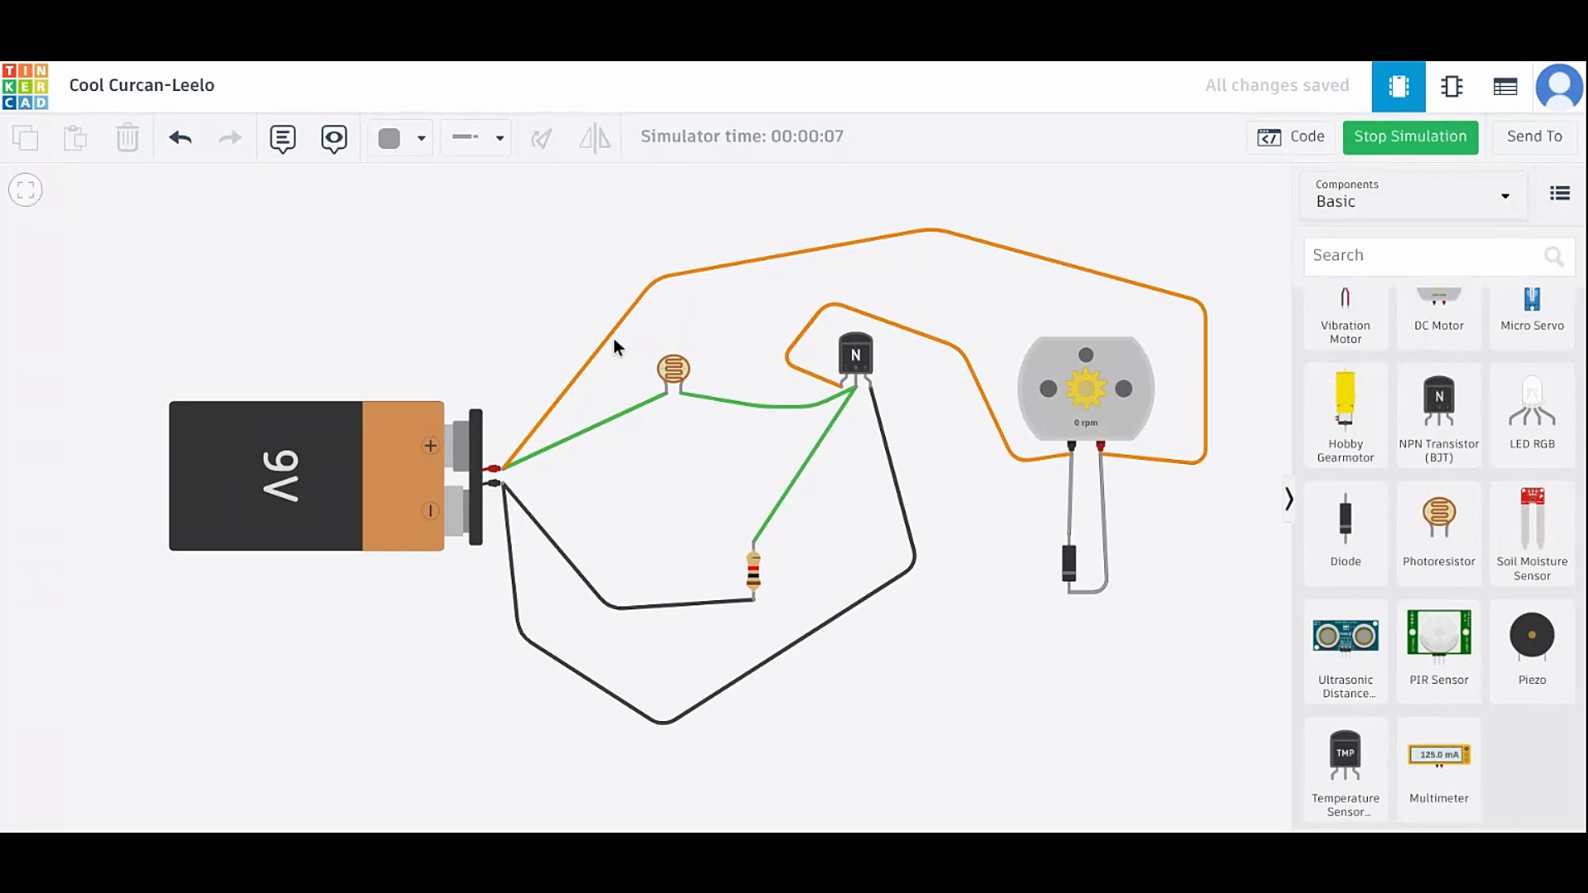
left_click(658, 377)
left_click_drag(638, 336, 678, 339)
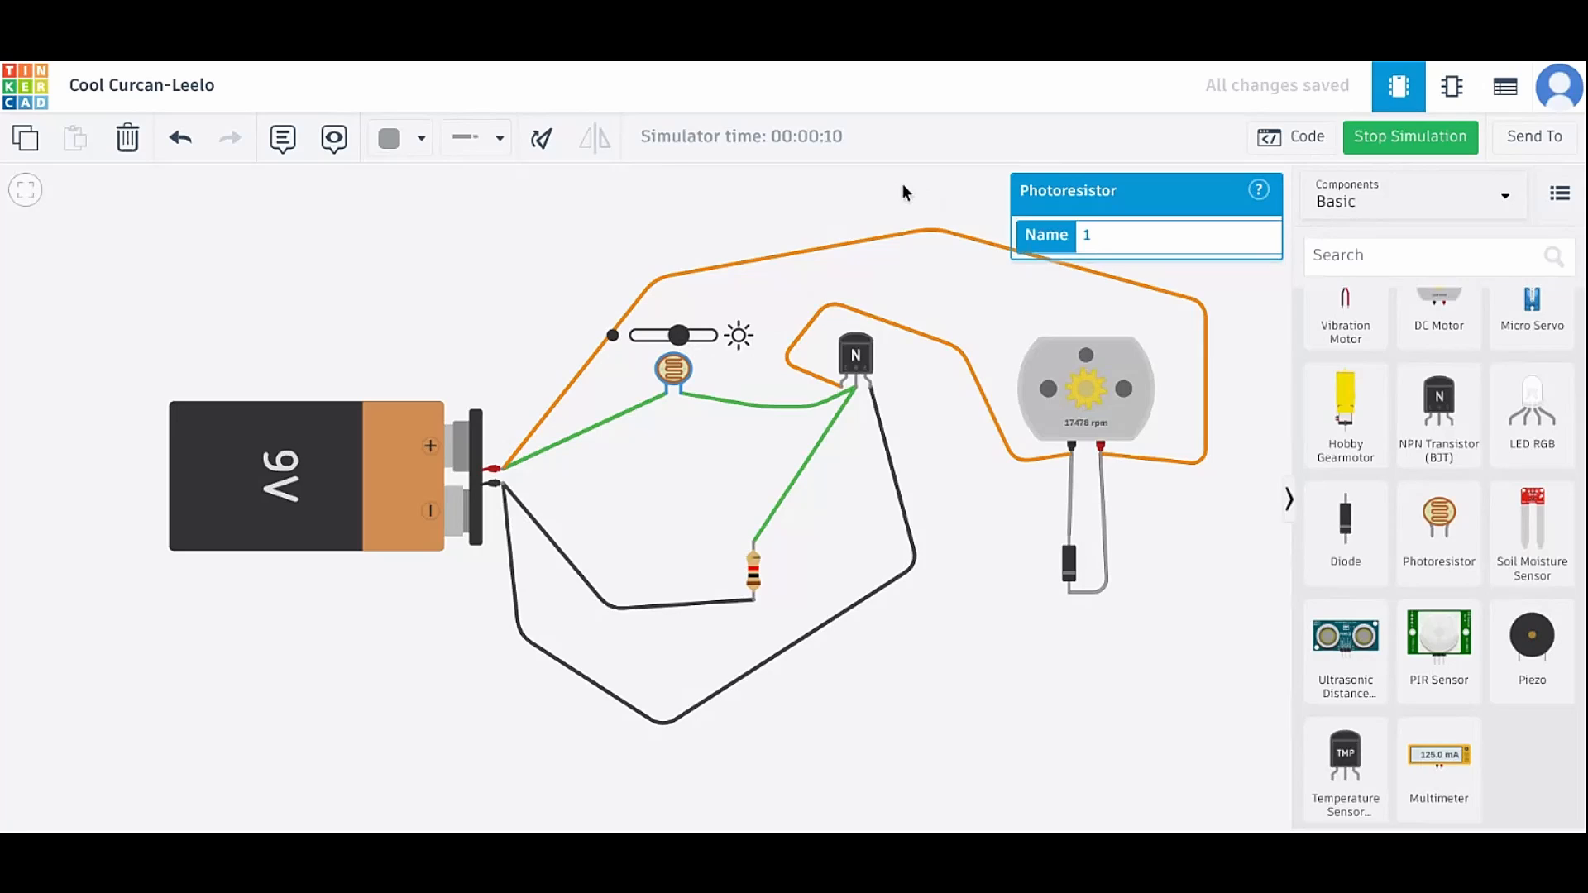
mouse_move(676, 335)
left_mouse_down()
mouse_move(651, 344)
mouse_move(682, 346)
left_mouse_up()
left_click_drag(683, 335, 694, 335)
left_click_drag(695, 335, 663, 336)
mouse_move(662, 335)
left_mouse_down()
mouse_move(640, 334)
mouse_move(712, 334)
mouse_move(633, 337)
left_mouse_up()
Step: Raise the photoresistor's light level slightly above the minimum while watching the DC motor's speed
scroll(1074, 435, "up", 2)
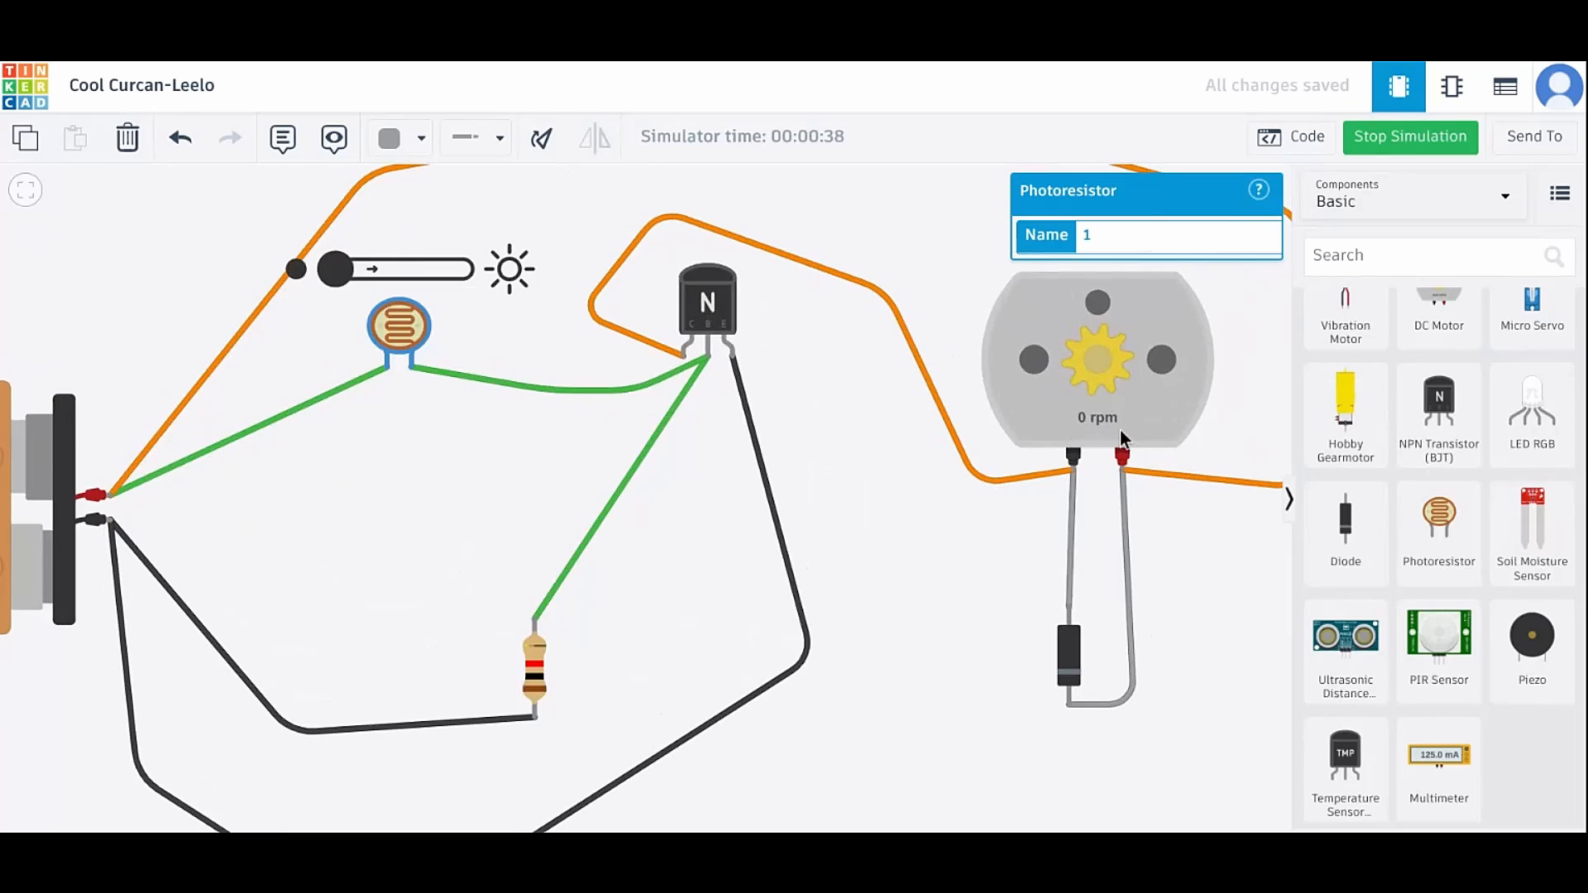
scroll(1109, 423, "up", 3)
left_click_drag(734, 519, 733, 568)
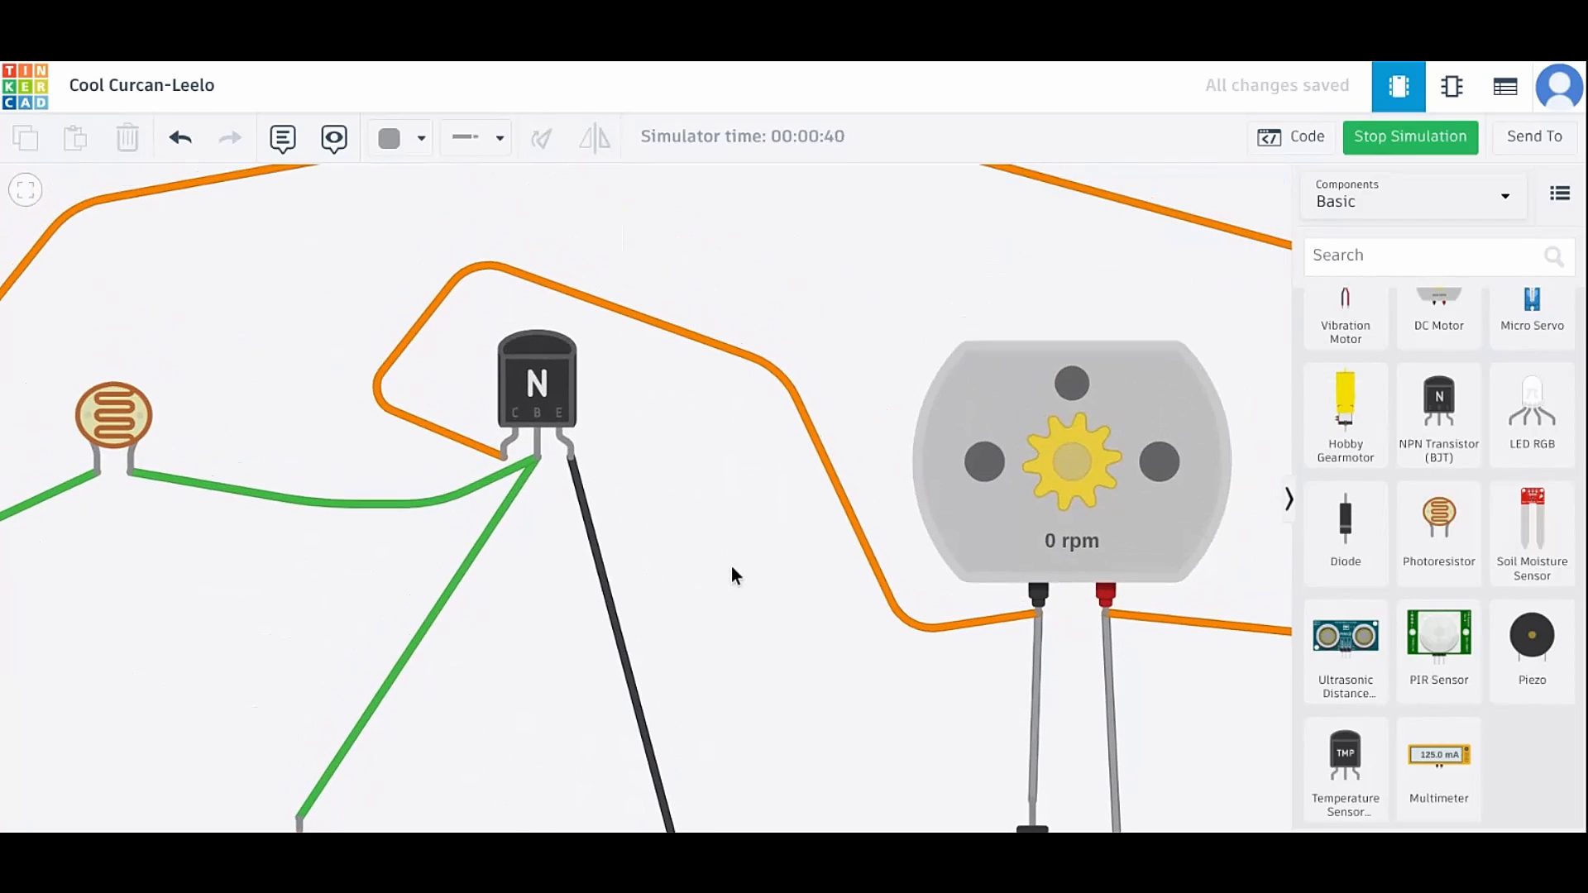
left_click(98, 412)
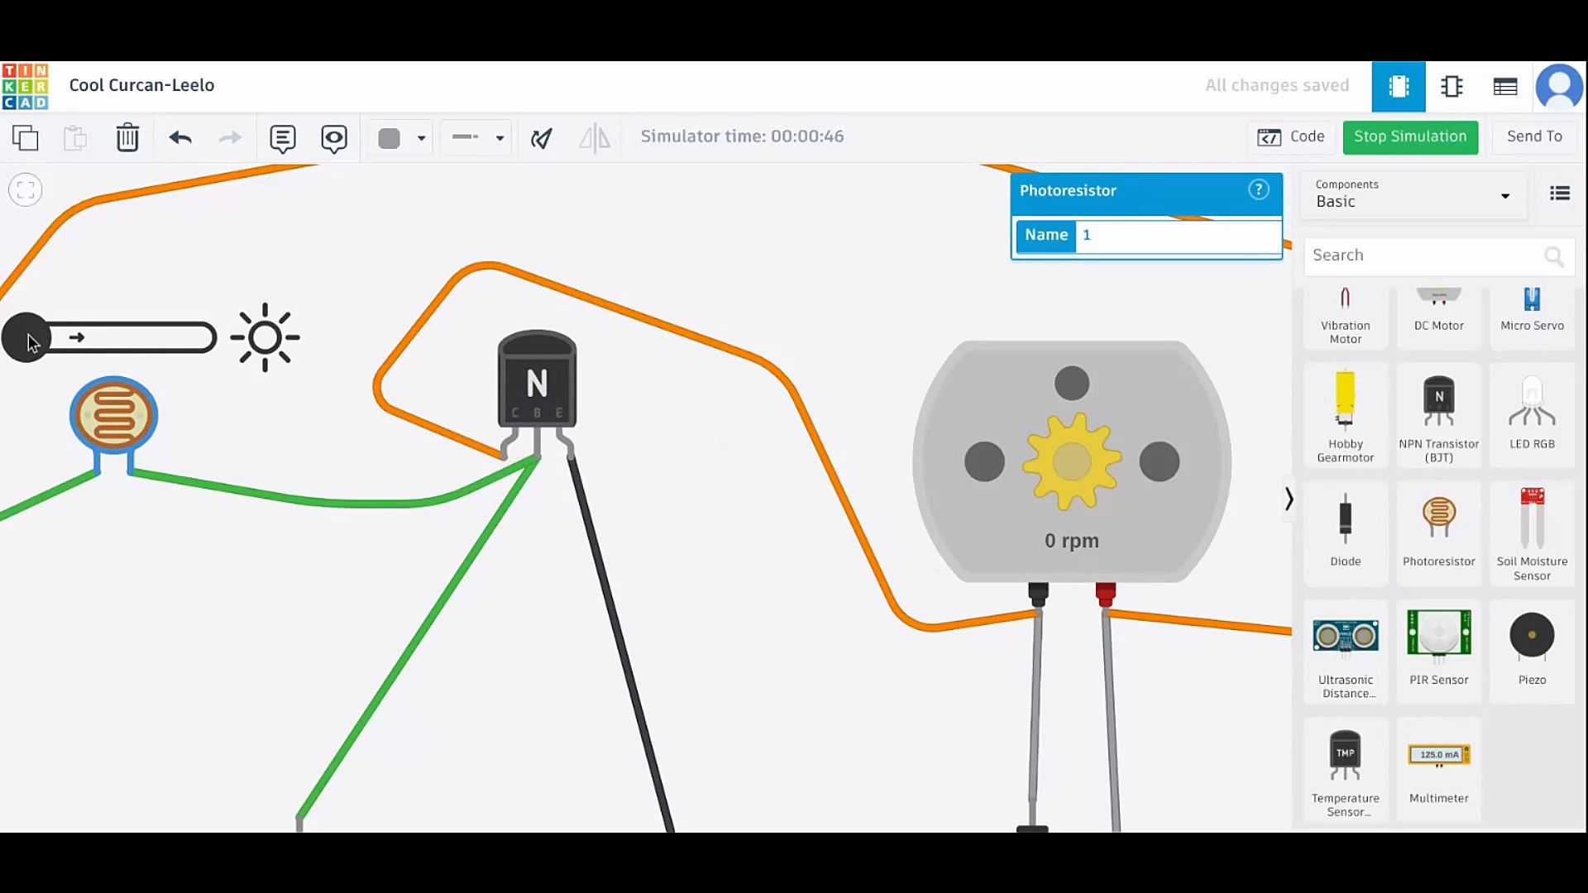
mouse_move(29, 346)
left_mouse_down()
mouse_move(170, 351)
mouse_move(2, 349)
mouse_move(71, 349)
mouse_move(25, 349)
left_mouse_up()
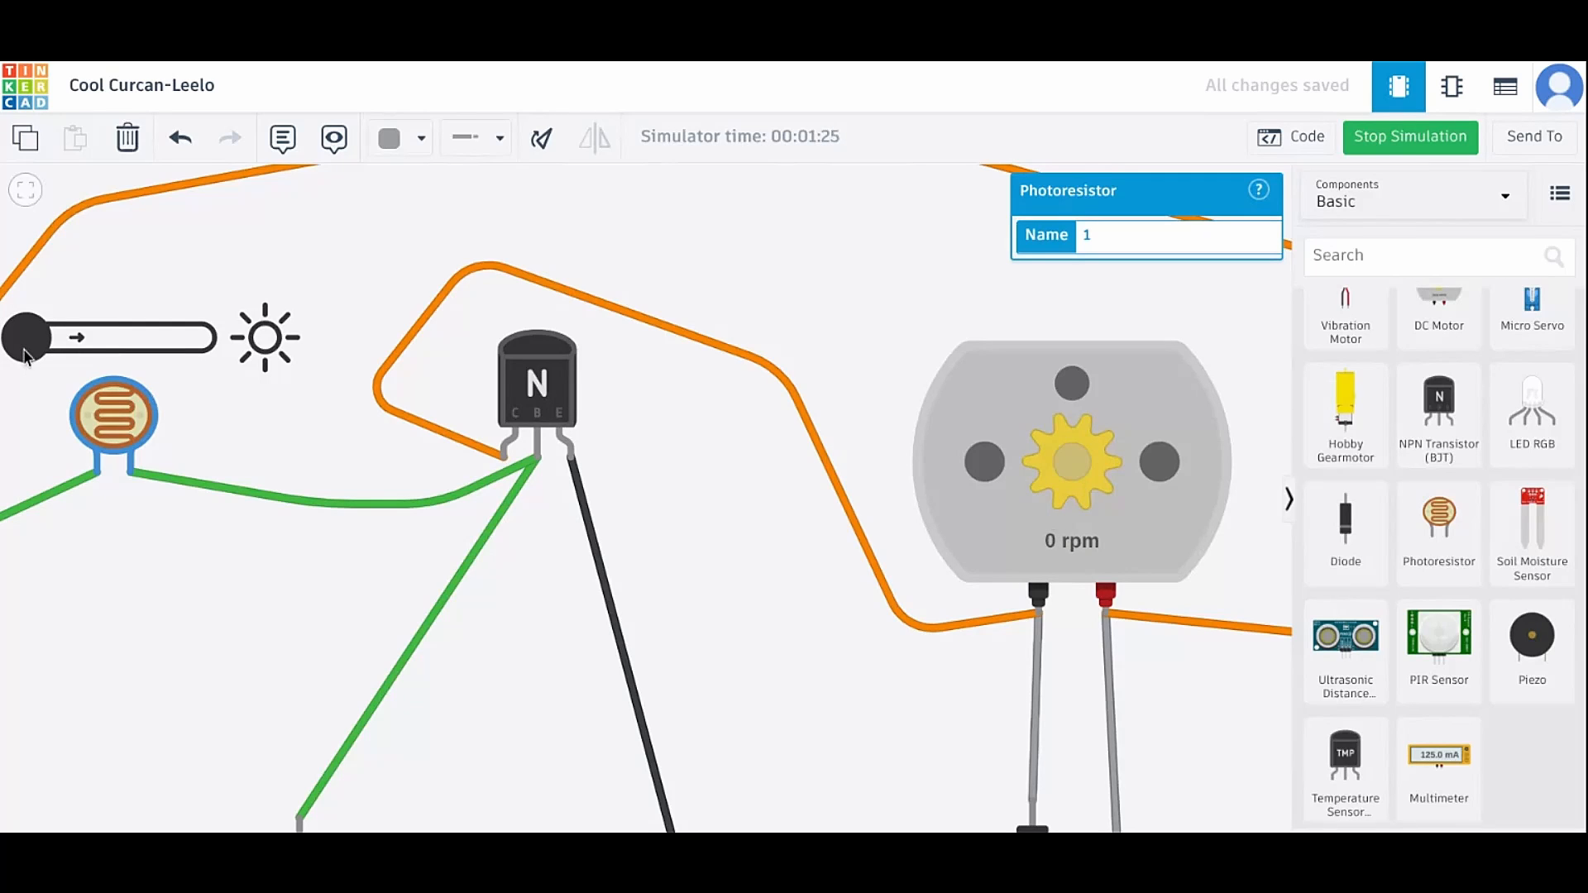
left_click_drag(30, 354, 48, 357)
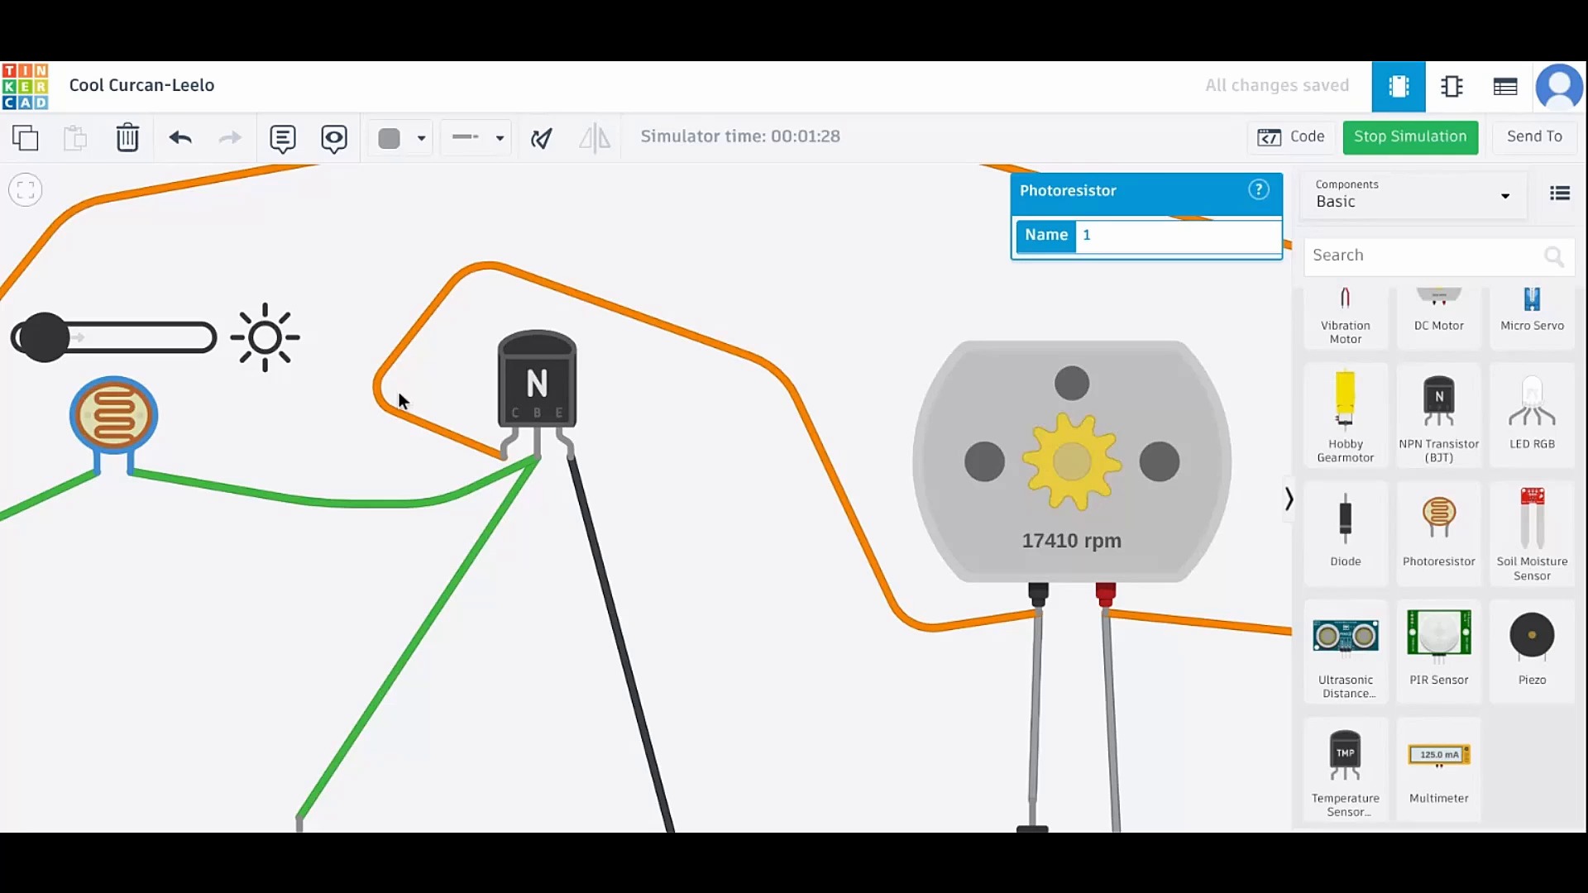
Step: Vary the photoresistor's light level within its lower half to compare the motor's response across the whole circuit
scroll(416, 408, "down", 5)
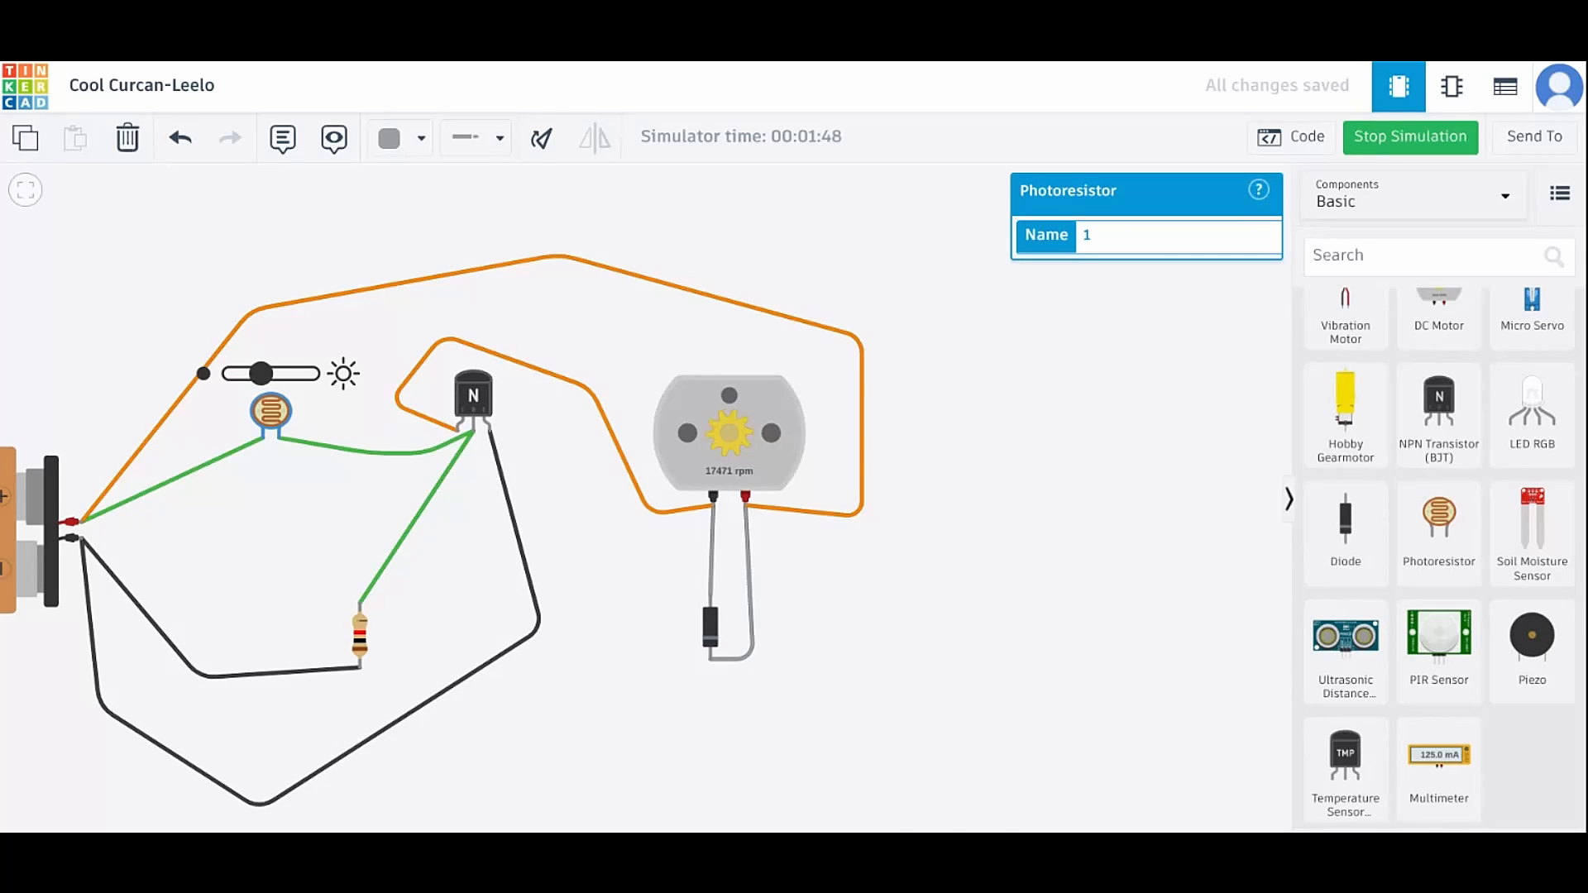
mouse_move(261, 373)
left_mouse_down()
mouse_move(220, 373)
mouse_move(272, 370)
left_mouse_up()
left_click_drag(272, 373, 242, 386)
mouse_move(252, 384)
left_mouse_down()
mouse_move(236, 392)
mouse_move(265, 388)
left_mouse_up()
left_click_drag(625, 682, 867, 617)
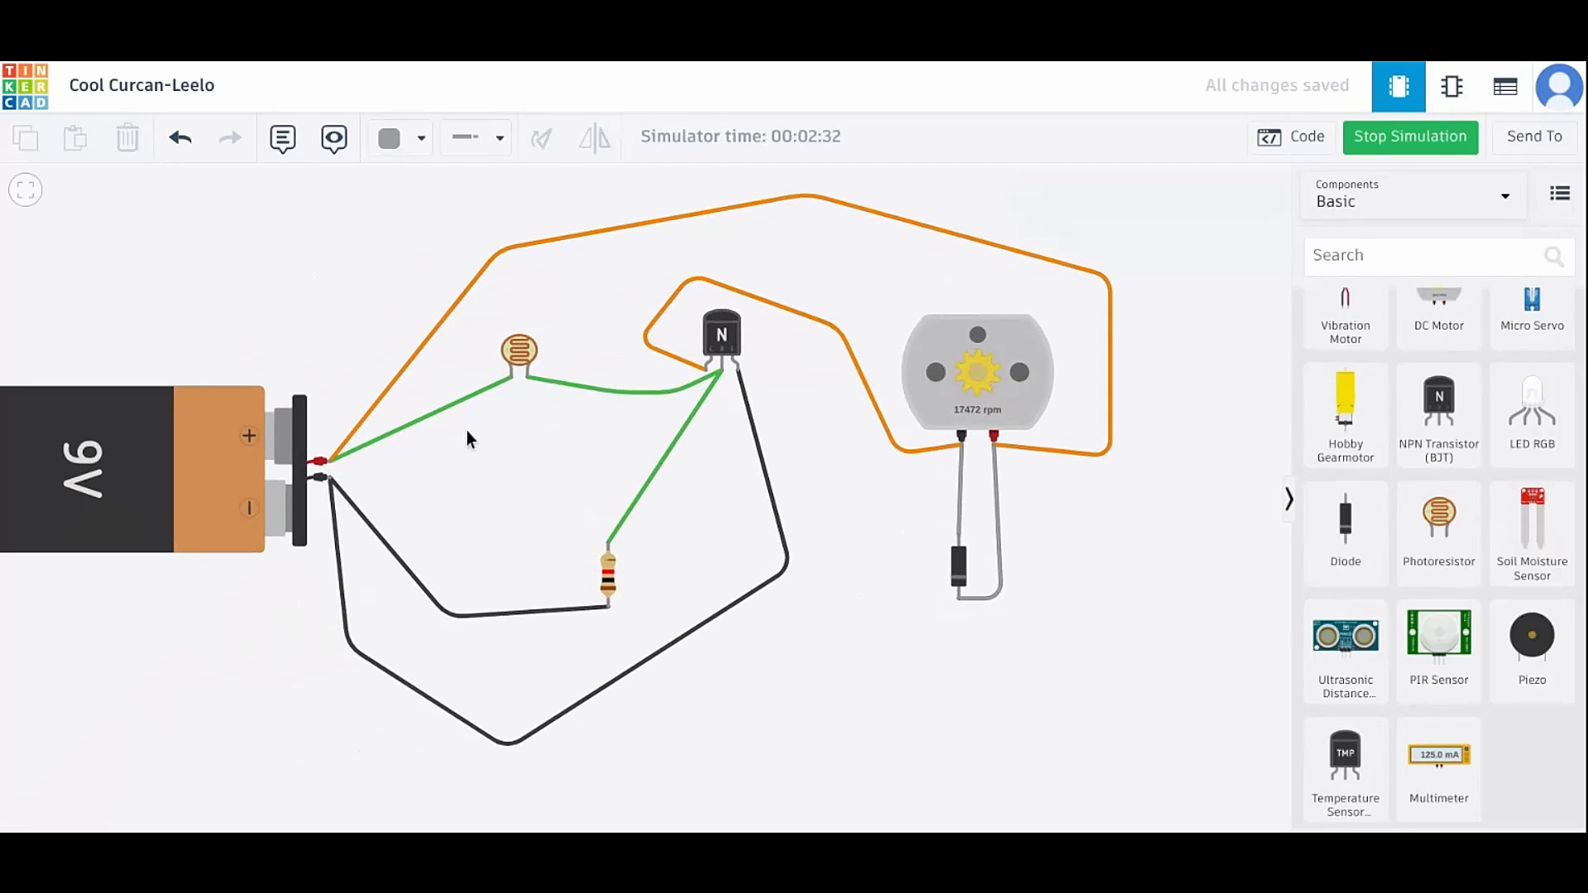
Step: Examine the green wires linking the battery, photoresistor, transistor base and resistor, and the NPN transistor itself
left_click(455, 403)
left_click(562, 382)
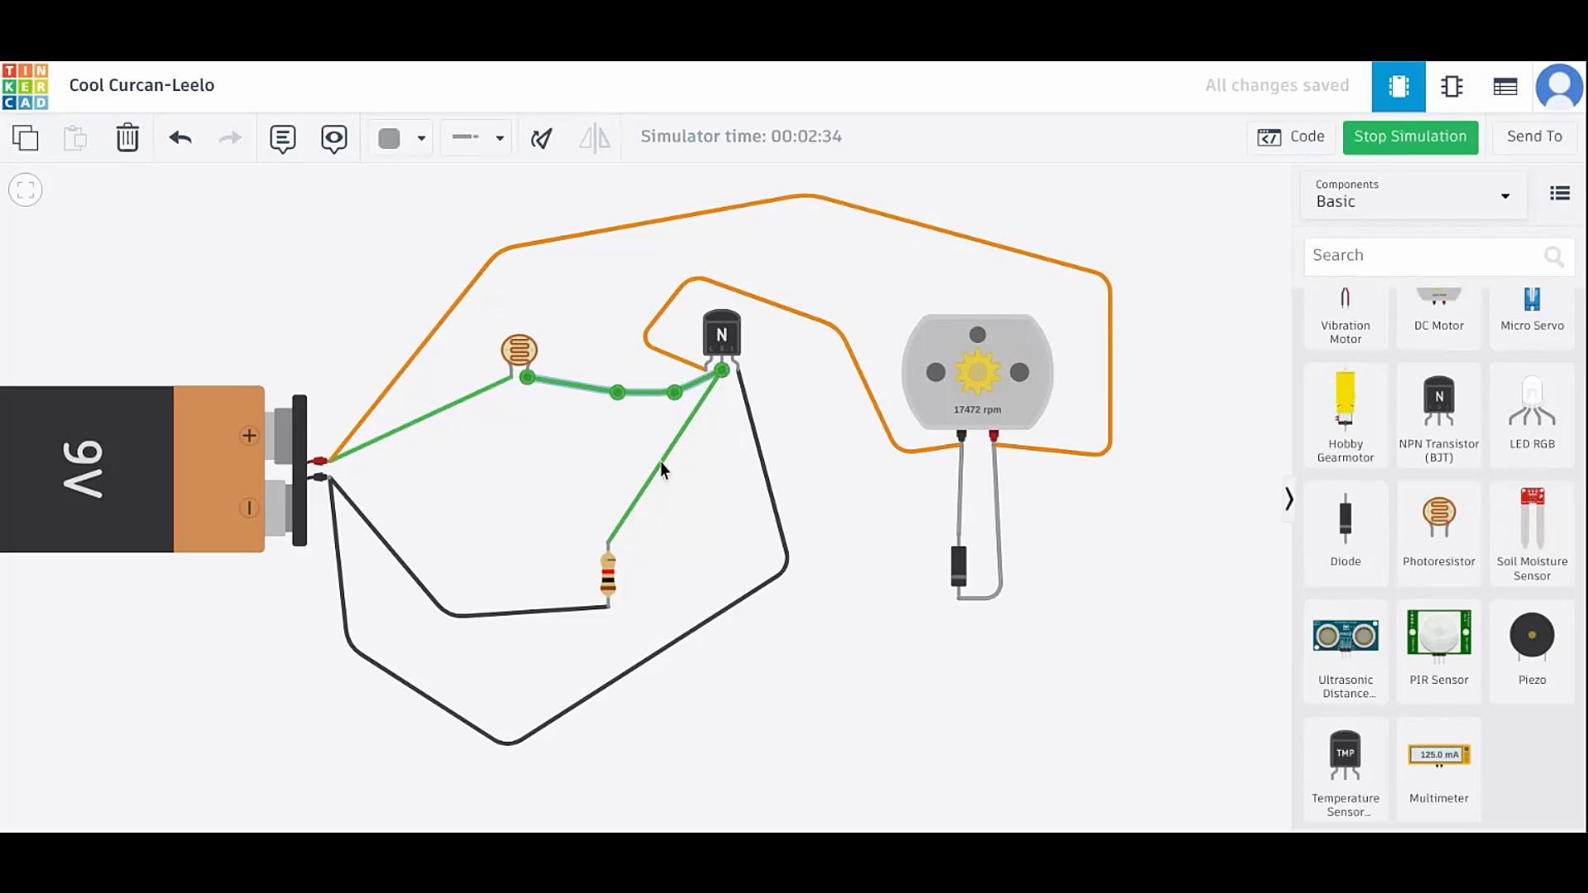
left_click(644, 473)
left_click(640, 493)
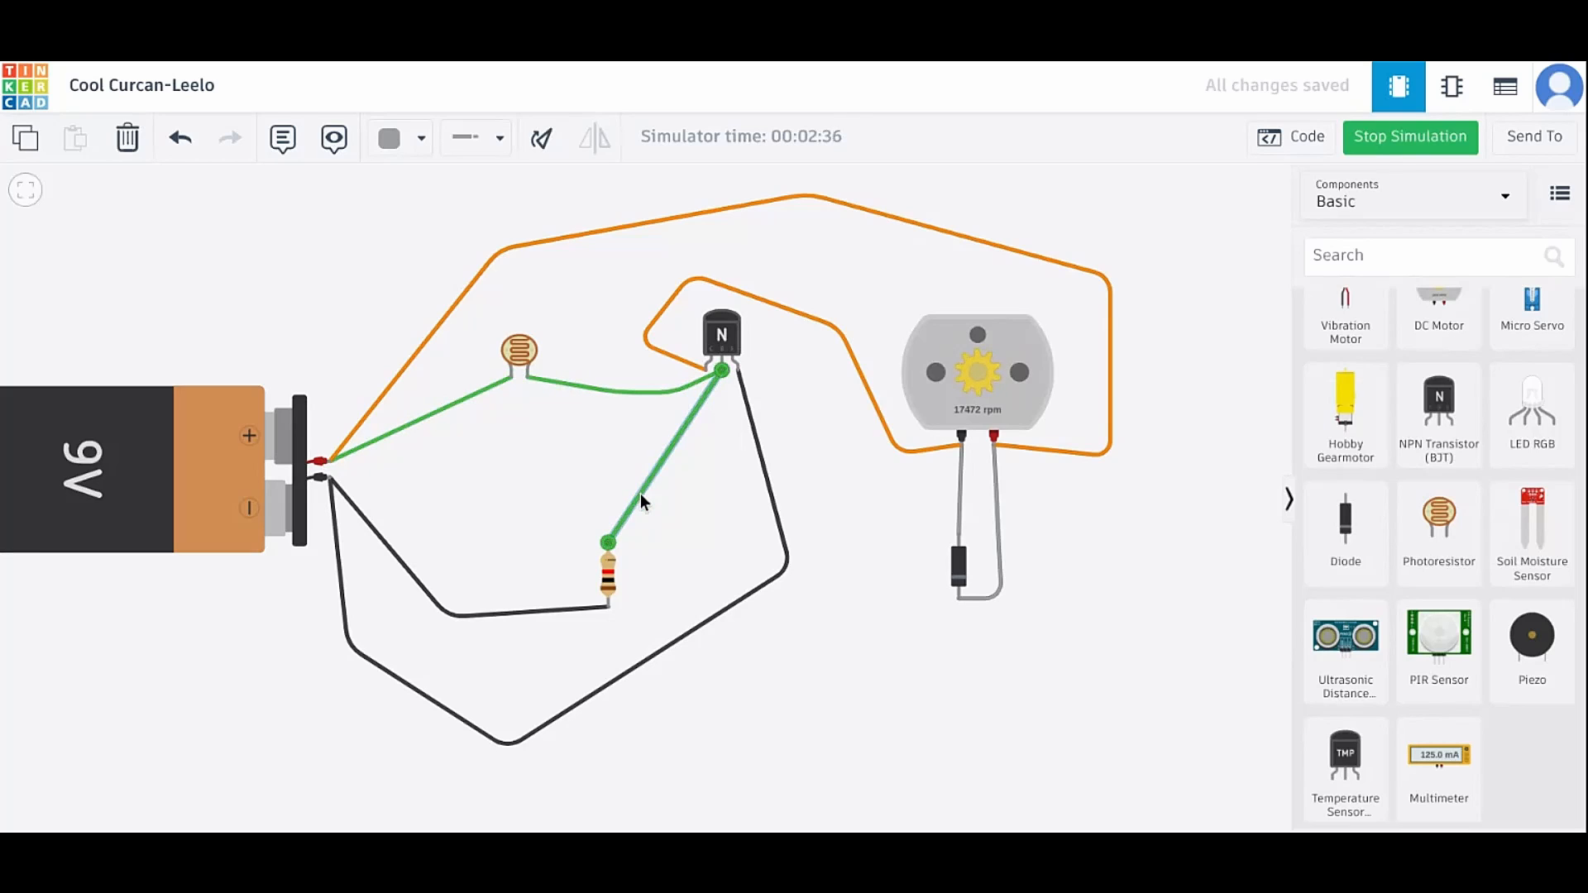
left_click(632, 495)
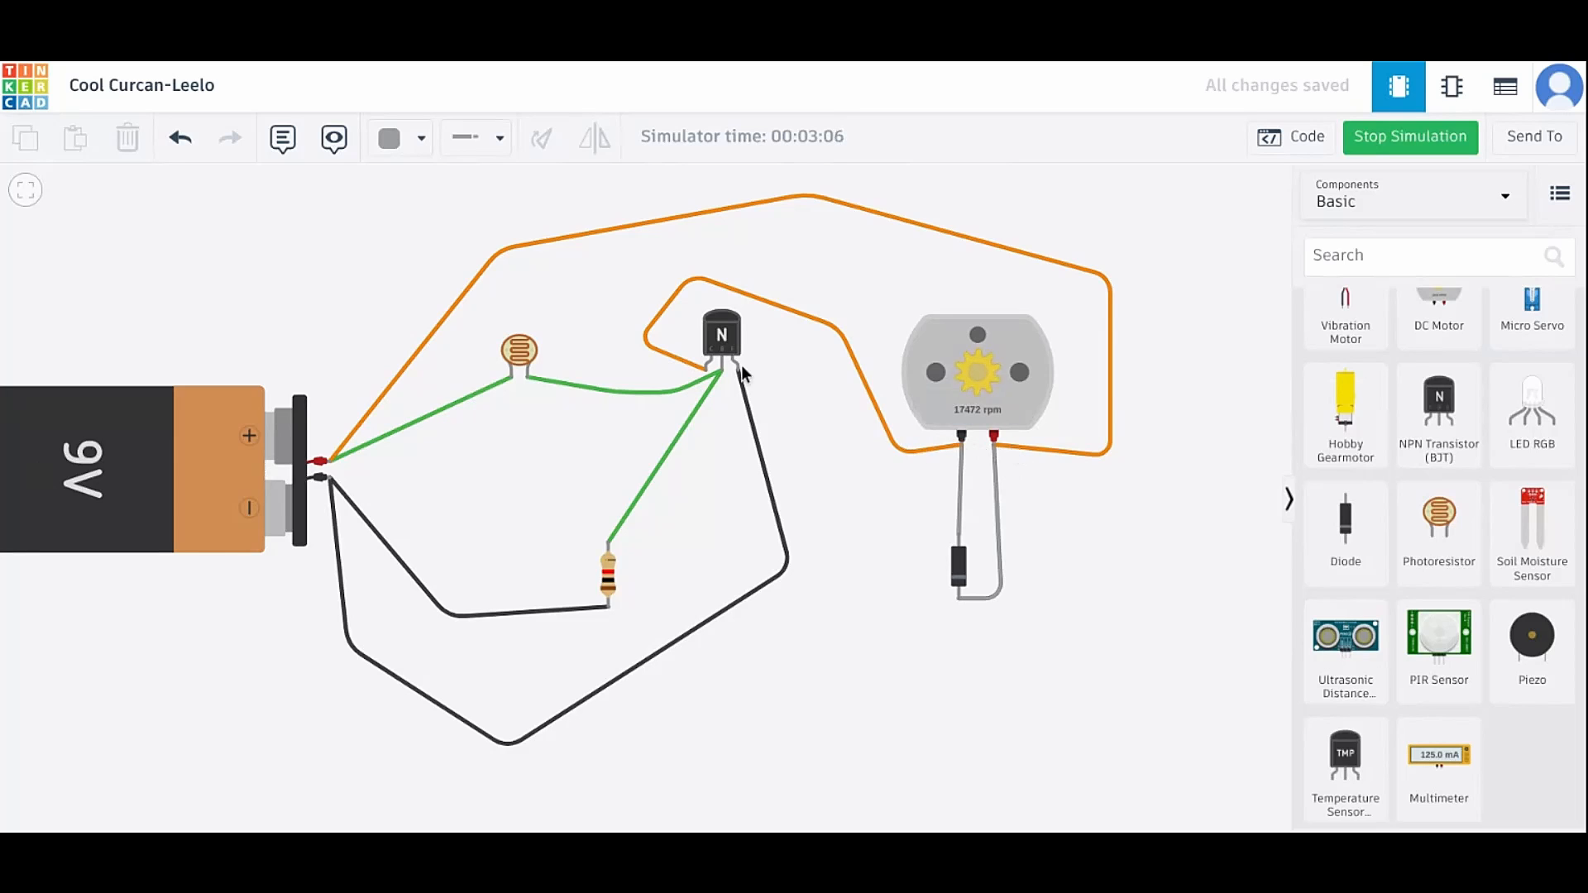
left_click(718, 331)
Step: Open the duty-cycle diagram in the Google results for "pulse width modulation in iot"
left_click(802, 401)
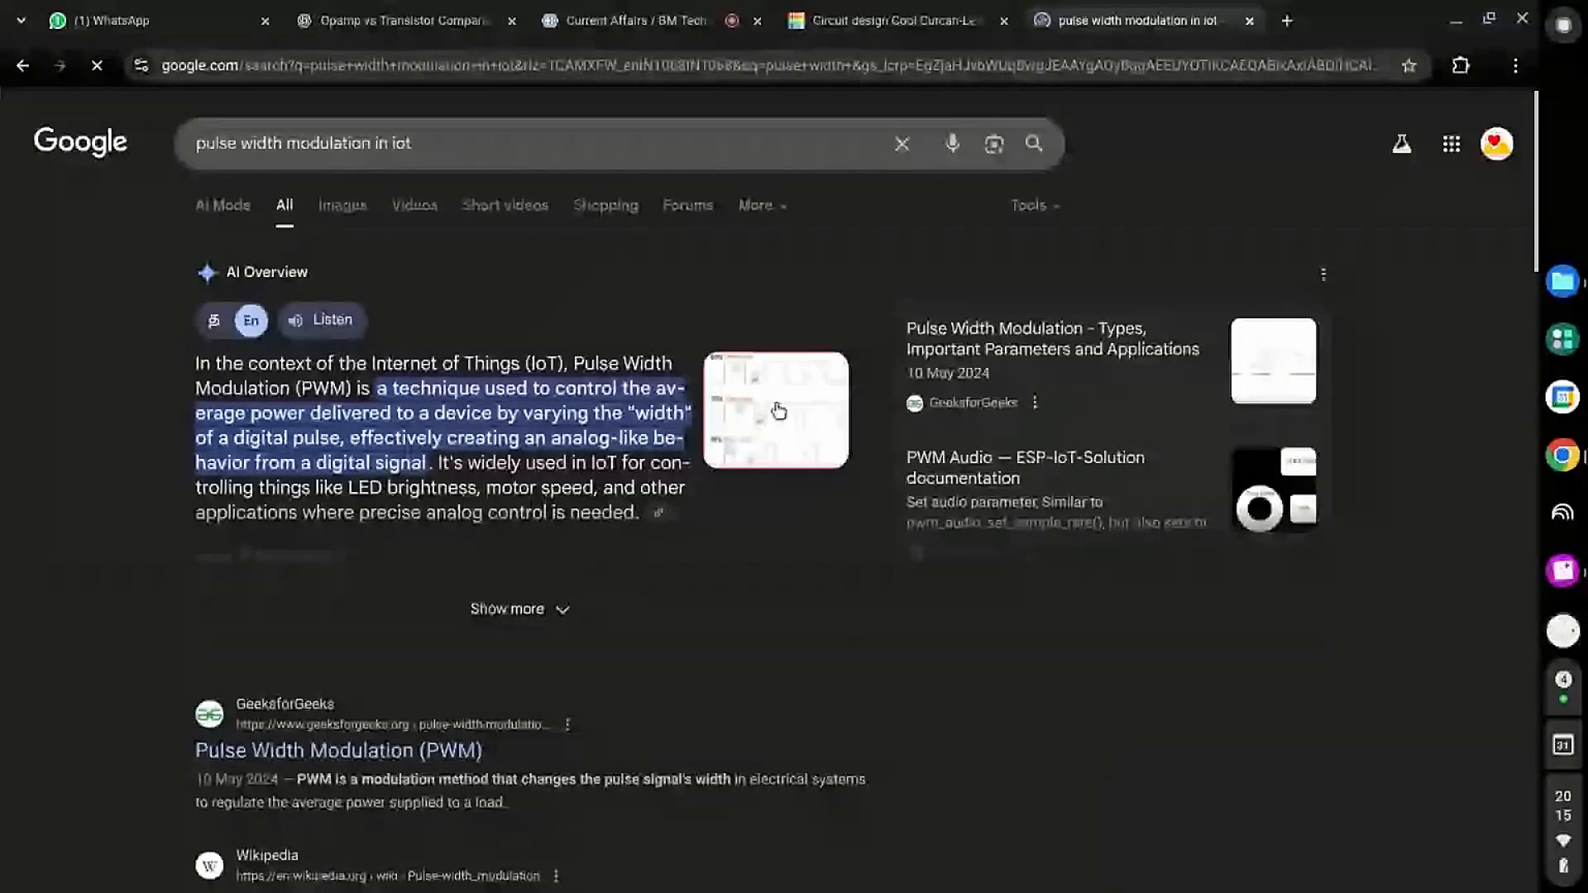
left_click(778, 411)
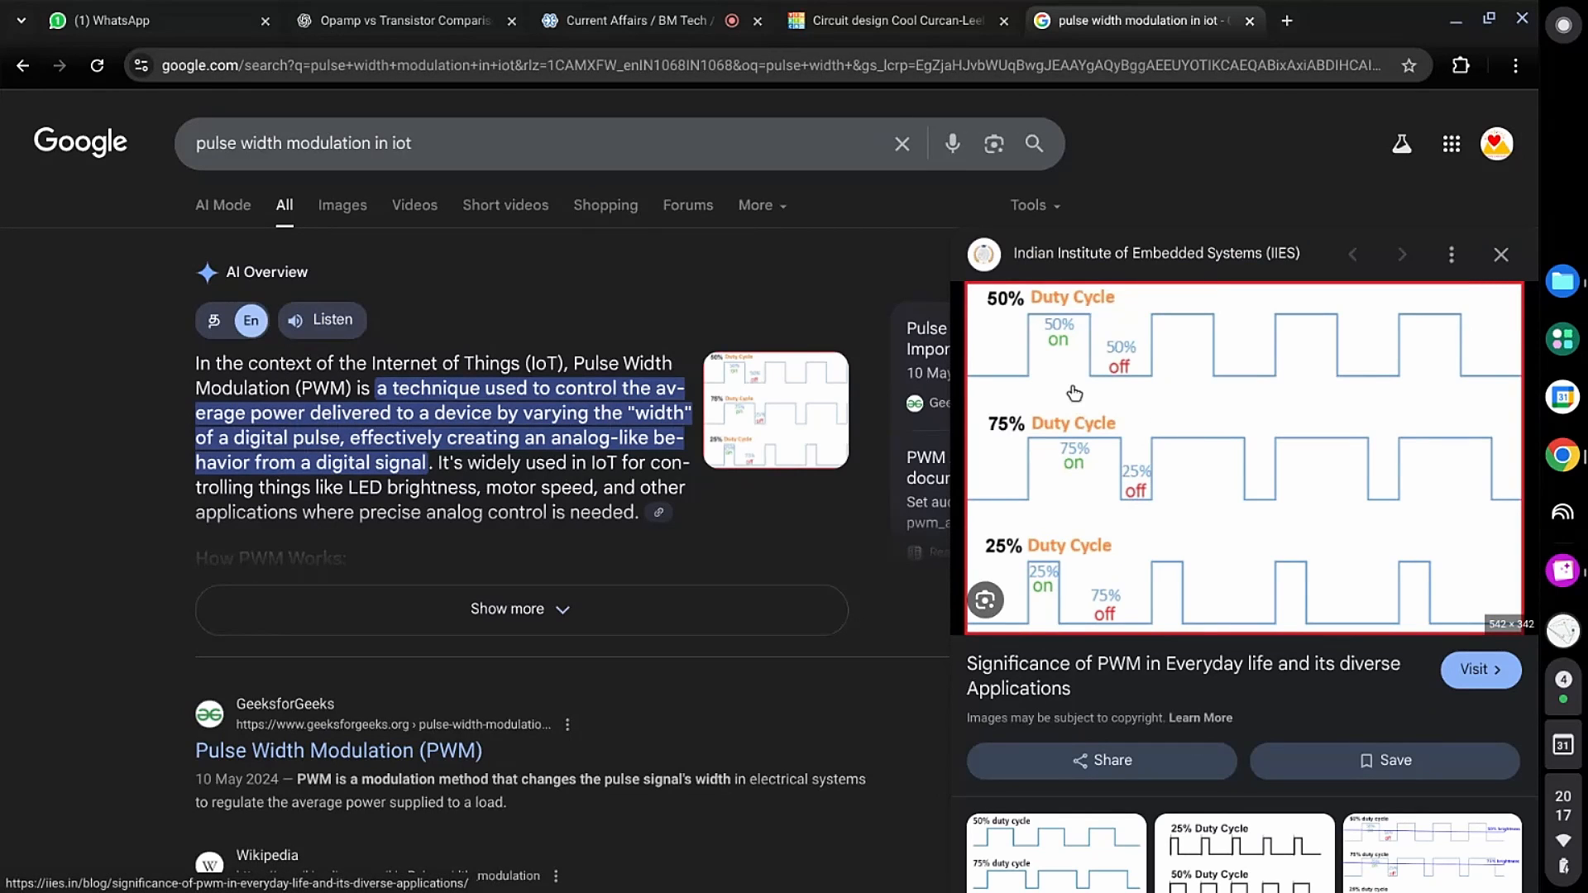
Step: Switch back to the Tinkercad circuit and examine its photoresistor, NPN transistor and diode
left_click(875, 24)
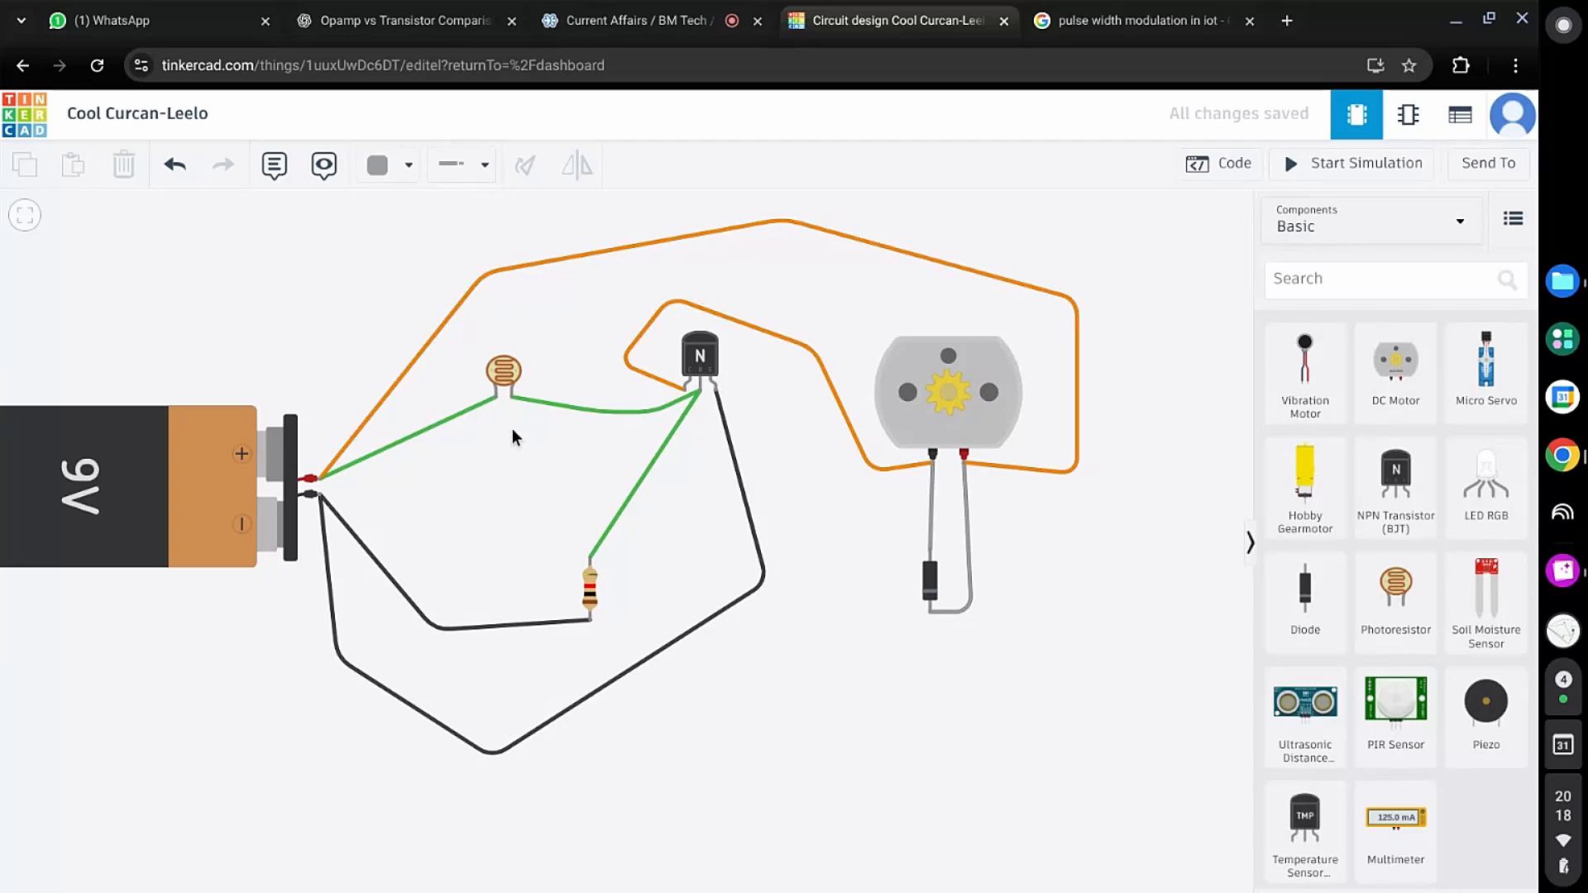
left_click(502, 378)
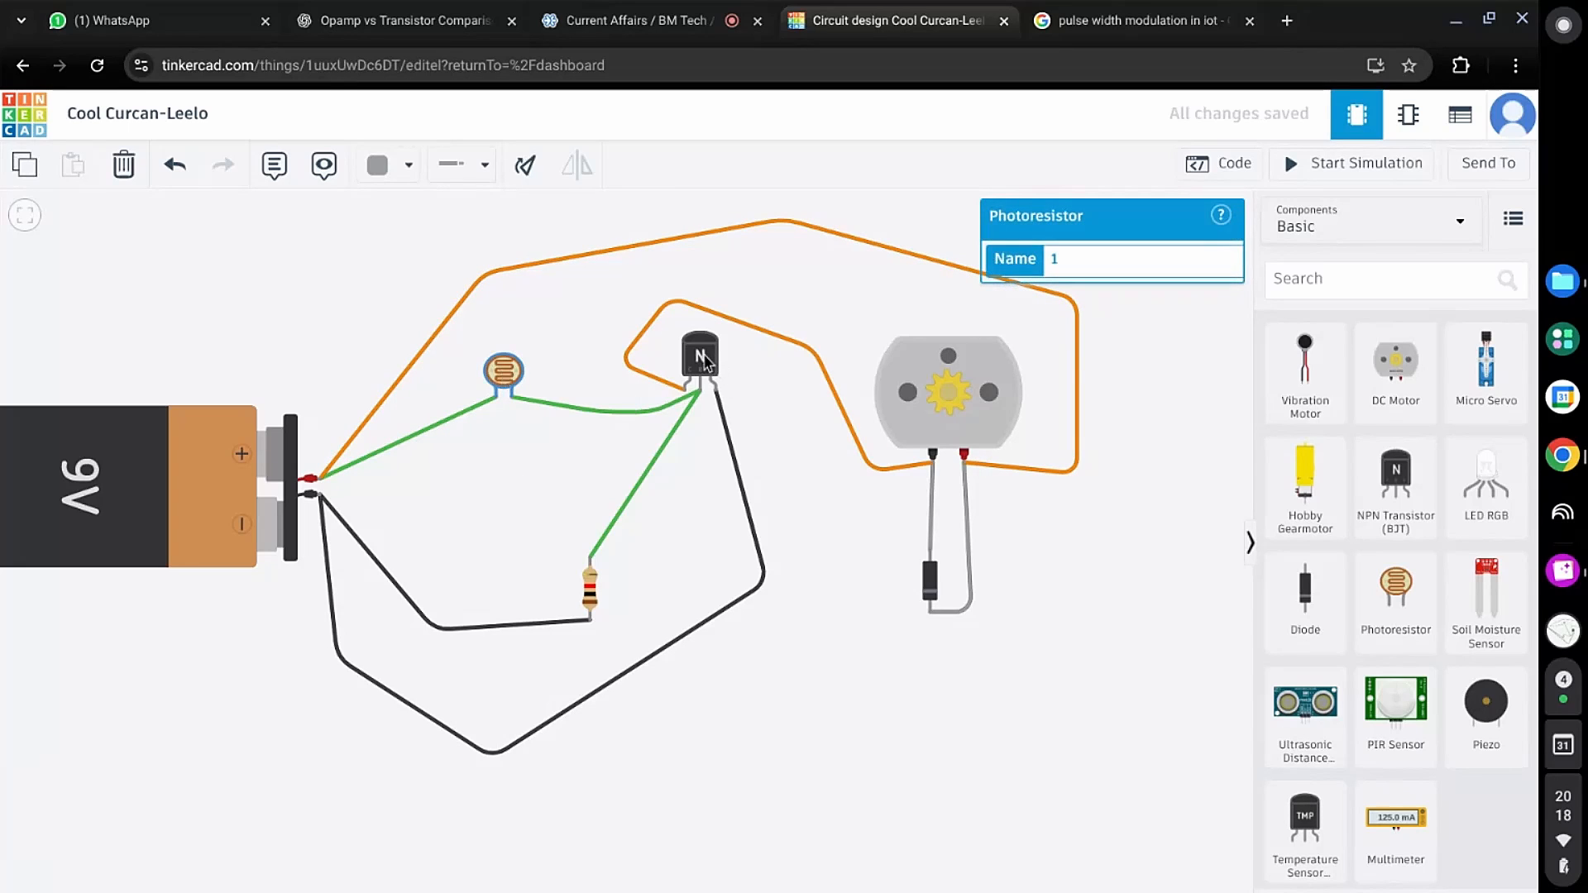
left_click(717, 366)
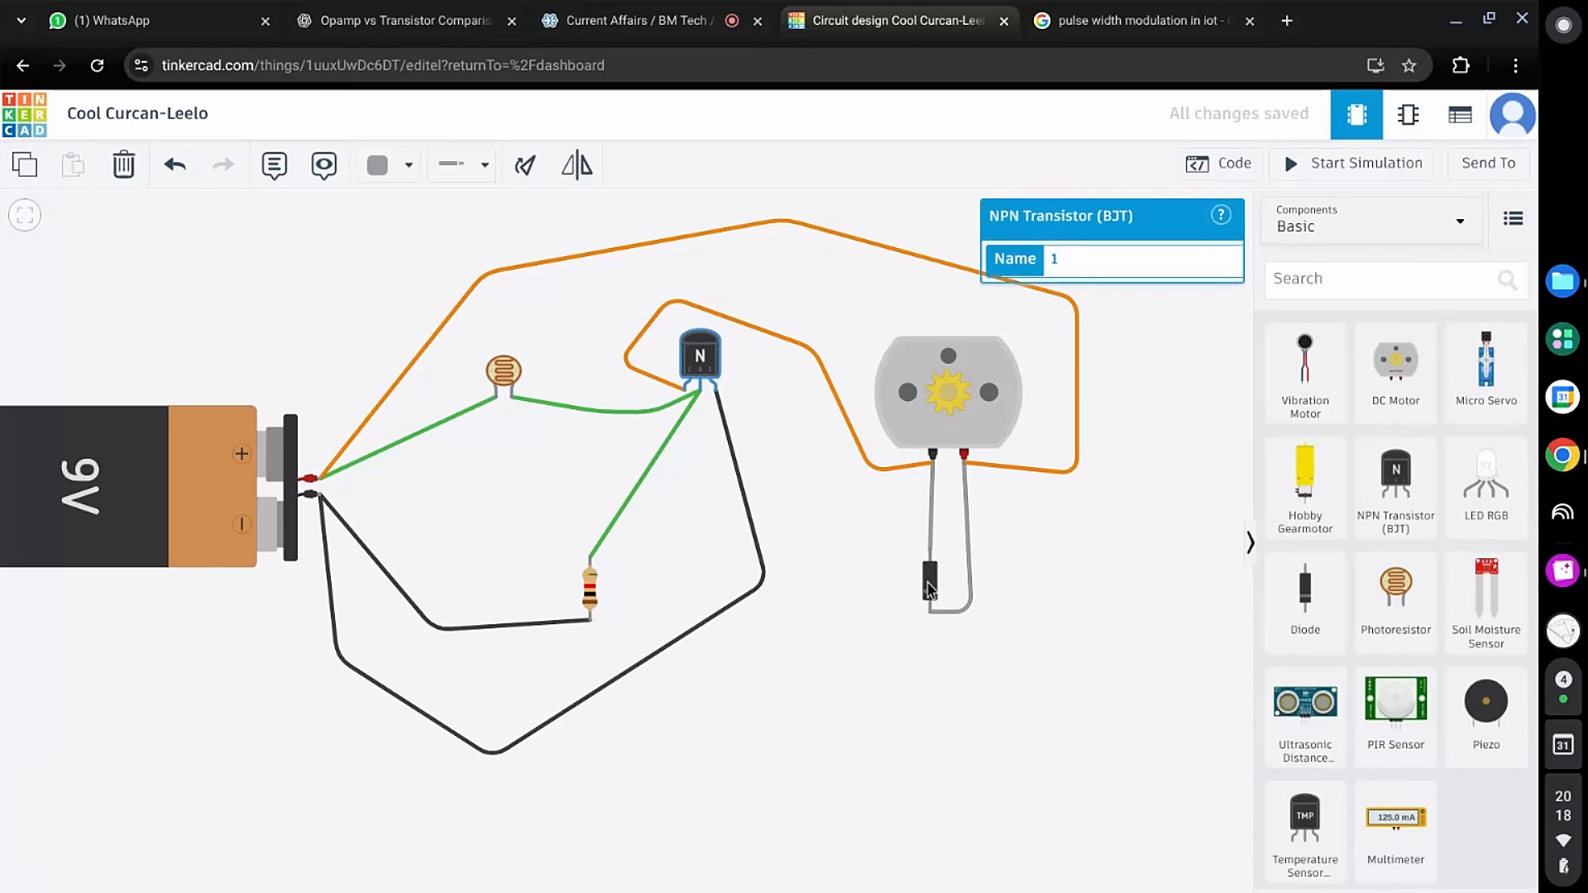
left_click(928, 583)
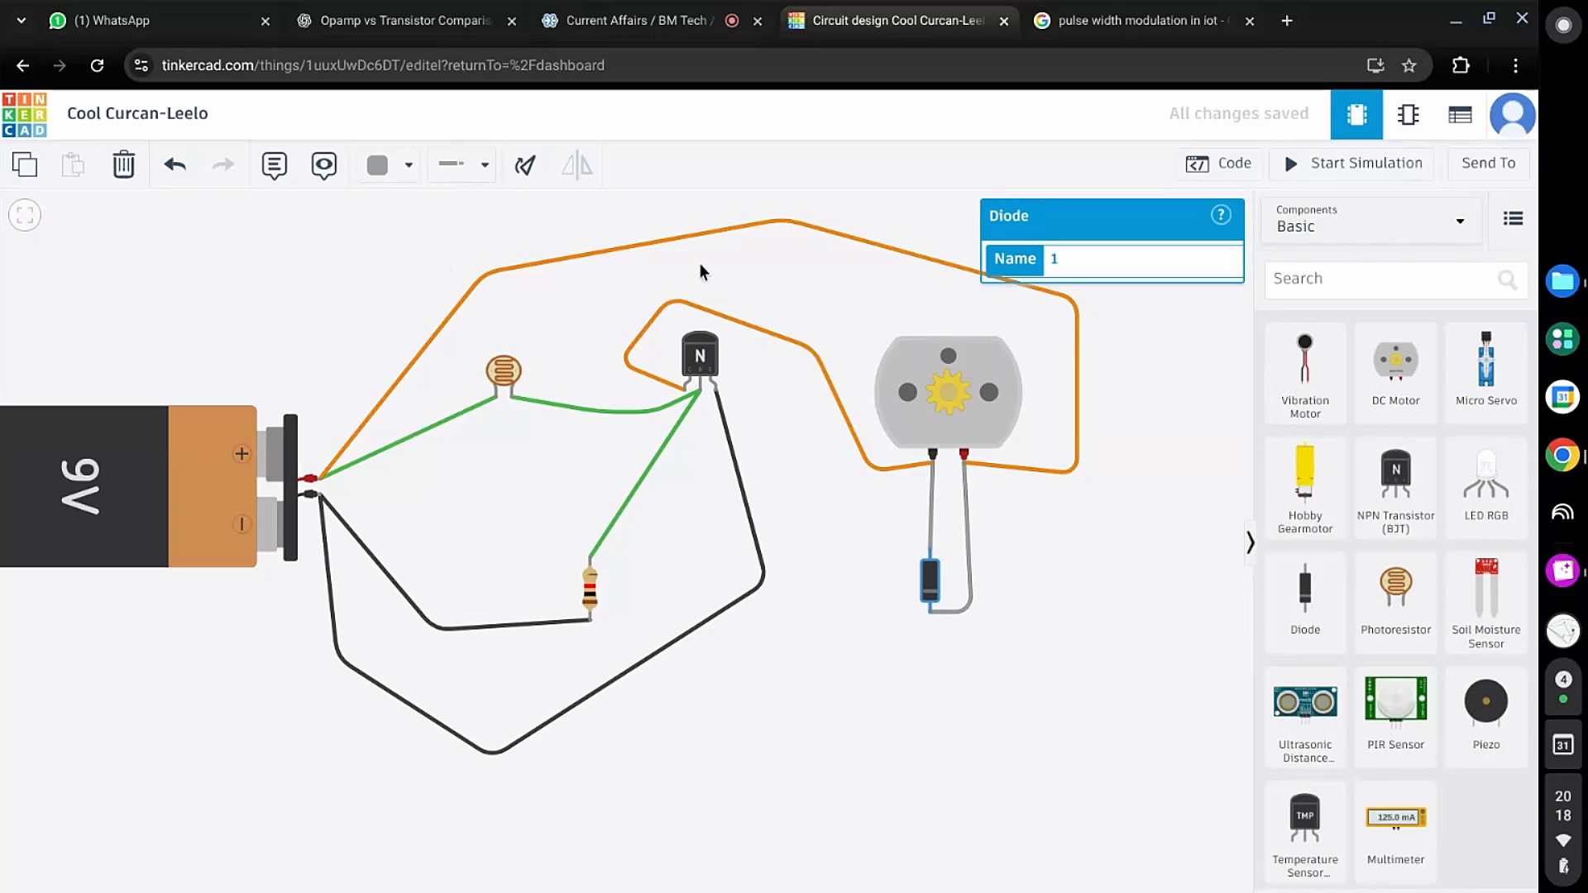
left_click(1126, 390)
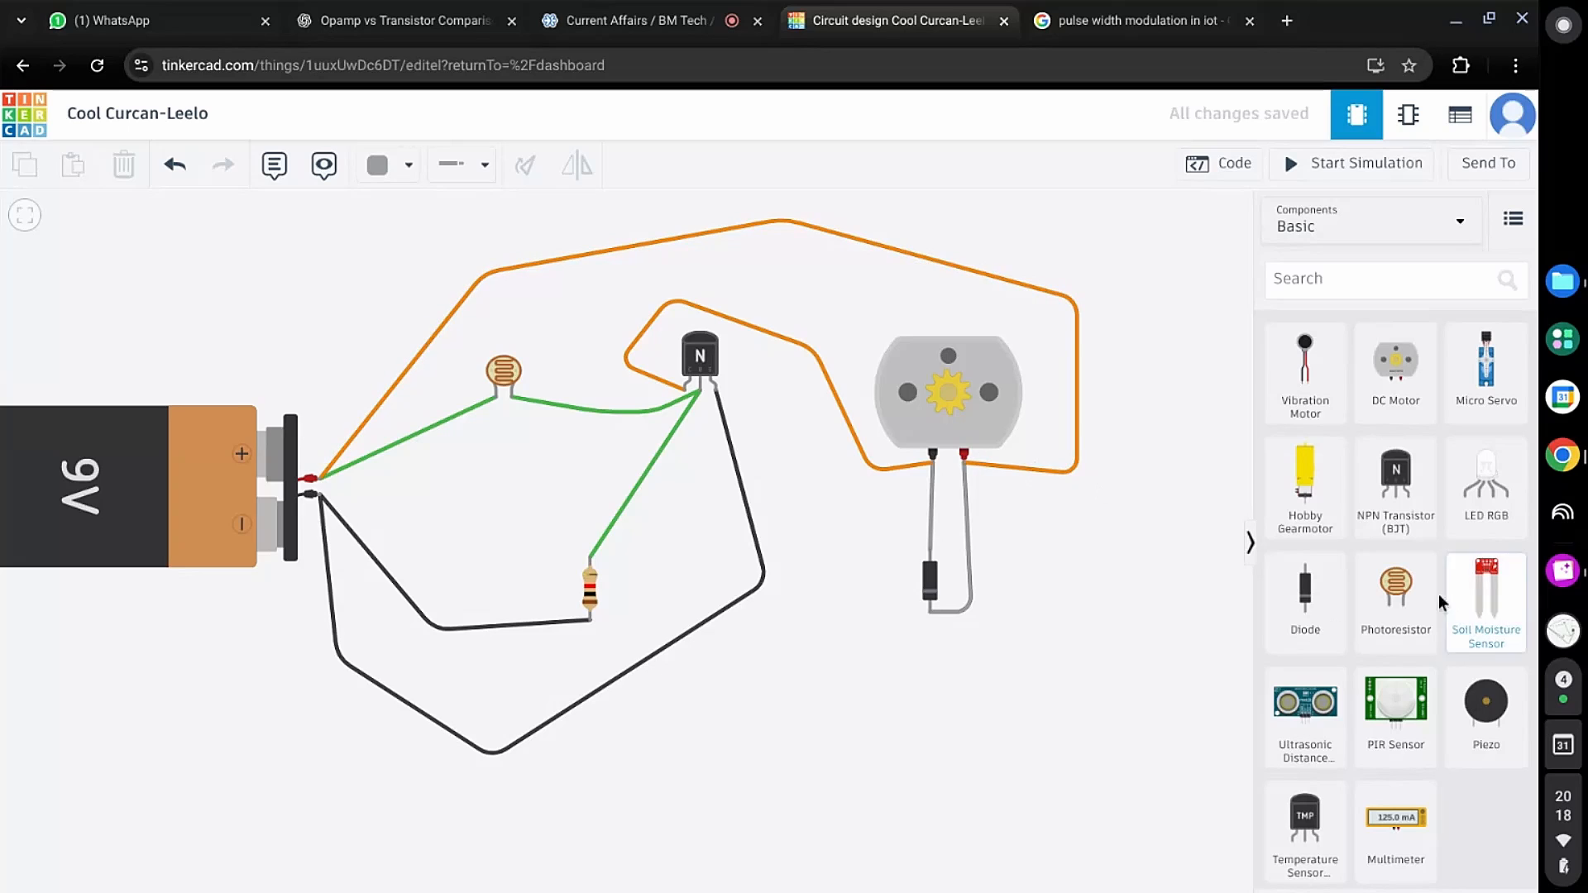
Step: Search the components for "arduino" and place an Arduino Uno R3 below the DC motor
left_click(1384, 279)
type("arf")
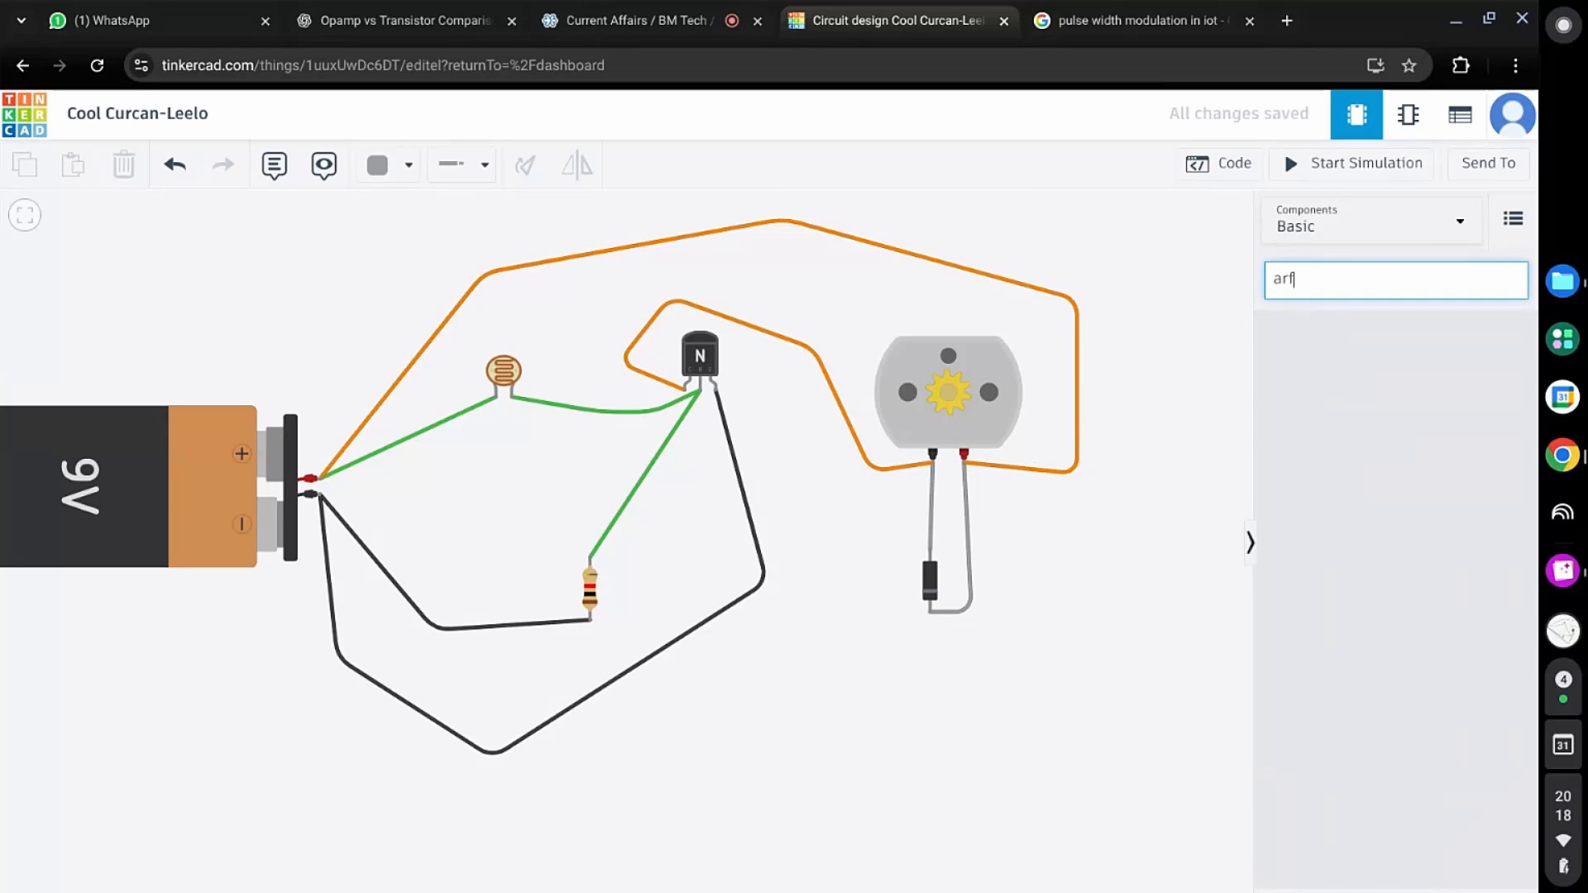
key("BackSpace")
left_click(1307, 344)
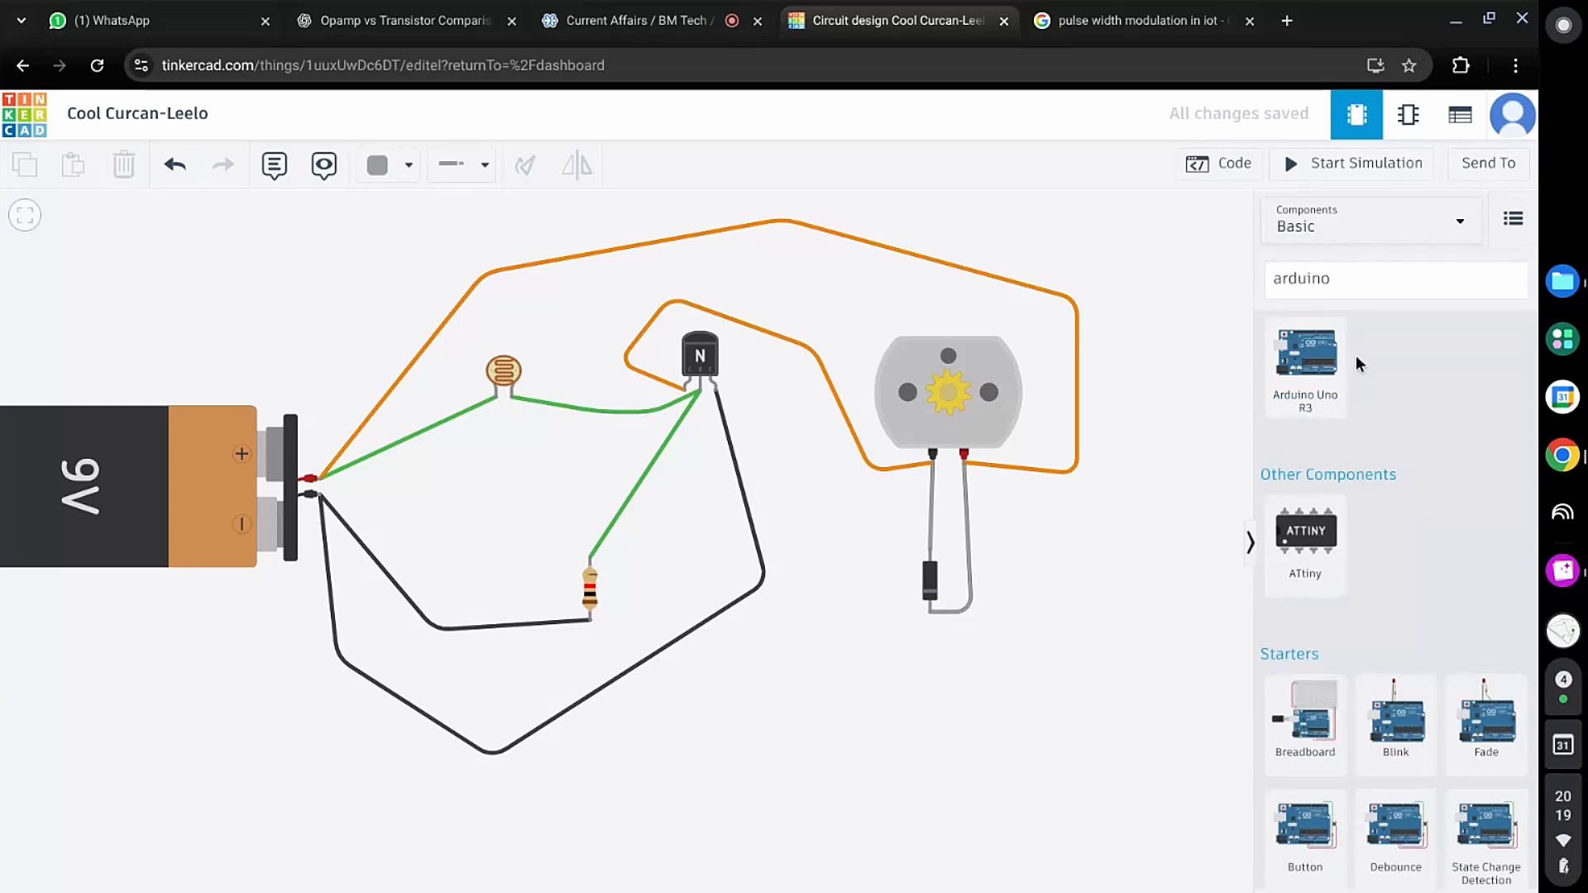
left_click(1315, 362)
left_click(940, 751)
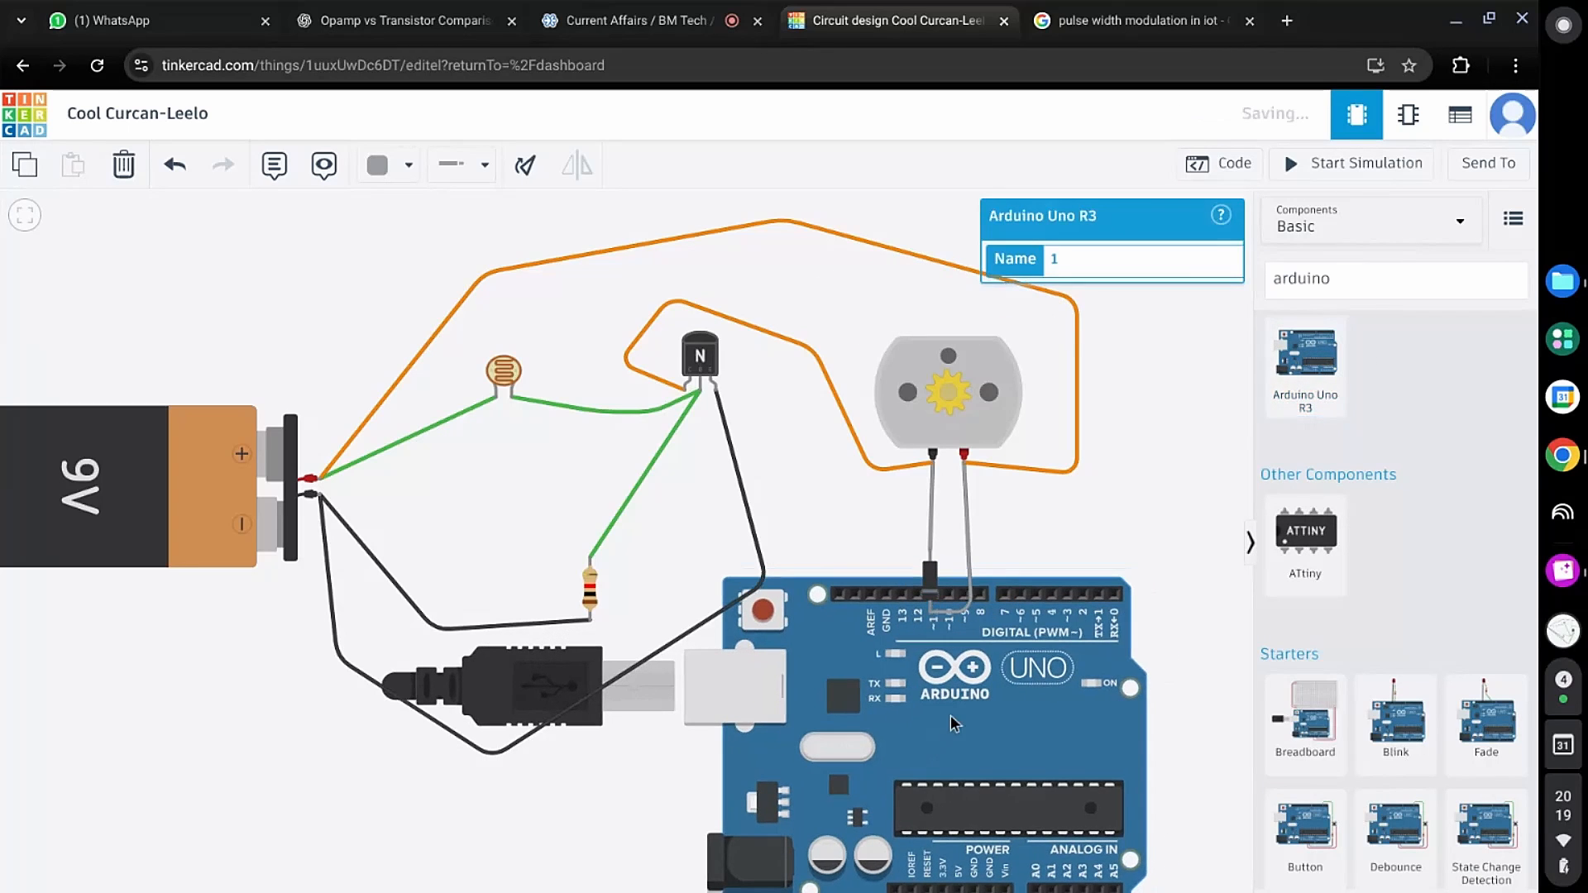
Step: Shift the Arduino Uno R3 around the area below the transistor and the DC motor
left_click_drag(1074, 702, 939, 628)
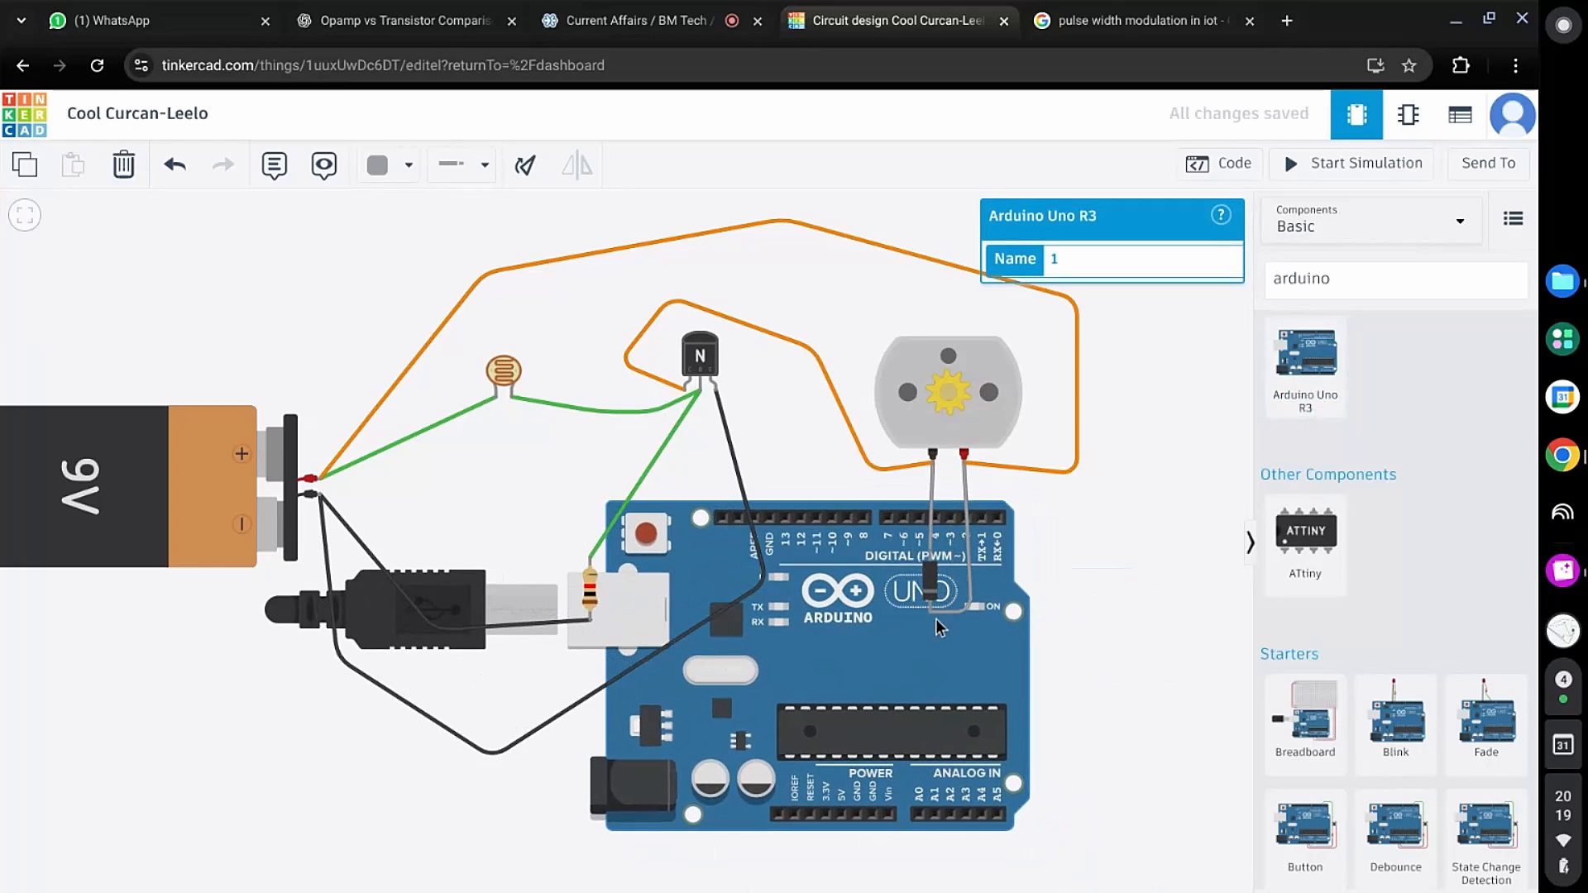
left_click_drag(941, 702, 905, 716)
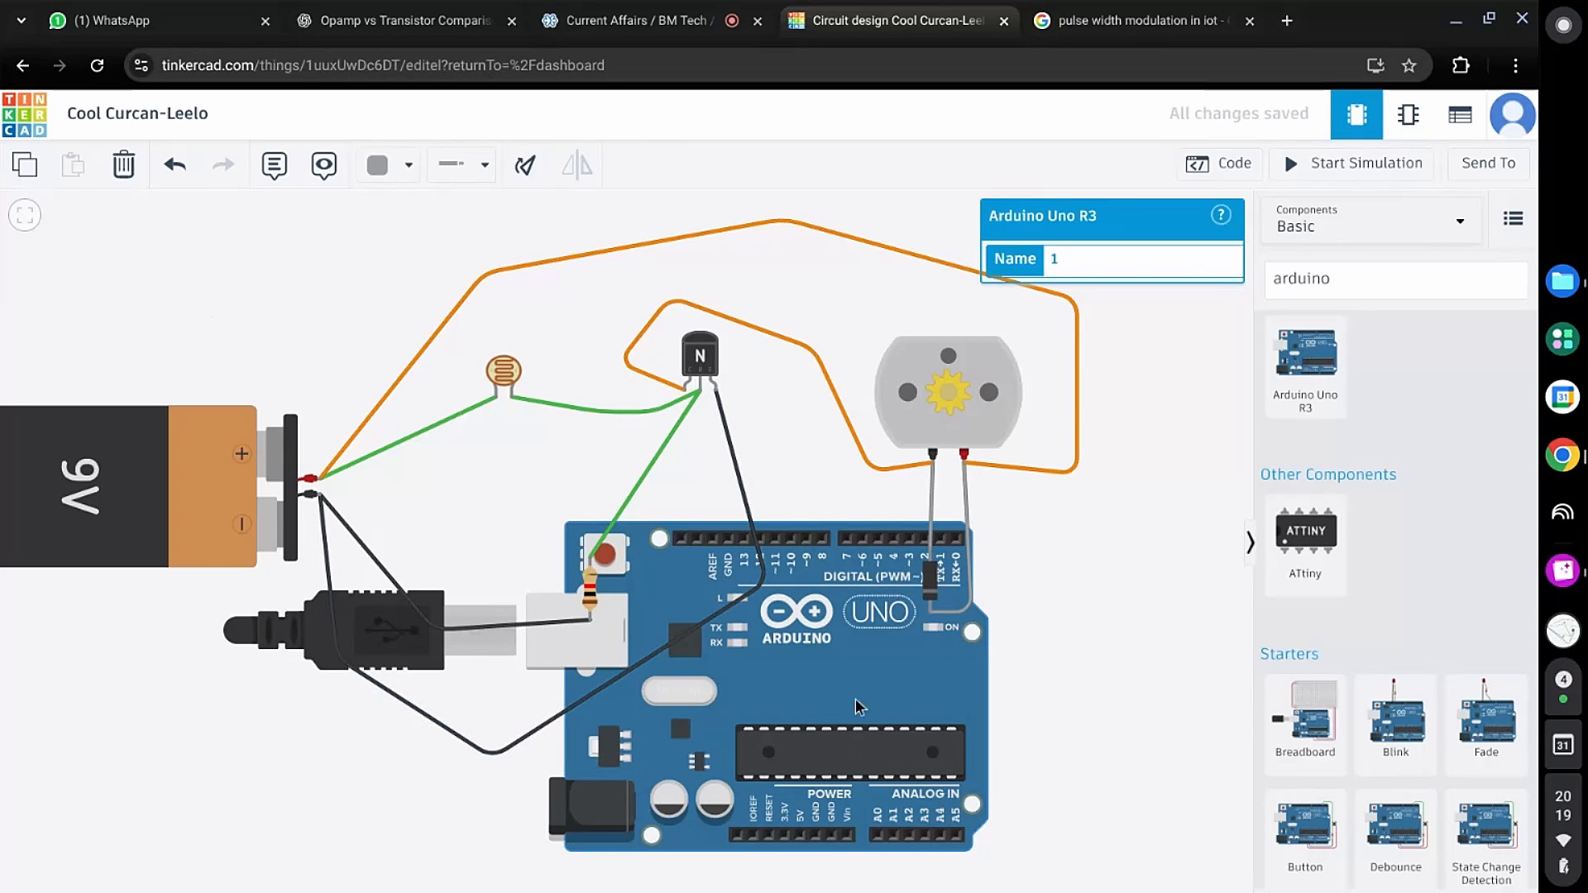
left_click_drag(856, 707, 1054, 758)
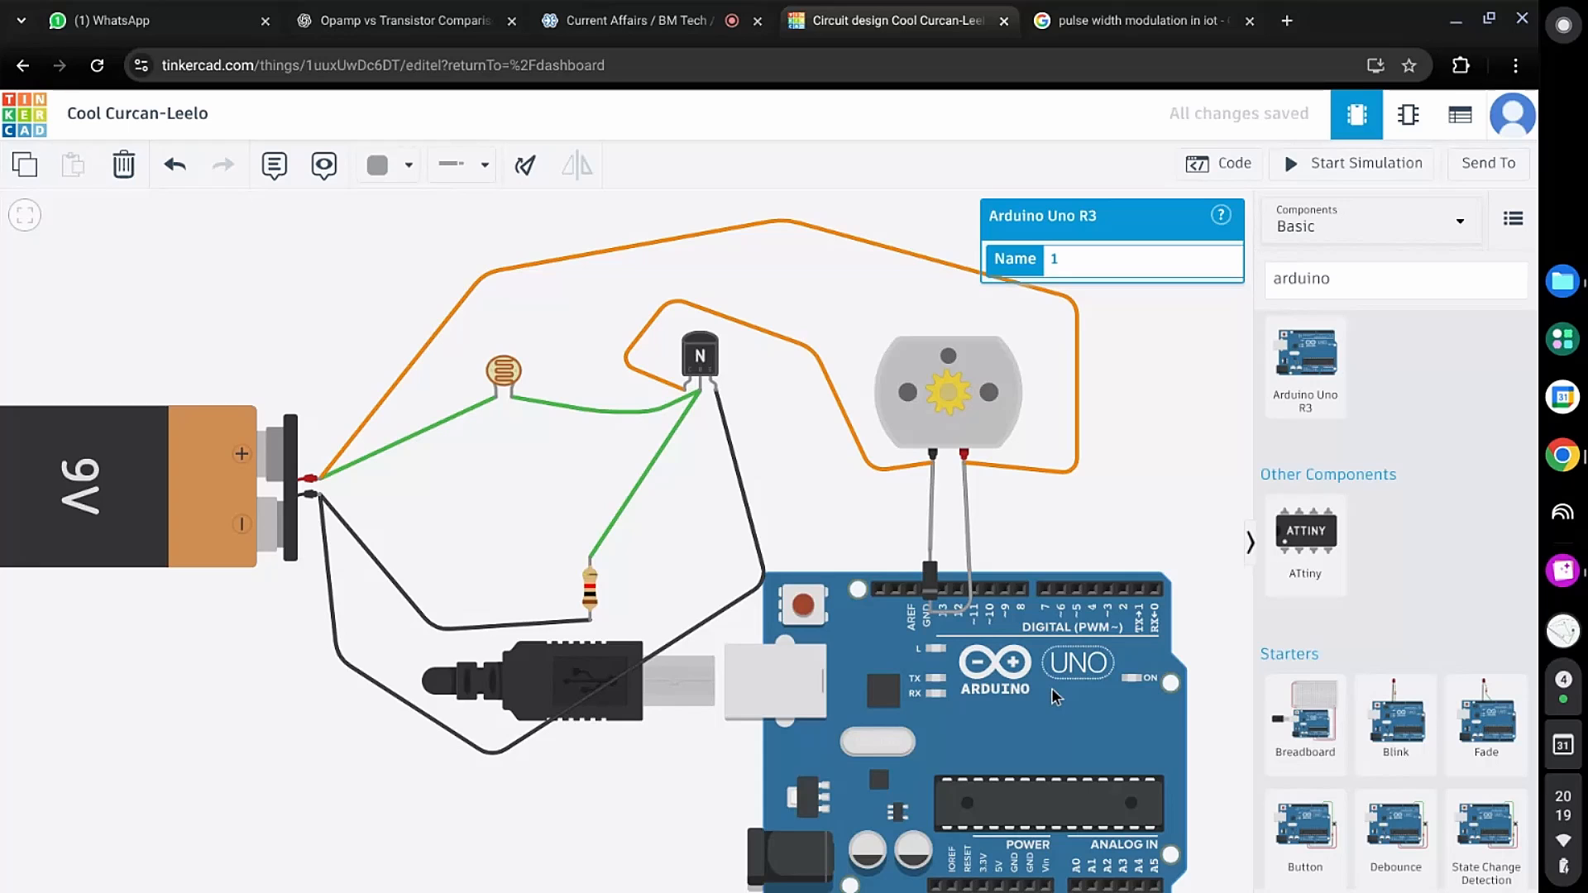
mouse_move(1055, 695)
left_mouse_down()
mouse_move(976, 747)
mouse_move(1034, 681)
left_mouse_up()
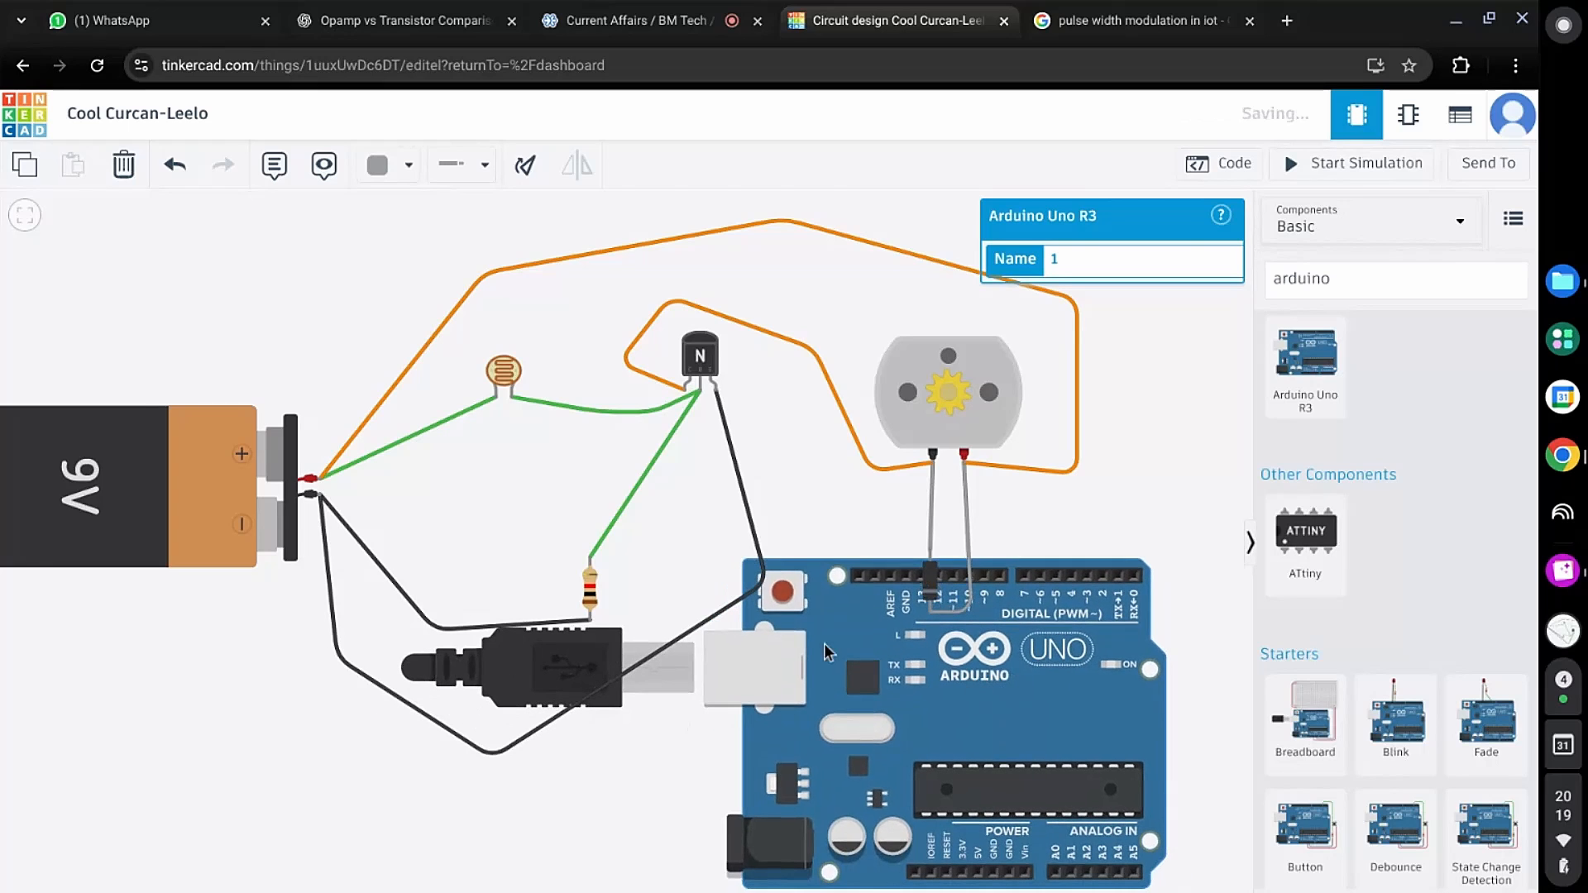
key("Delete")
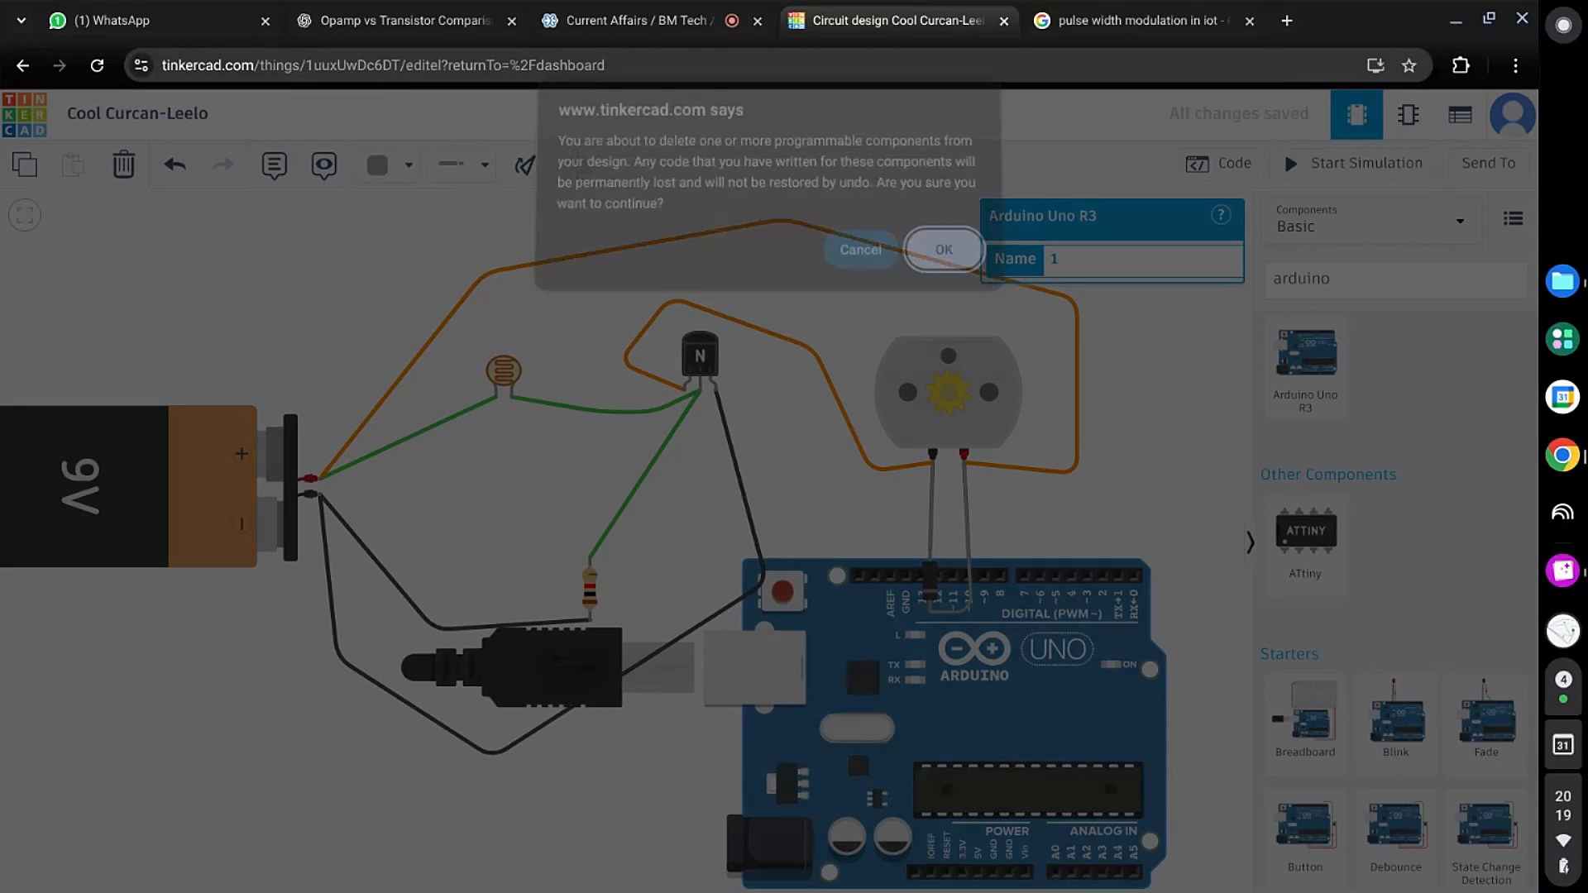
left_click(860, 257)
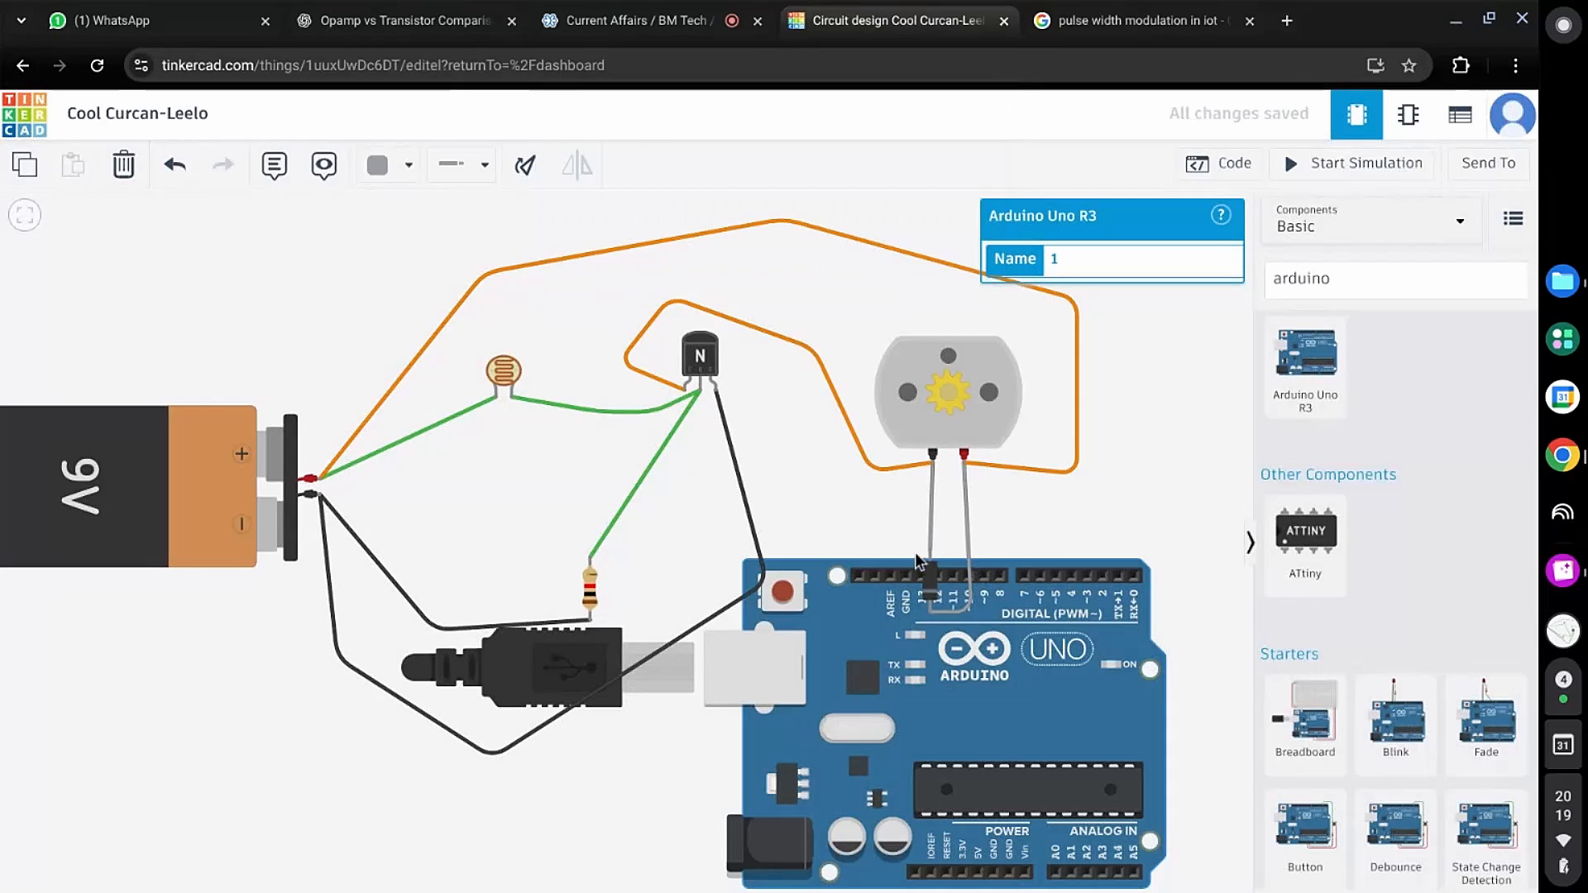
left_click_drag(878, 742, 934, 746)
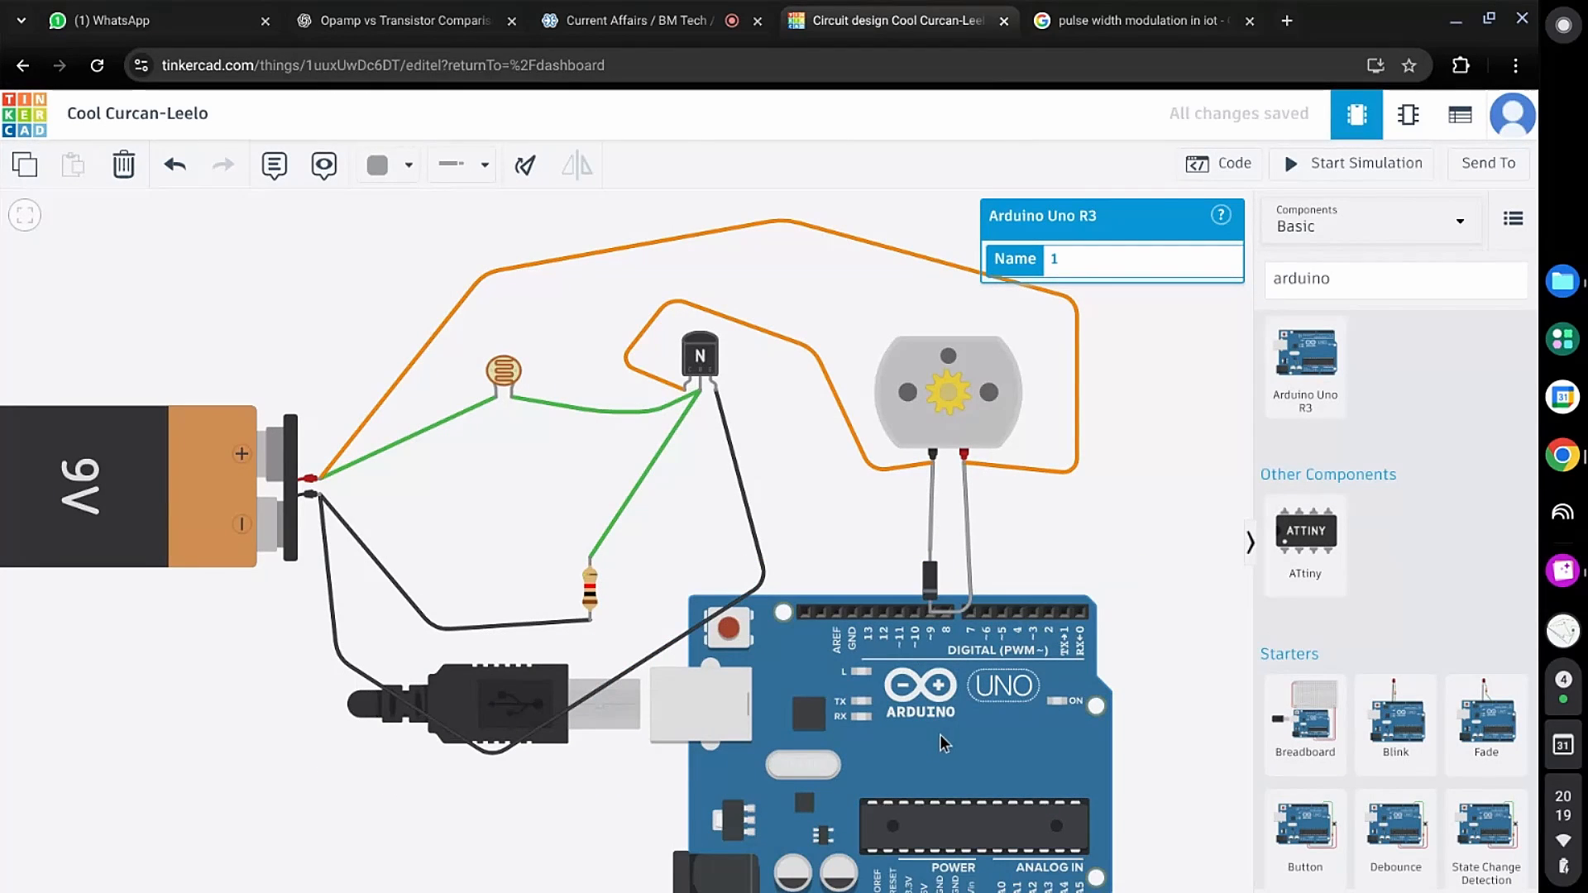
key("Delete")
left_click(844, 263)
Step: Pull the diode clear of the Arduino Uno R3 to a spot below the DC motor and delete the Arduino from the circuit
left_click_drag(970, 688, 1110, 642)
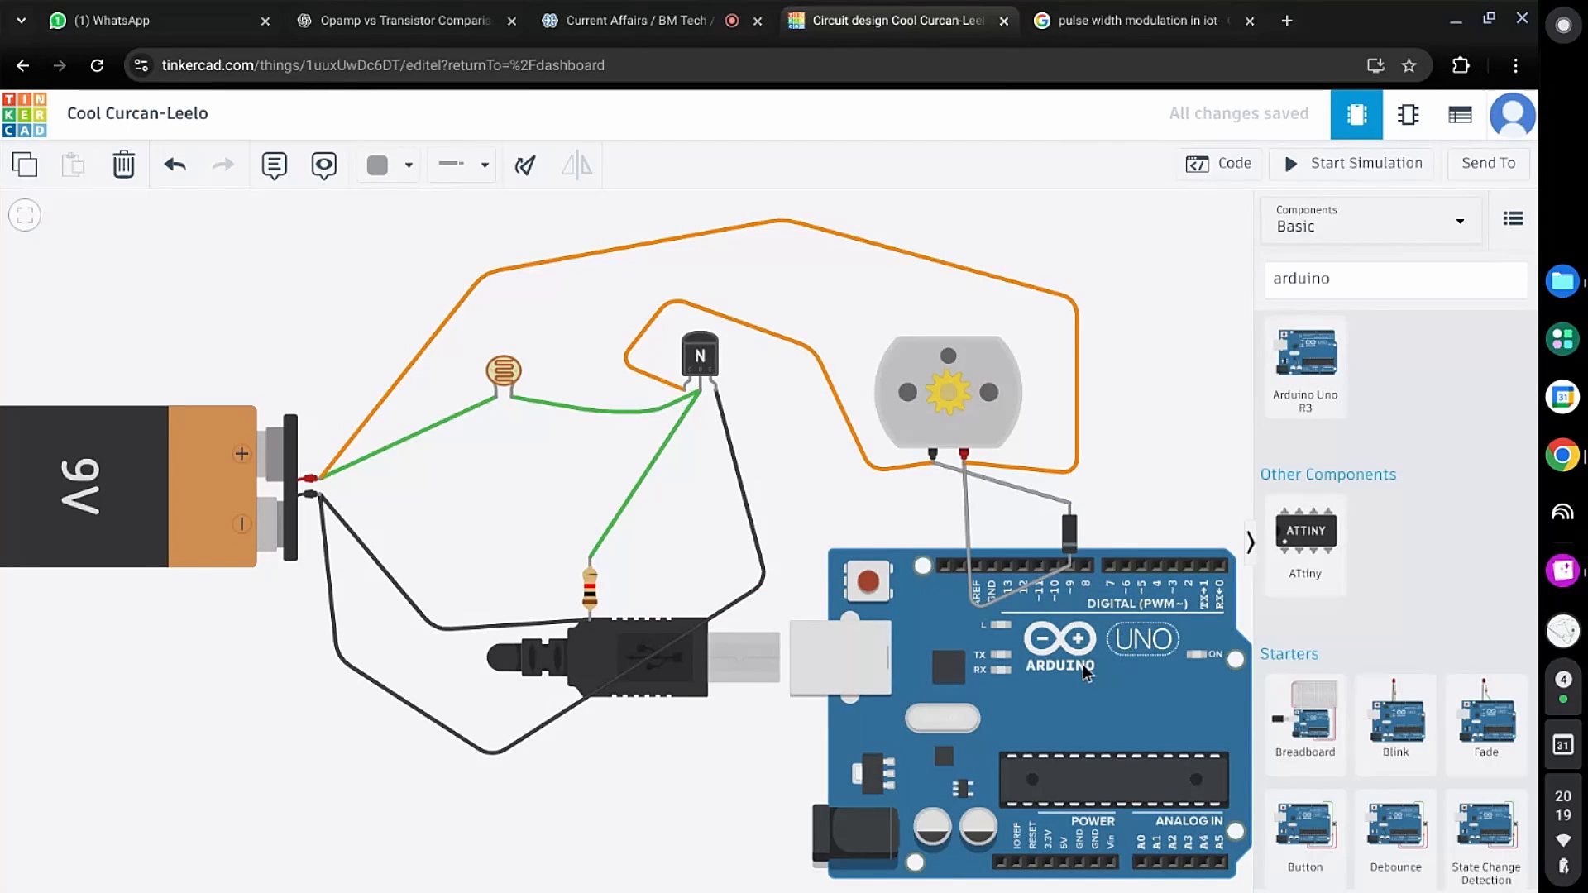
left_click_drag(1078, 698, 950, 879)
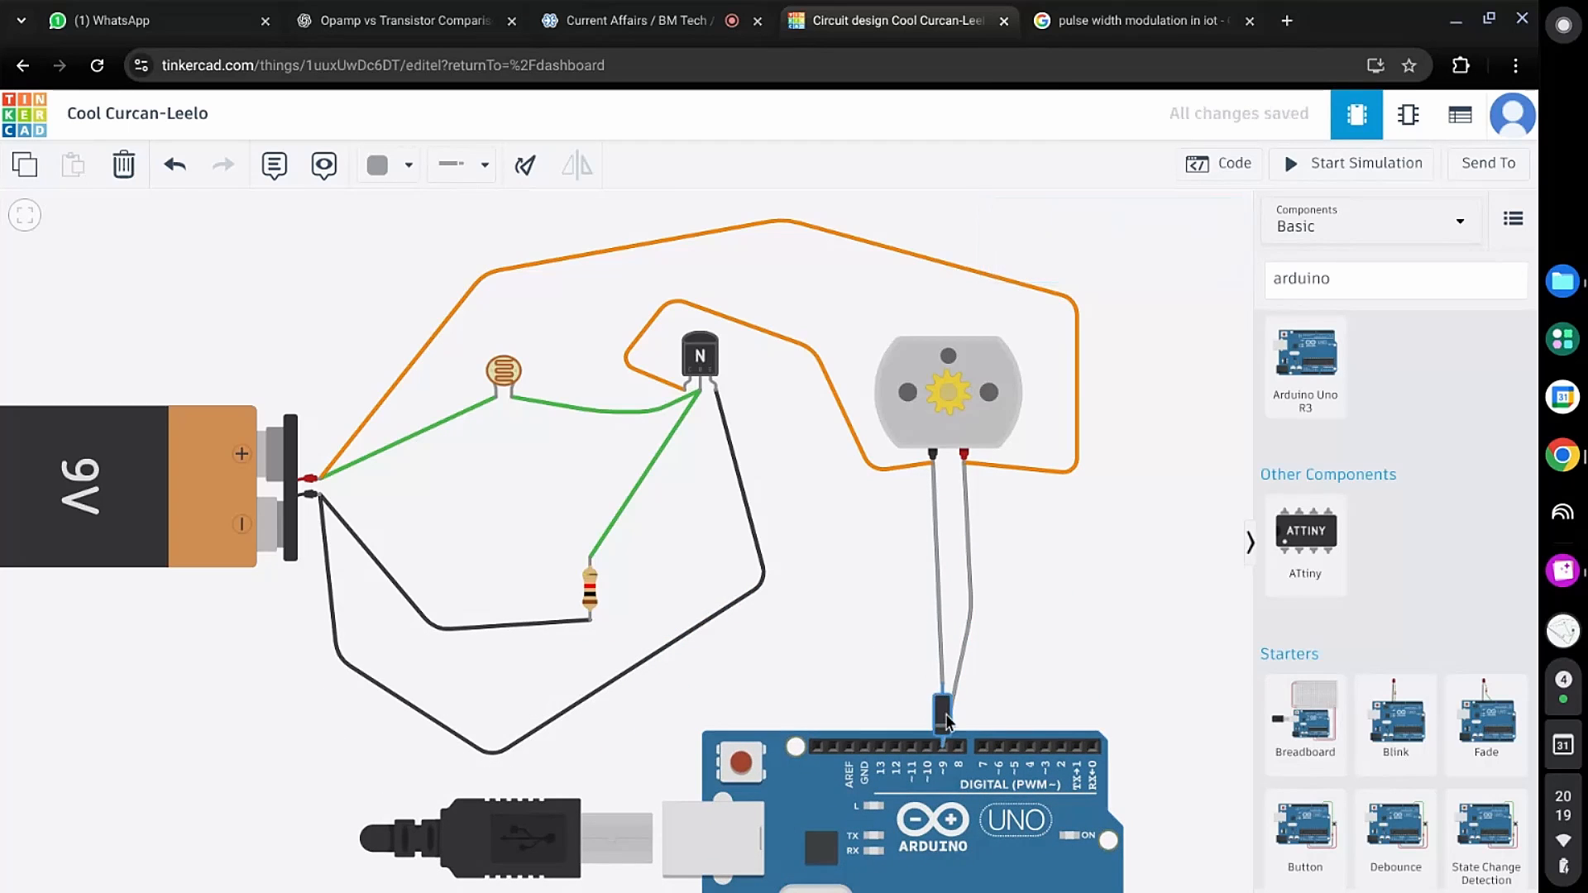
left_click_drag(944, 716, 897, 600)
left_click(950, 806)
key("Delete")
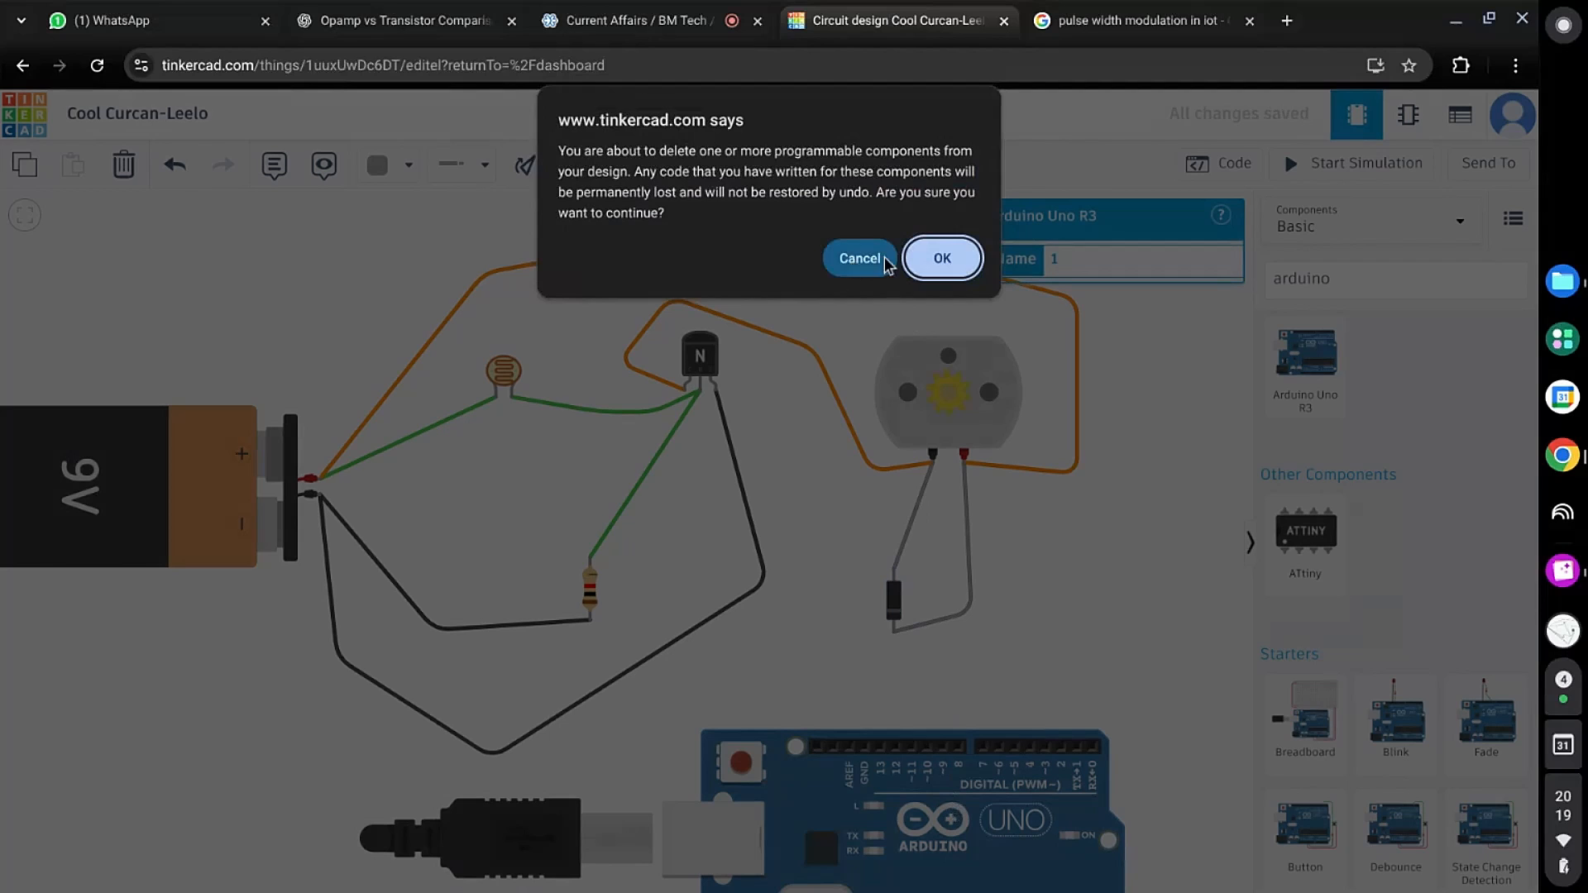
left_click(939, 257)
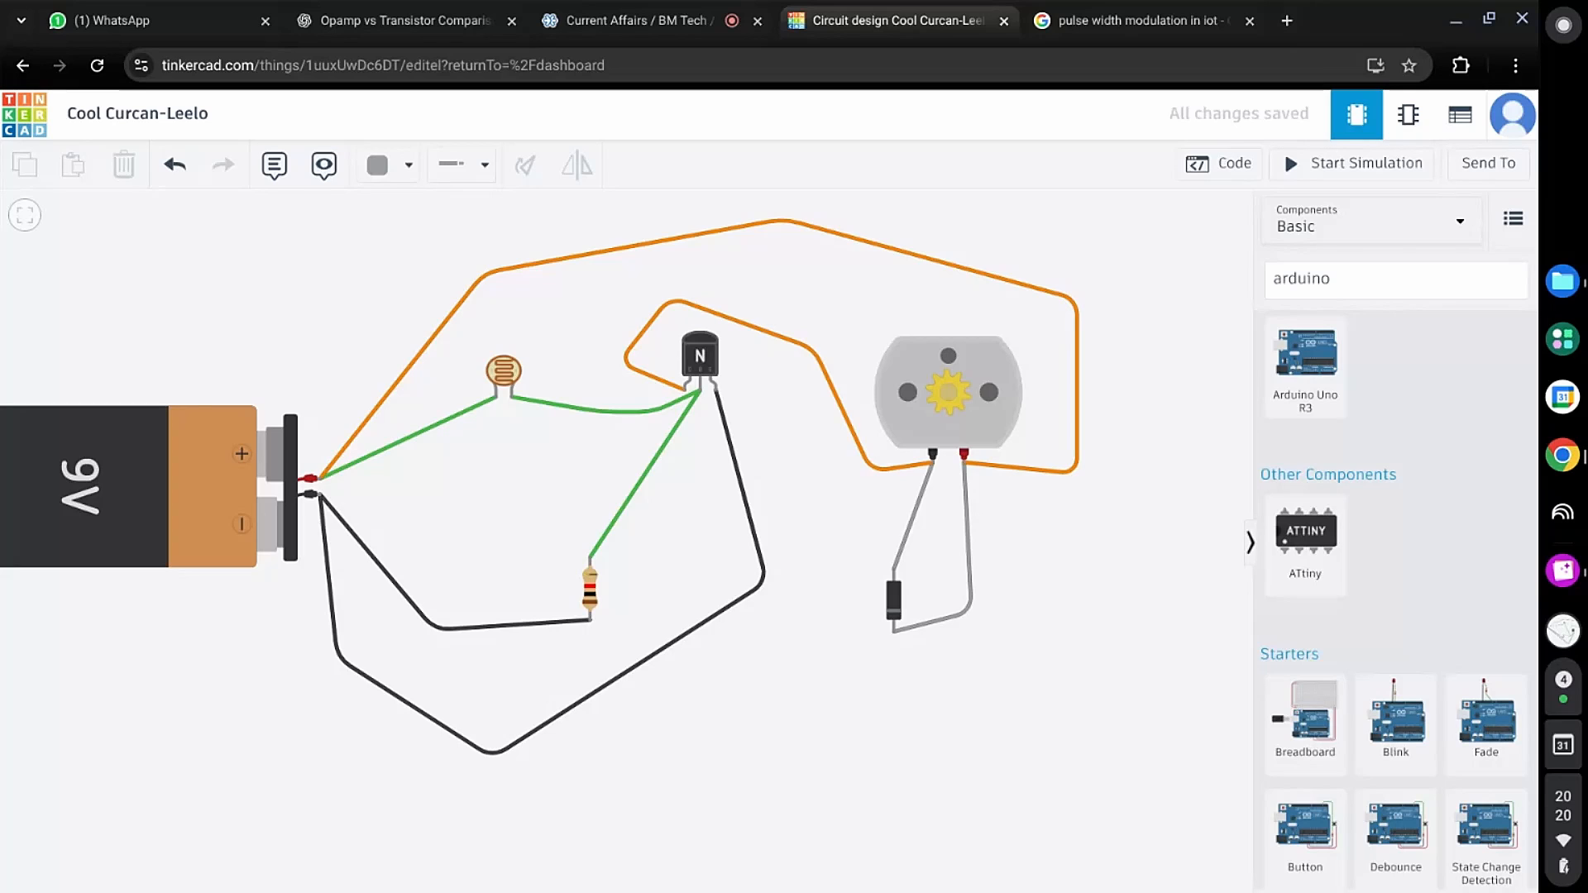
Step: Recolour the black wire between the battery's negative terminal and the NPN transistor to orange
left_click(960, 393)
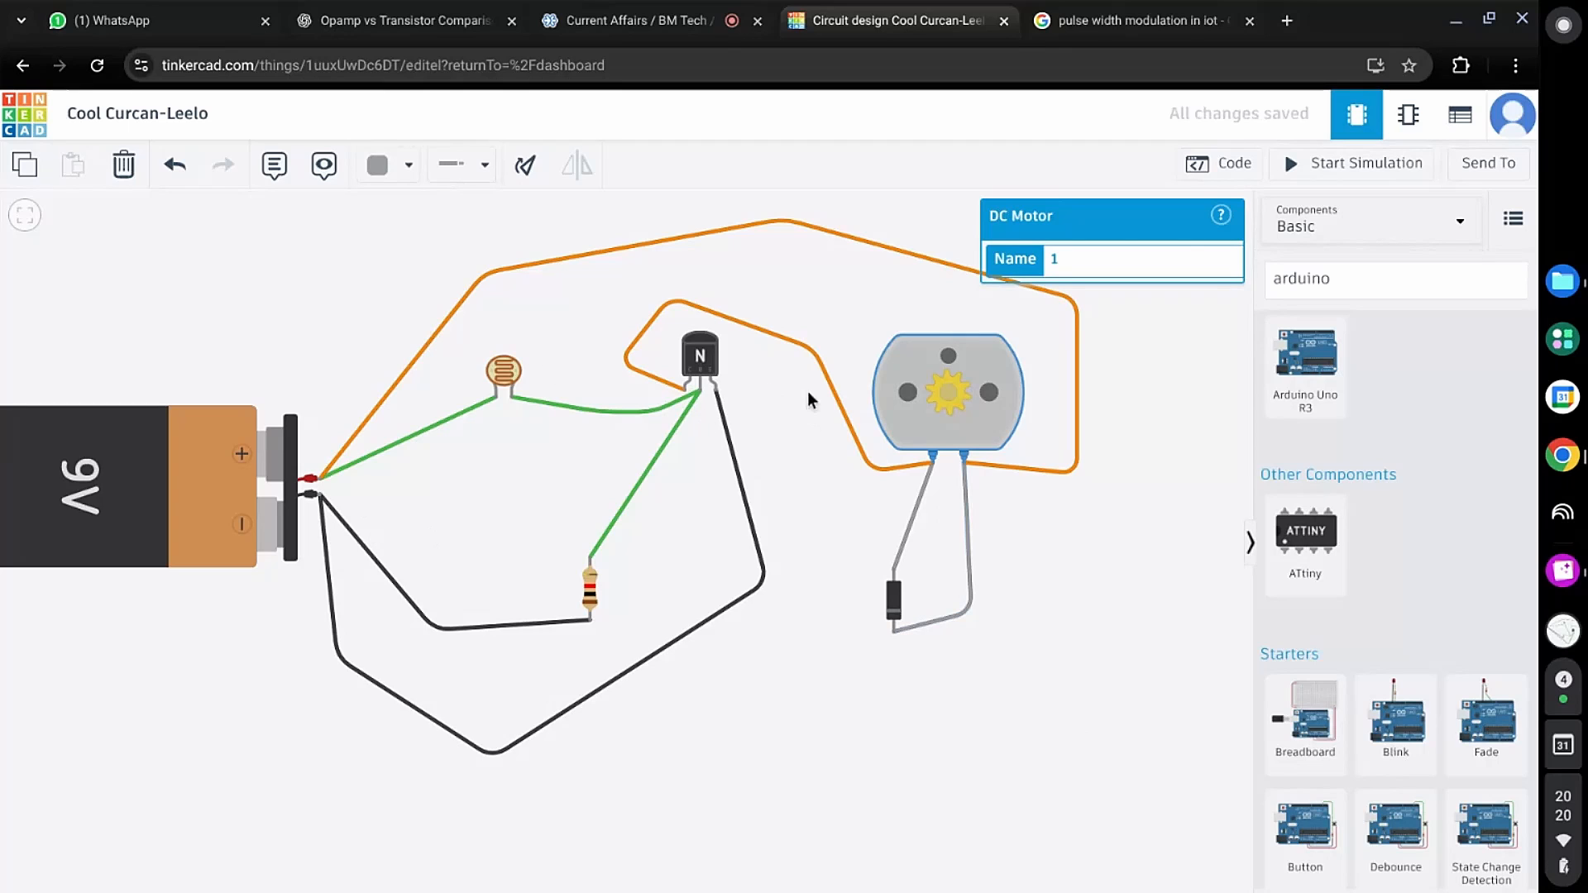
left_click(754, 536)
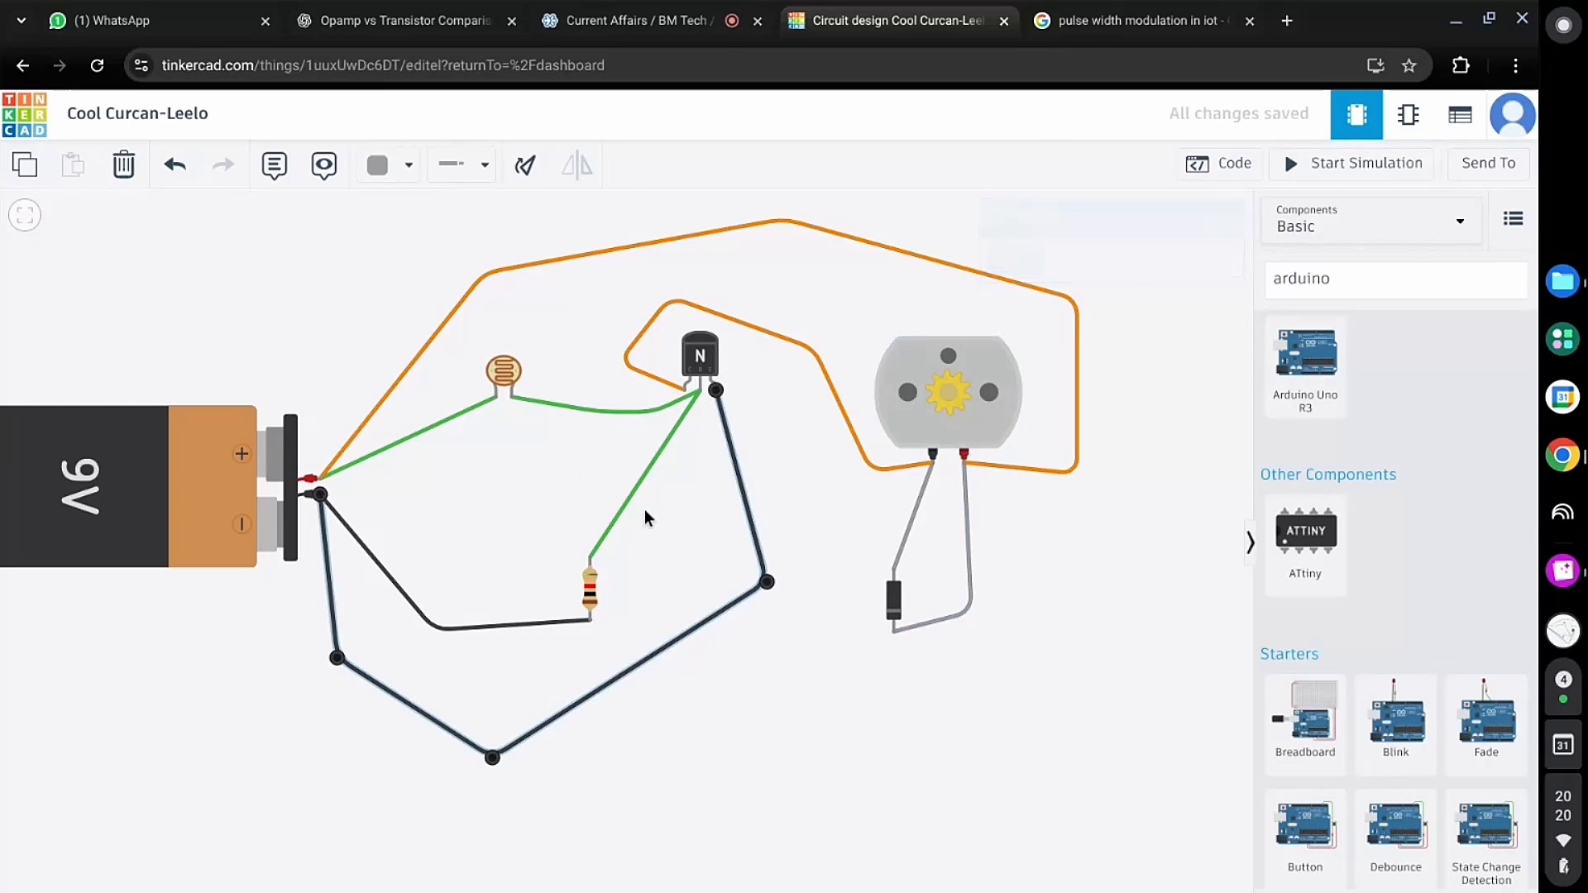
left_click(383, 165)
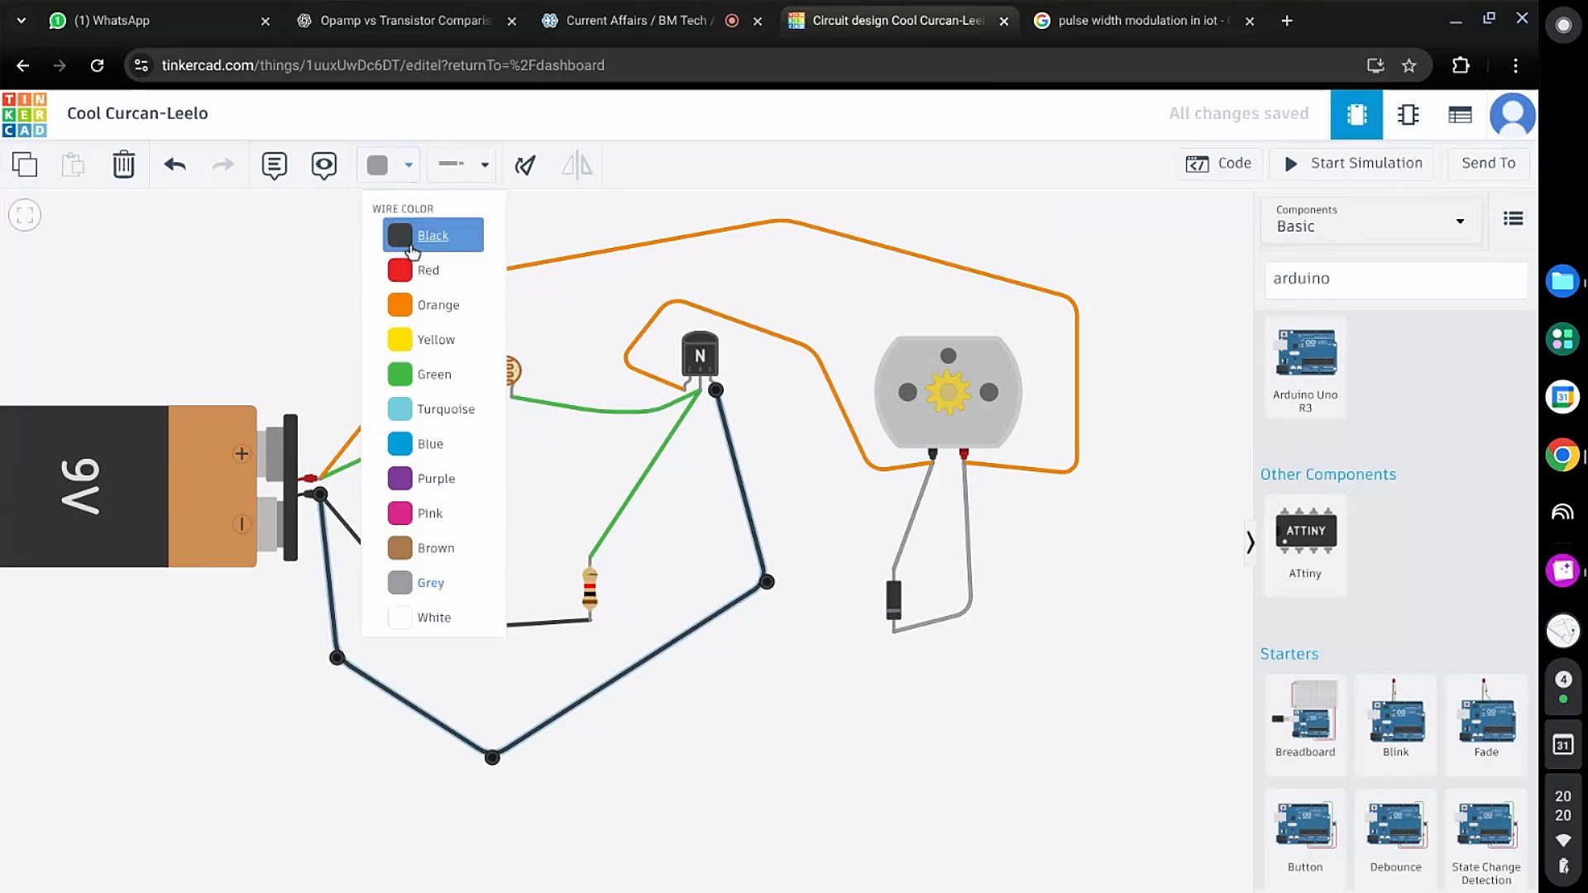
left_click(422, 302)
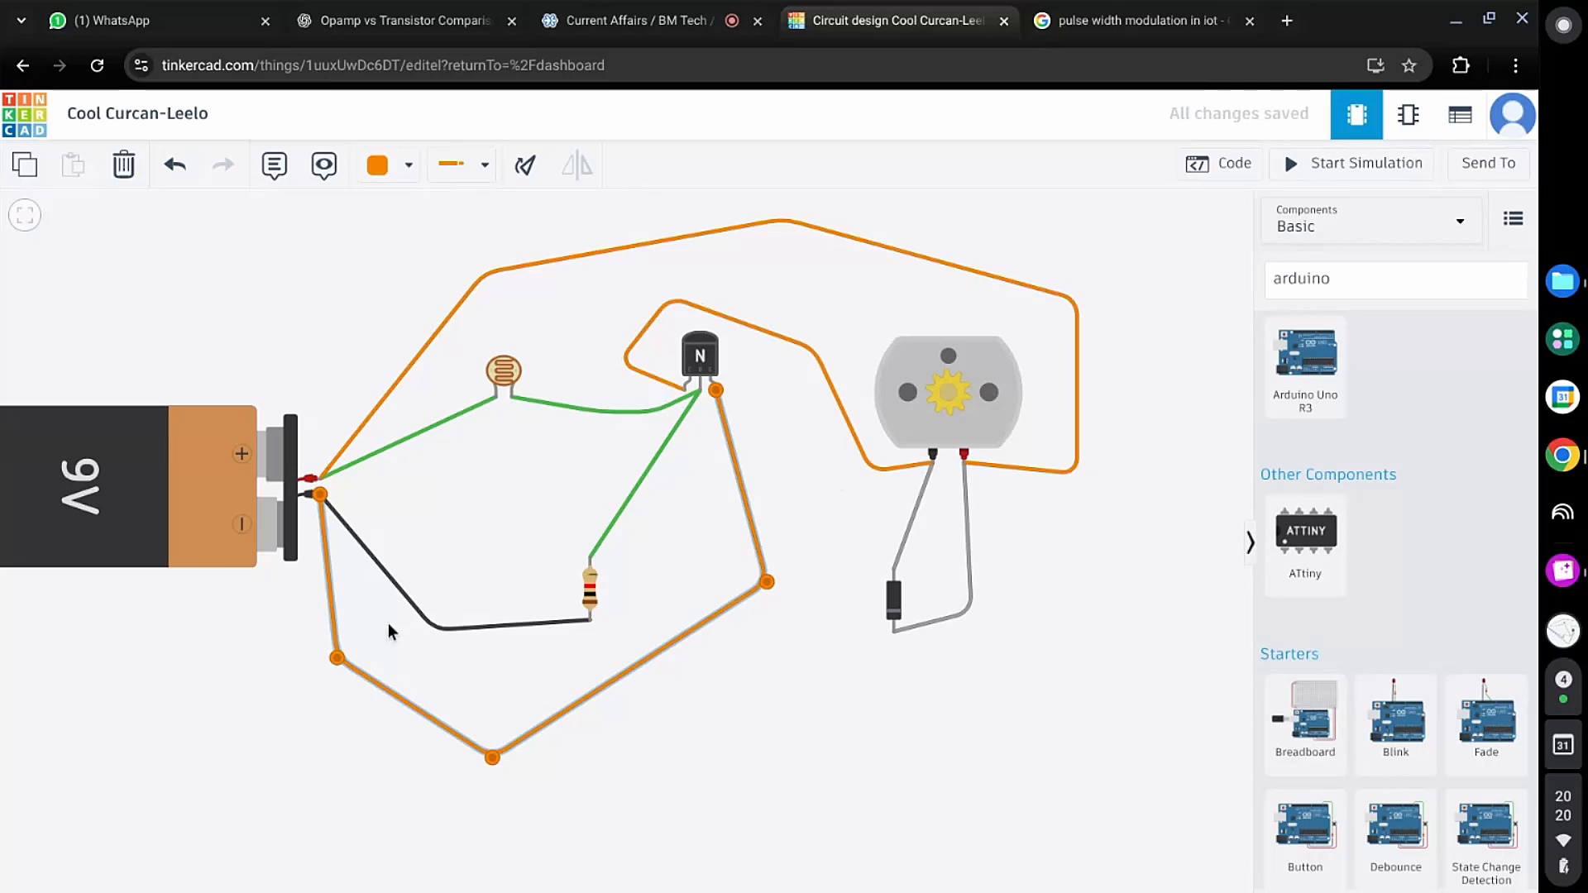
left_click(1009, 589)
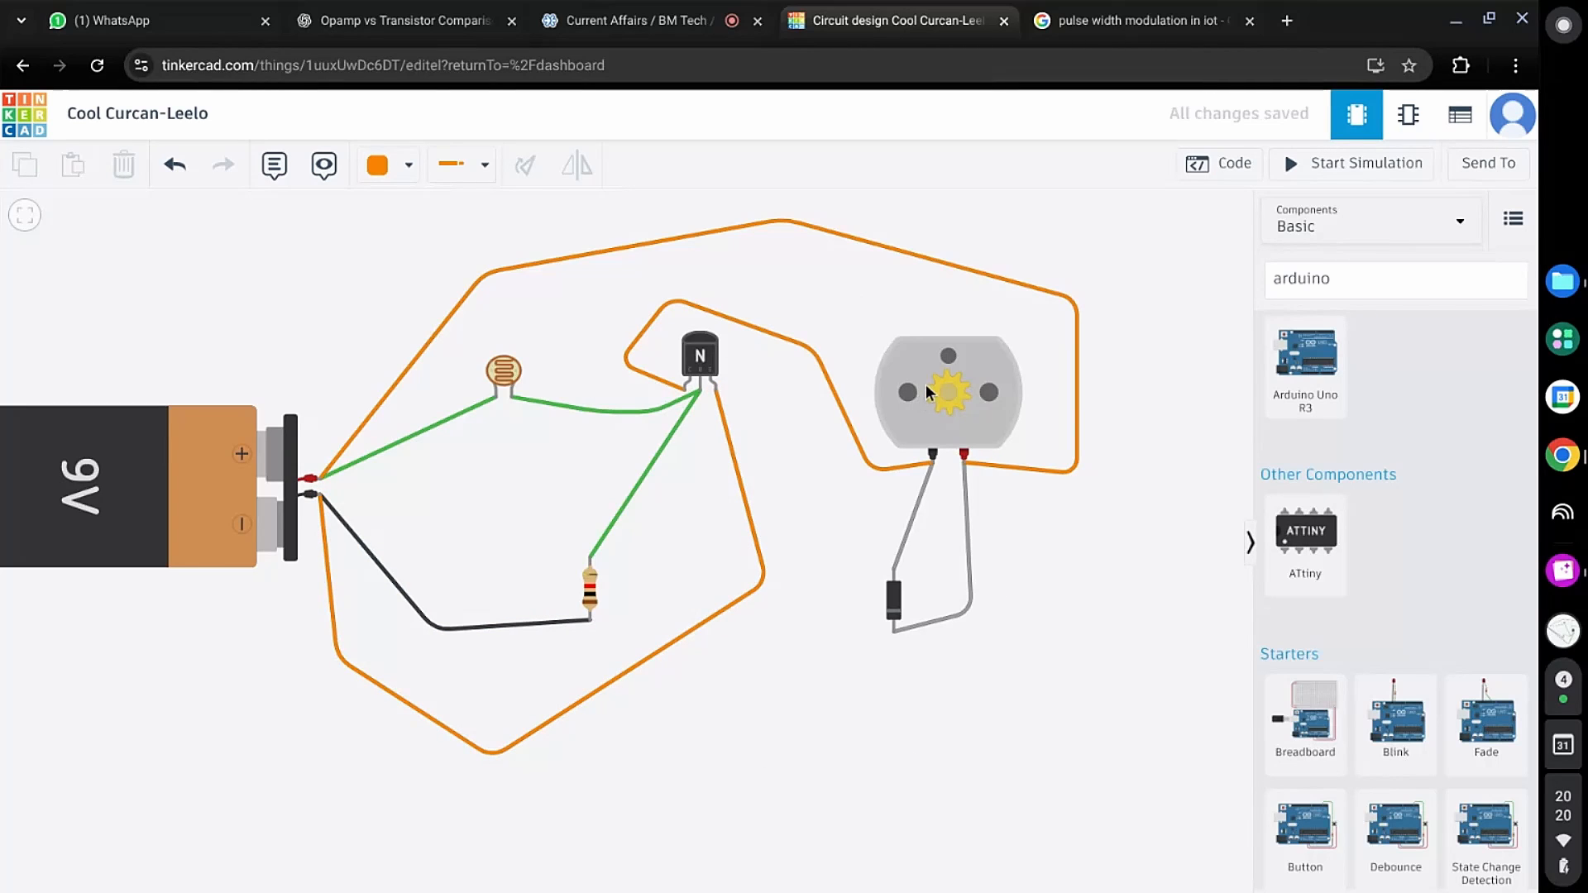
Step: Trace the orange loop through the NPN transistor and DC motor, and move the 9V battery farther away from the photoresistor
mouse_move(147, 484)
left_mouse_down()
mouse_move(165, 503)
mouse_move(150, 440)
mouse_move(154, 459)
left_mouse_up()
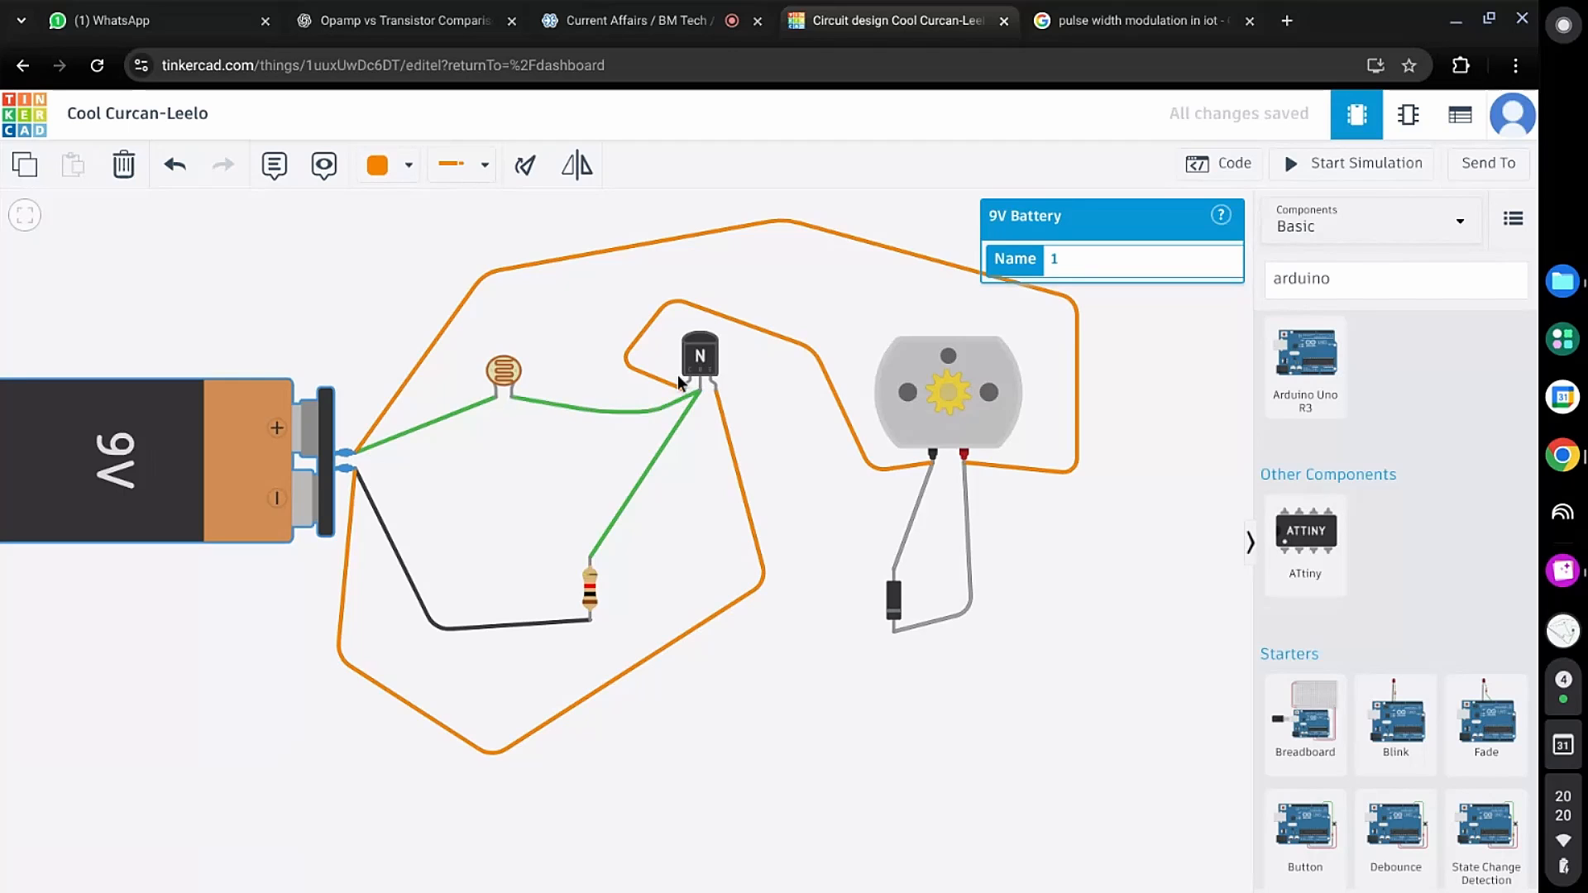
left_click(708, 355)
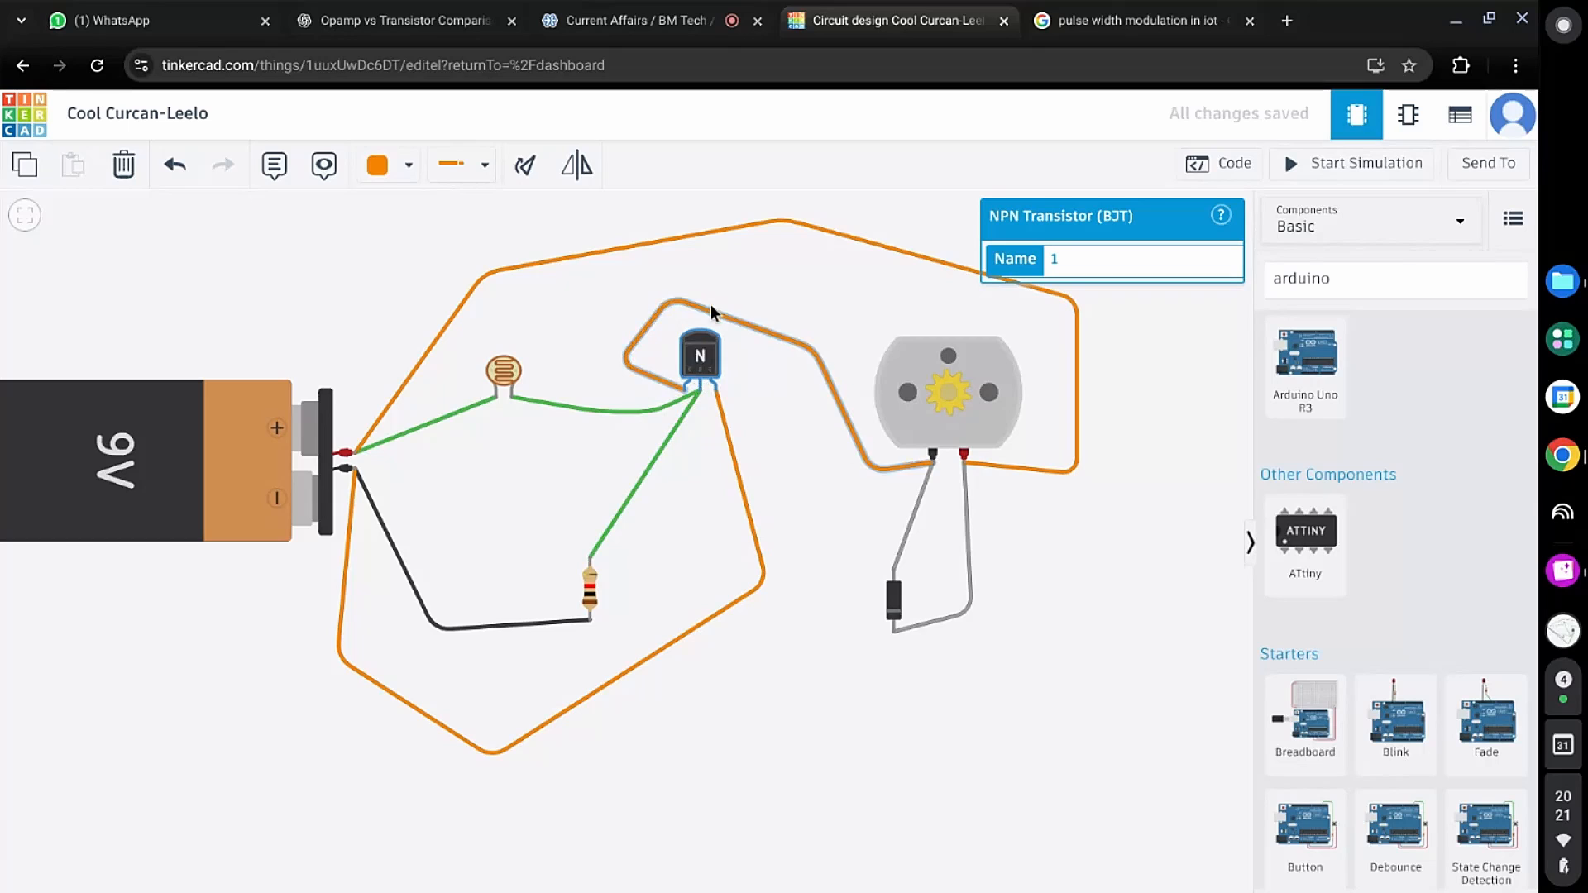
left_click(960, 423)
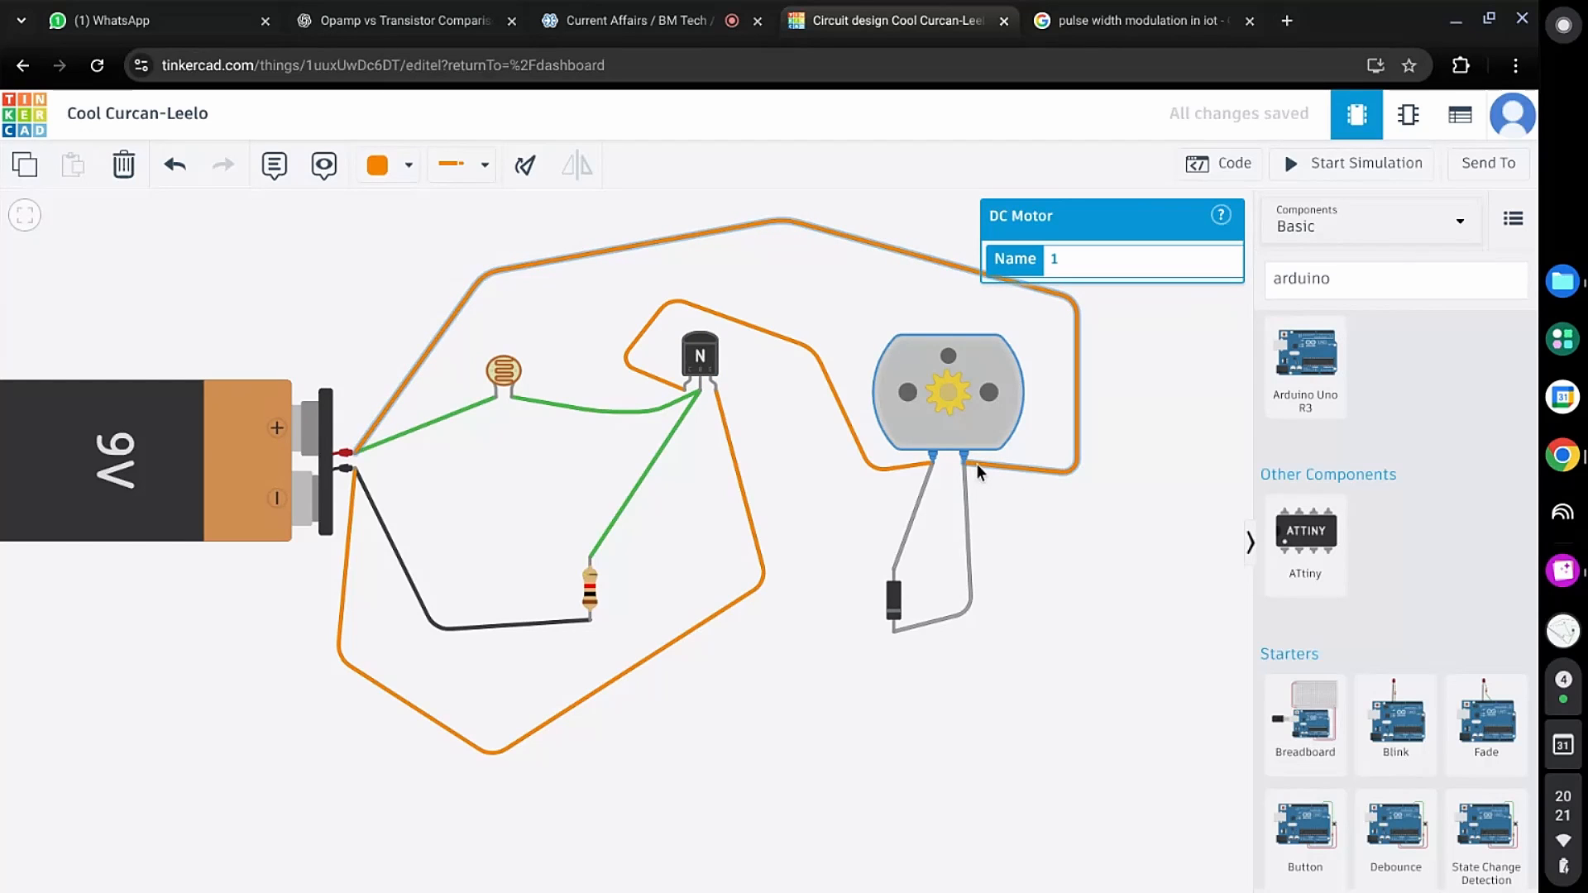
left_click(134, 451)
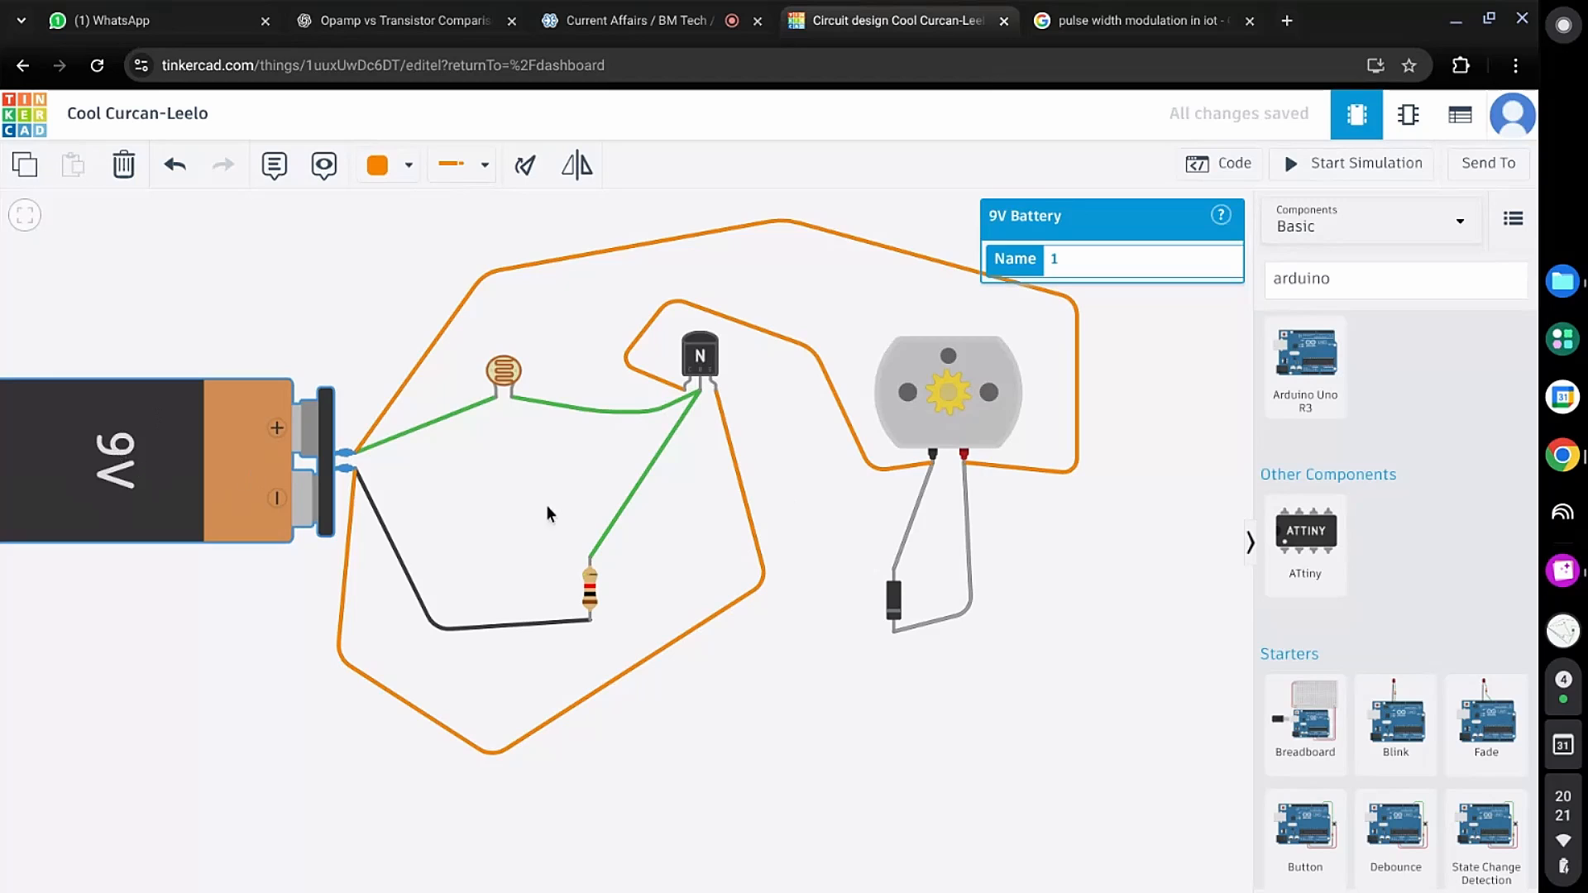
left_click(976, 425)
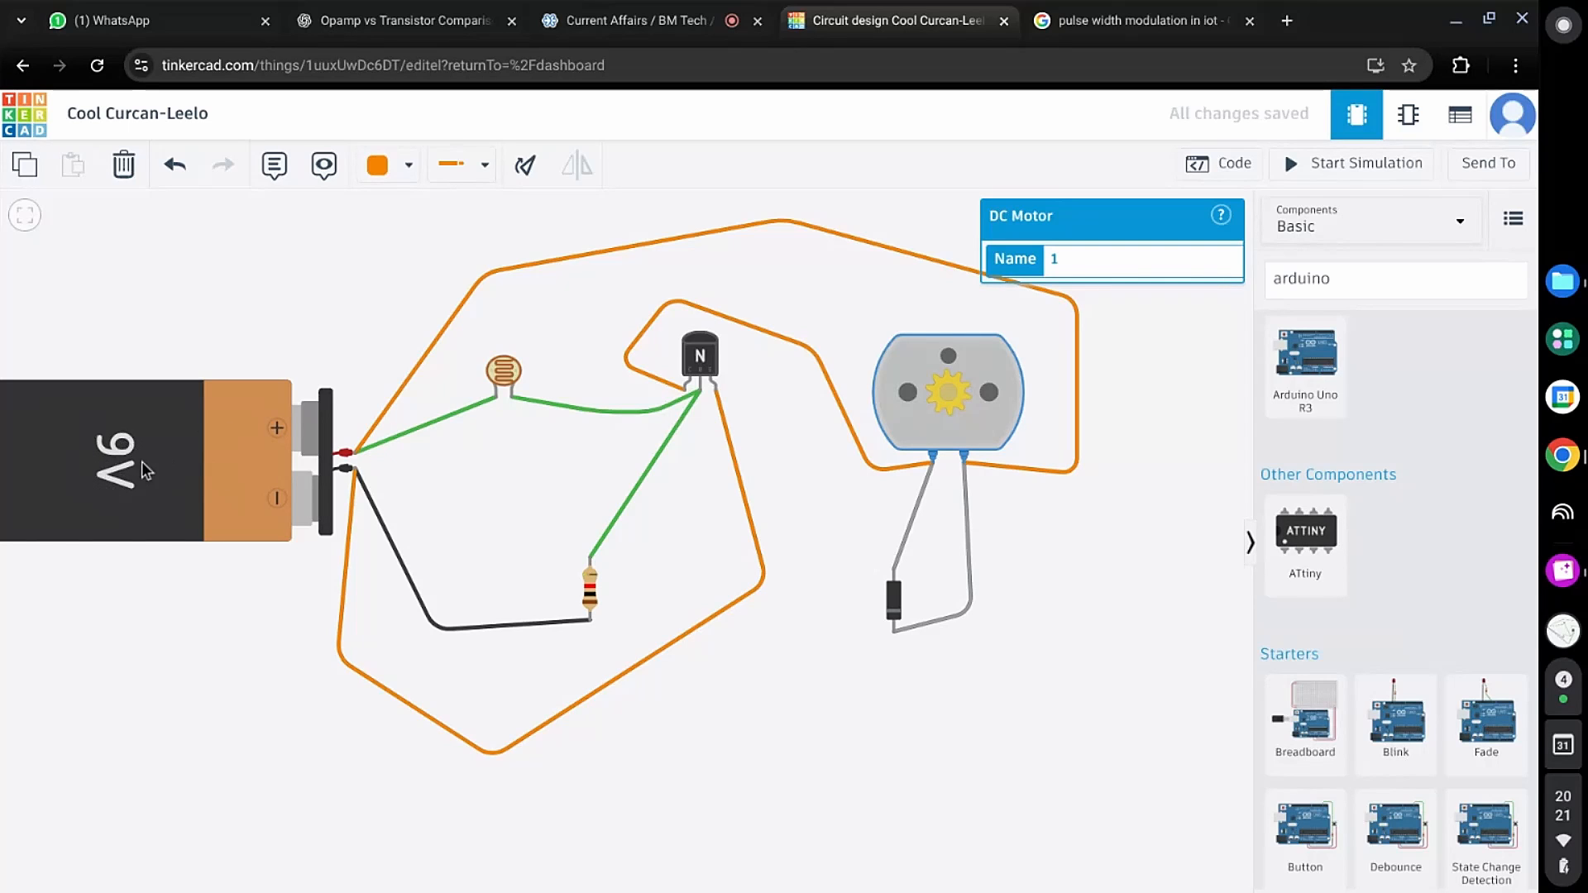
left_click_drag(141, 462, 3, 494)
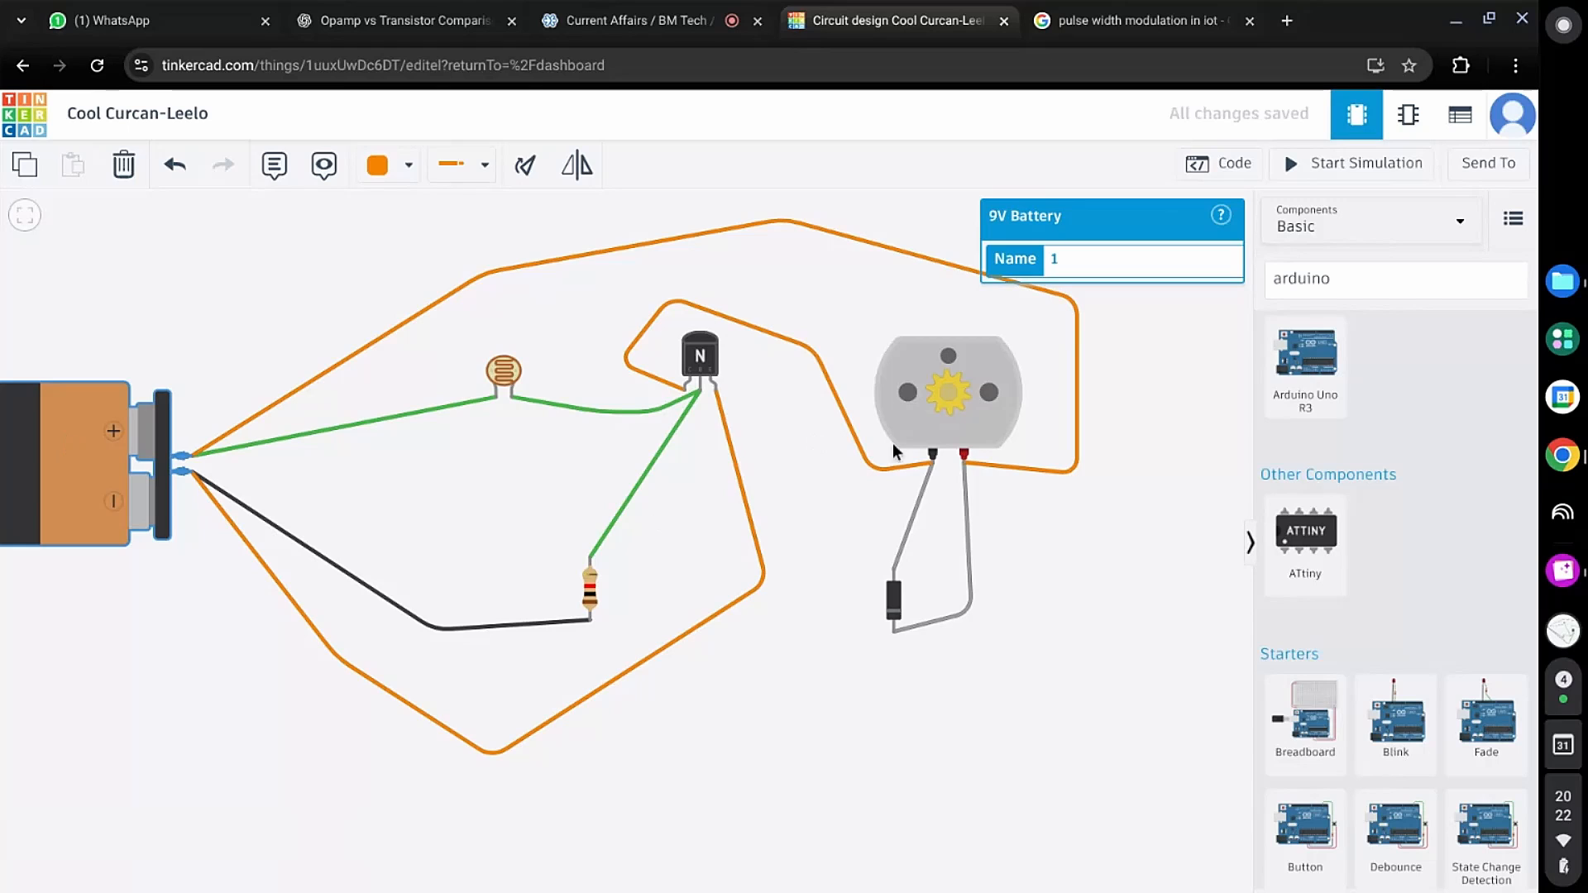
Step: Examine the DC motor, the NPN transistor and the green wire from the photoresistor to the transistor
left_click(966, 424)
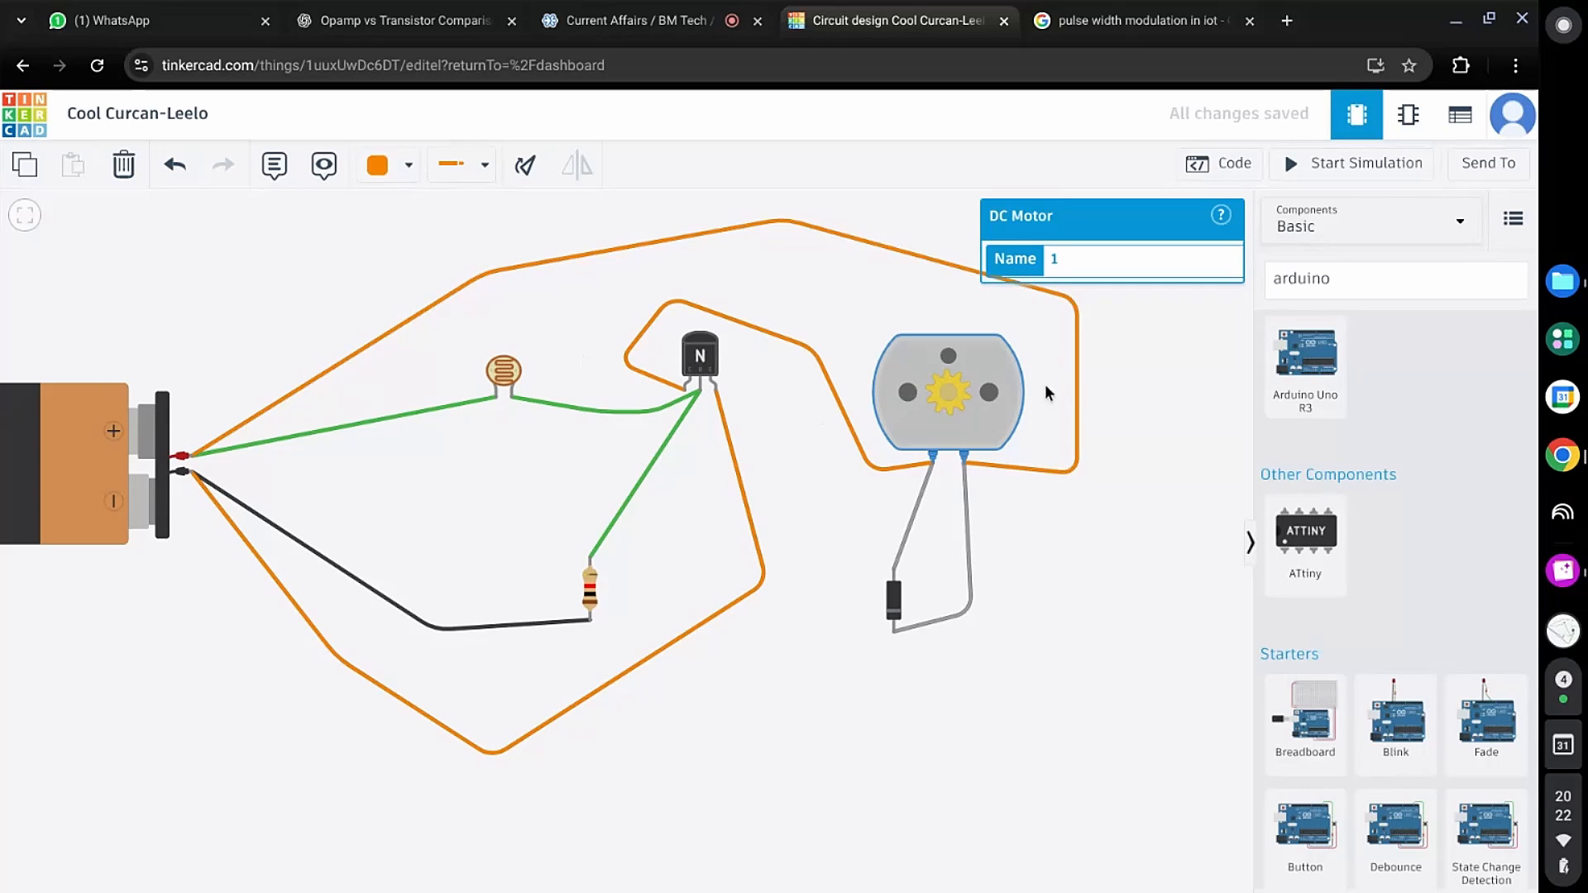
left_click(786, 447)
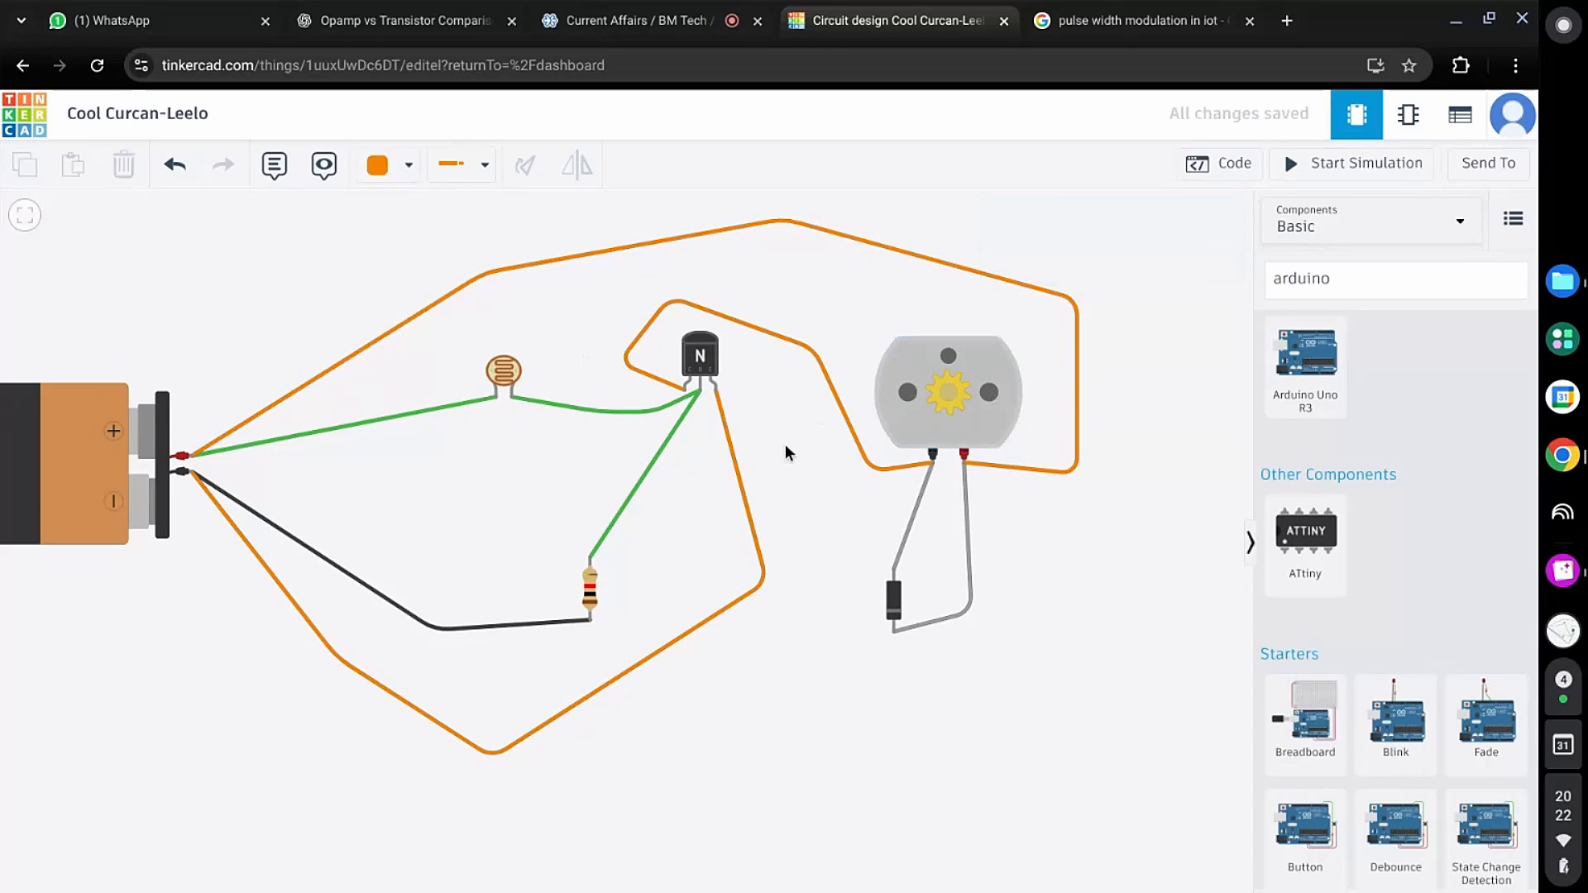
left_click(699, 354)
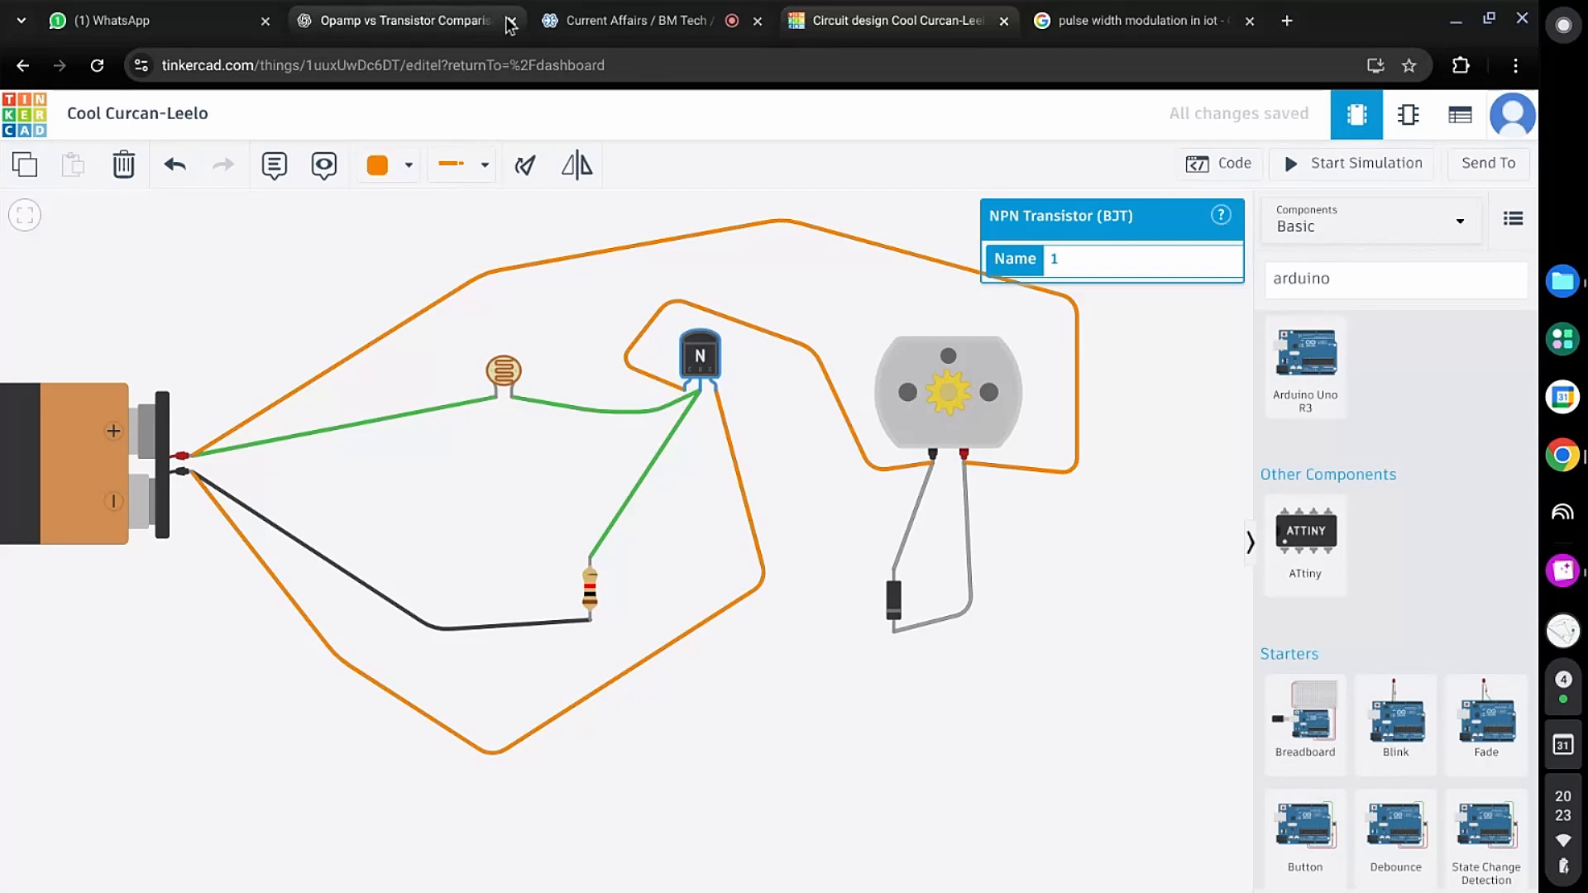
left_click(977, 734)
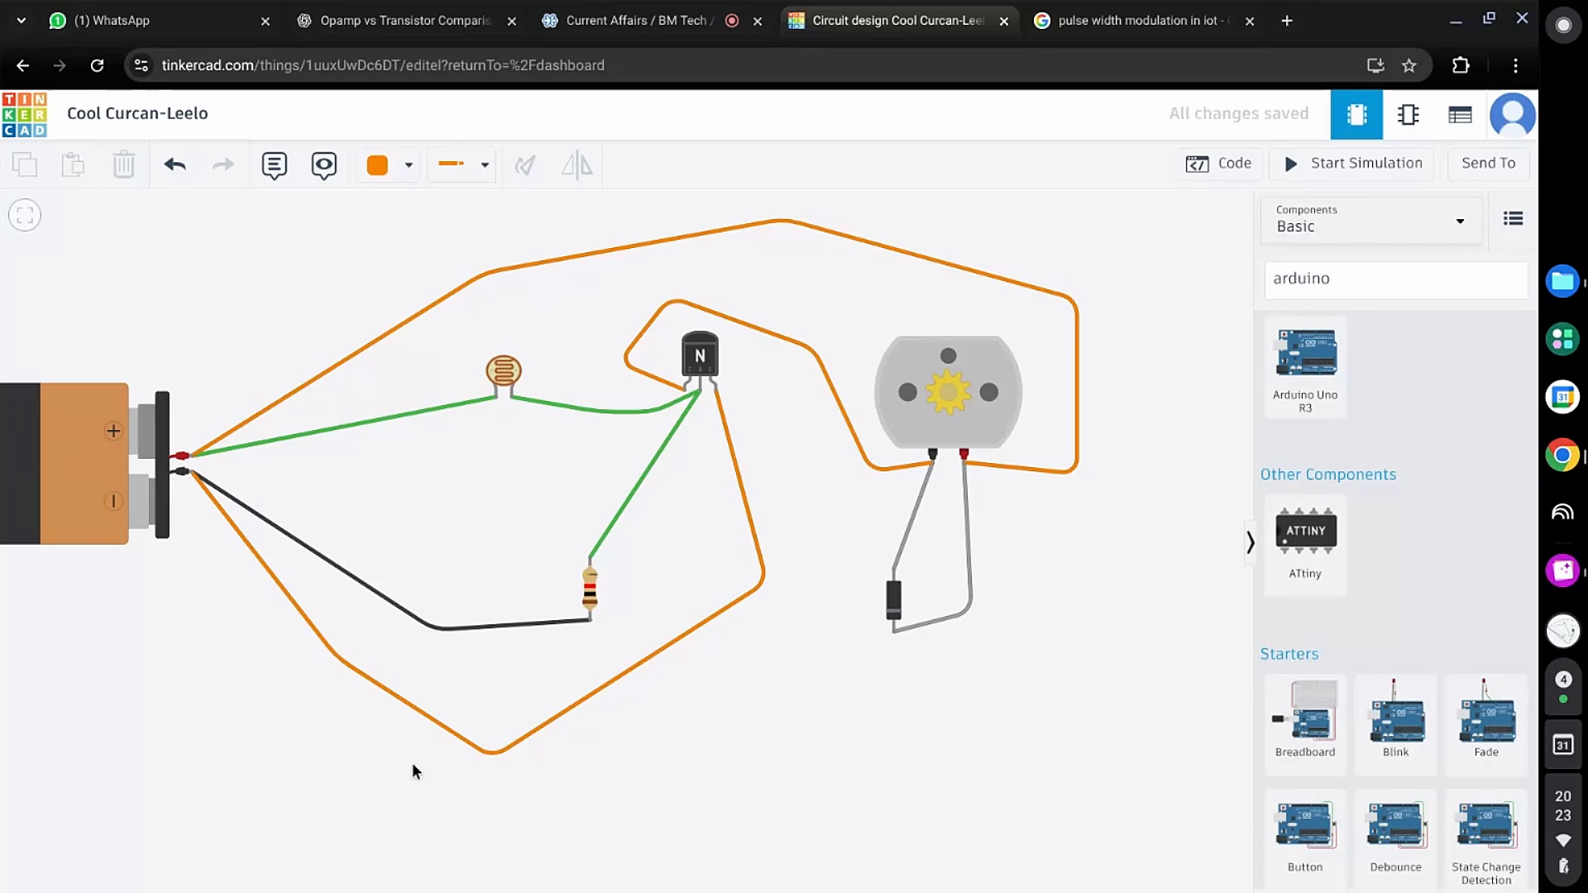
left_click(691, 393)
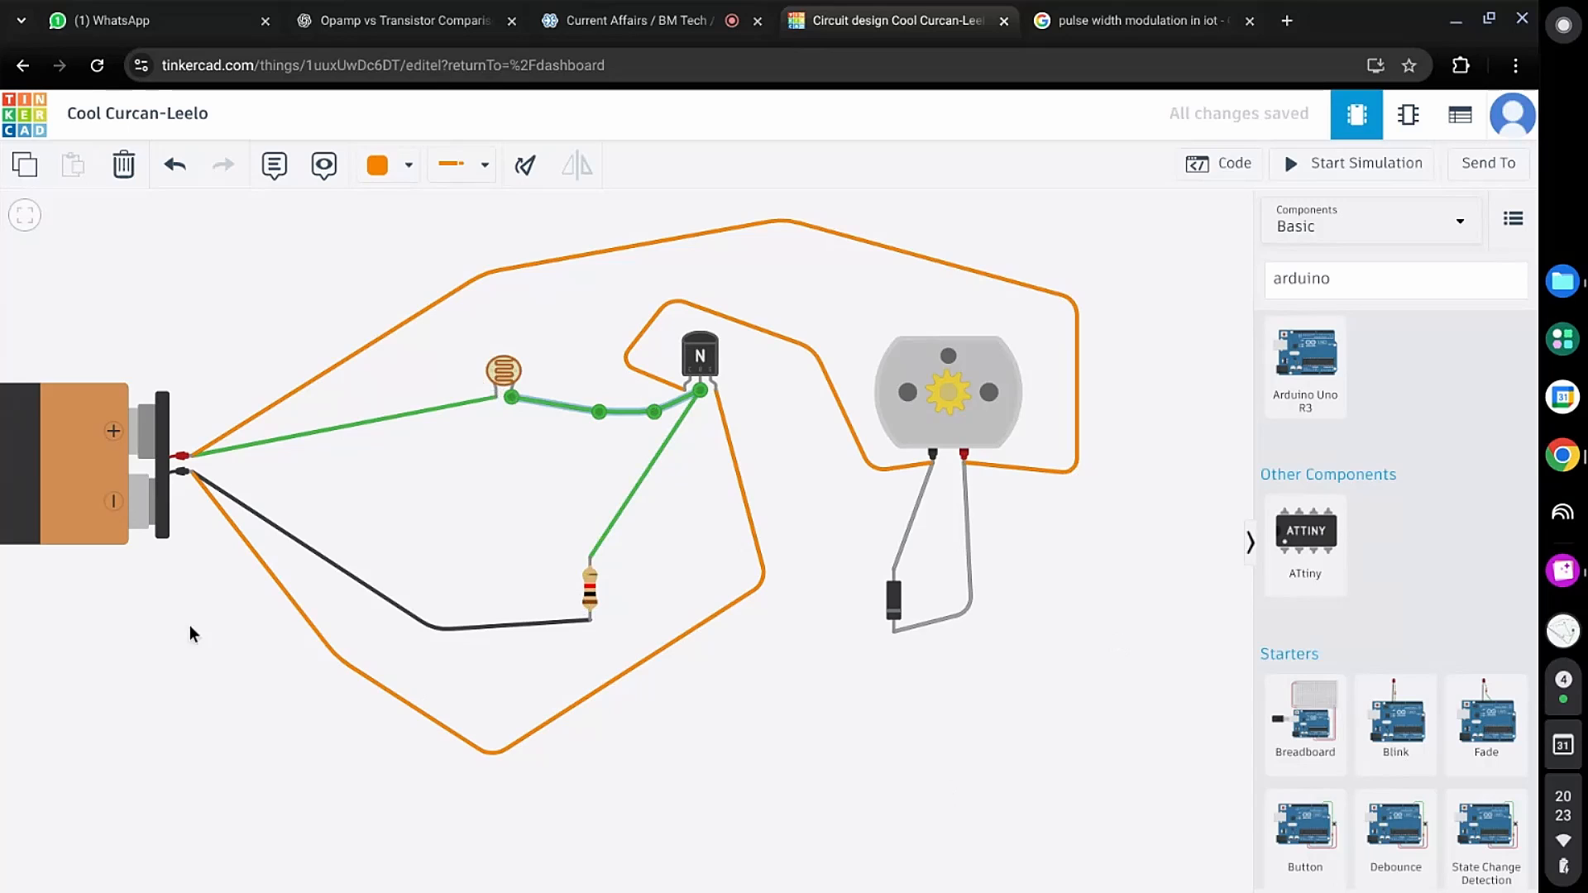
left_click(837, 719)
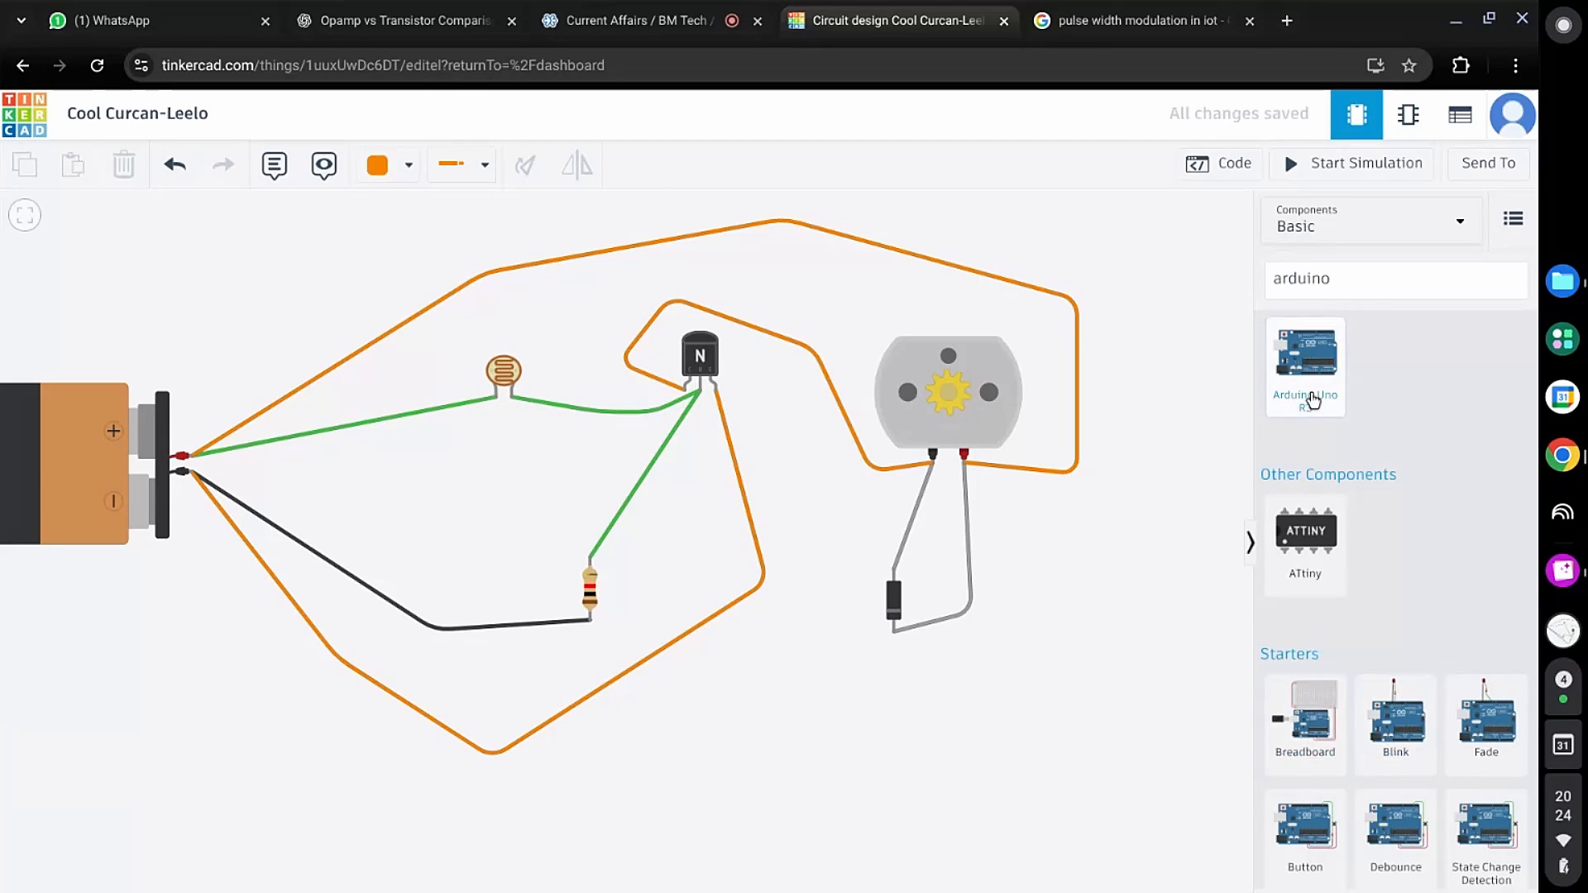
Step: Search the components for "motor dr" and place an H-bridge Motor Driver (L293D) below the DC motor
left_click(1356, 284)
left_click(1243, 275)
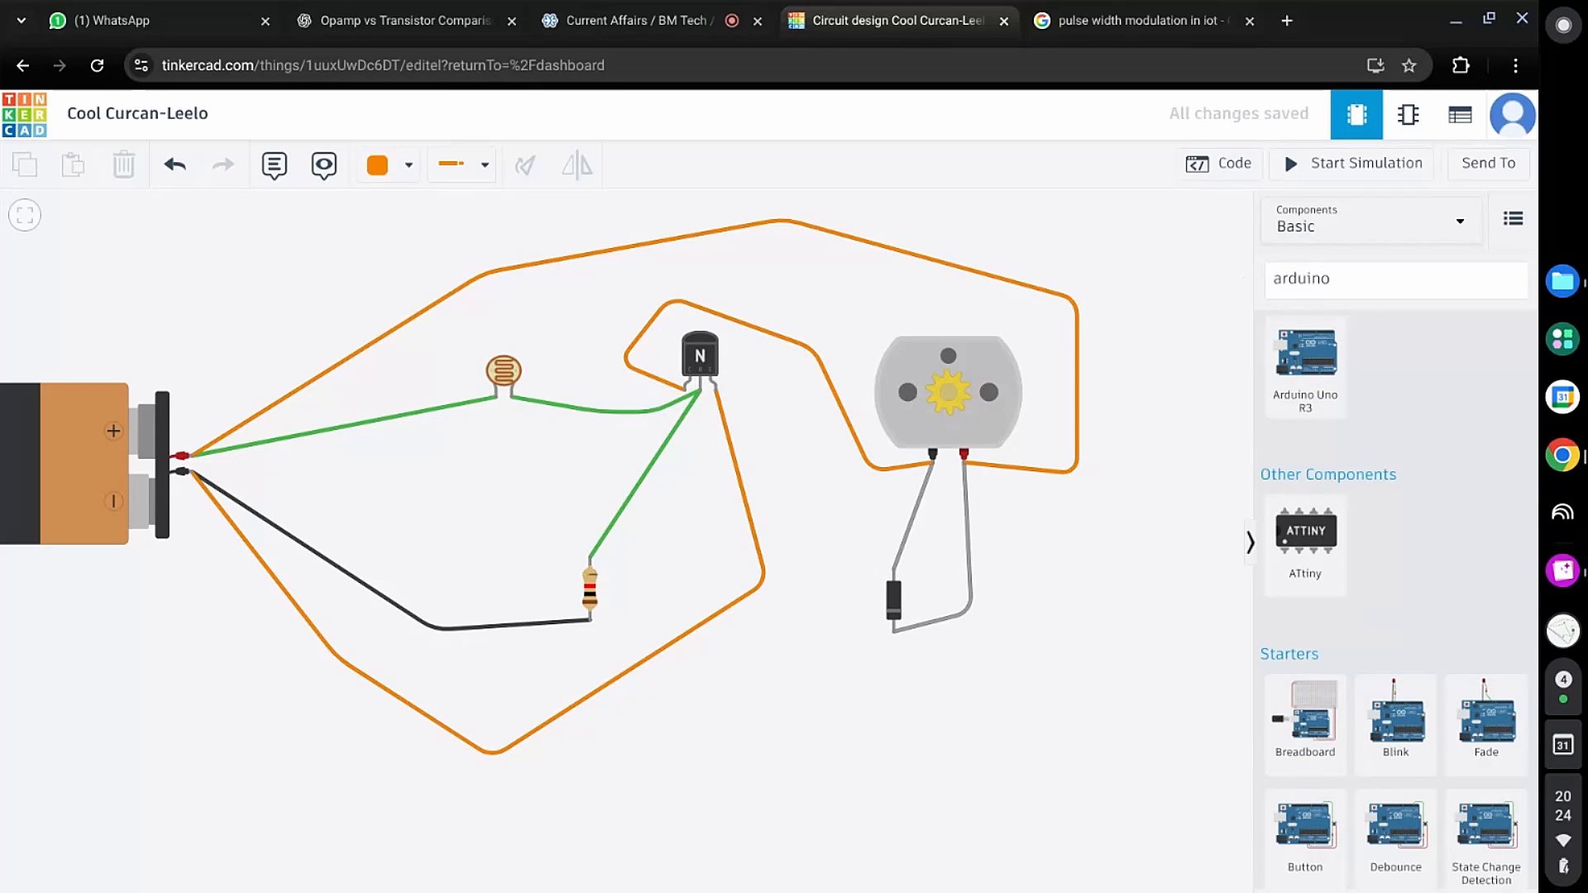
left_click(1381, 281)
type("mot")
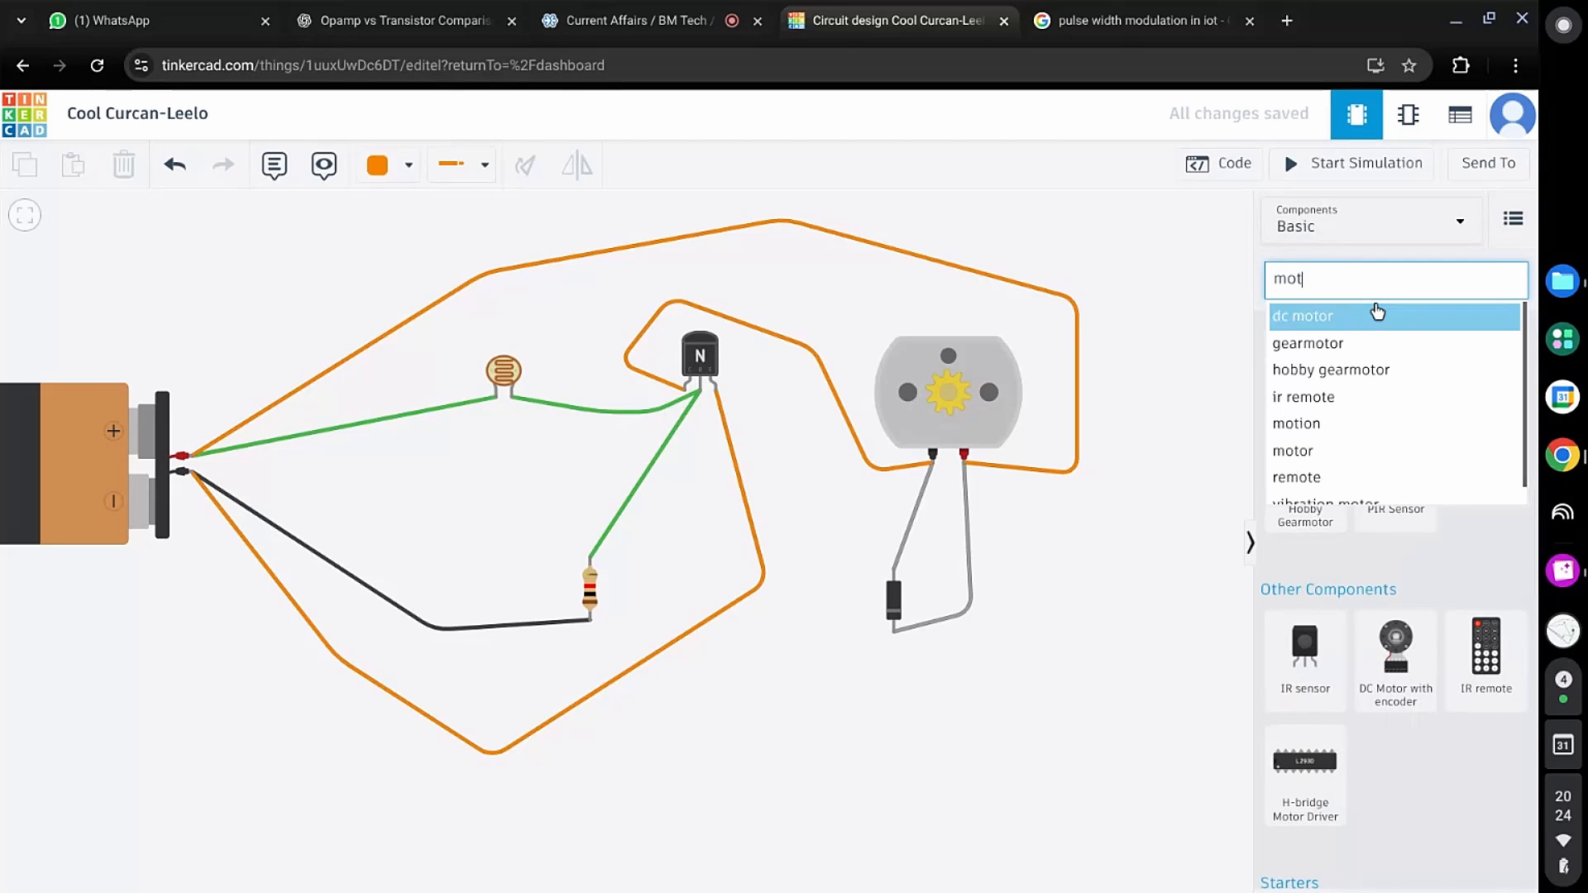
type("or ")
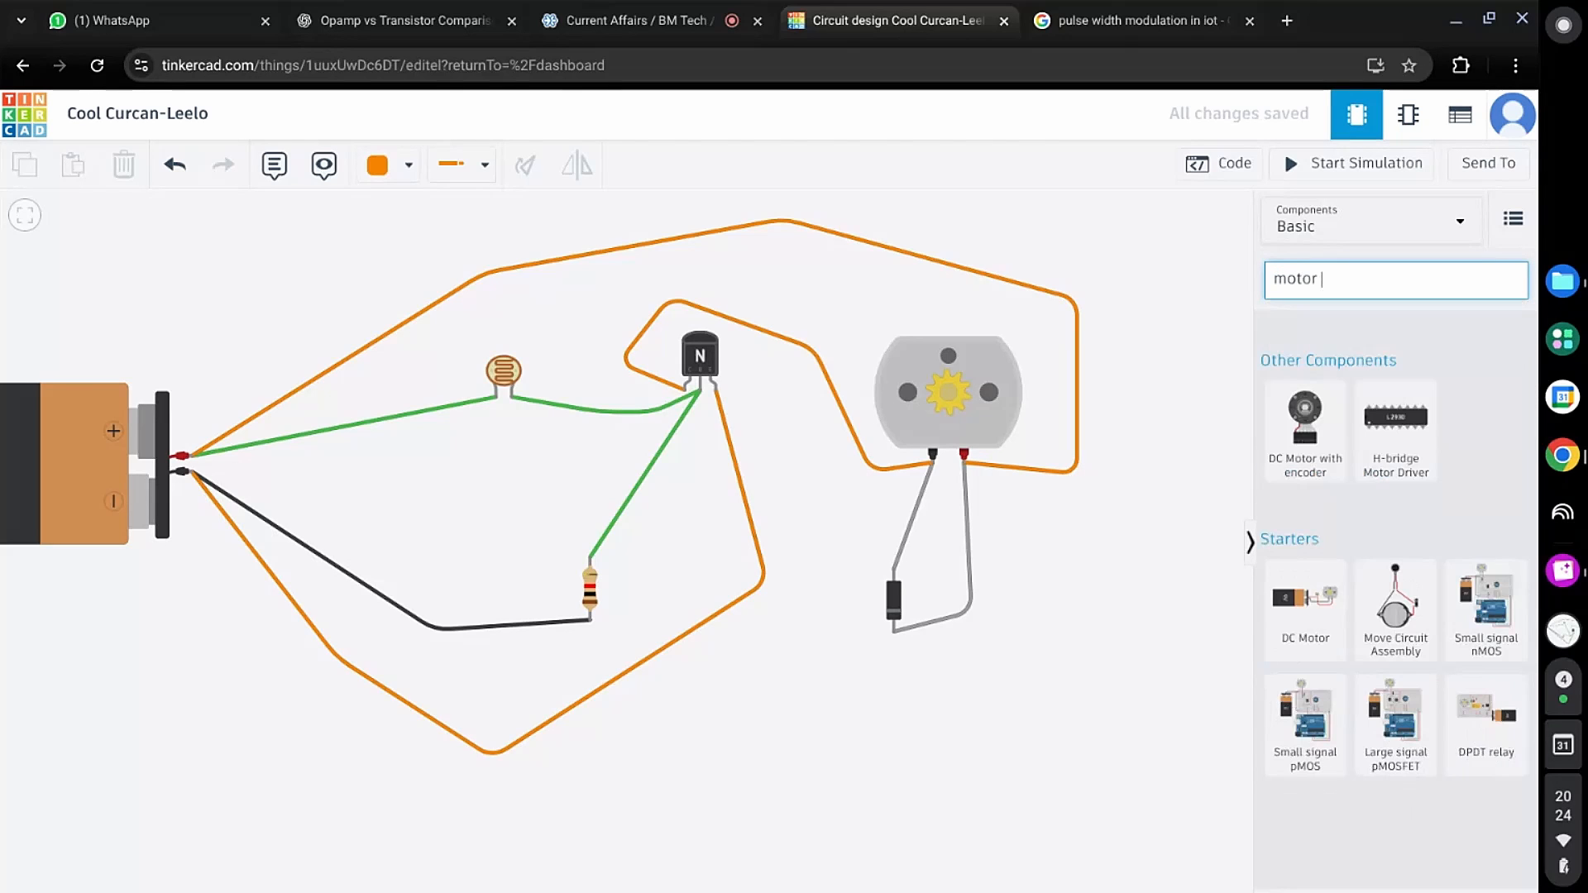
type("dr")
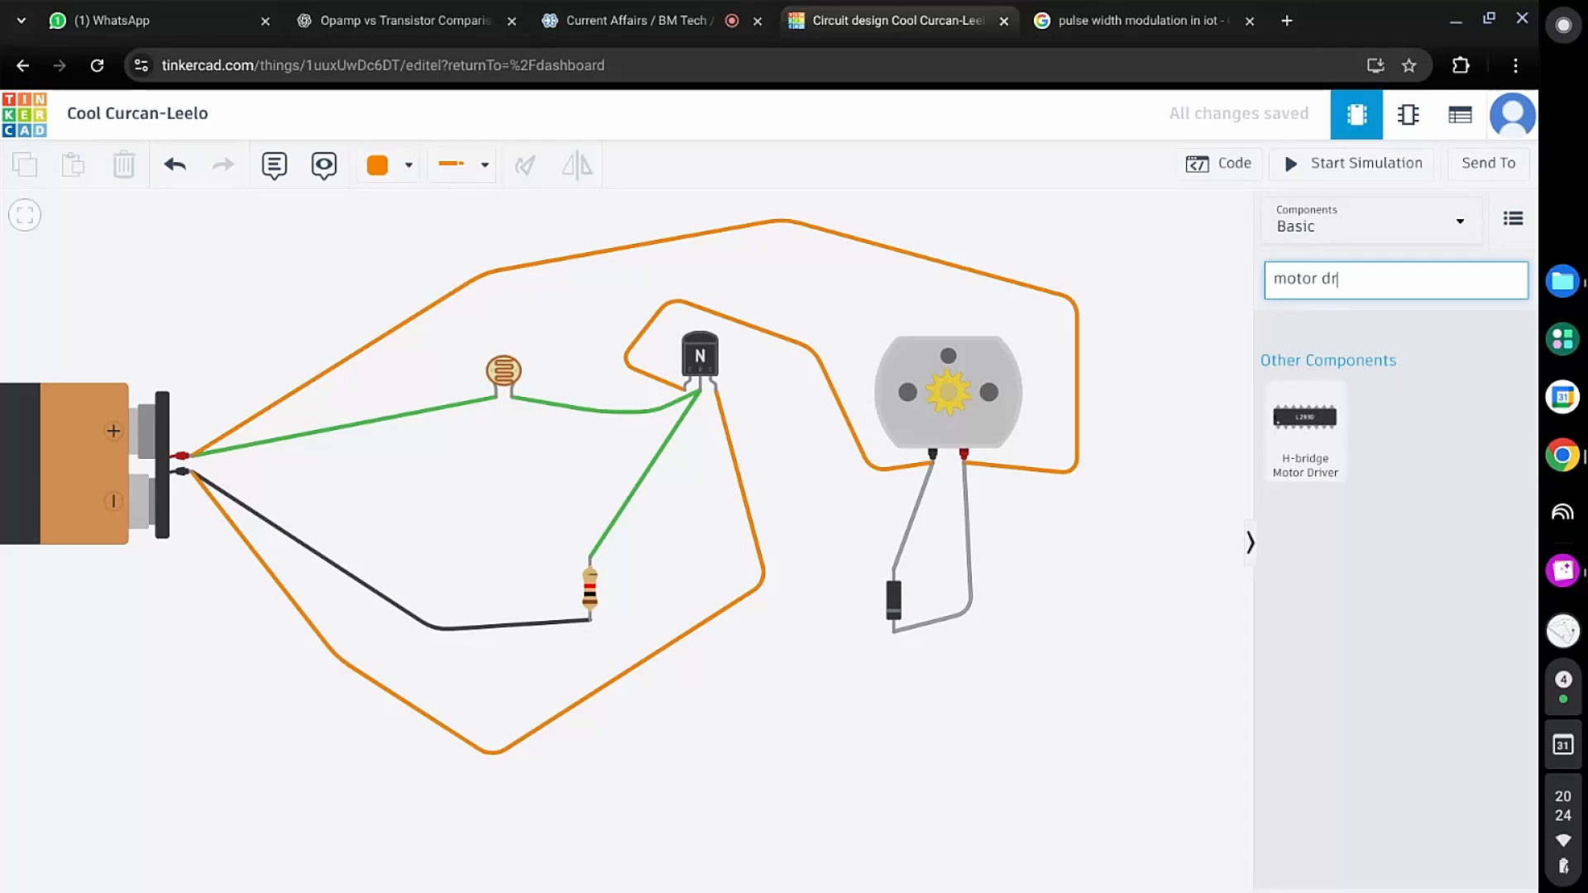
left_click_drag(1323, 430, 1044, 741)
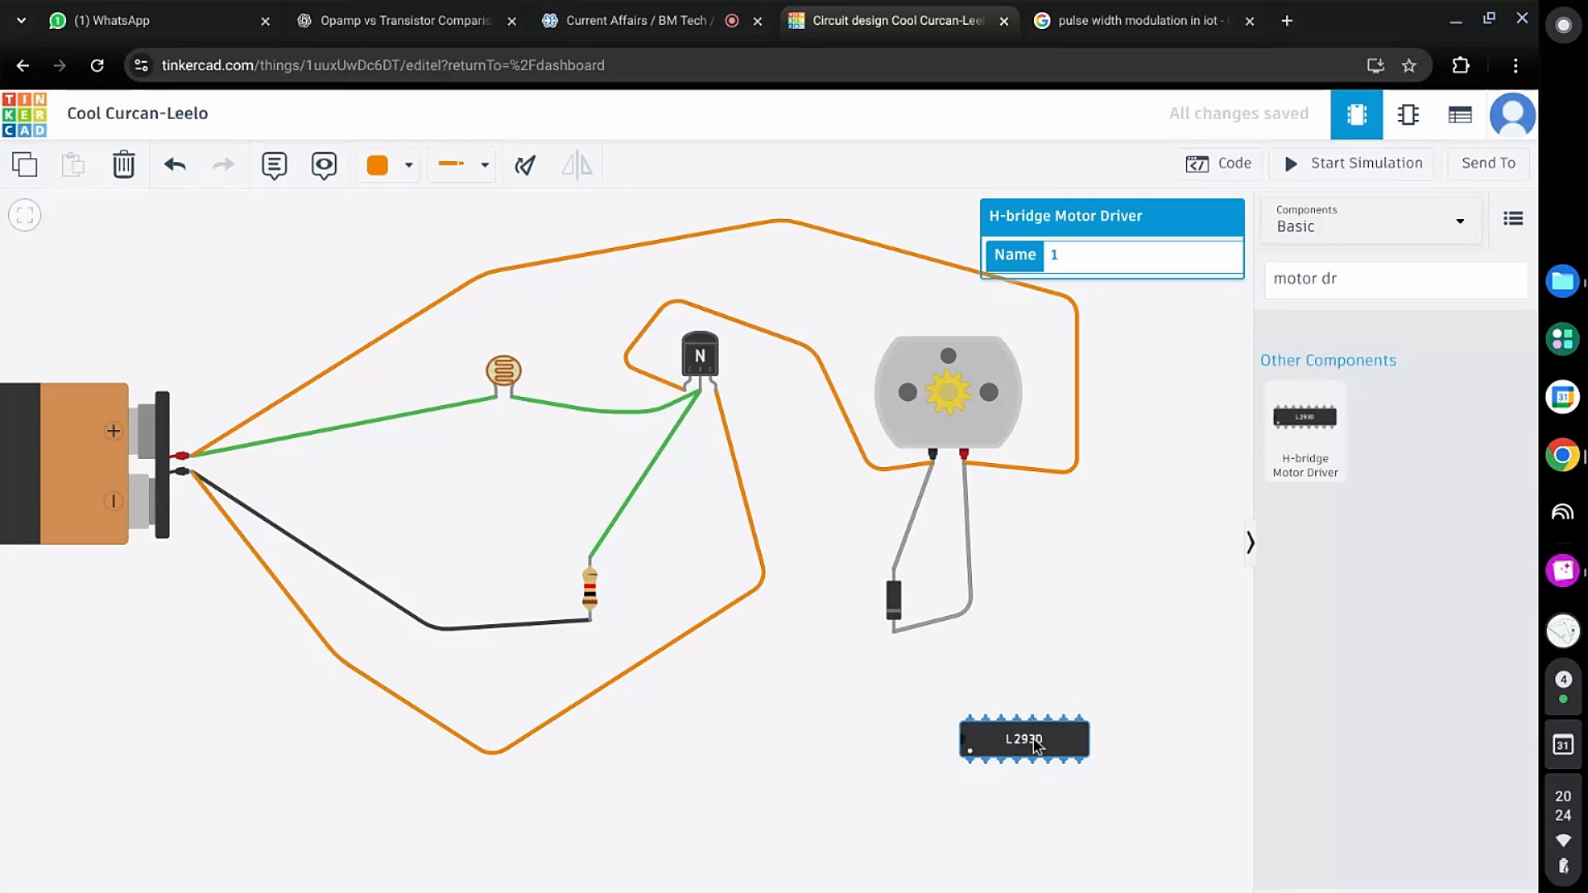
Step: Reposition the L293D motor driver below the diode, closer to the transistor's side of the circuit
left_click_drag(1017, 742, 897, 757)
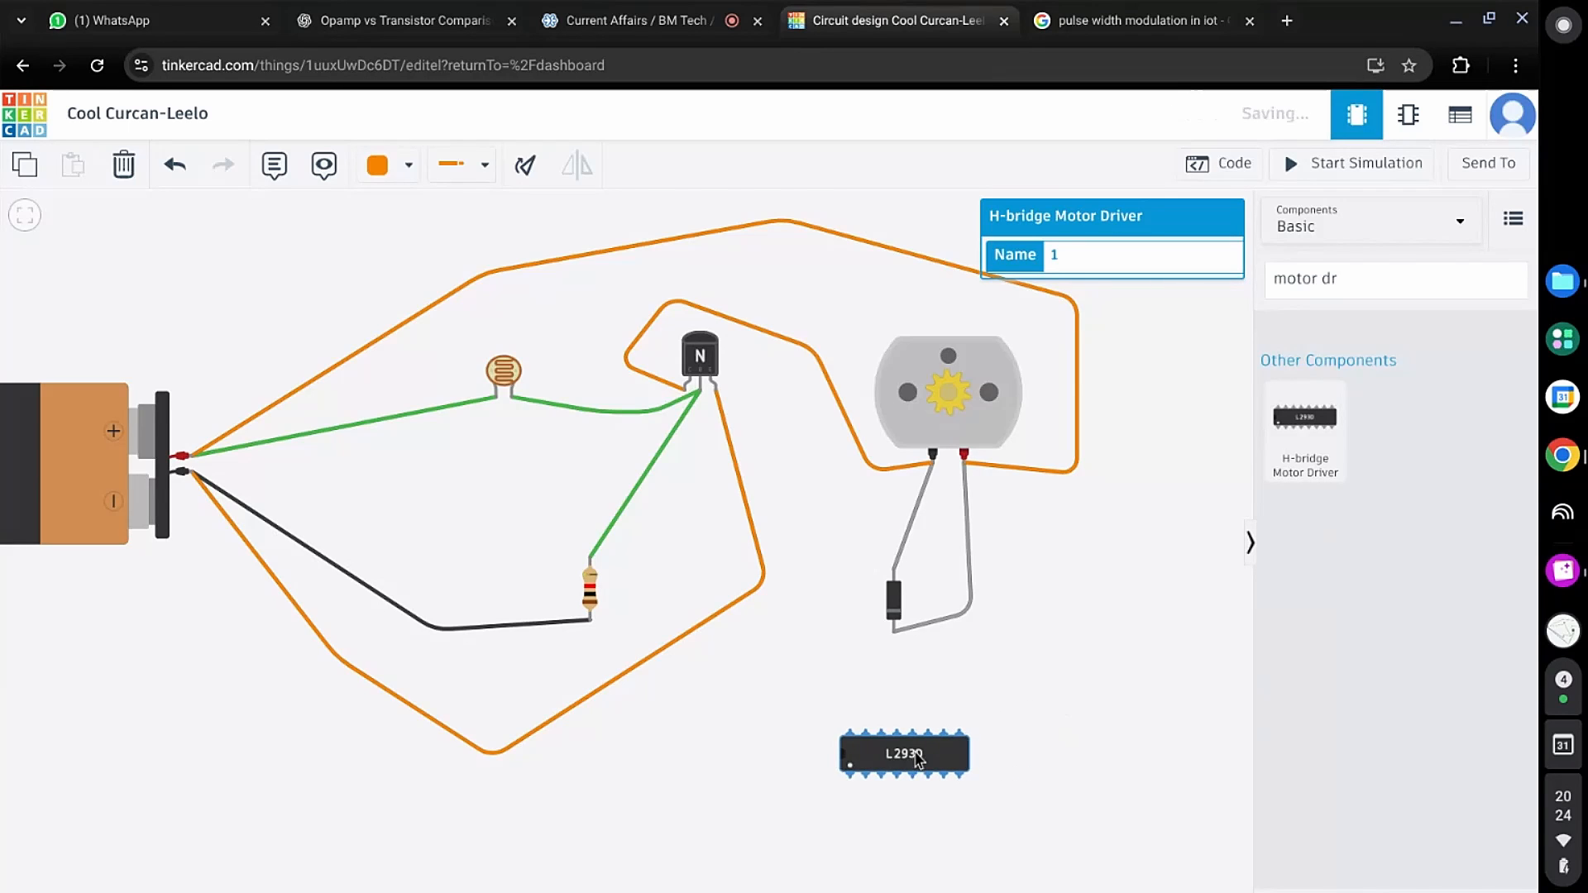
left_click(1057, 701)
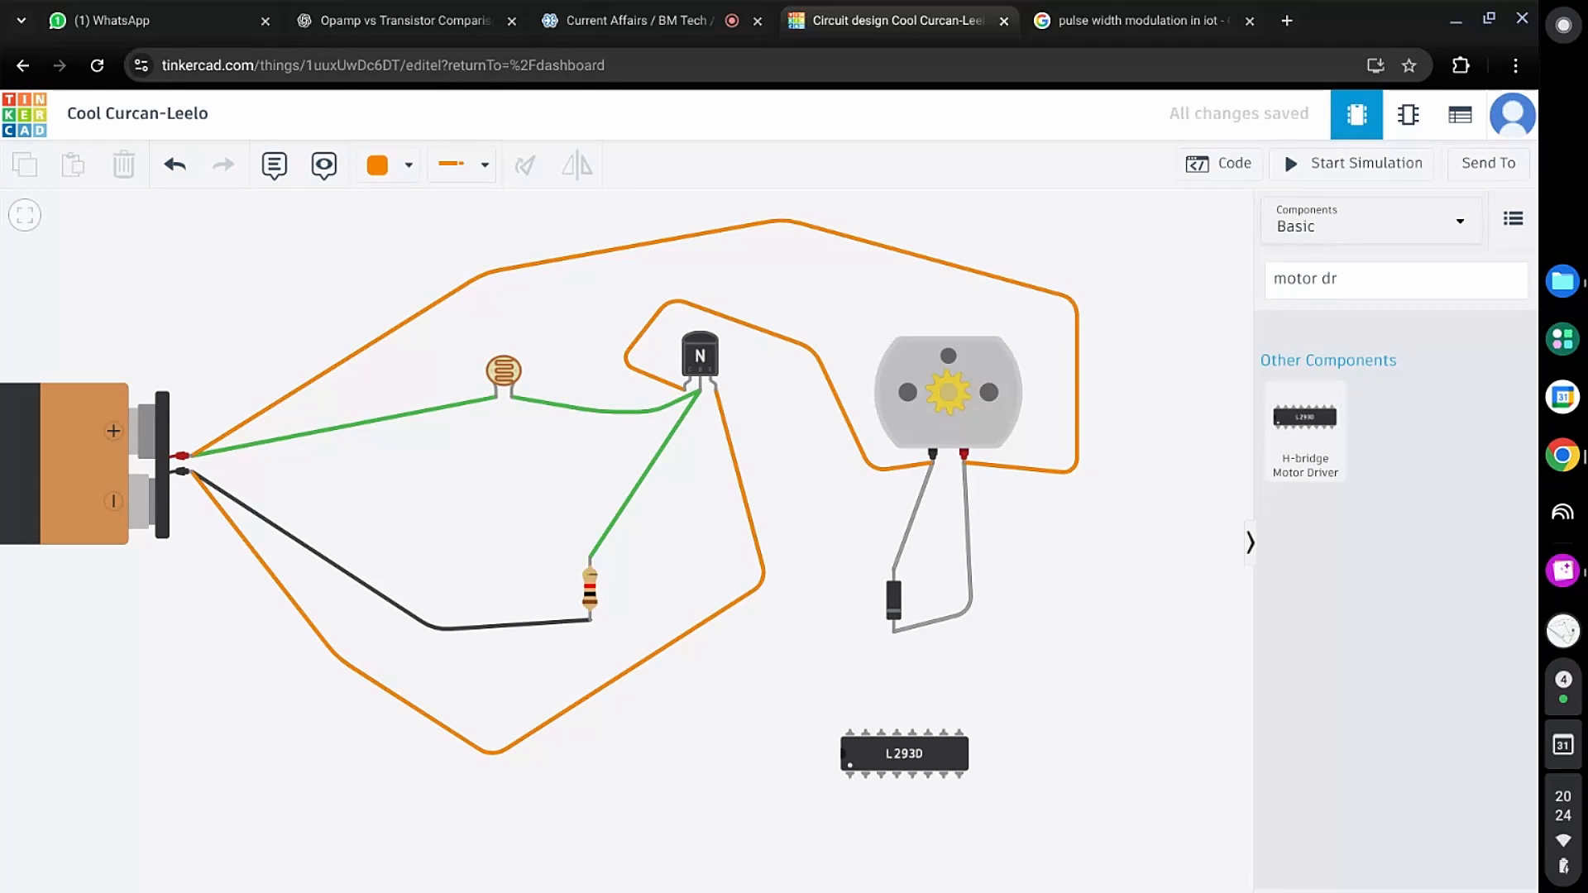
left_click(895, 765)
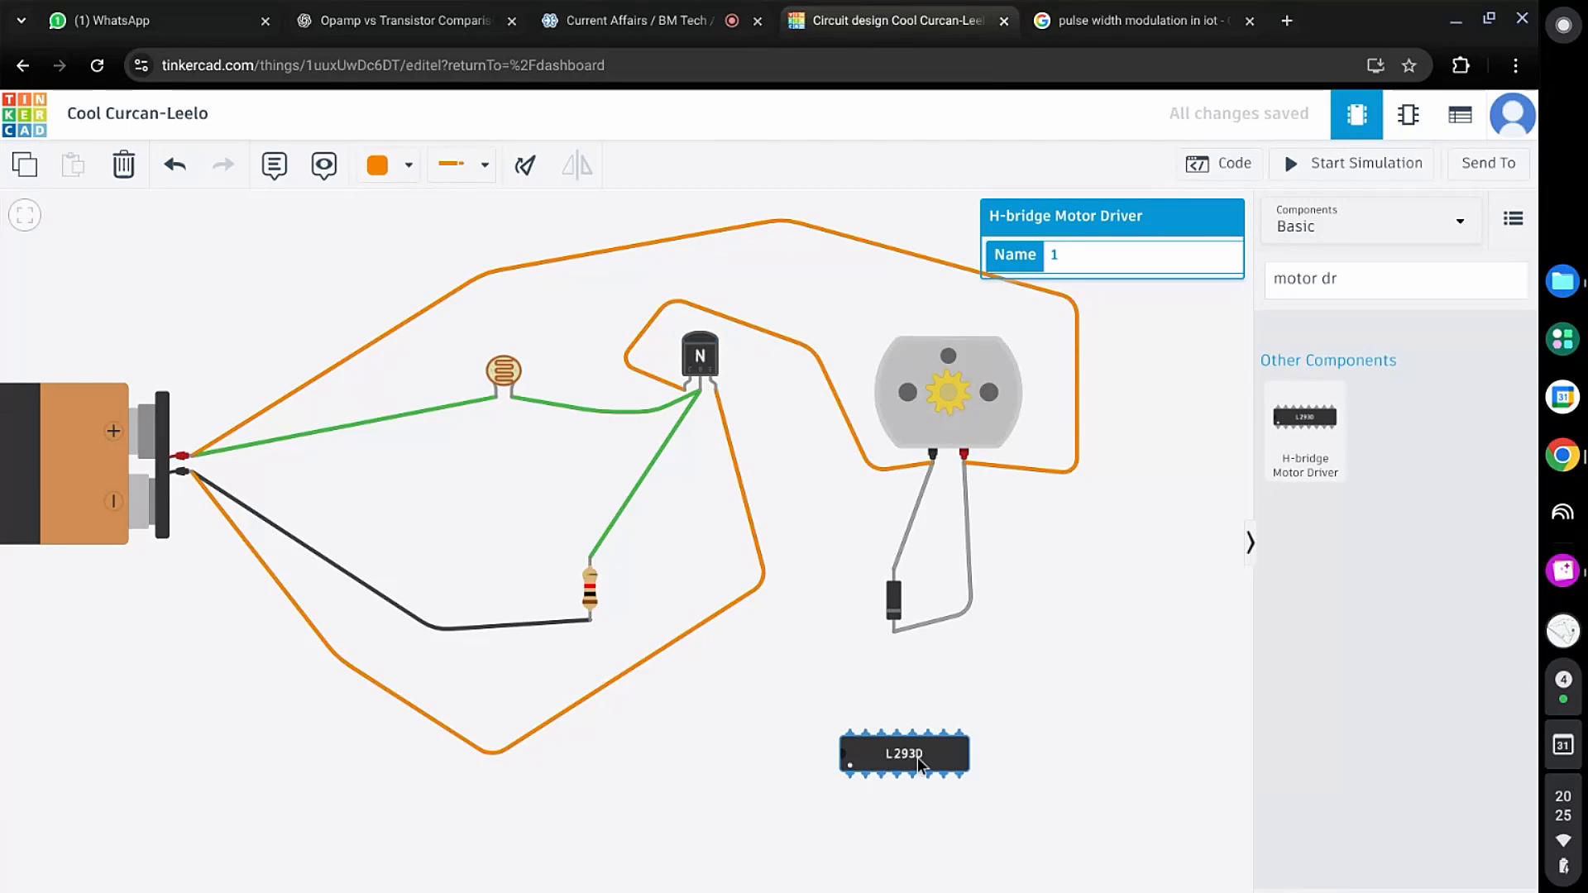
left_click_drag(917, 759, 822, 723)
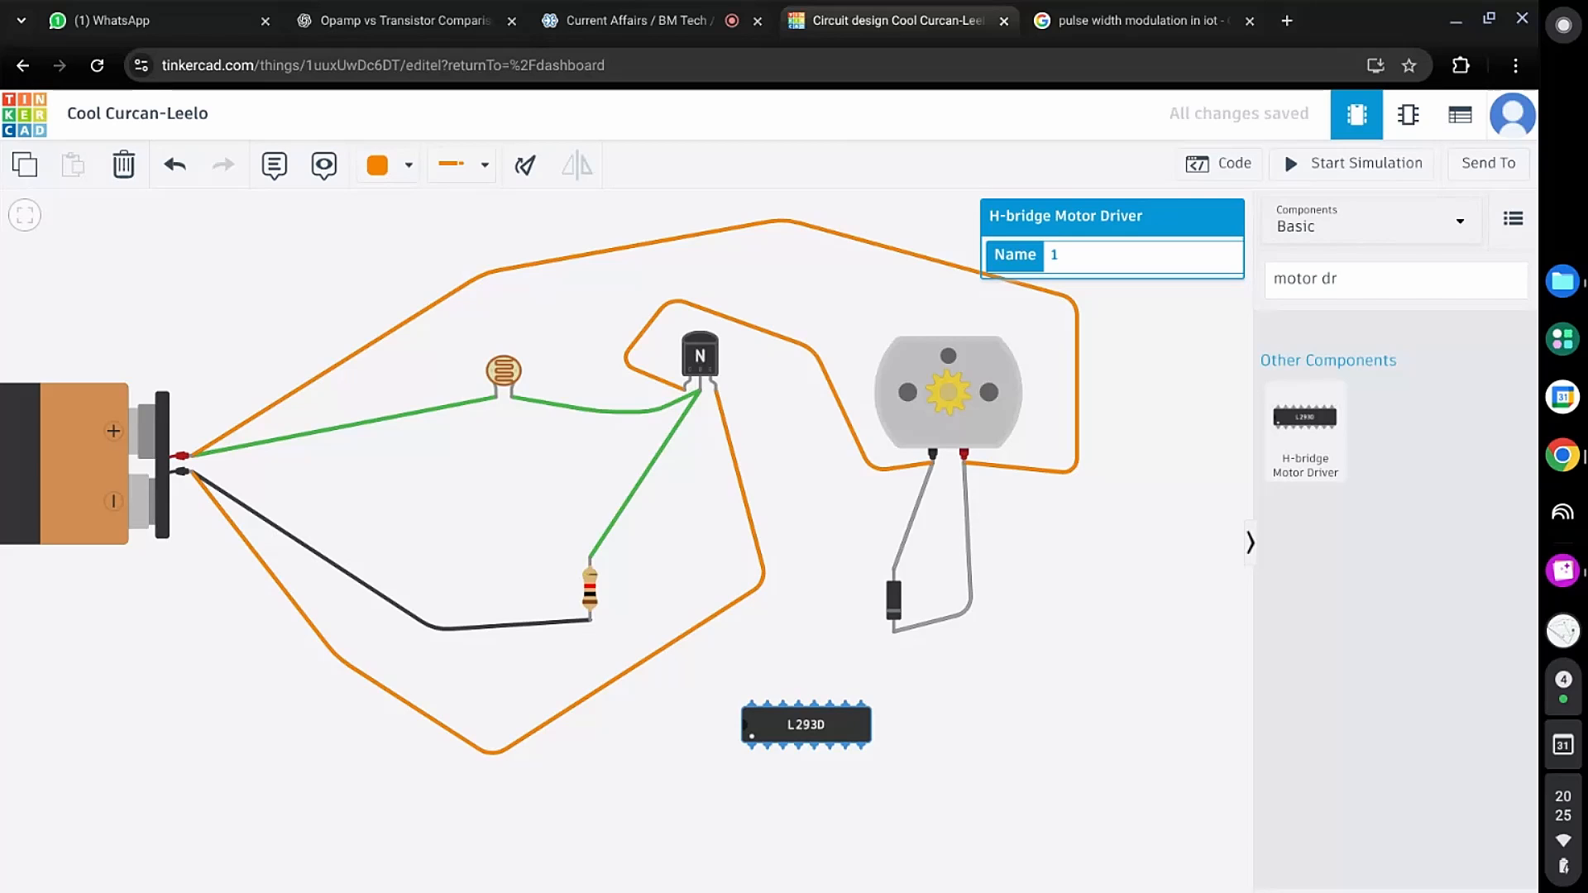
Step: Switch to the Zoho meeting and view its video feed and participant list
key("ctrl+shift+Tab")
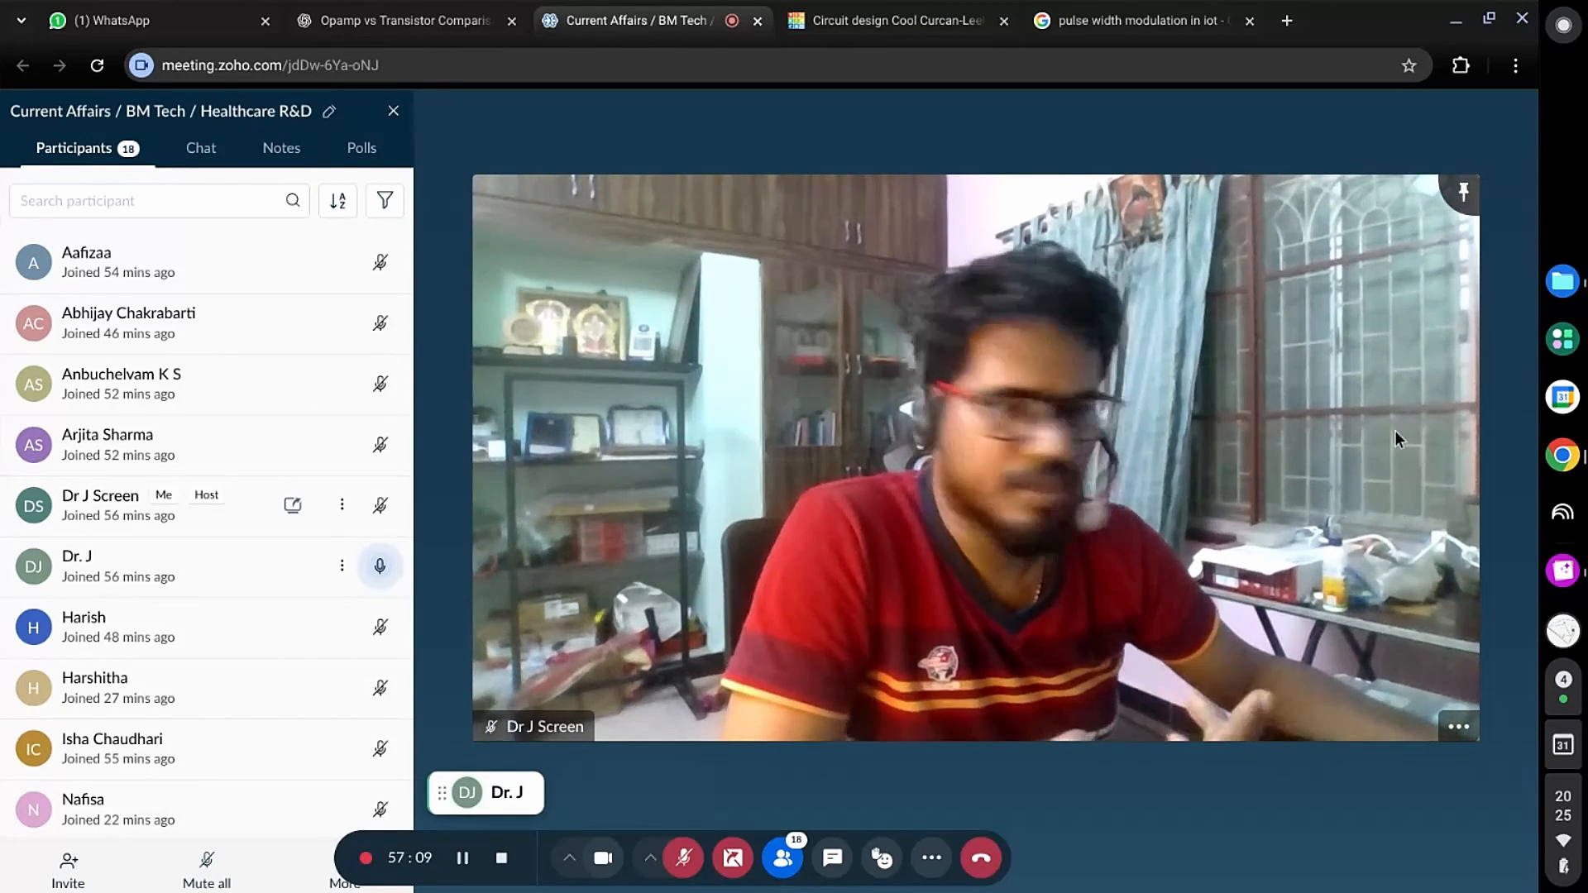
left_click(1562, 569)
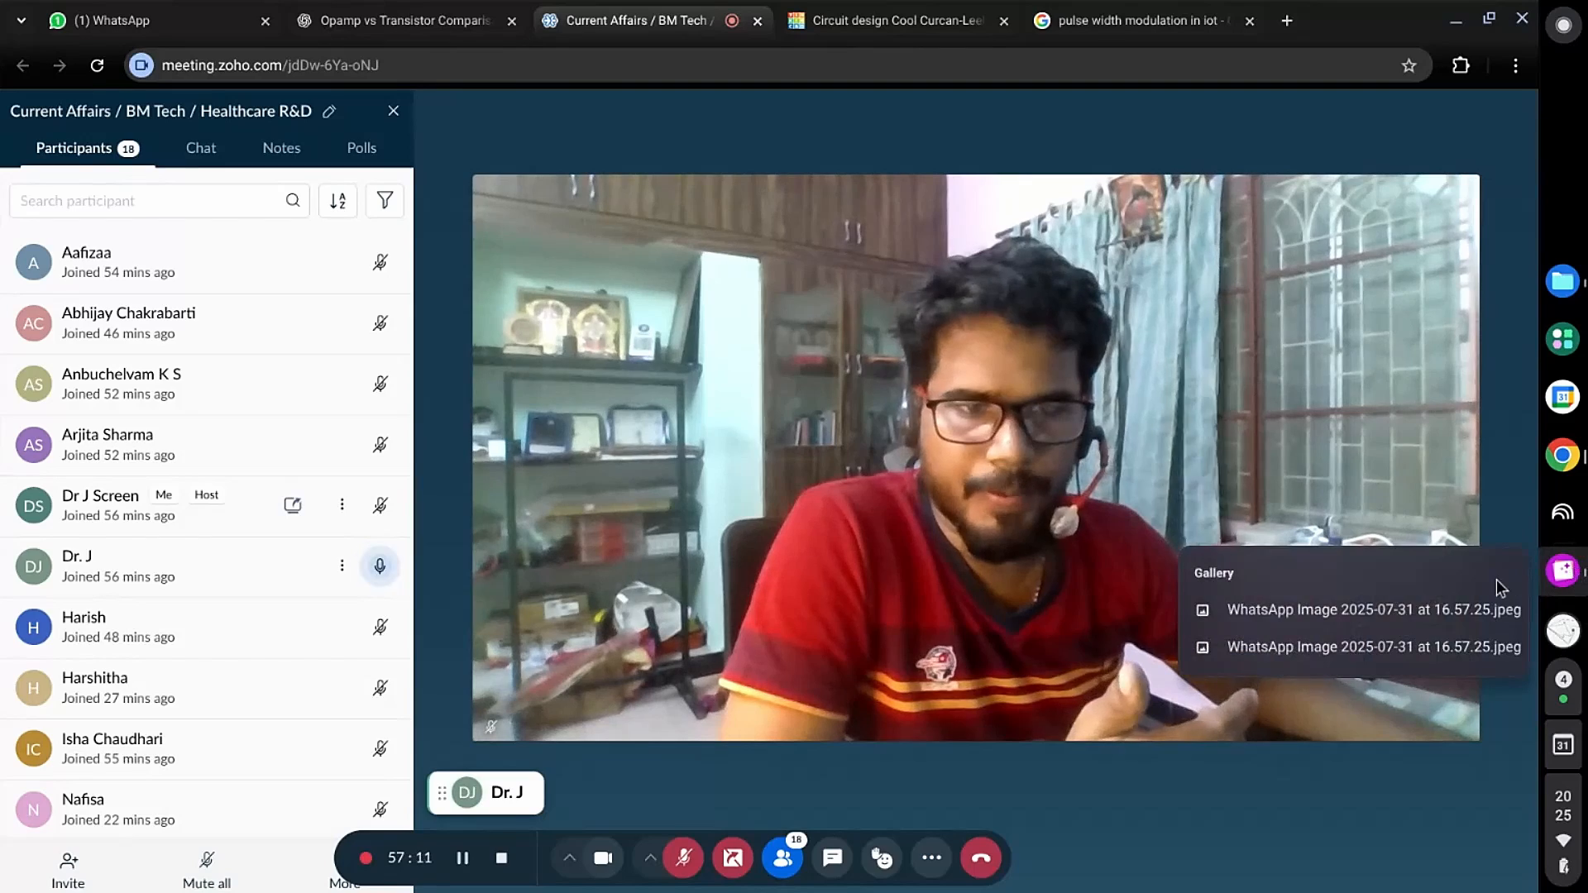
left_click(1562, 456)
left_click(1562, 455)
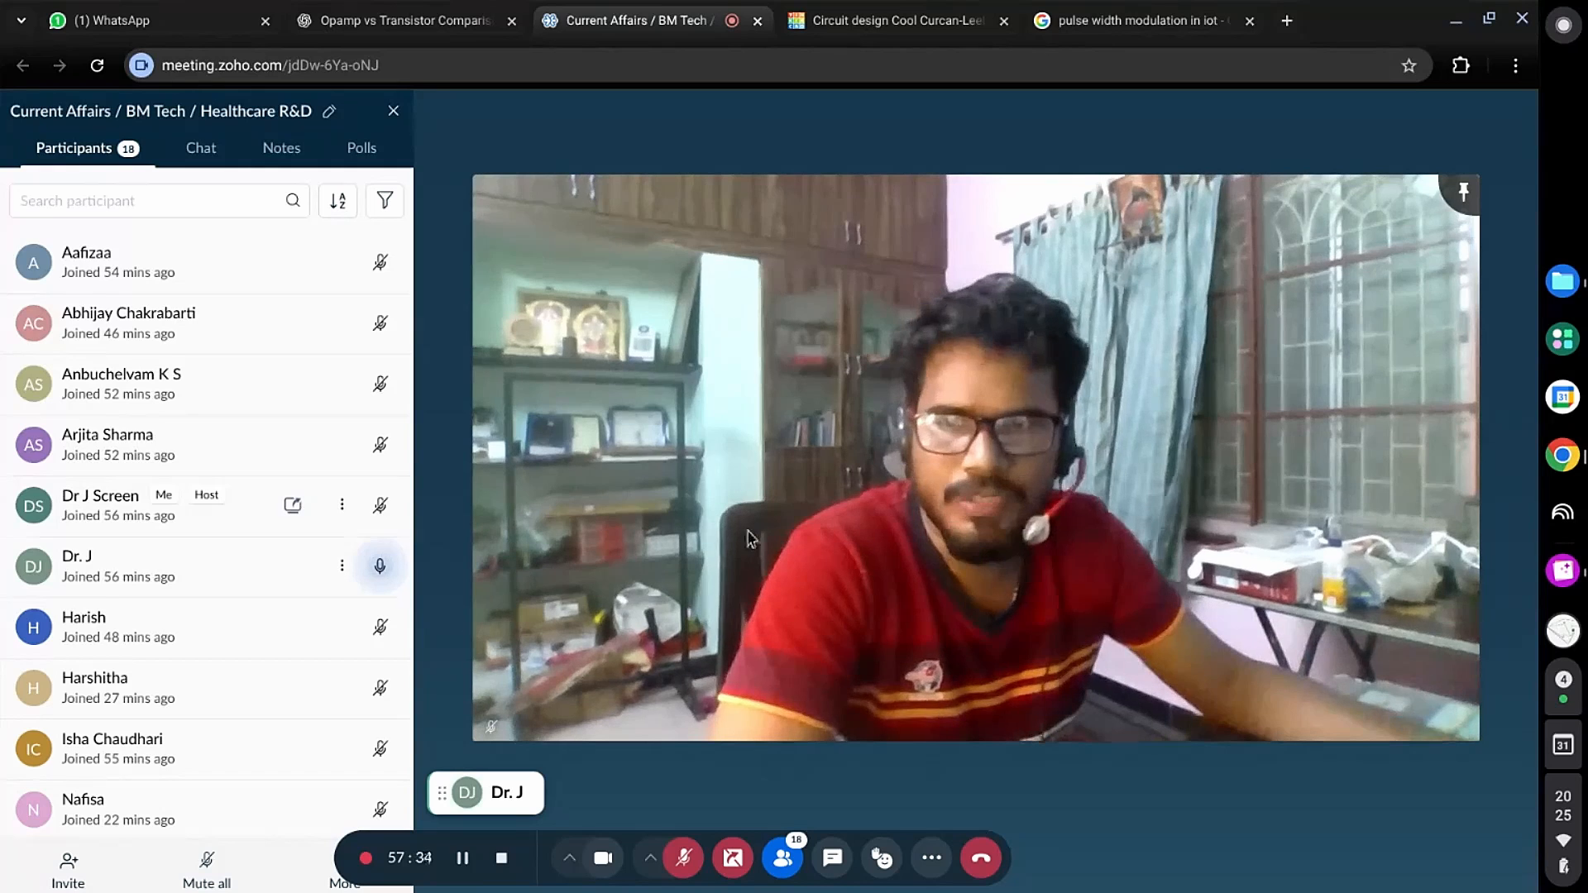
scroll(206, 524, "down", 5)
scroll(162, 524, "up", 5)
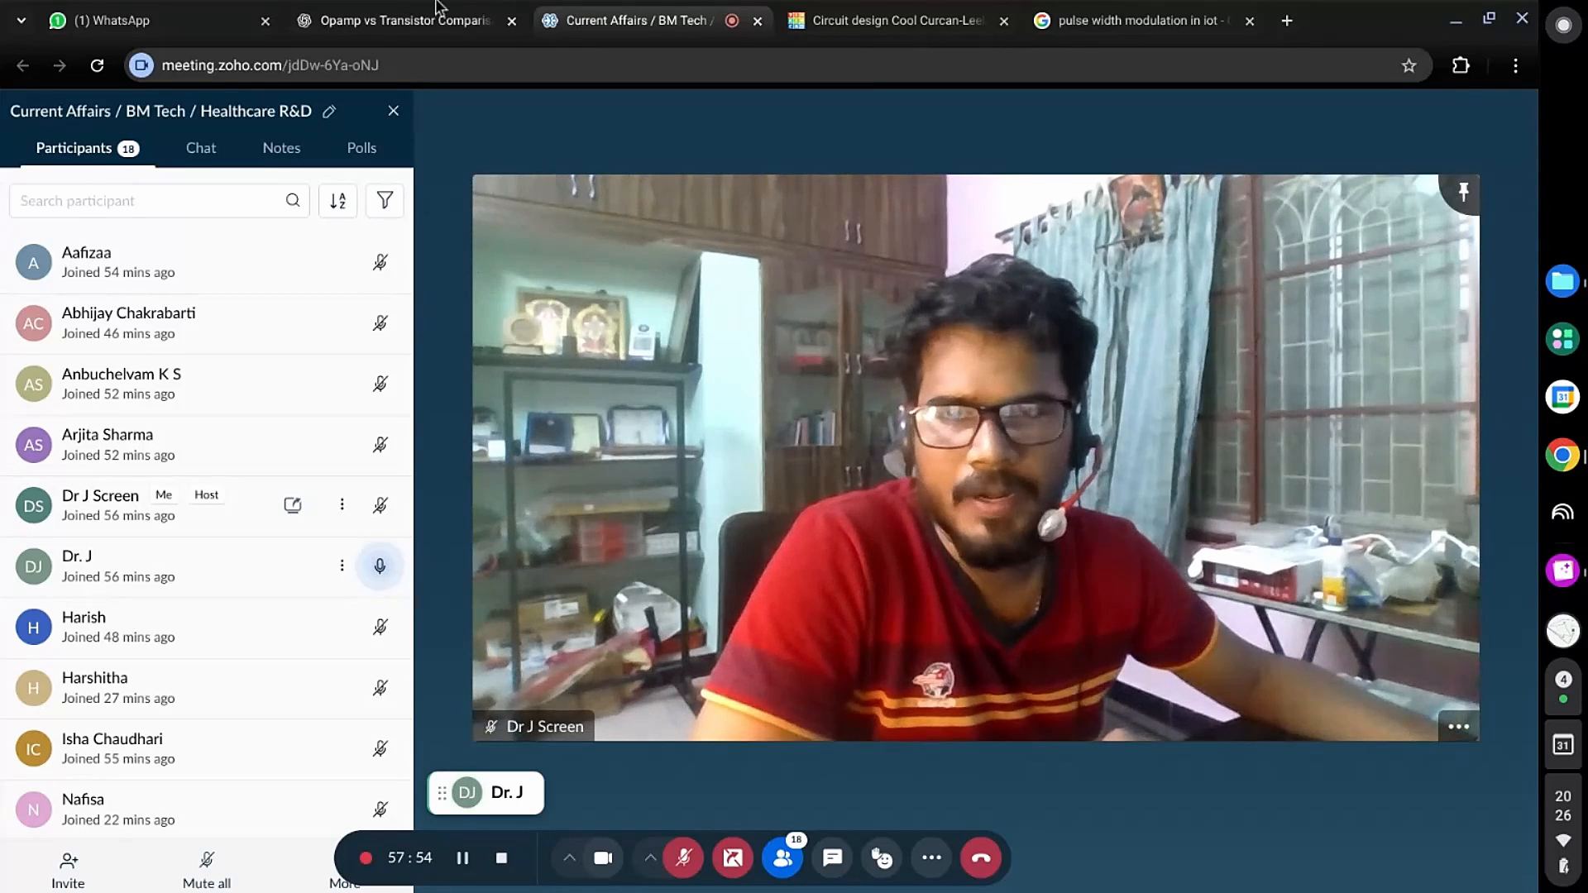
mouse_move(397, 28)
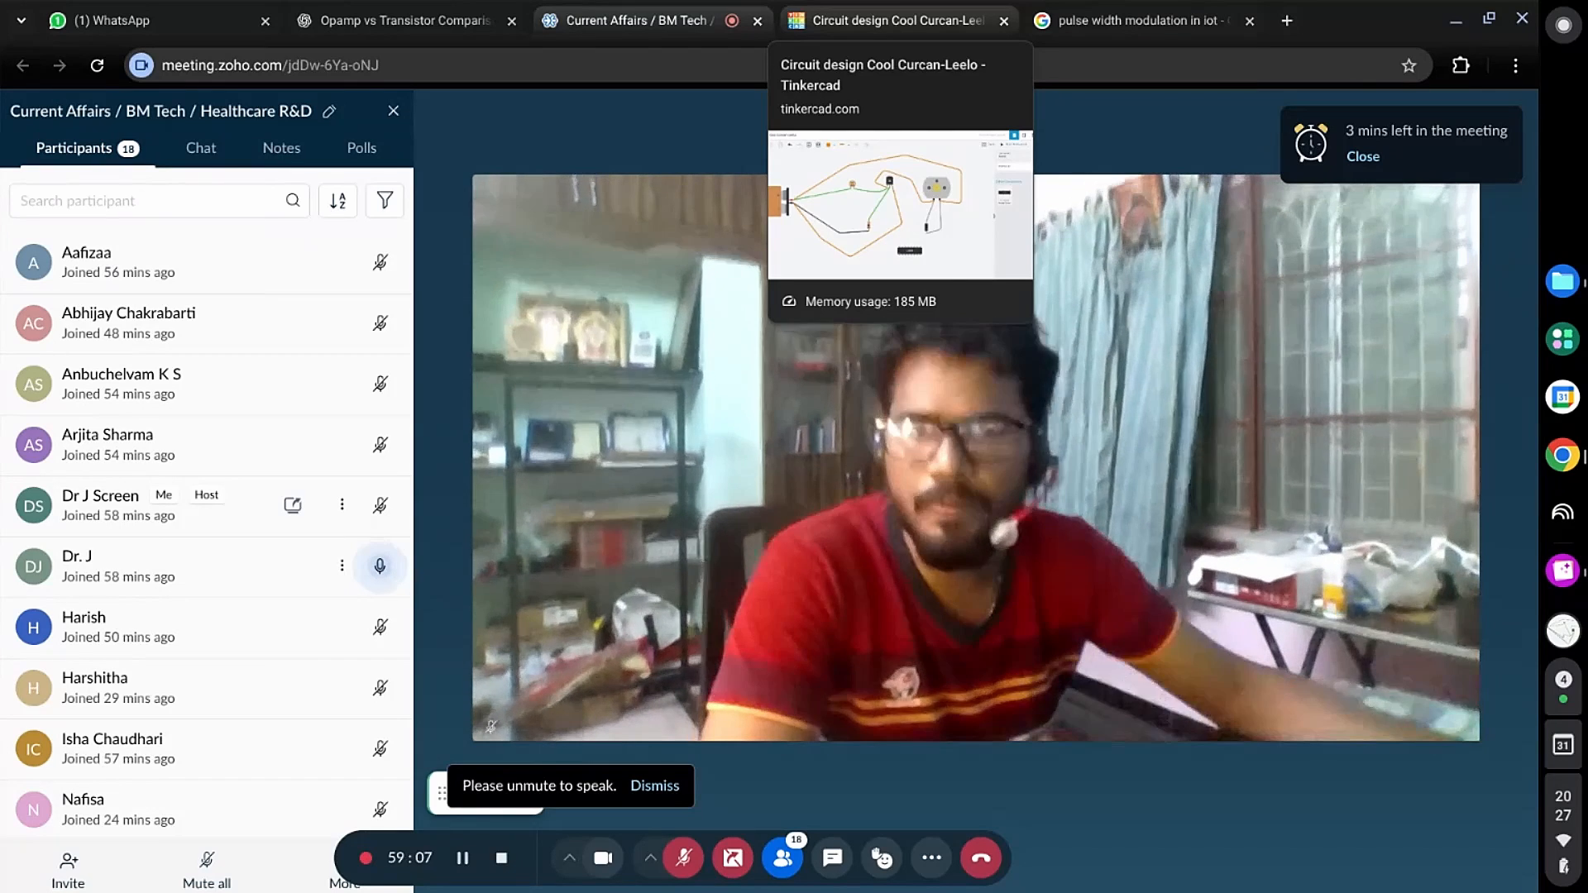
Step: Switch to the Tinkercad circuit and delete the L293D H-bridge motor driver below the diode
left_click(893, 20)
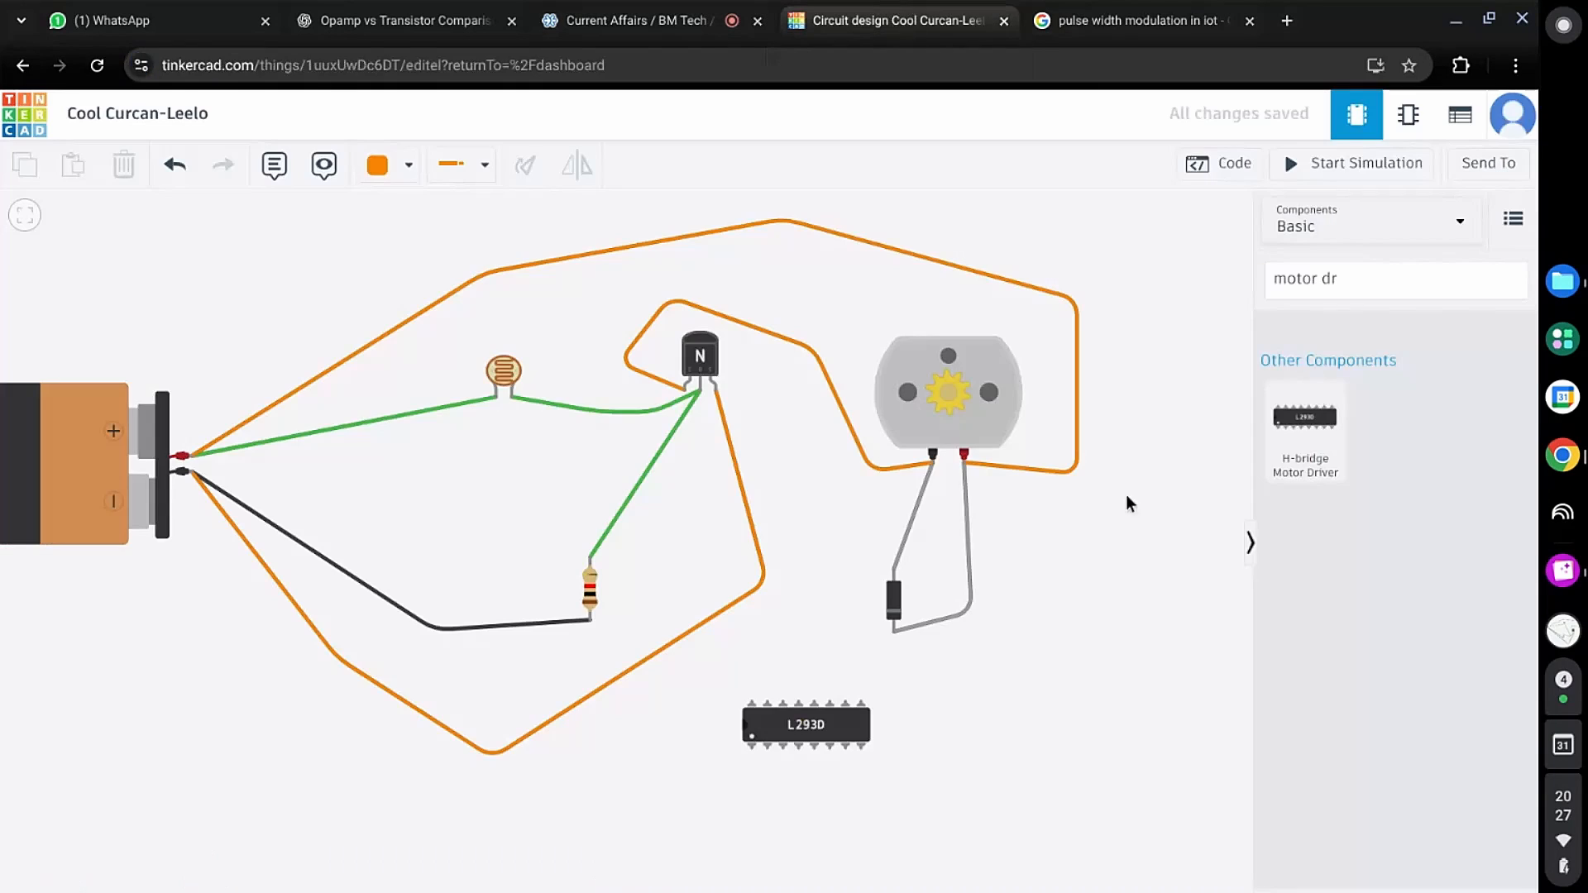
left_click(852, 733)
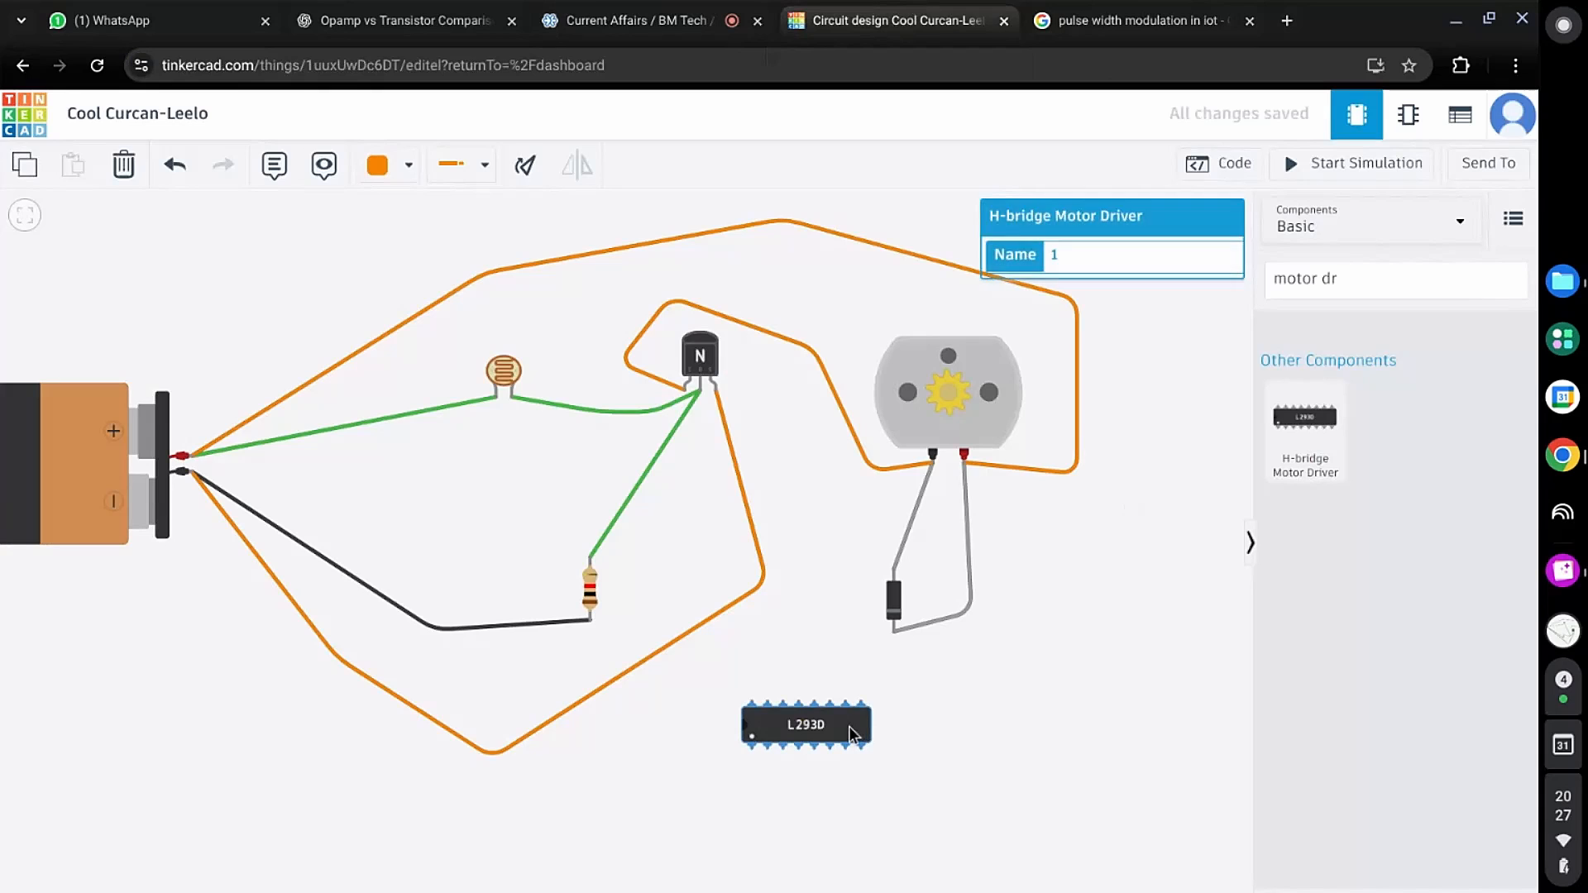
key("Delete")
scroll(818, 648, "down", 3)
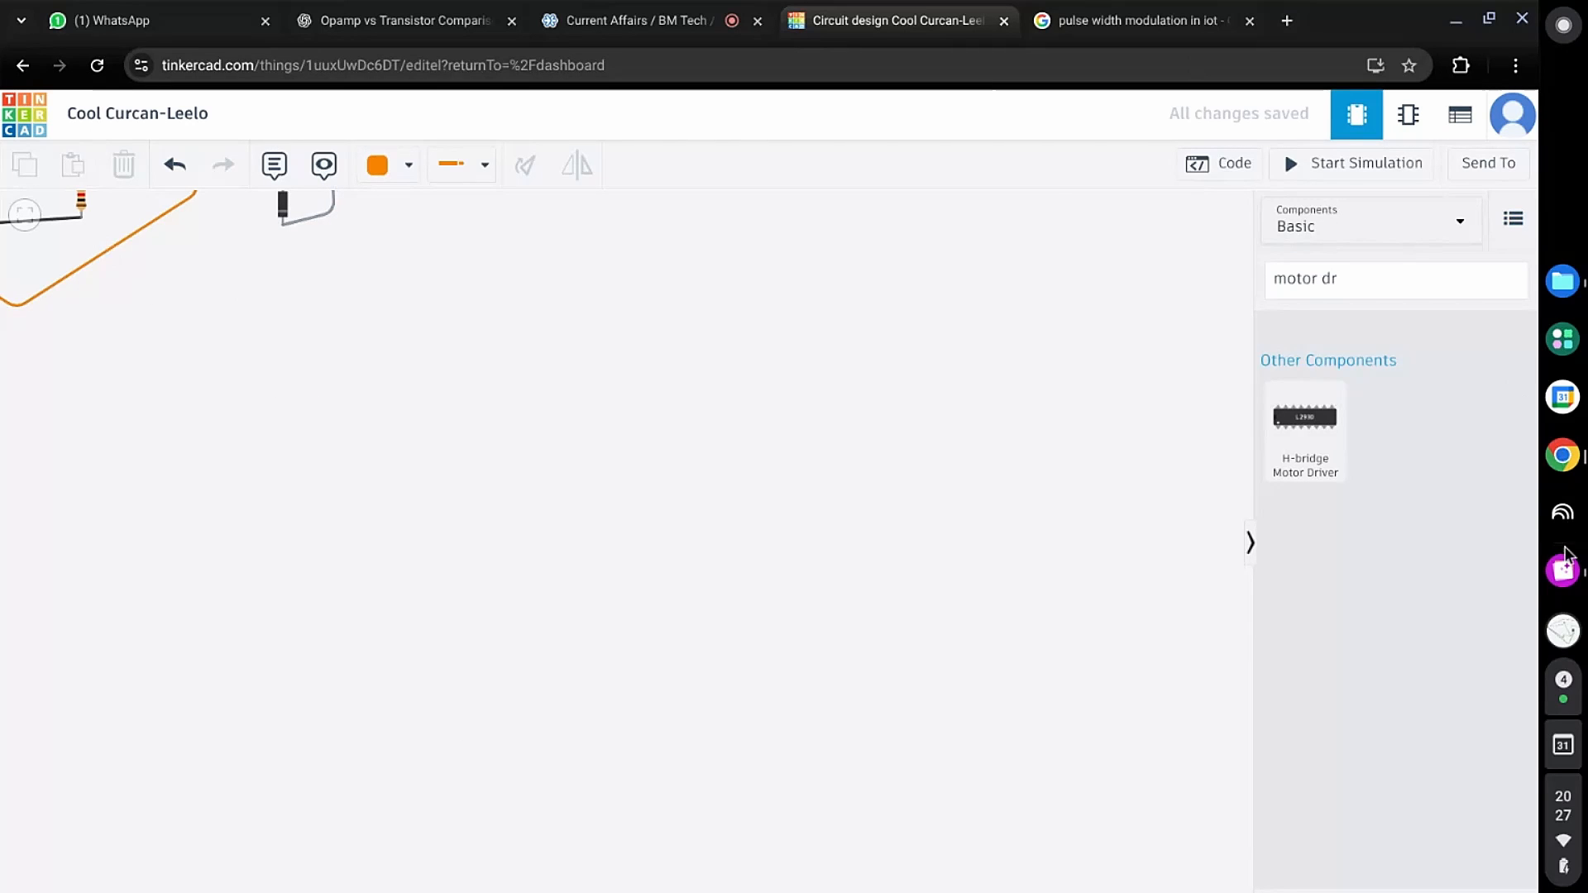
Step: Switch to the Gallery image "WhatsApp Image 2025-07-31 at 16.57.25.jpeg"
left_click(1563, 568)
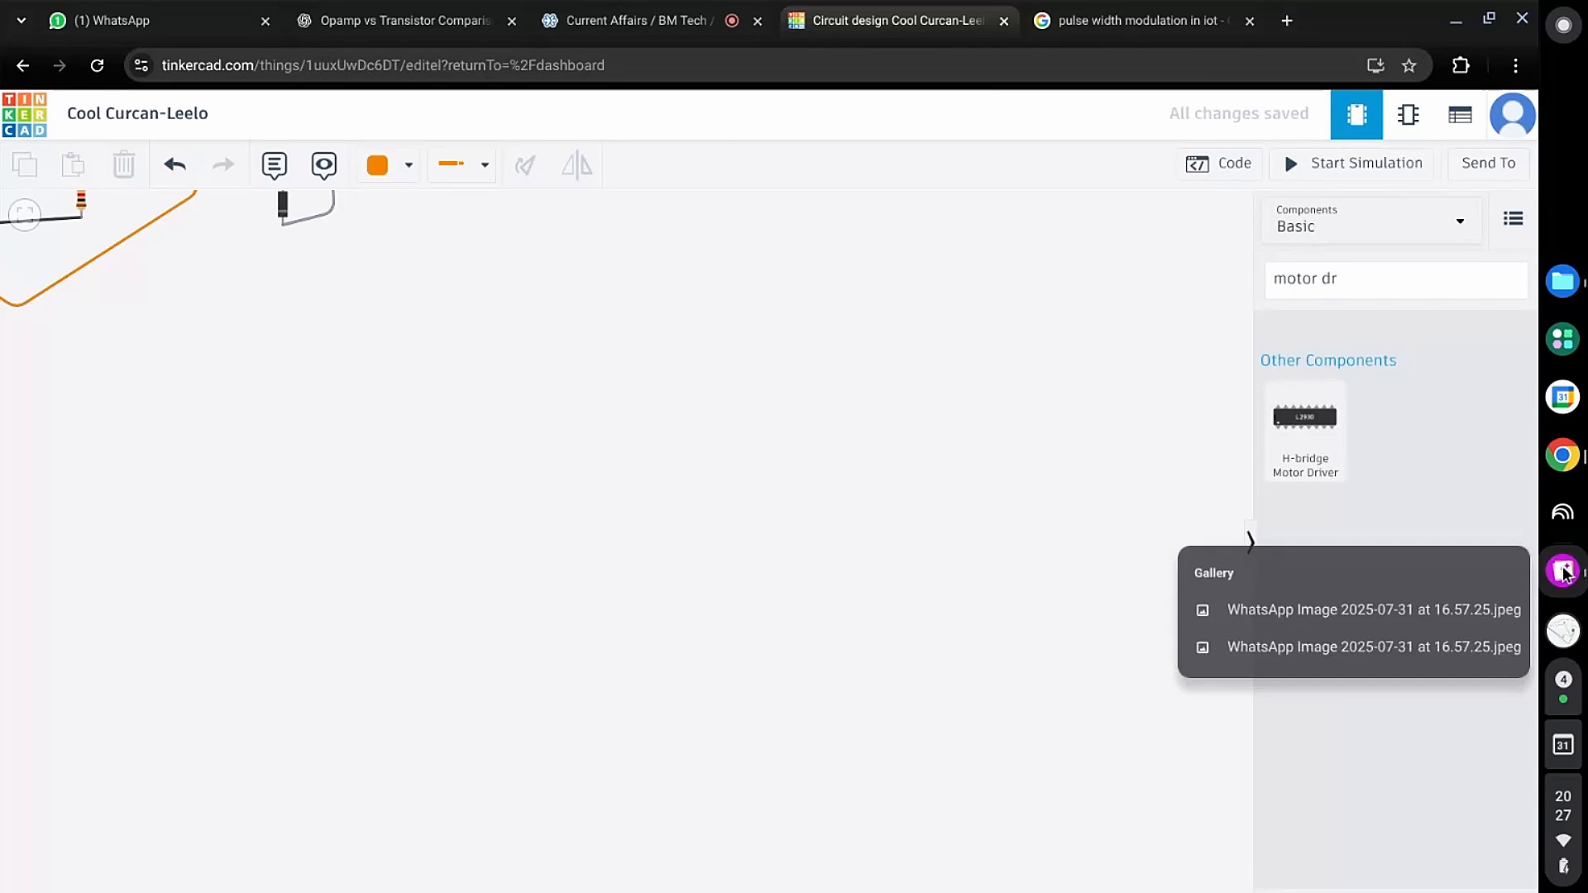
left_click(1473, 609)
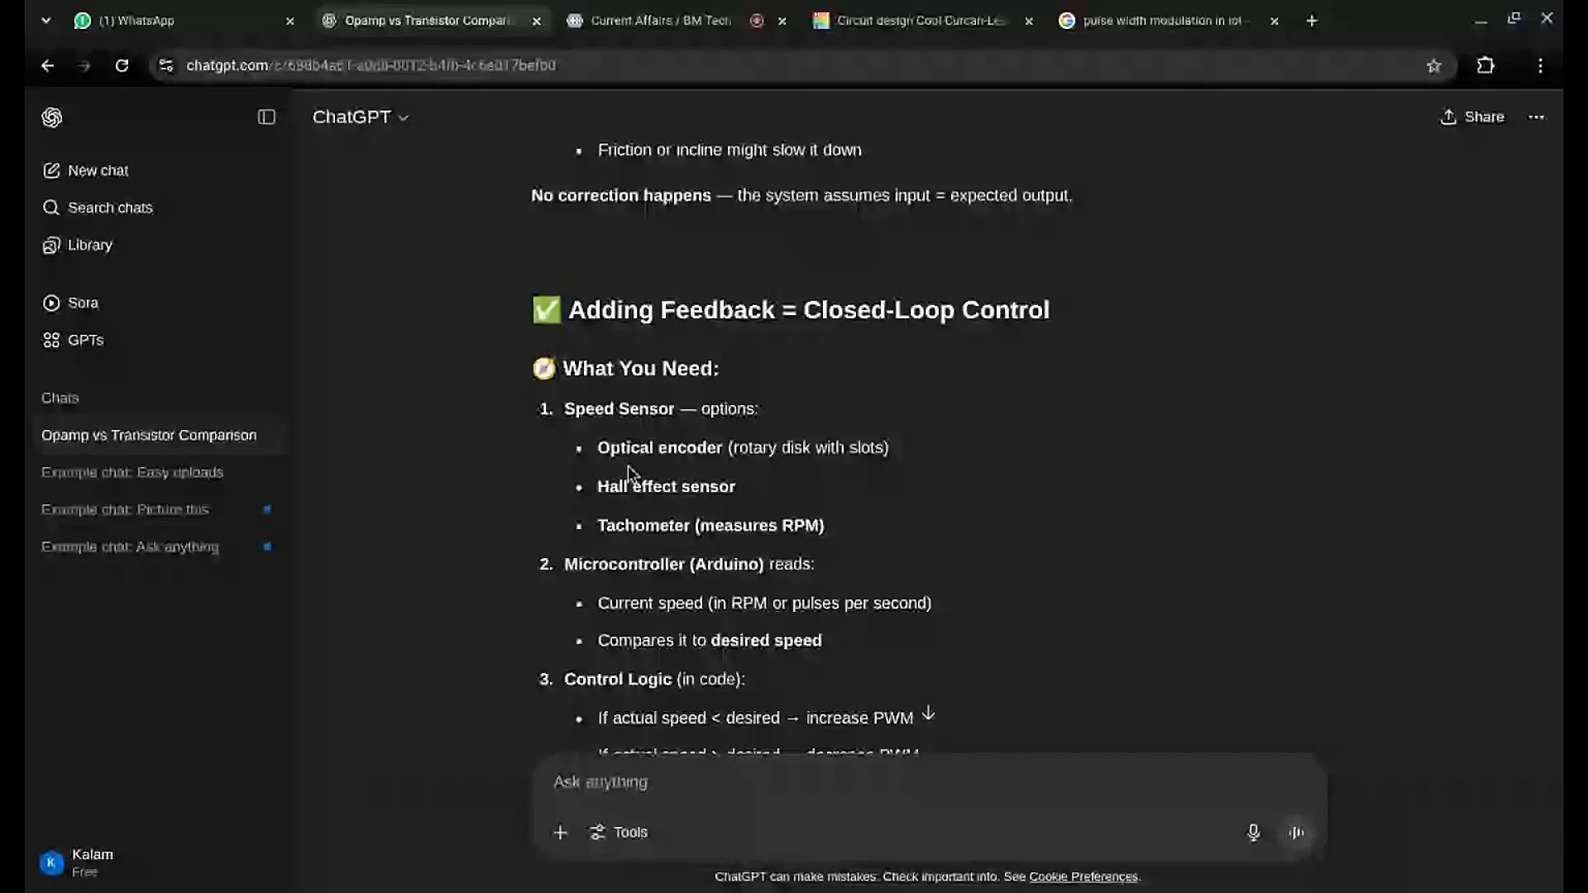
Step: Skim the Opamp vs Transistor Comparison chat from the closed-loop control section back to the question relating BJTs and MOSFETs to op-amps
scroll(627, 465, "down", 14)
scroll(683, 495, "up", 8)
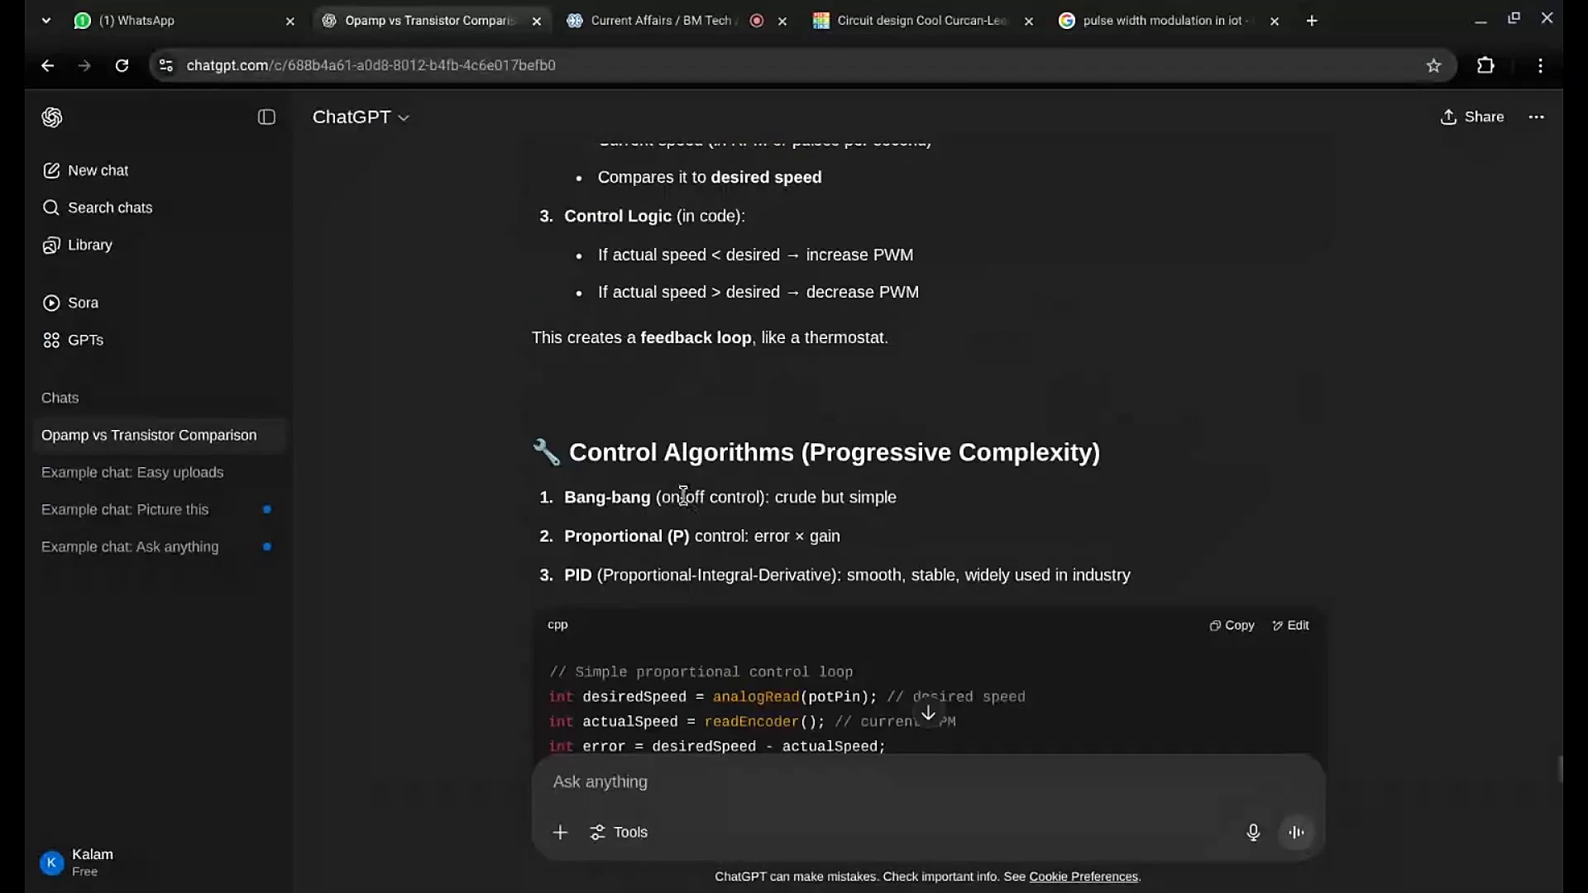
scroll(683, 495, "up", 15)
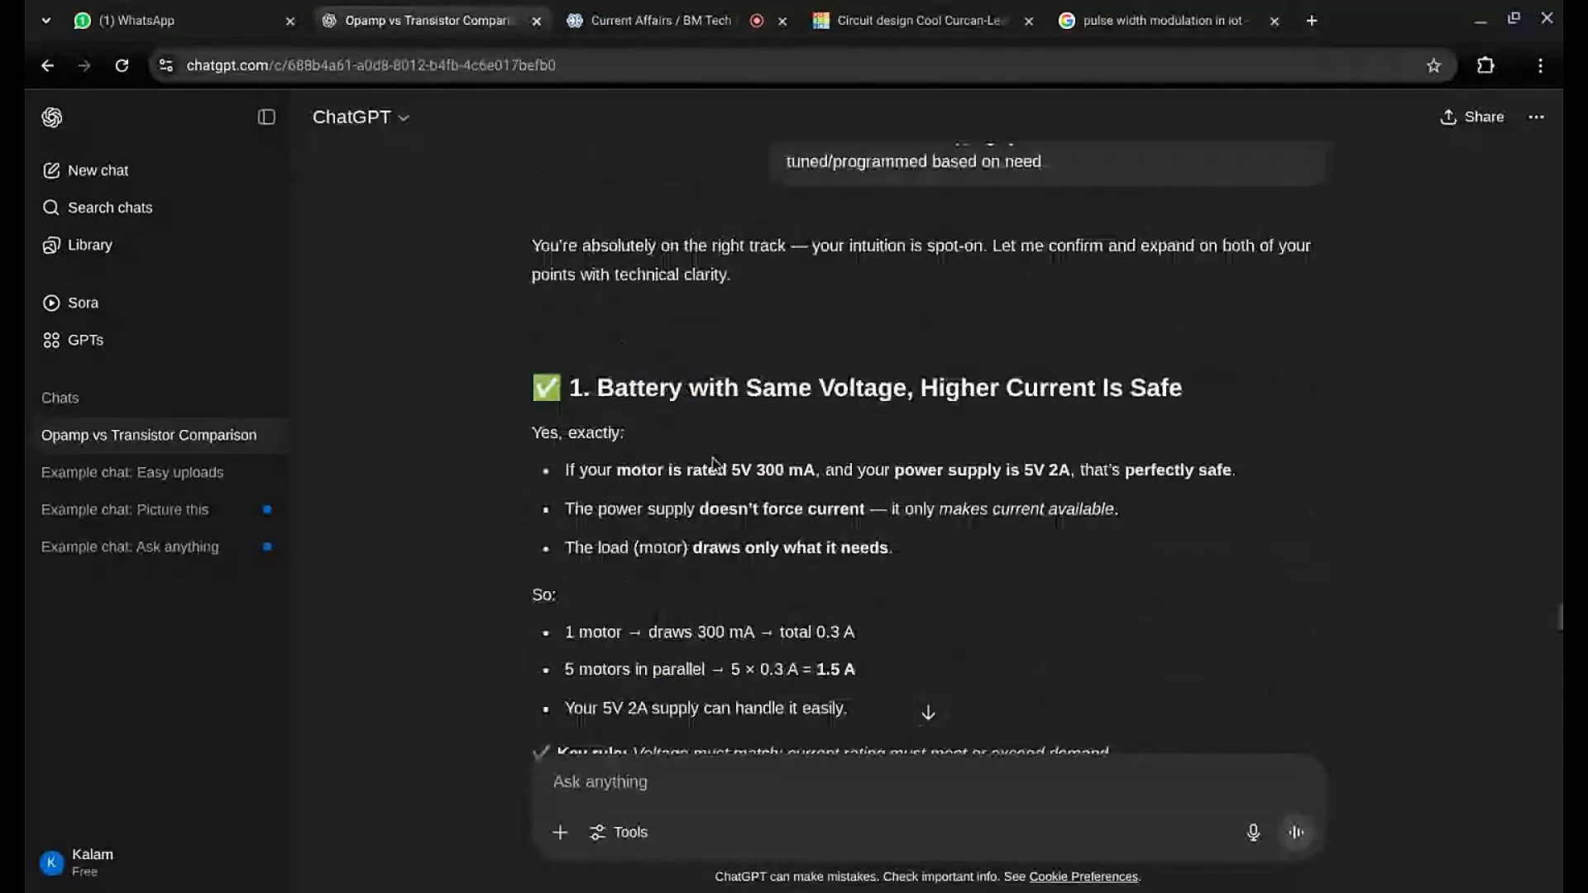
scroll(714, 464, "up", 20)
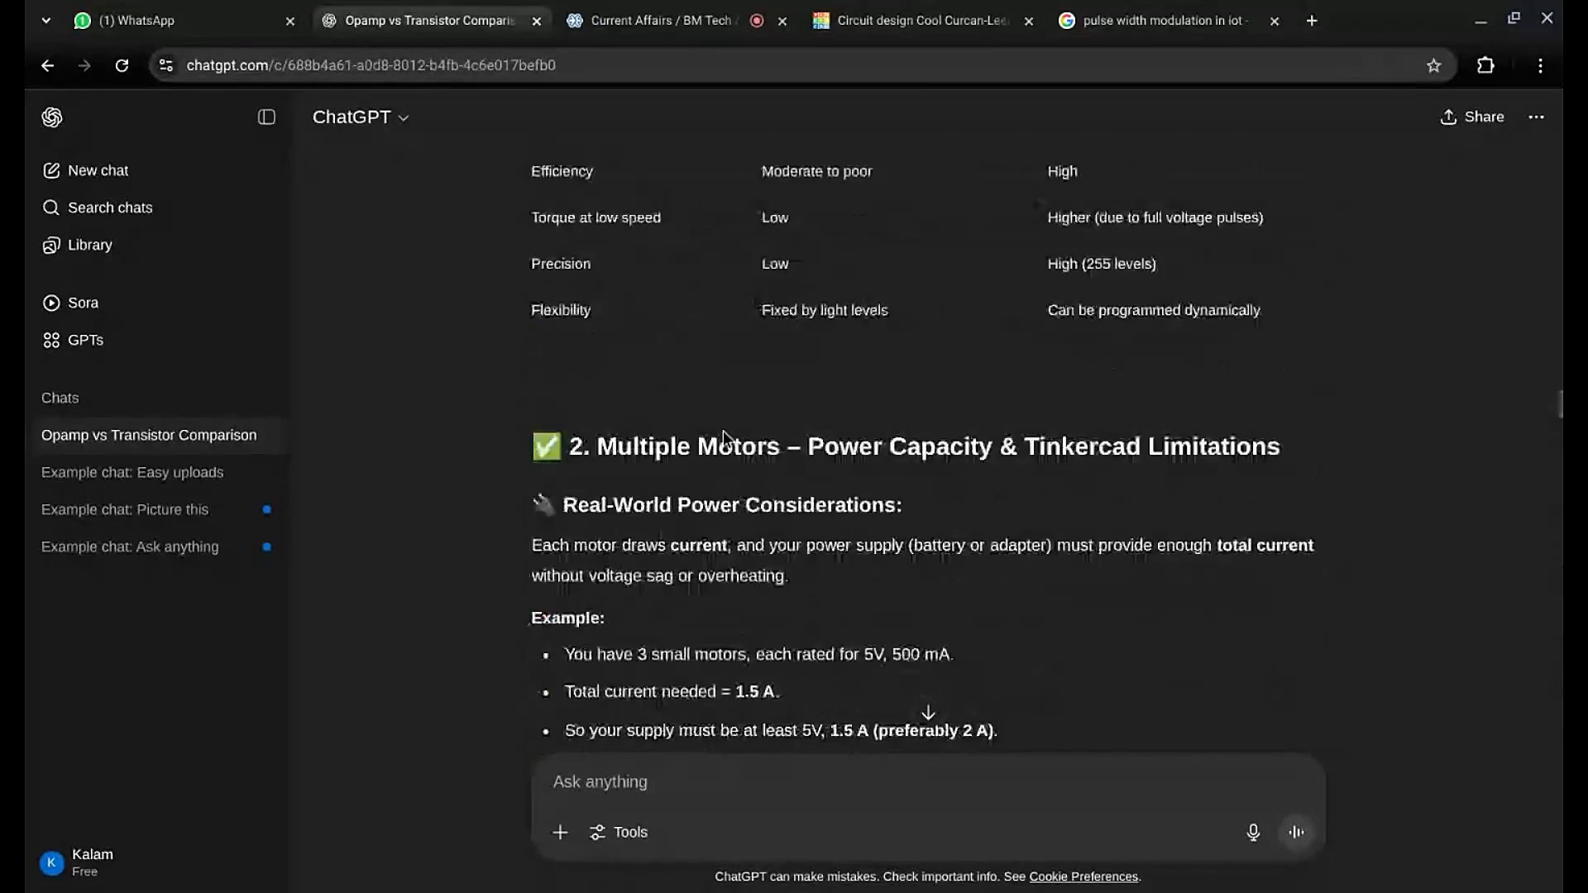
scroll(722, 437, "up", 20)
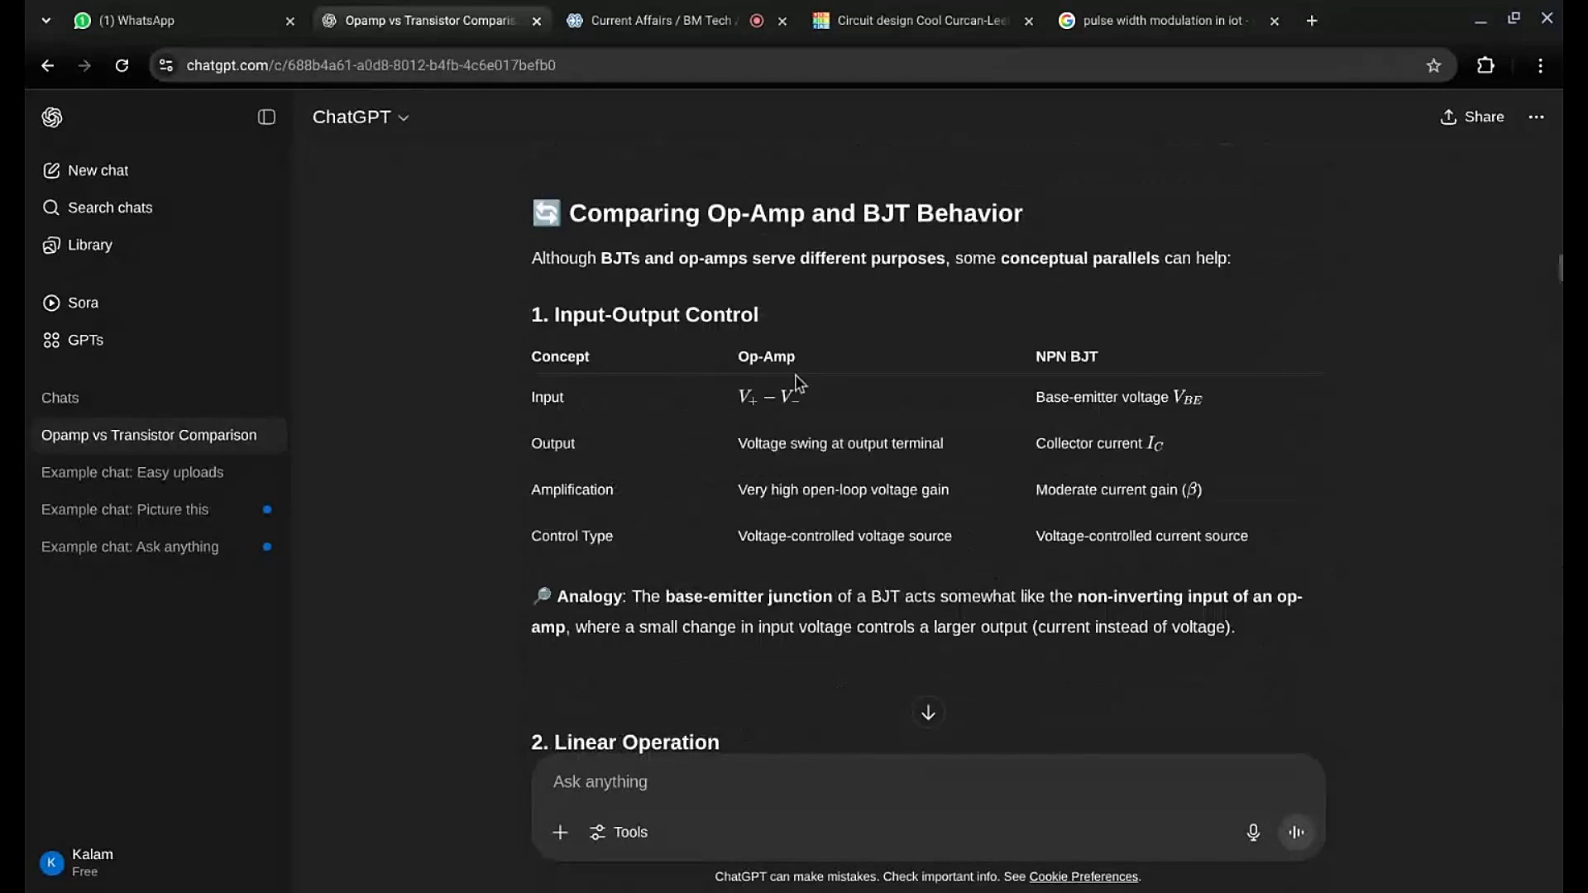
scroll(778, 364, "up", 15)
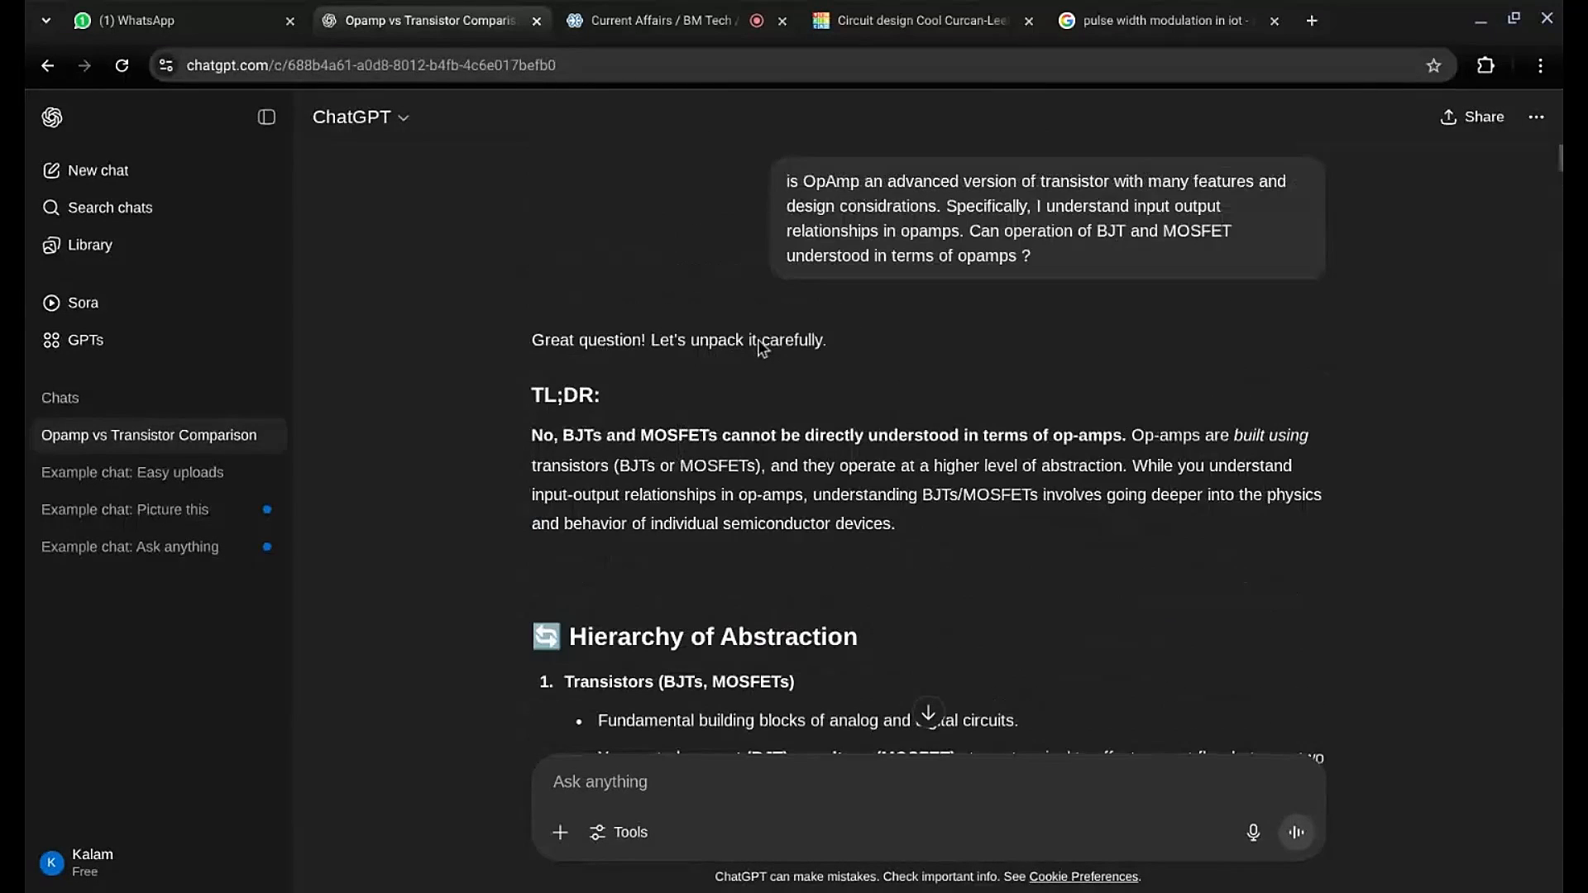
Step: Review the open-loop and closed-loop motor control explanation at the end of the chat, including its control algorithms, sample code and summary
scroll(827, 413, "down", 20)
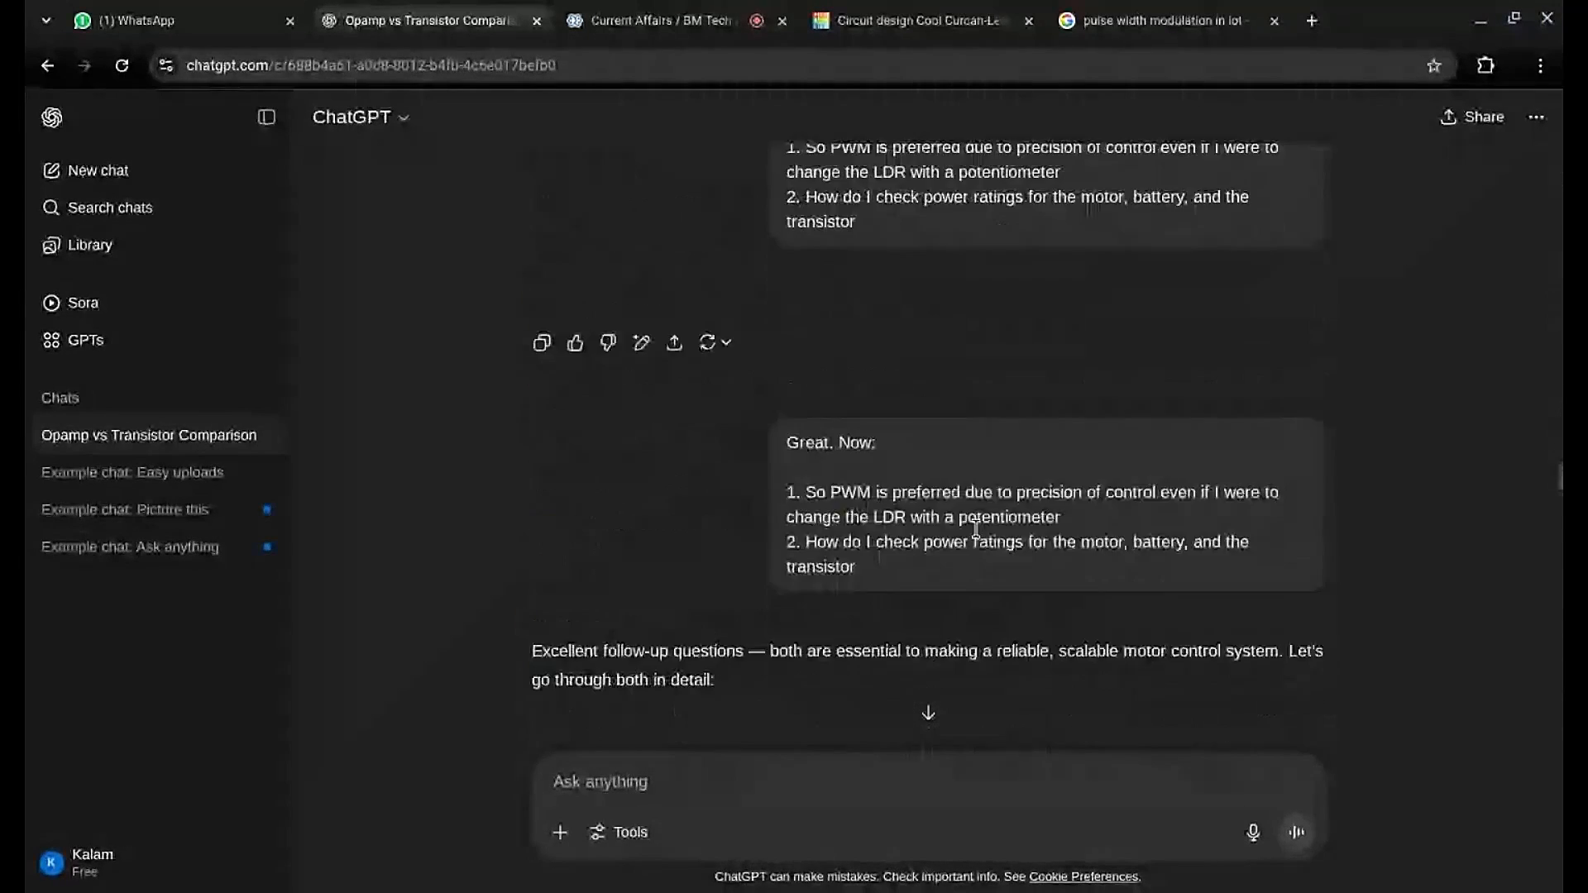
scroll(977, 529, "down", 20)
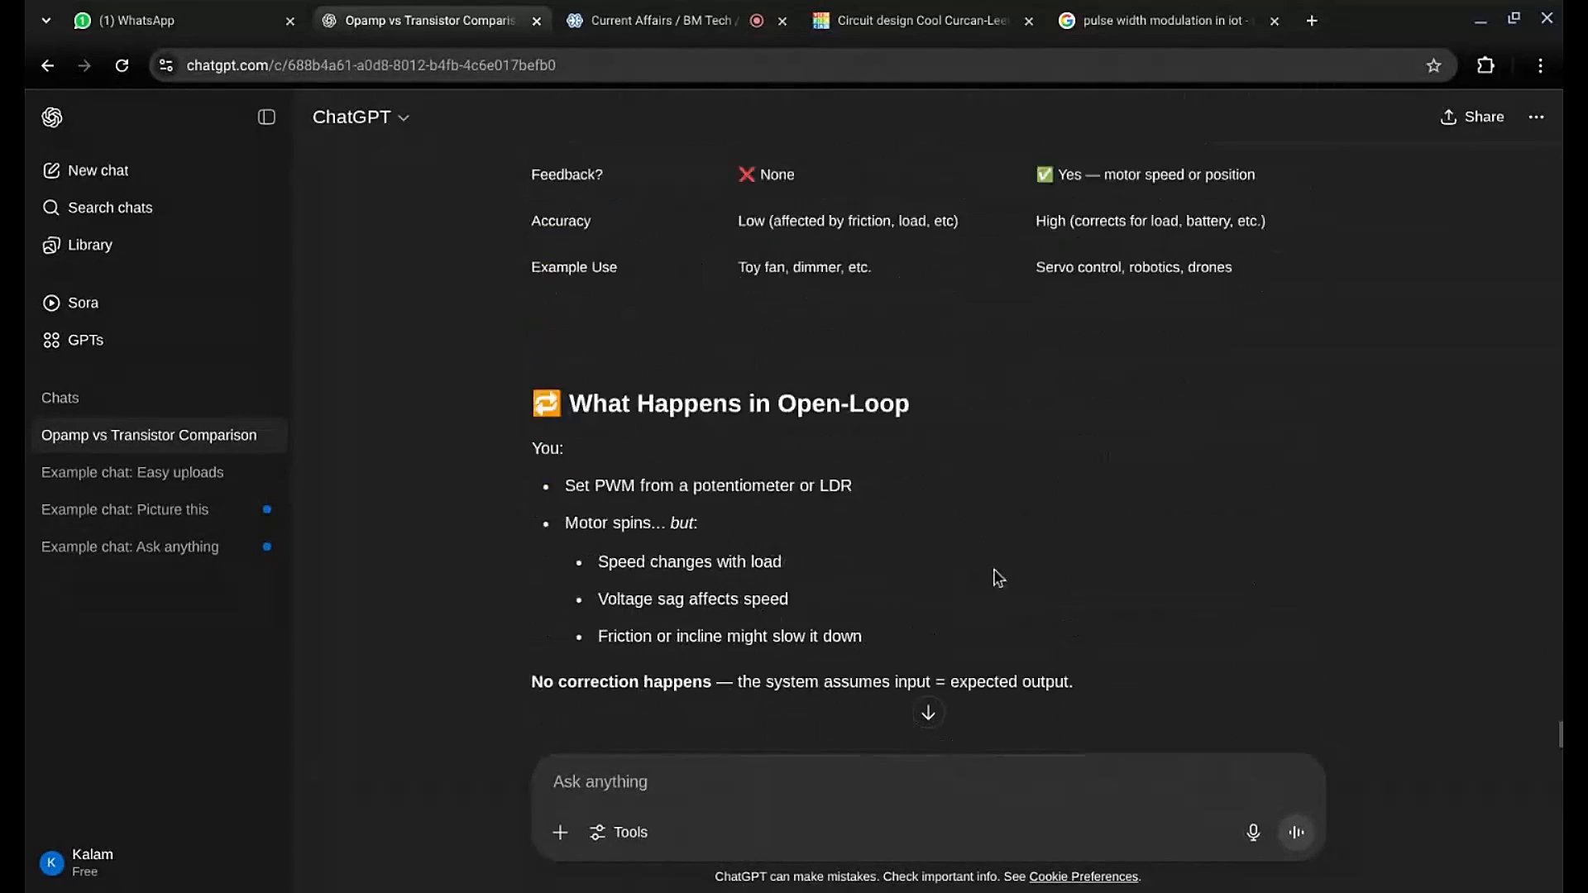
scroll(1028, 496, "down", 4)
scroll(1034, 493, "up", 1)
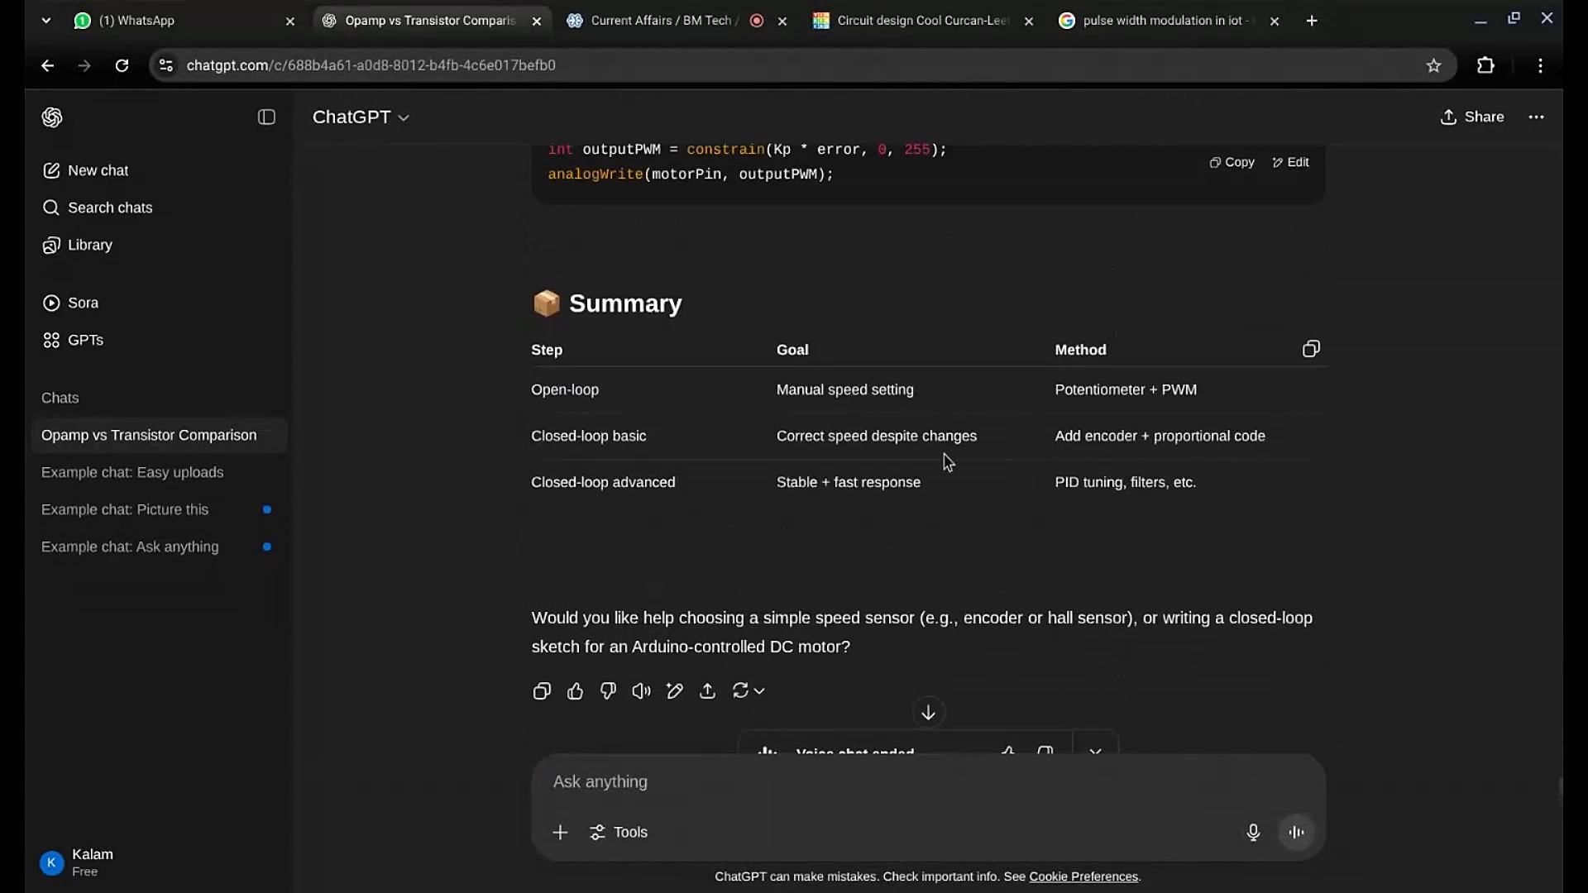
scroll(442, 569, "up", 3)
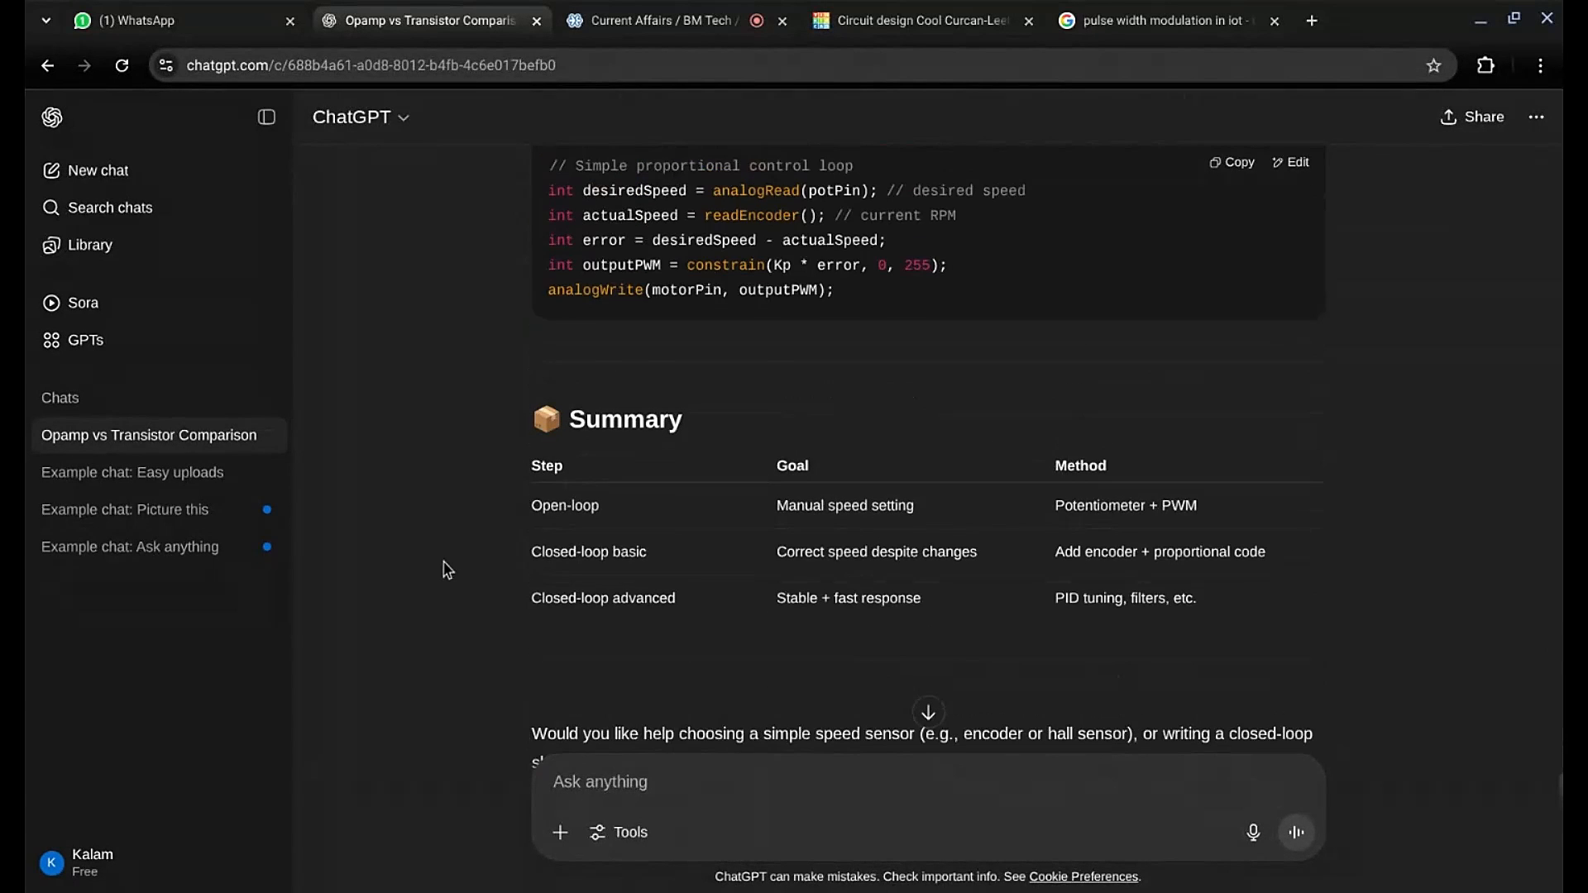
scroll(447, 571, "up", 3)
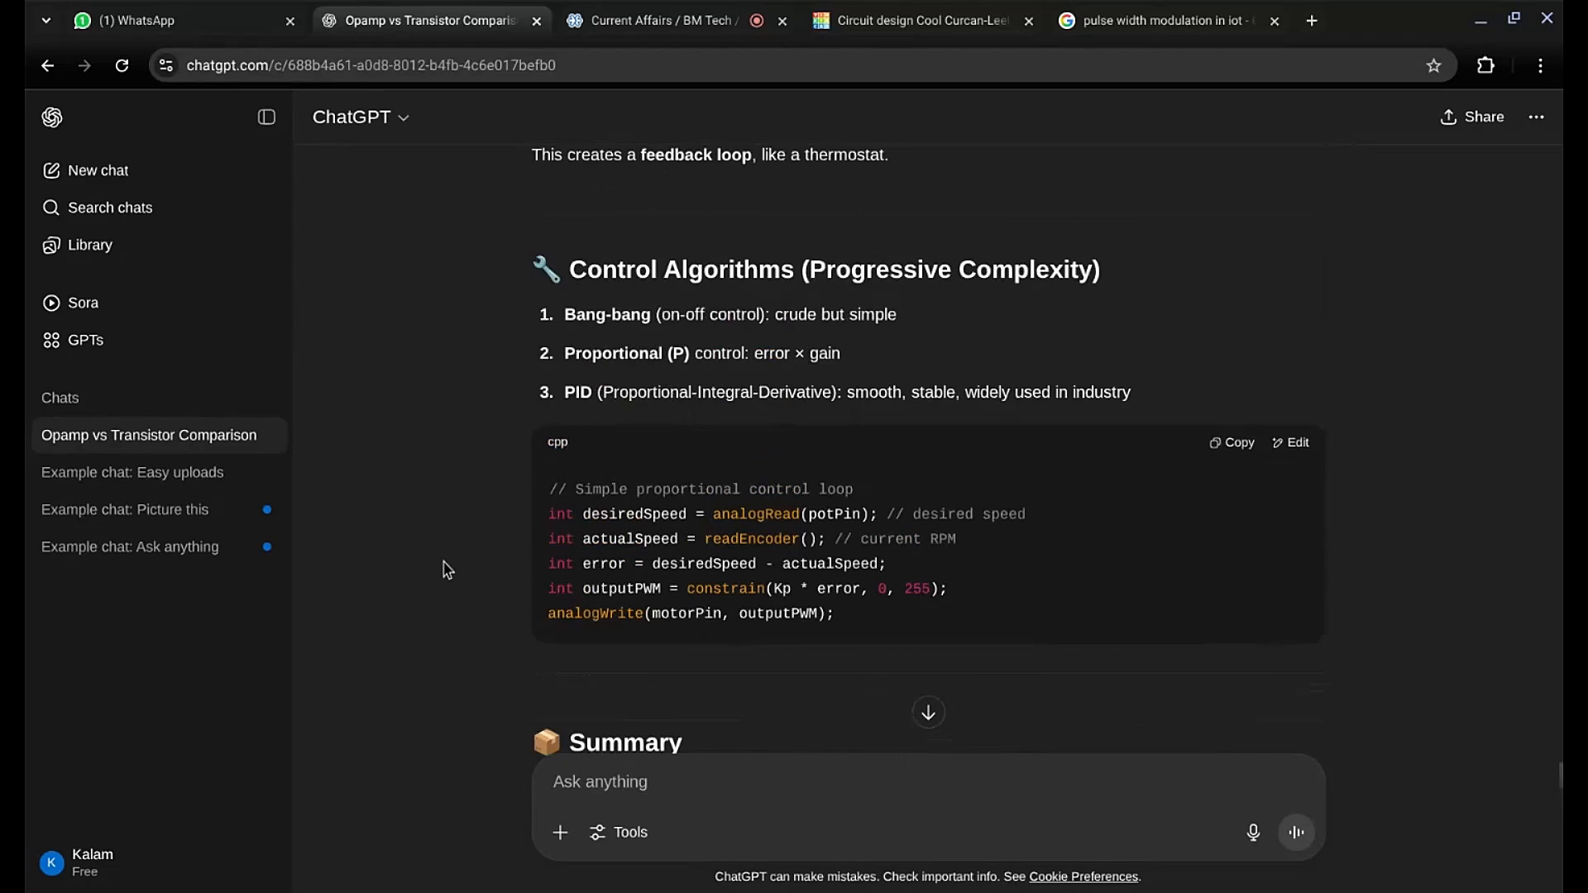
scroll(446, 570, "up", 6)
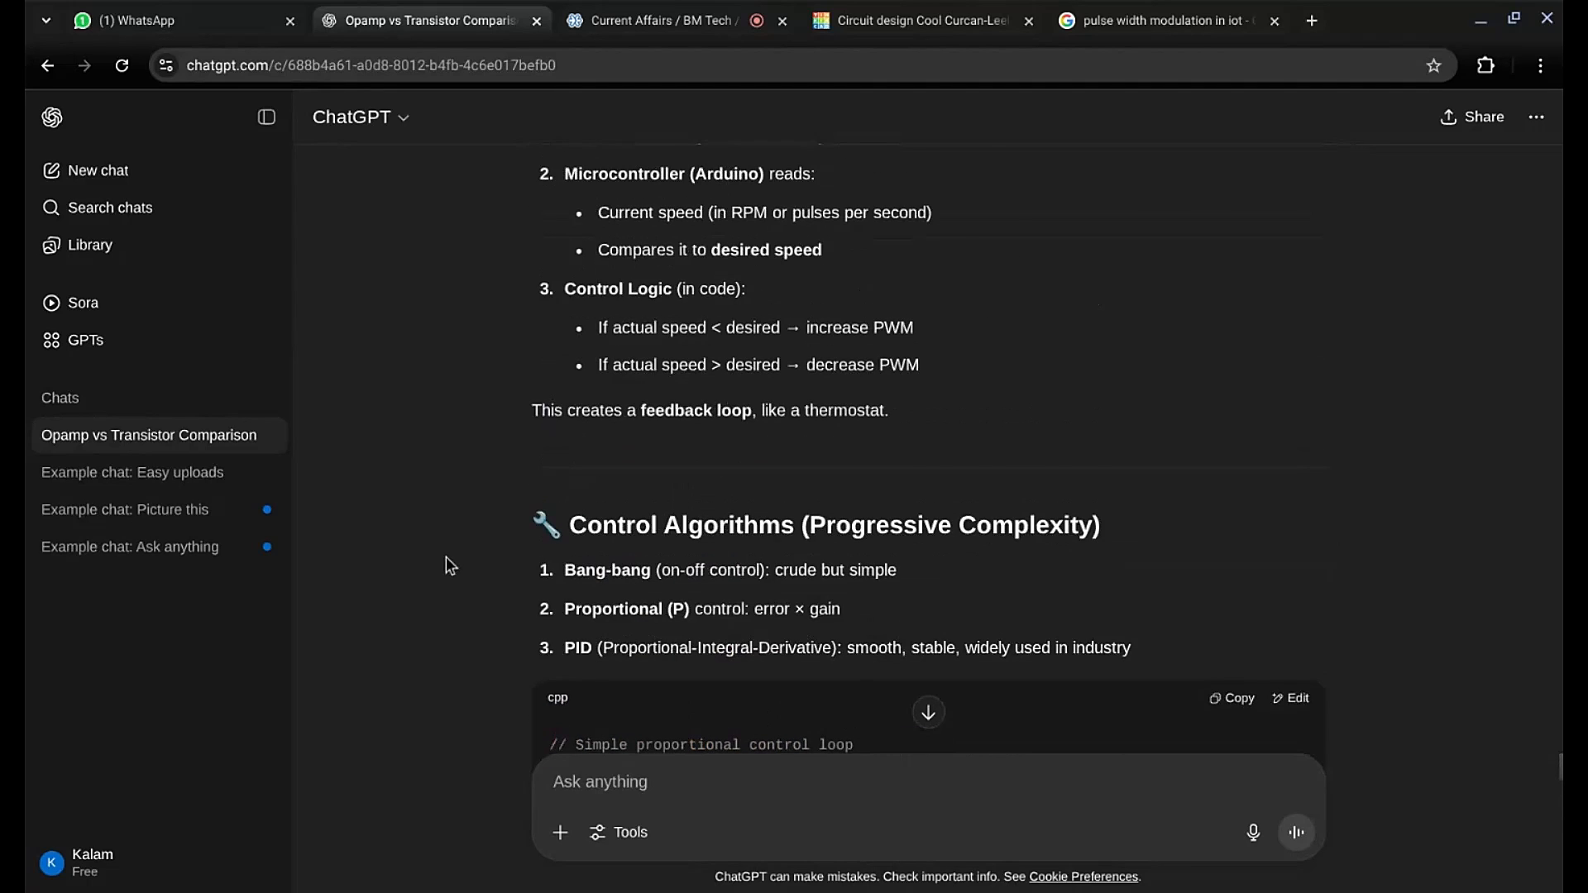
scroll(452, 546, "up", 3)
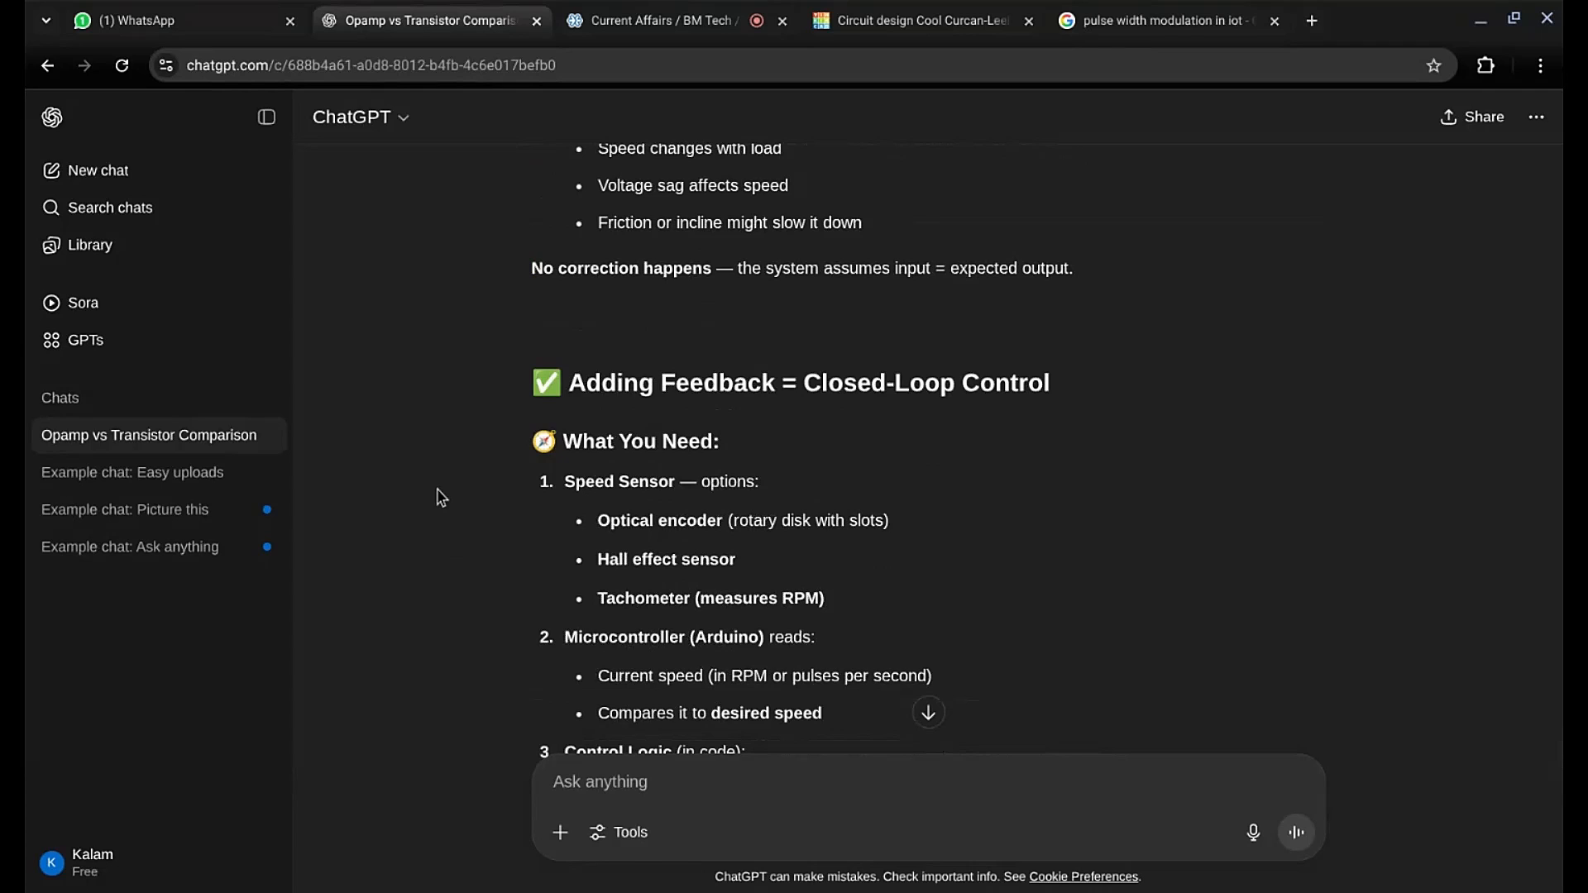
scroll(441, 497, "down", 15)
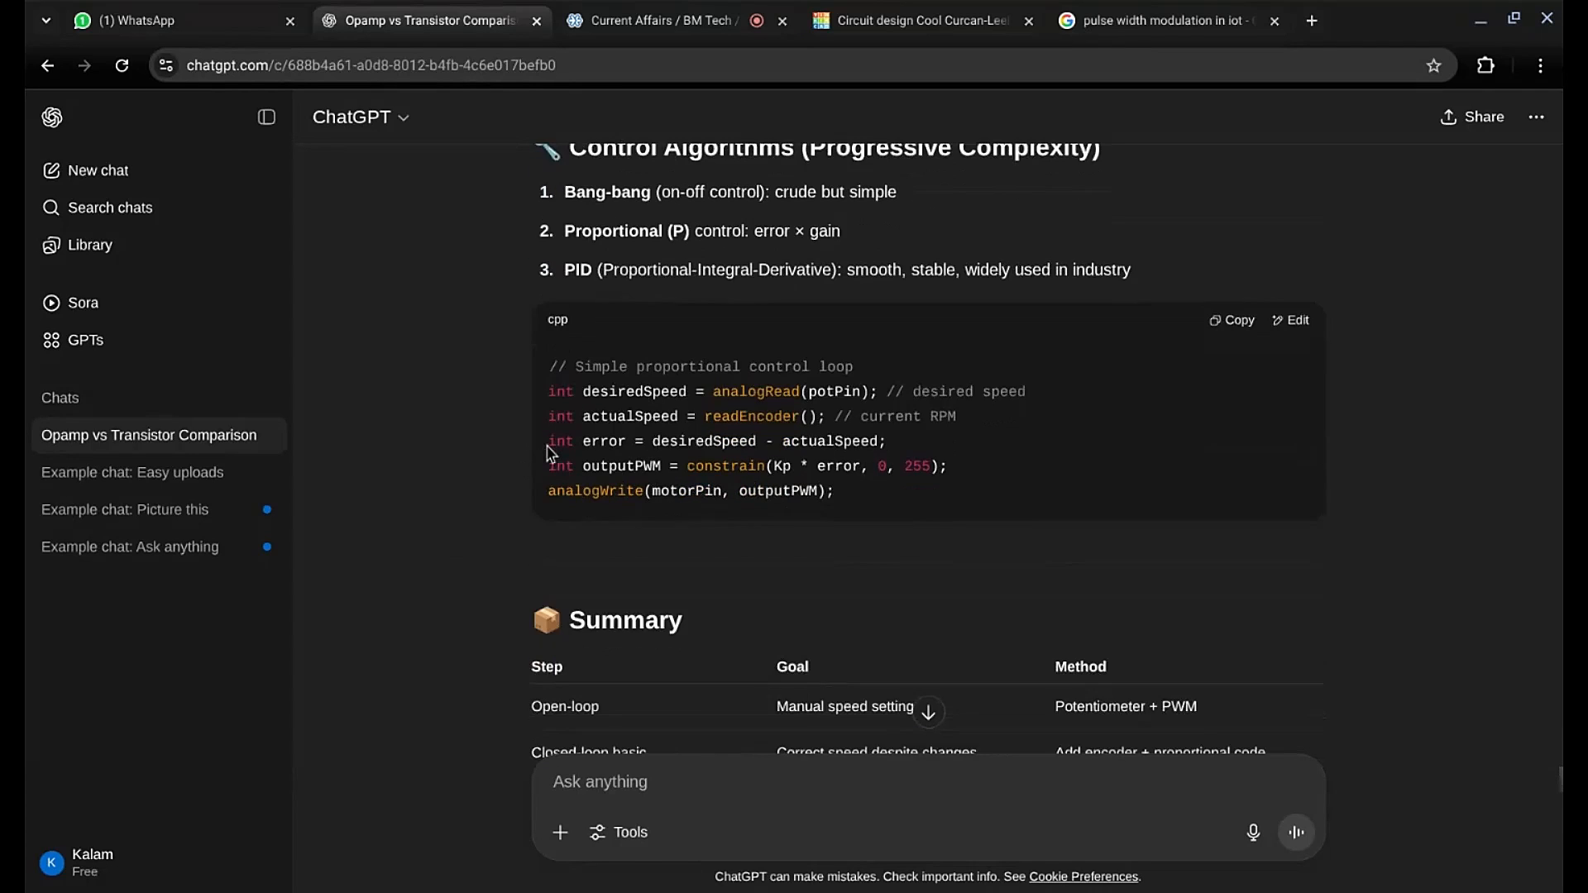
scroll(761, 505, "down", 2)
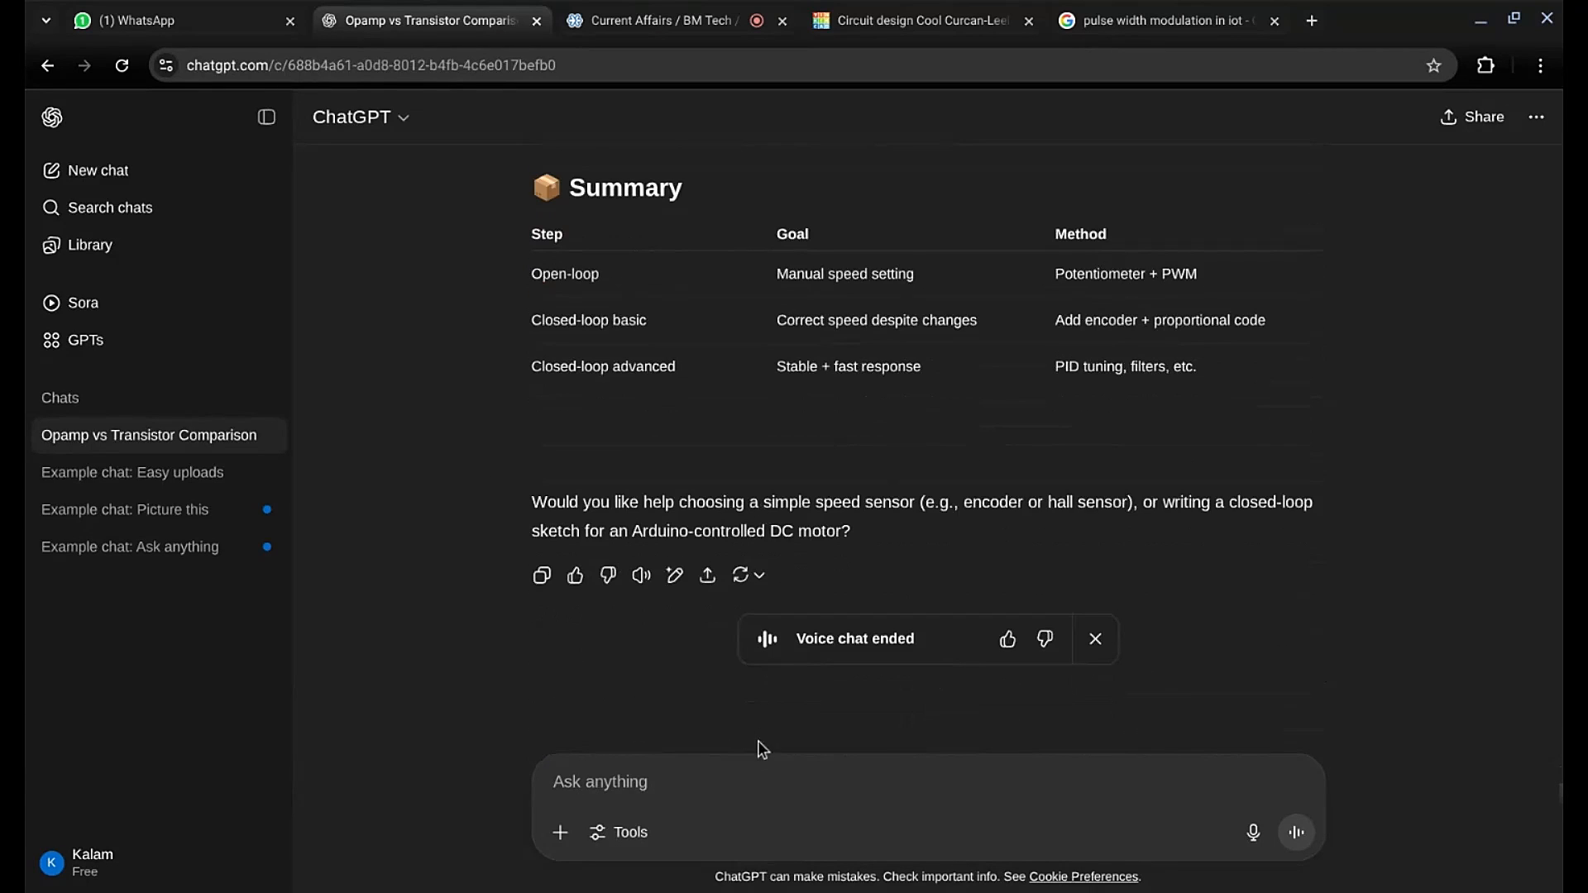
Step: Ask ChatGPT "in the open loop case, what and how do I use a motor drive and is it good for a multiple motor setup"
left_click(753, 793)
type("in the open")
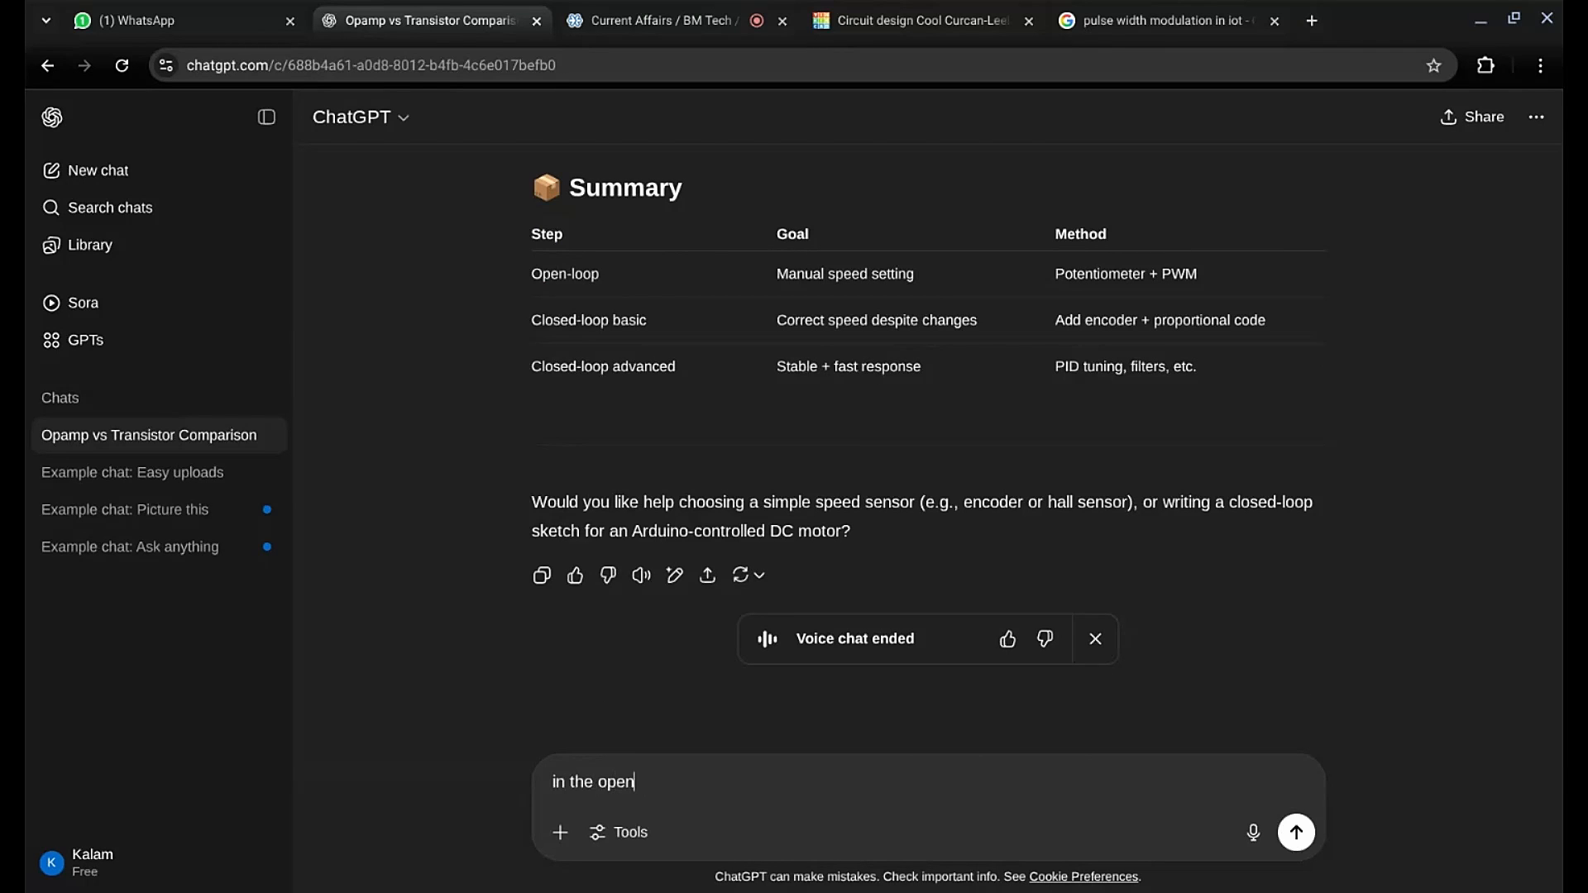
type(" loop case,")
type(" I")
key("BackSpace")
type("what and how do I")
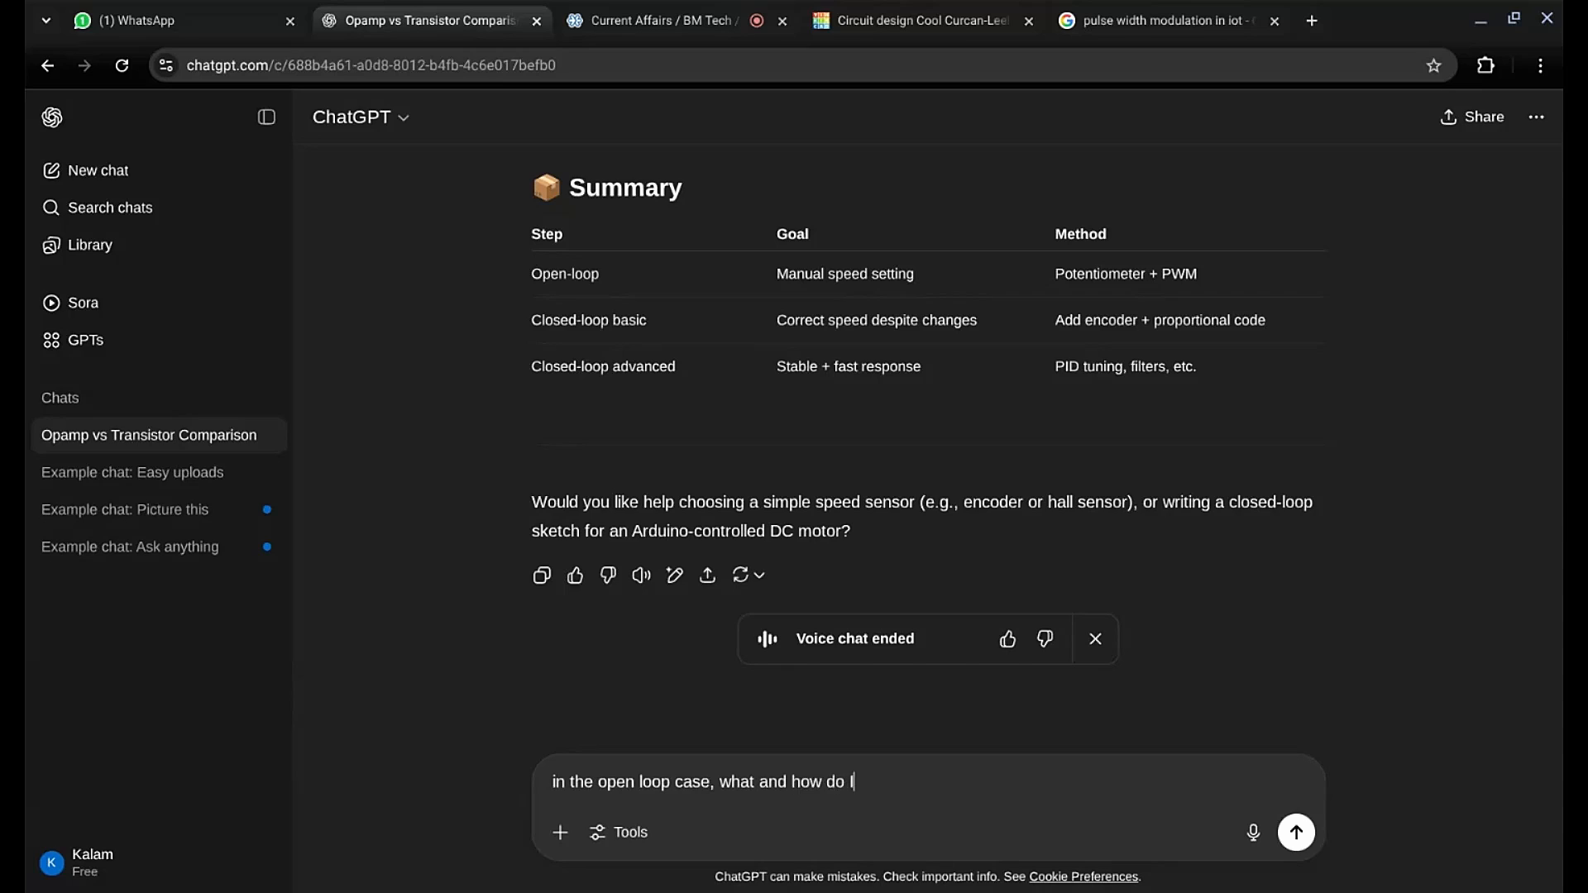
type(" use a motor drive and")
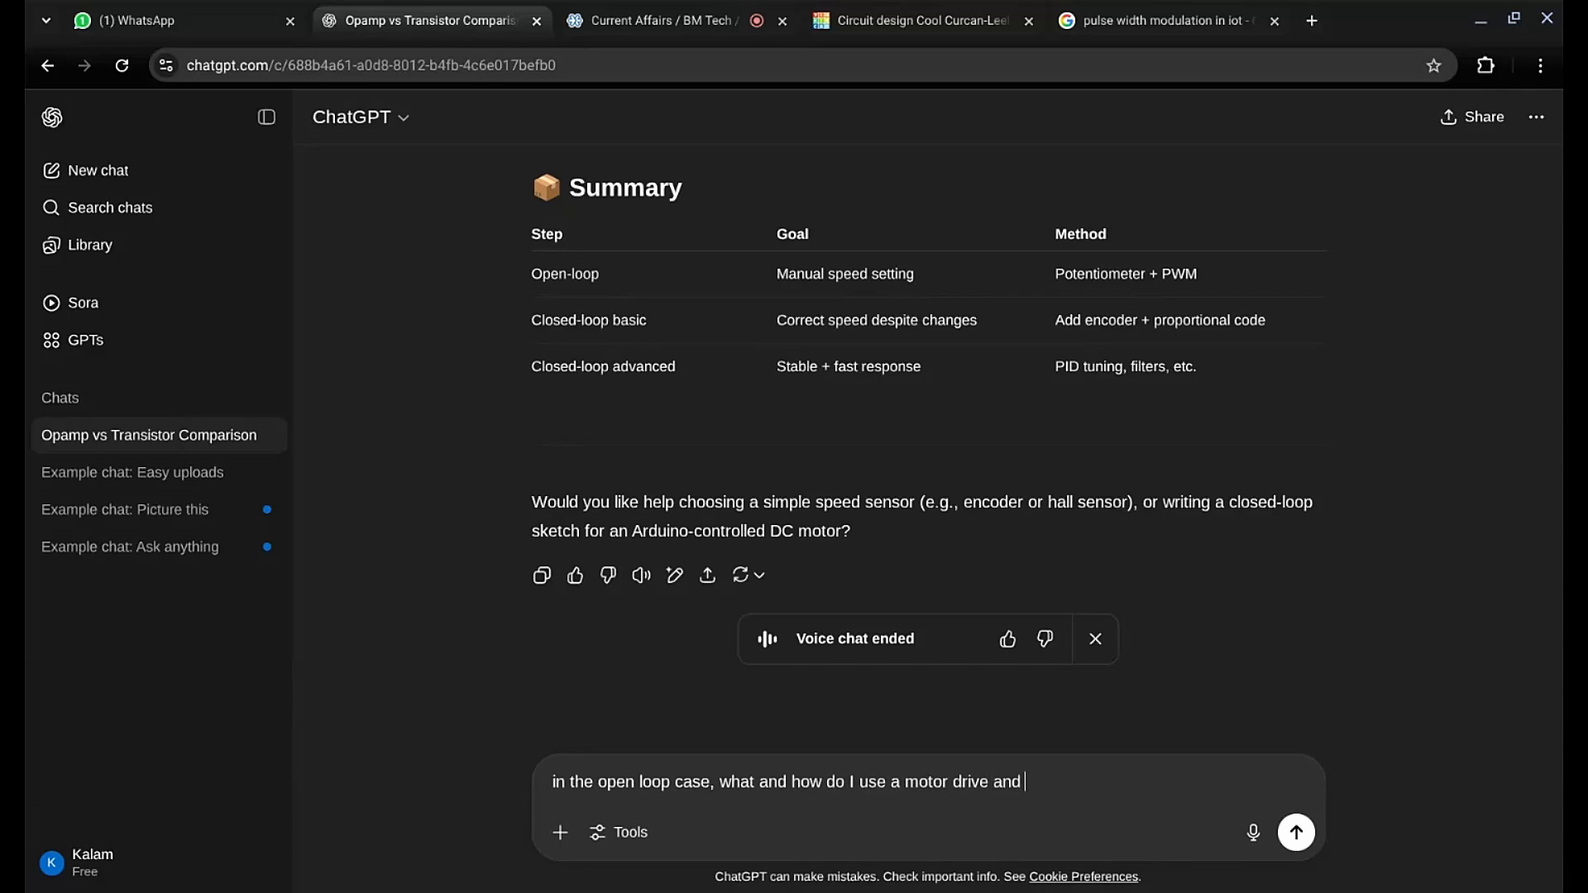
key("BackSpace")
key("BackSpace")
key("BackSpace")
key("BackSpace")
type("and is it")
type("good for a multip")
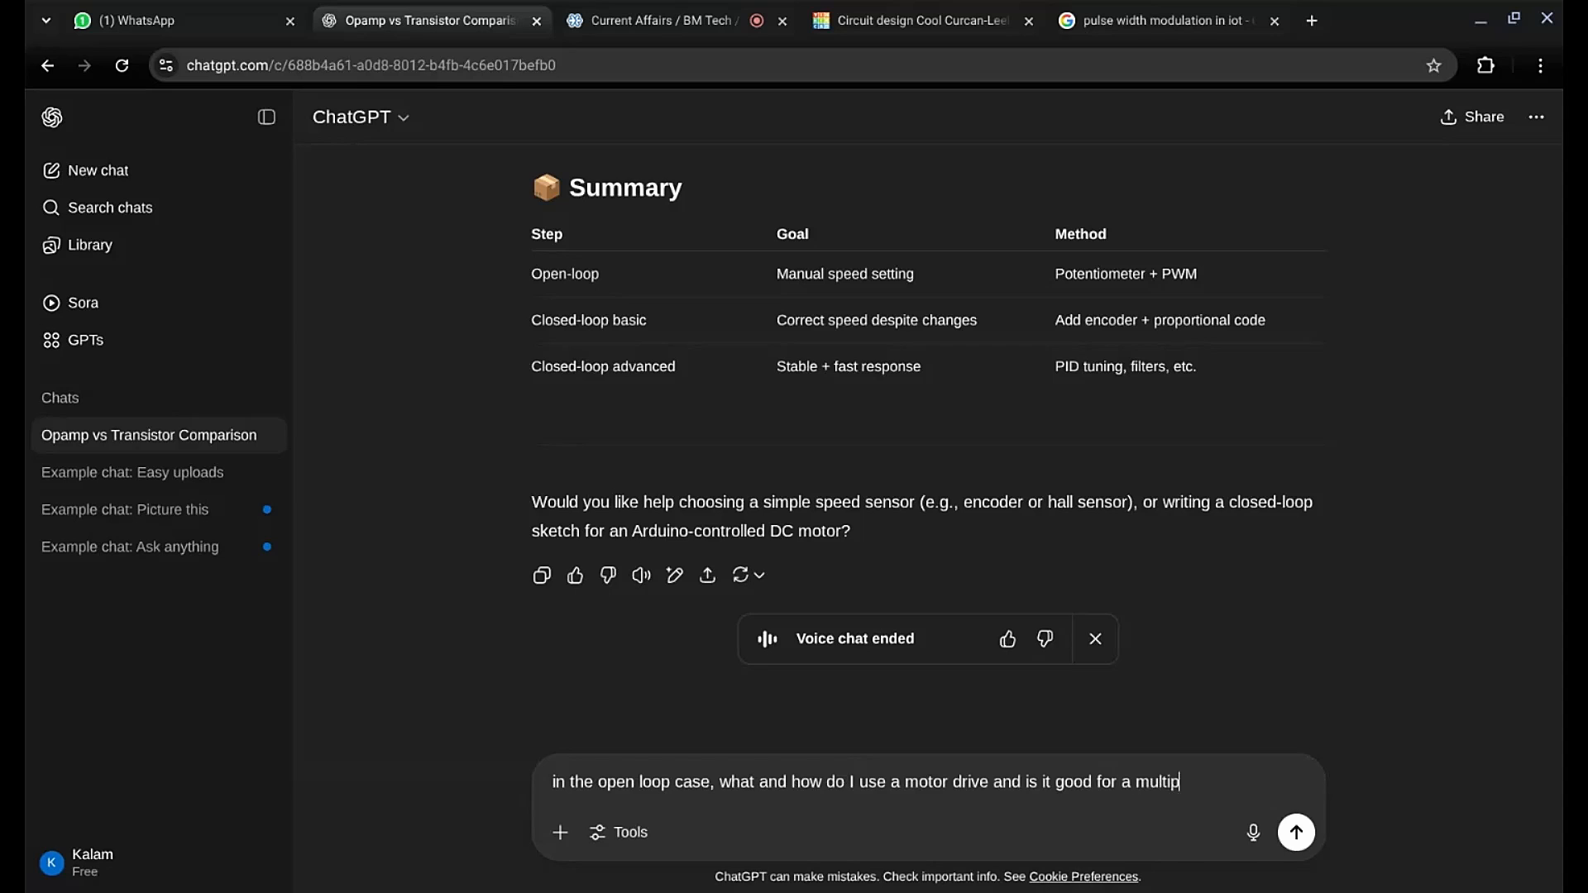
type("le motor dsetup")
key("Return")
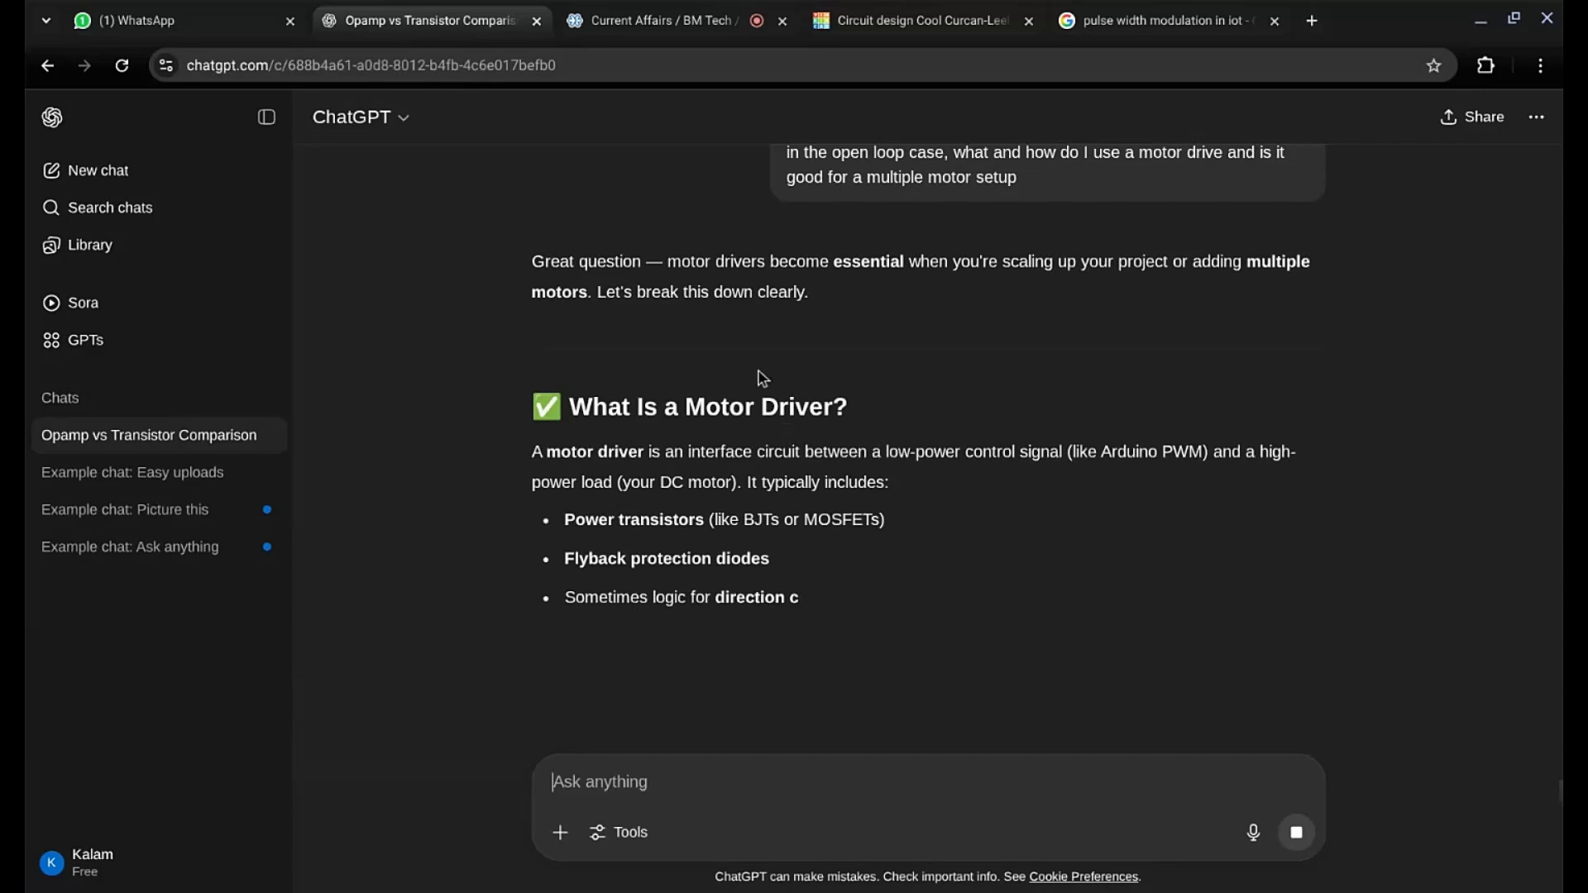
Step: Read the motor driver definition and open-loop benefits, highlighting the introduction and the list of power transistors, flyback diodes and direction control
left_click_drag(827, 305, 879, 263)
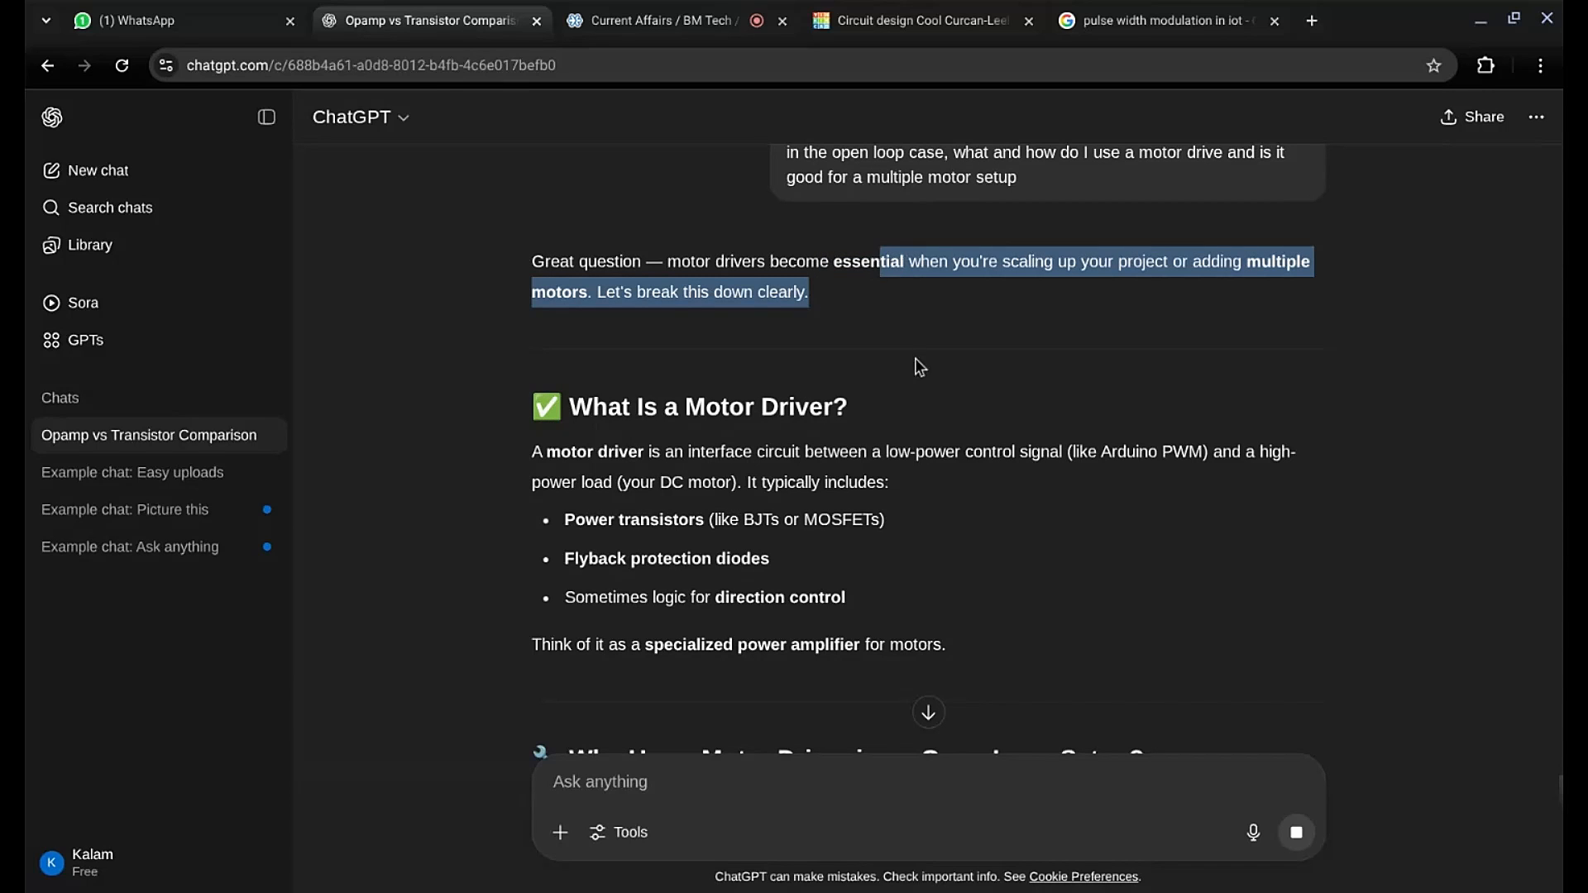
scroll(758, 328, "down", 1)
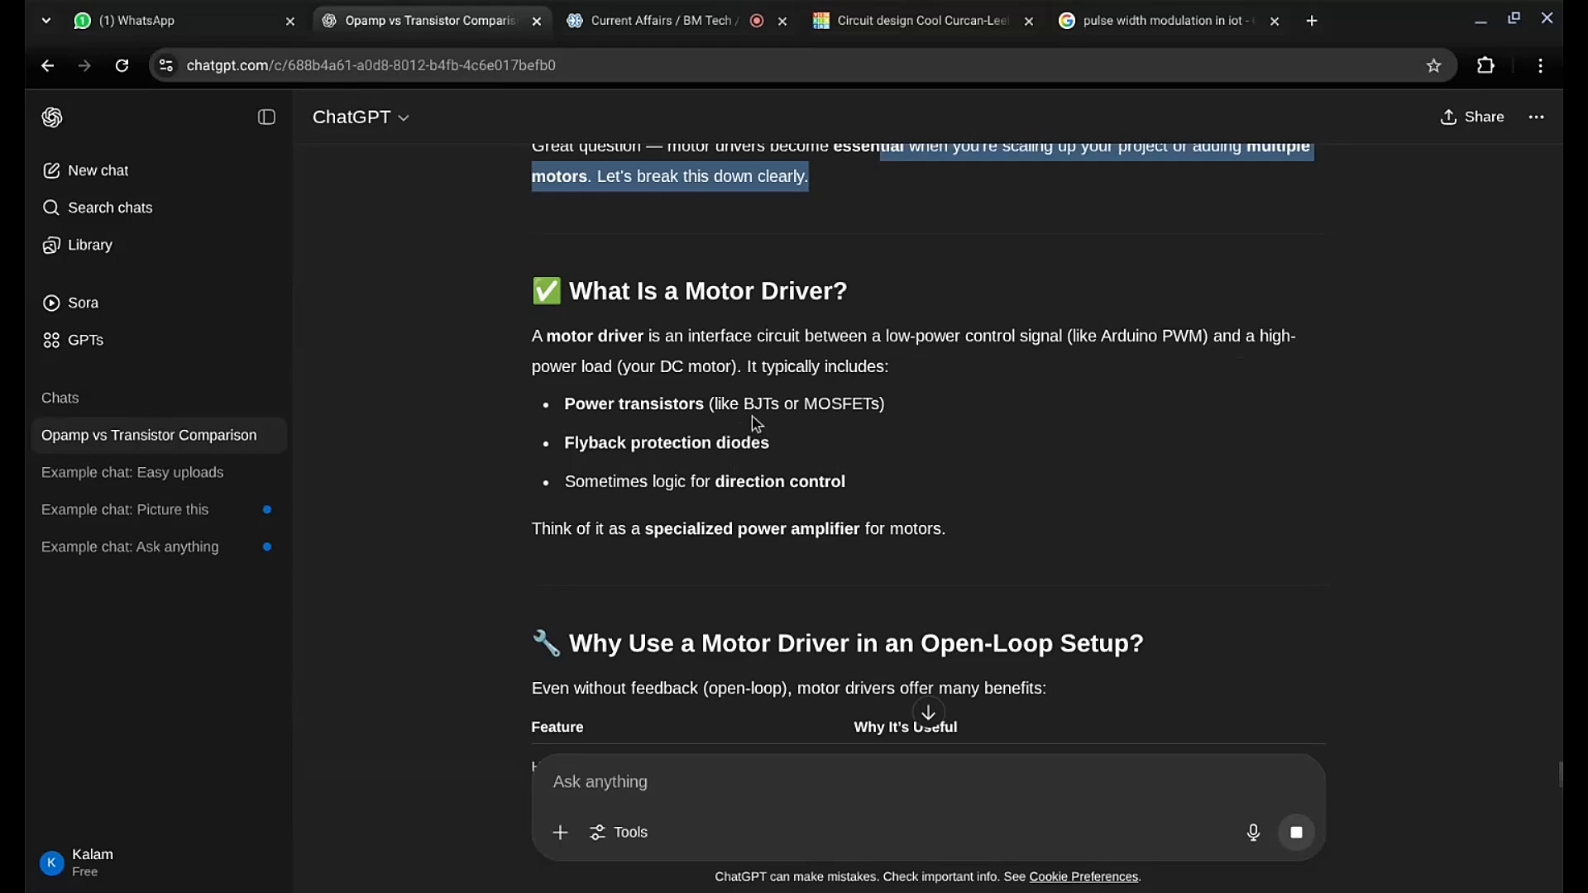
scroll(756, 412, "down", 1)
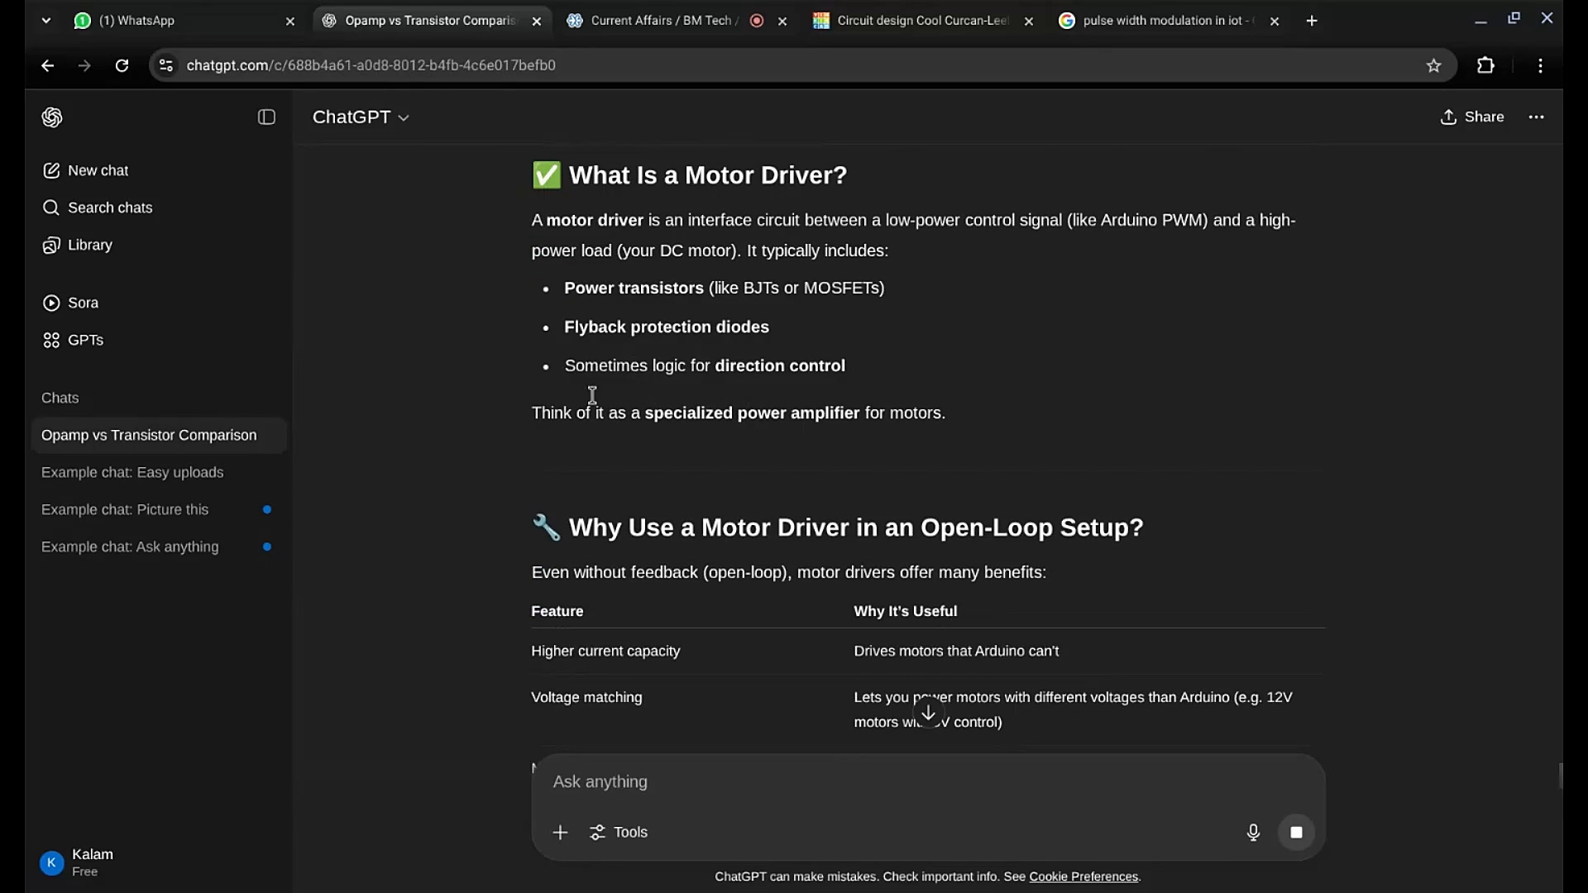
left_click_drag(573, 288, 829, 371)
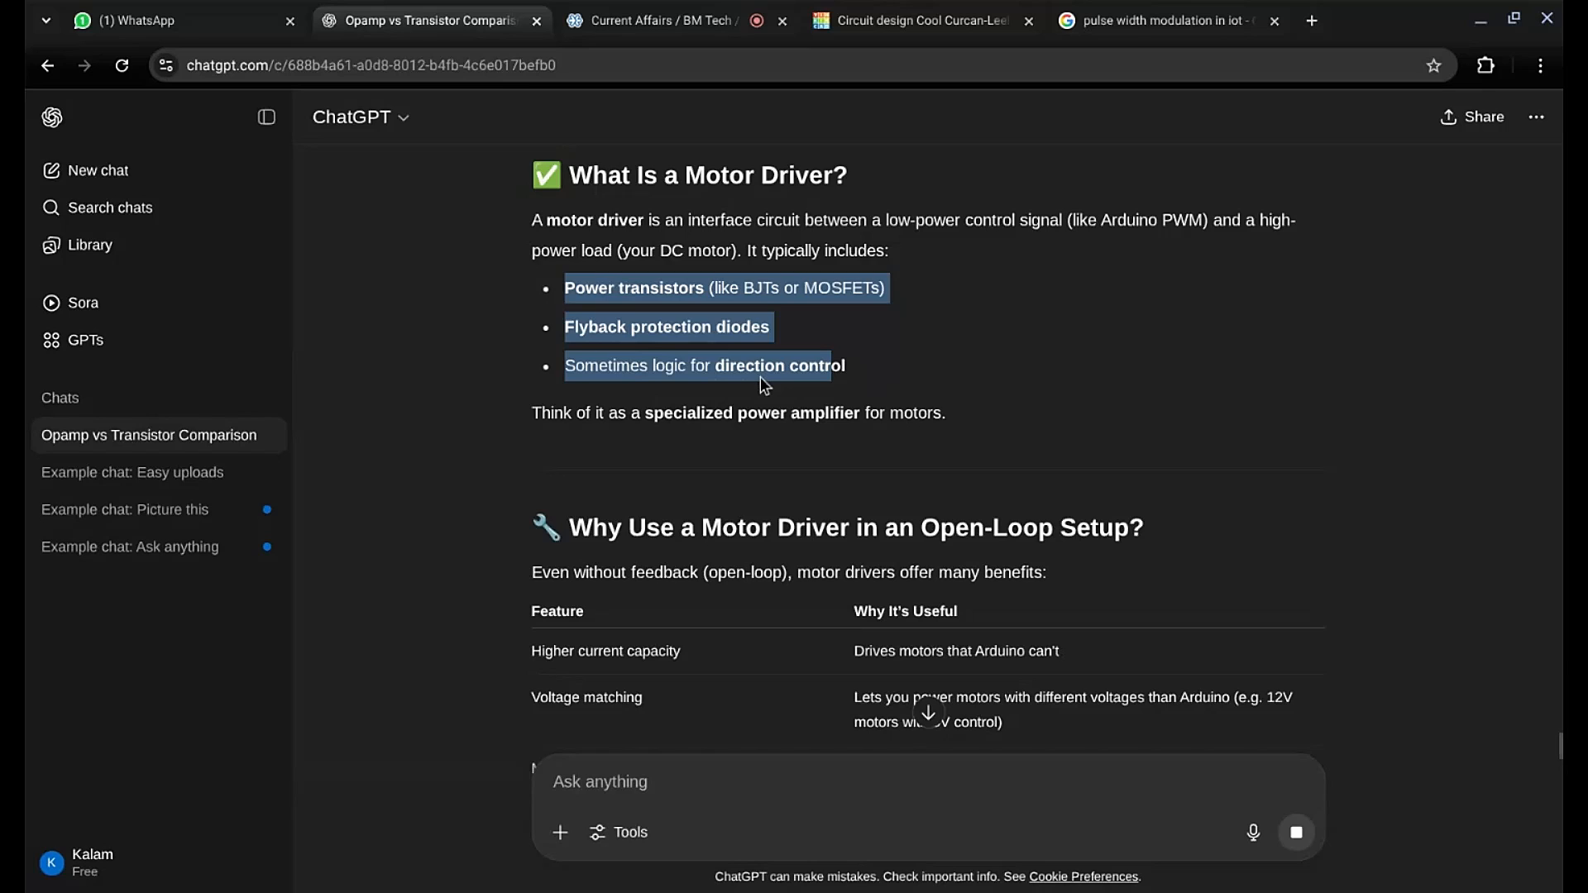
left_click(679, 403)
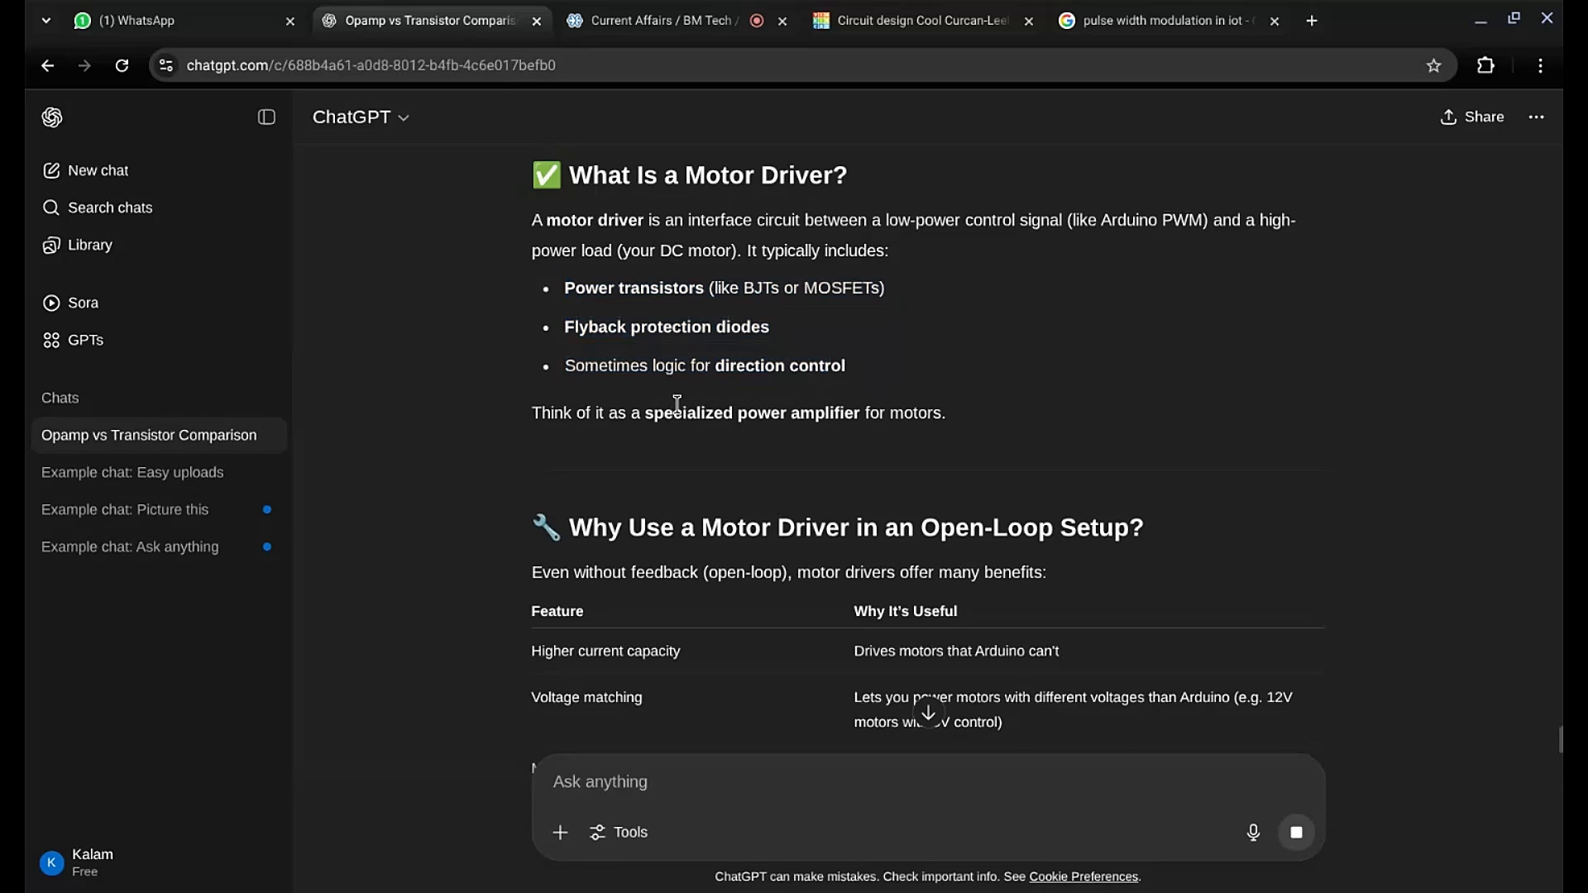
scroll(679, 401, "down", 3)
scroll(677, 384, "down", 2)
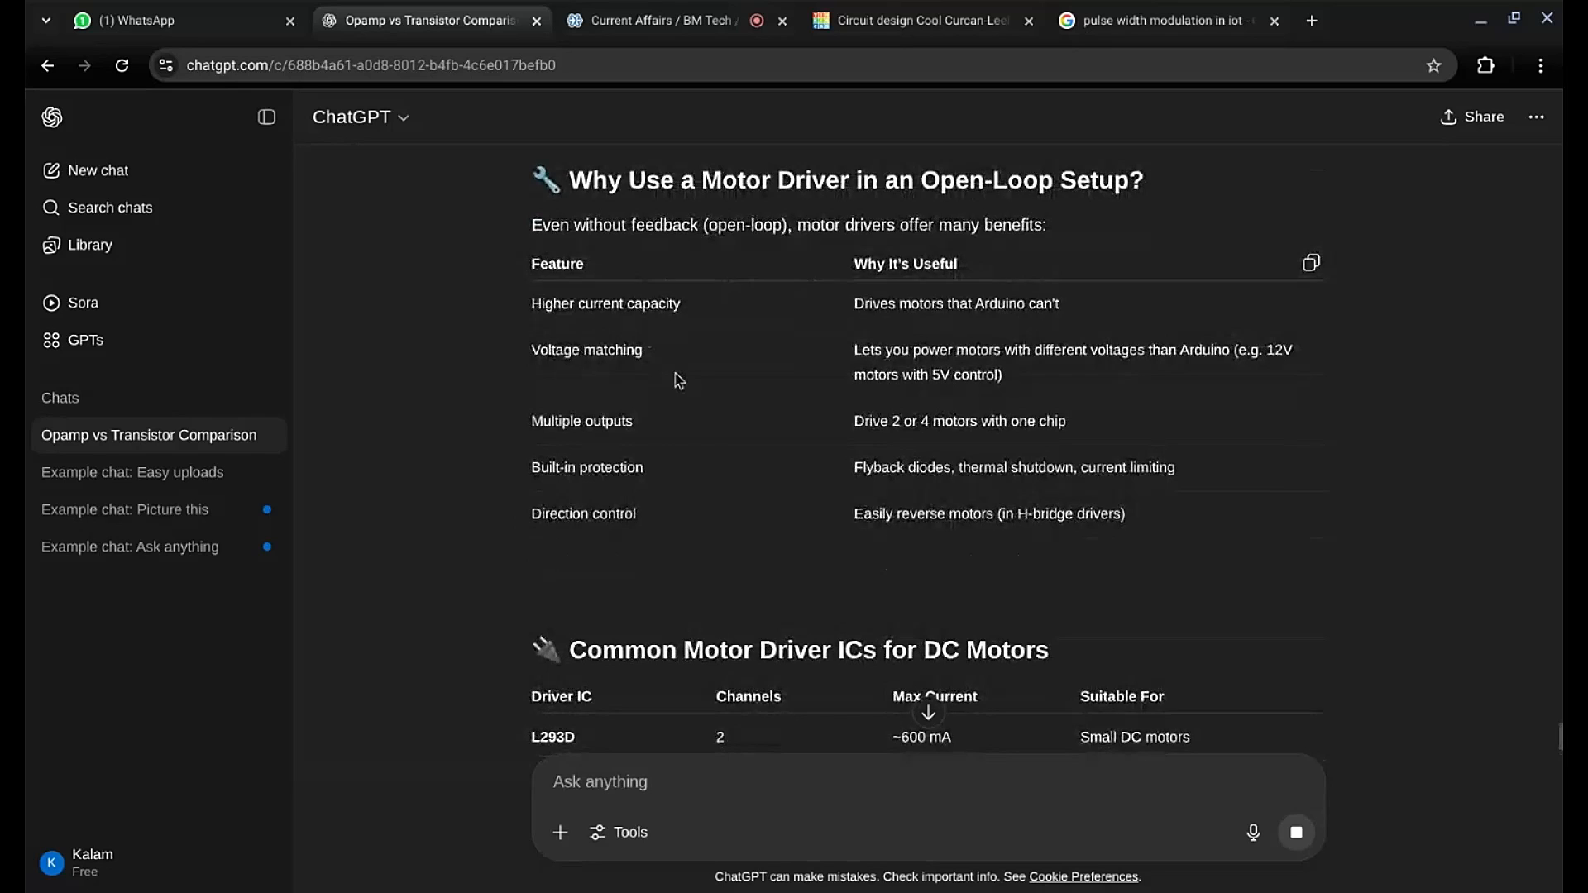
scroll(751, 562, "up", 5)
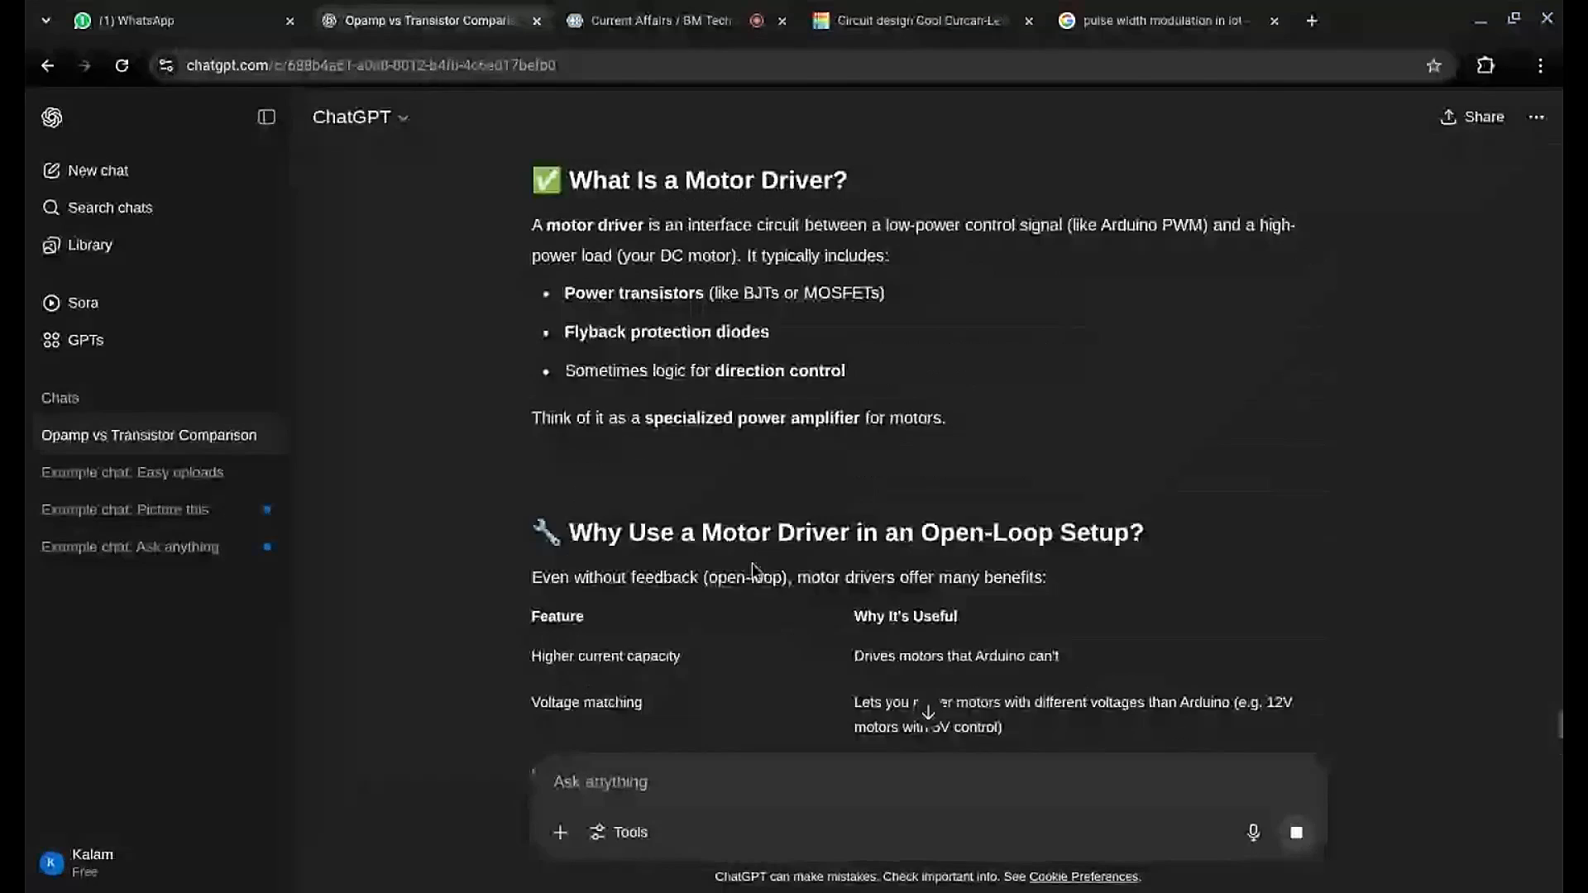
left_click_drag(534, 336, 846, 482)
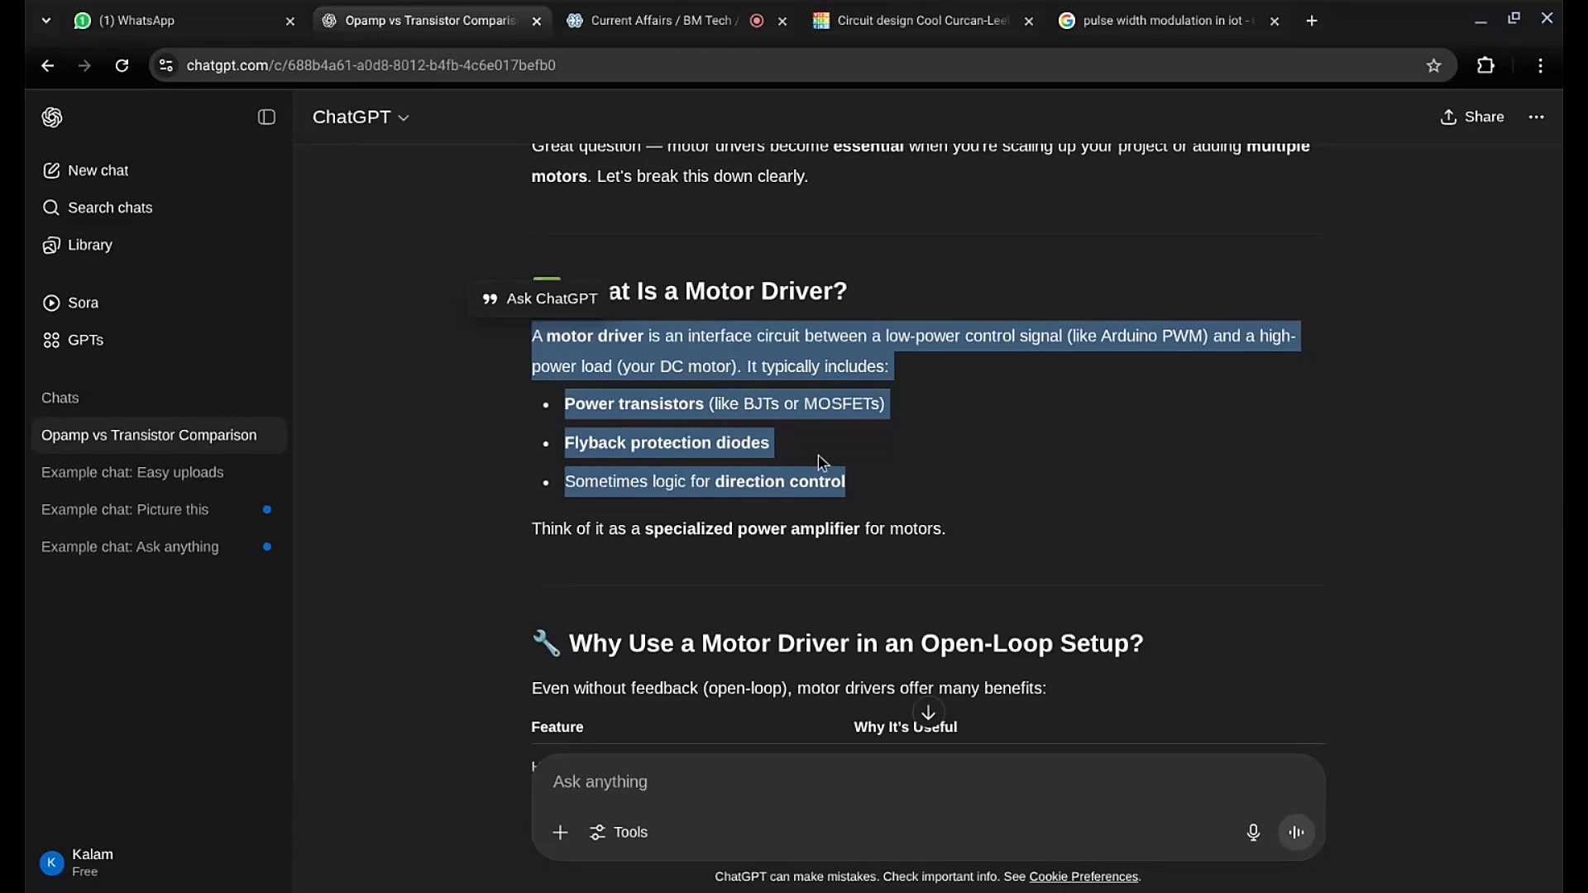
left_click_drag(843, 484, 566, 403)
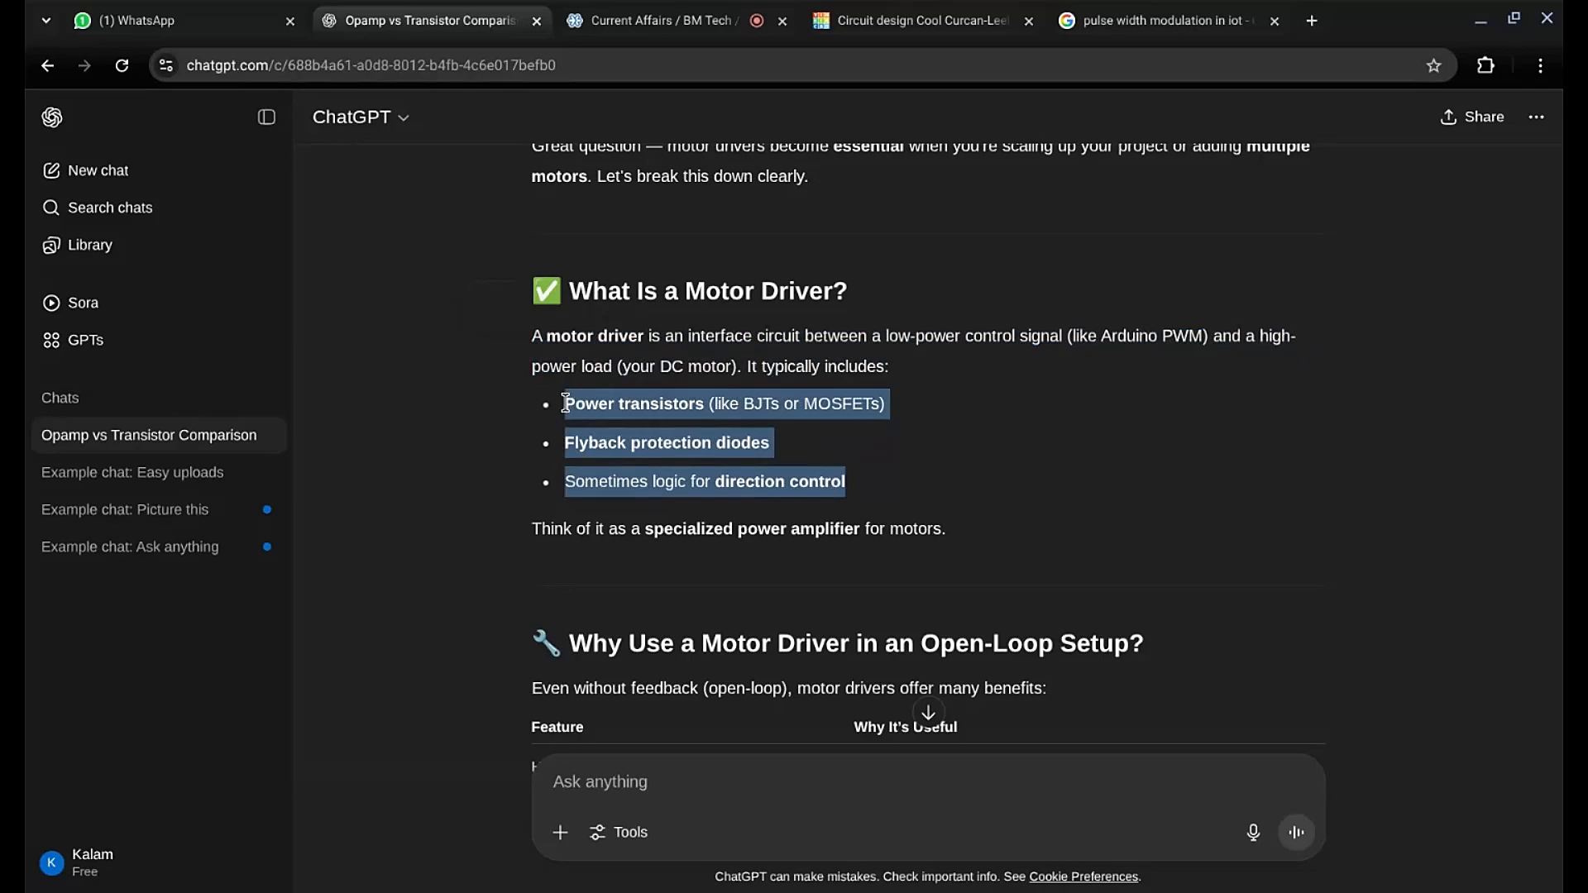
Step: Examine the table of common motor driver ICs for DC motors, comparing channels, maximum current and suitable uses
scroll(805, 480, "down", 7)
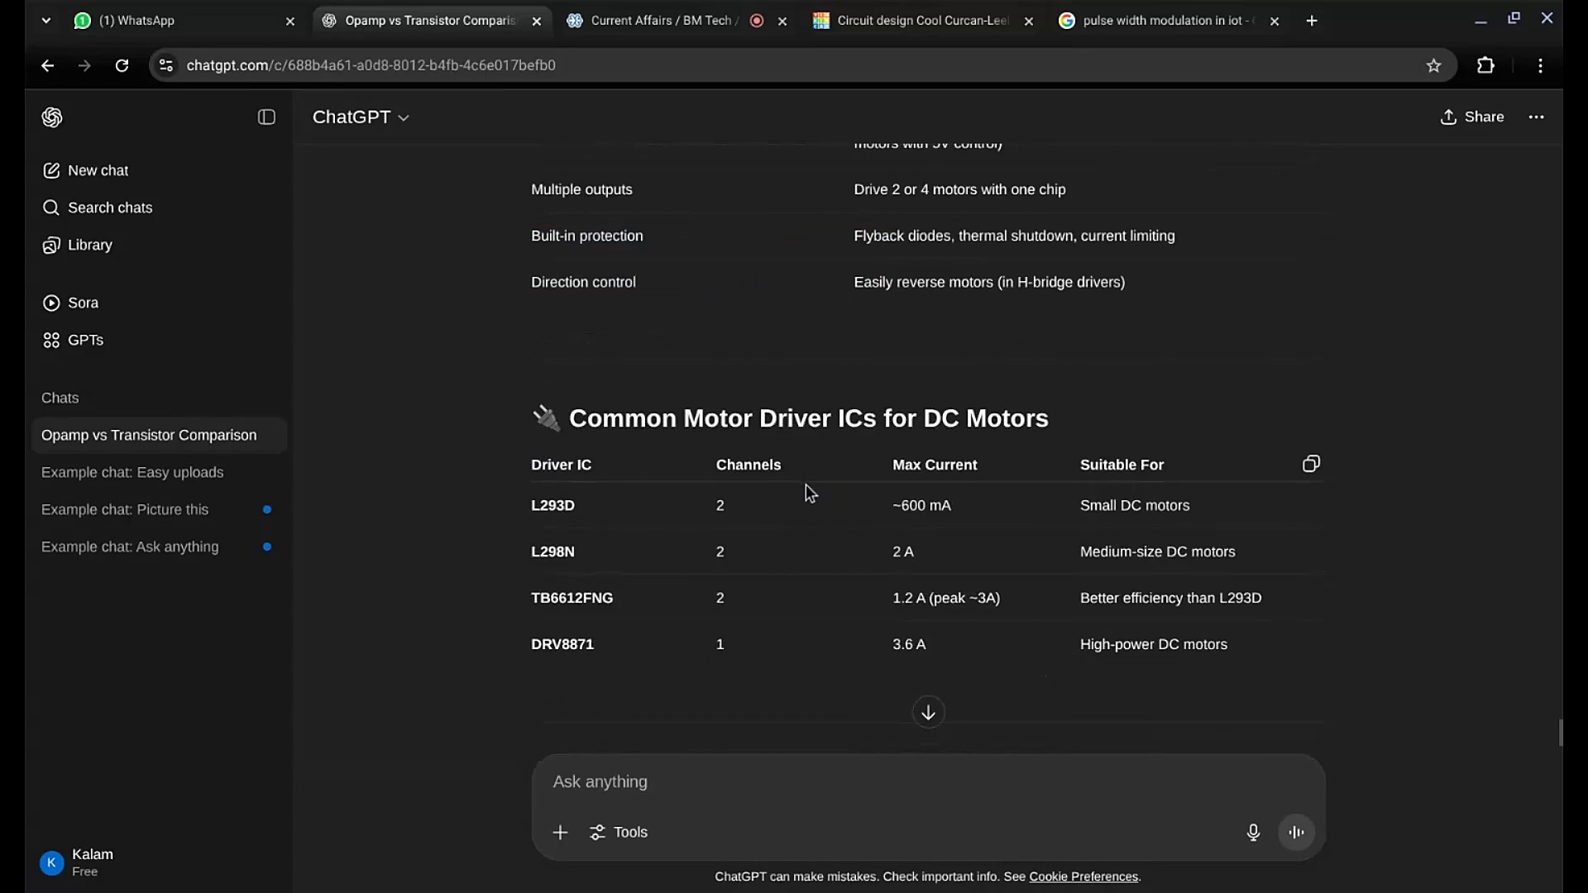
scroll(806, 484, "down", 4)
scroll(811, 494, "up", 3)
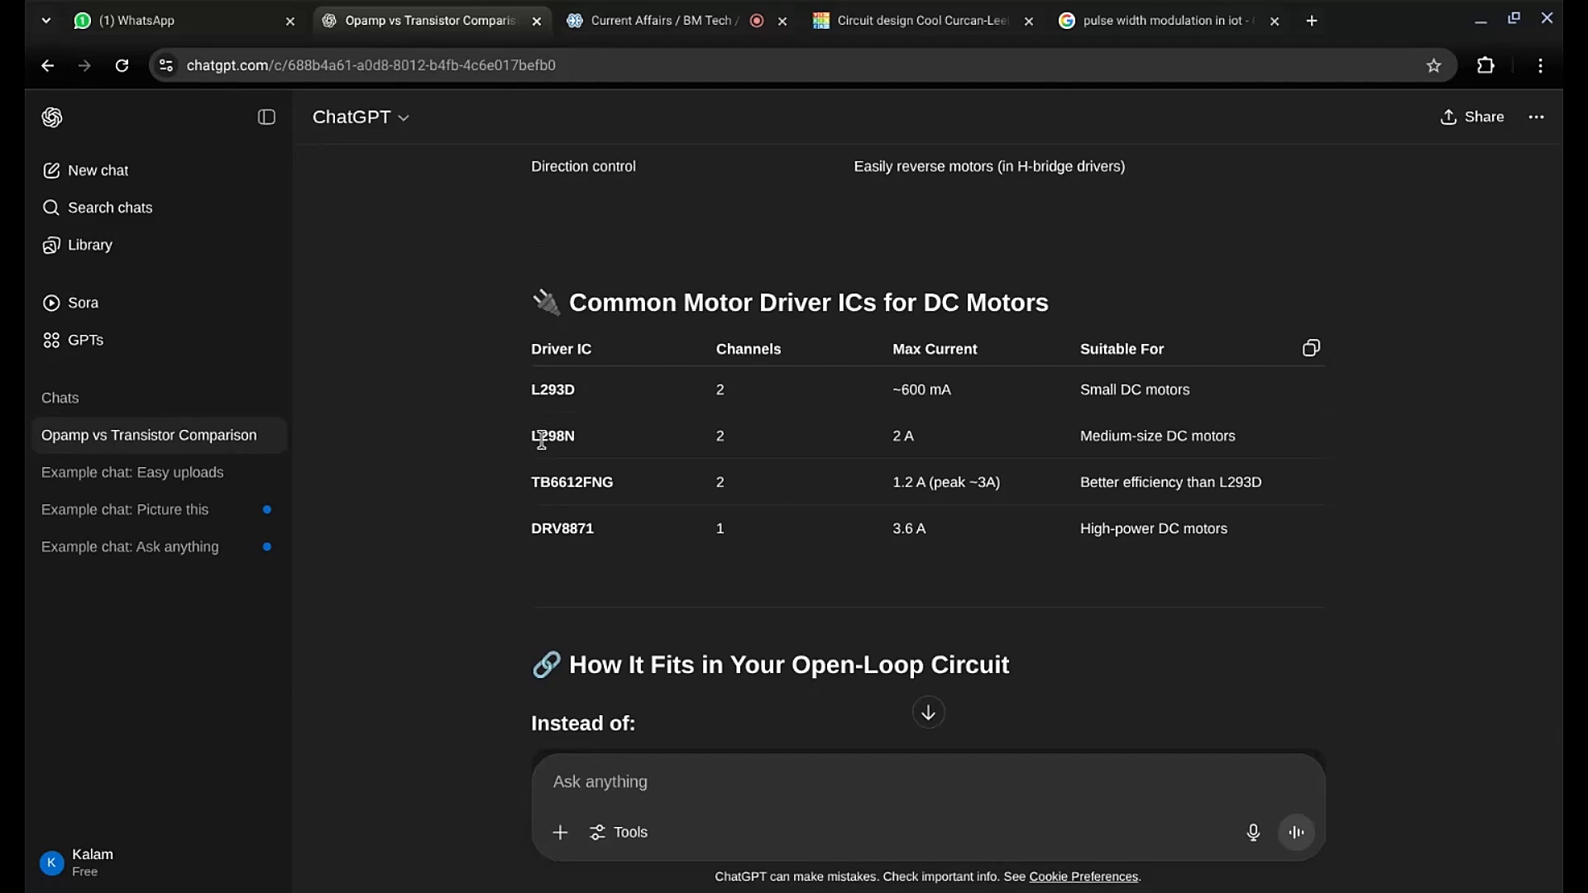
Step: Read how a motor driver replaces the NPN transistor in the open-loop circuit, from potentiometer through Arduino to motor
scroll(541, 443, "down", 12)
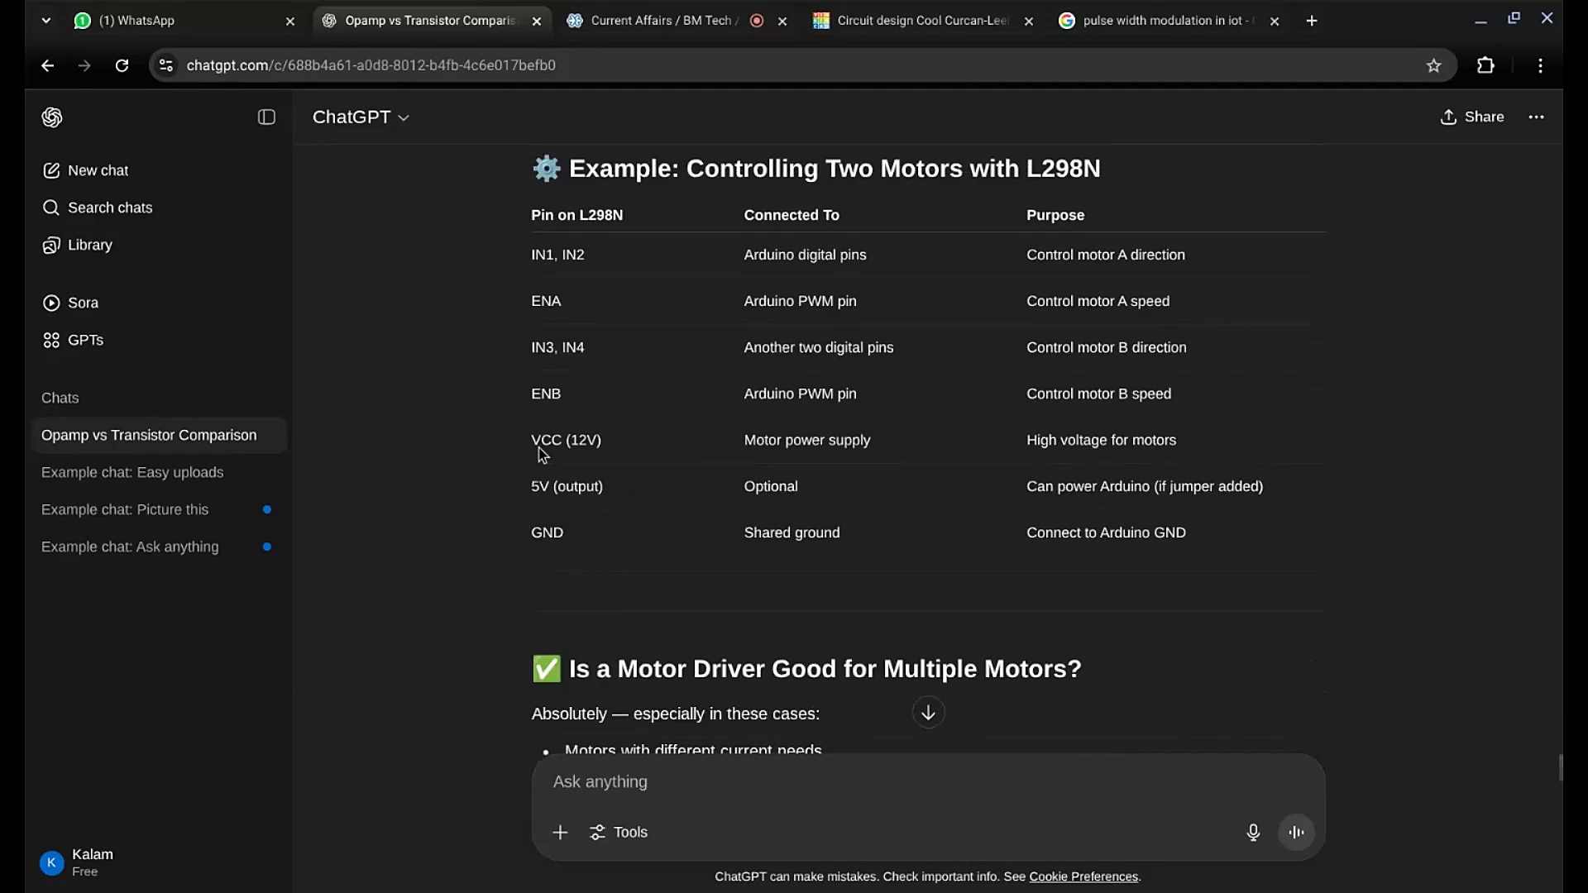
scroll(538, 448, "up", 5)
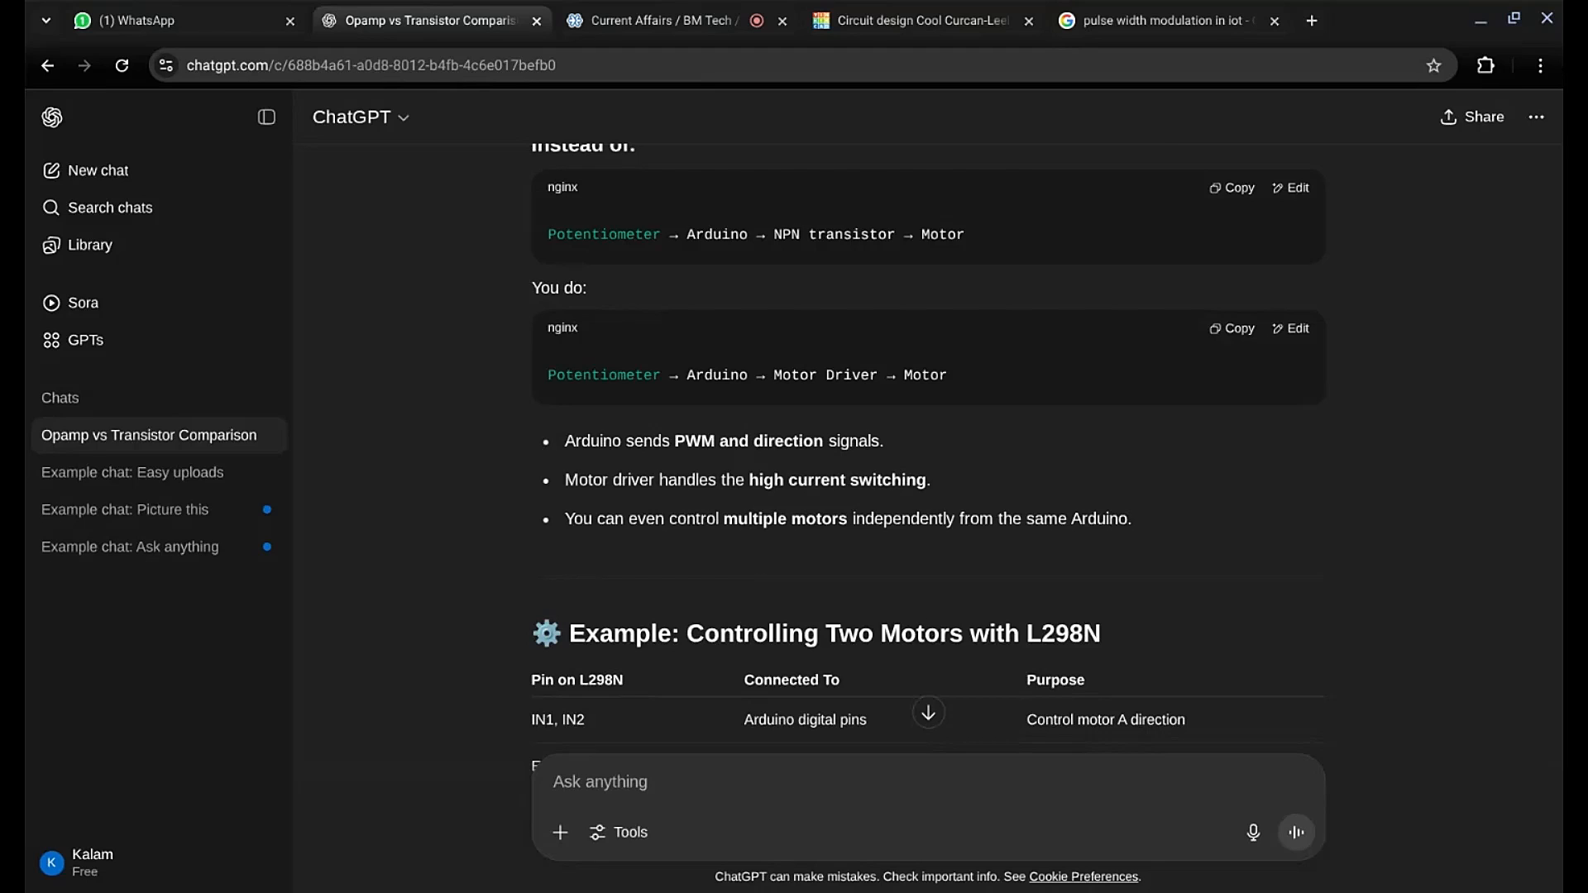
scroll(539, 448, "up", 1)
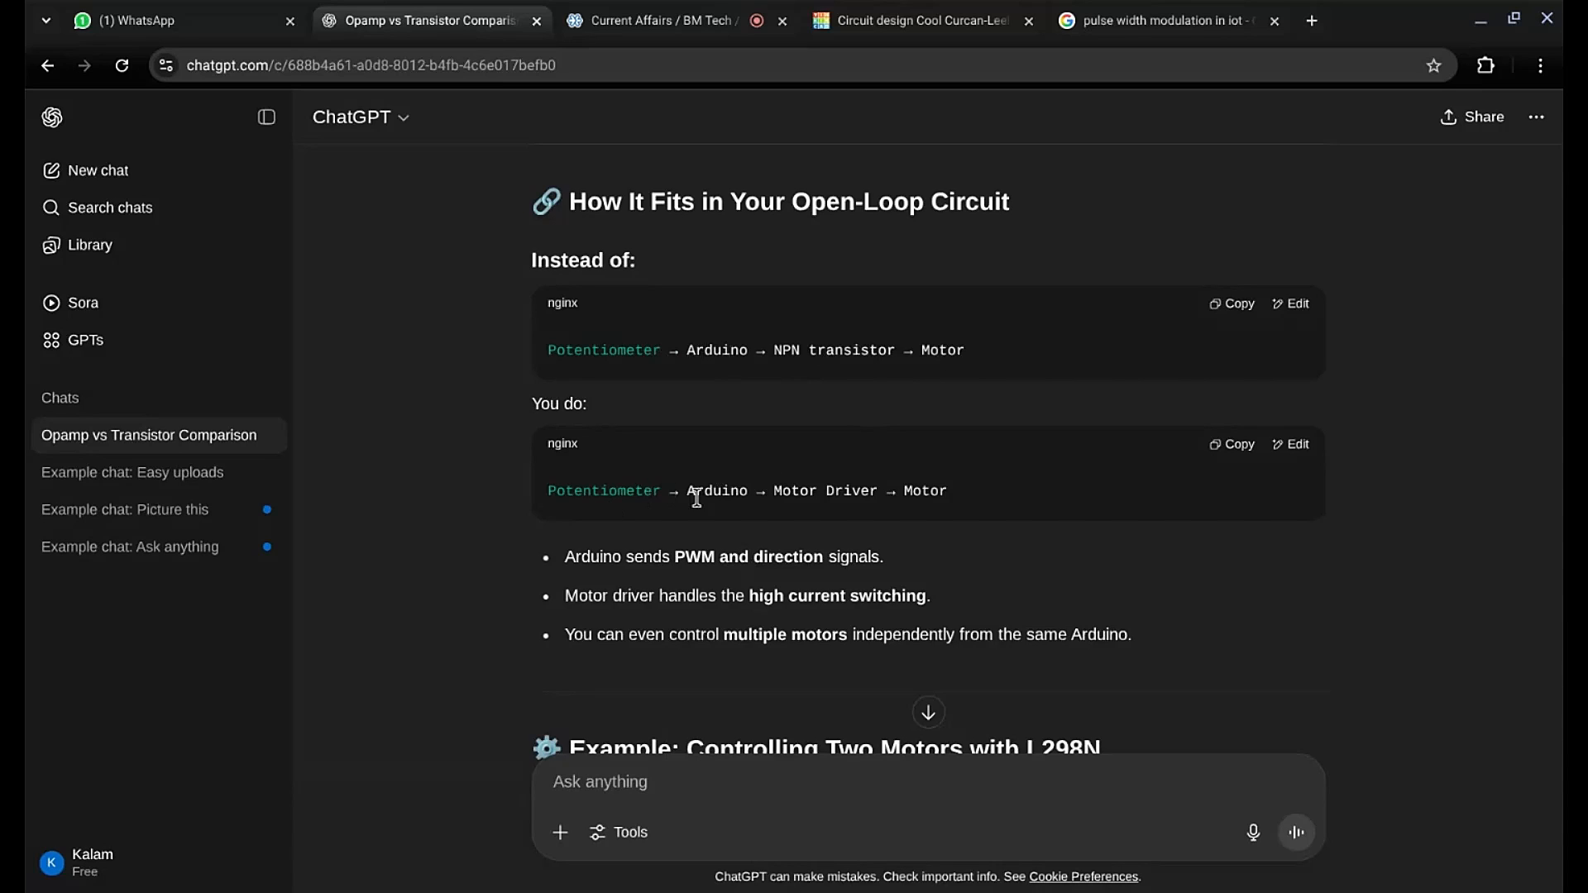
scroll(902, 467, "down", 2)
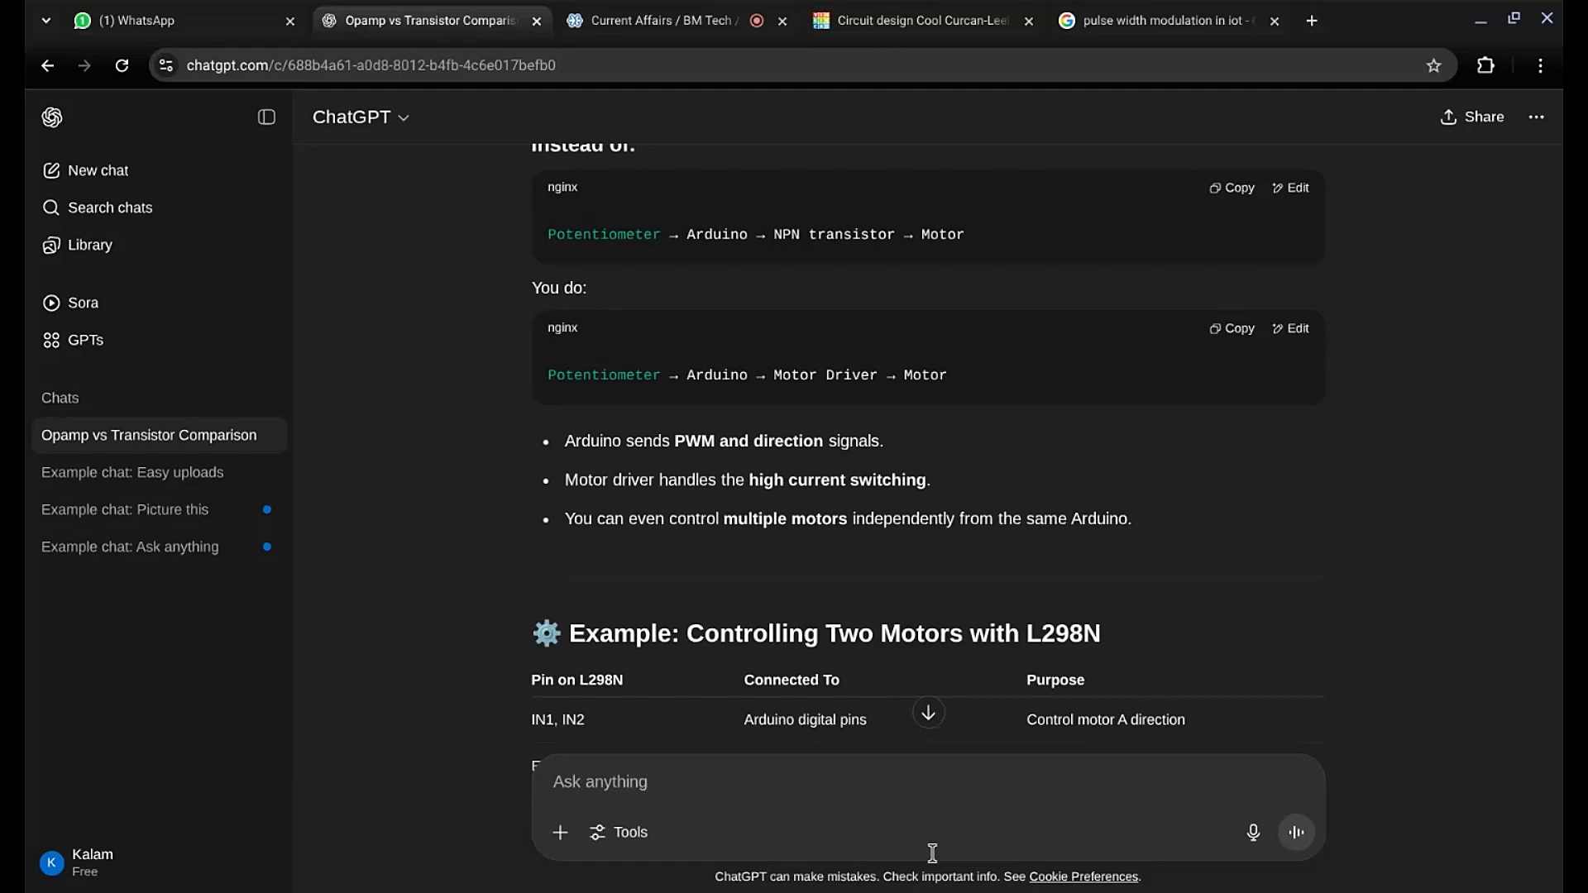
Step: Switch to the Zoho meeting and decline the Picture-in-Picture mode offer
left_click(667, 19)
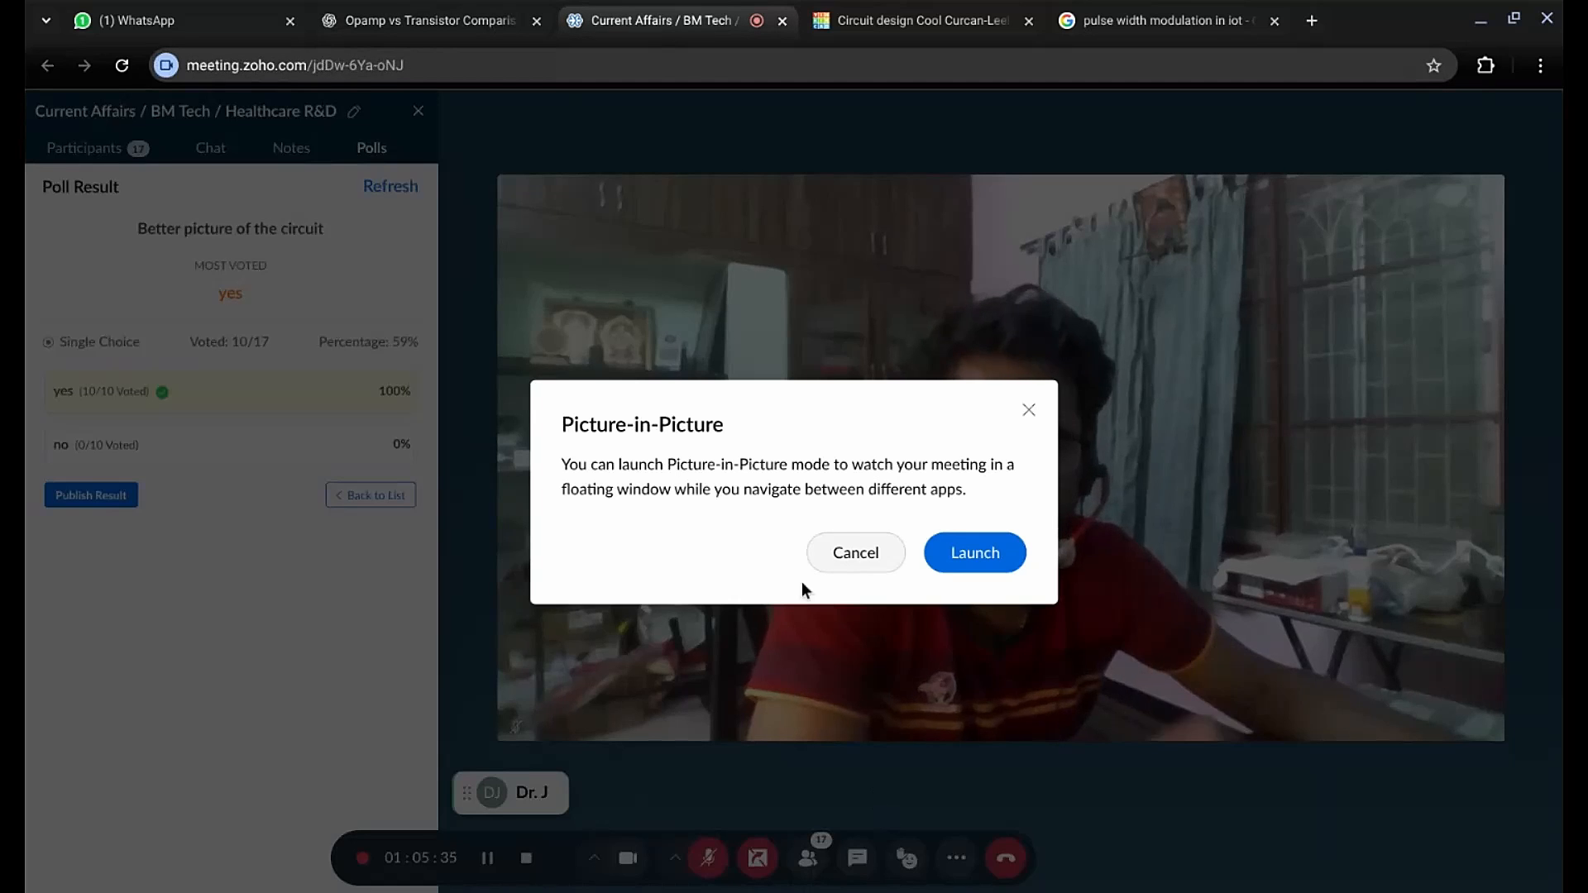
left_click(839, 556)
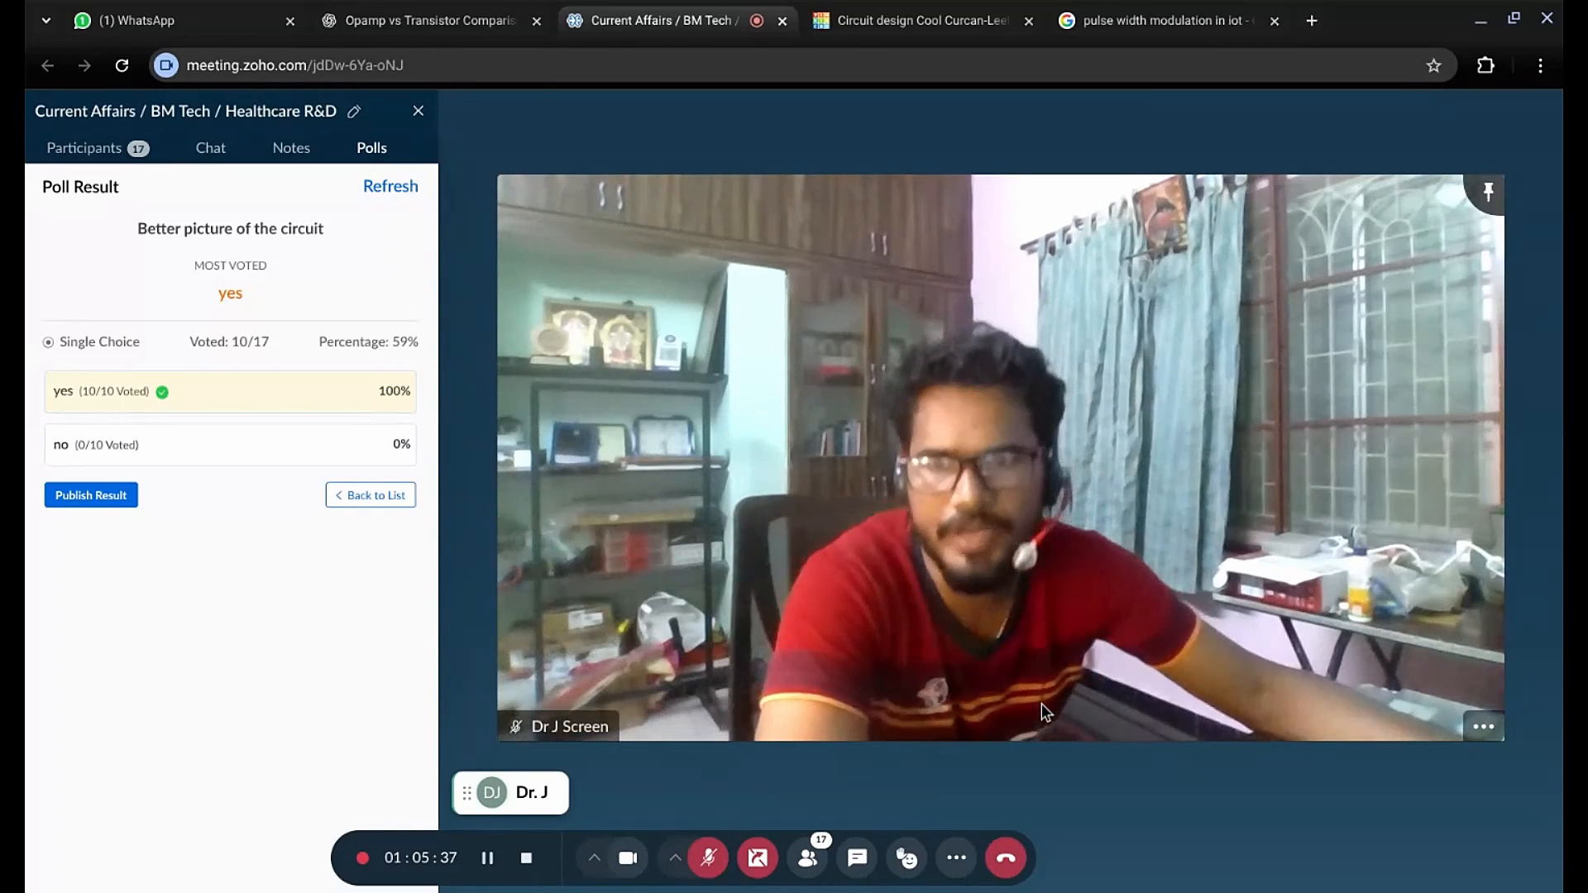